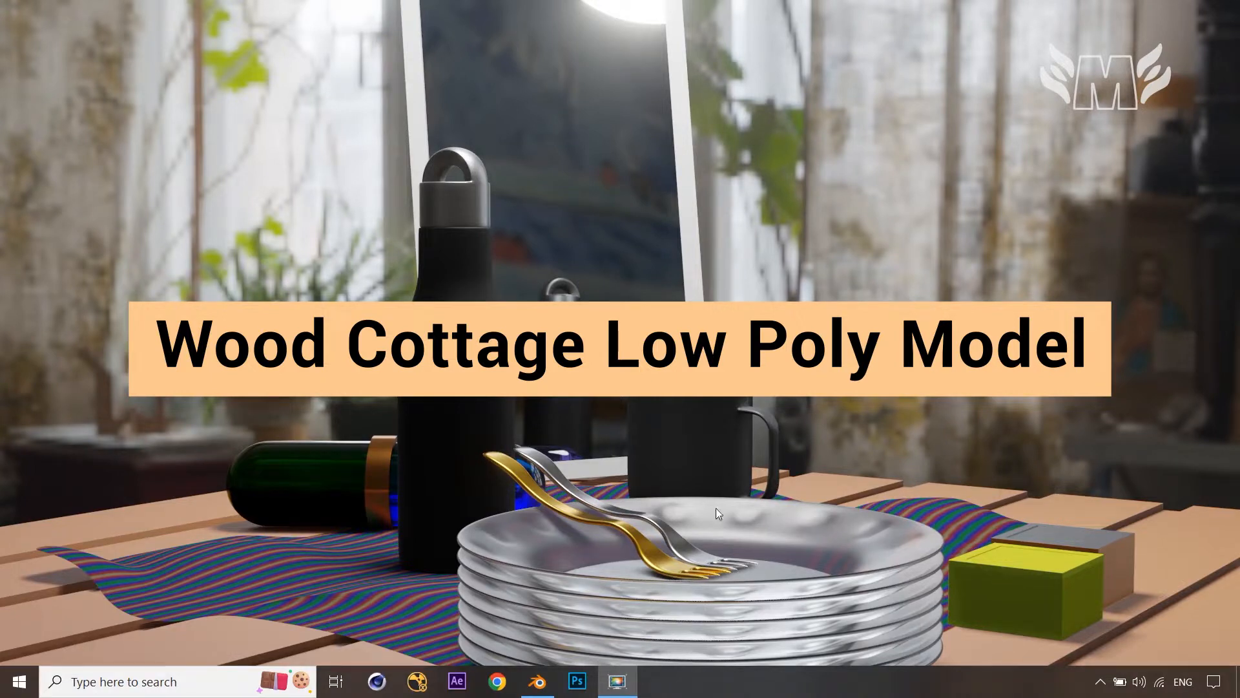
Step: Switch to Blender and add a cylinder with 8 vertices, 1 m radius, 2 m depth and Triangle Fan caps
mouse_move(549, 680)
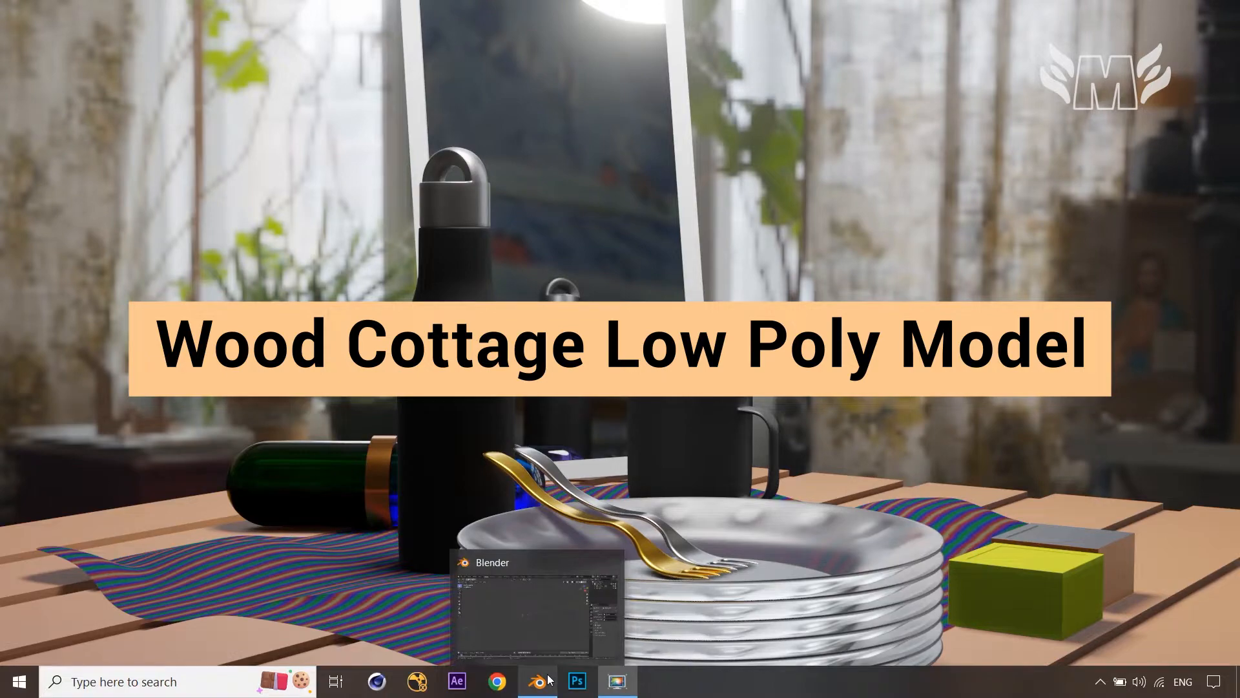
left_click(549, 679)
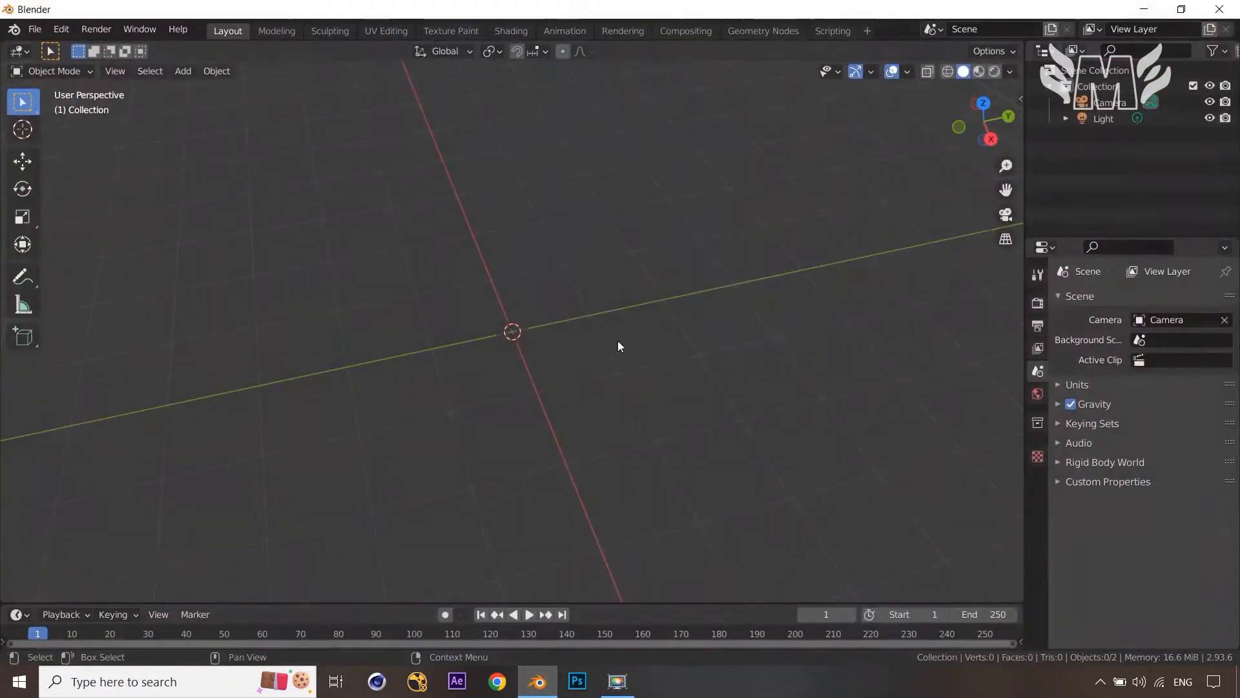
key("shift+a")
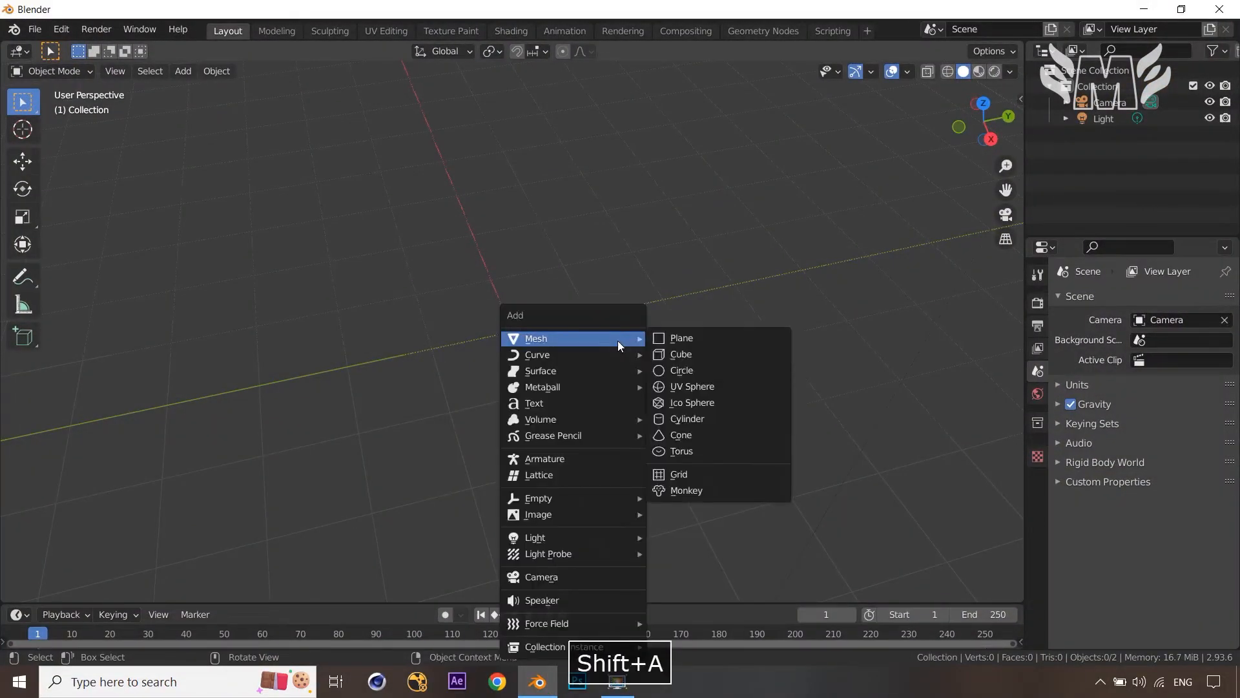
left_click(703, 418)
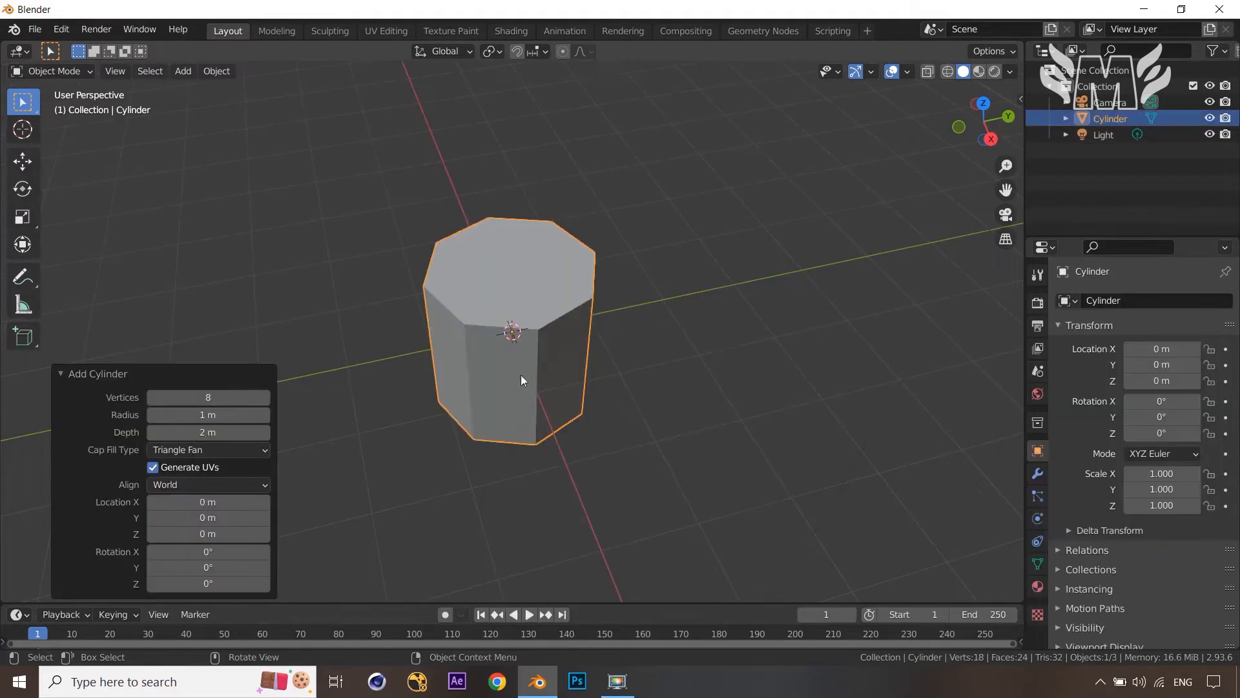
middle_click_drag(562, 417, 548, 382)
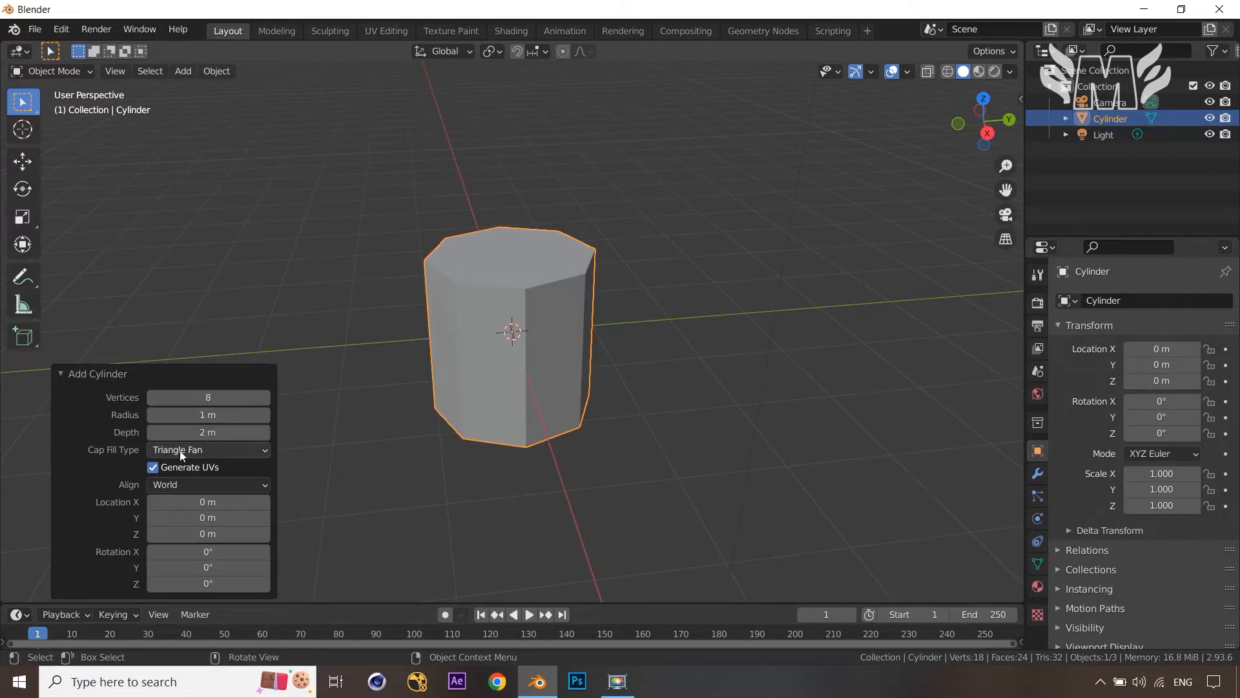
Step: Try the N-Gon cap fill type on the cylinder and set it back to Triangle Fan
left_click(213, 451)
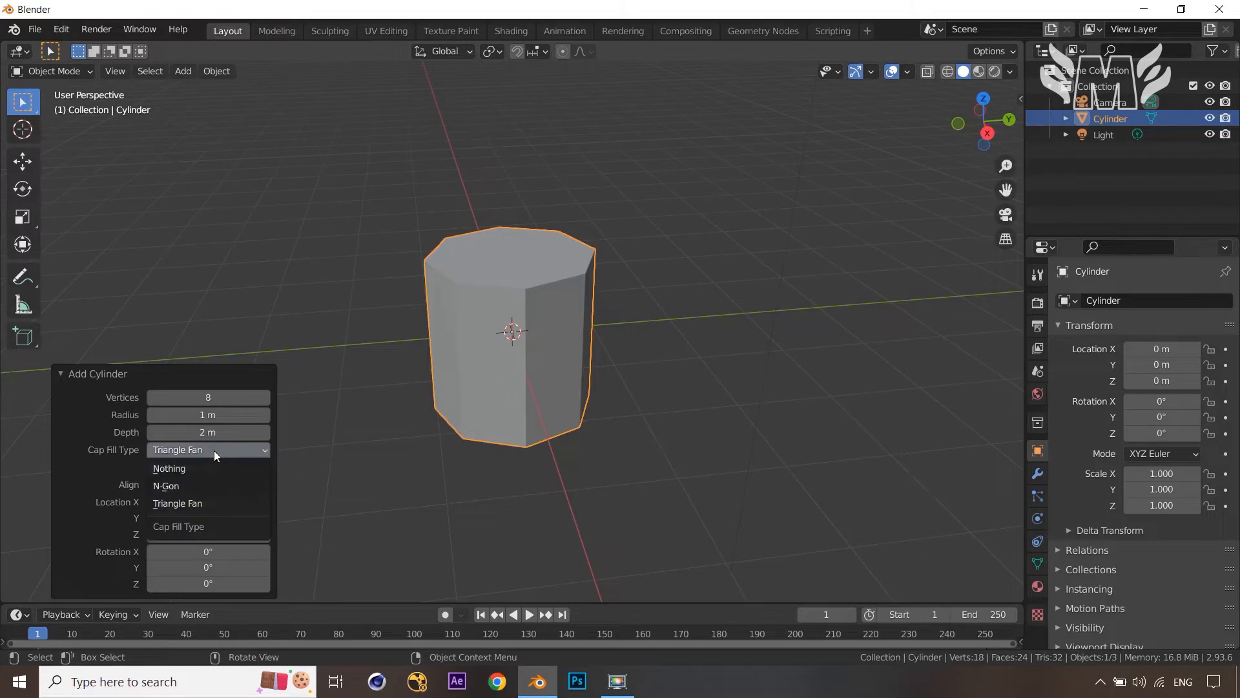
left_click(207, 485)
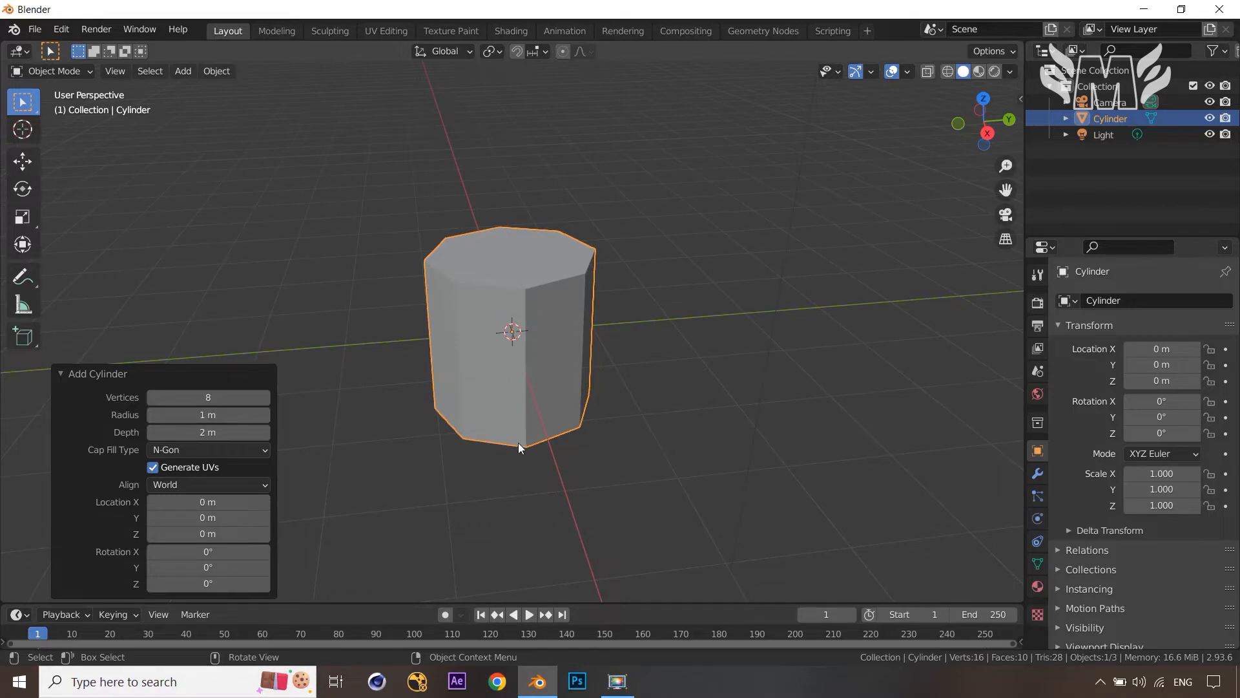
mouse_move(518, 446)
middle_mouse_down()
mouse_move(540, 272)
mouse_move(511, 428)
middle_mouse_up()
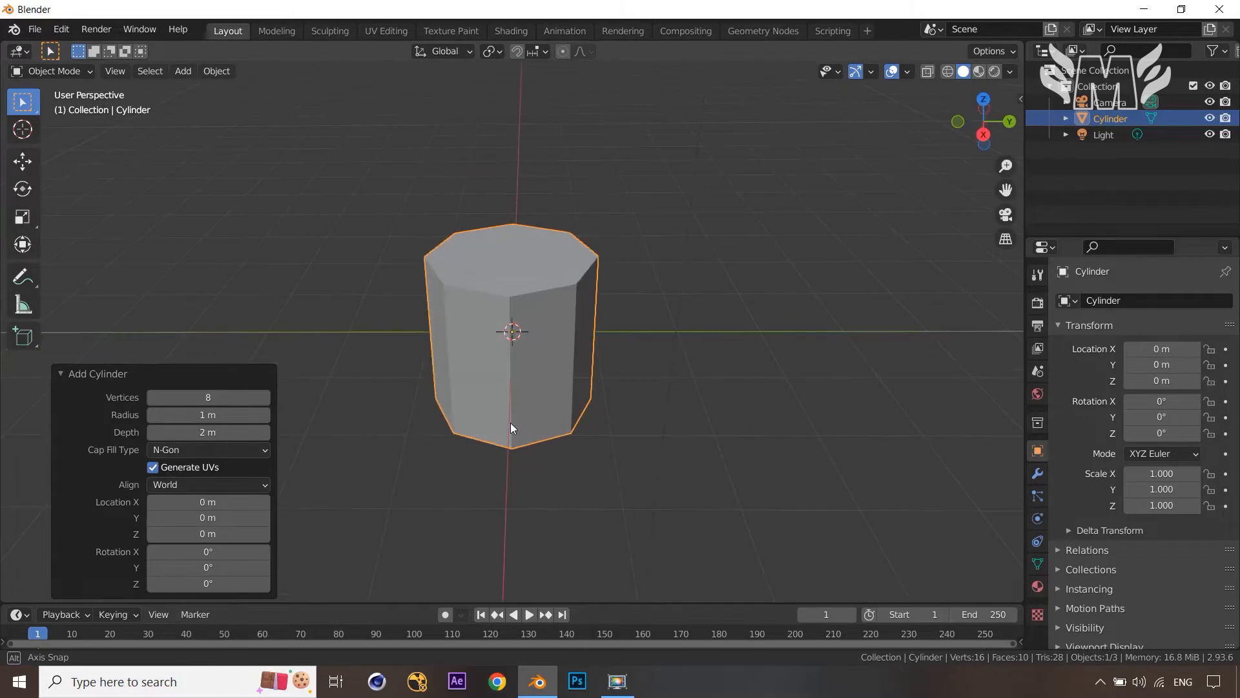
left_click(223, 448)
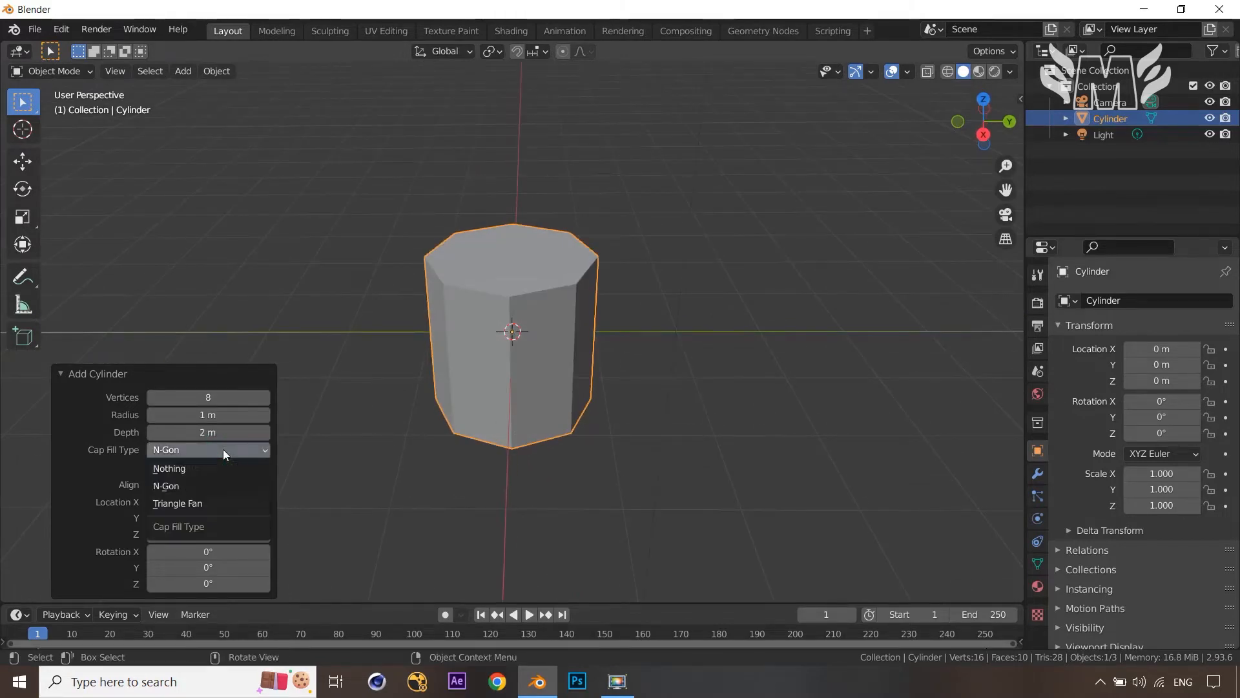
left_click(217, 503)
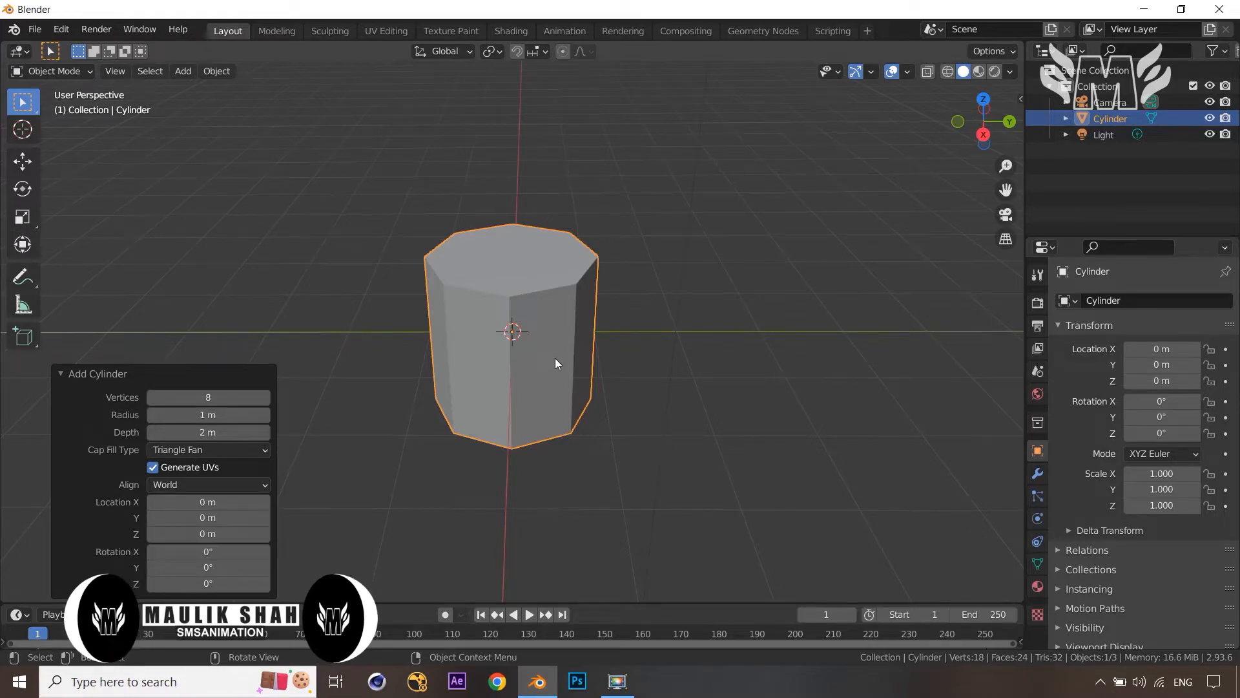
mouse_move(555, 360)
middle_mouse_down()
mouse_move(577, 361)
mouse_move(566, 357)
middle_mouse_up()
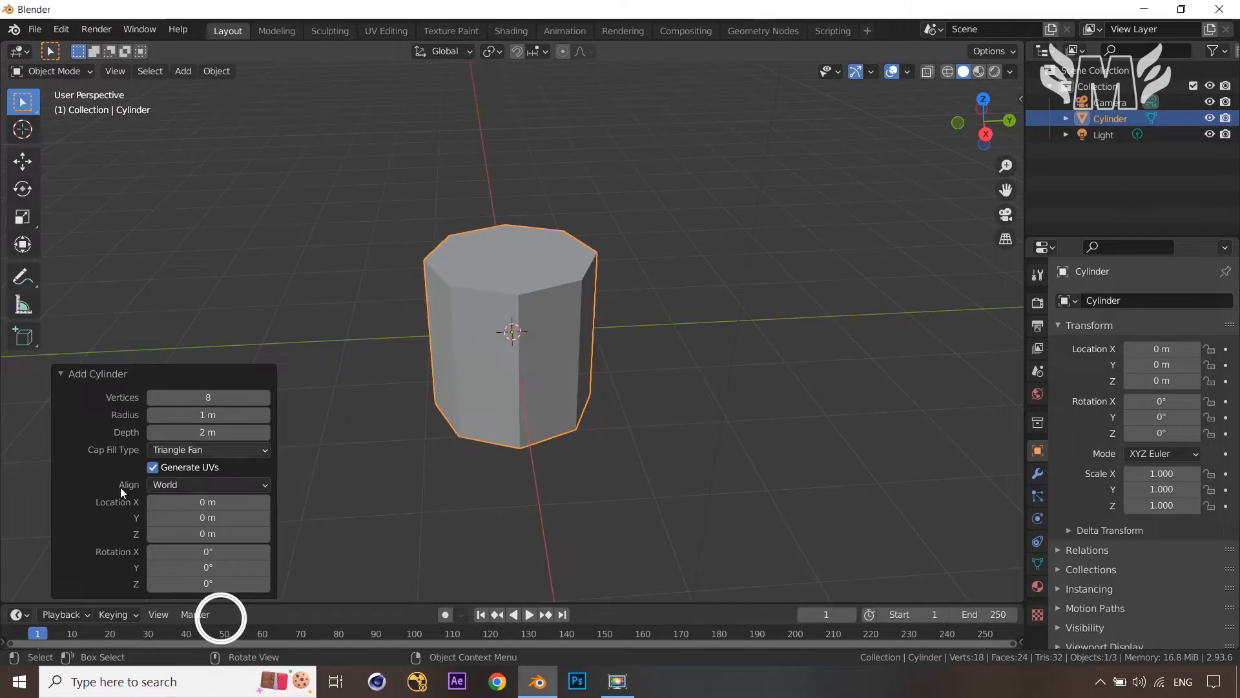
Step: Add a second 8-vertex cylinder at the origin with its cap fill type set to N-Gon
left_click(705, 432)
key("shift+a")
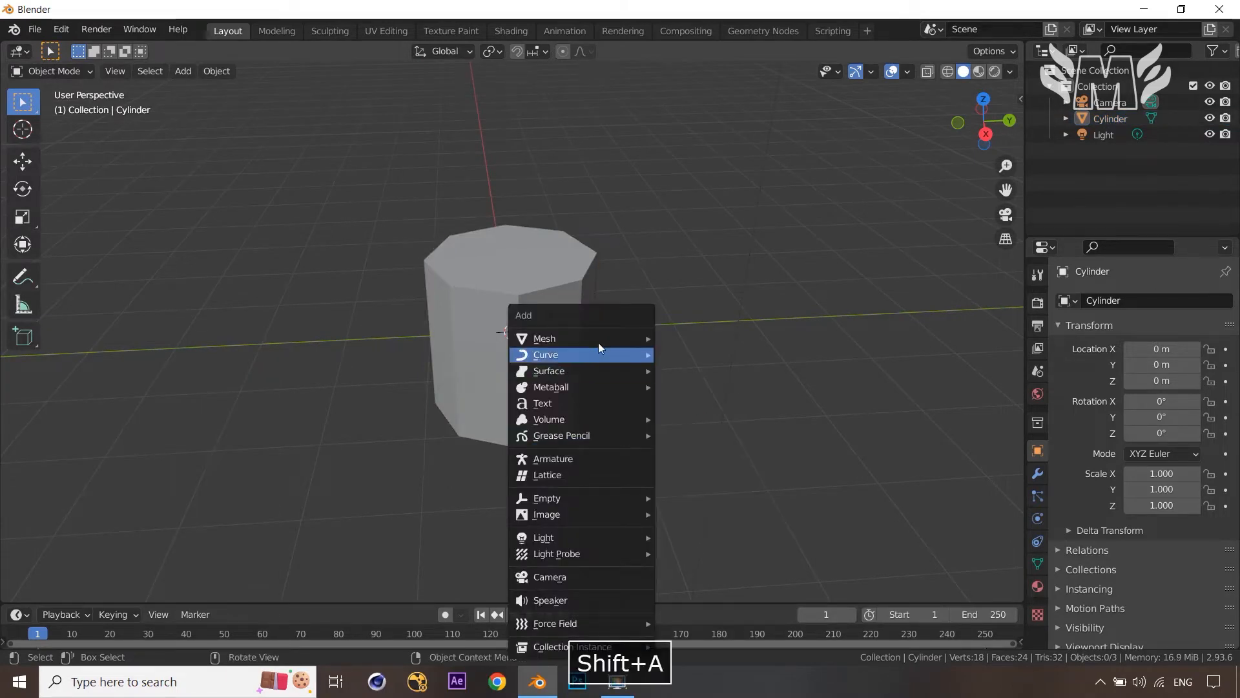
mouse_move(598, 338)
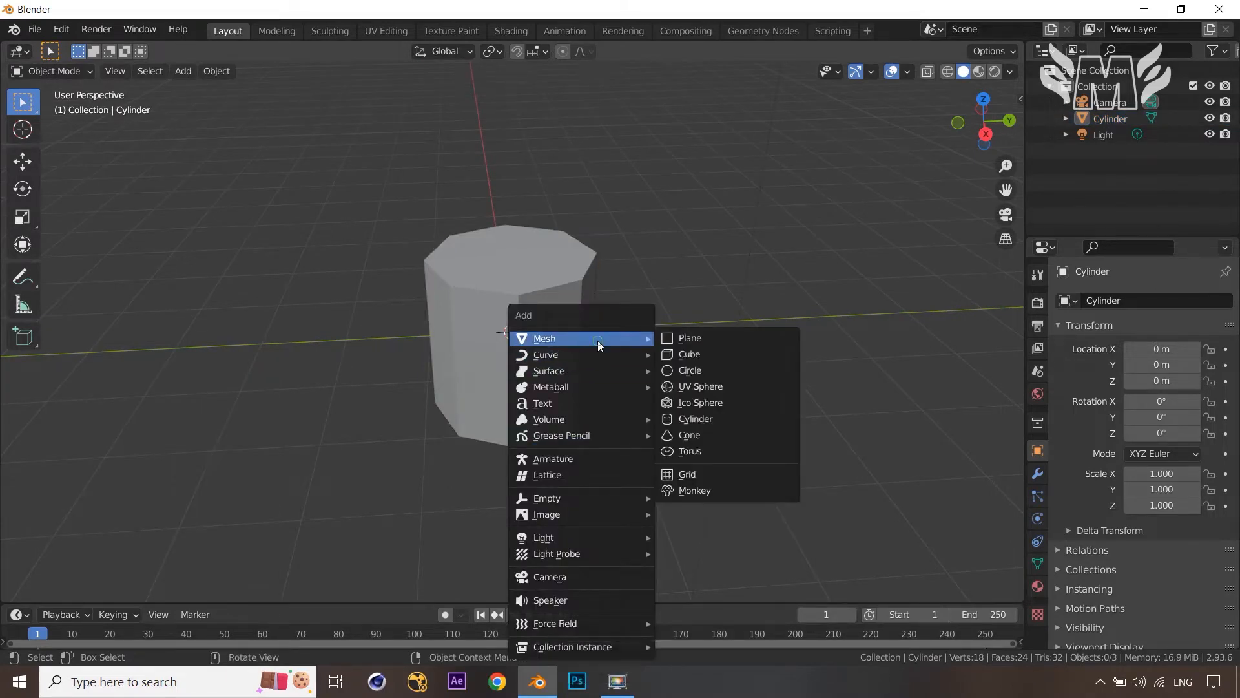
left_click(721, 427)
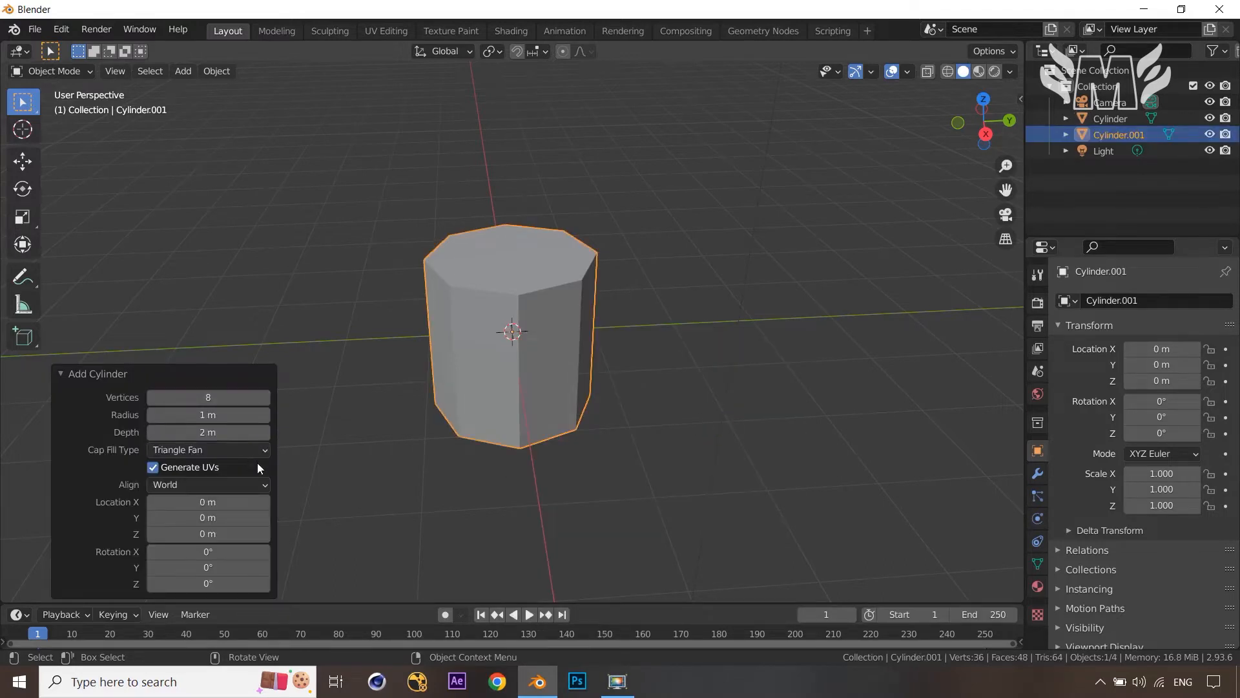
left_click(213, 451)
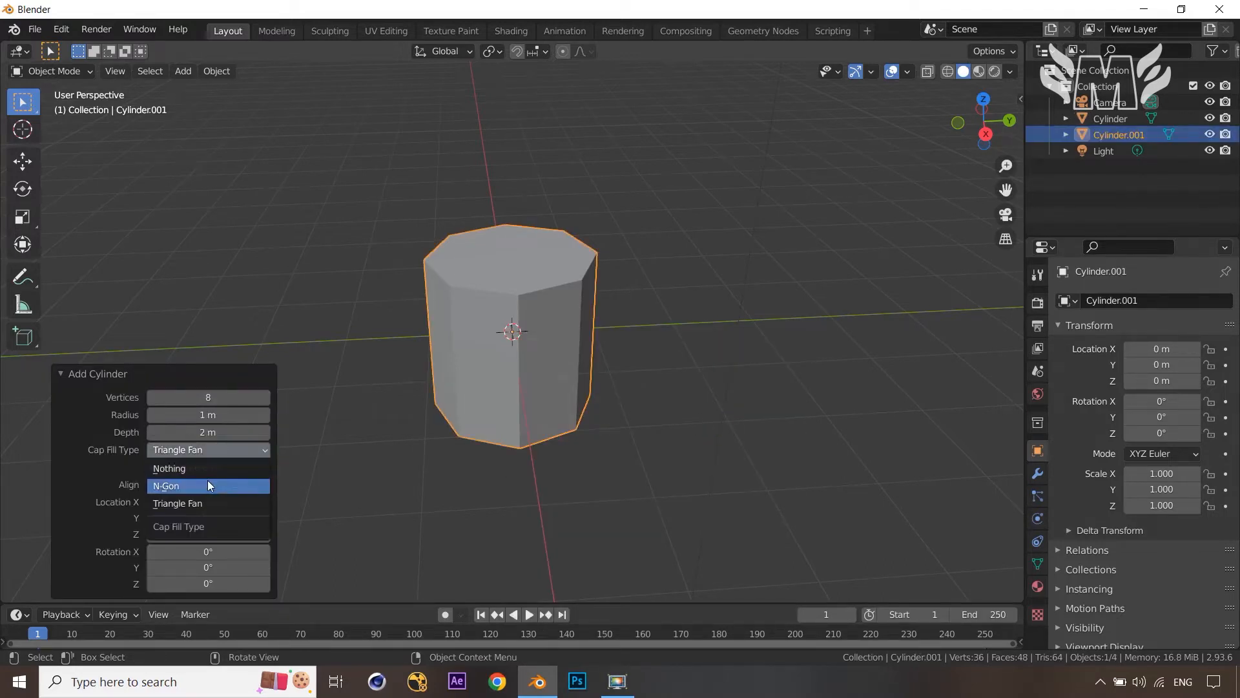
left_click(208, 484)
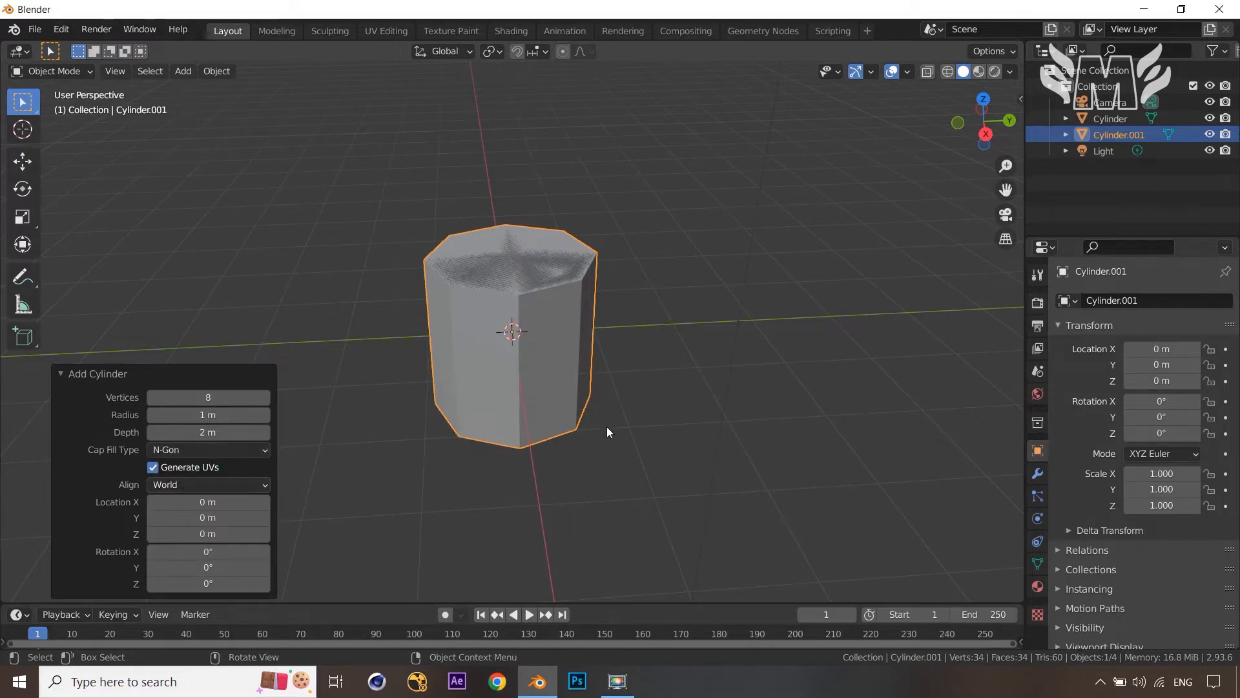
key("space")
left_click(610, 379)
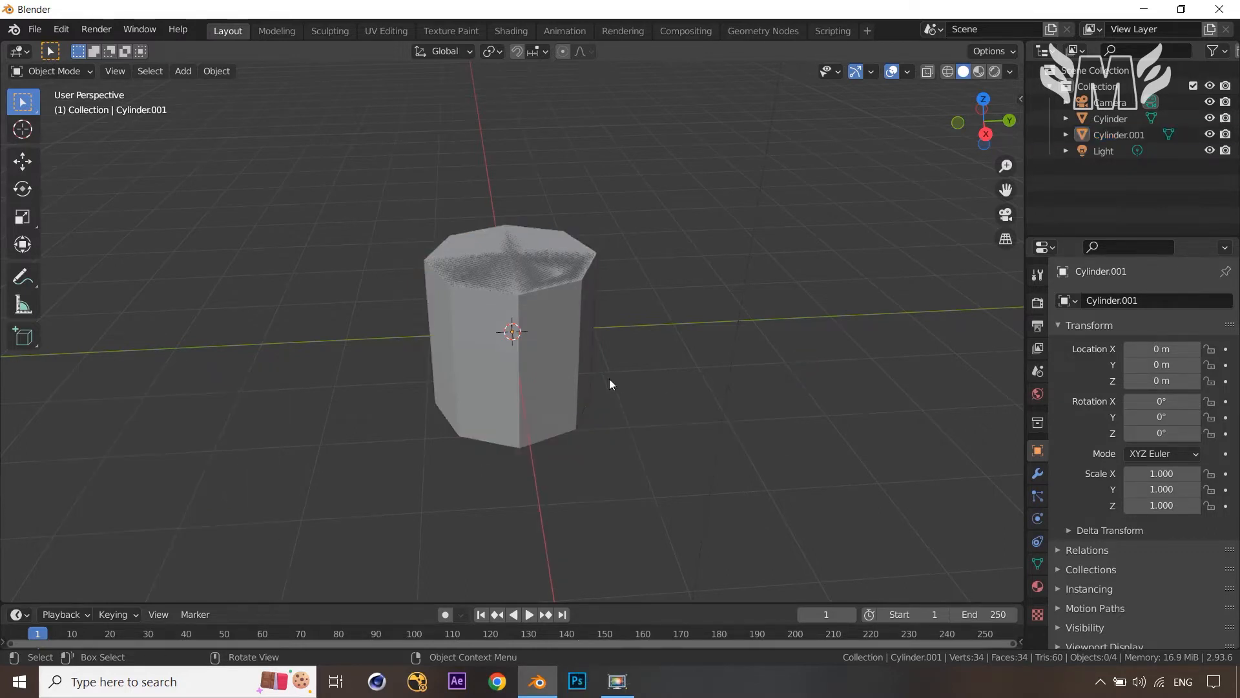
Step: Move the N-Gon cylinder about 2.72 m along the Y axis, beside the first cylinder
left_click(514, 382)
key("g")
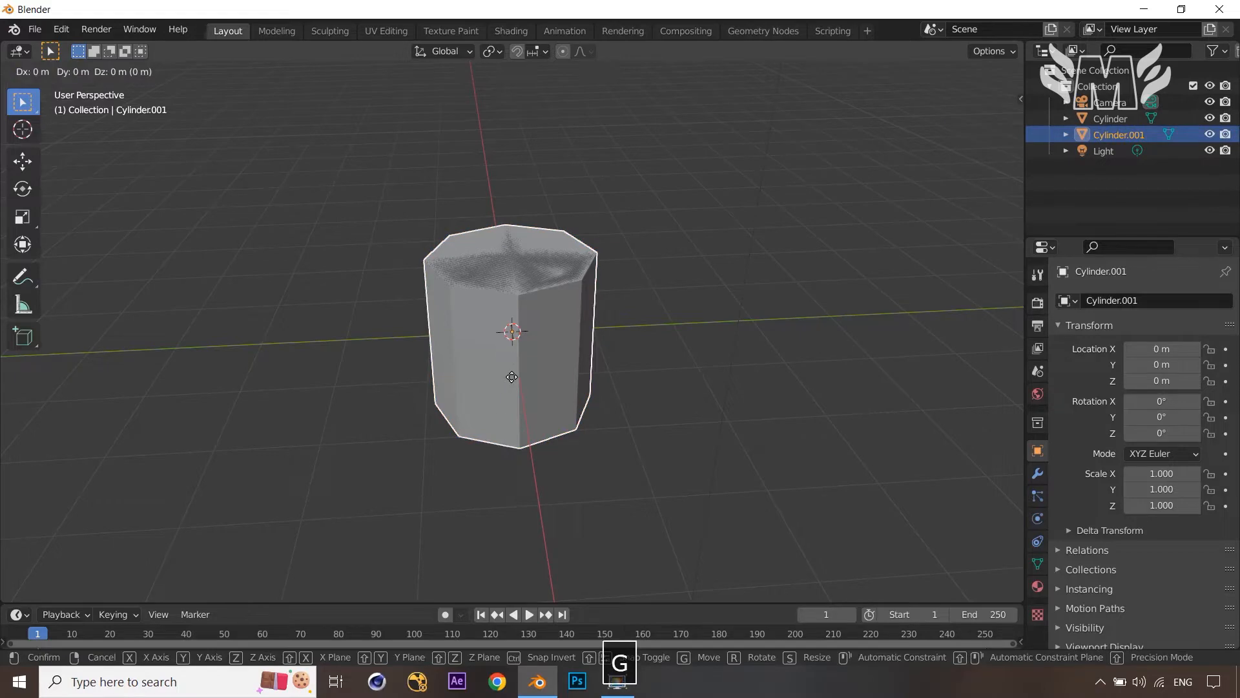
key("y")
left_click(730, 366)
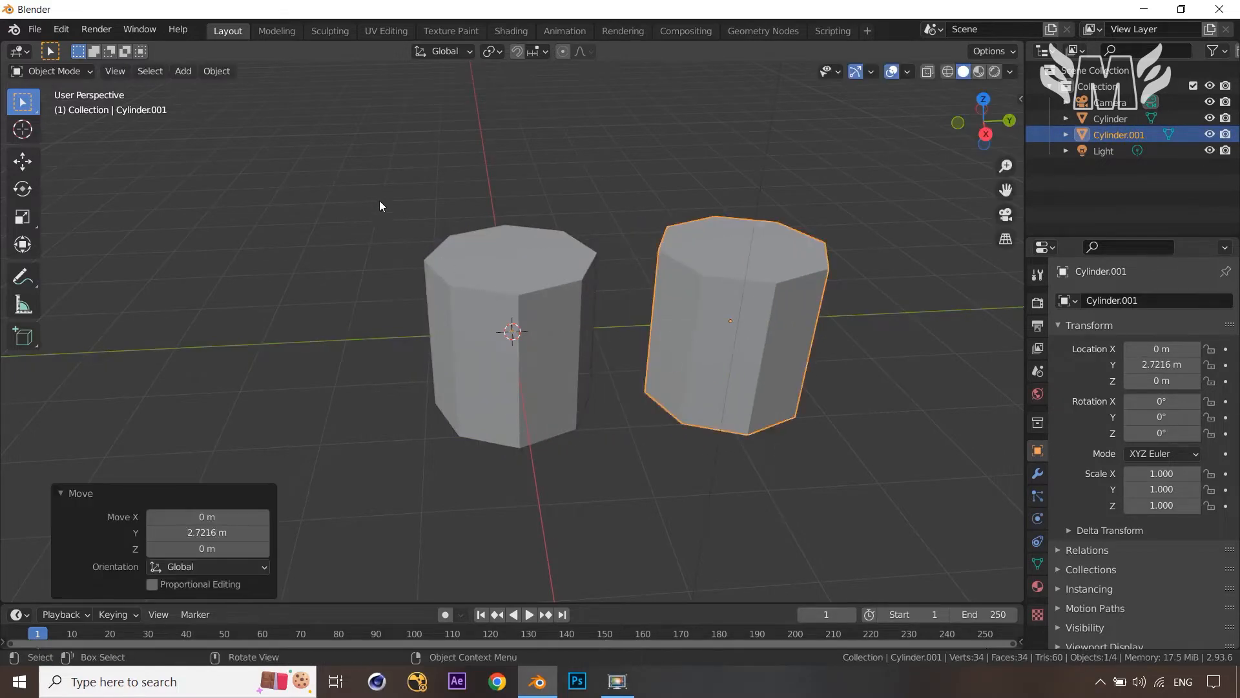
Step: Select both cylinders and compare their Triangle Fan and N-Gon cap topology in Edit Mode
left_click_drag(379, 205, 838, 437)
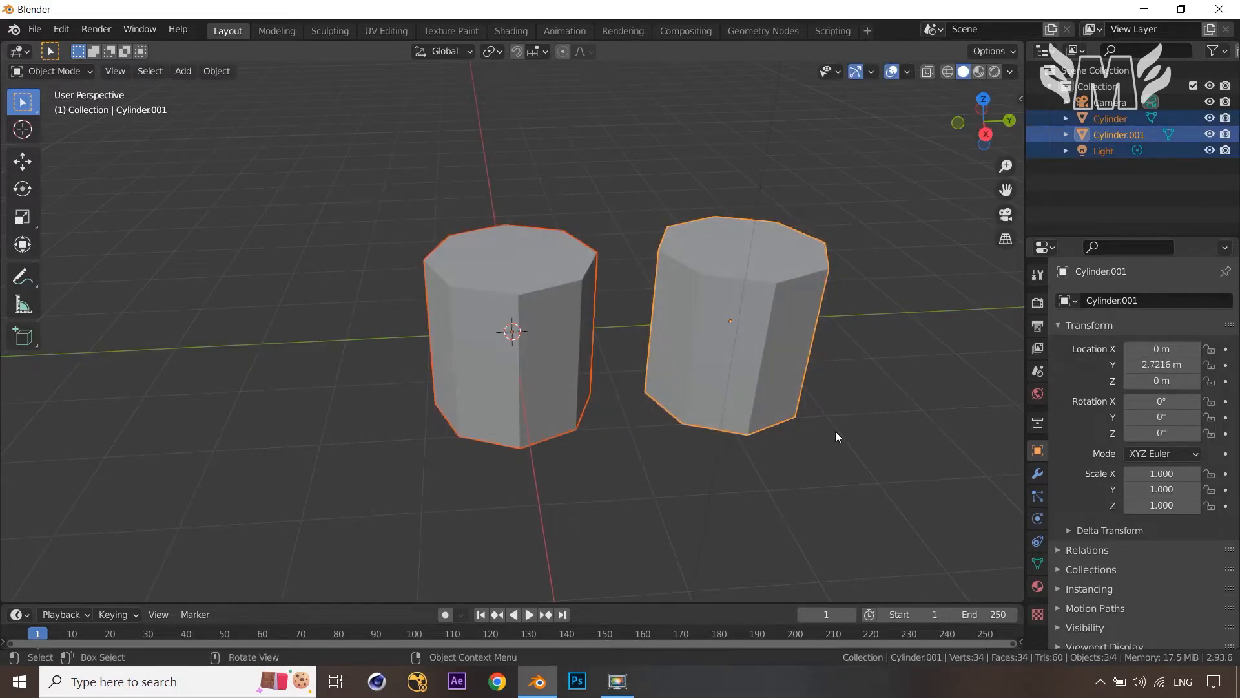
key("Tab")
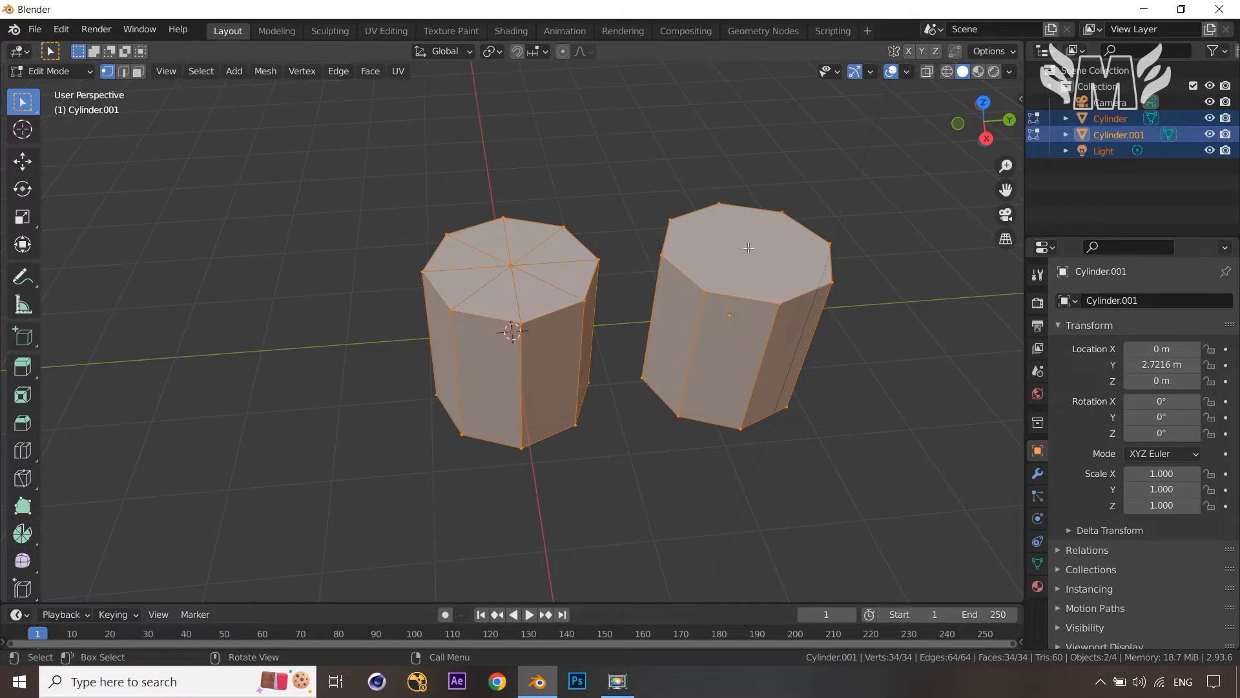
middle_click_drag(777, 272, 772, 264)
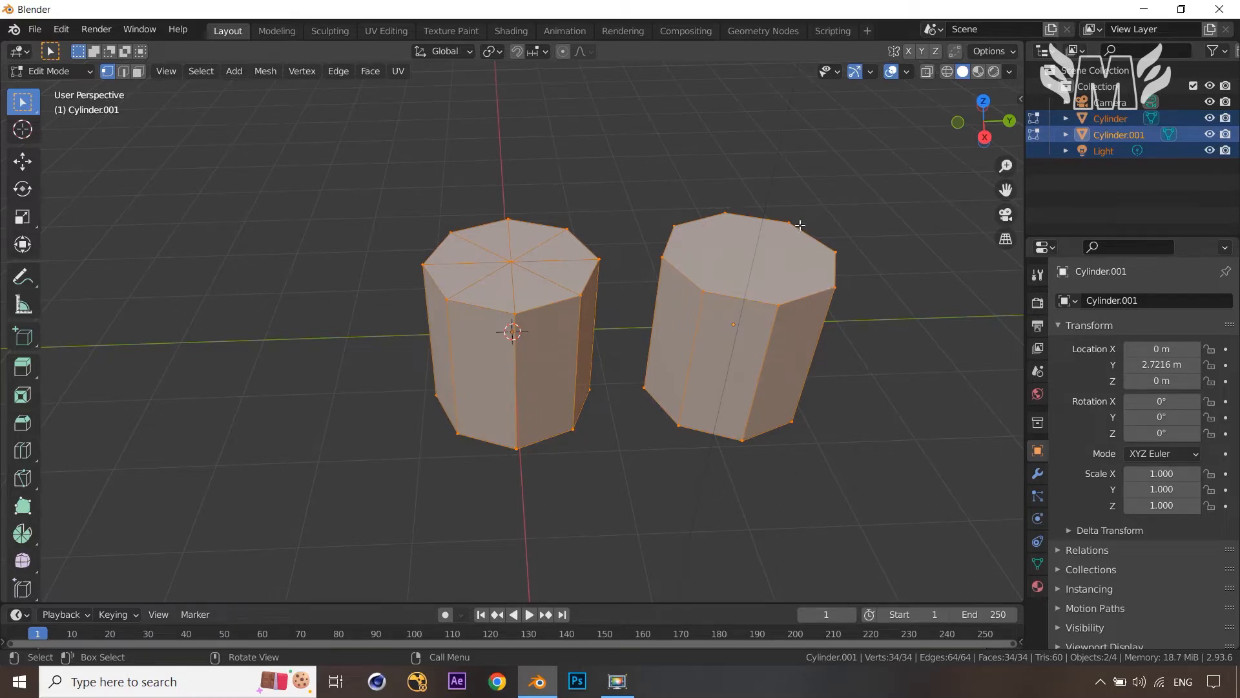
middle_click_drag(794, 251, 785, 249)
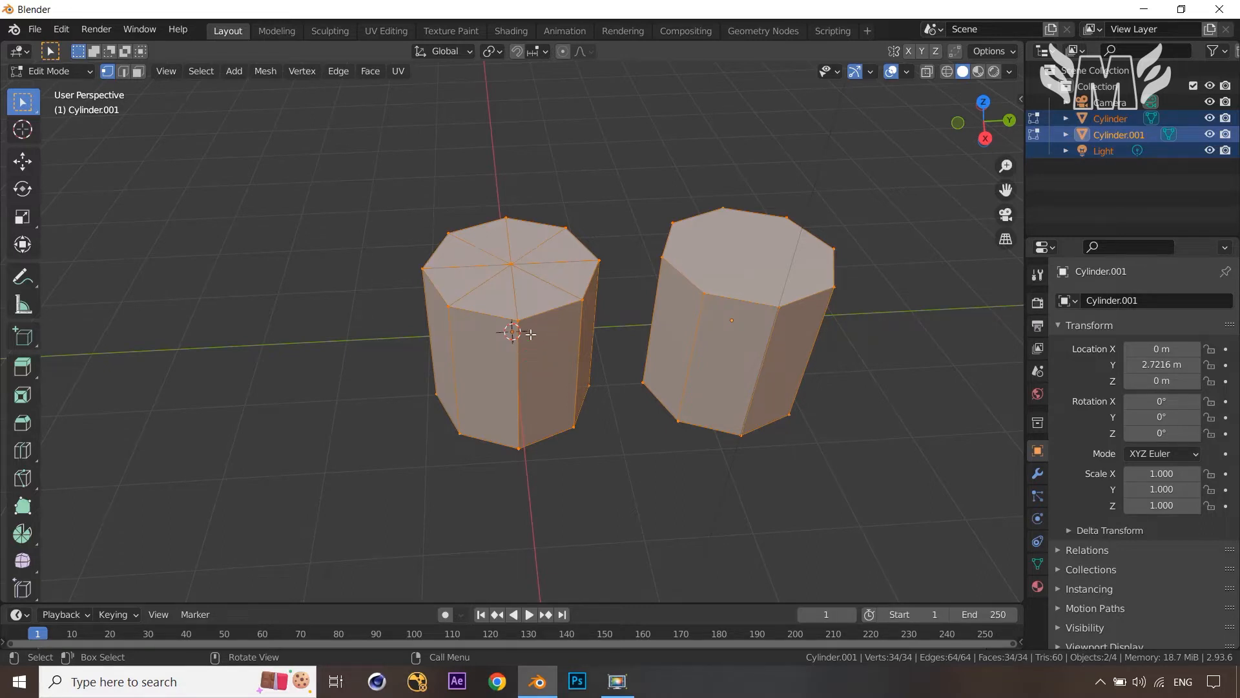
middle_click_drag(543, 375, 520, 306)
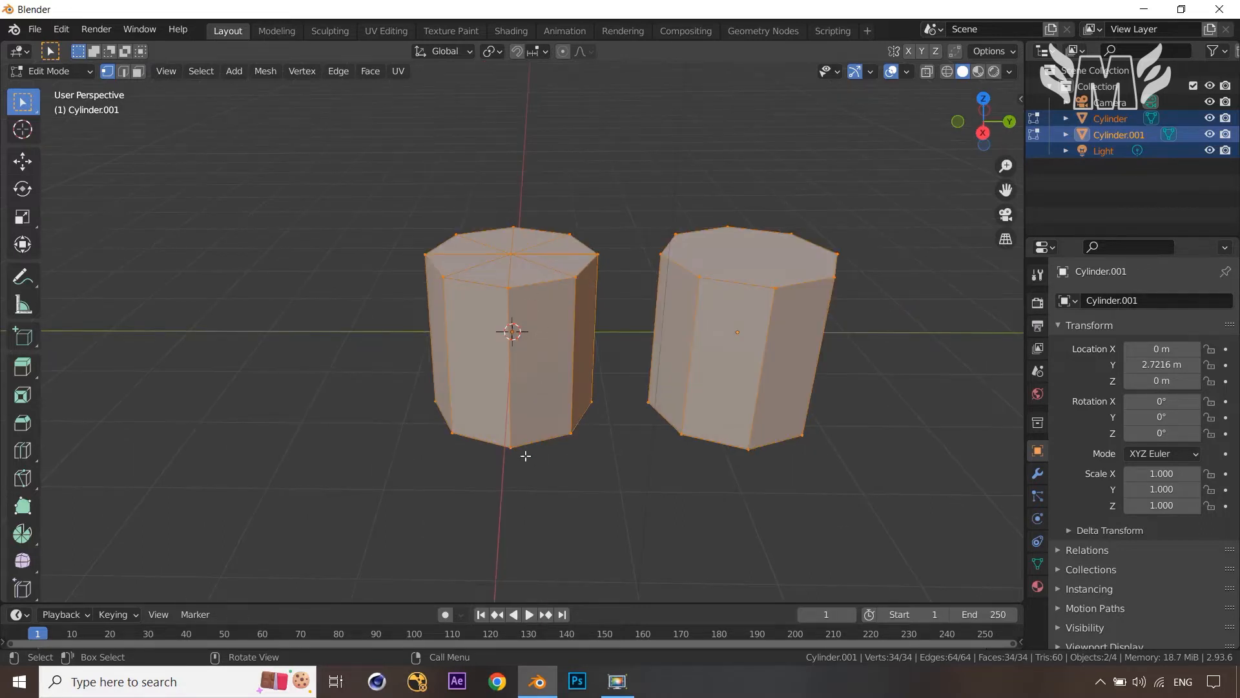
middle_click_drag(587, 429, 603, 452)
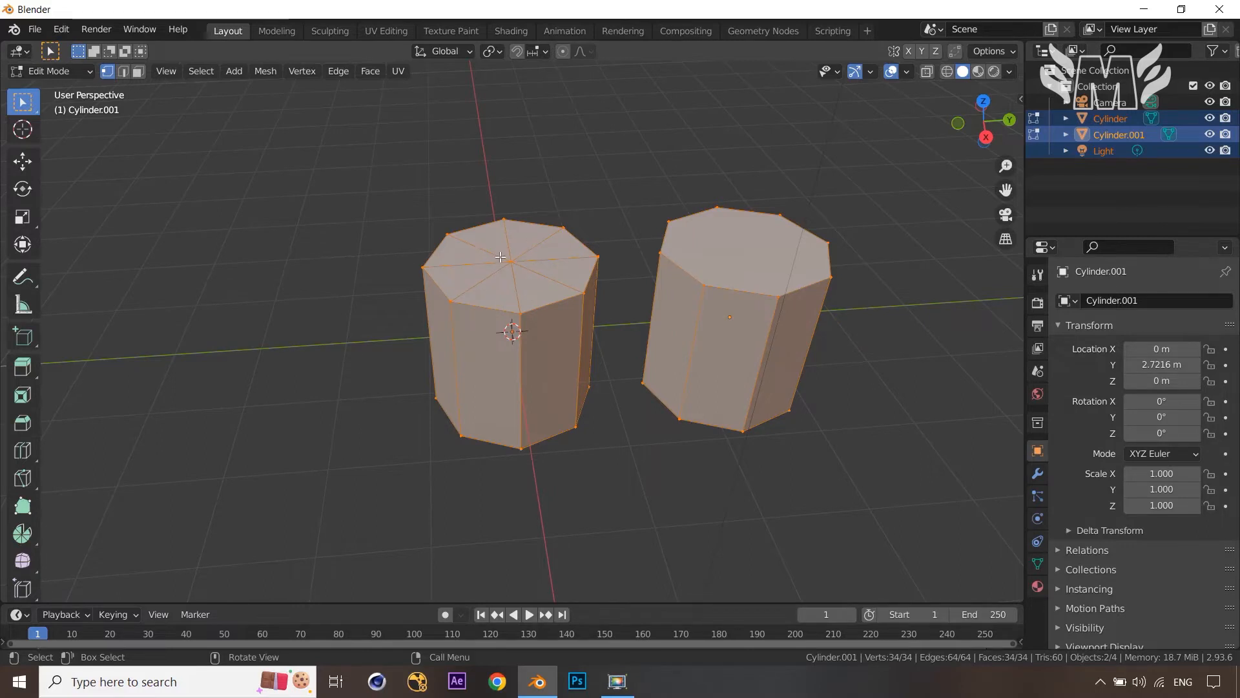
Step: Return to Object Mode and delete the N-Gon comparison cylinder
key("Tab")
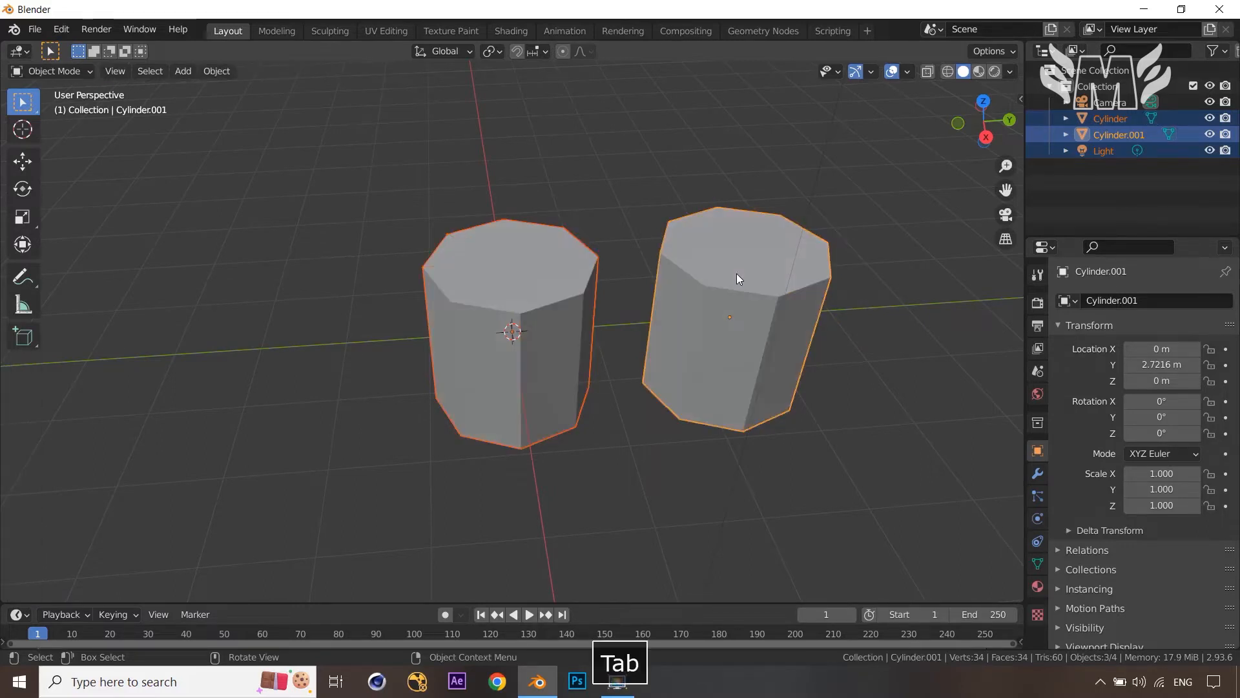
left_click(761, 323)
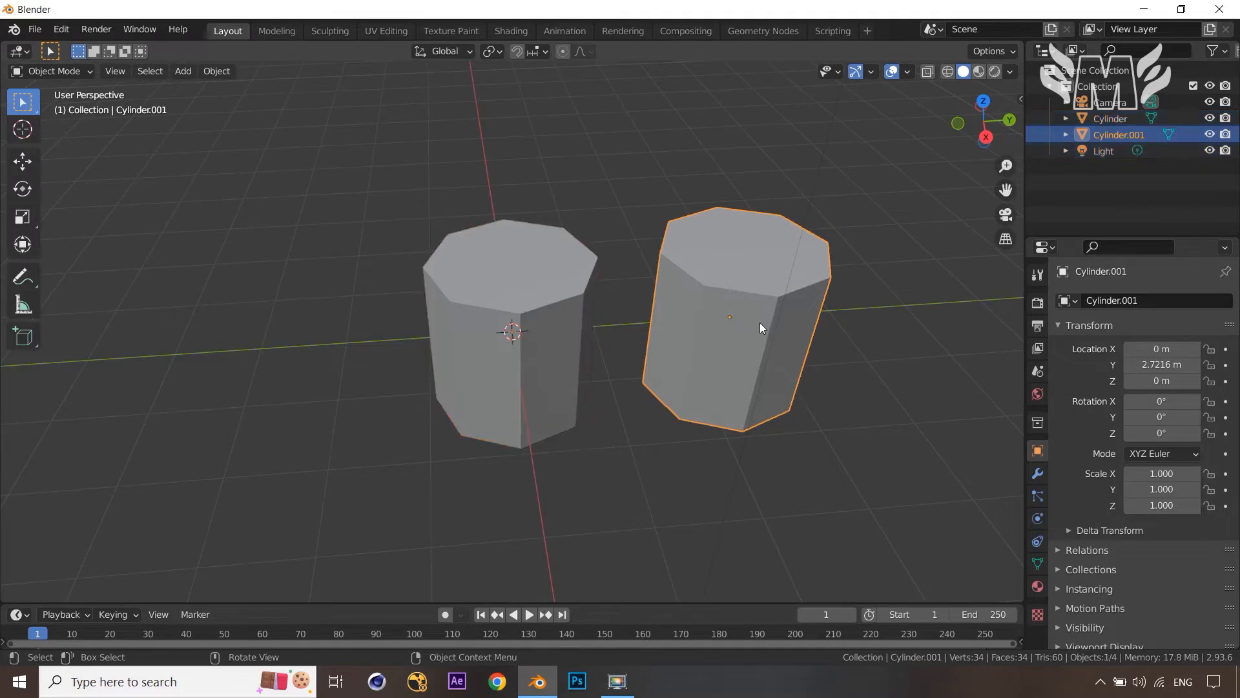
key("Delete")
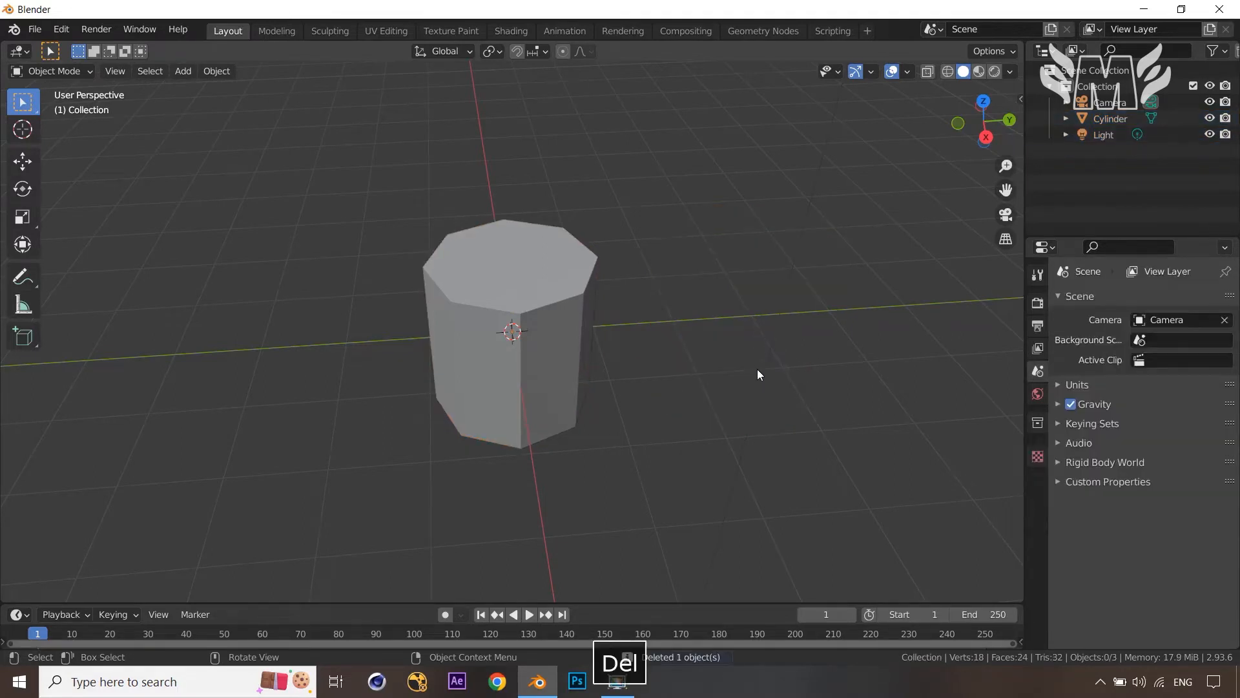
Step: Delete the camera and the light from the scene, keeping only the cylinder
scroll(746, 363, "down", 4)
left_click_drag(543, 141, 660, 223)
left_click_drag(140, 256, 72, 395, "shift")
key("x")
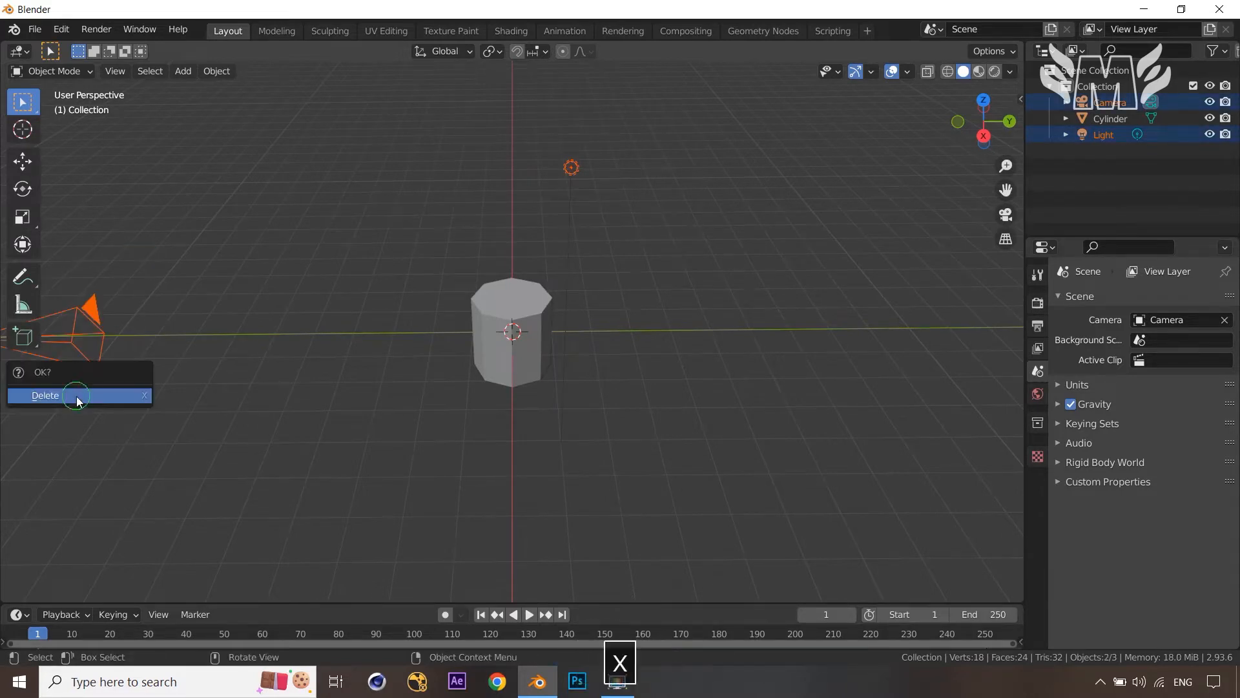
left_click(74, 394)
Step: Scale the cylinder up by about 2.617 on X and Y only, leaving Z locked
middle_click_drag(595, 347, 584, 312)
left_click(533, 339)
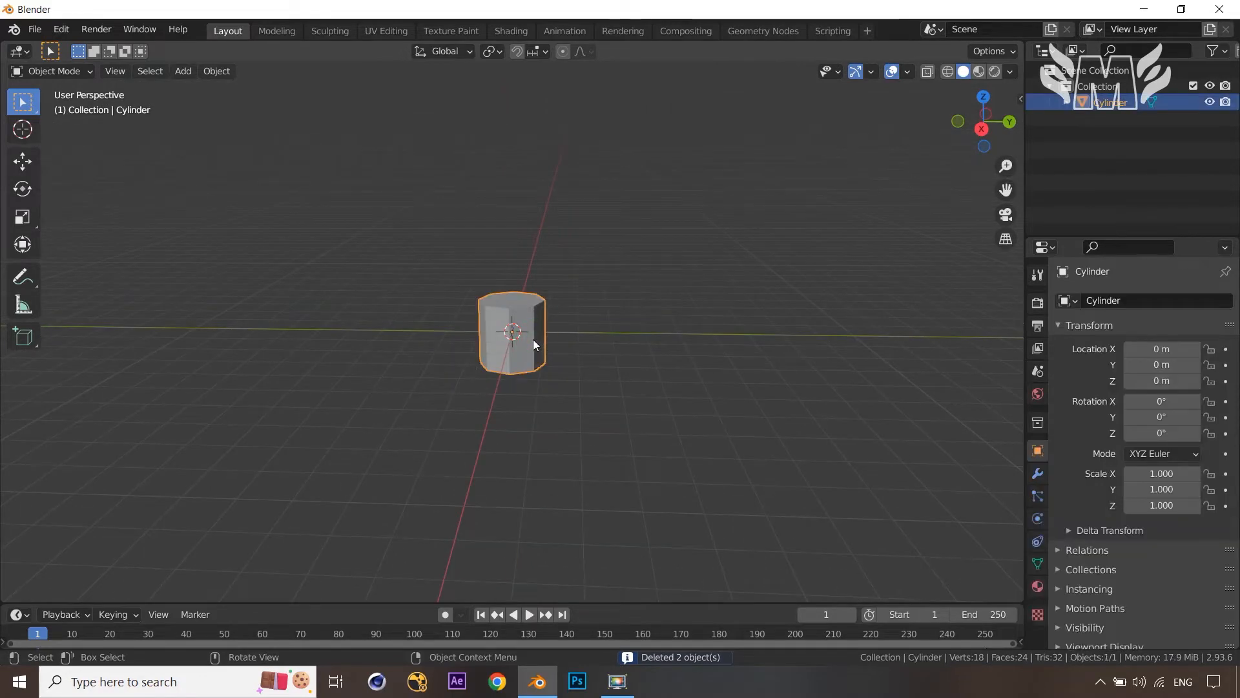
key("s")
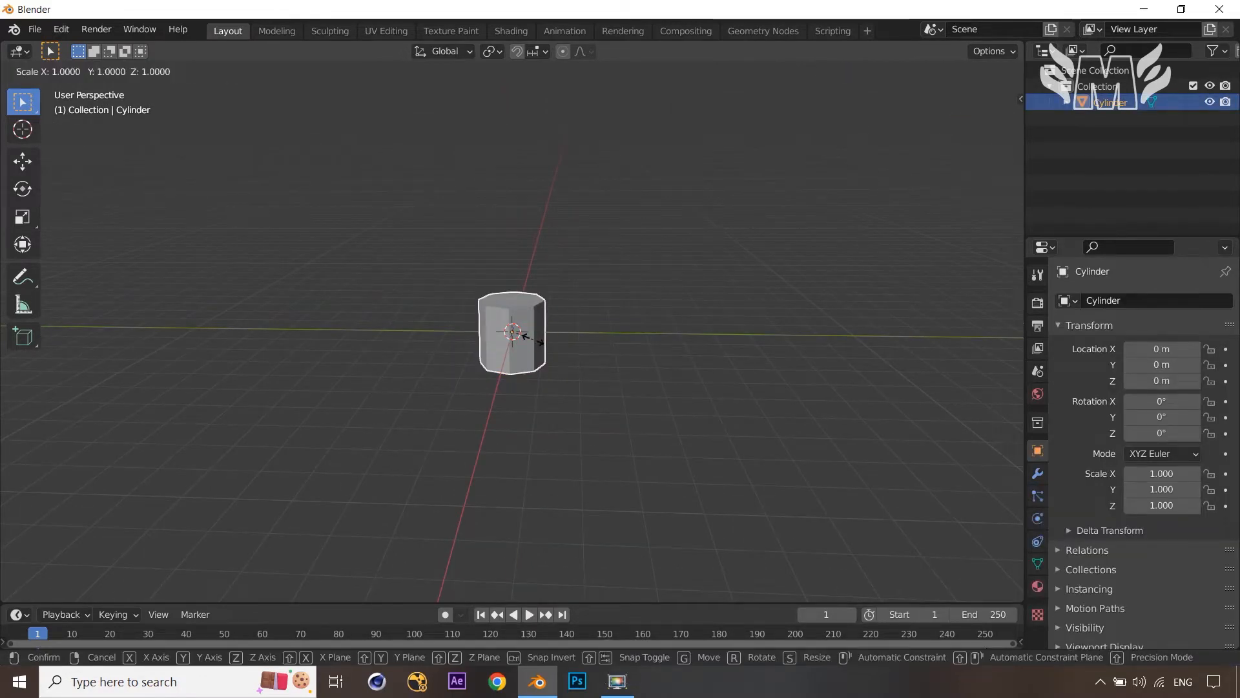
key("shift+z")
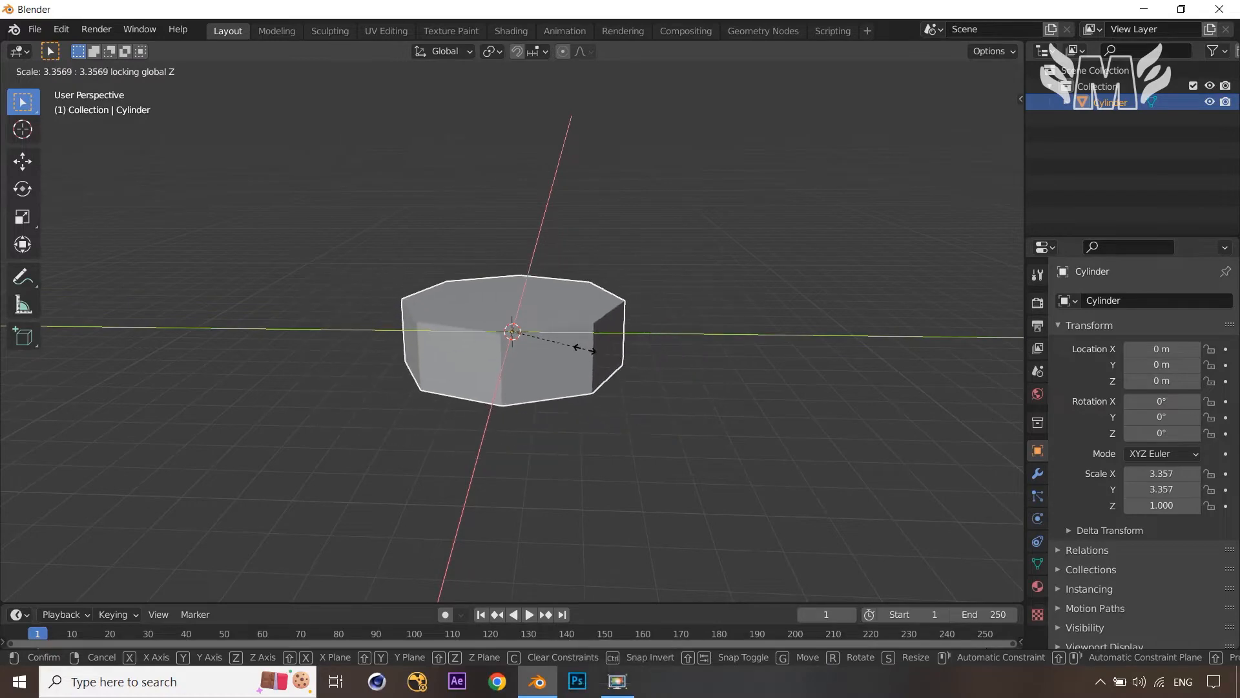
left_click(579, 345)
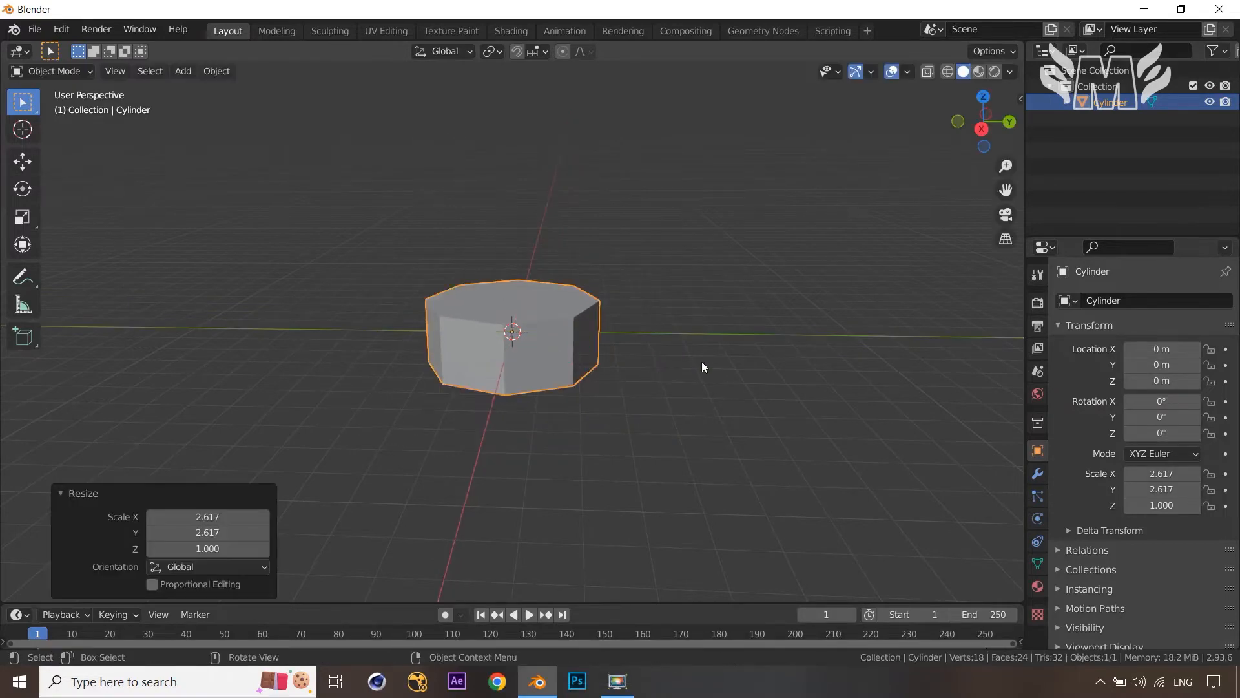
Step: Apply the cylinder's scale and enter Edit Mode on it
middle_click_drag(701, 362, 691, 387)
key("ctrl+a")
key("Return")
key("Tab")
scroll(695, 388, "up", 2)
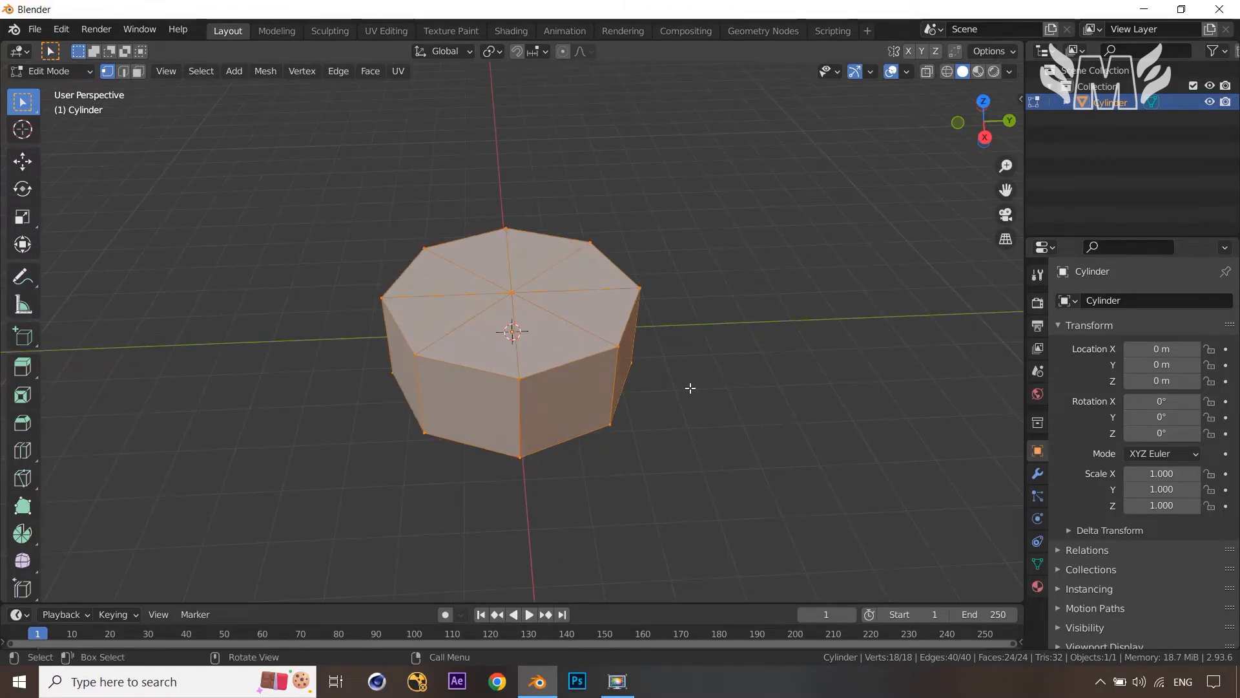
middle_click_drag(690, 388, 678, 374)
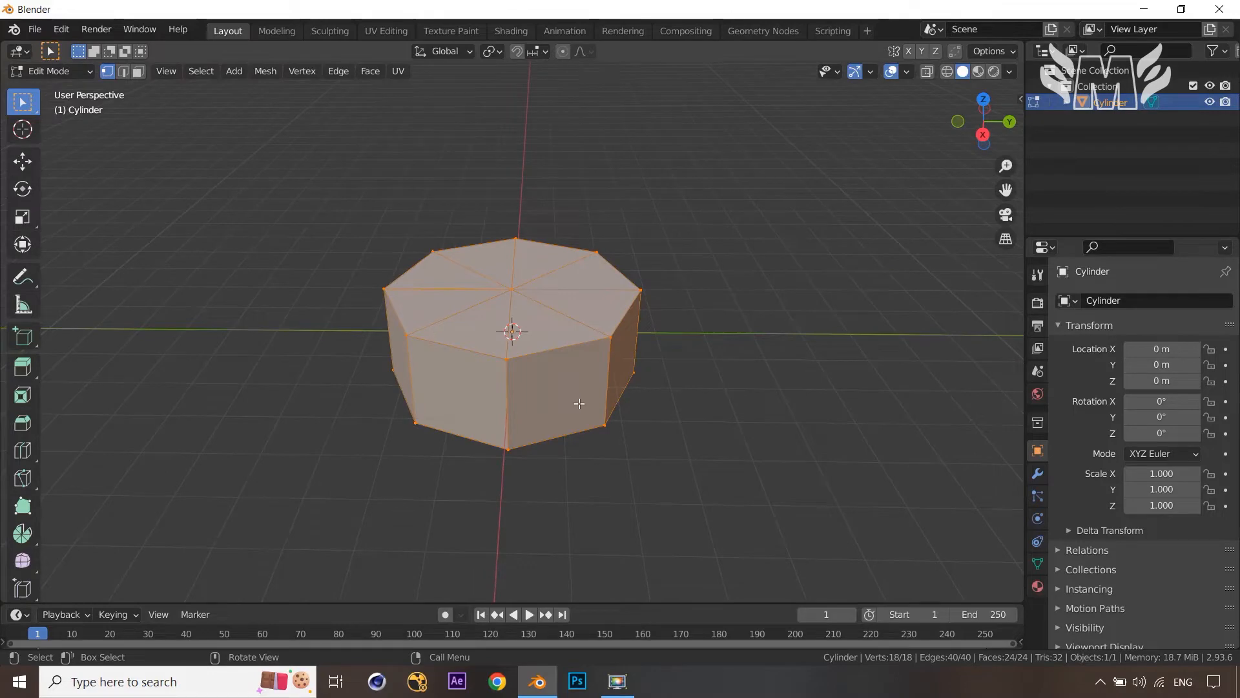
Step: Add a 2 m cube to the mesh and move it about -0.83 m on X, 4.45 m on Y and 3.54 m on Z
middle_click_drag(579, 403, 447, 354)
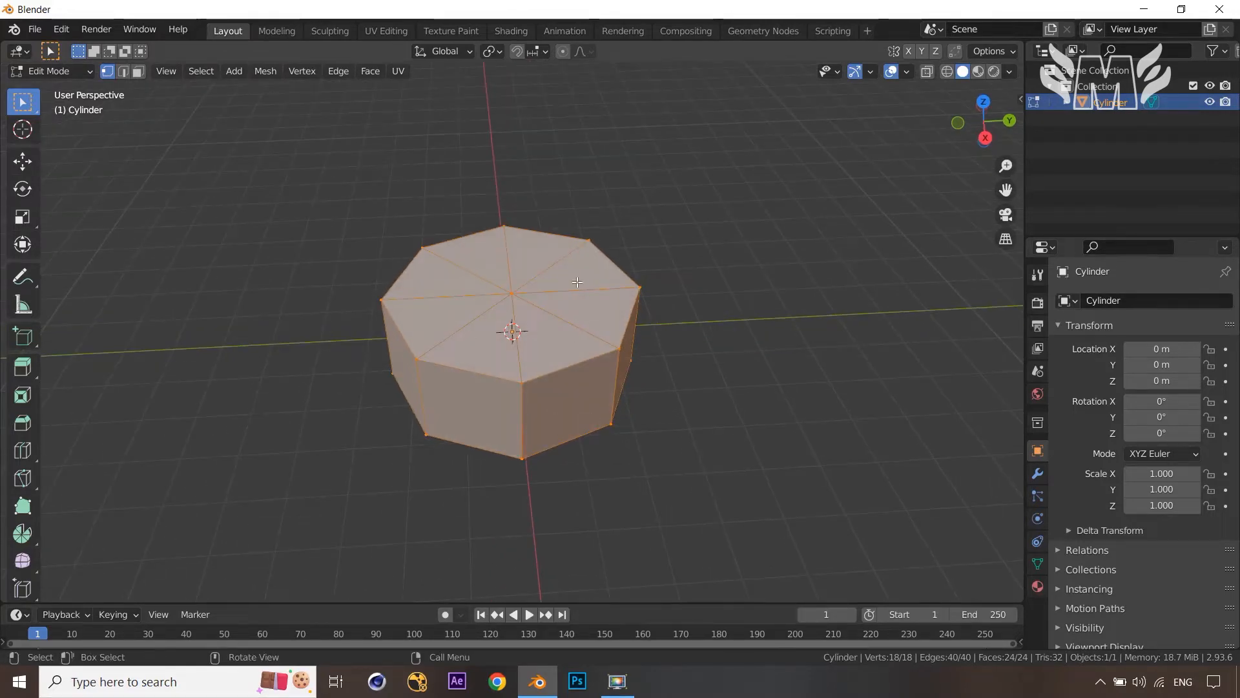
middle_click_drag(731, 271, 748, 301)
scroll(746, 297, "down", 4)
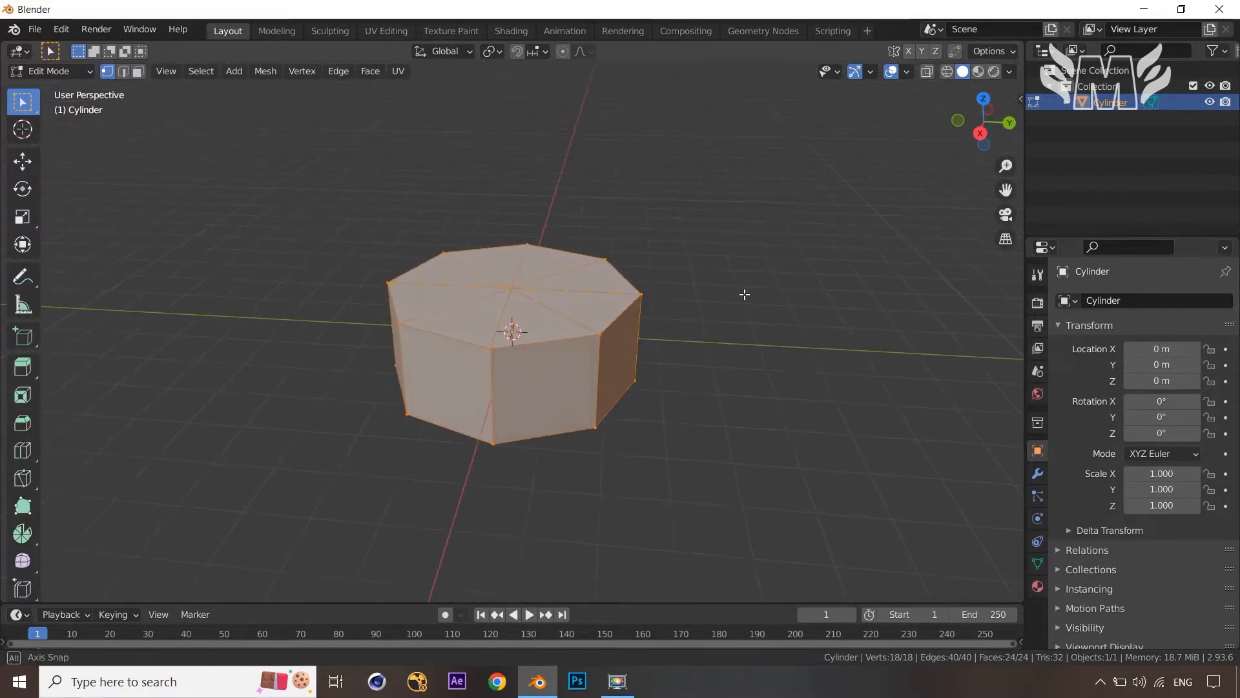
key("Caps_Lock")
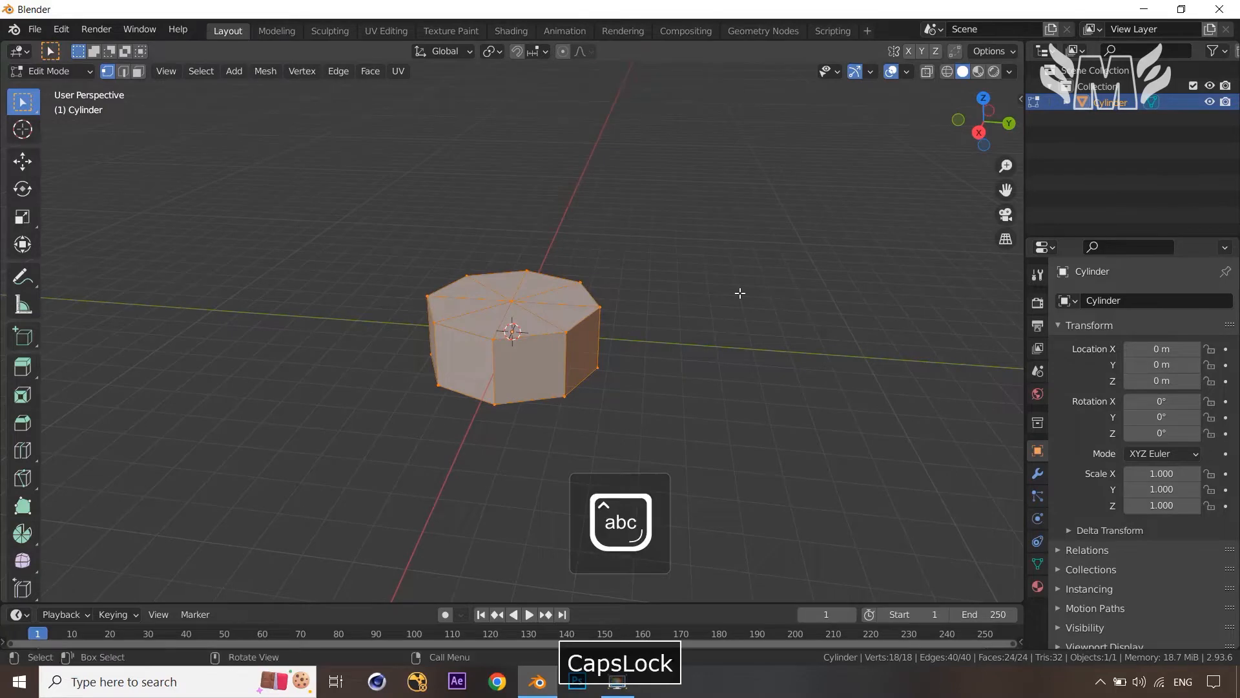
middle_click_drag(772, 301, 798, 299)
left_click(798, 299)
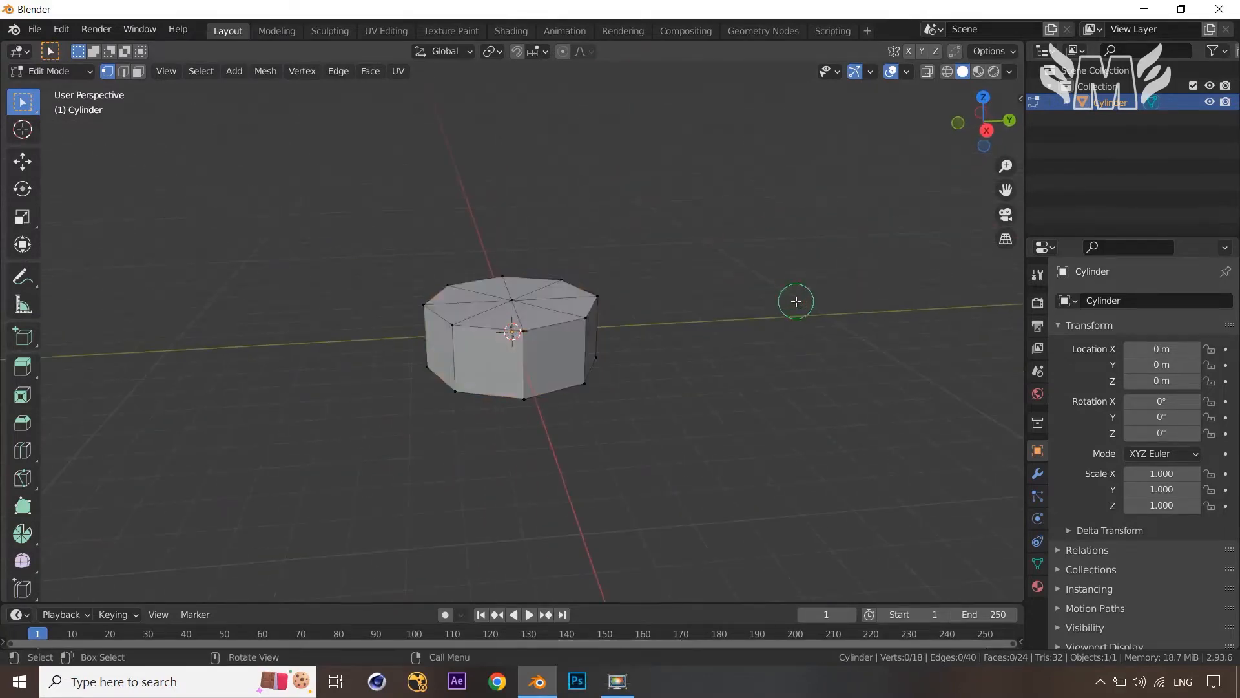
key("shift+a")
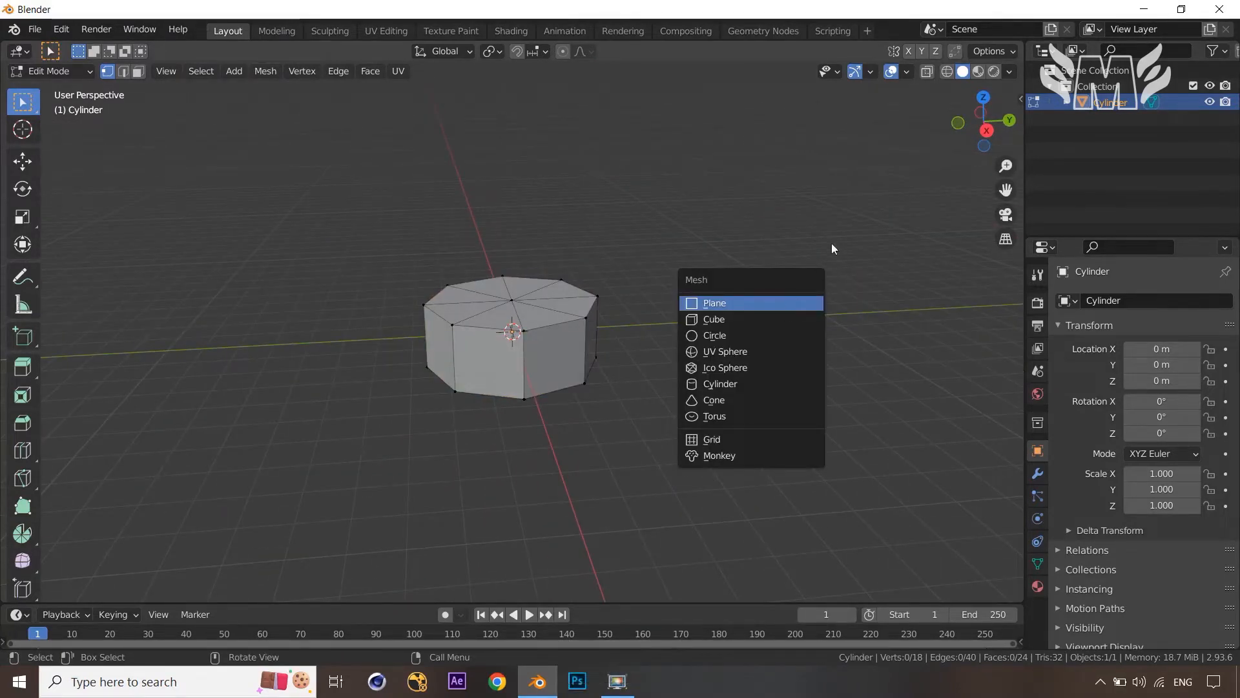
left_click(775, 319)
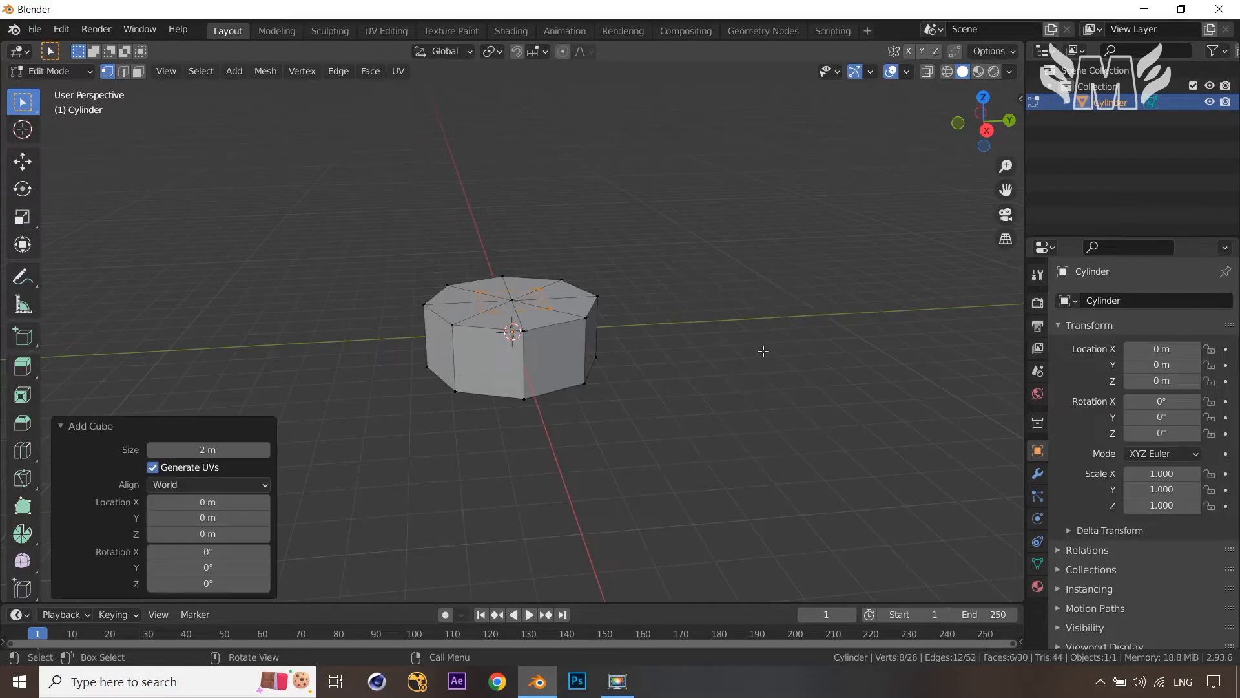
key("g")
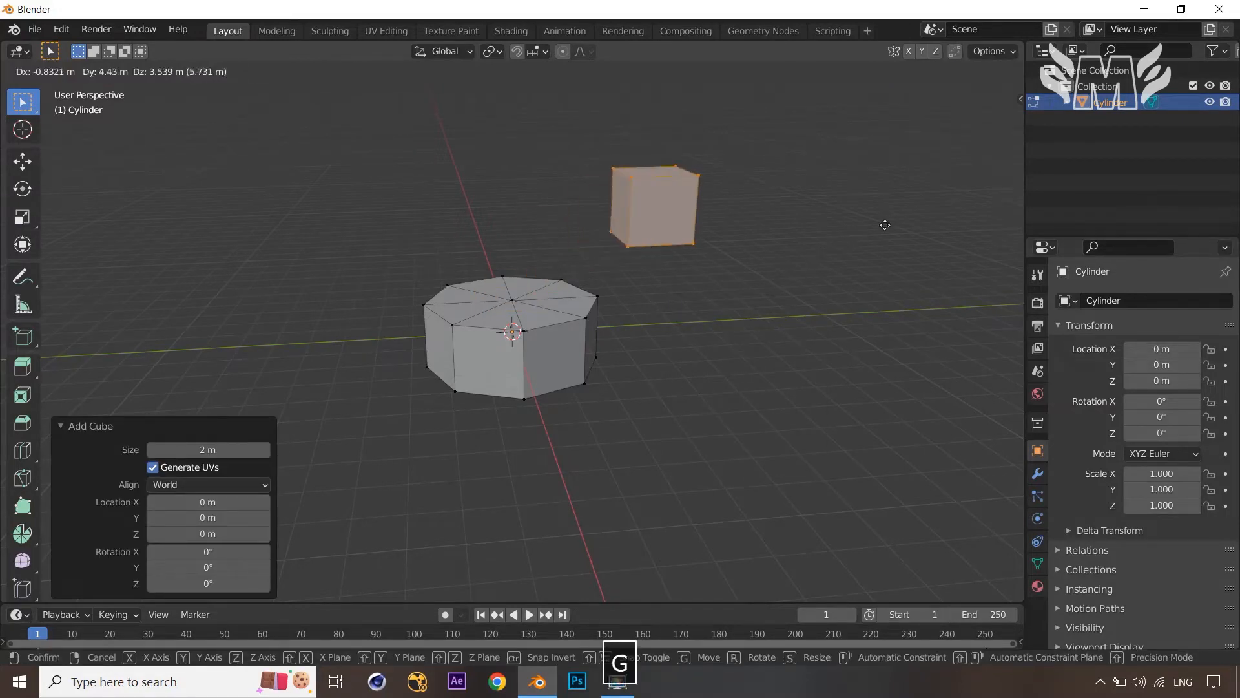
left_click(881, 214)
middle_click_drag(866, 246, 806, 274)
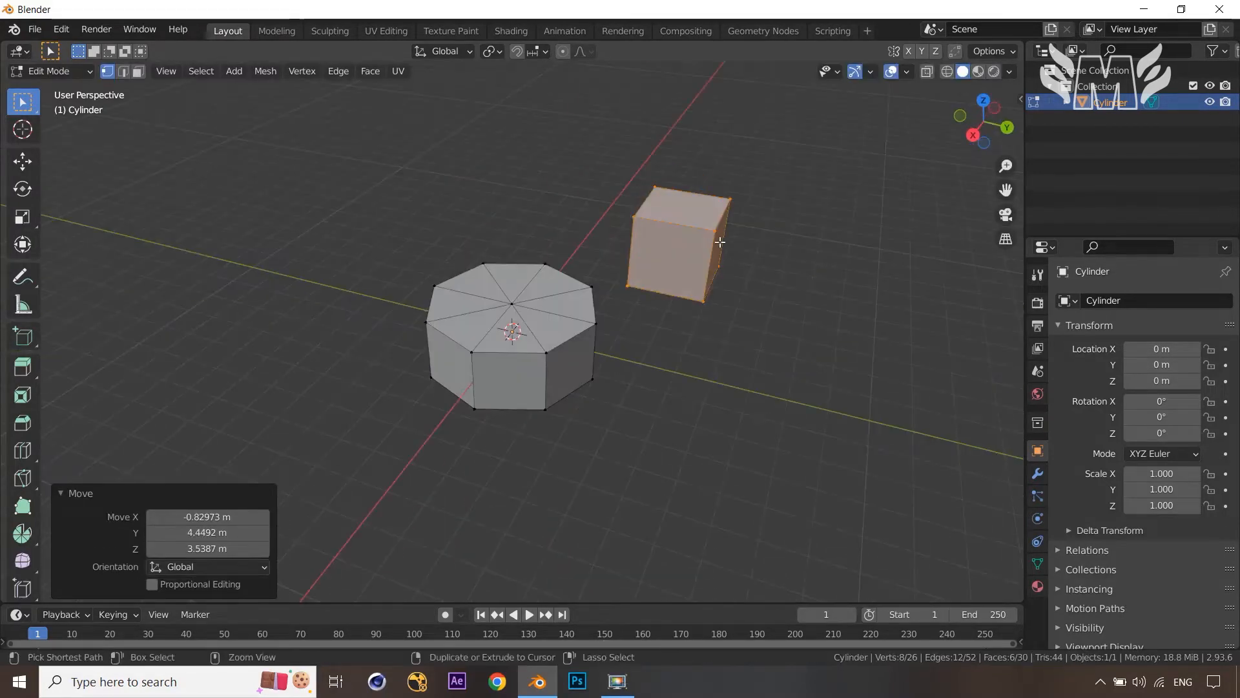
Step: Add three centred loop cuts to the cube, one in each direction, so every side is divided into four faces
key("ctrl+r")
left_click(701, 223)
right_click(701, 223)
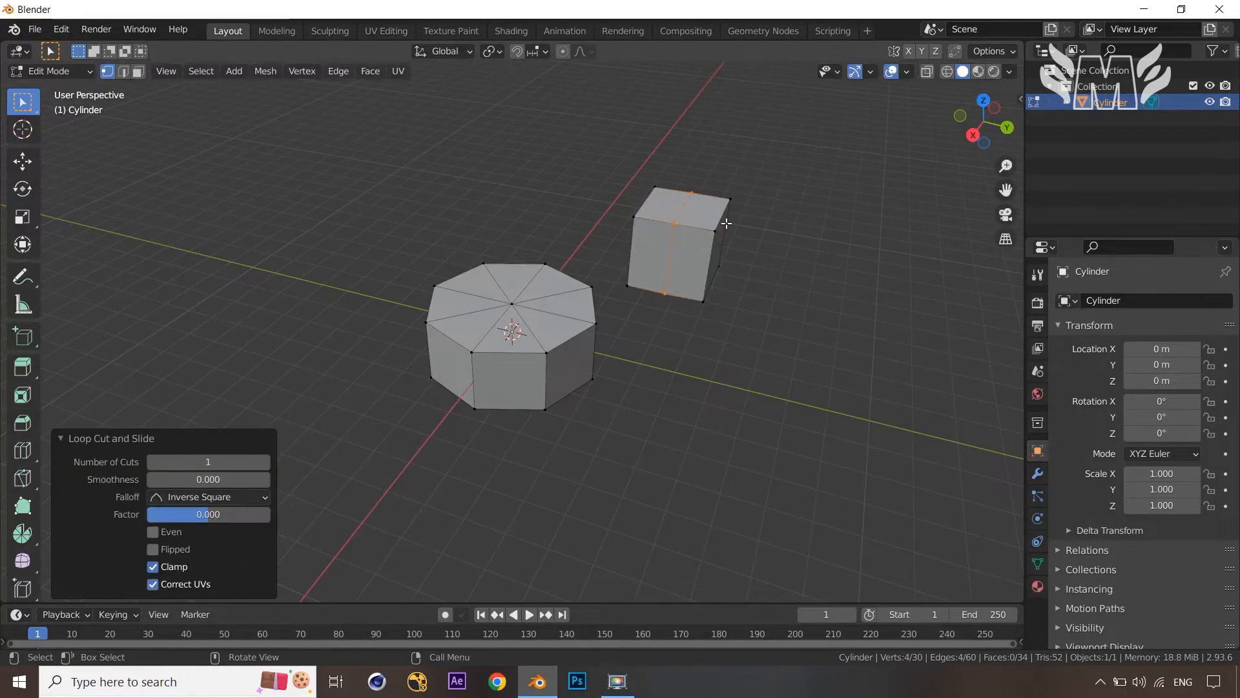
key("ctrl+r")
left_click(727, 222)
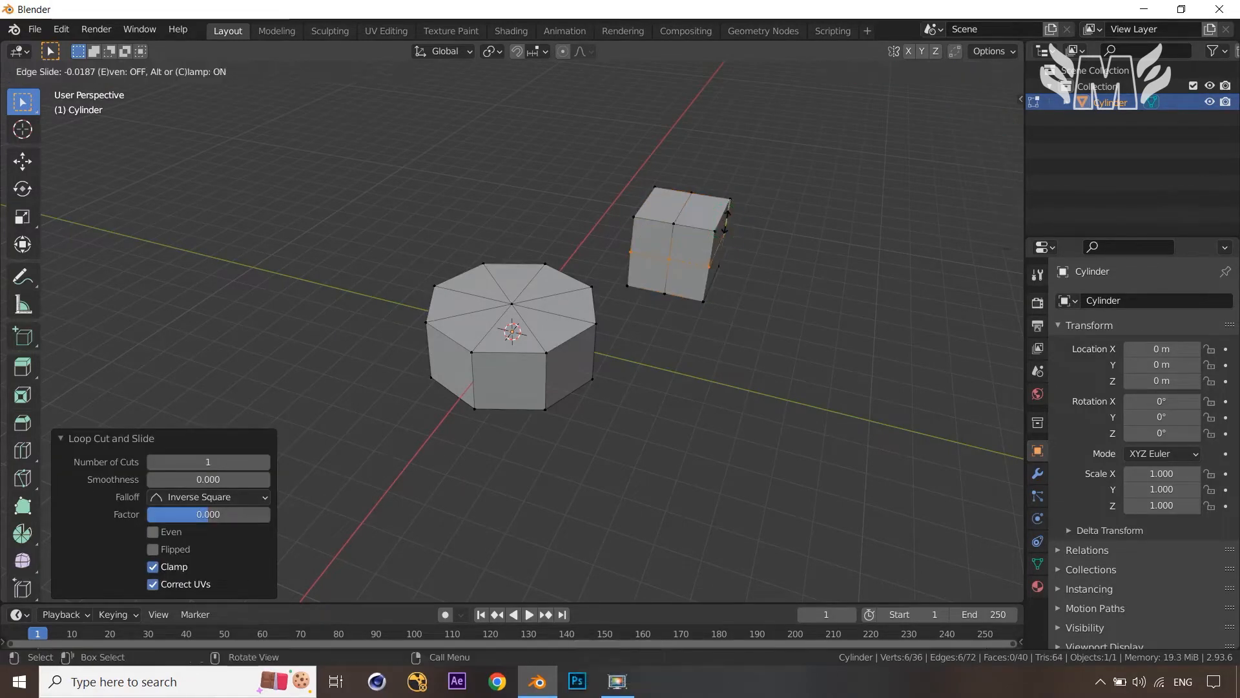
right_click(724, 212)
key("ctrl+r")
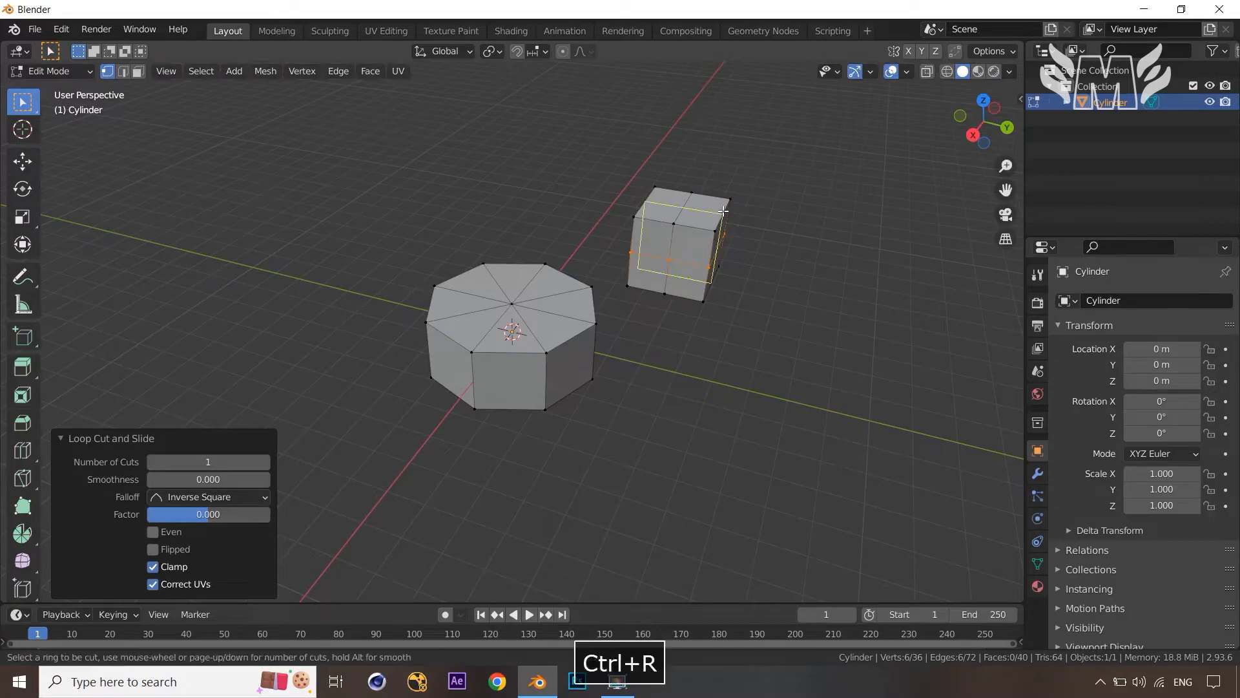
left_click(727, 216)
right_click(801, 258)
Step: Select the cube's four top faces in face select mode, try Dissolve Edges on them and undo it
middle_click_drag(801, 258, 773, 296)
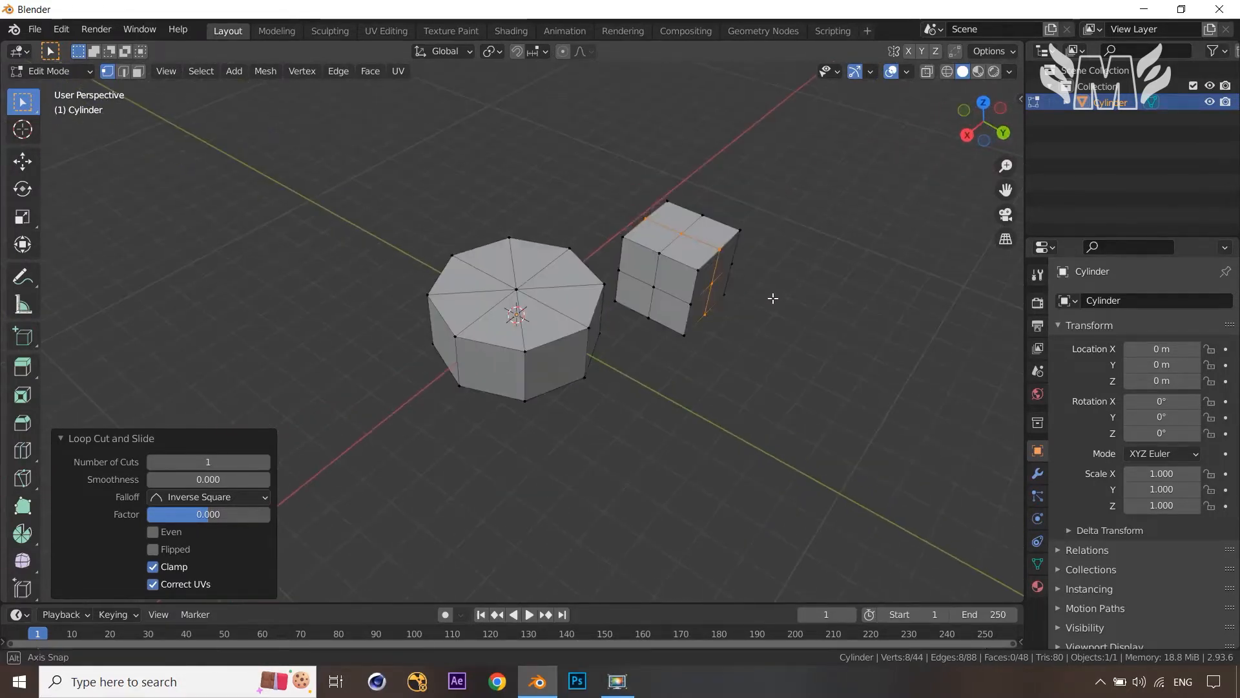
key("3")
left_click(695, 243)
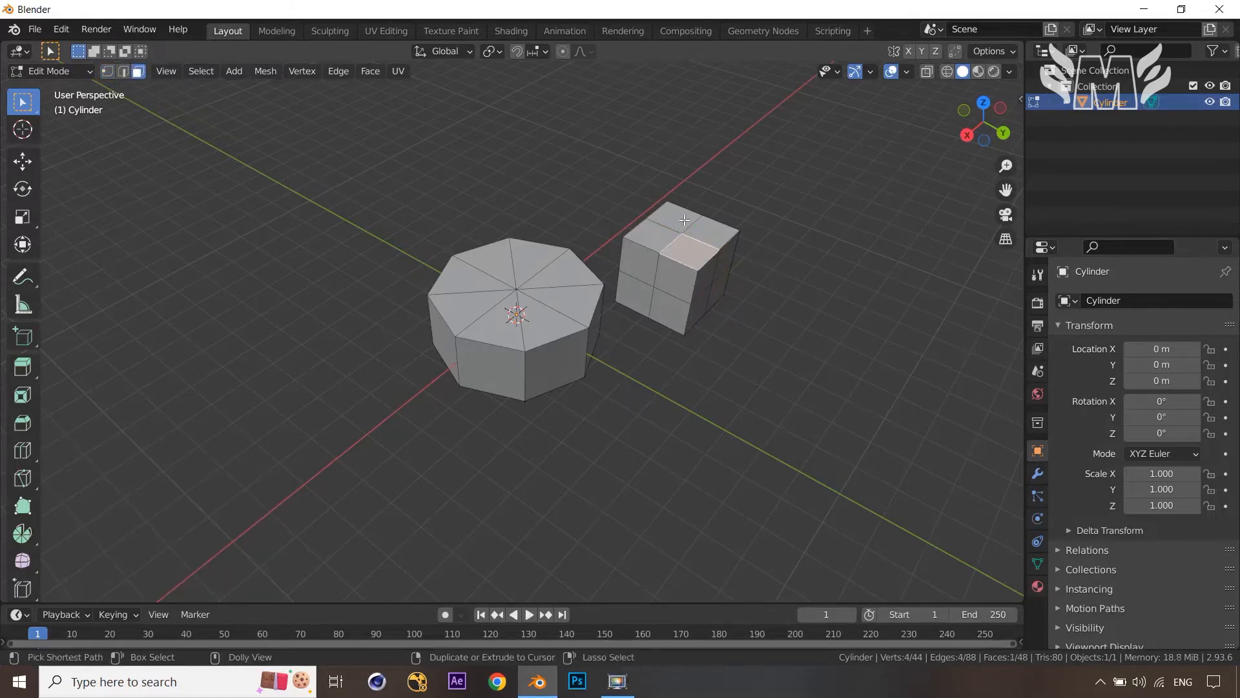
left_click(685, 219, "ctrl+shift")
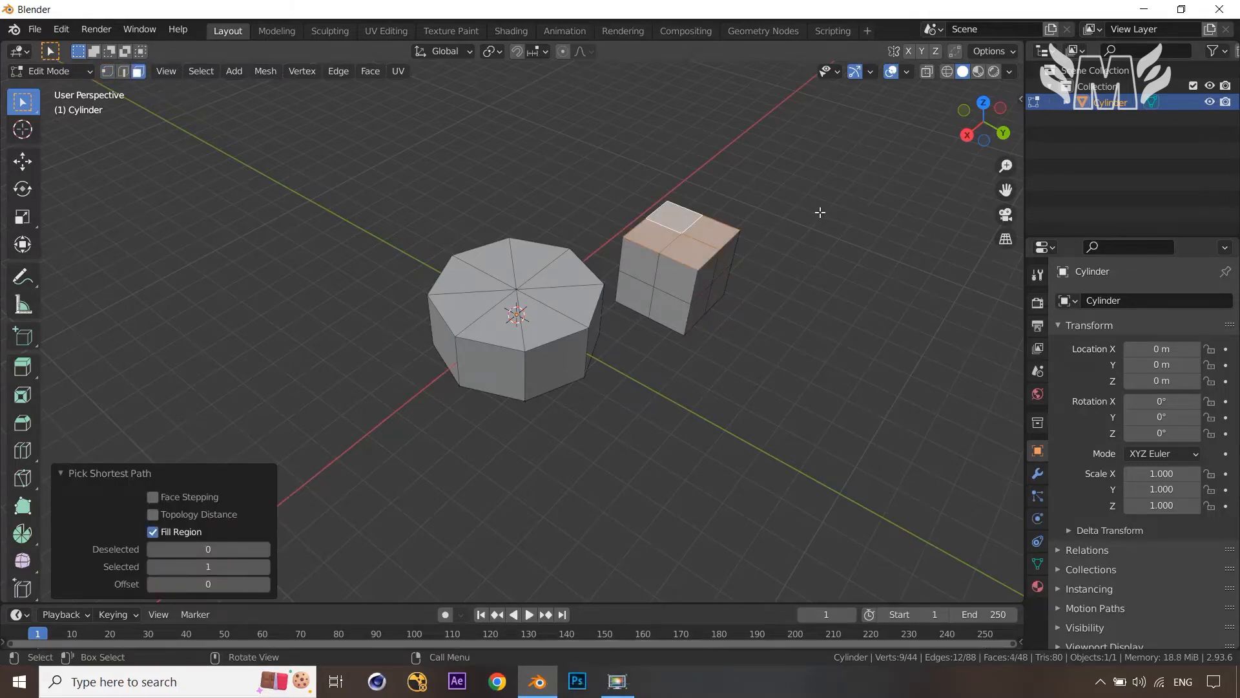
key("x")
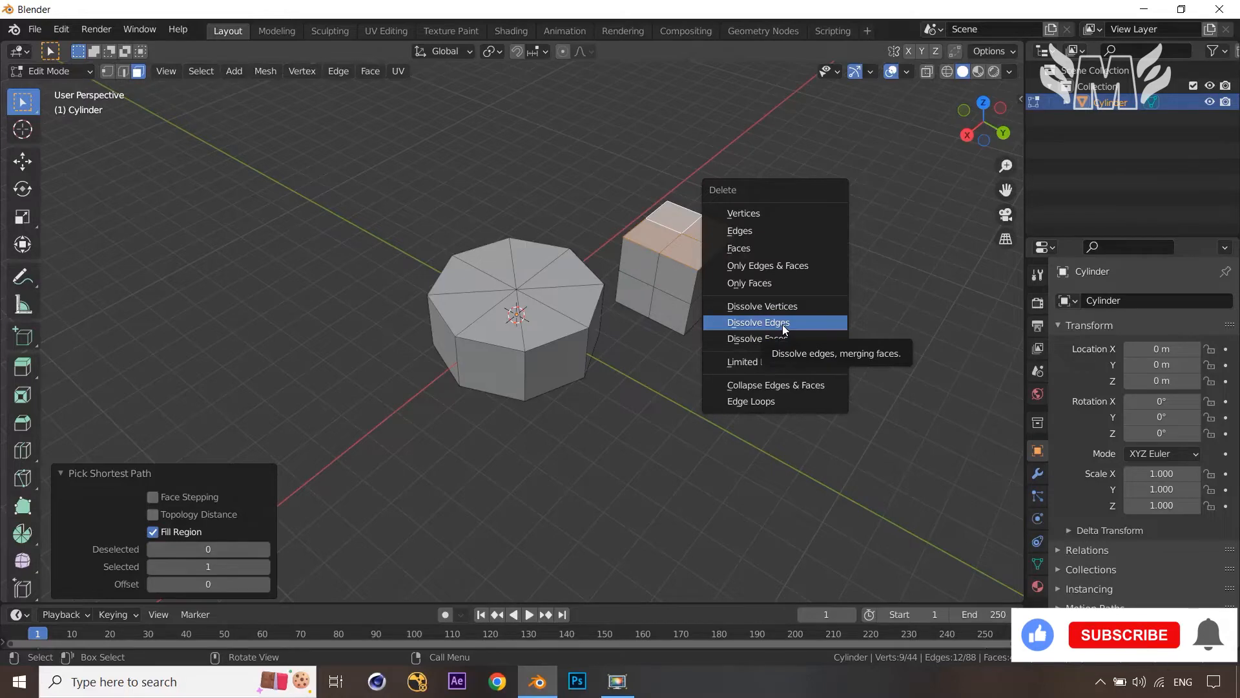
left_click(783, 323)
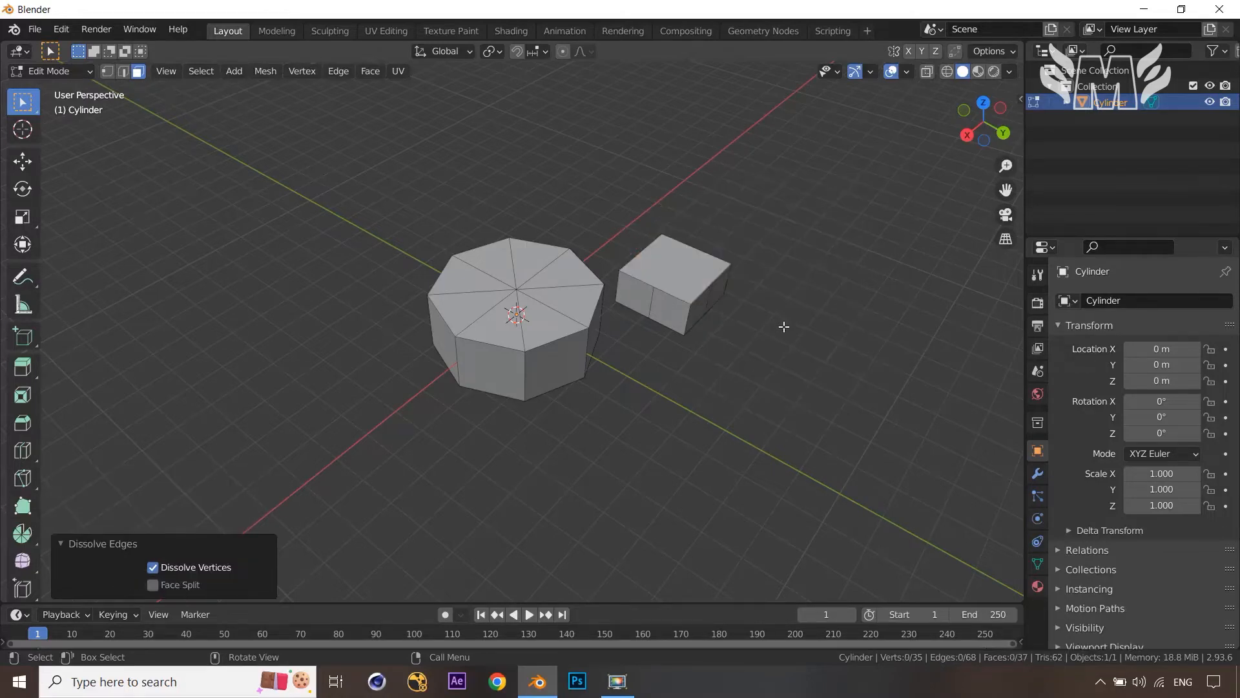
key("ctrl+z")
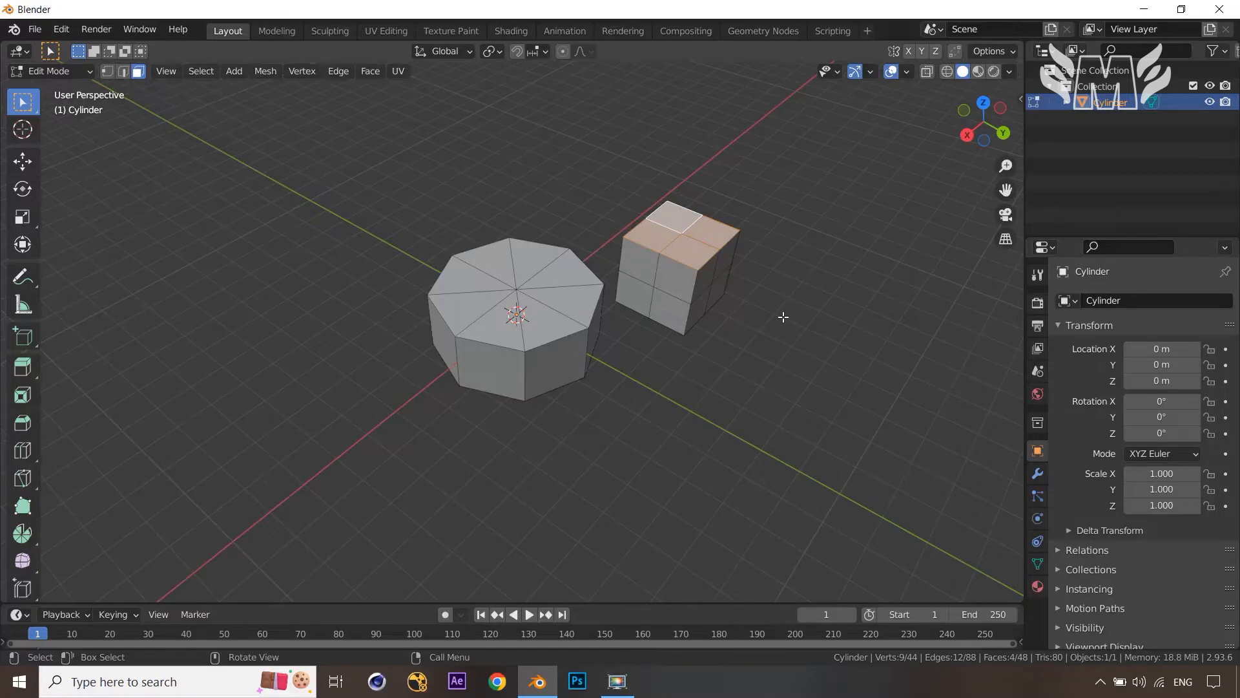
Step: Merge the cube's four selected top faces into one with Dissolve Faces and clear the selection
key("x")
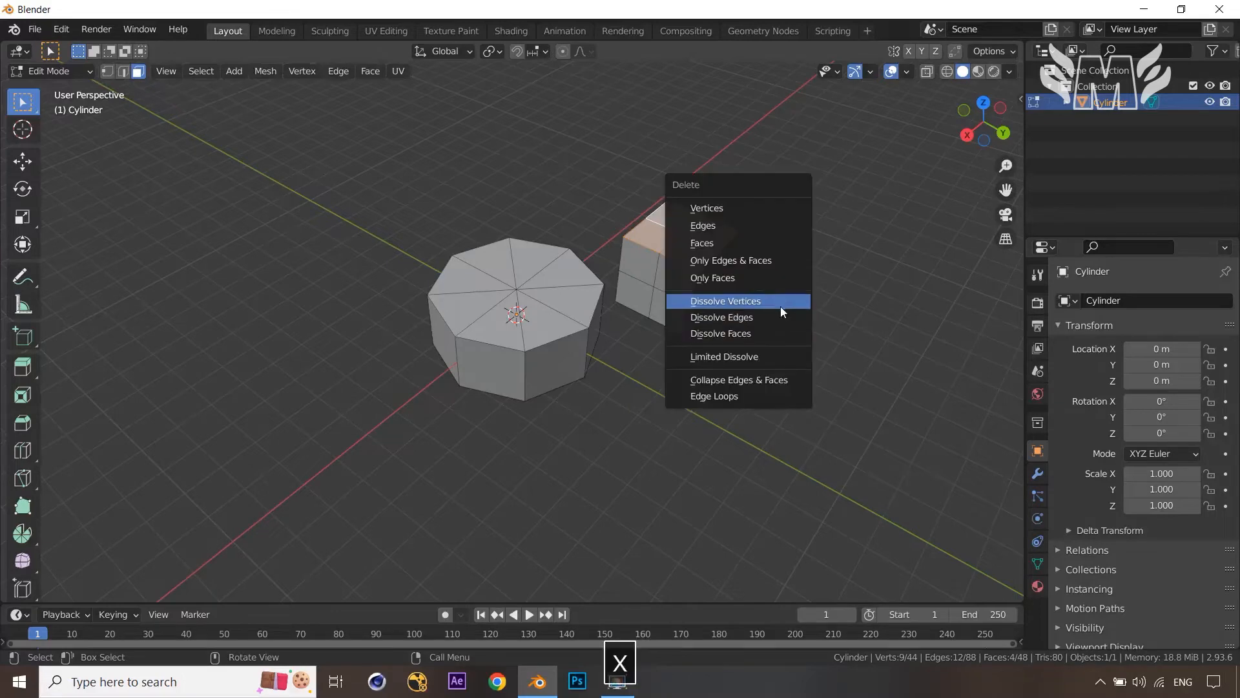
left_click(777, 332)
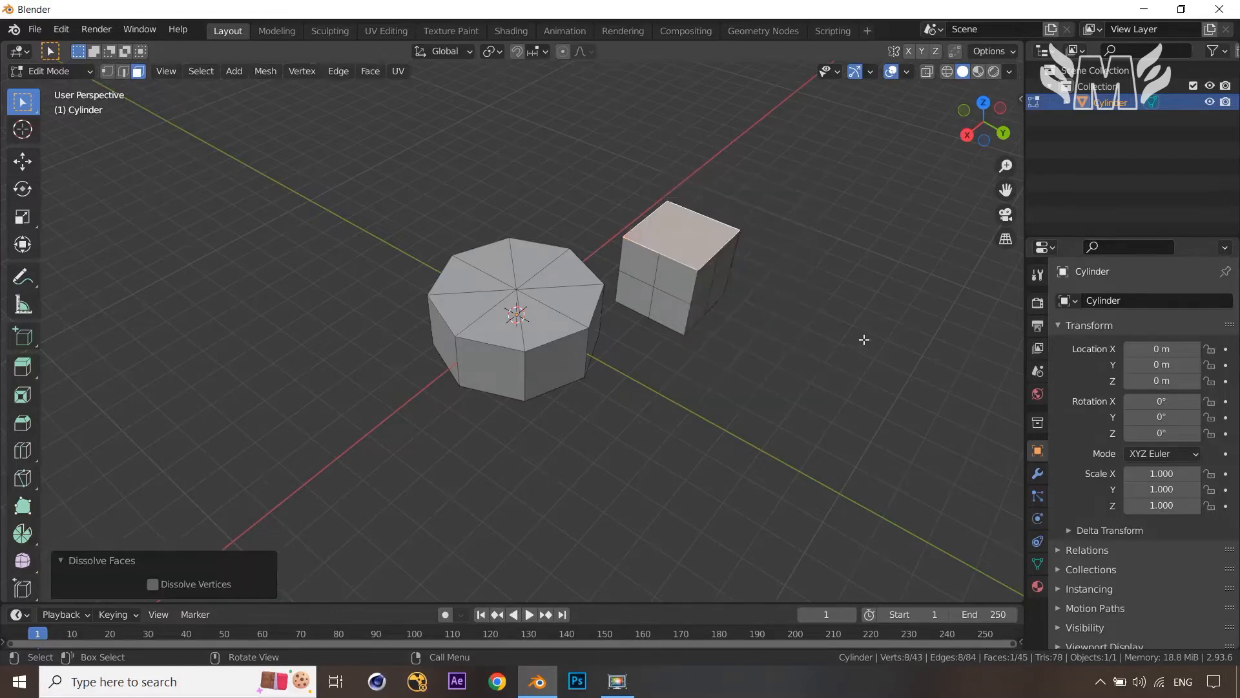
middle_click_drag(864, 339, 825, 349)
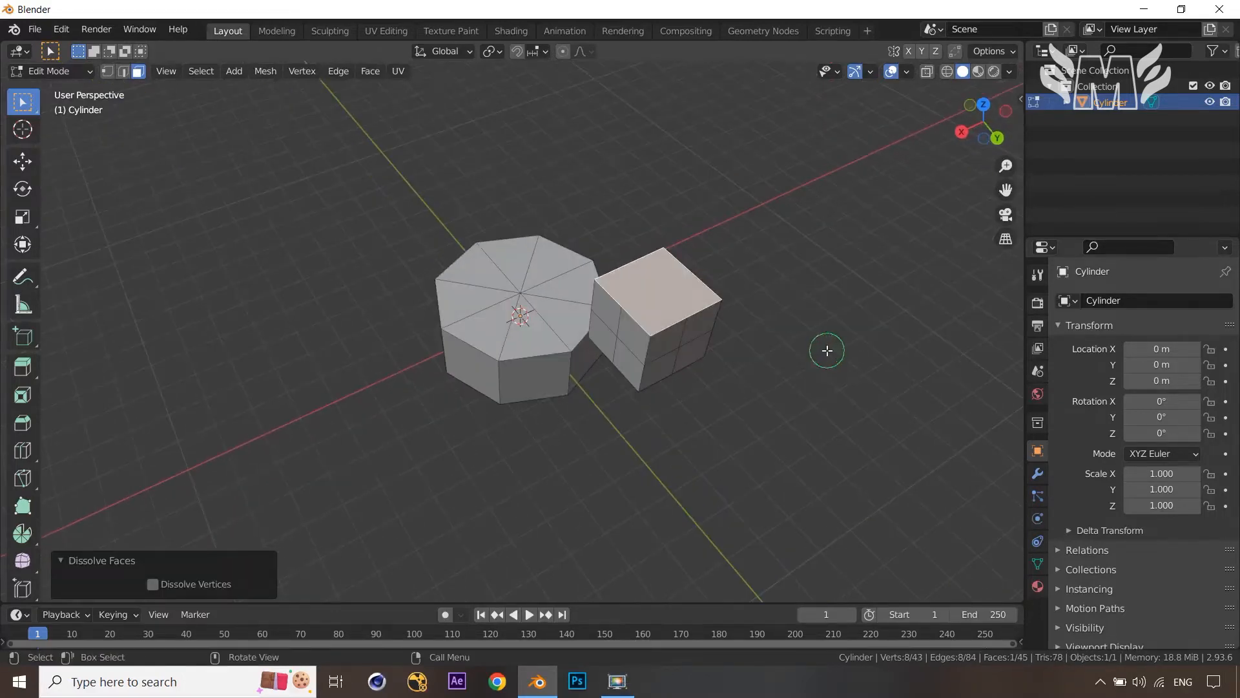
left_click(825, 349)
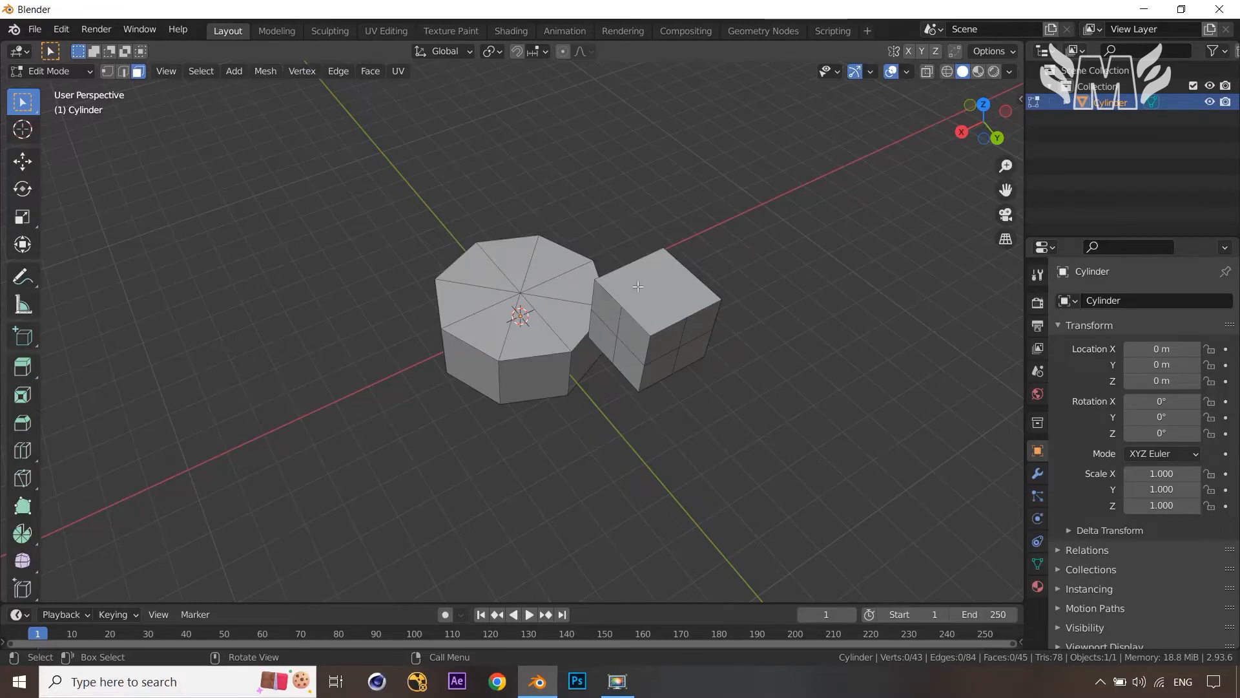
Step: Select the two upper faces on one side of the cube and merge them with Dissolve Faces
middle_click_drag(638, 287, 700, 241)
left_click(675, 244)
left_click(646, 240, "shift")
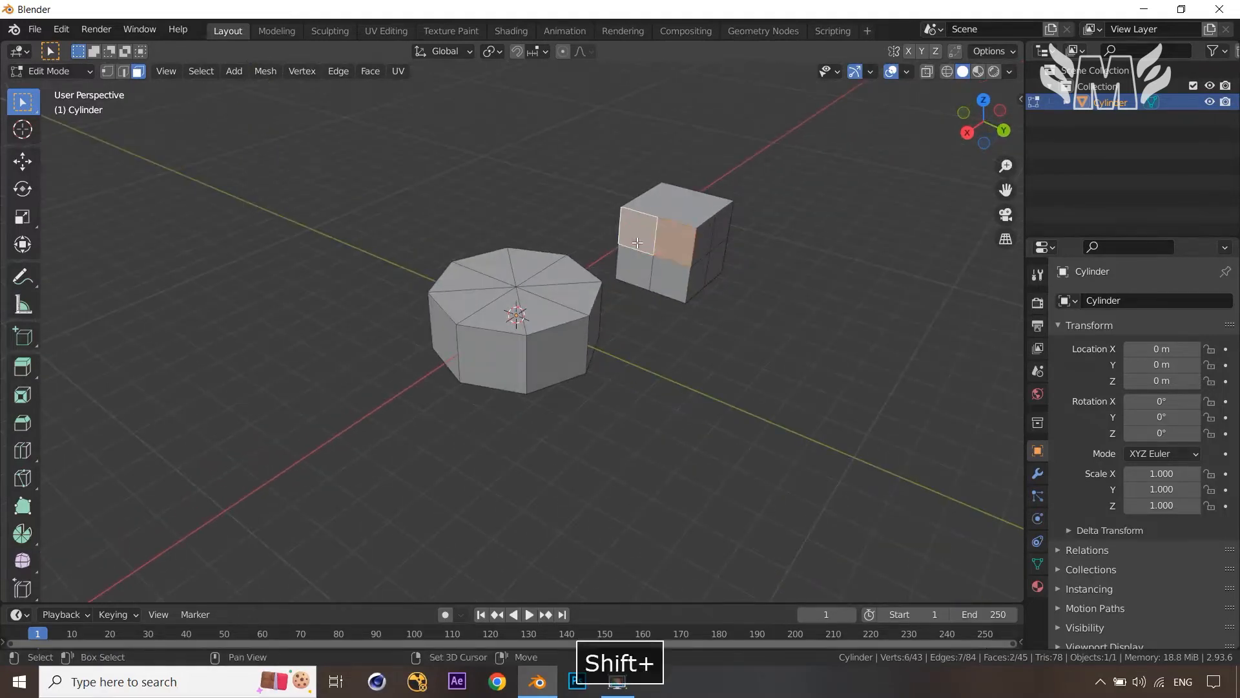
key("x")
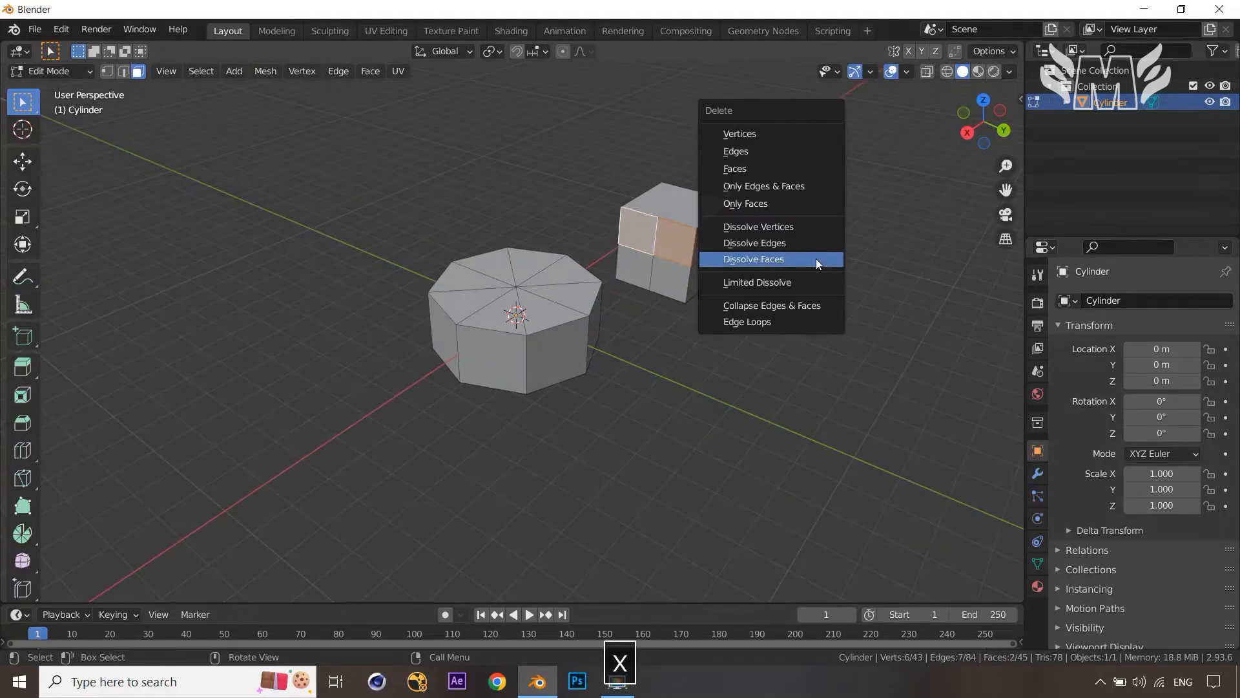
left_click(816, 258)
left_click(822, 266)
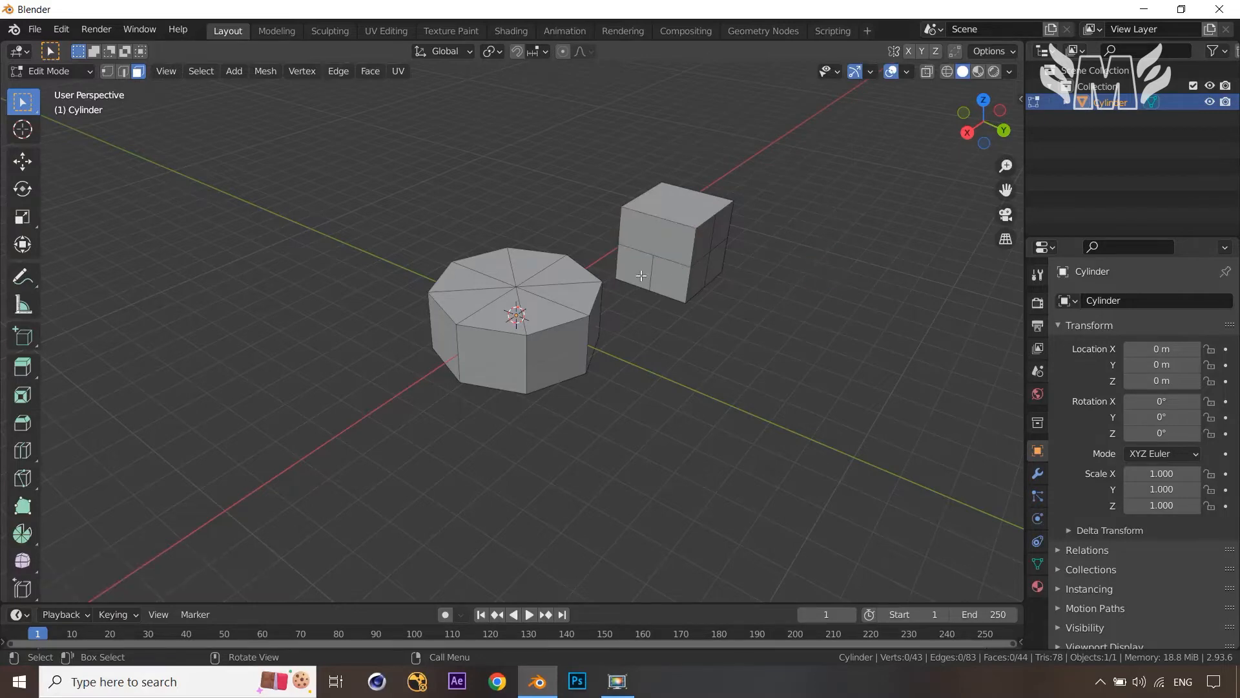
Step: Select all linked geometry of the demonstration cube and delete its vertices, leaving only the cylinder
middle_click_drag(762, 263, 741, 273)
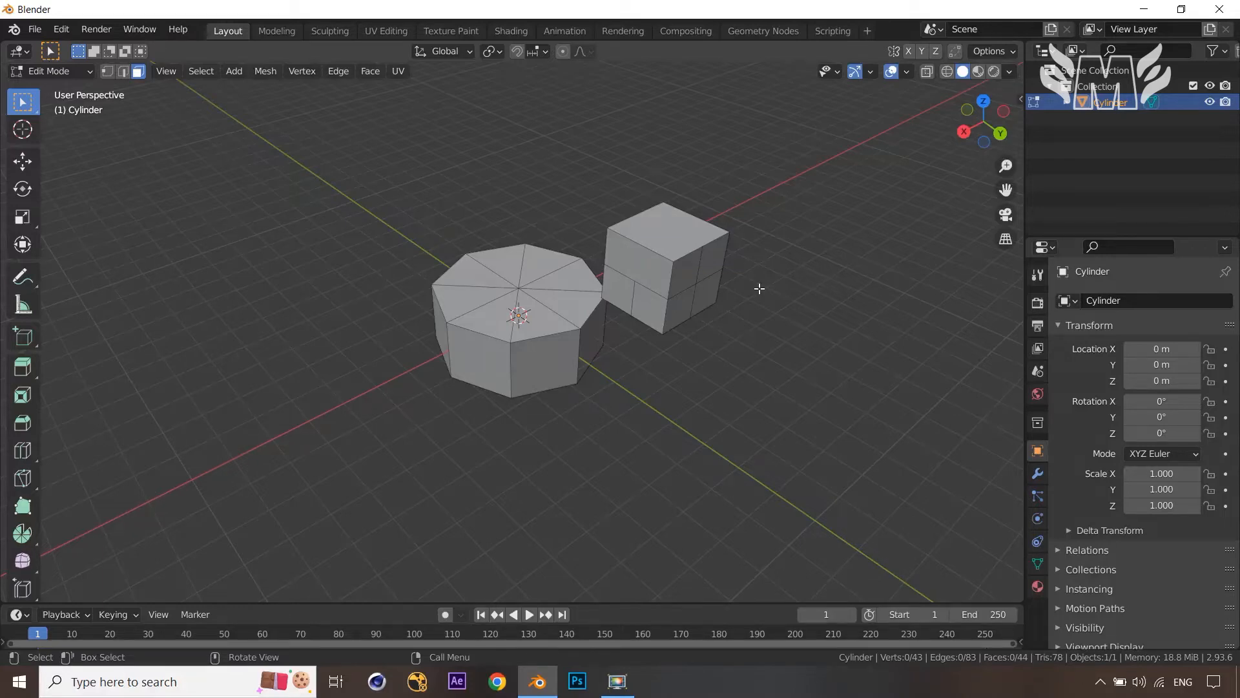
middle_click_drag(788, 297, 787, 296)
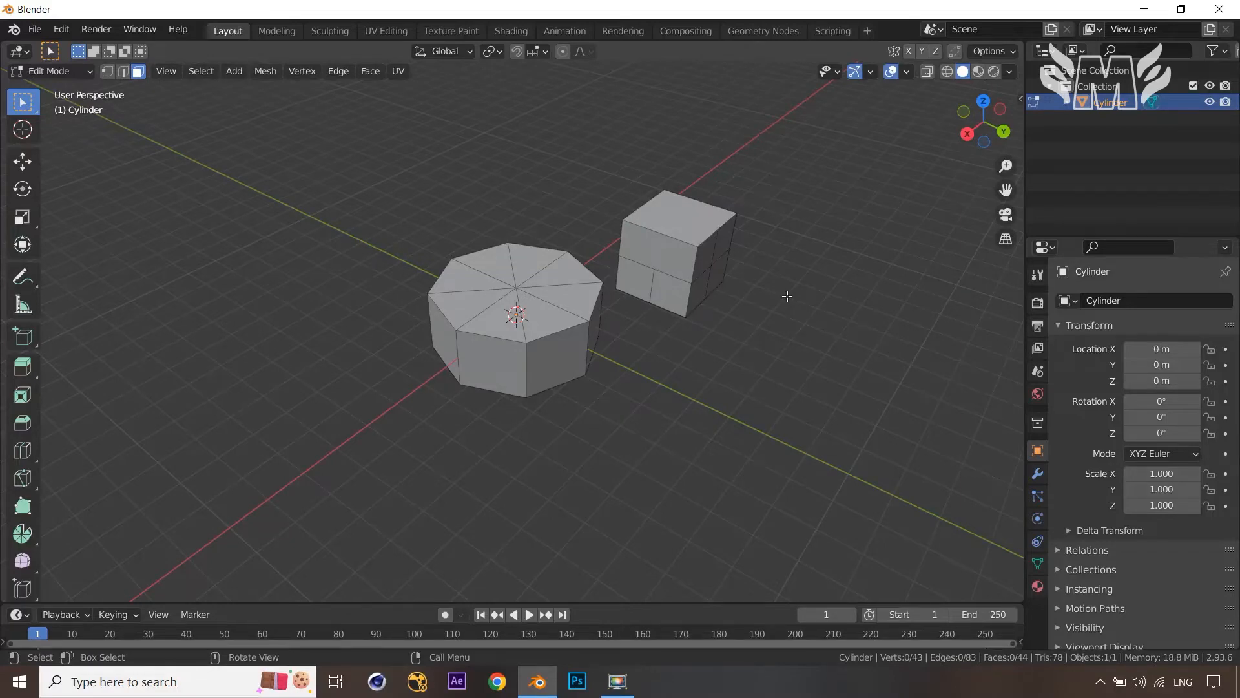
middle_click_drag(790, 325, 782, 321)
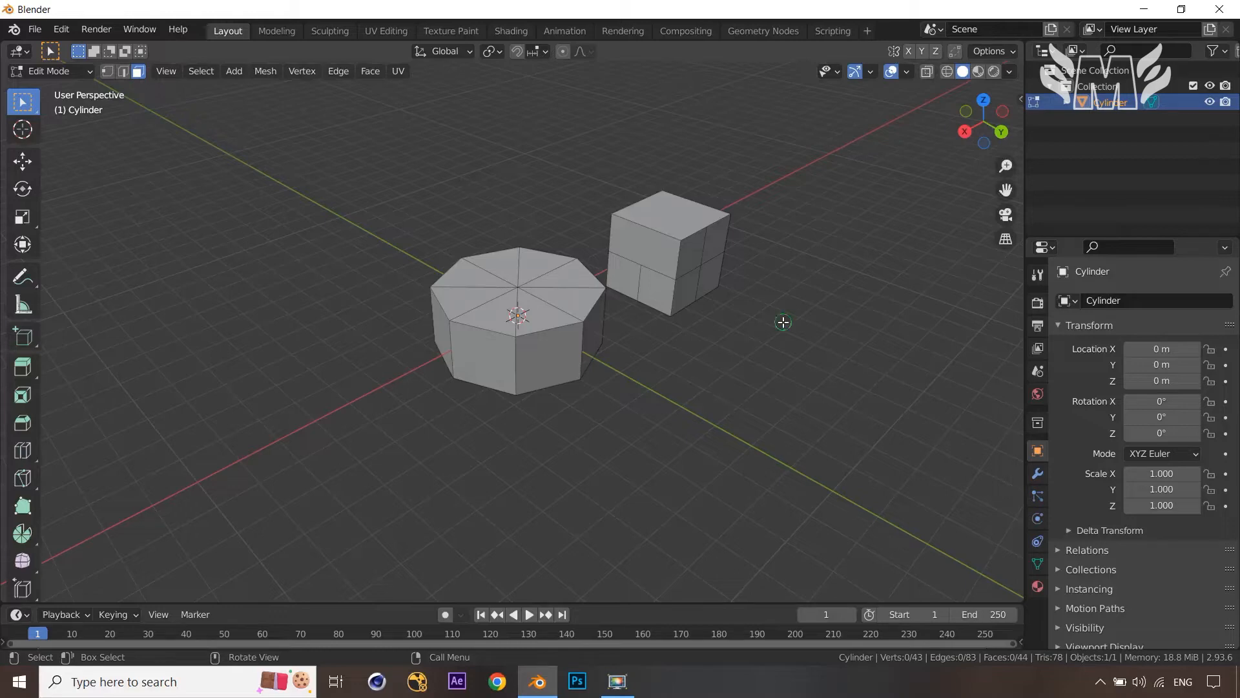
middle_click_drag(797, 310, 803, 293)
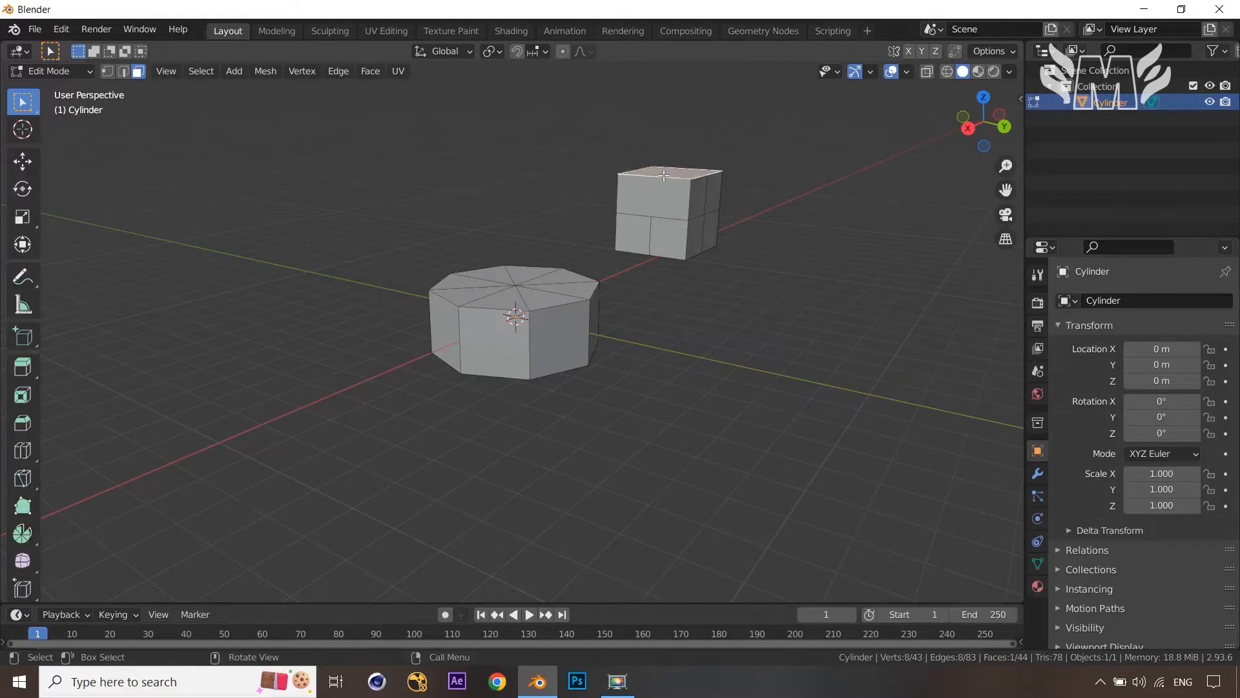
key("l")
key("x")
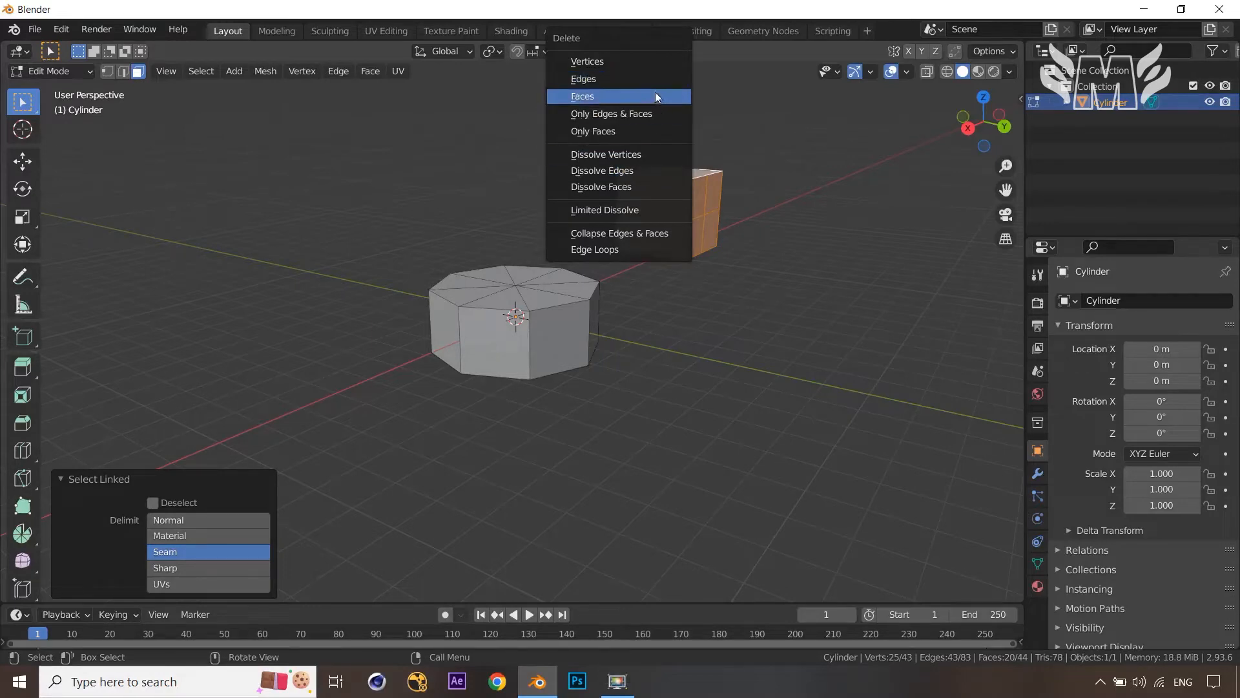
left_click(651, 59)
Step: Merge two adjacent triangles on the cylinder's top cap into one face with Dissolve Faces
middle_click_drag(795, 331, 803, 338)
middle_click_drag(650, 310, 677, 335)
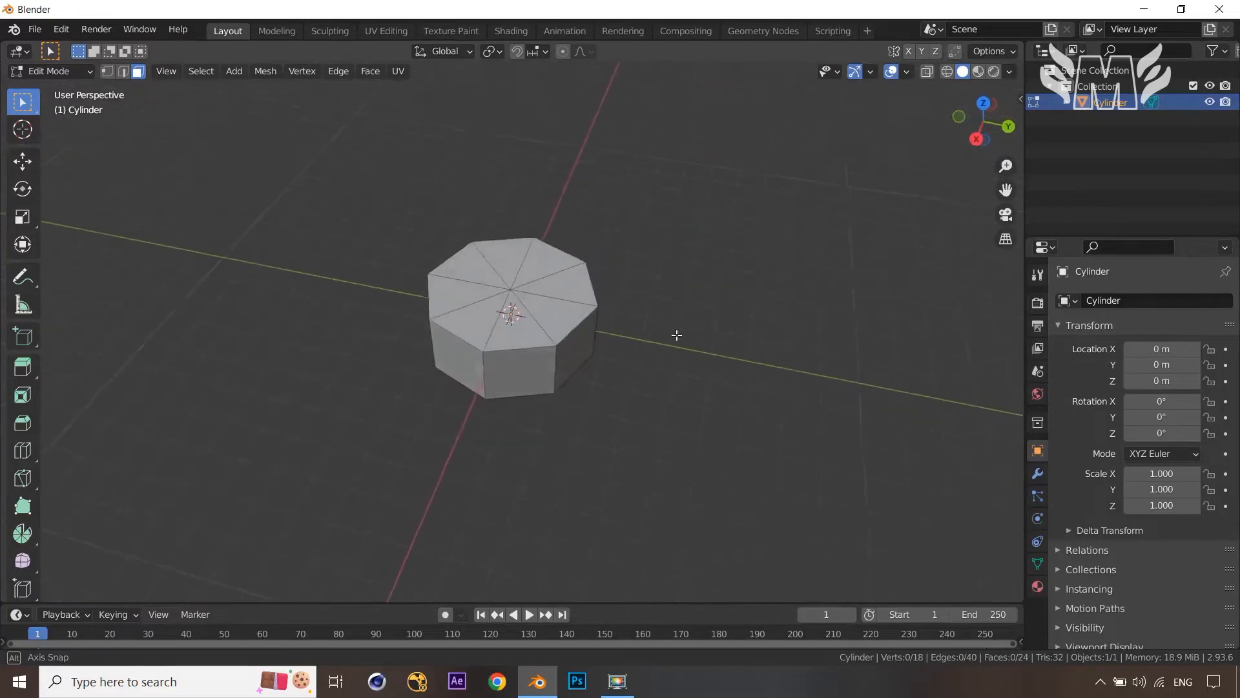
left_click(484, 326)
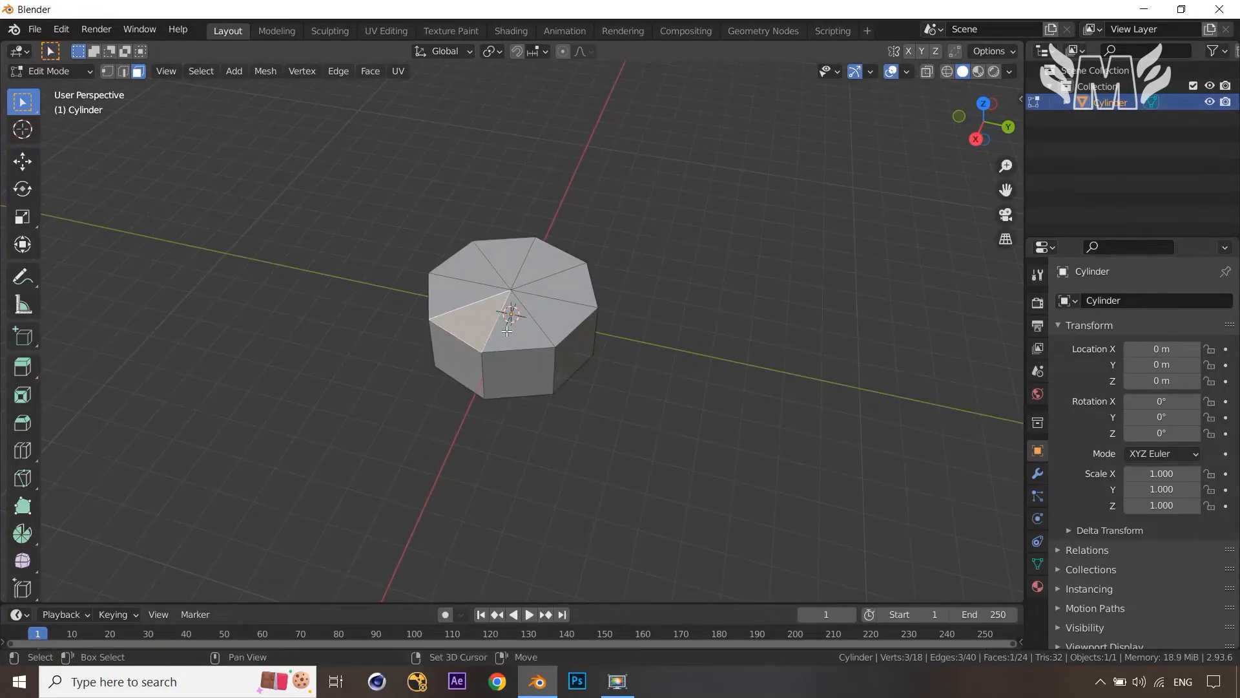
left_click(507, 330, "shift")
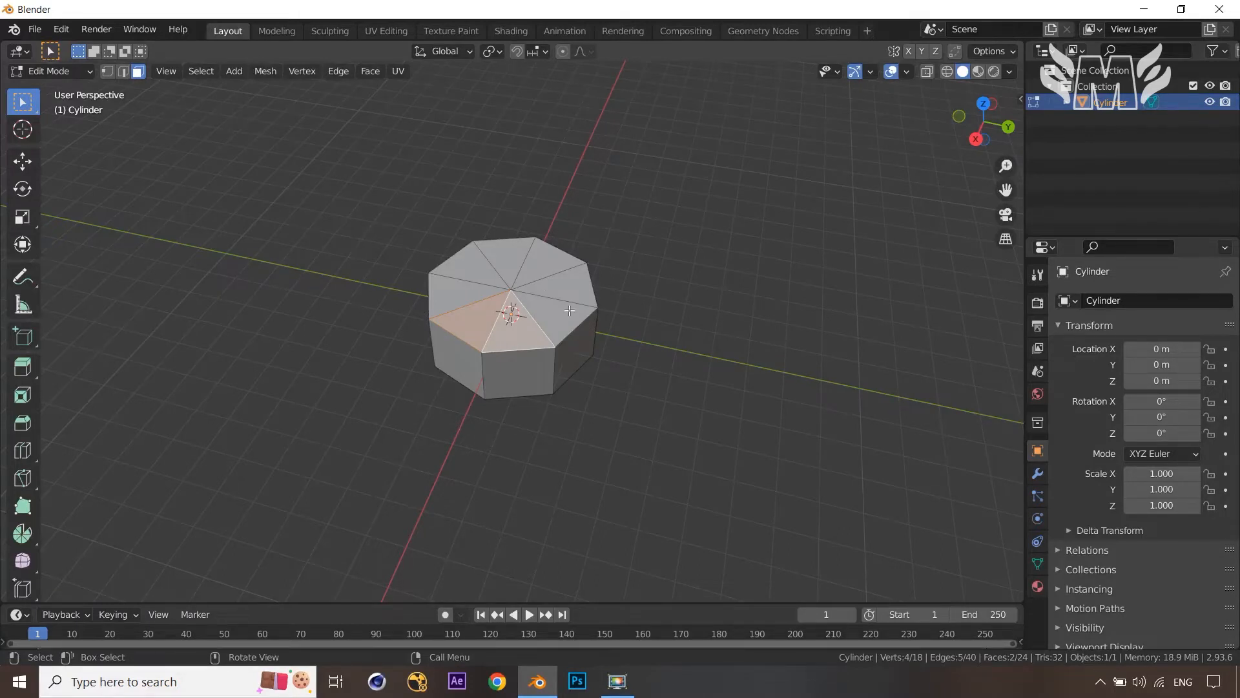
middle_click_drag(715, 328, 706, 322)
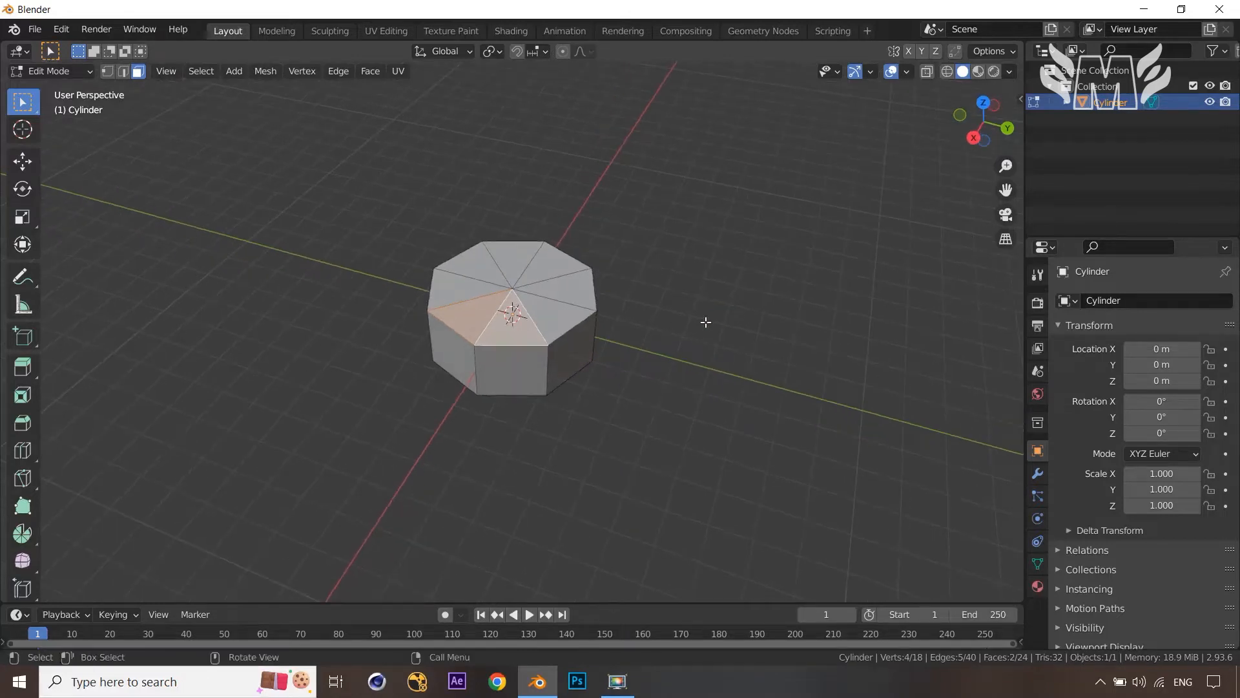
key("x")
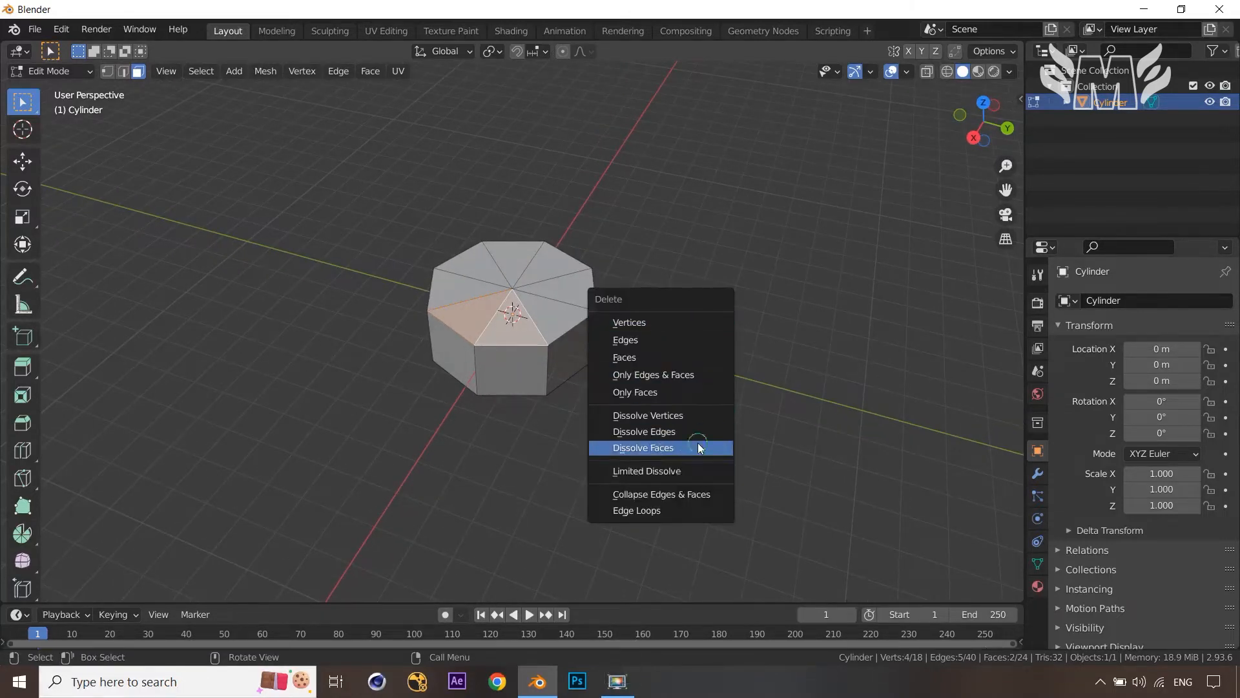
left_click(698, 443)
Step: Merge two more adjacent pairs of triangles on the cylinder's top cap into four-sided faces with Dissolve Faces
left_click(557, 313)
left_click(575, 286, "shift")
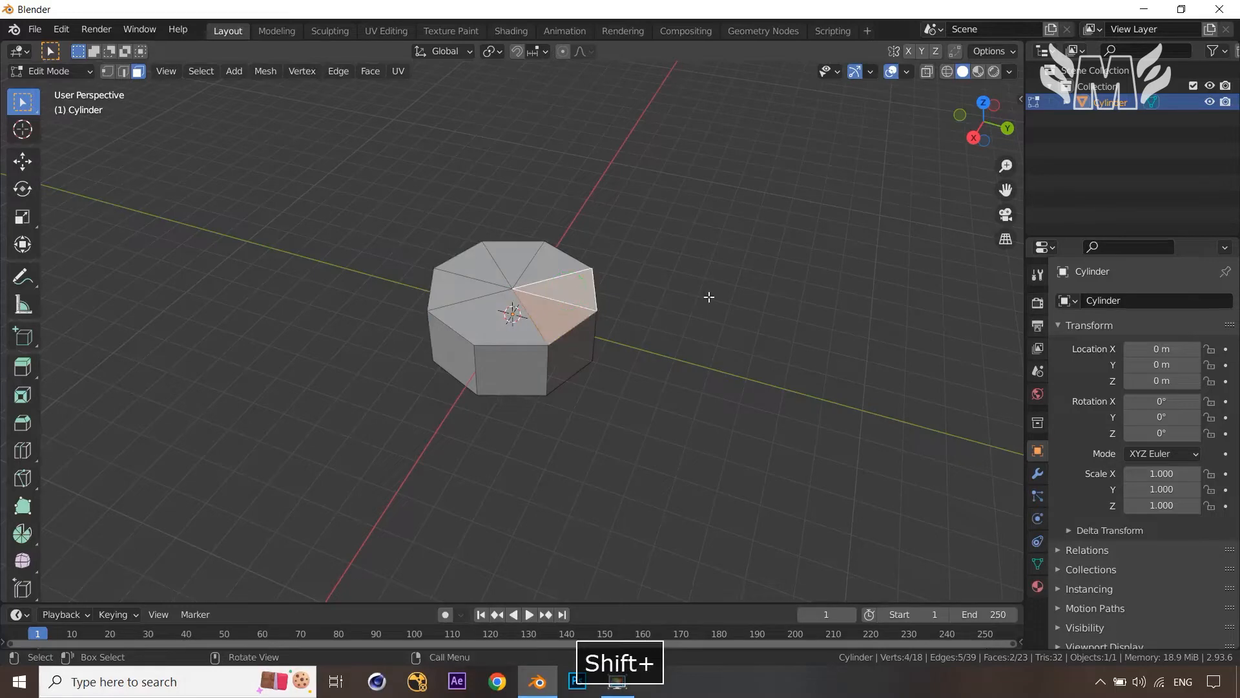
key("x")
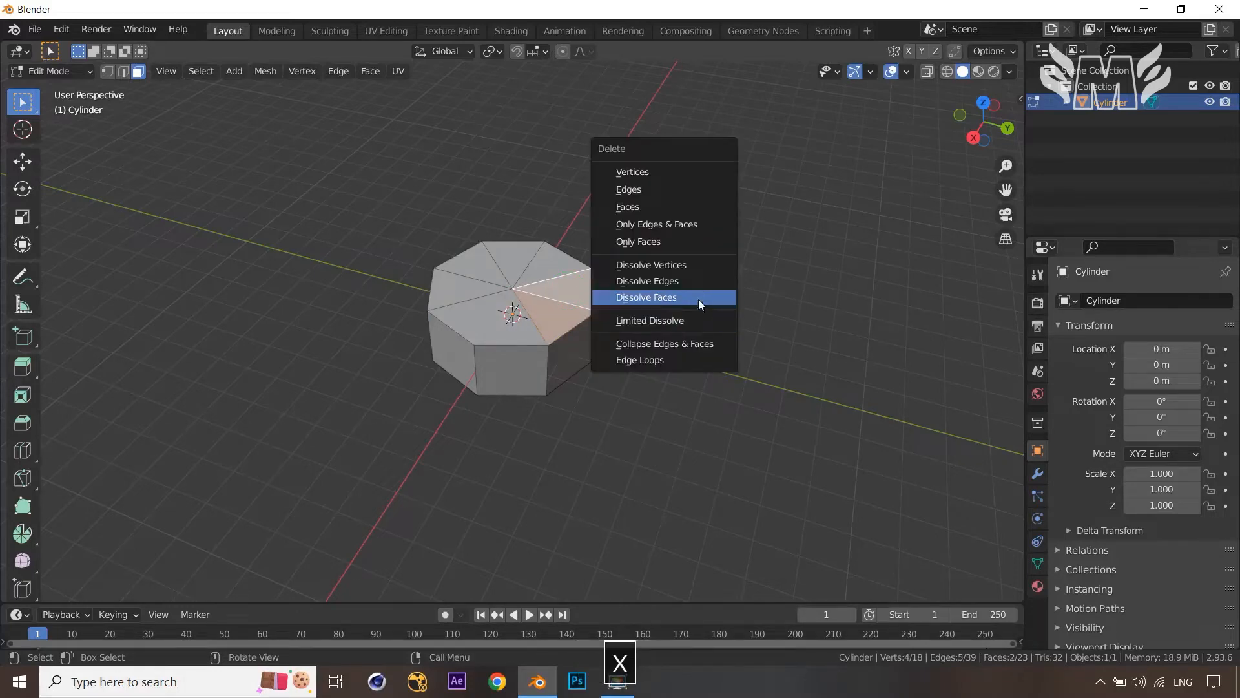
left_click(699, 300)
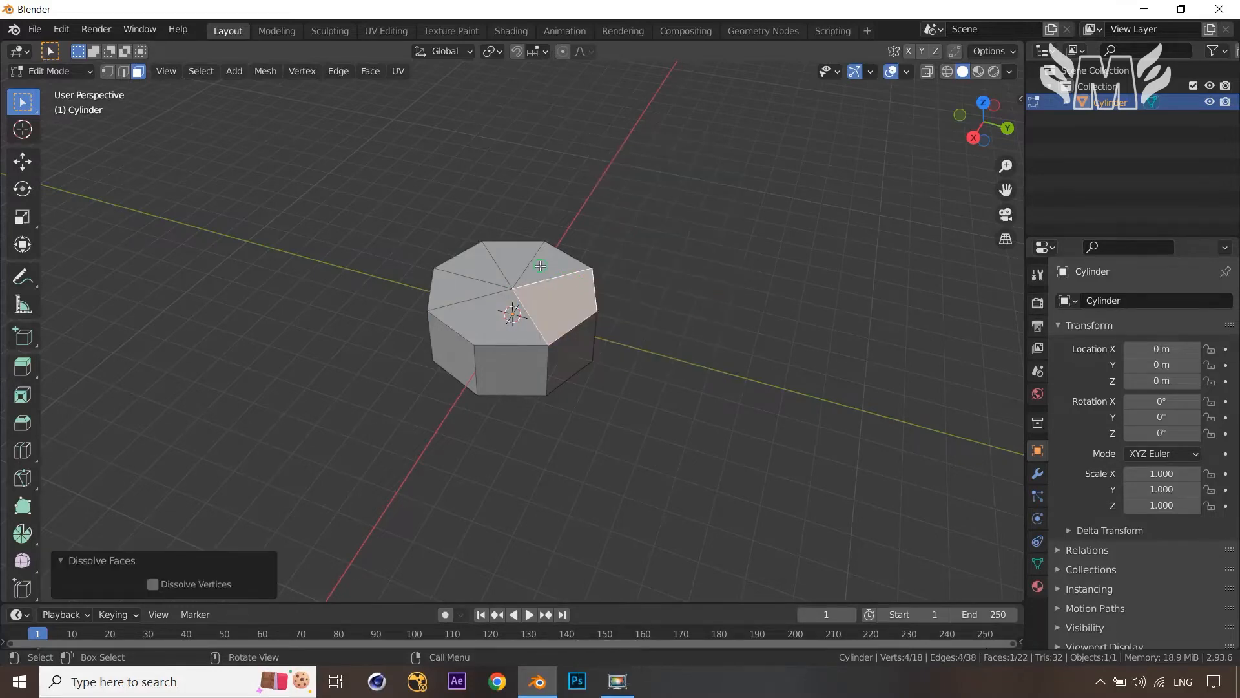
left_click(537, 272)
left_click(517, 259, "shift")
key("x")
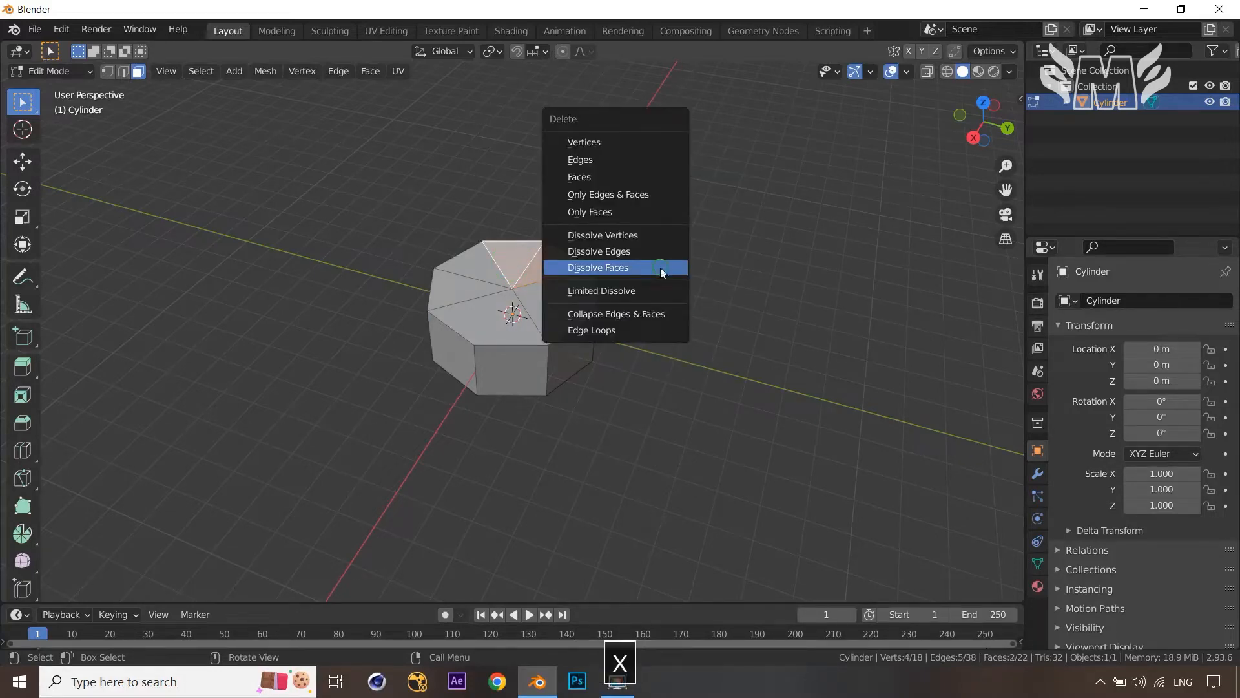
left_click(660, 267)
Step: Merge the last remaining pair of top-cap triangles into one face with Dissolve Faces and clear the selection
left_click(474, 292)
left_click(474, 293, "shift")
key("x")
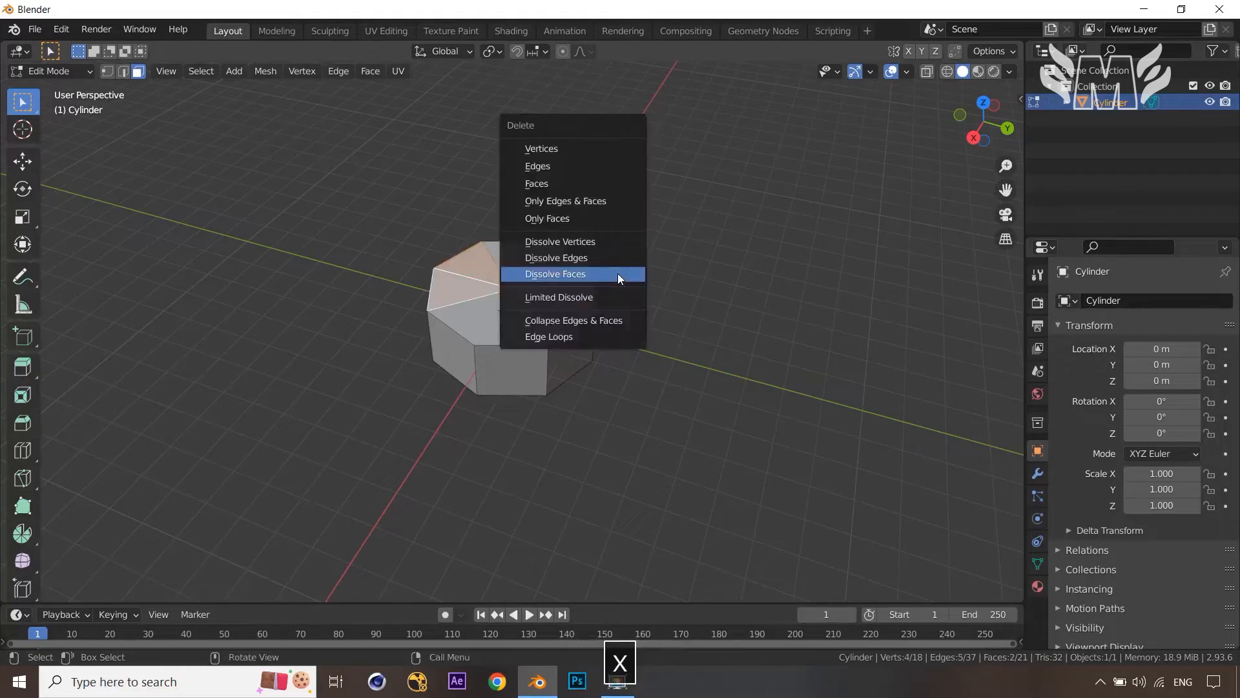
left_click(618, 274)
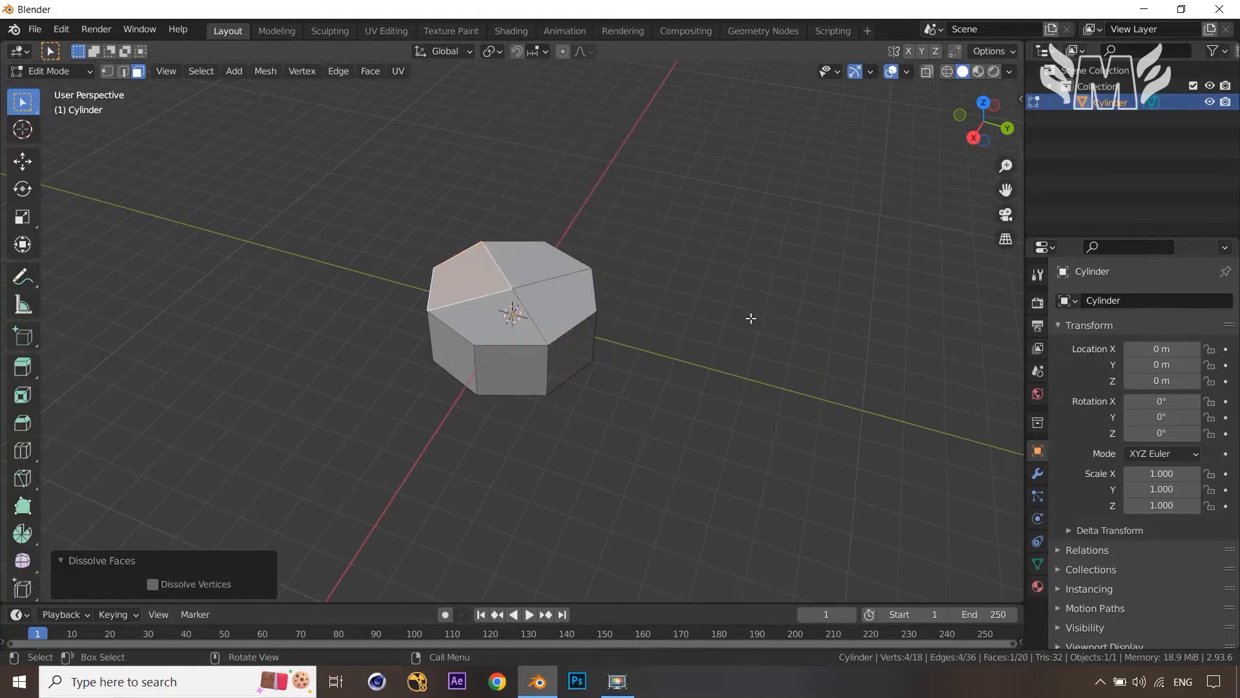
mouse_move(750, 318)
middle_mouse_down()
mouse_move(737, 299)
mouse_move(754, 305)
middle_mouse_up()
left_click(738, 300)
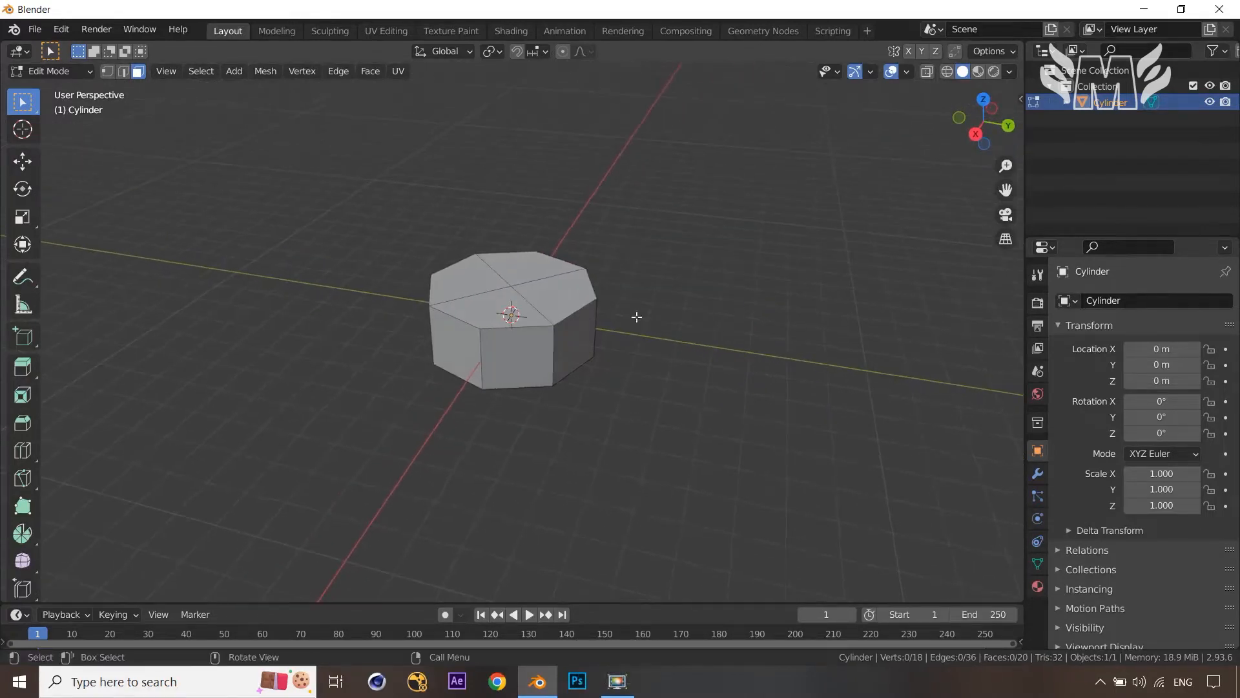
middle_click_drag(482, 293, 496, 328)
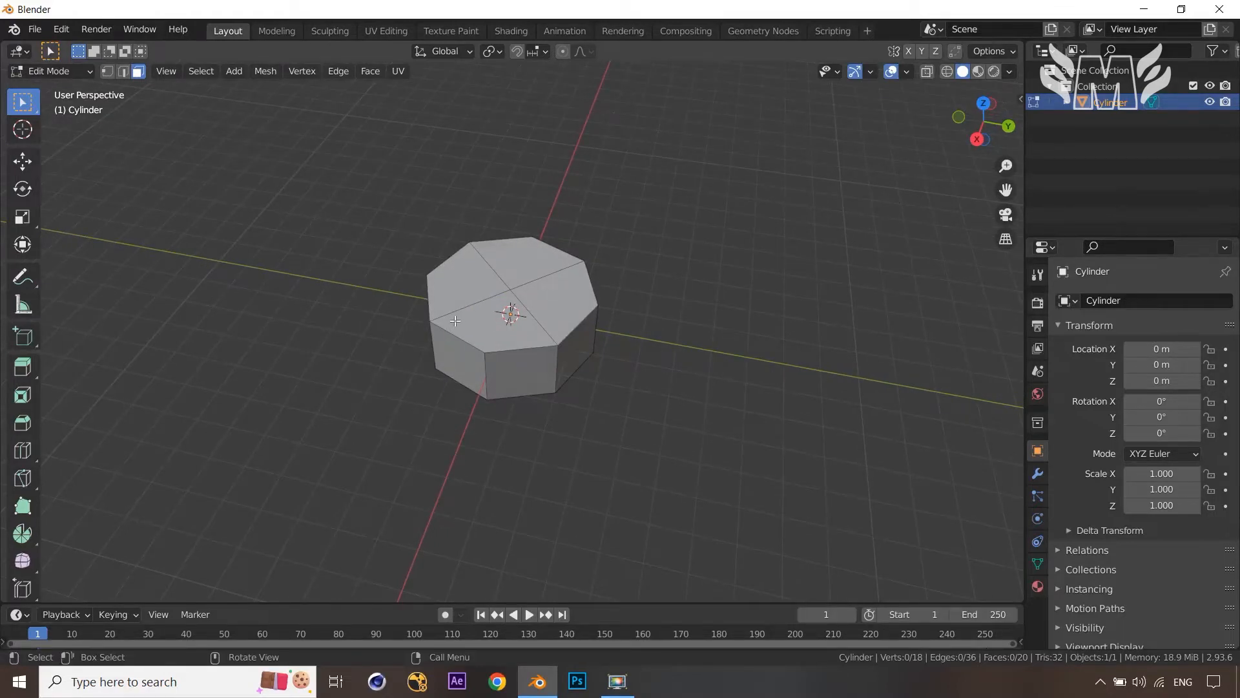
key("1")
scroll(420, 322, "up", 2)
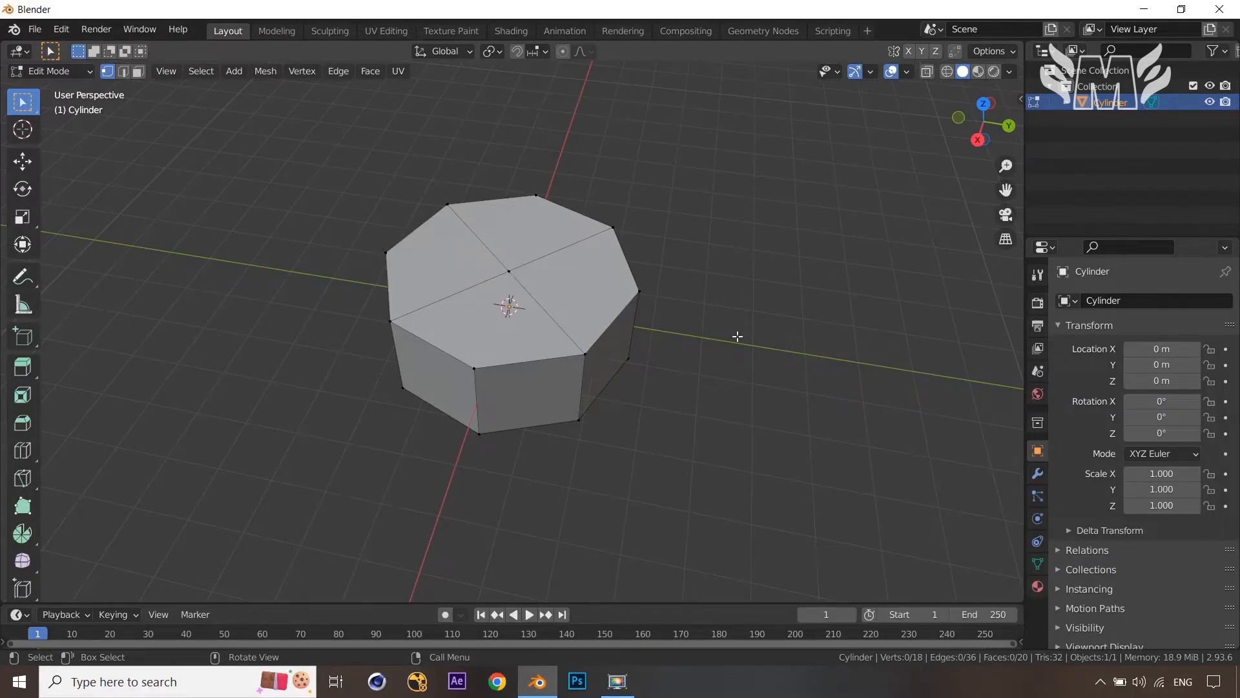
middle_click_drag(736, 338, 720, 314)
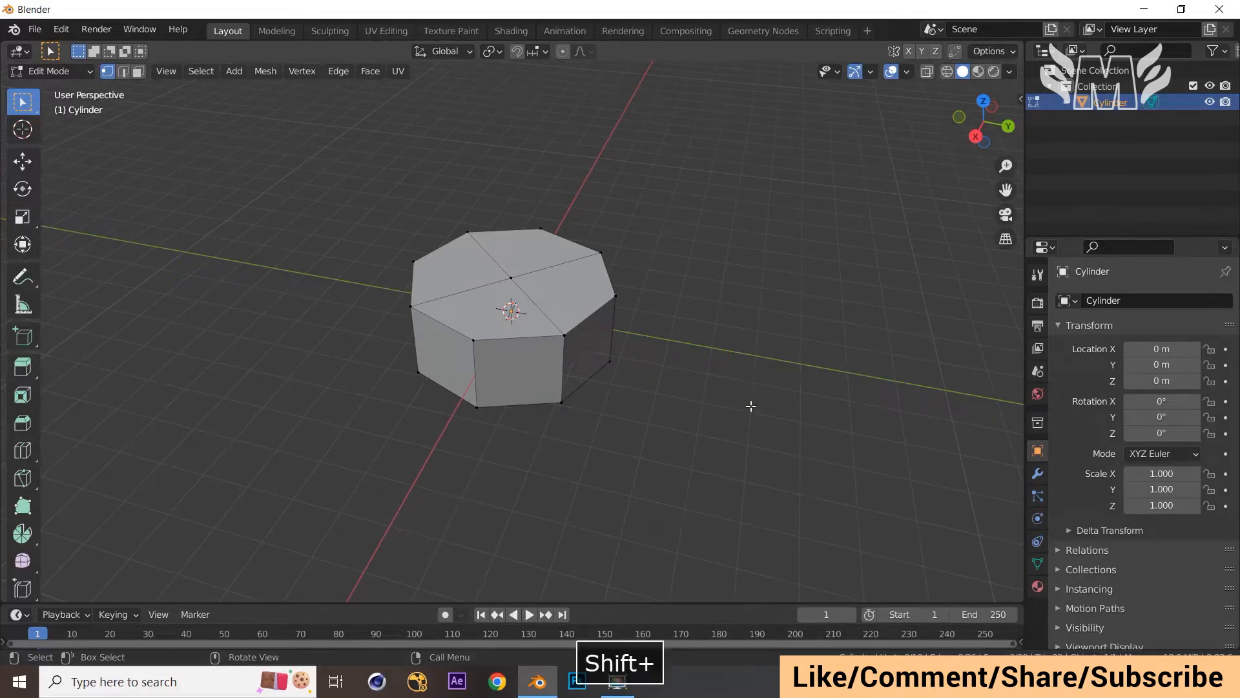
scroll(734, 391, "up", 4, "shift")
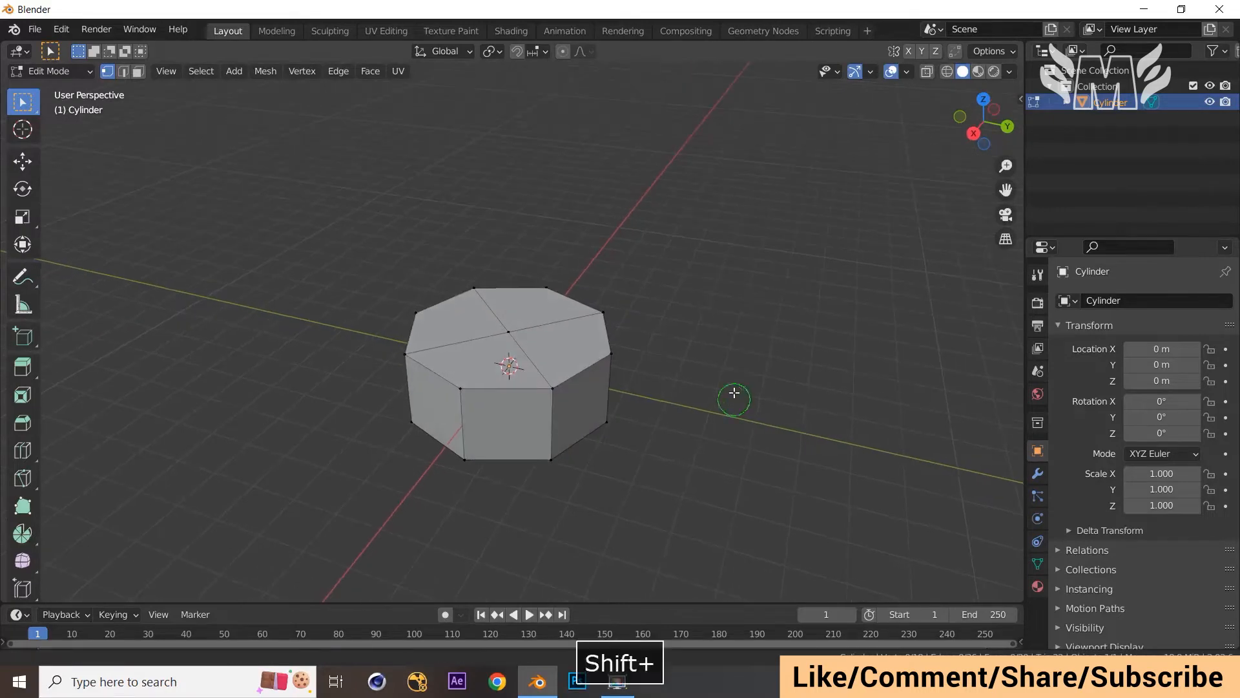
middle_click_drag(734, 392, 736, 368, "shift")
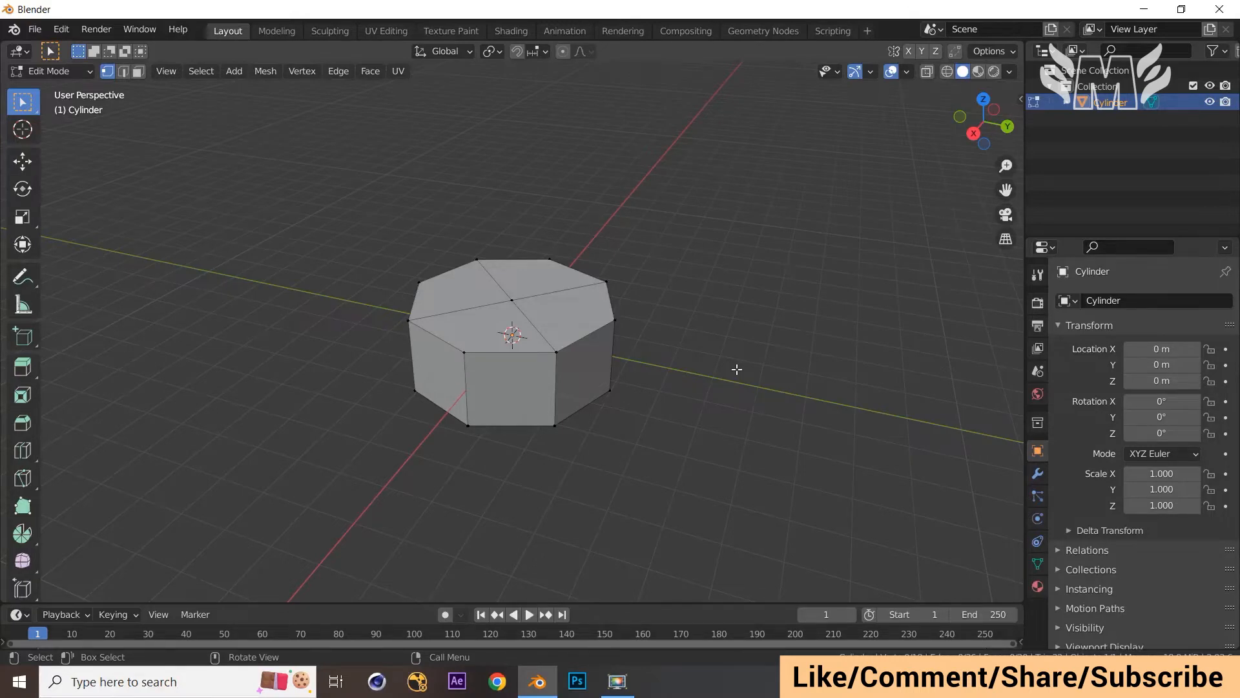
mouse_move(742, 368)
middle_mouse_down()
mouse_move(733, 360)
mouse_move(741, 367)
middle_mouse_up()
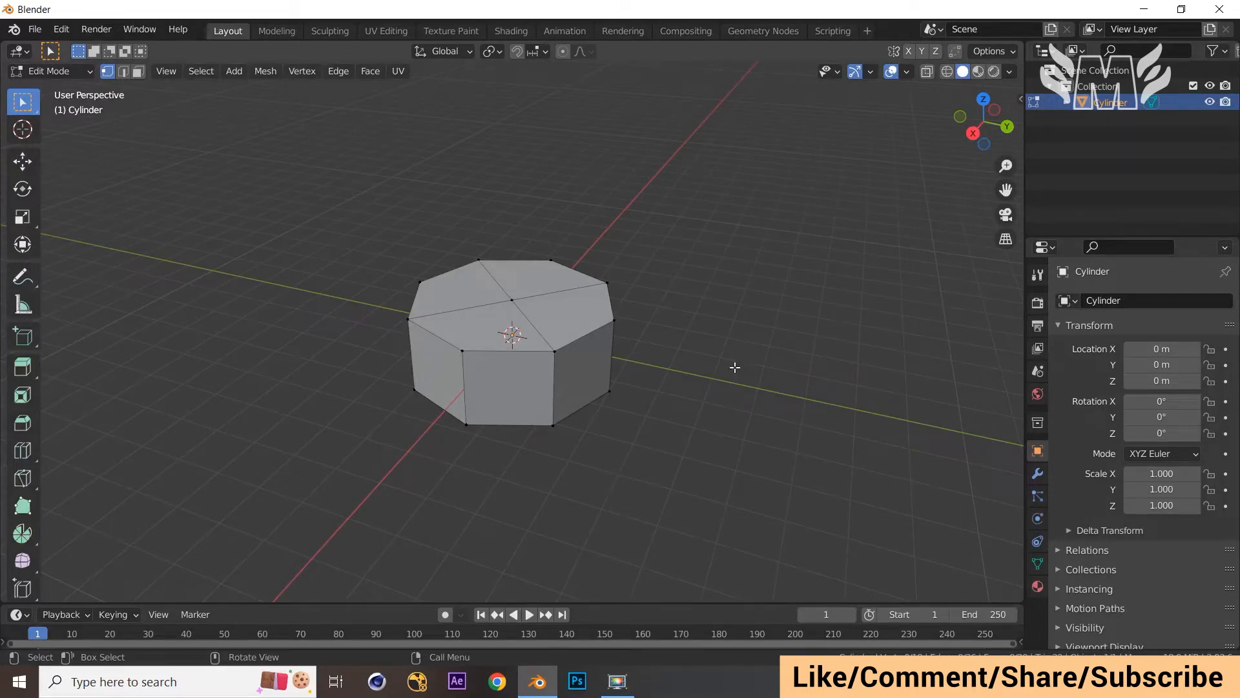
Step: Select the four top-cap faces, duplicate them in place and separate the copy into its own object for the roof
key("3")
left_click(501, 327)
left_click(562, 304, "shift")
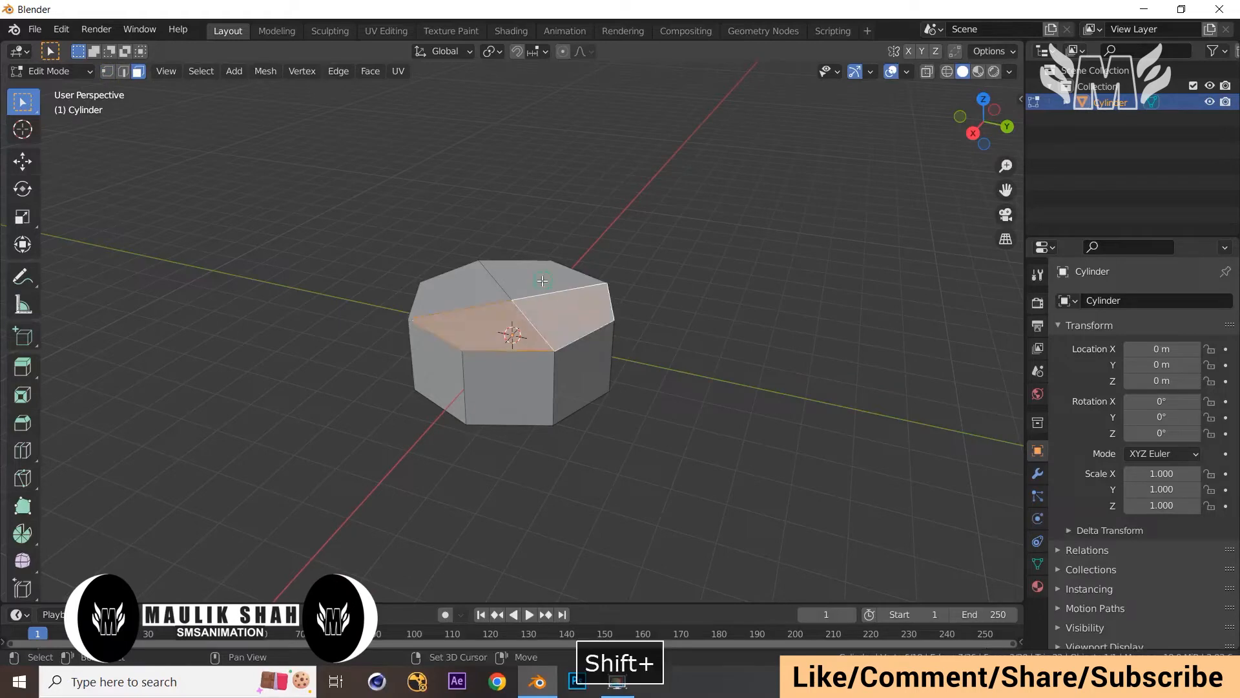
left_click(527, 283, "shift")
left_click(471, 286, "shift")
key("shift+d")
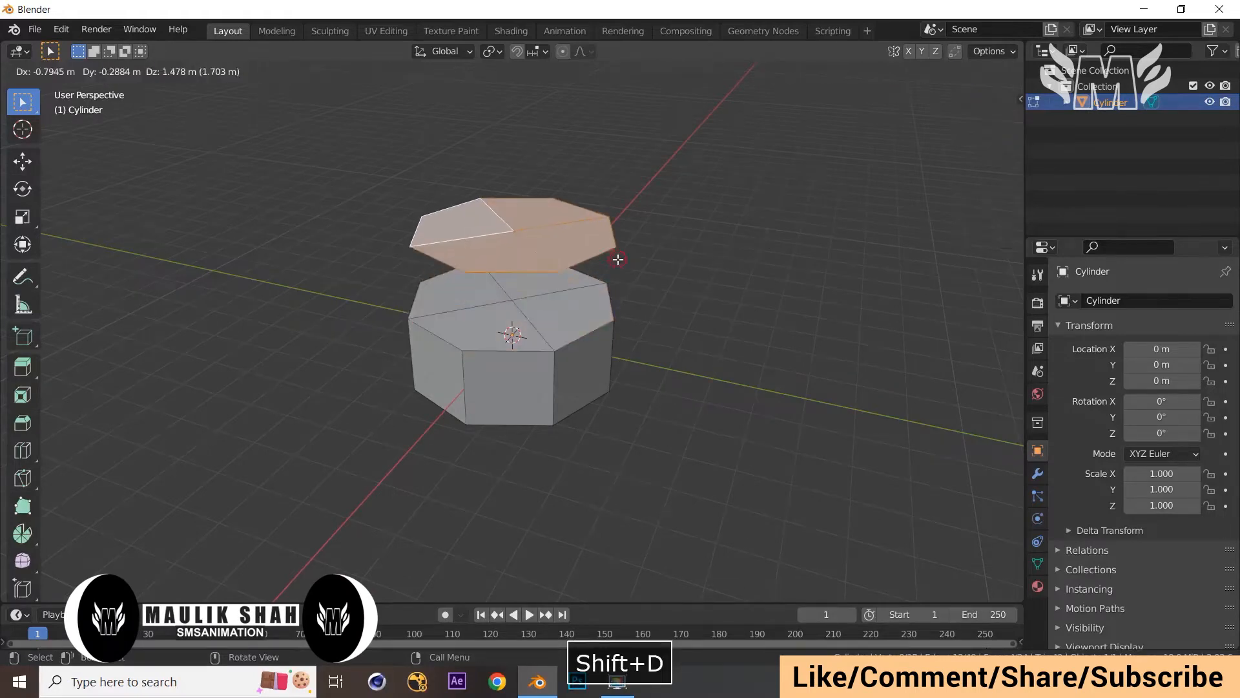
right_click(675, 339)
key("p")
left_click(675, 340)
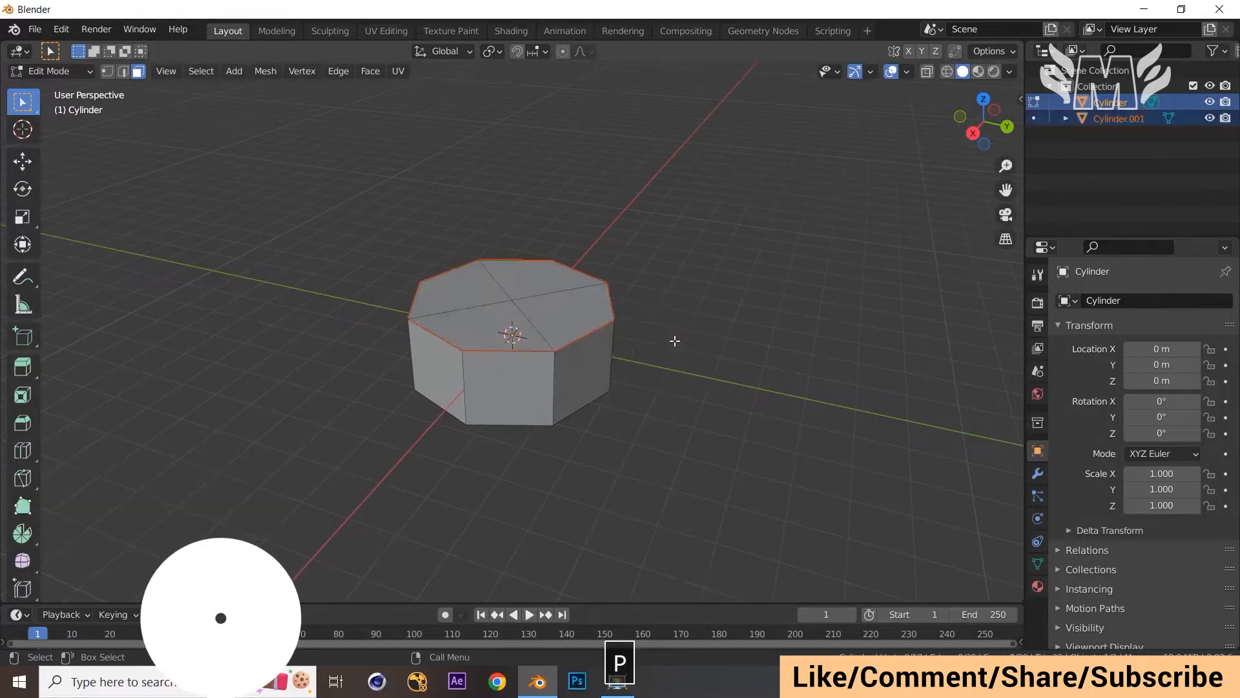
Step: Edit the separated cap object and extrude all its faces upward about 0.33 m
key("Tab")
left_click(580, 328)
key("Tab")
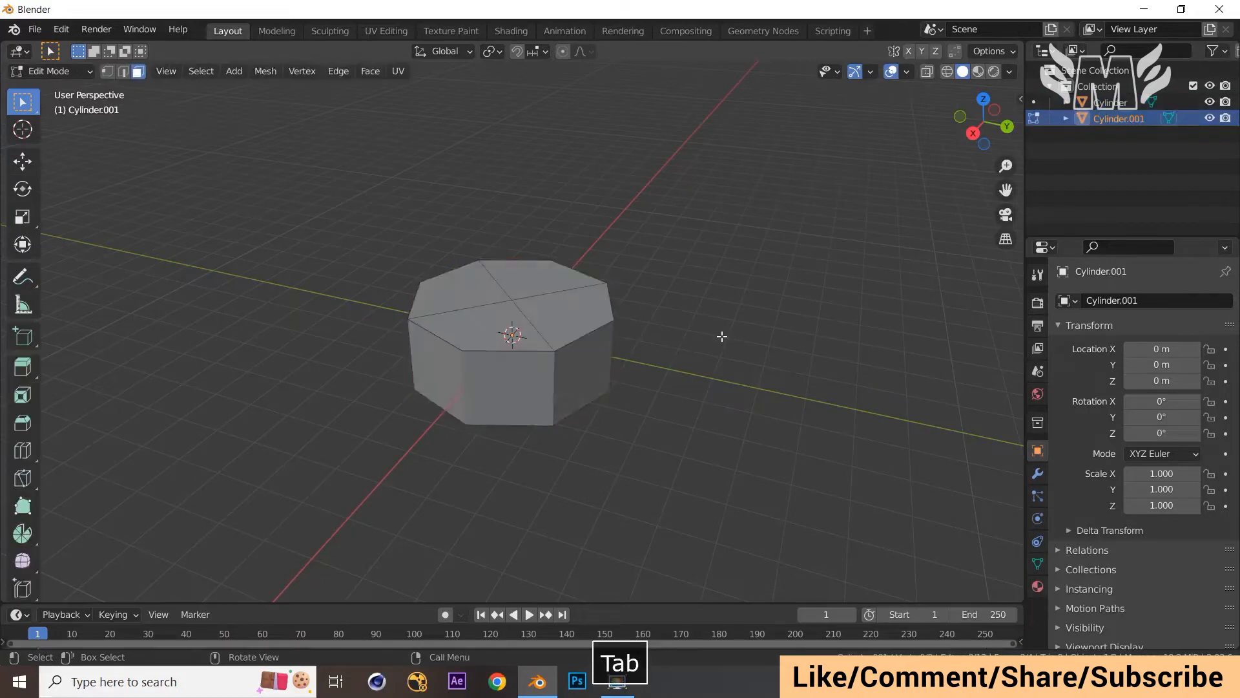
middle_click_drag(722, 336, 712, 328)
key("a")
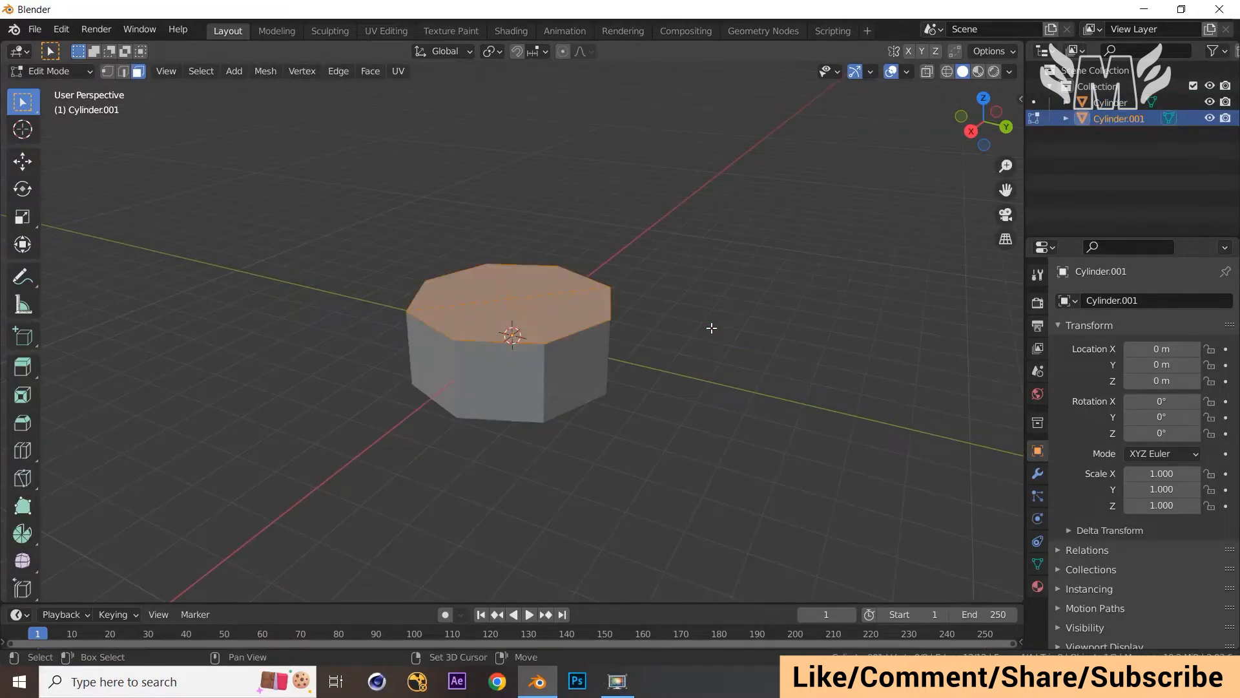
key("e")
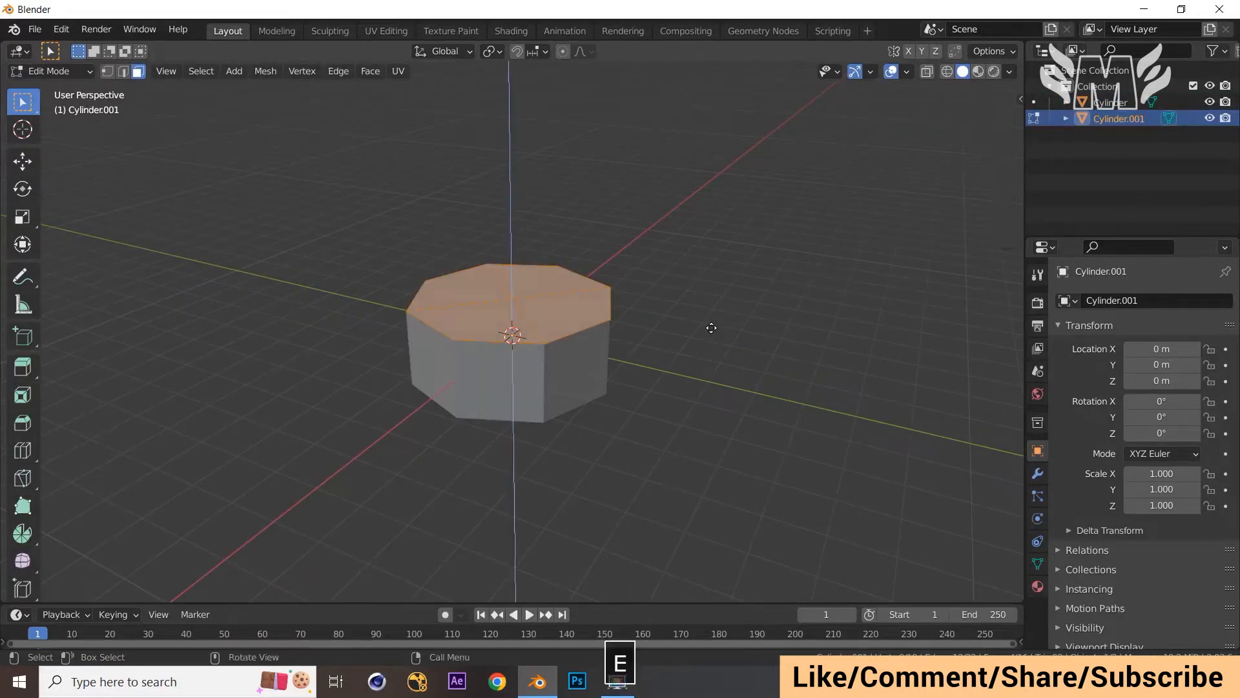
left_click(711, 316)
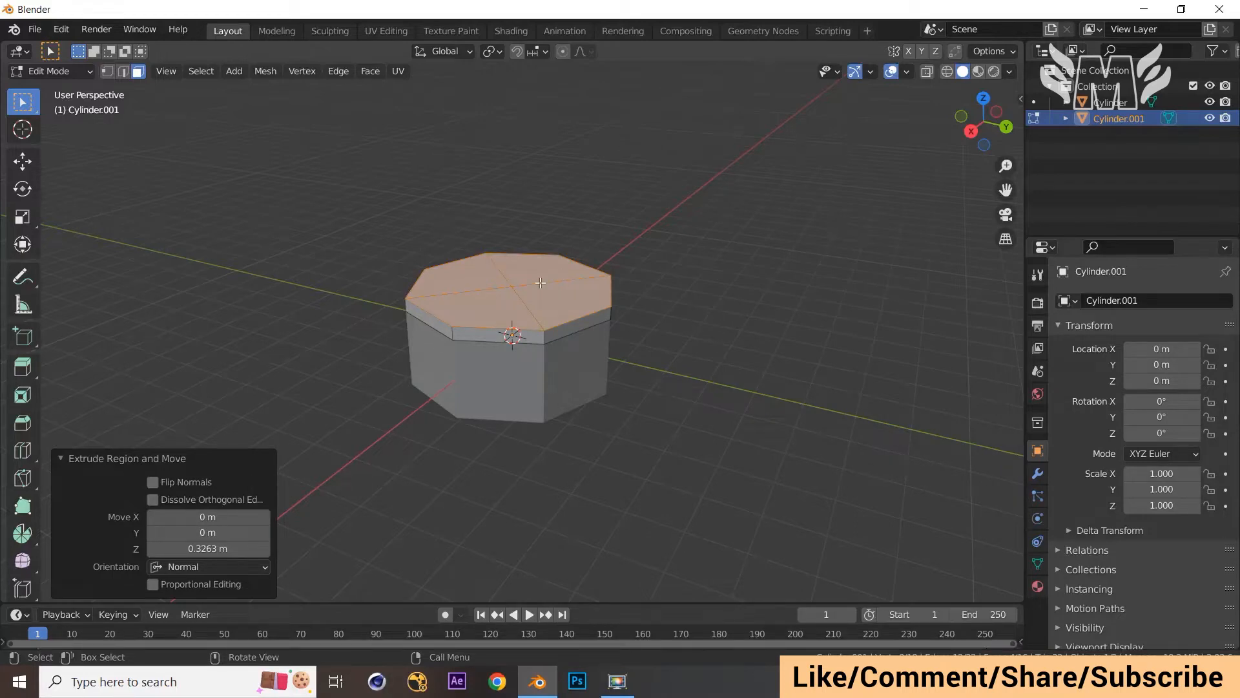
Step: Raise the centre vertex of the roof's top about 1.93 m along Z to form a peak
key("1")
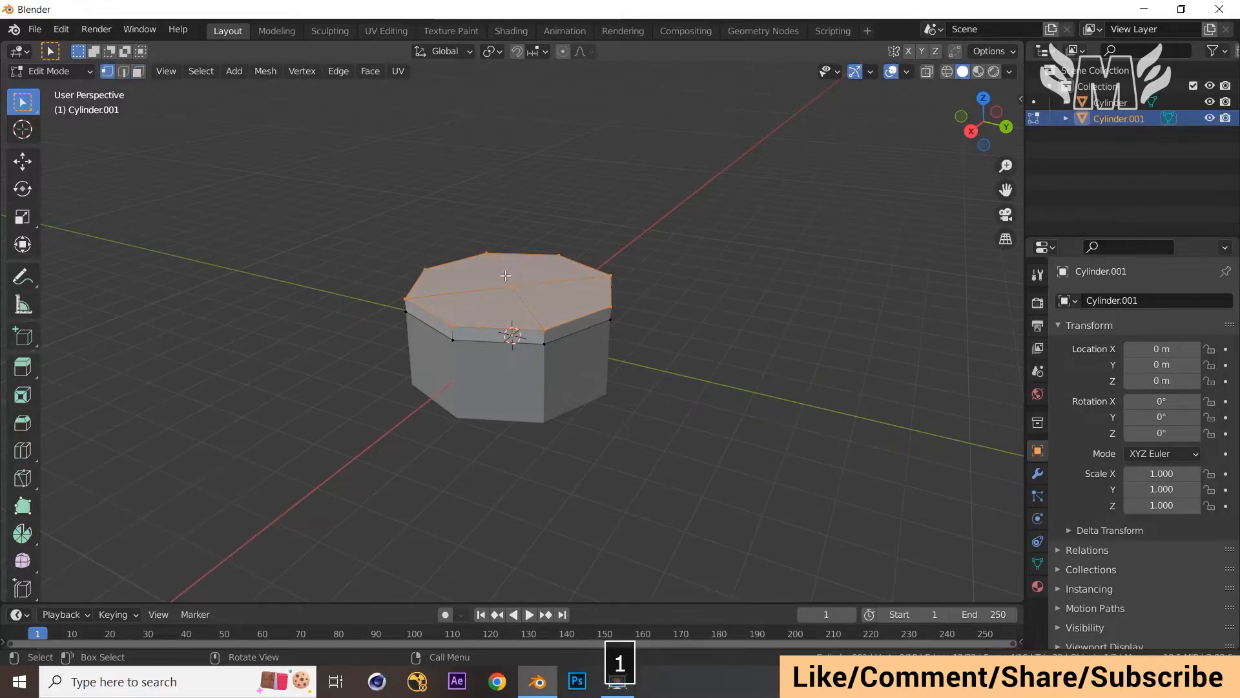
left_click(525, 291)
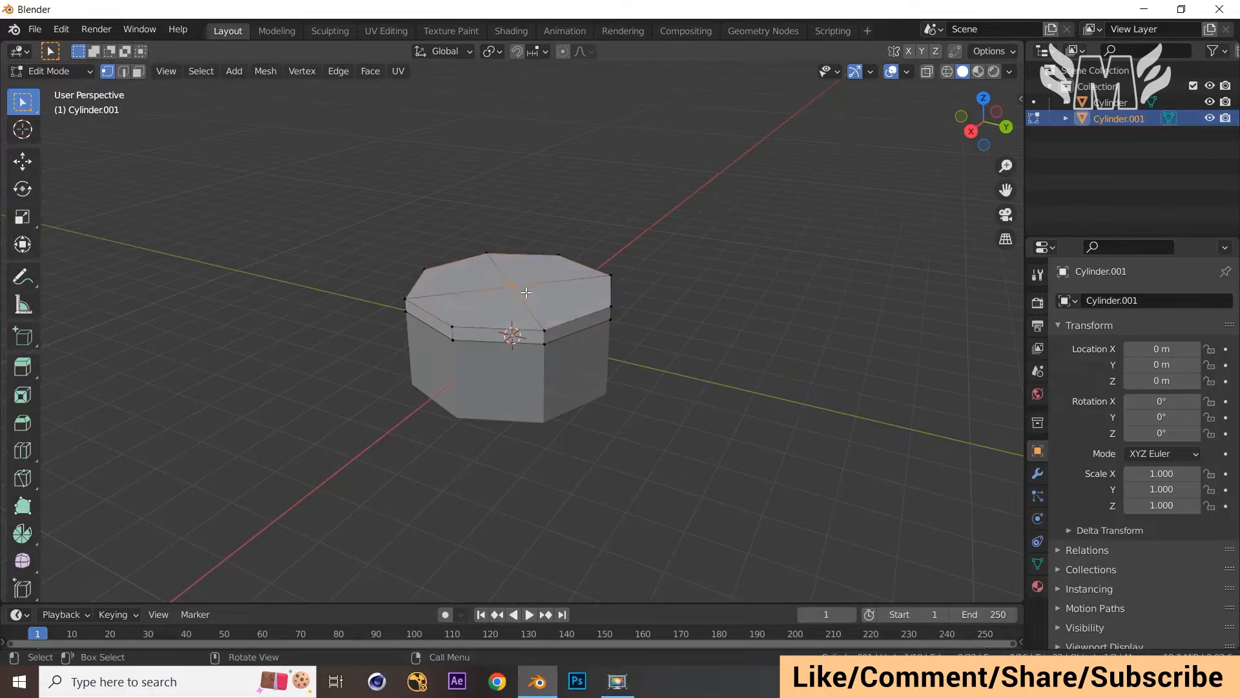
key("g")
key("z")
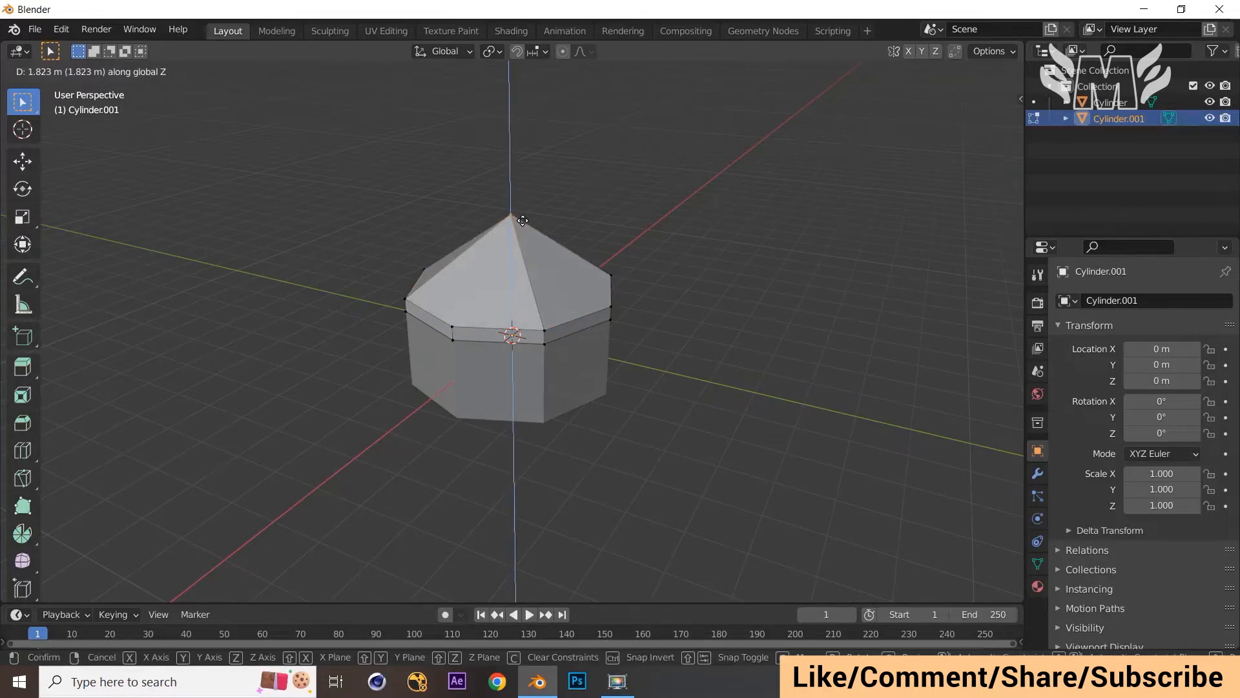
left_click(522, 216)
Step: Select the face loop around the roof's rim, scale it outward by about 1.27 as an overhang, and clear the selection
middle_click_drag(692, 258, 739, 205)
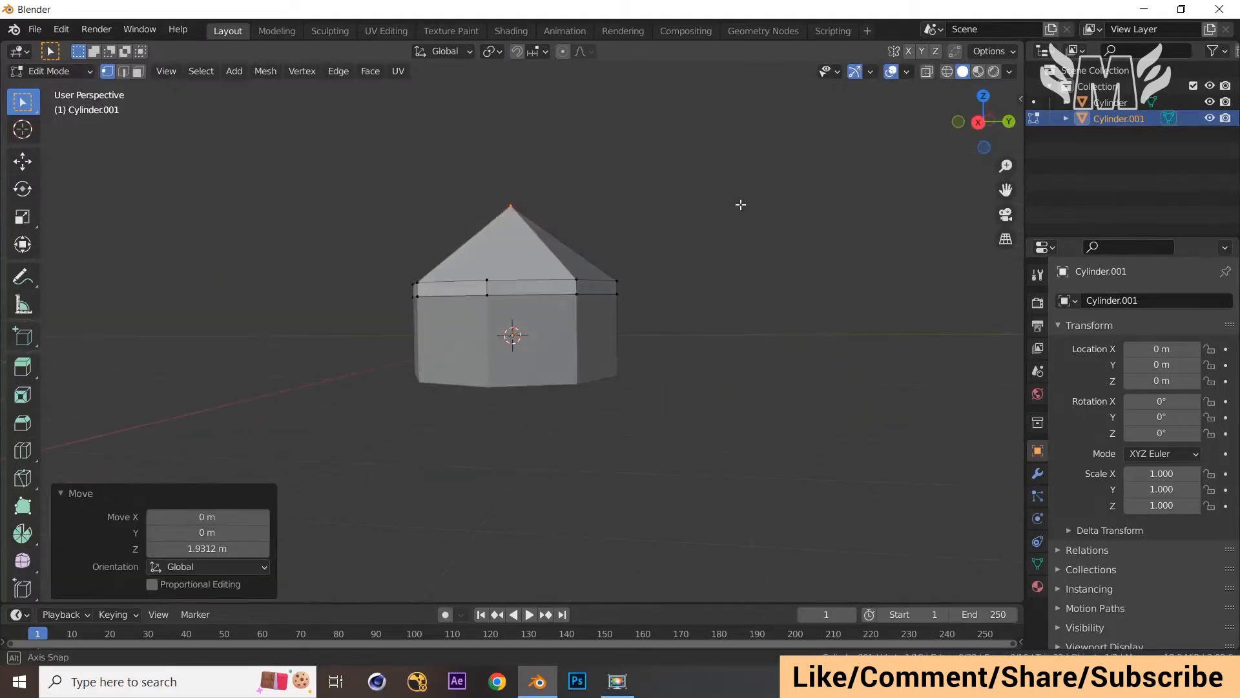
key("3")
left_click(577, 286, "alt")
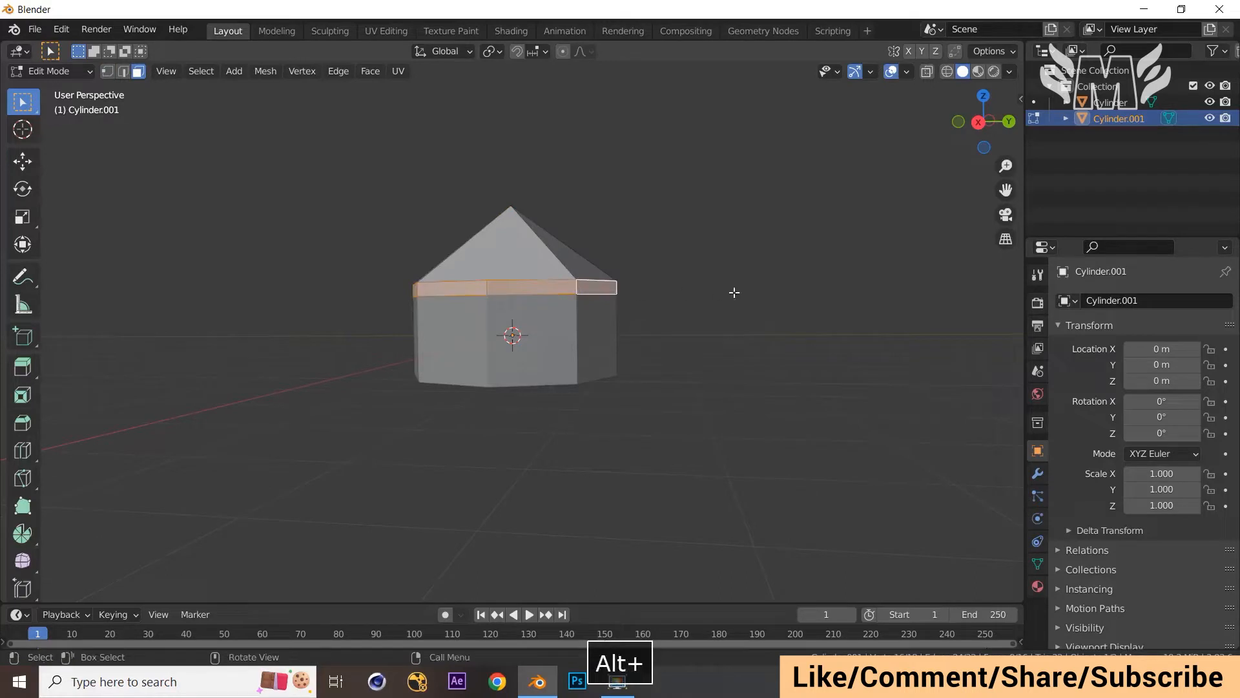
key("s")
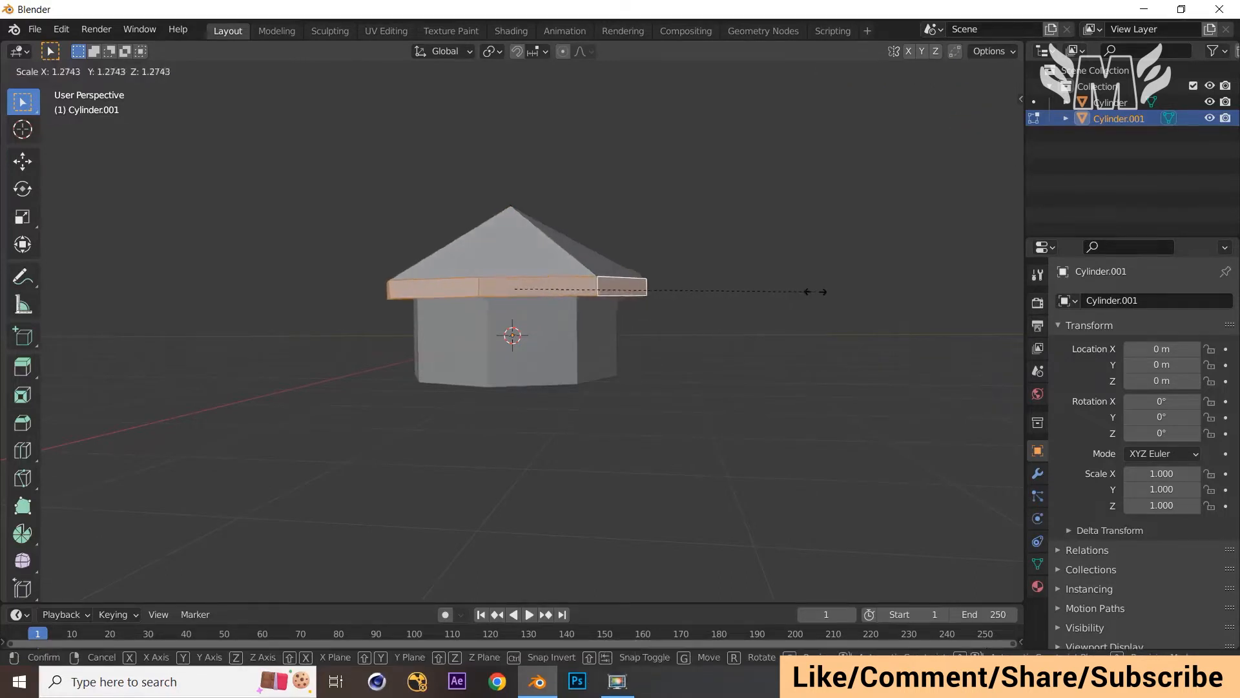
left_click(818, 293)
middle_click_drag(816, 308, 695, 324)
left_click(832, 325)
Step: Switch to editing the base cylinder and merge two adjacent bottom-cap triangles into one face with Dissolve Faces
scroll(829, 326, "up", 1)
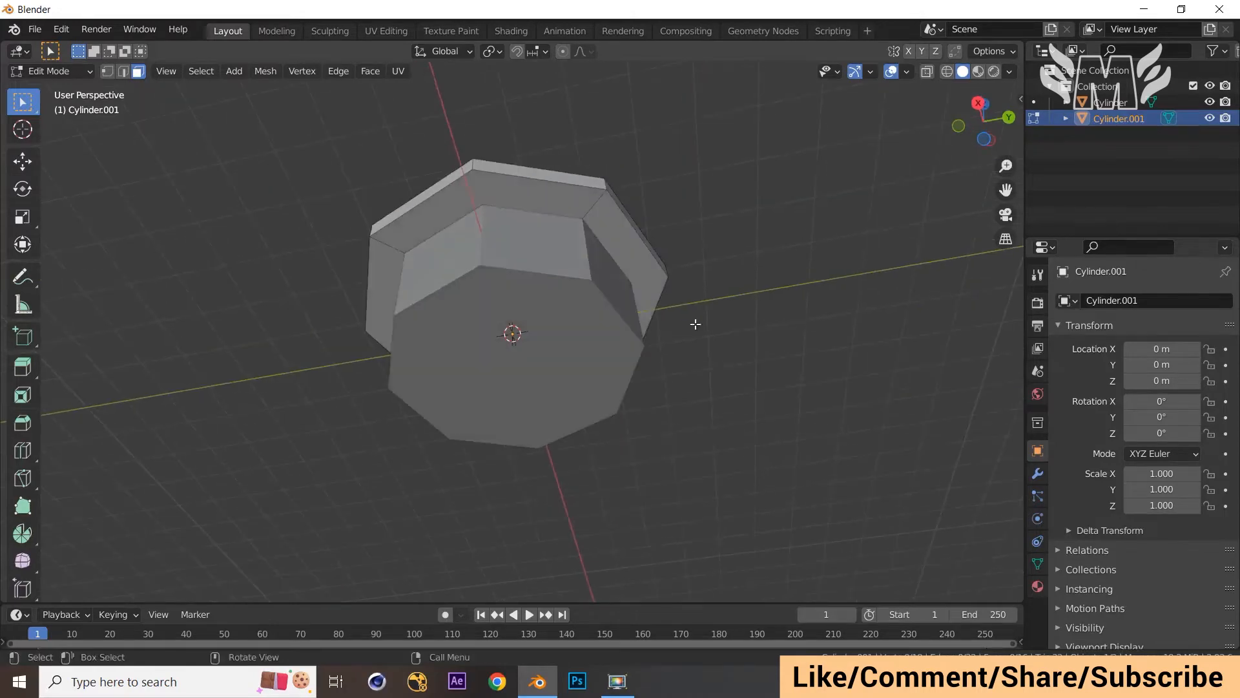
key("Tab")
left_click(544, 394)
key("Tab")
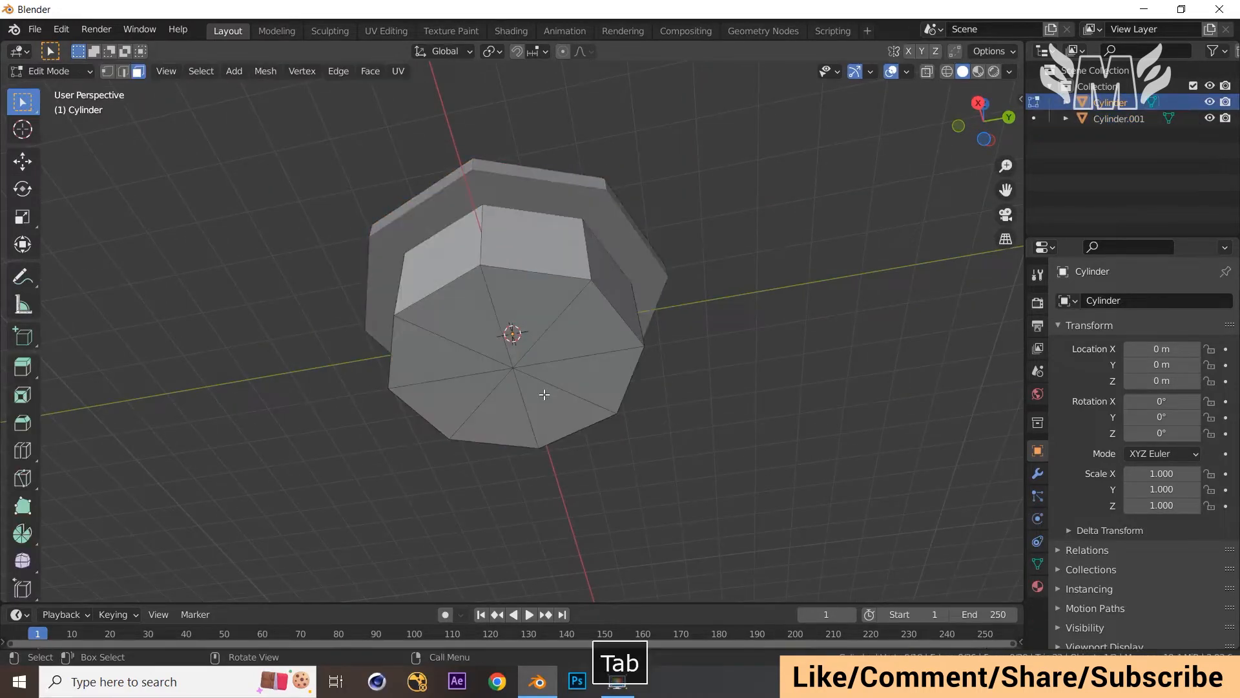
left_click(458, 356)
left_click(456, 339, "ctrl")
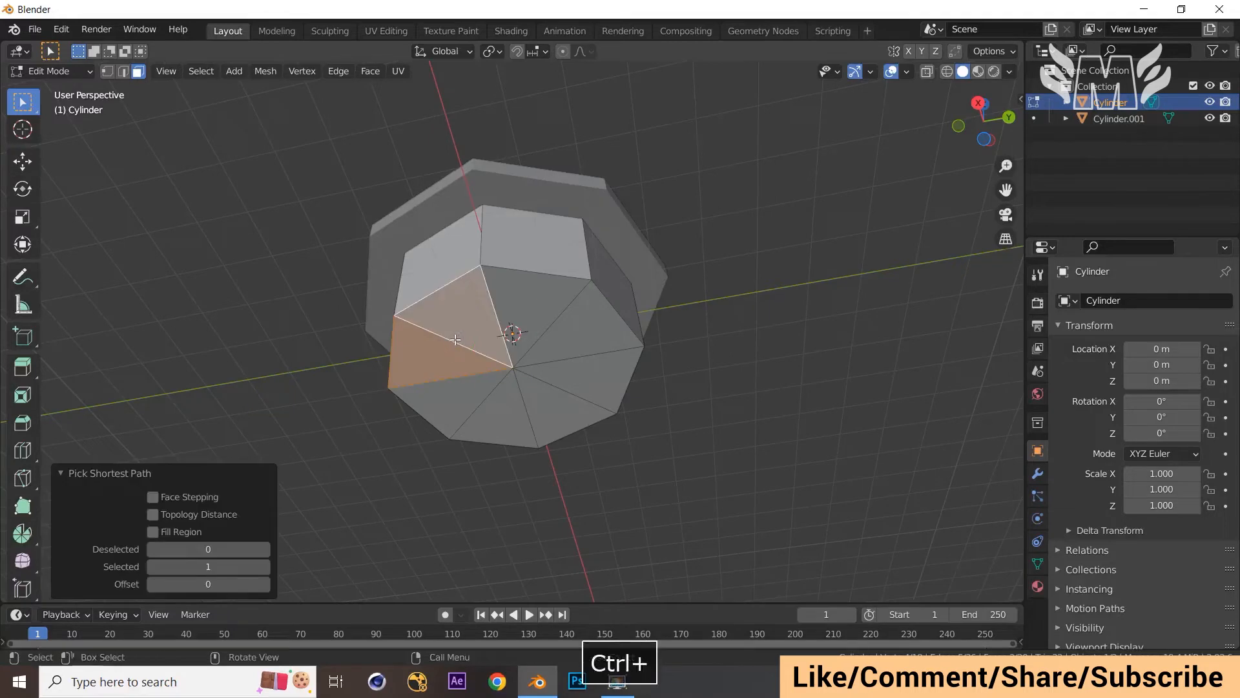
key("x")
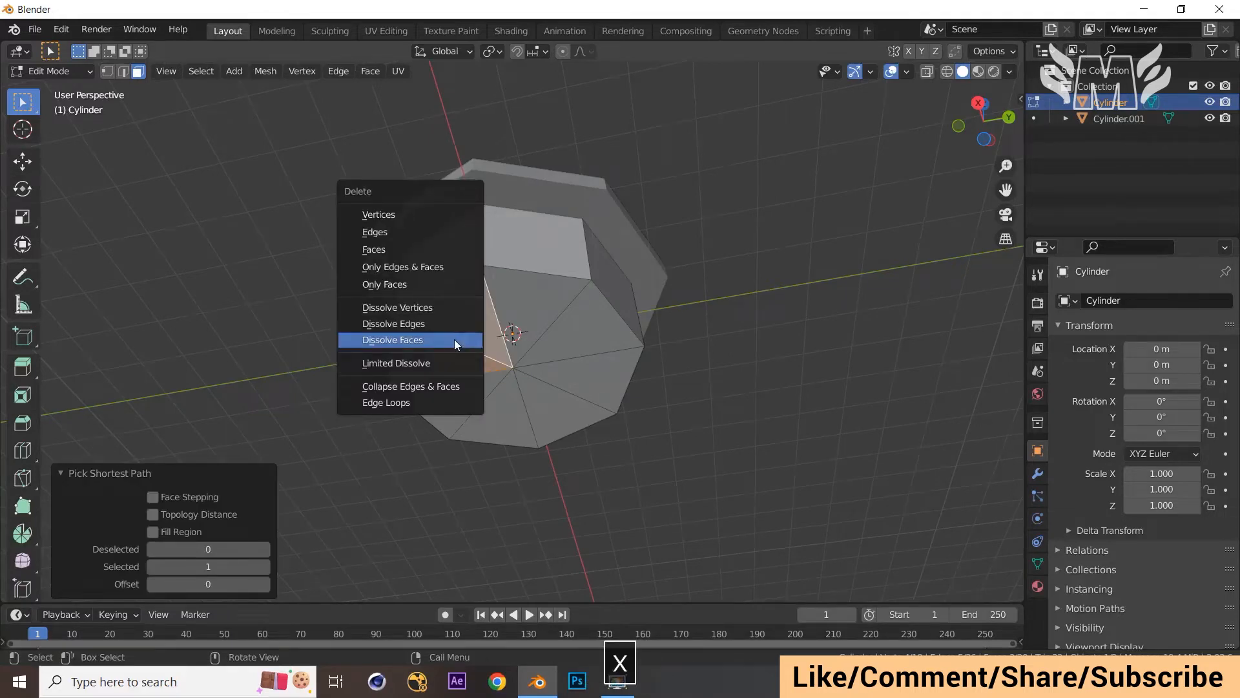
left_click(455, 339)
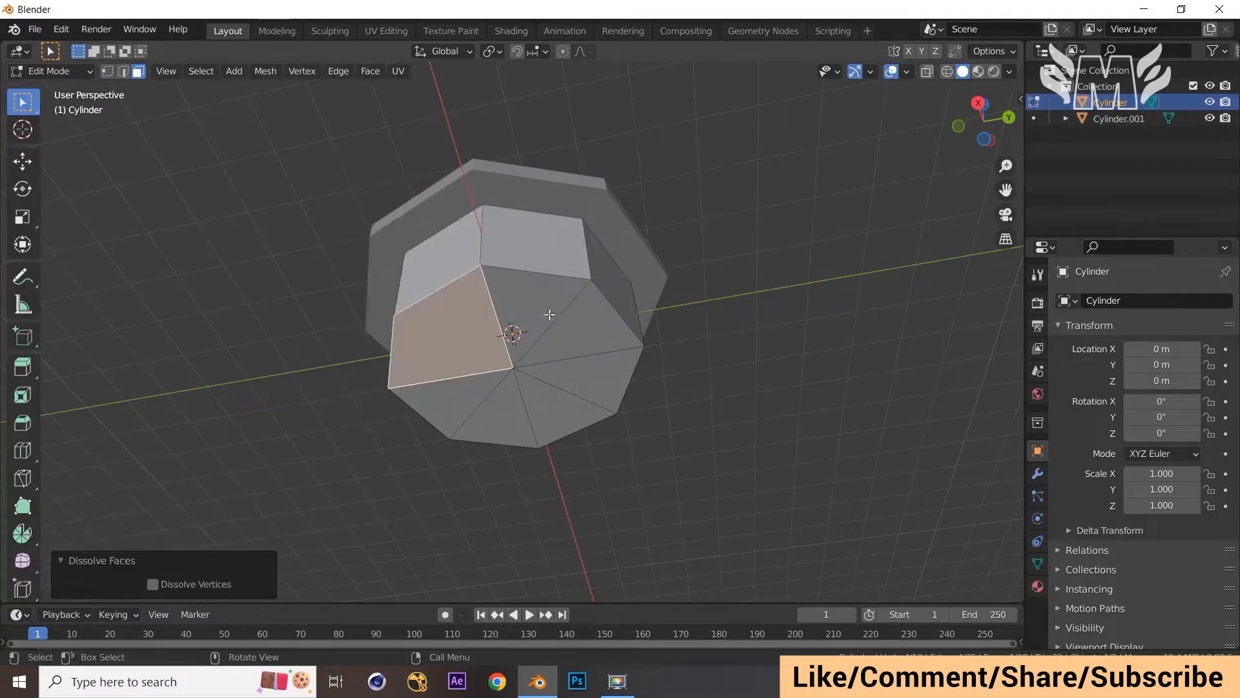
Step: Merge the next two adjacent pairs of bottom-cap triangles into four-sided faces with Dissolve Faces
left_click(551, 314)
left_click(573, 337, "shift")
key("x")
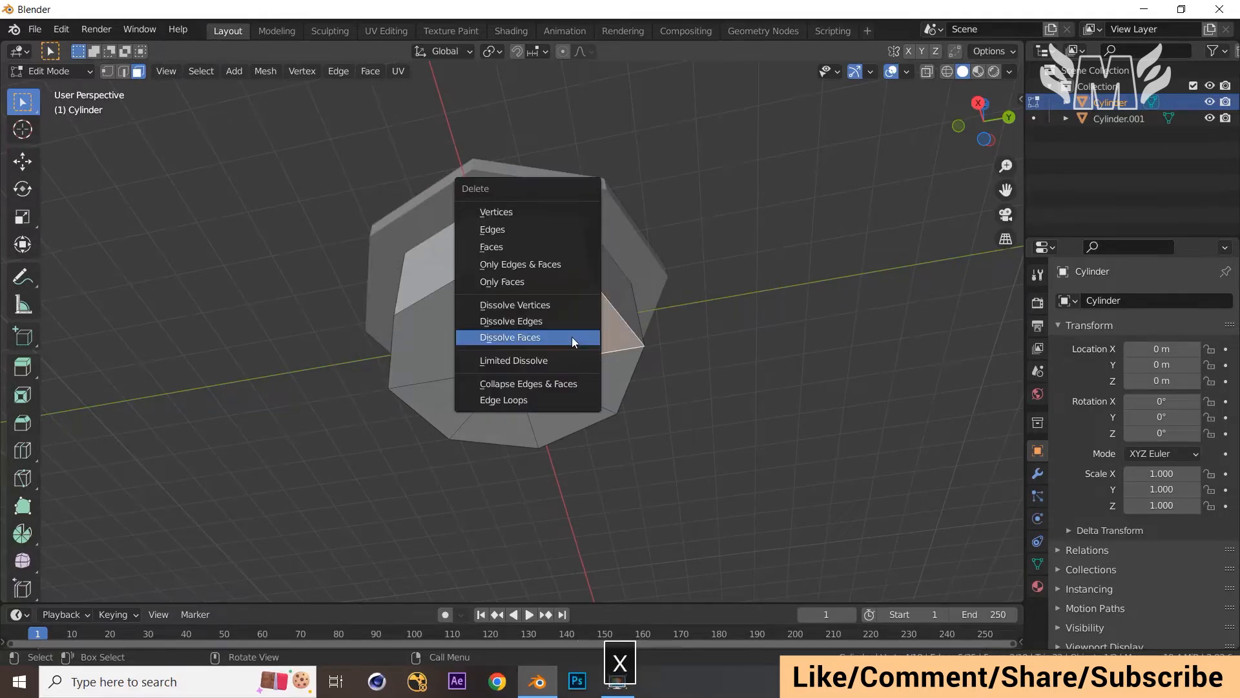
left_click(572, 336)
left_click(588, 382)
left_click(560, 406, "shift")
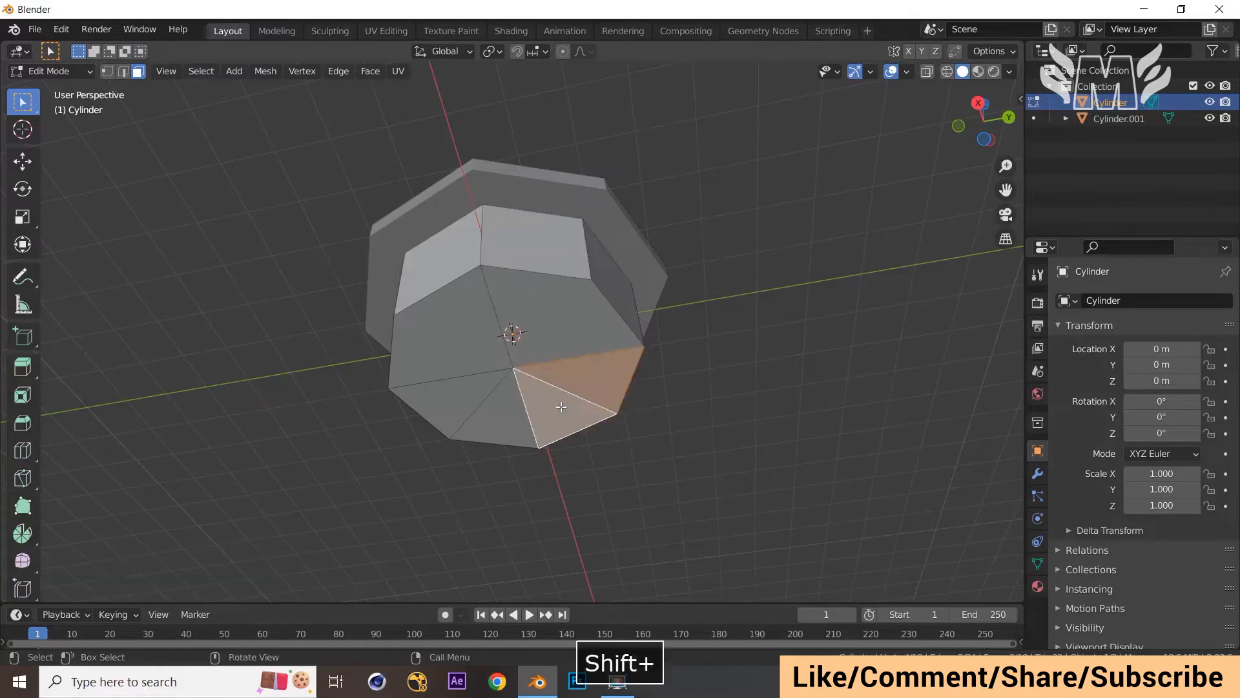
key("x")
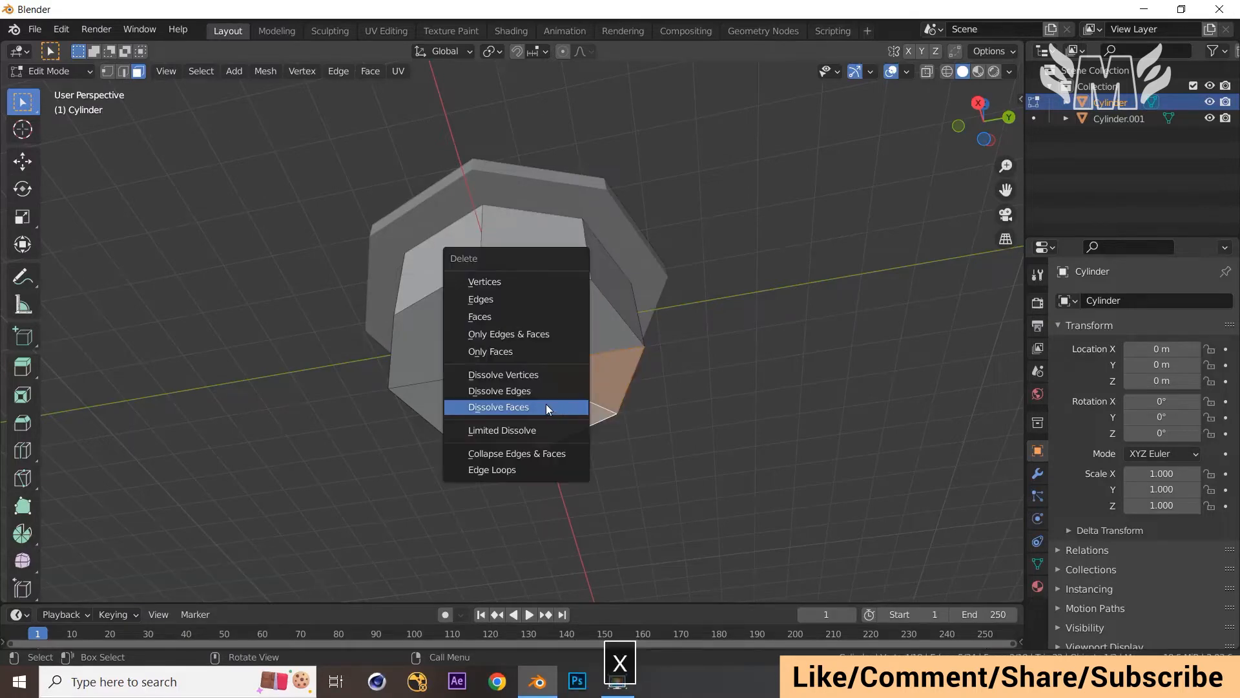
left_click(546, 404)
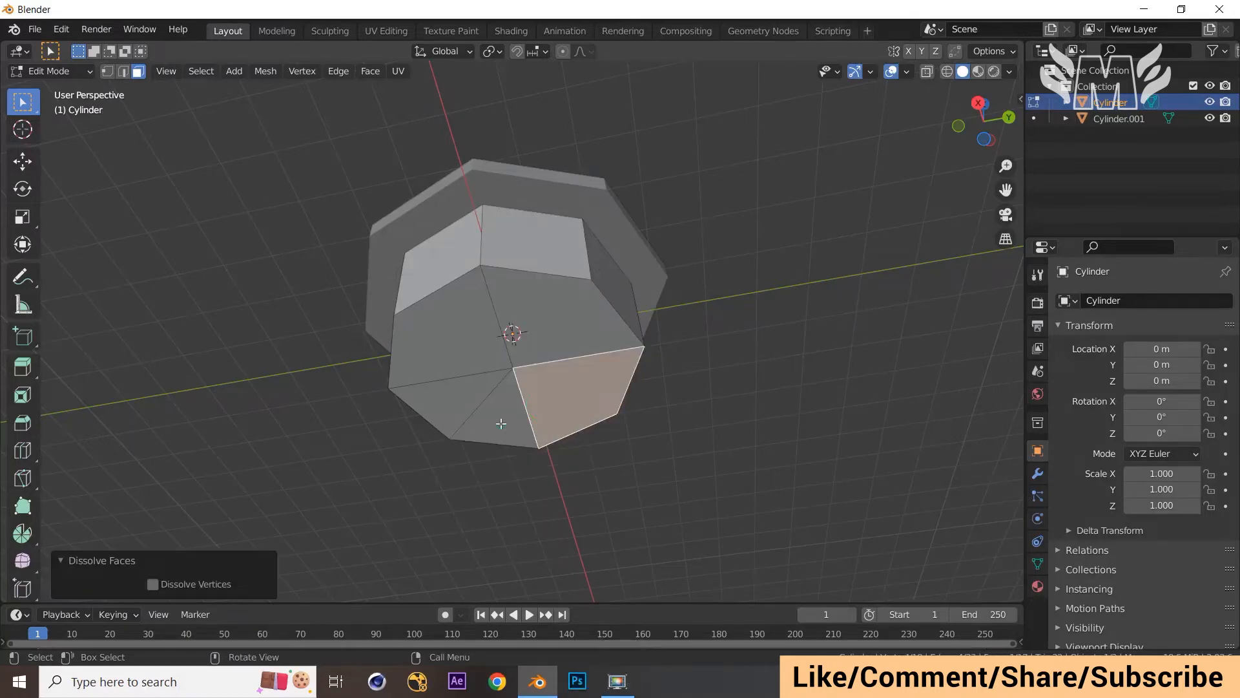
Step: Merge the last two adjacent bottom-cap triangles of the base cylinder into one four-sided face with Dissolve Faces
left_click(502, 424)
left_click(466, 397, "shift")
key("x")
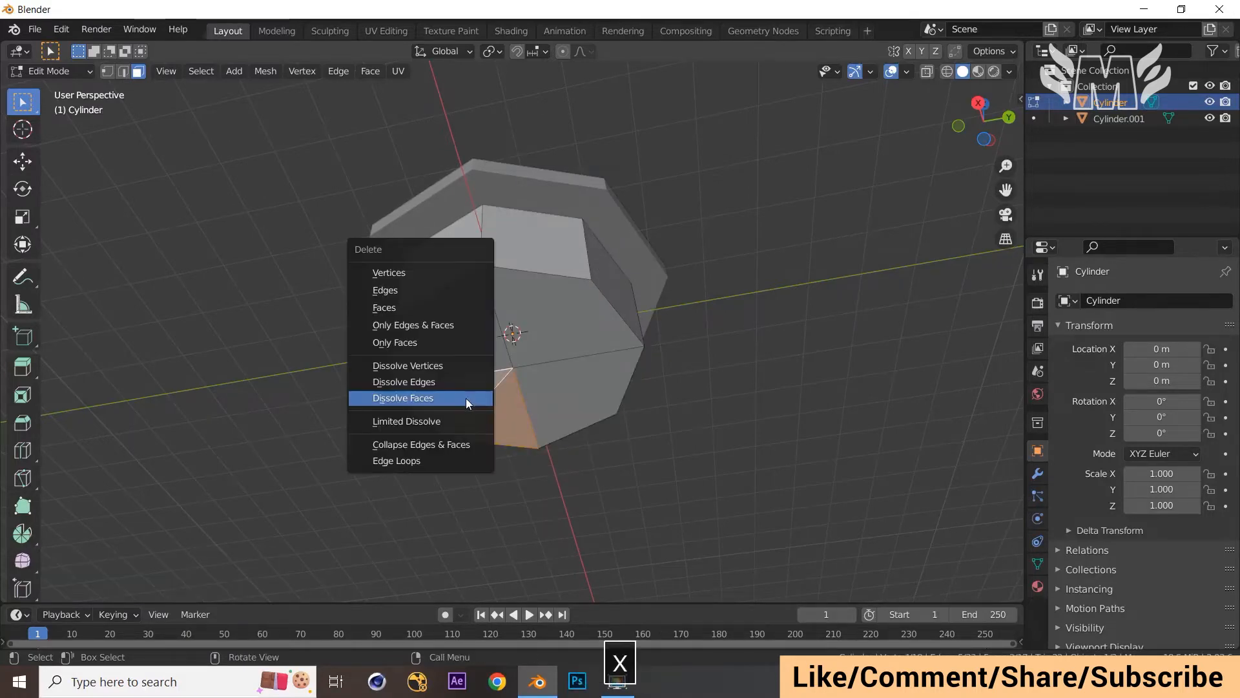
left_click(466, 398)
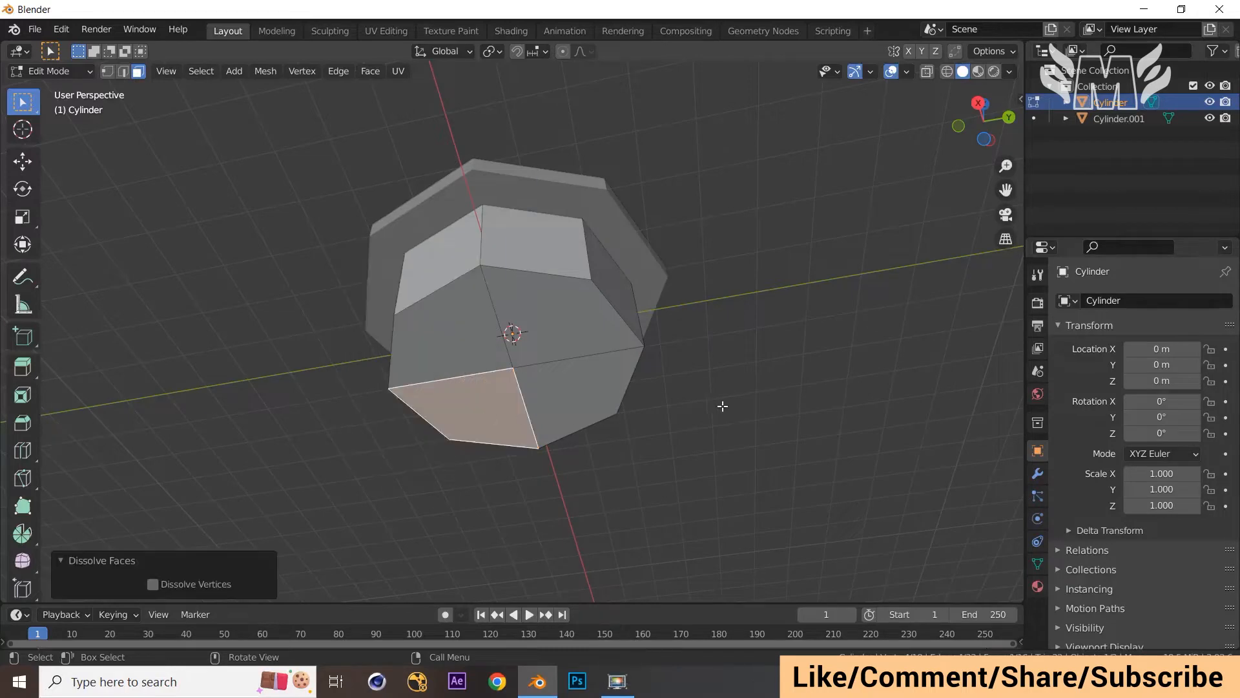
middle_click_drag(723, 406, 737, 528)
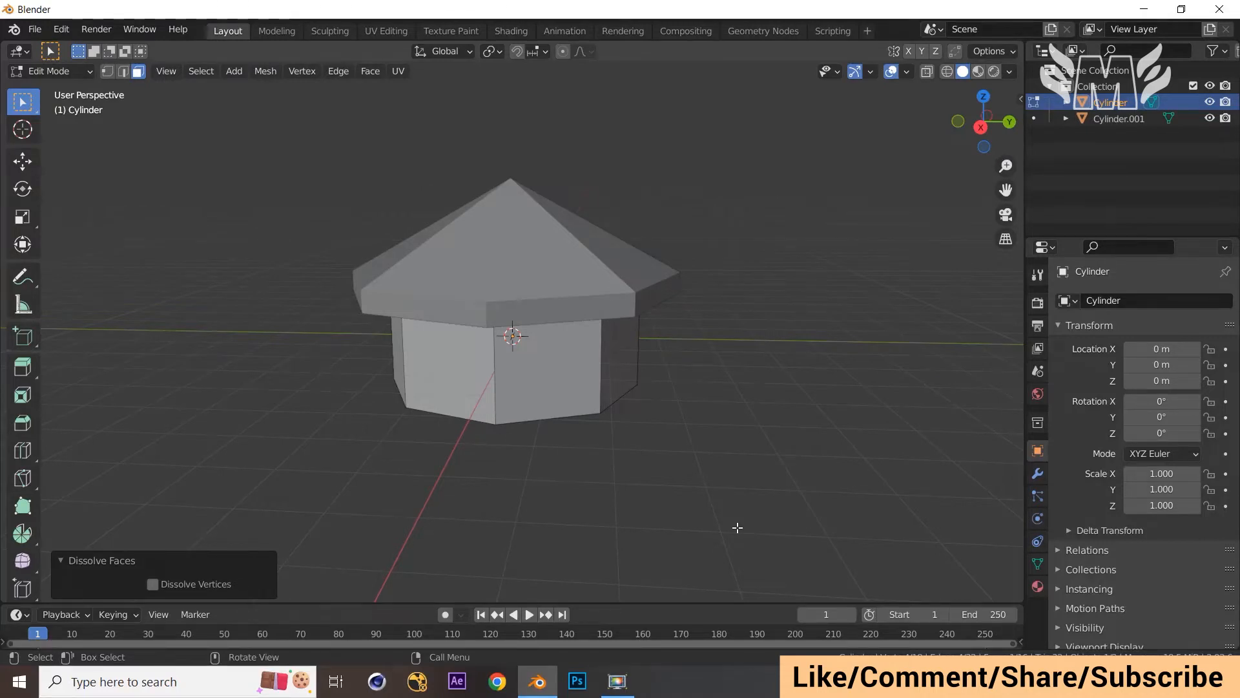
middle_click_drag(736, 481, 687, 461)
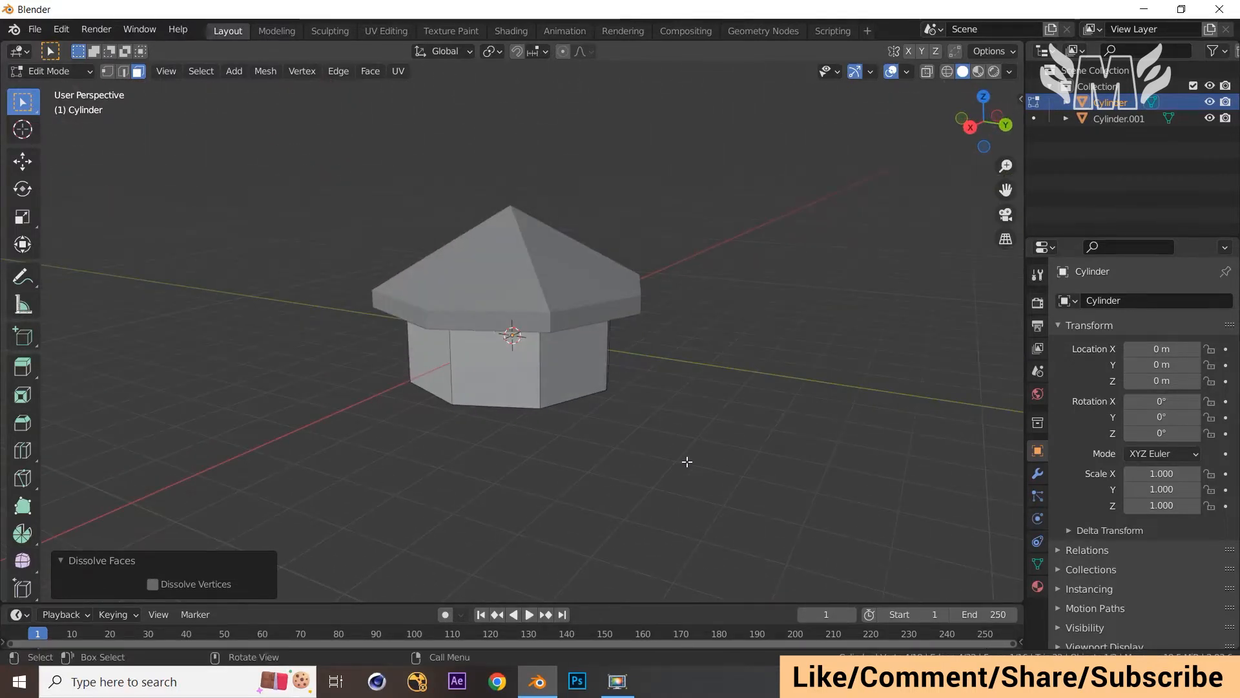
middle_click_drag(628, 416, 591, 310)
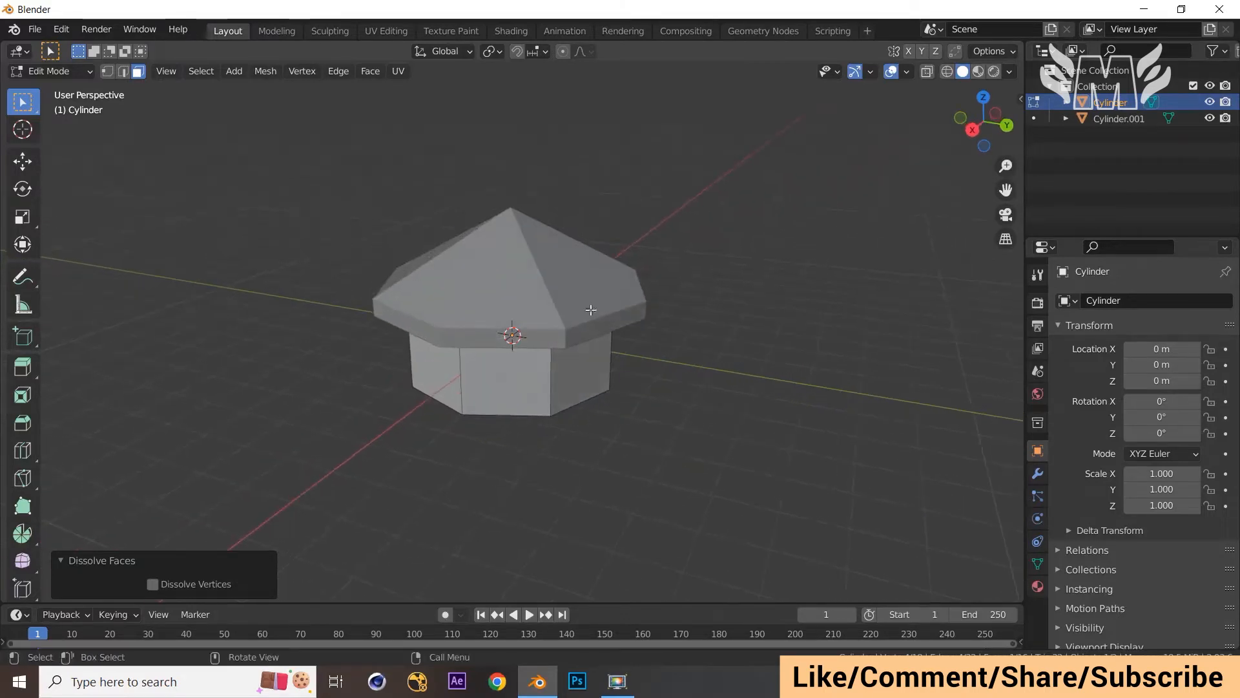
Step: Leave the base's mesh, select both the base and the roof objects, and open them together in Edit Mode
key("Tab")
left_click(575, 289)
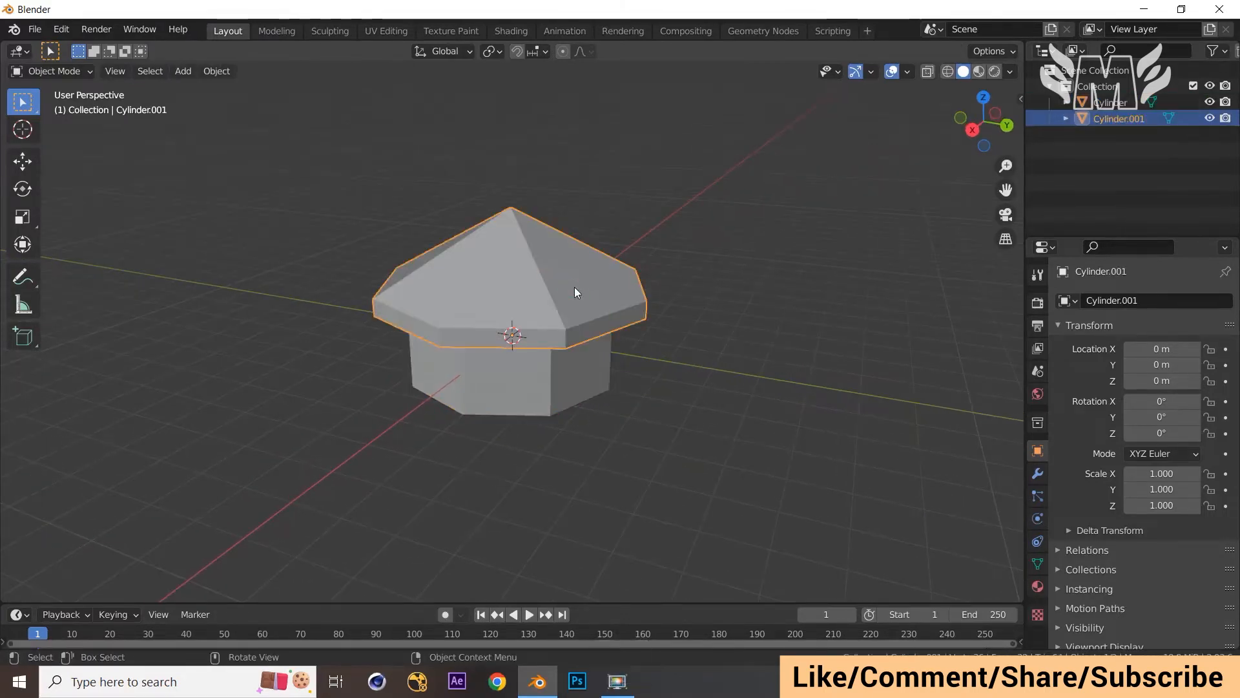
key("a")
key("Tab")
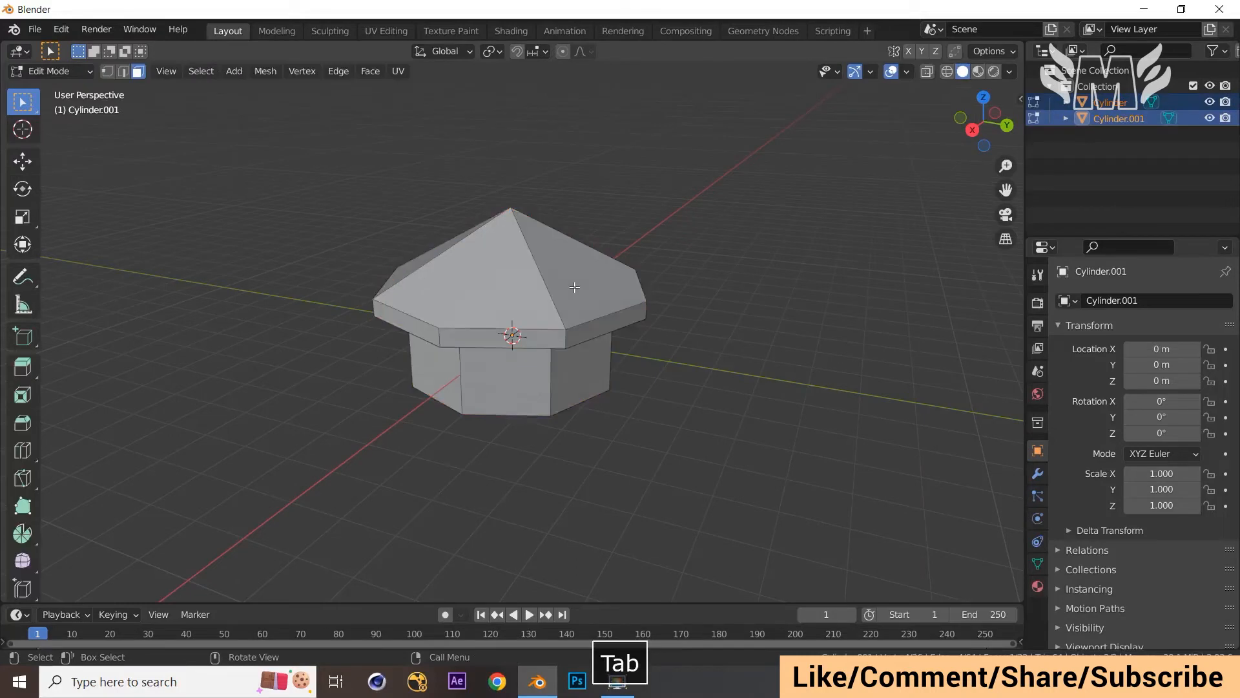
key("ctrl+r")
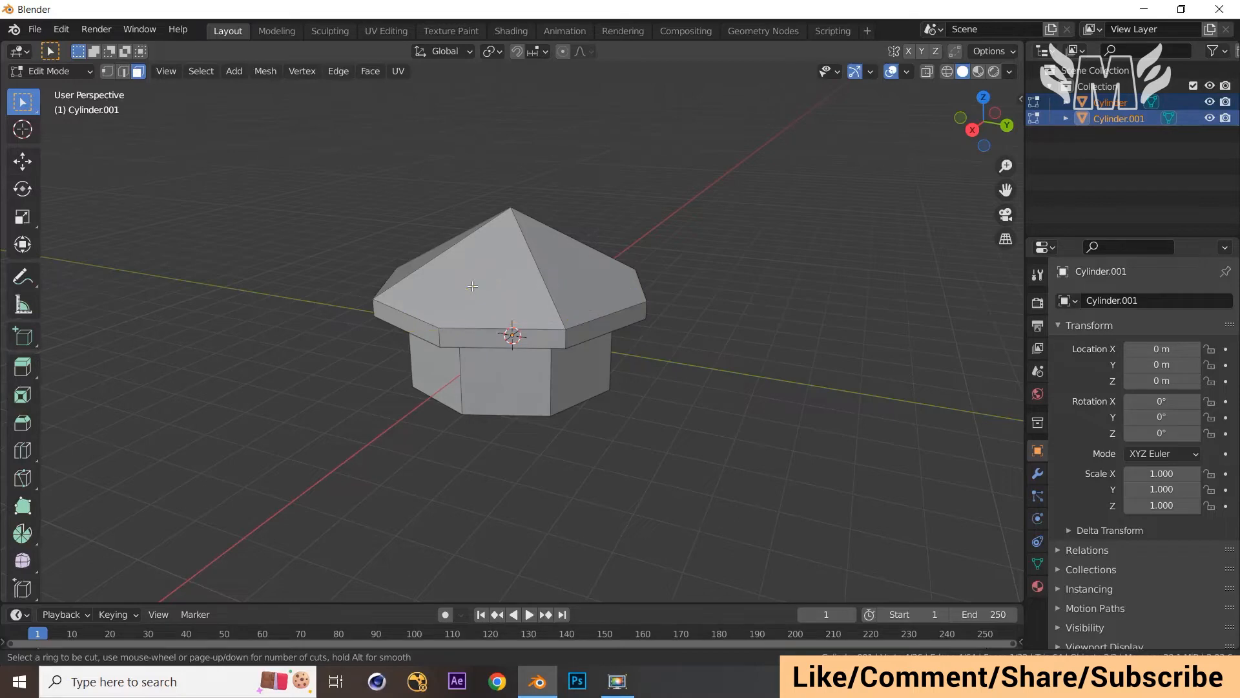
key("End")
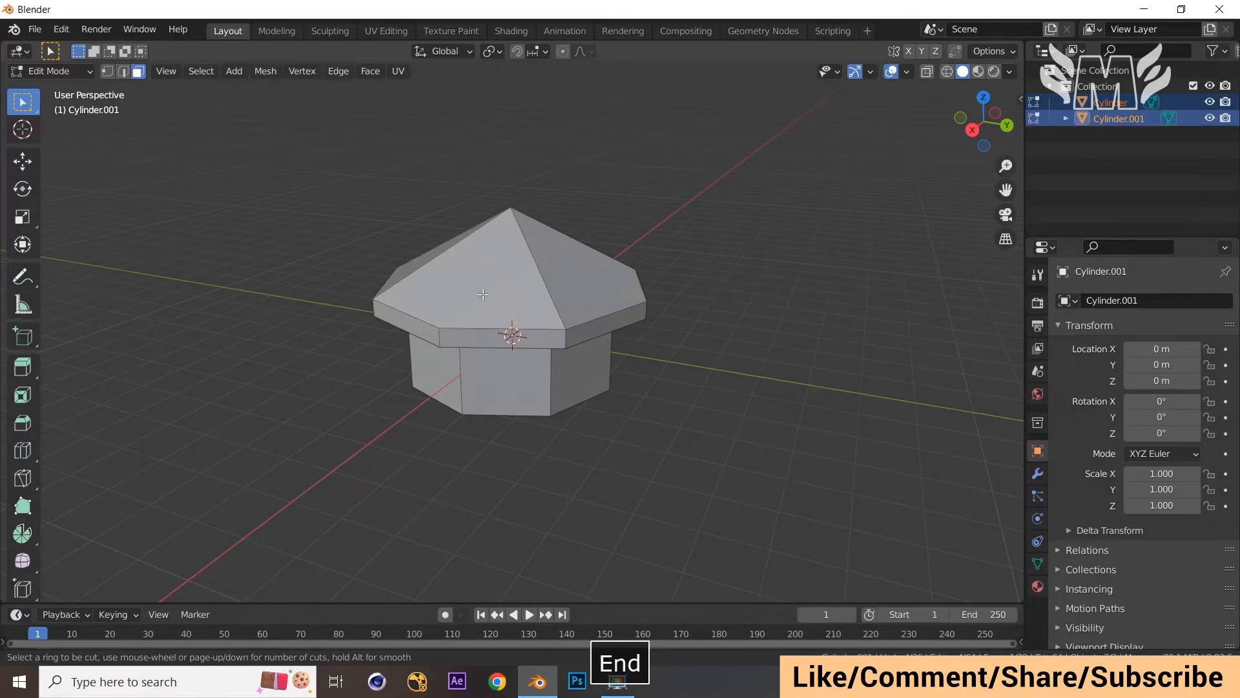
right_click(665, 283)
key("End")
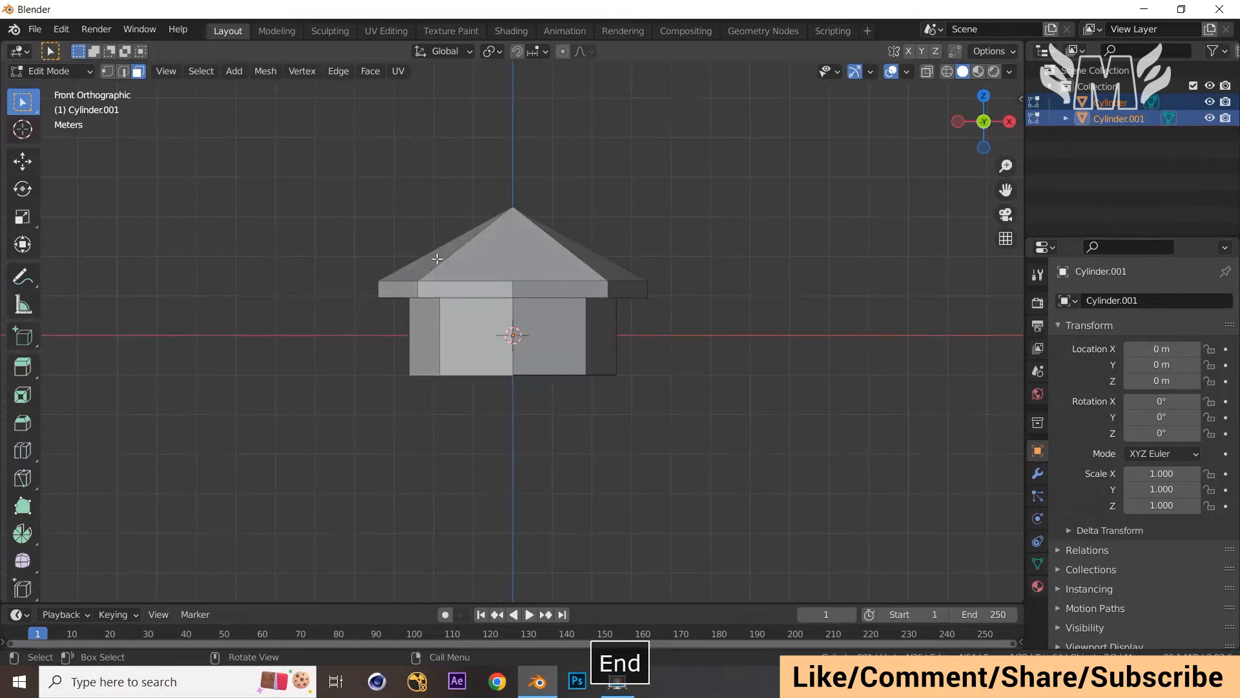
key("ctrl+r")
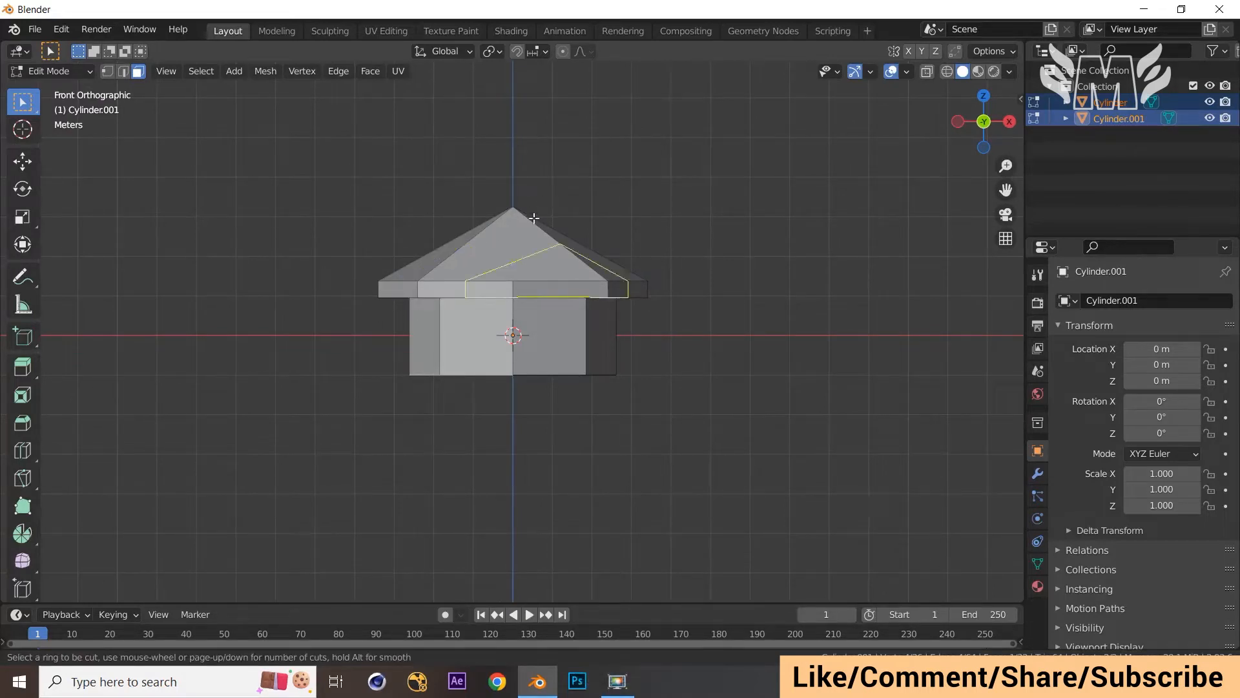
key("Home")
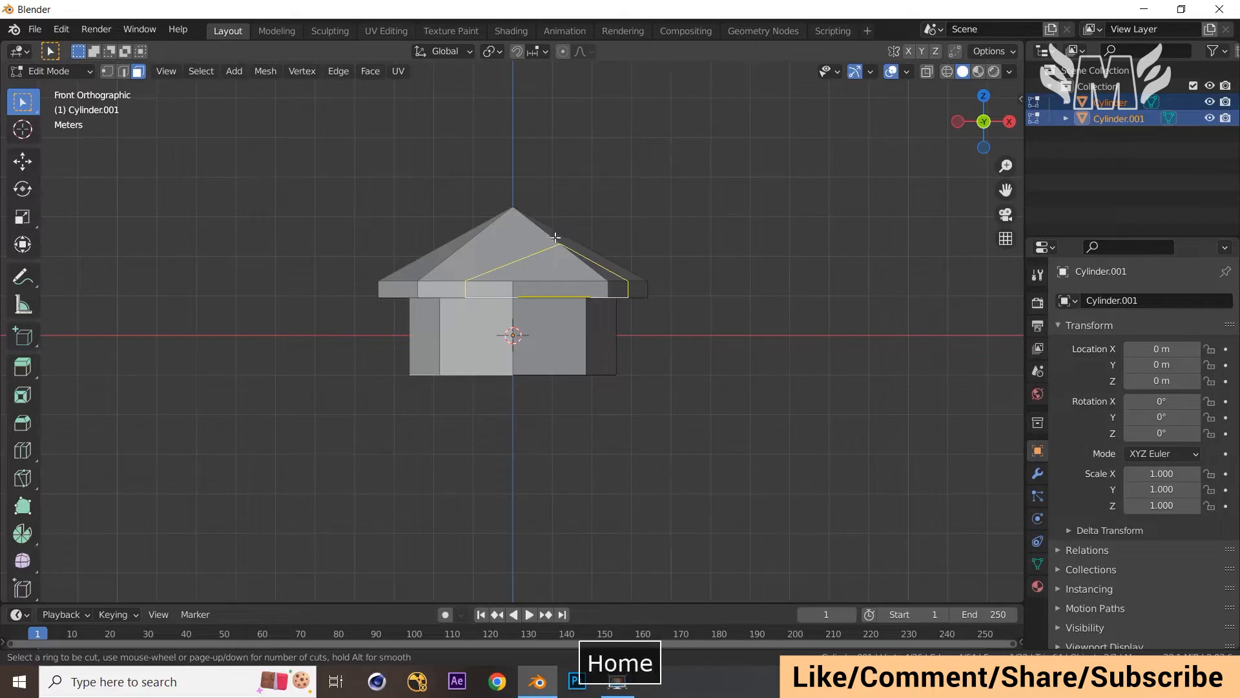
right_click(556, 240)
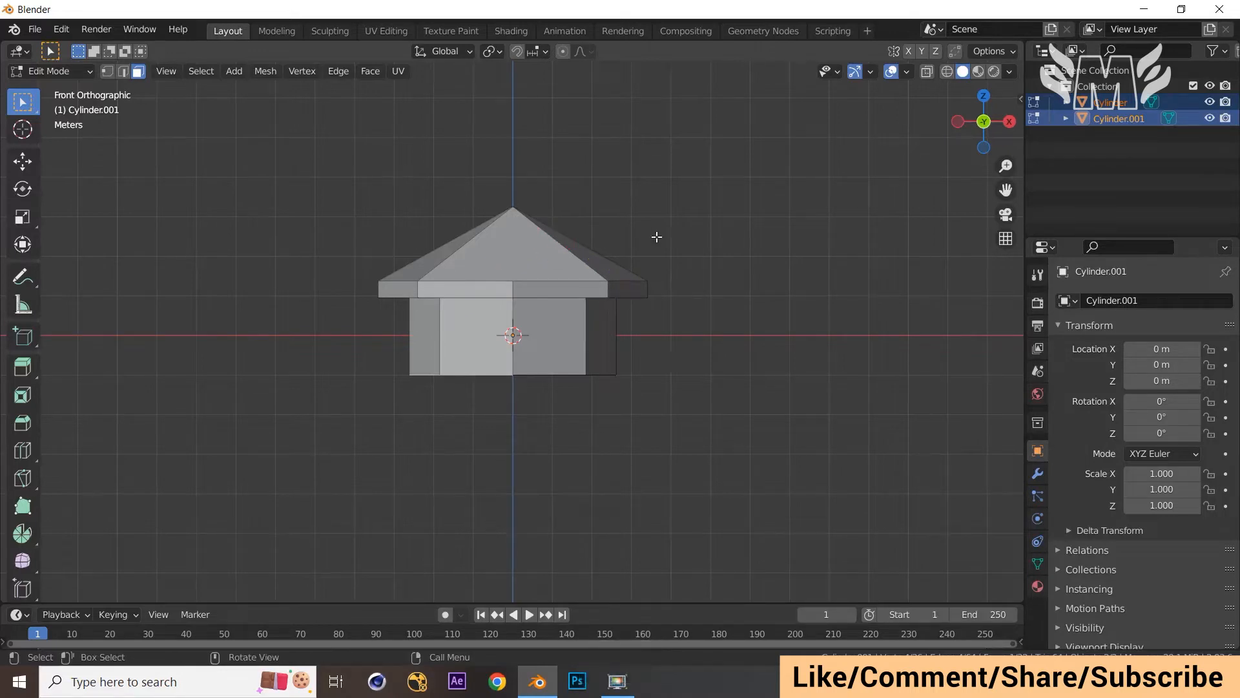
Step: From the top view, add four centred loop cuts across one pair of adjacent roof slopes
key("KP_7")
key("ctrl+r")
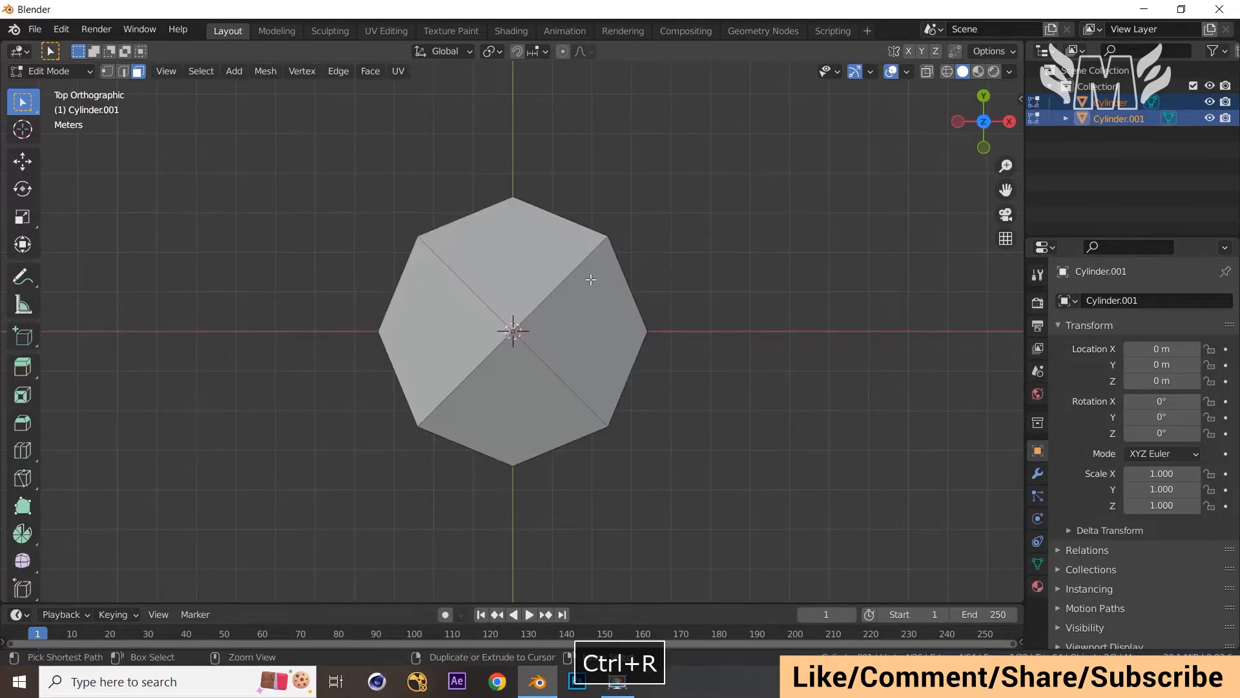
left_click(427, 290)
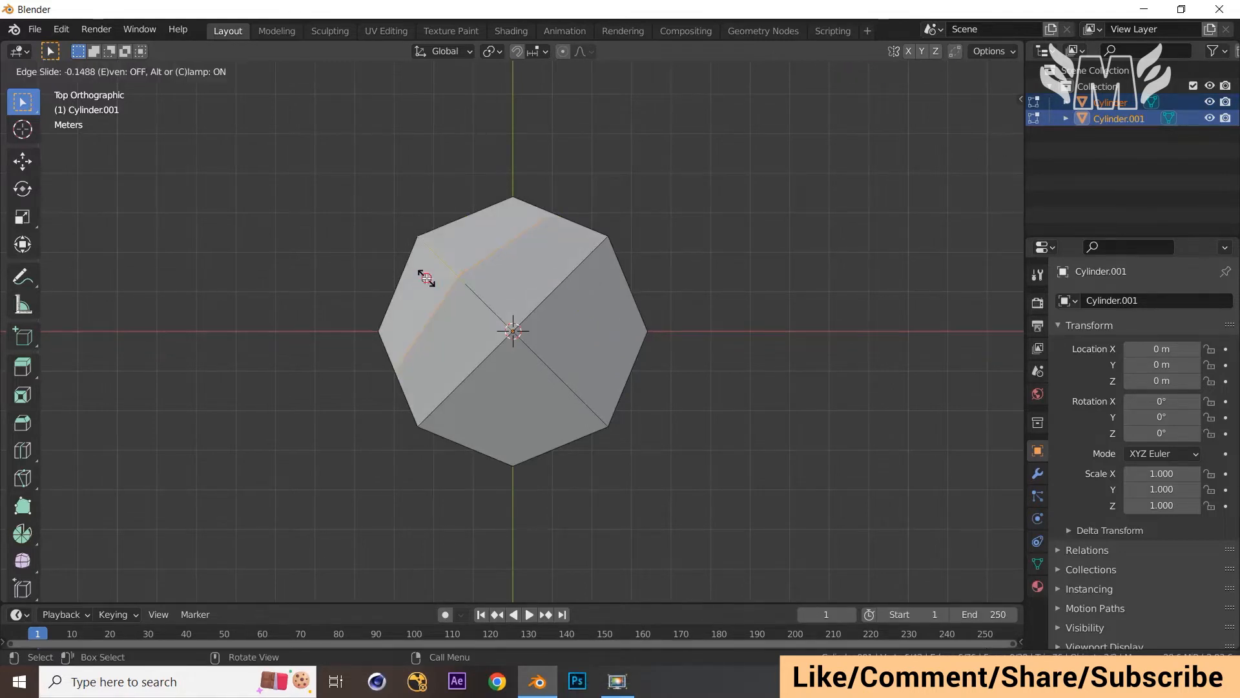
right_click(423, 274)
left_click(265, 460)
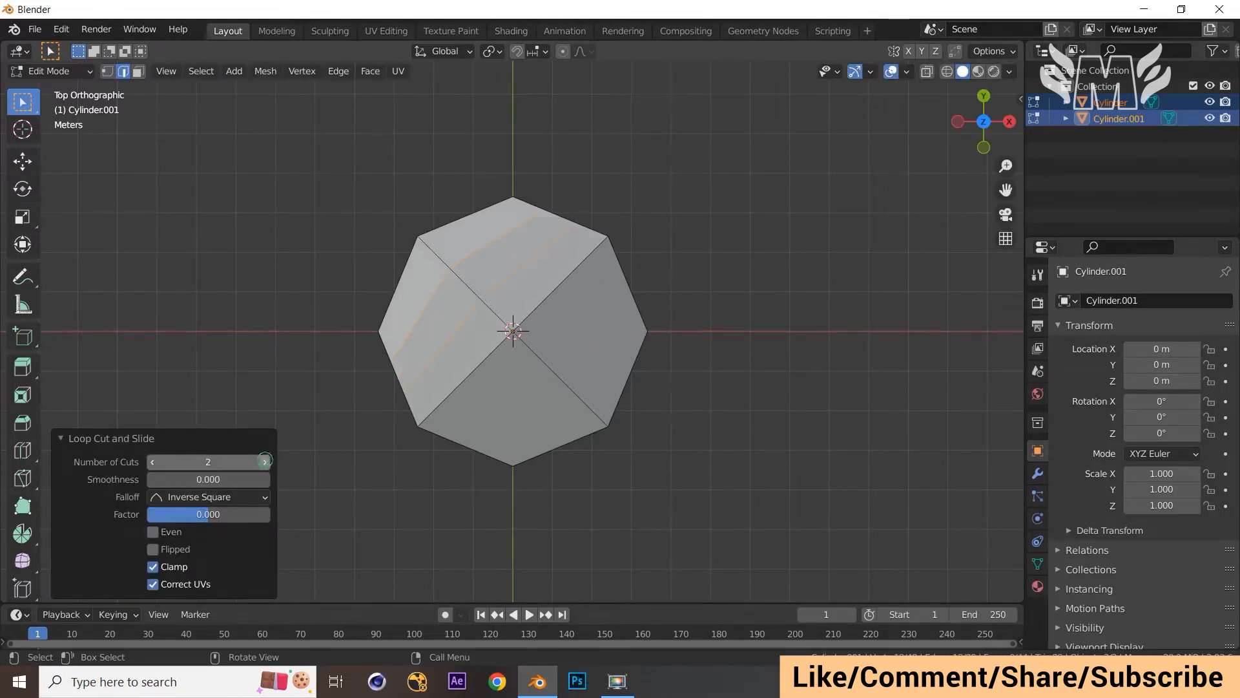
left_click(264, 460)
left_click(265, 460)
Step: Add four centred loop cuts across the opposite pair of roof slopes
key("ctrl+r")
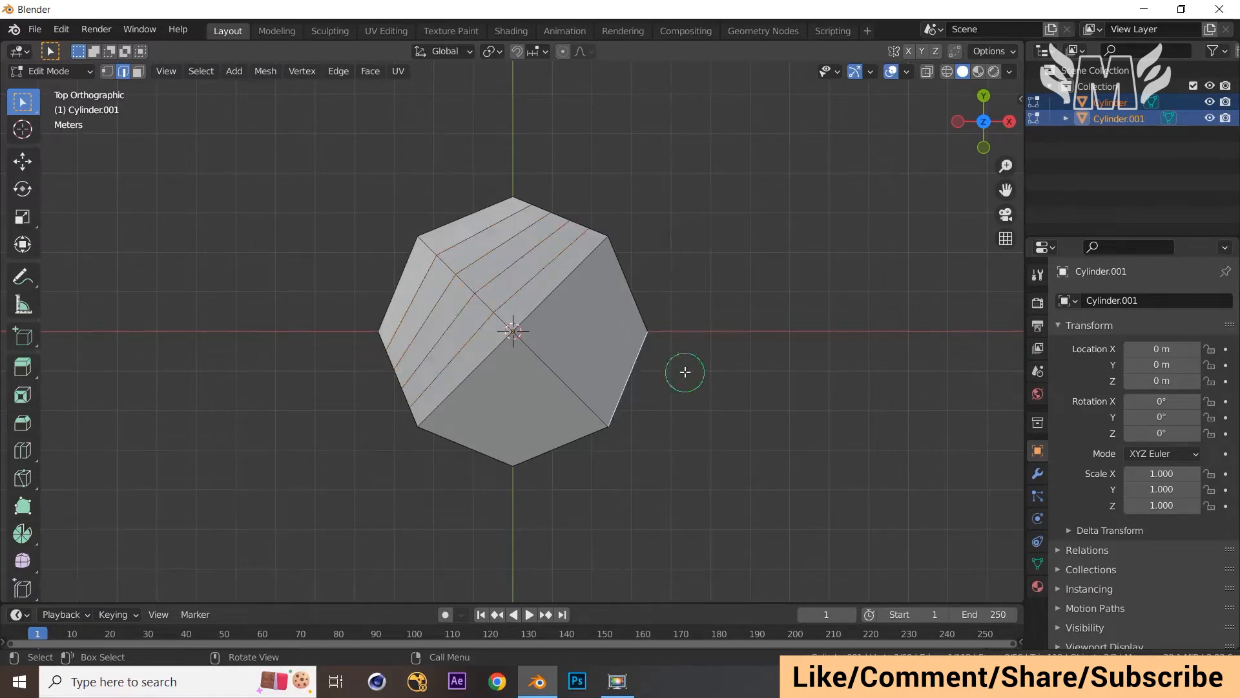
left_click(552, 383)
right_click(552, 383)
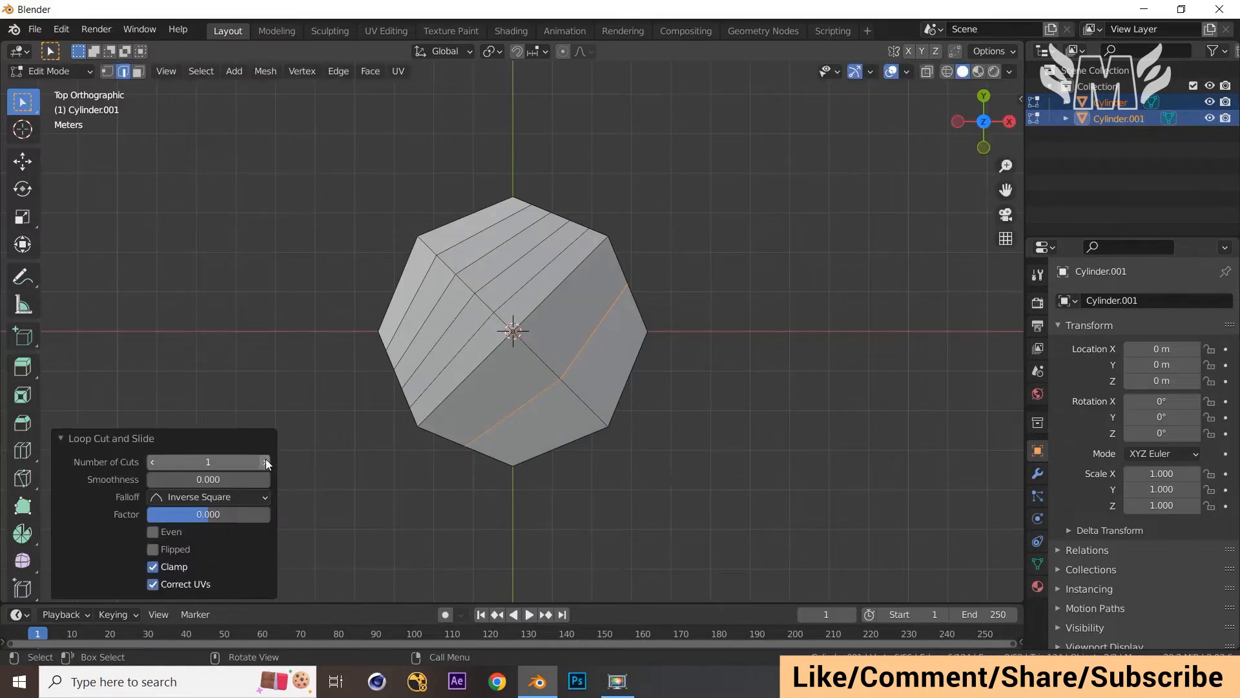
left_click(265, 466)
left_click(265, 466)
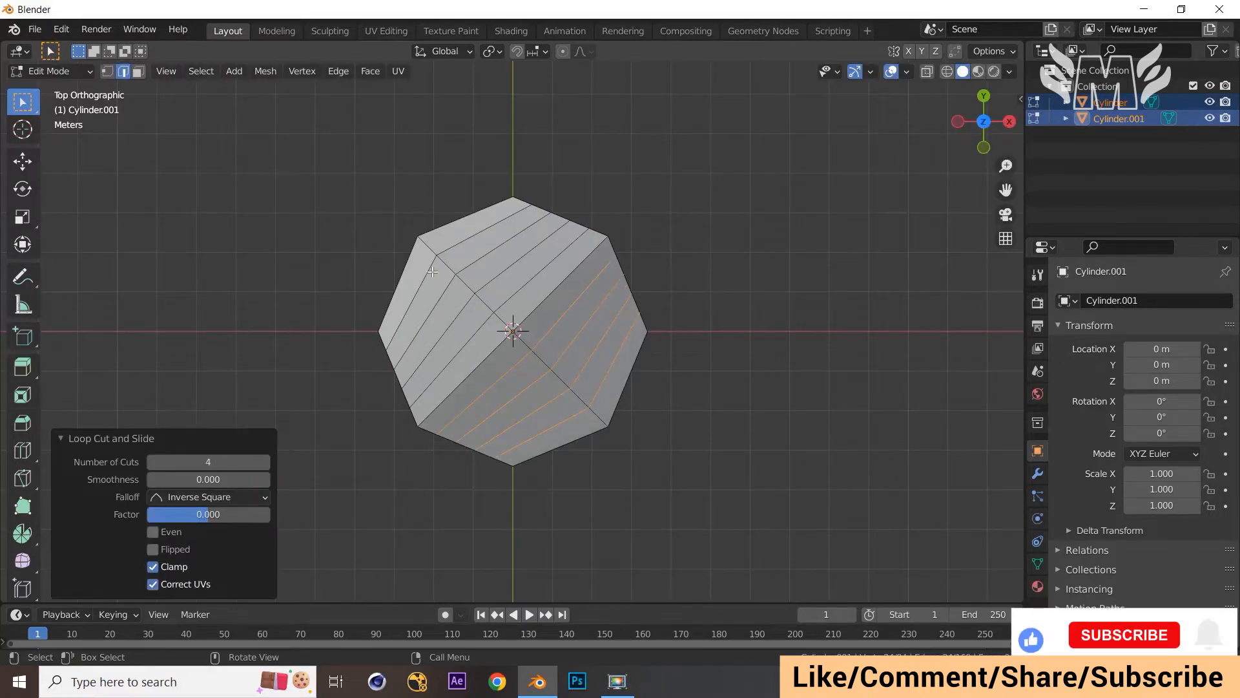
middle_click_drag(795, 436, 632, 332)
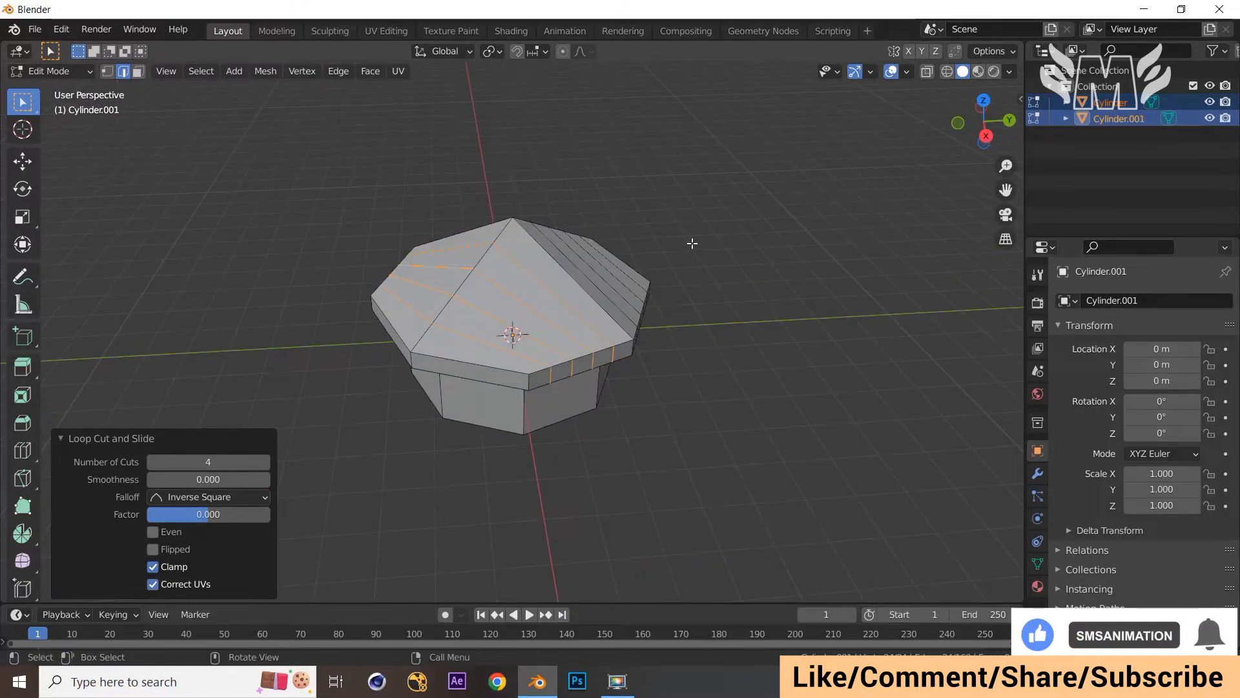
middle_click_drag(723, 284, 748, 310)
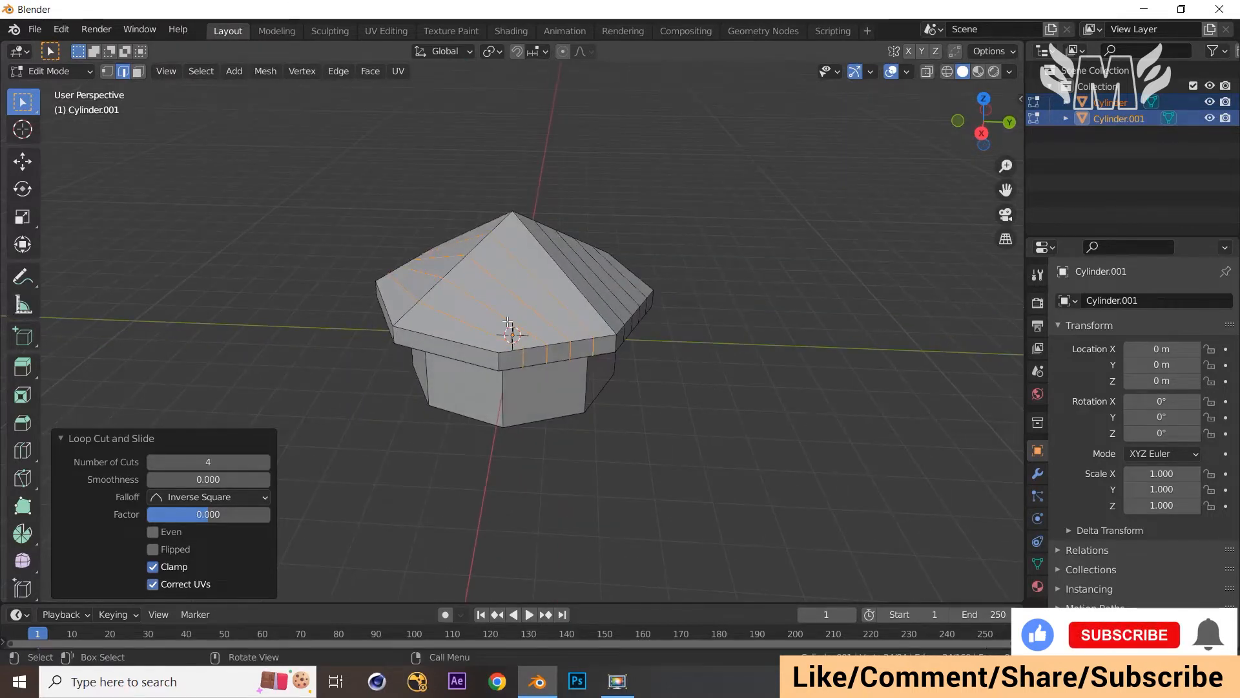
middle_click_drag(739, 316, 674, 399)
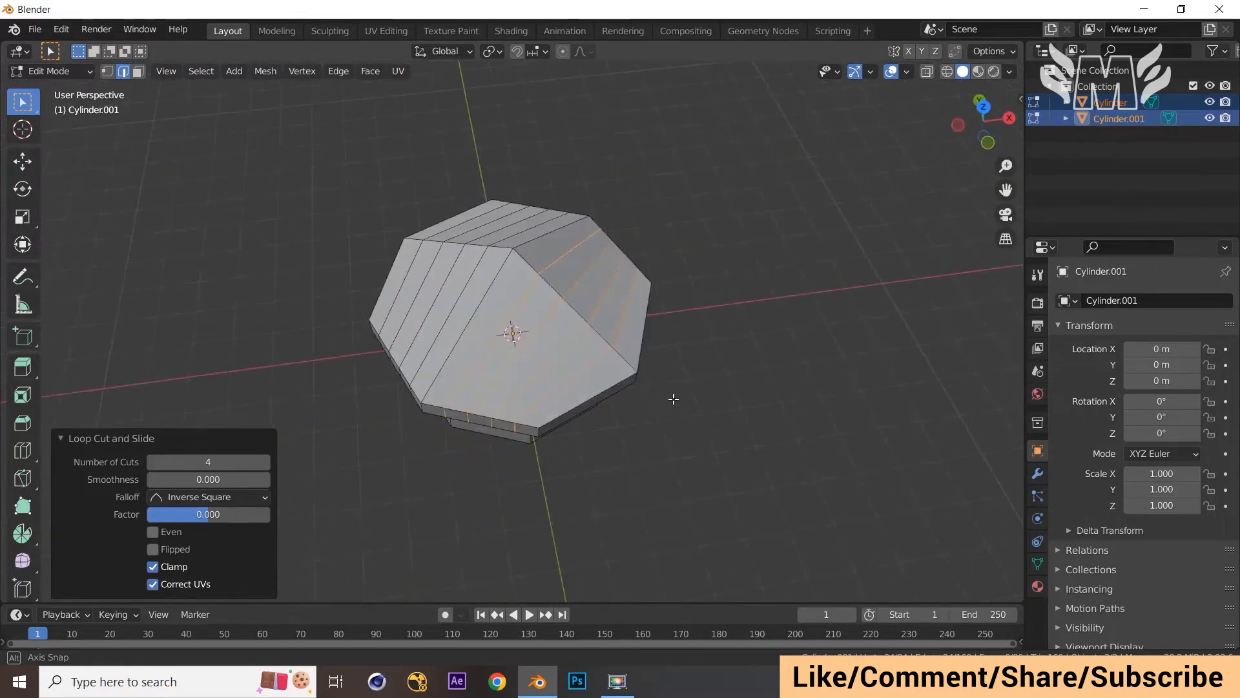
Step: In face mode, select all the sloped top faces of the roof by filling the region between two opposite edge strips
left_click(570, 391, "alt")
key("3")
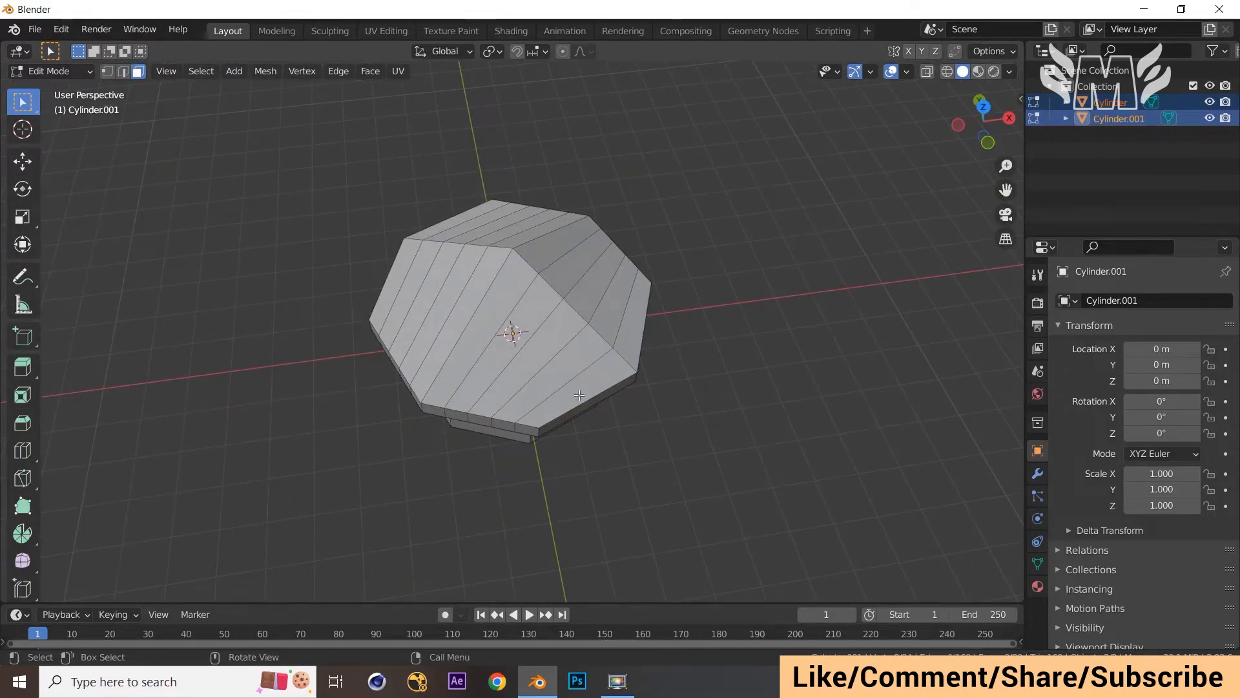
left_click(591, 393)
middle_click_drag(725, 385, 533, 211)
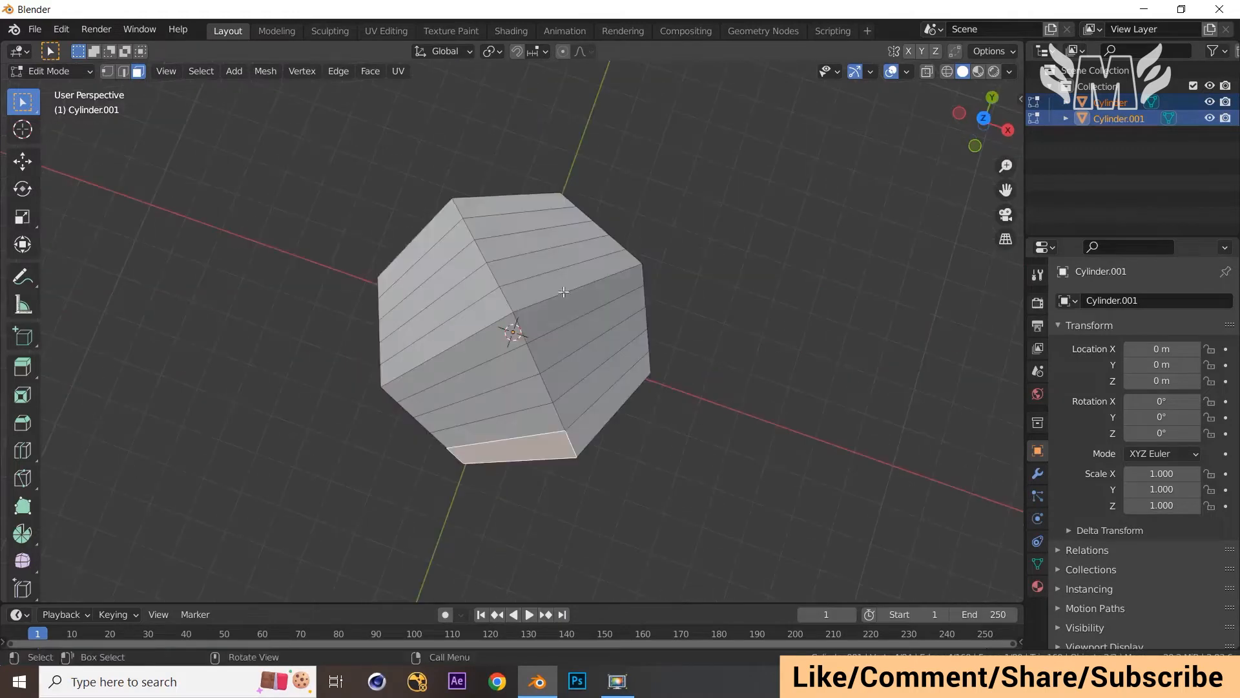
left_click(520, 201, "ctrl+shift")
middle_click_drag(722, 344, 718, 340)
middle_click_drag(615, 242, 667, 300)
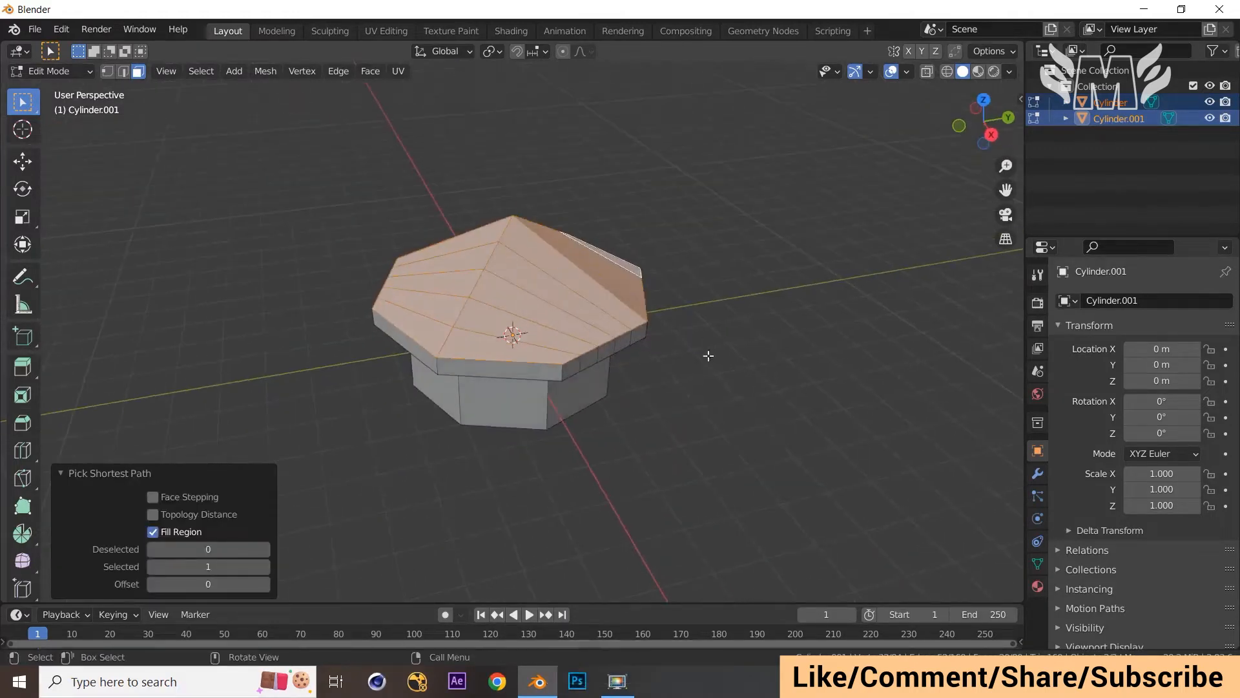
Step: Extrude the selected roof strips as individual faces with no offset and scale them to about 0.971
key("alt+e")
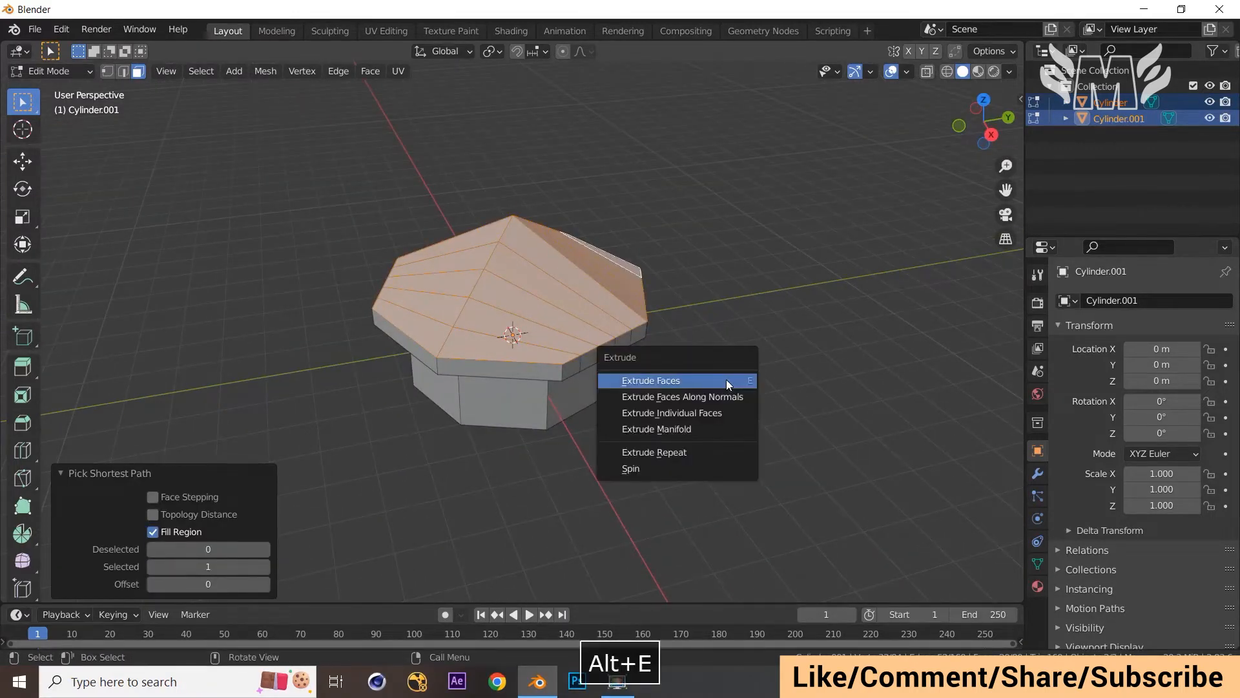
left_click(719, 415)
key("Escape")
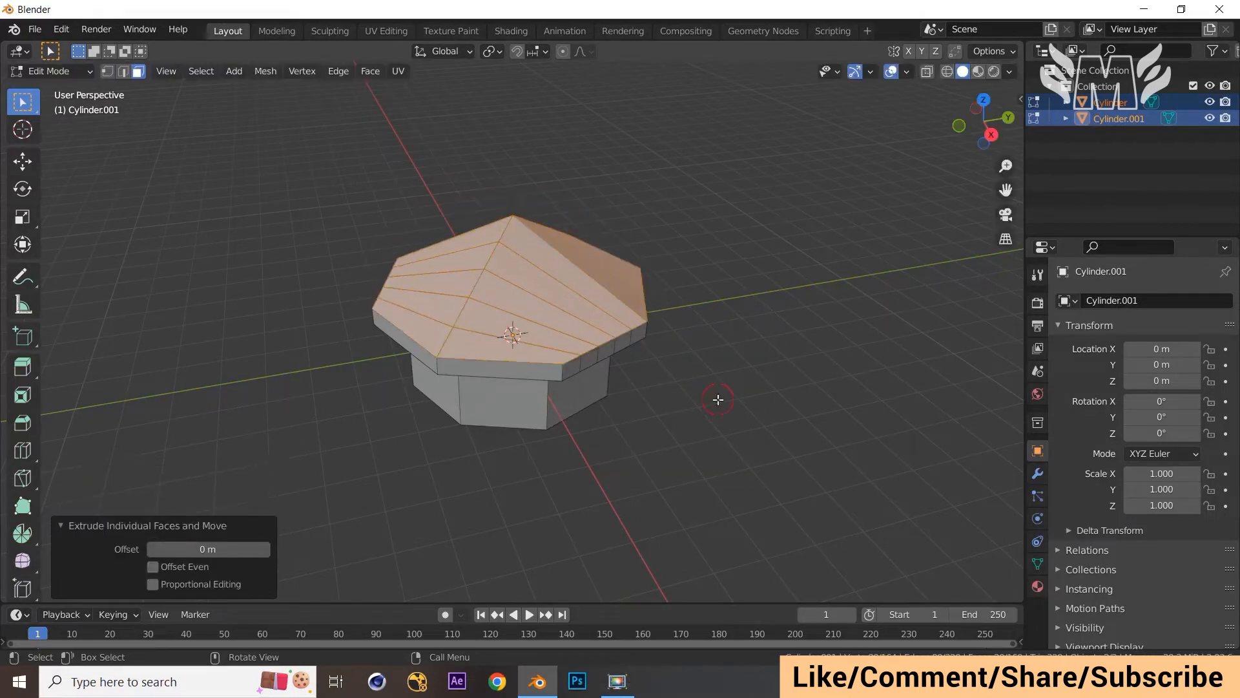
key("s")
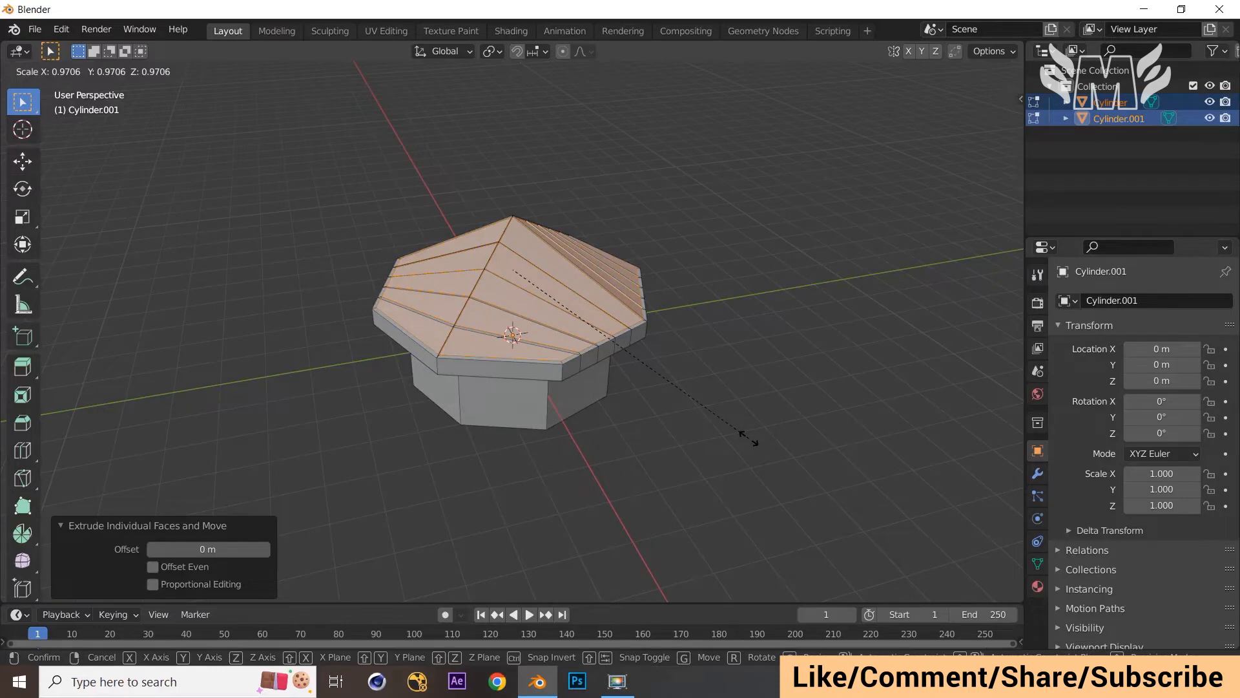
left_click(749, 438)
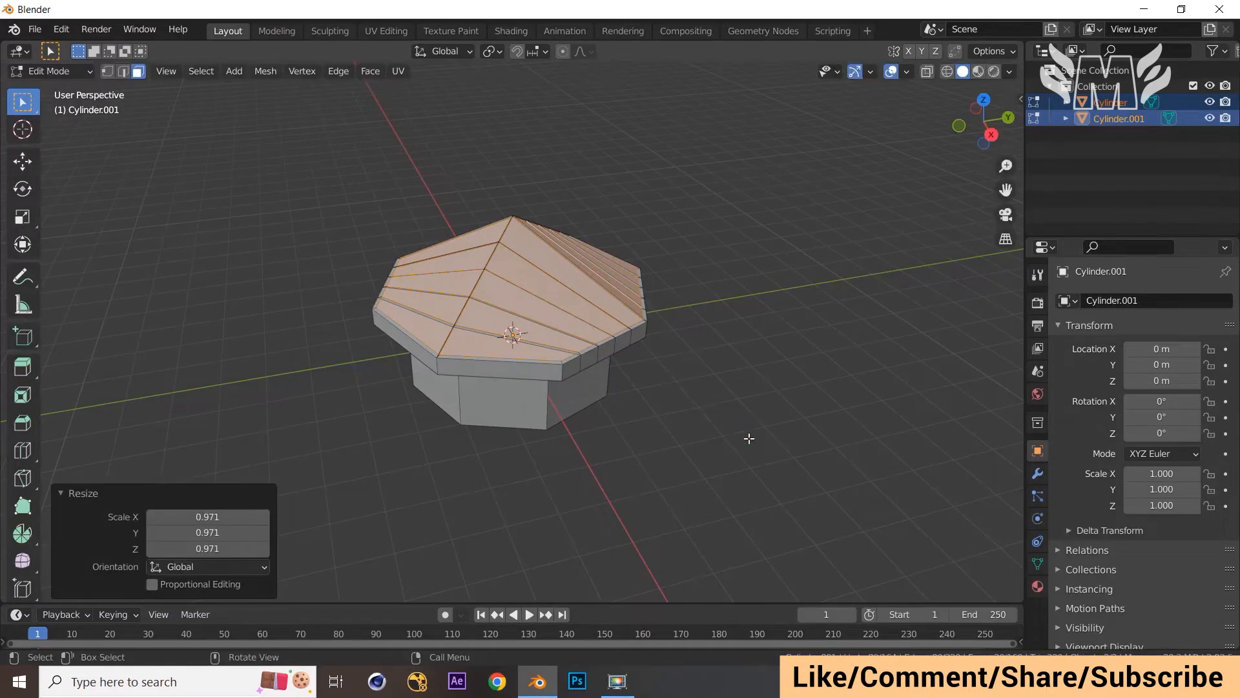
Step: Scale the selected roof strips to about 0.999 in X and Y only, leaving Z locked
middle_click_drag(749, 438, 789, 545)
key("KP_1")
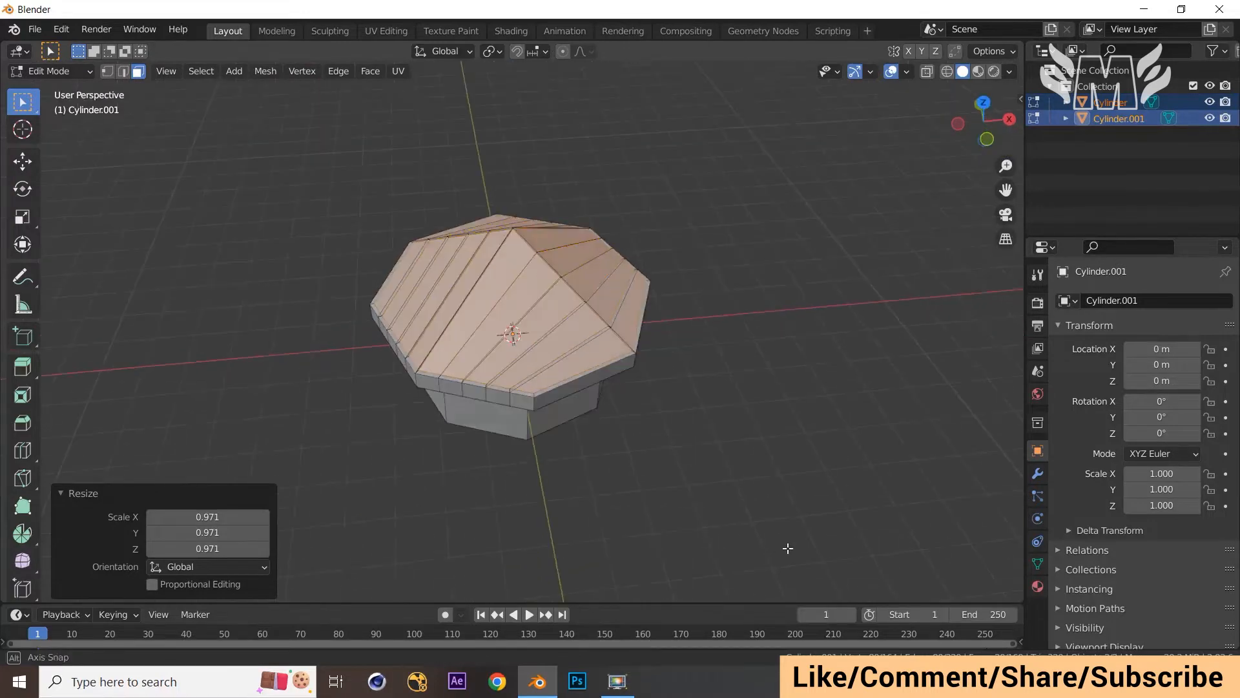
key("s")
key("shift+z")
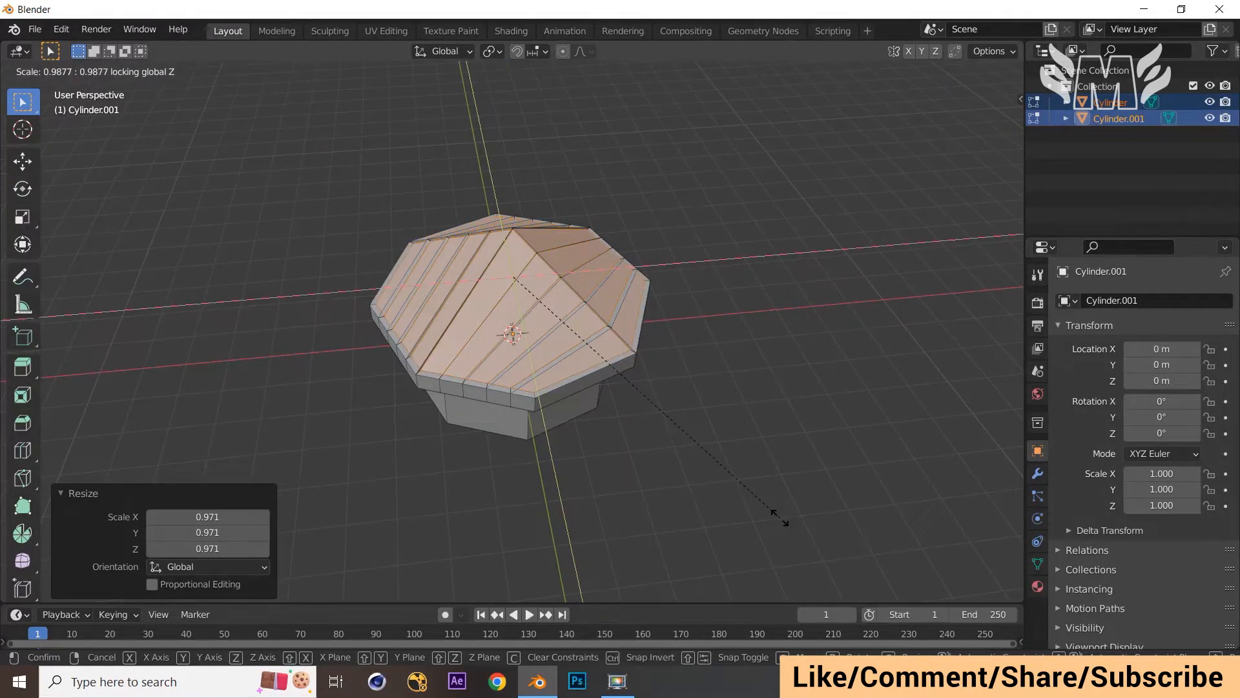
left_click(783, 520)
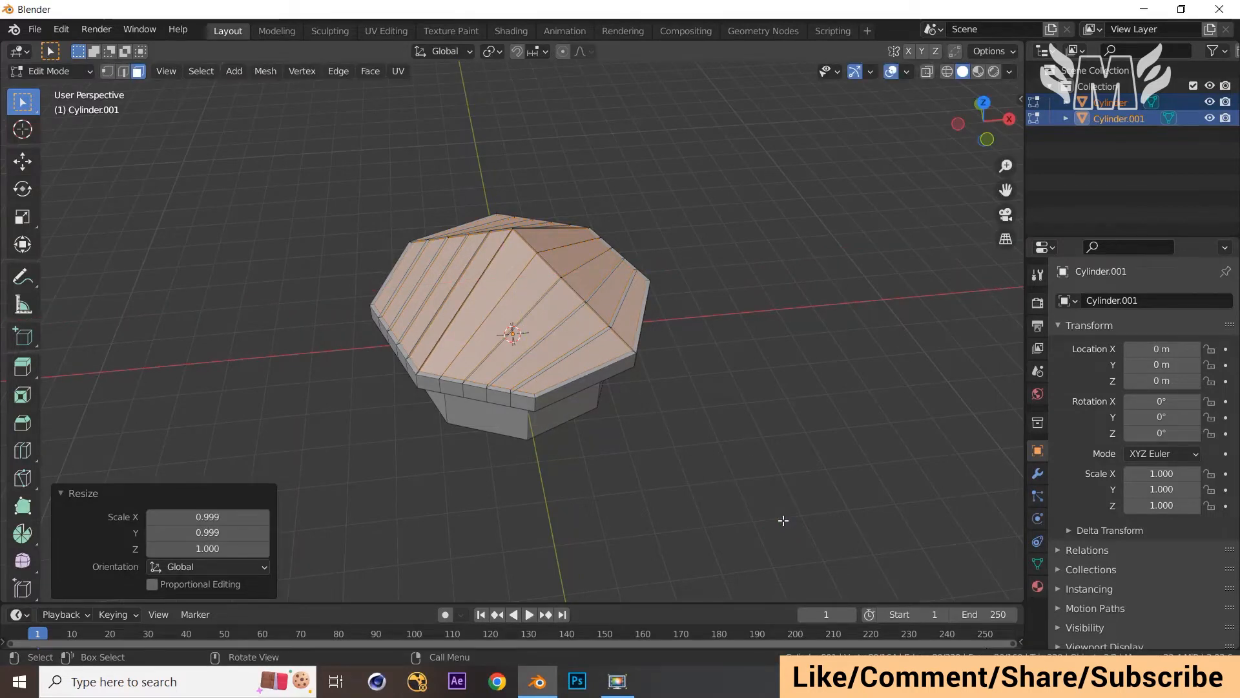
Step: Extrude the selected roof strips outward as individual faces by about 0.0915 m to form raised planks
key("alt+e")
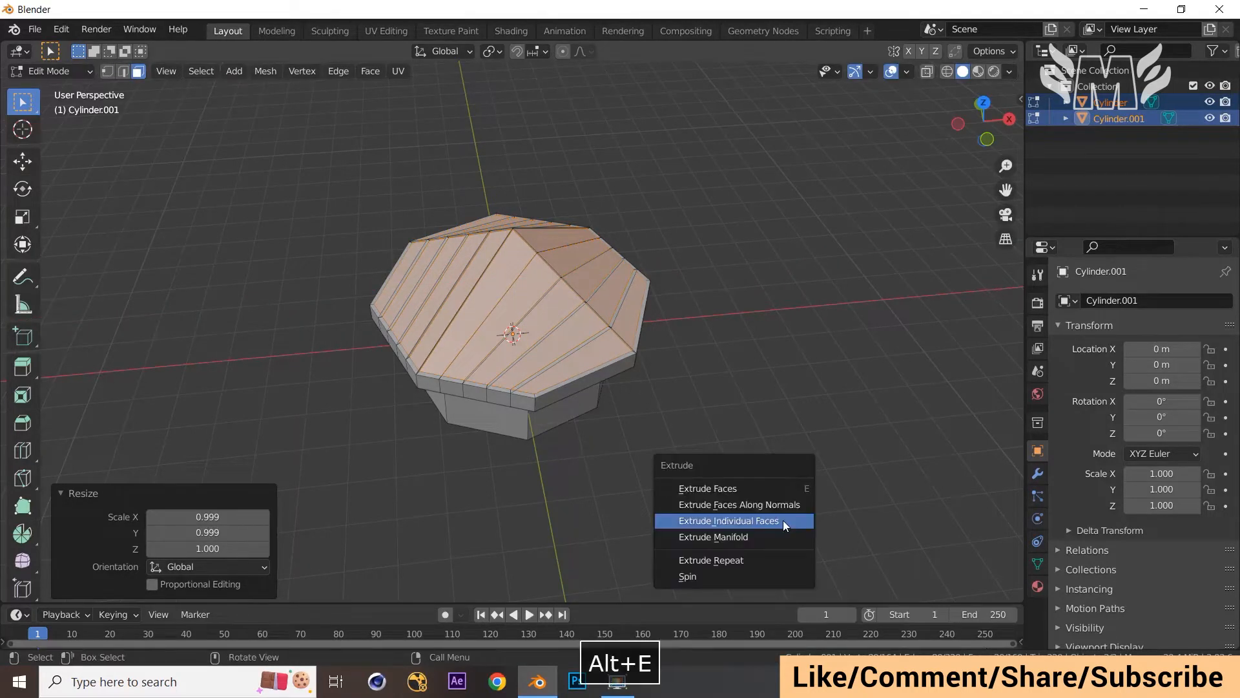
left_click(783, 521)
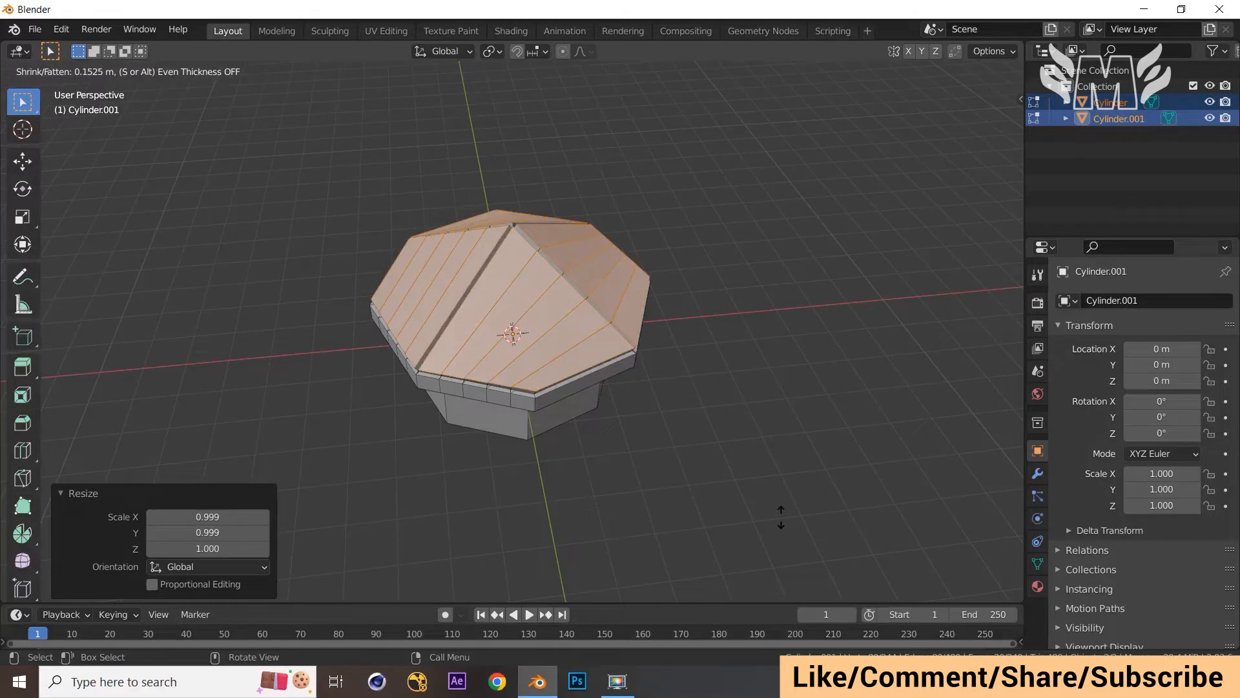
left_click(775, 515)
middle_click_drag(776, 515, 788, 442)
scroll(656, 314, "up", 2)
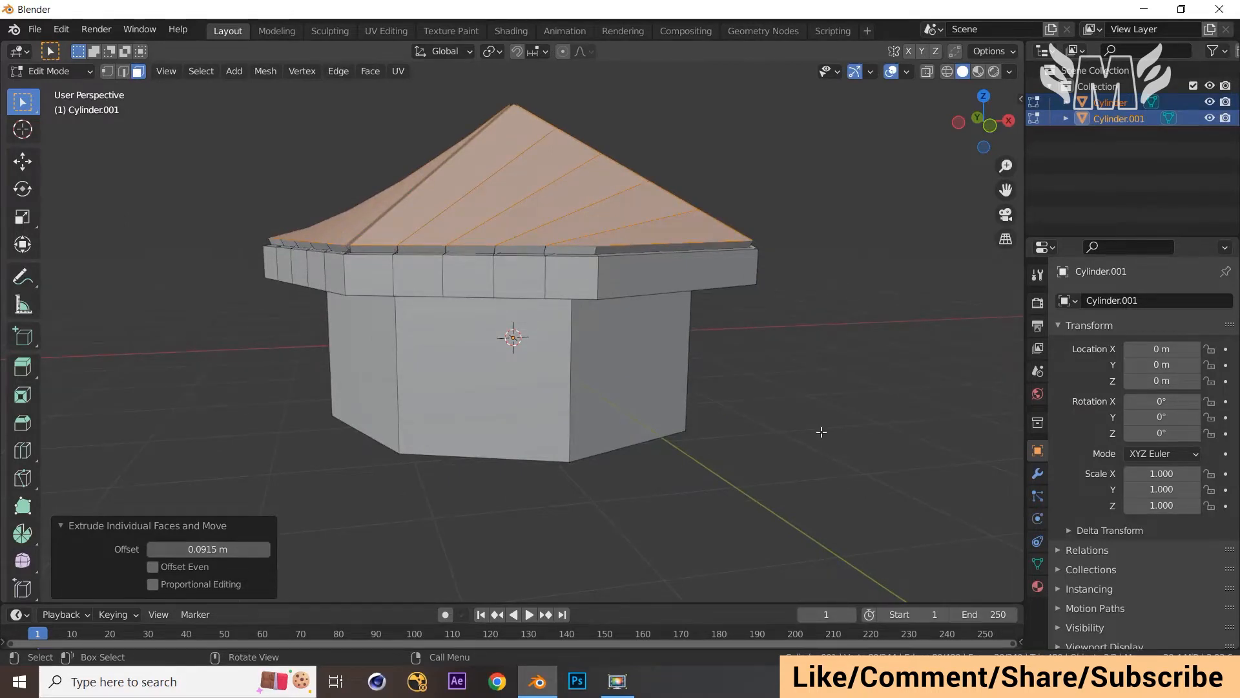
key("s")
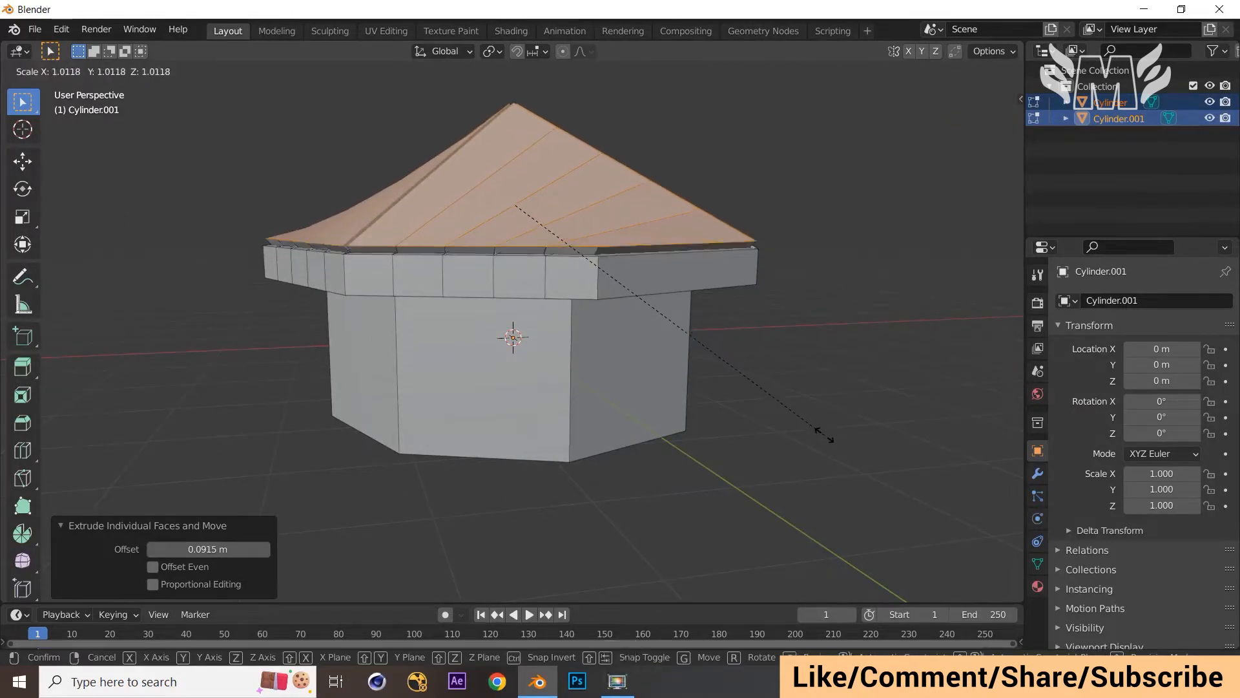
left_click(819, 429)
middle_click_drag(820, 430, 803, 463)
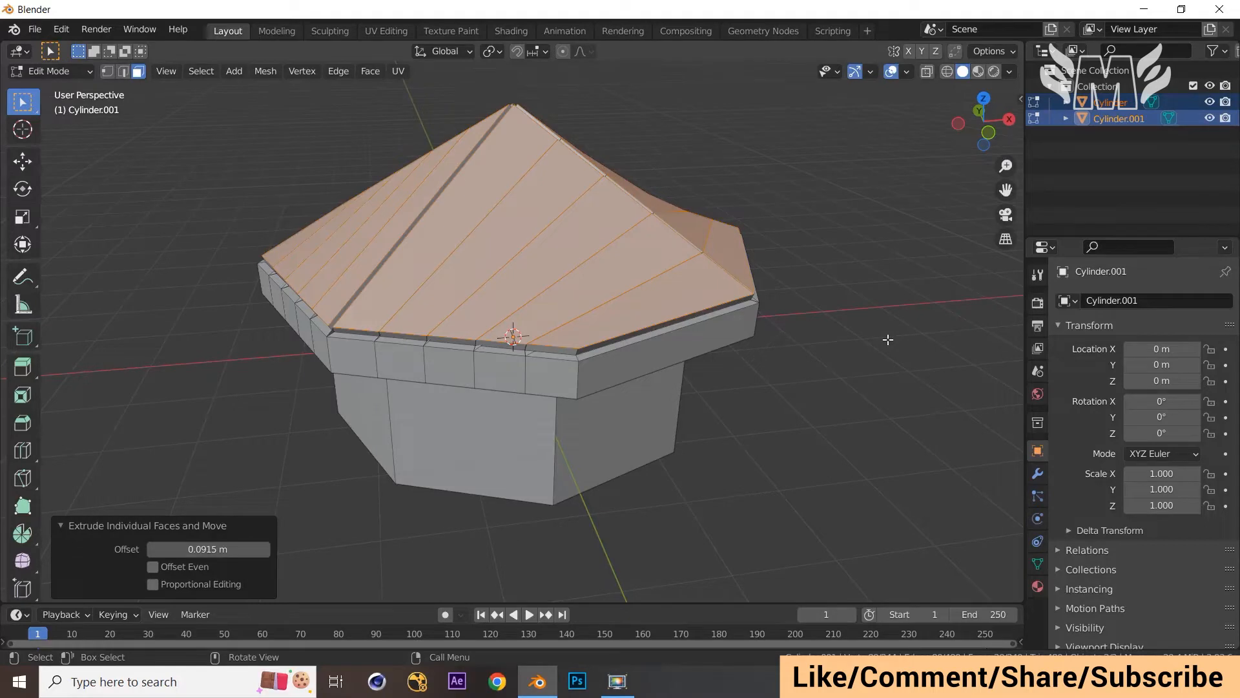
Step: Set the pivot point to Individual Origins, scale down the raised roof strips to leave gaps between them, and return to Object Mode
key("period")
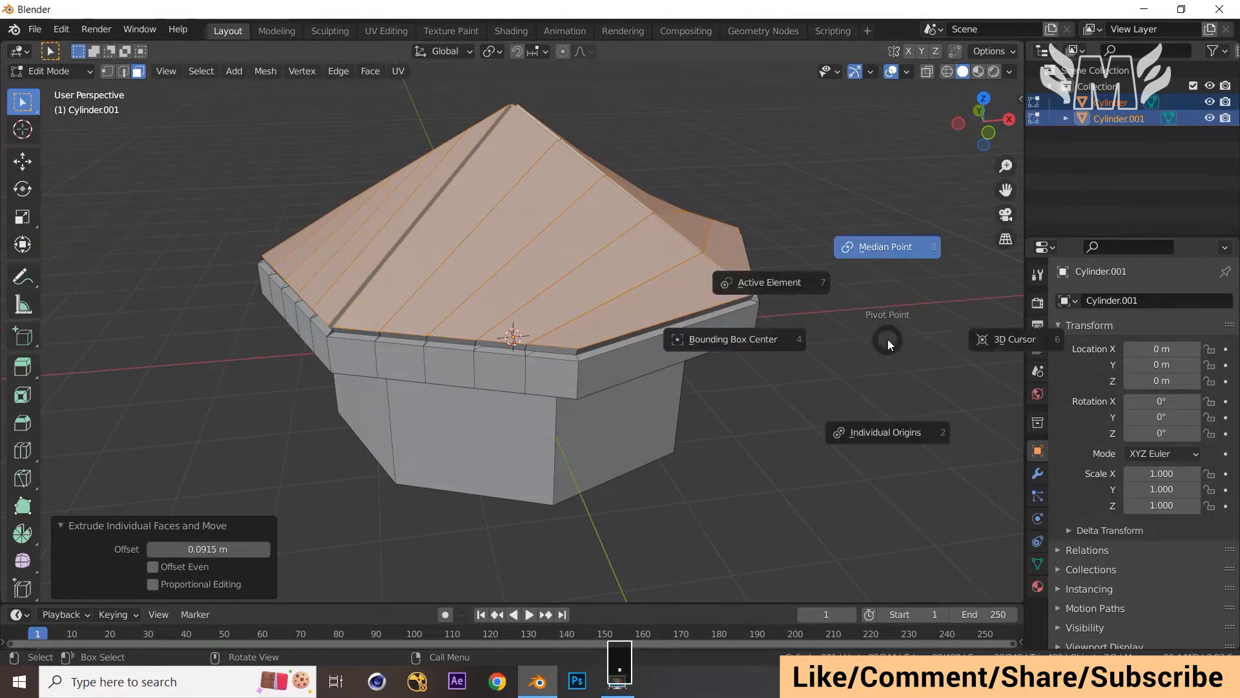
left_click(886, 428)
key("s")
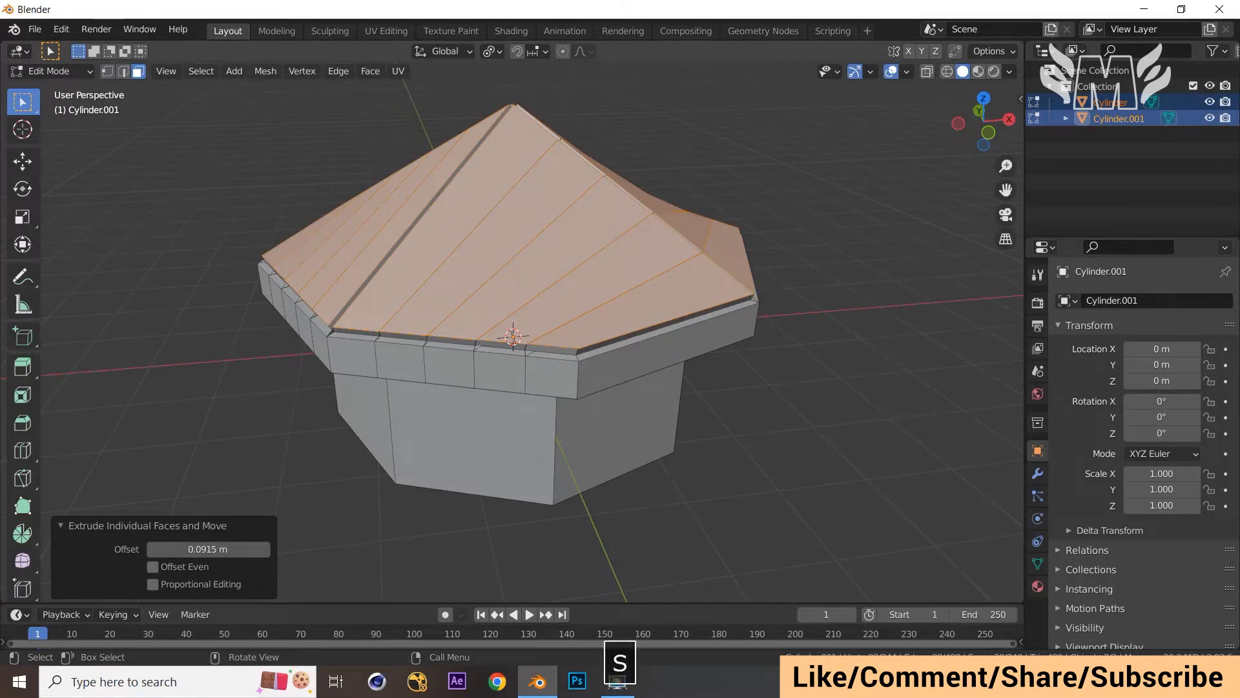
left_click(870, 411)
middle_click_drag(867, 409, 858, 378)
key("Tab")
scroll(823, 392, "up", 3)
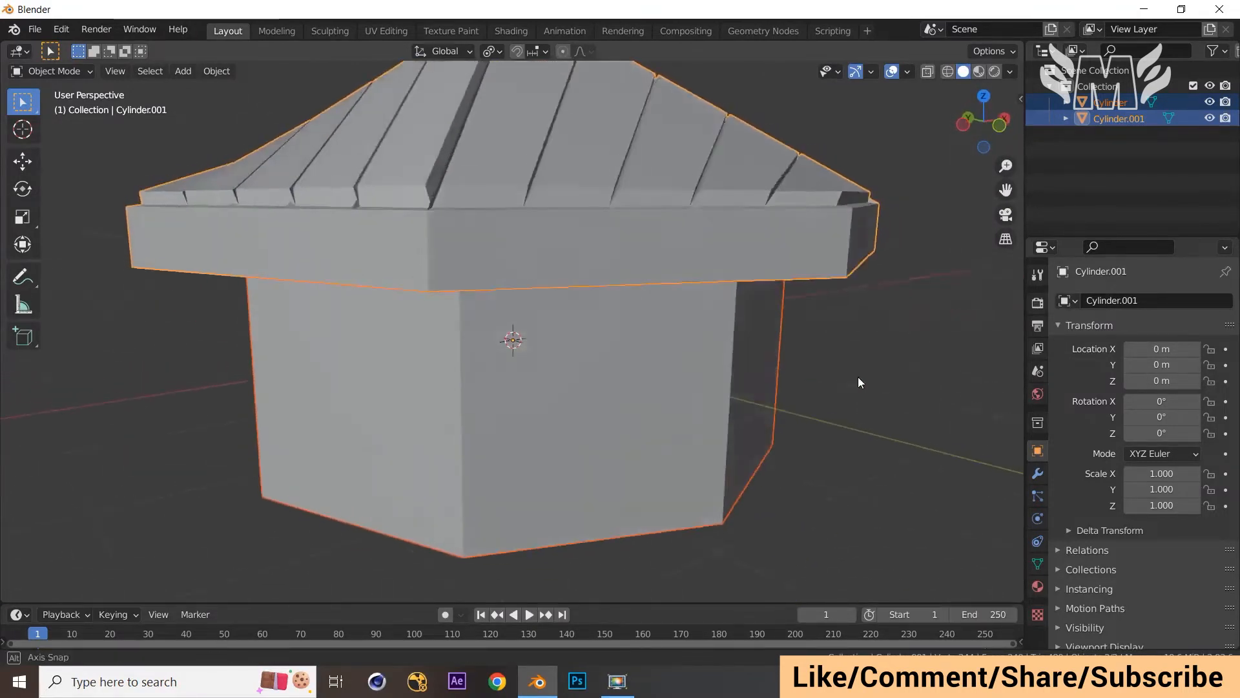
scroll(858, 377, "down", 4)
middle_click_drag(735, 396, 812, 402)
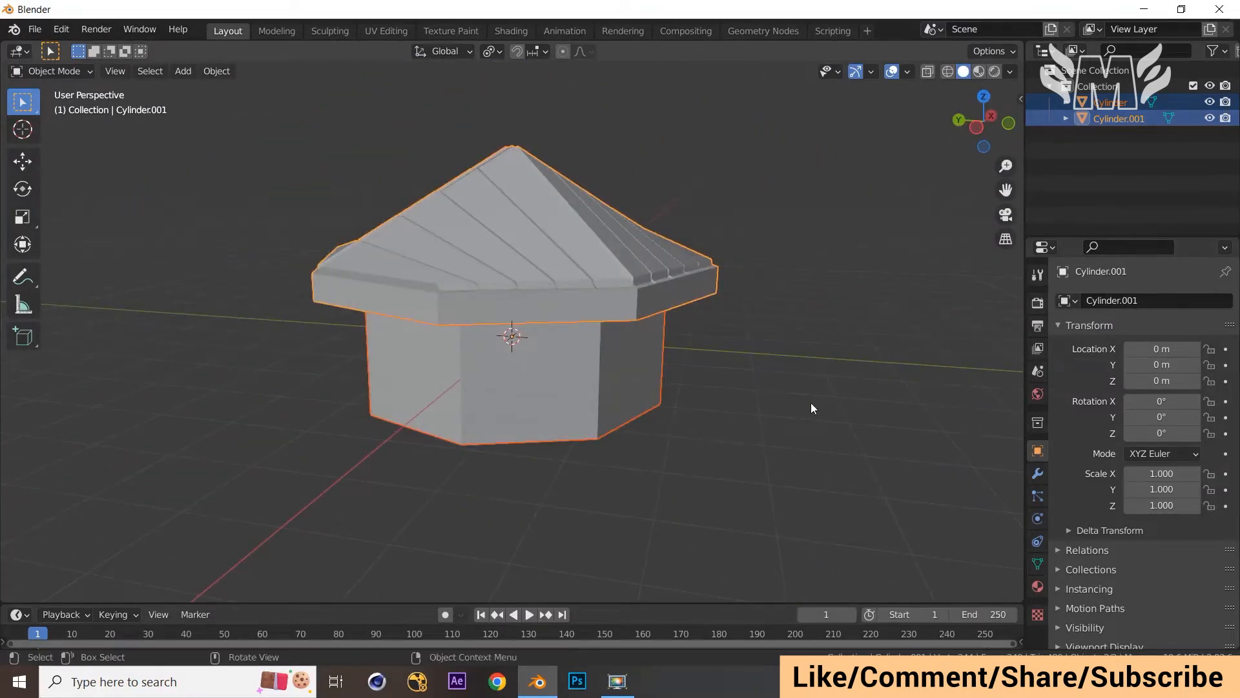
Step: Switch to the front orthographic view and select only the wall cylinder below the roof
key("KP_1")
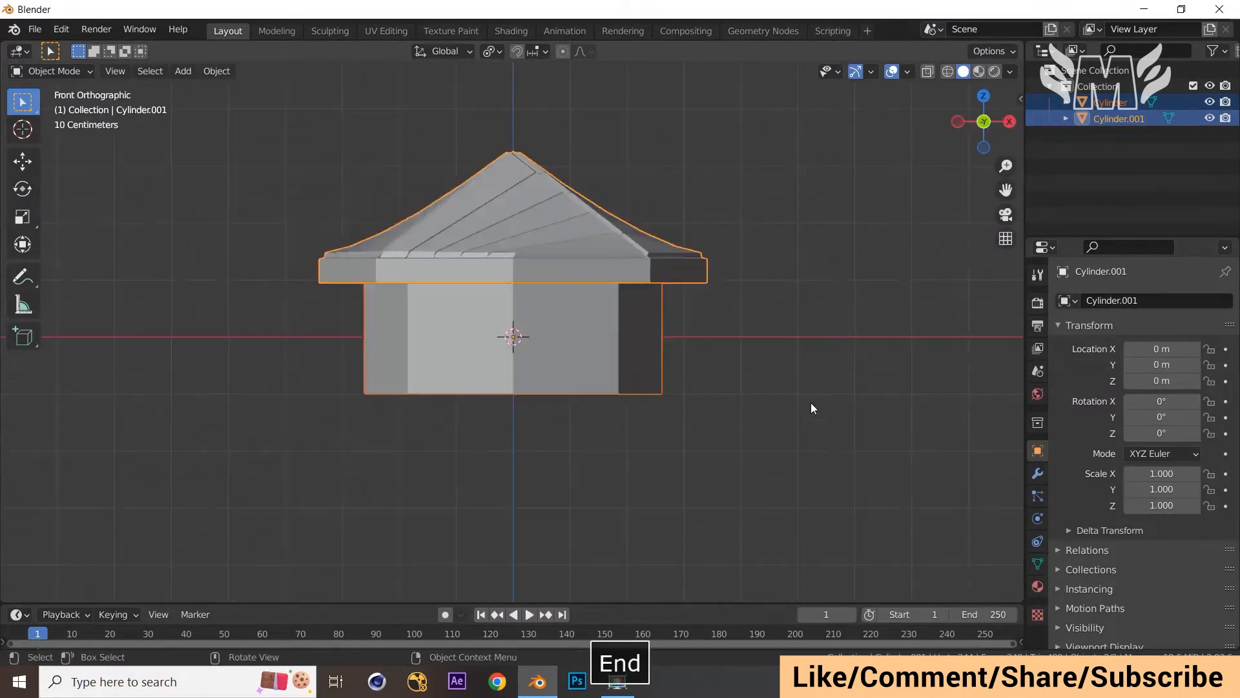
left_click(595, 373)
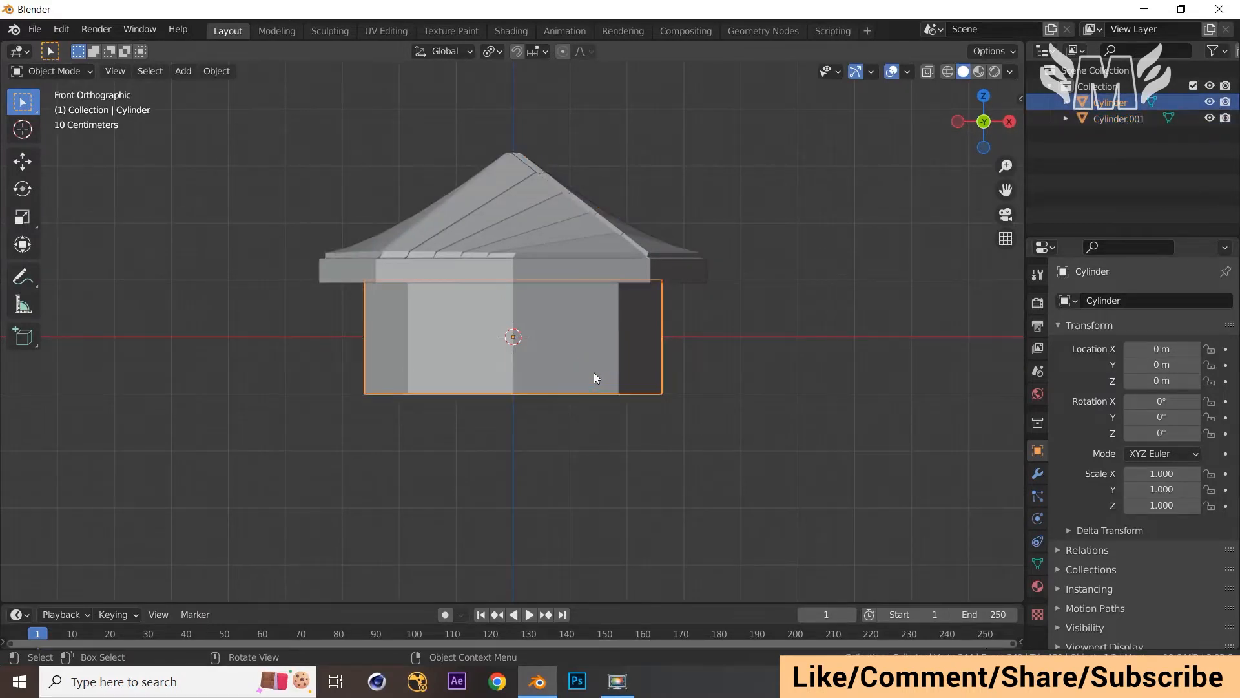
key("r")
key("z")
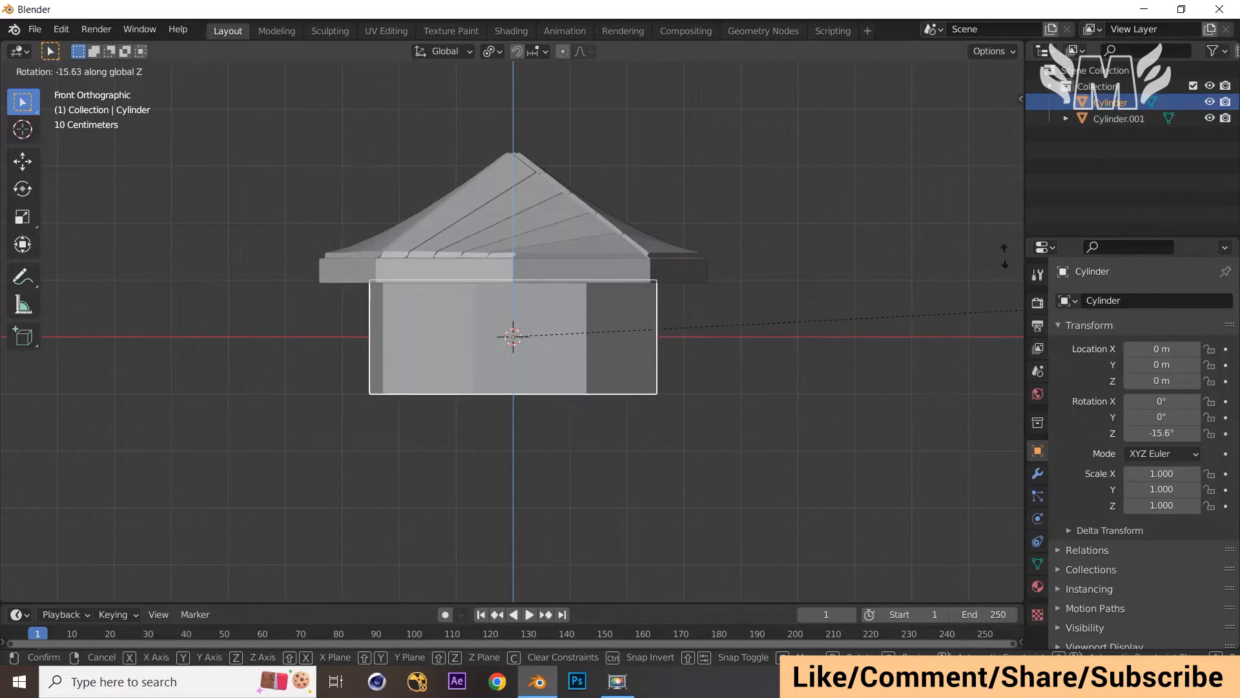
key("Escape")
Step: Rotate the wall cylinder about the Z axis by about -21.2° so that one flat wall faces the front
key("r")
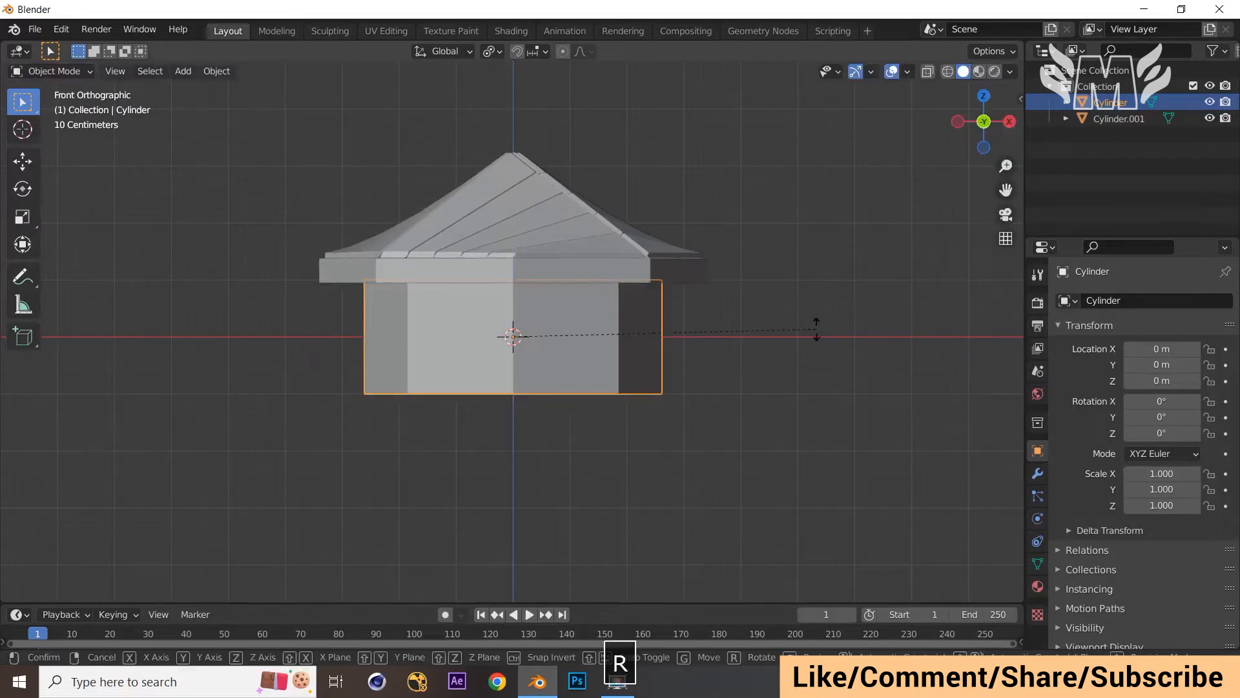
key("z")
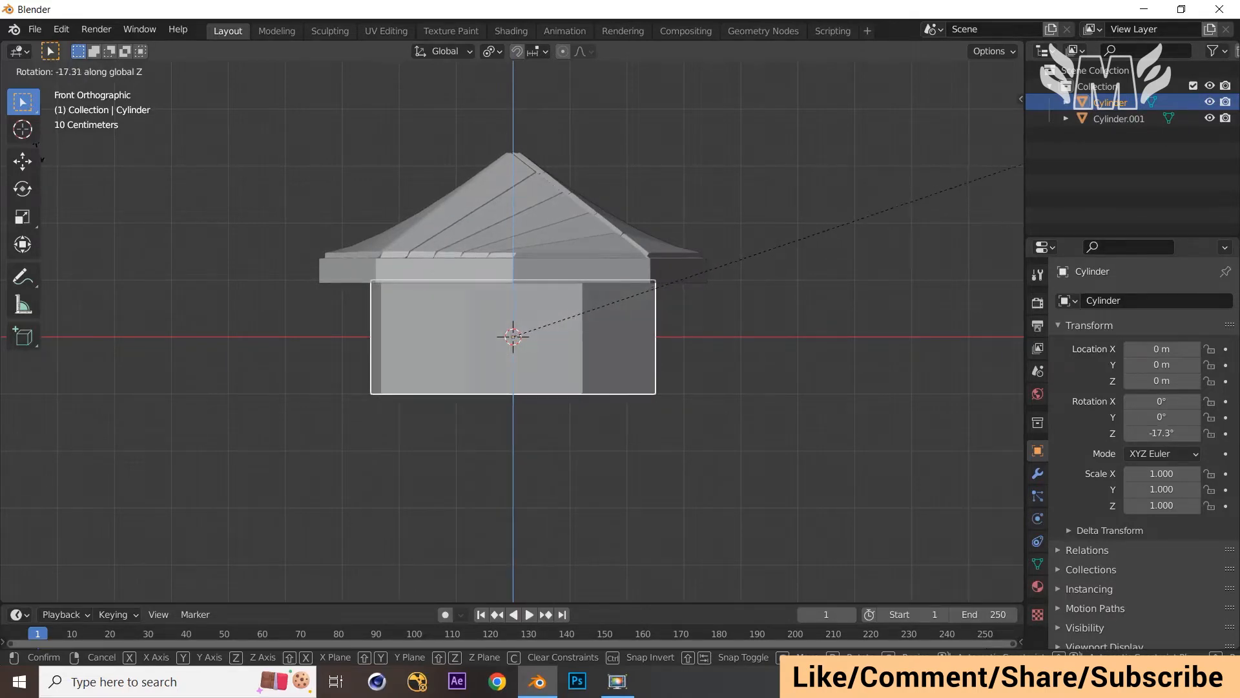
left_click(881, 185)
middle_click_drag(863, 216, 673, 368)
key("KP_1")
middle_click_drag(523, 412, 629, 382)
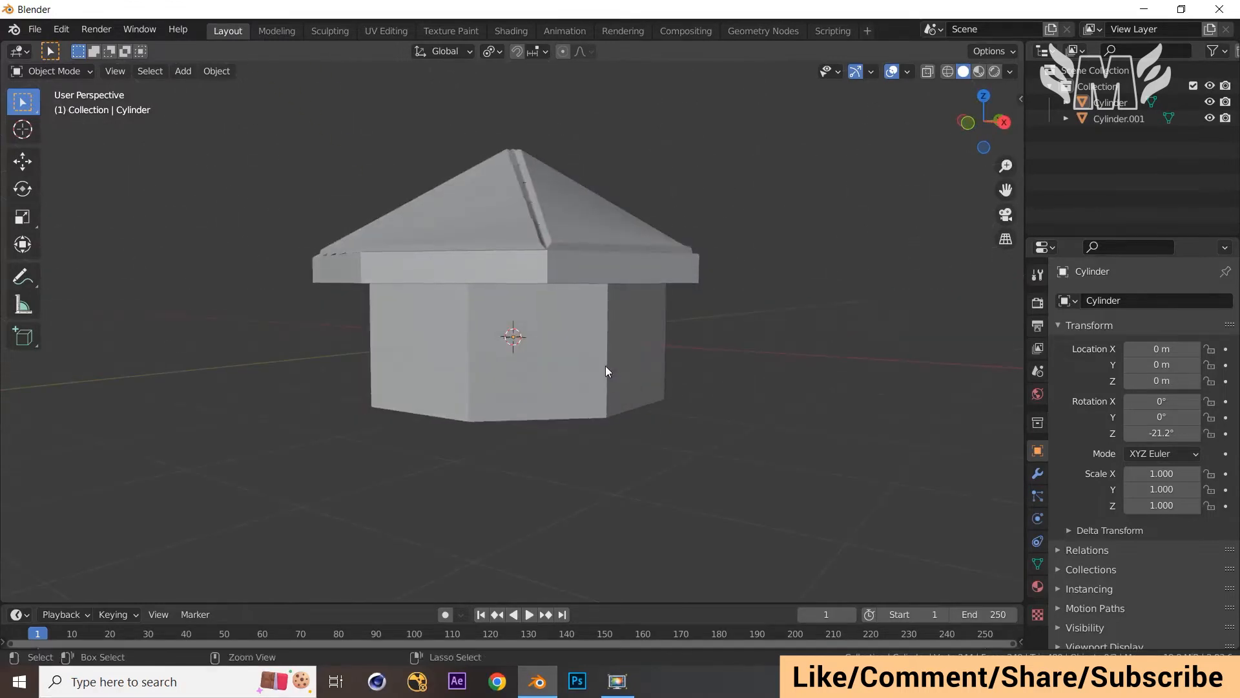
Step: In Edit Mode, add one horizontal loop cut to the wall cylinder near its base, at a slide factor of about 0.781
left_click(606, 366)
key("Tab")
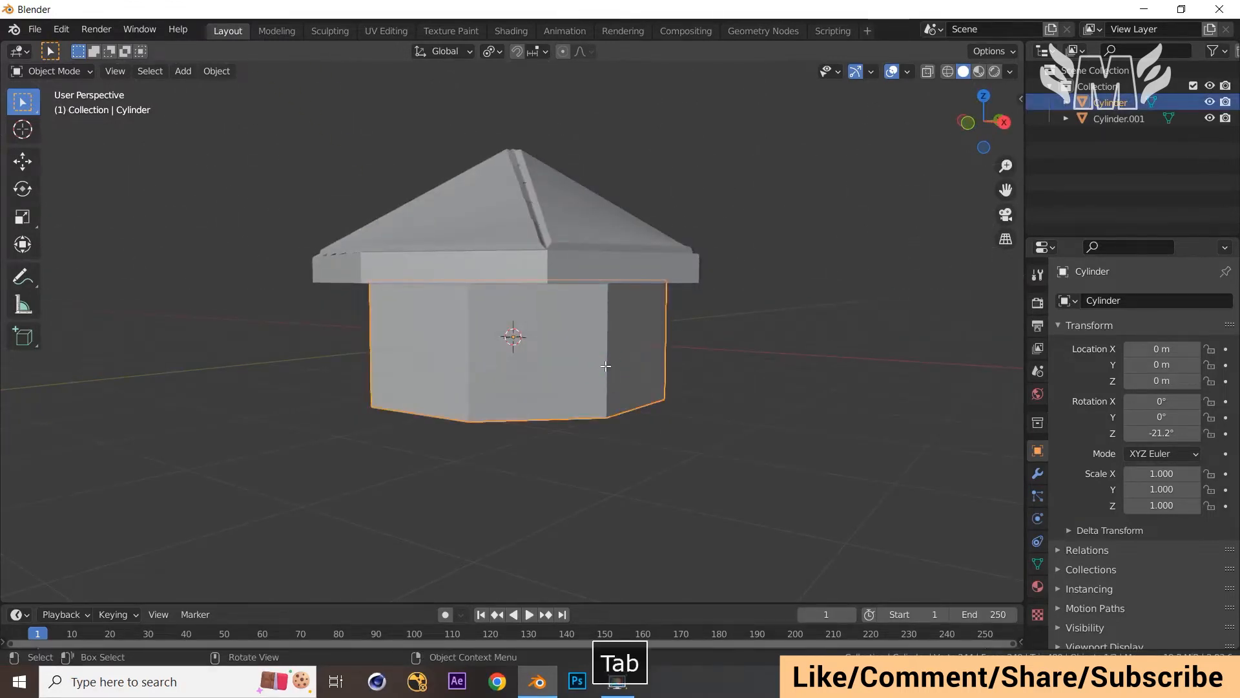
key("ctrl+r")
left_click(606, 362)
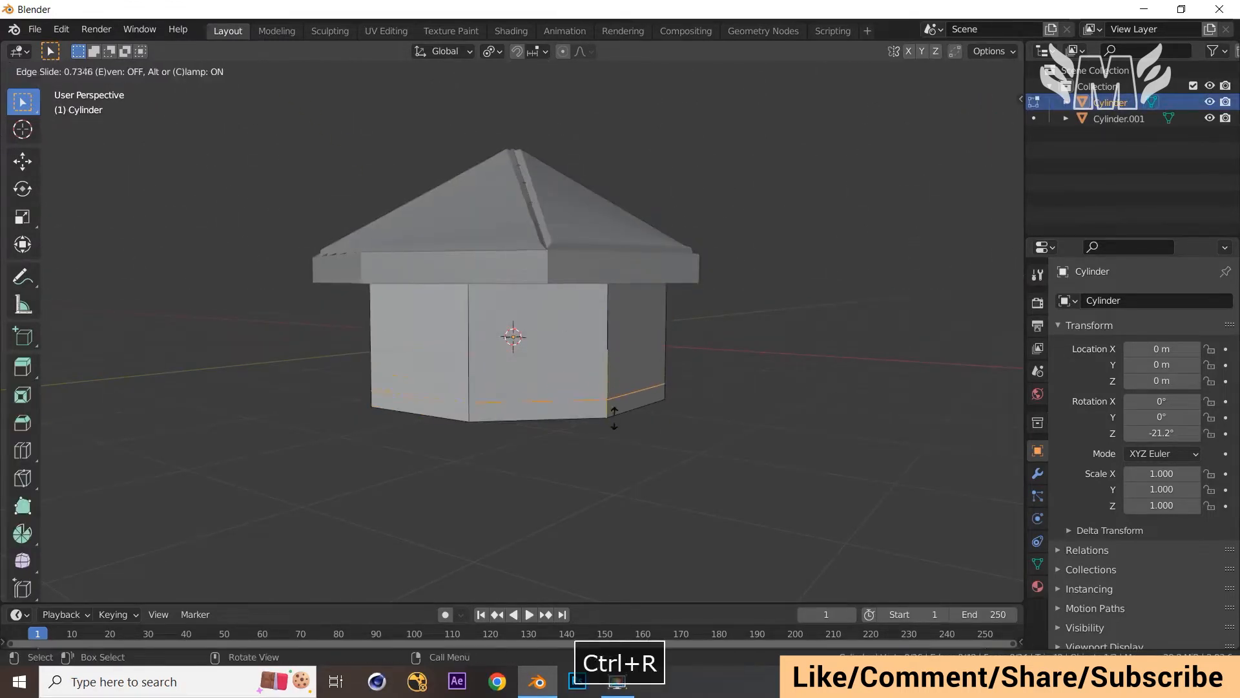
left_click(616, 419)
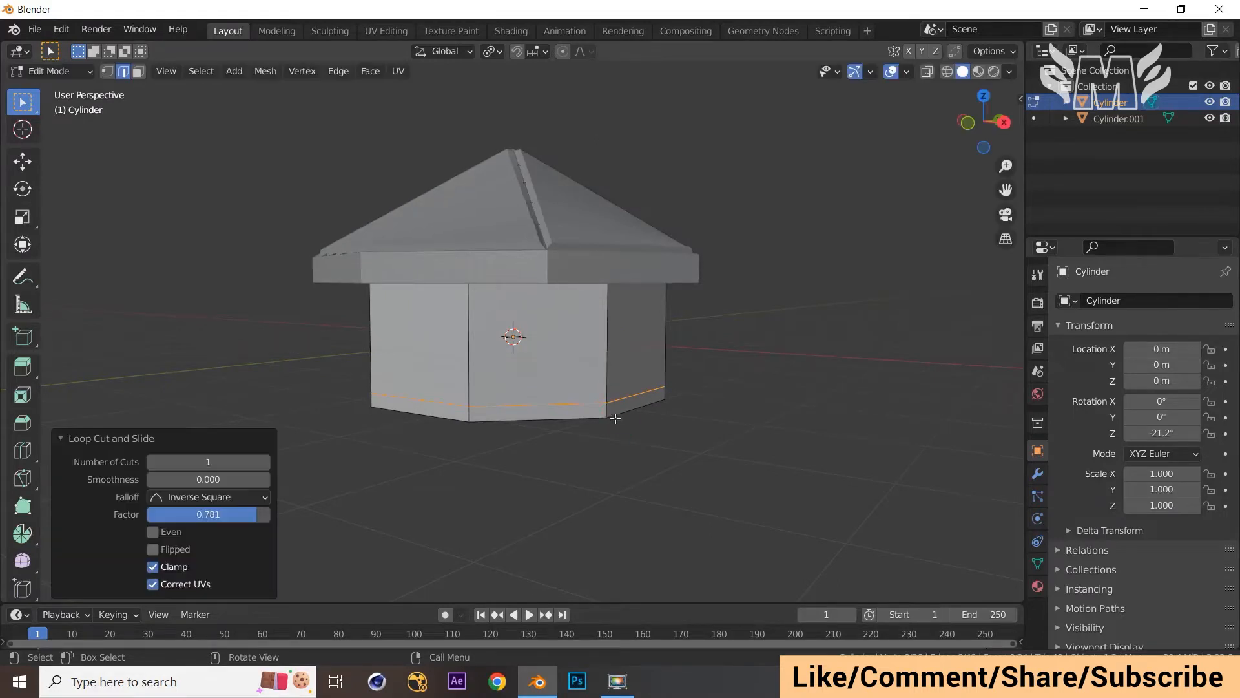
Step: Select the band of faces around the base and extrude it outward along normals into a wide ledge, leaving nothing selected
key("3")
left_click(633, 432, "alt")
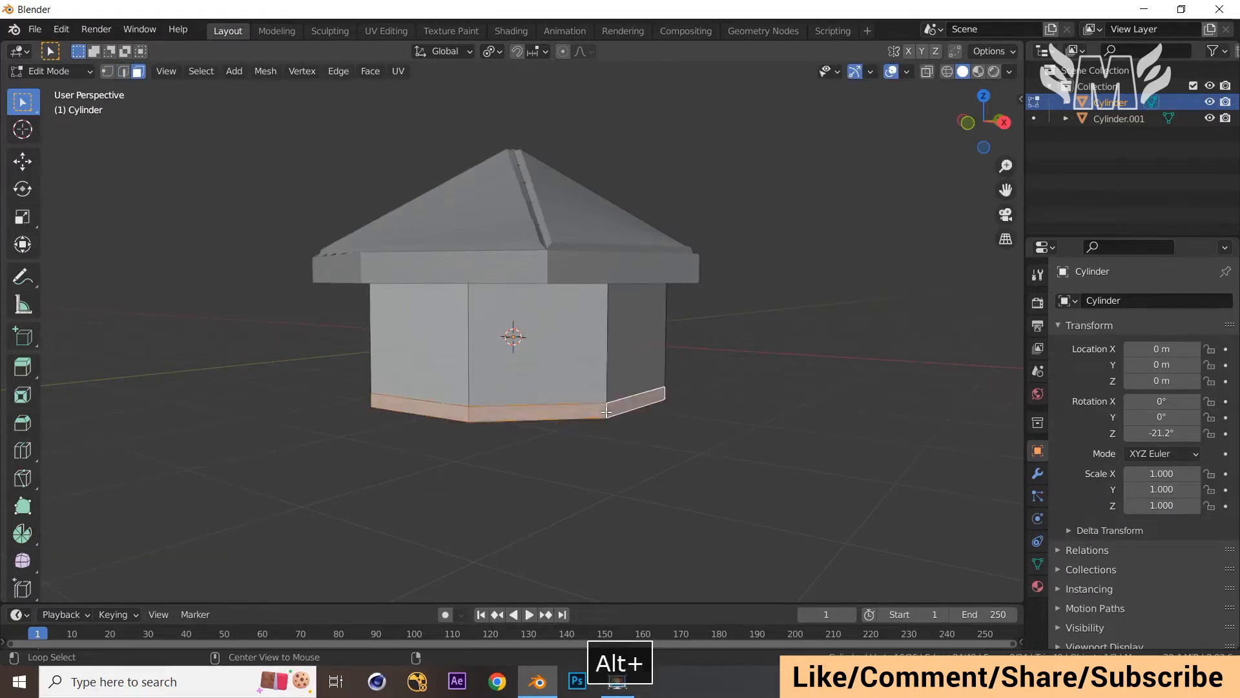
middle_click_drag(633, 431, 698, 443)
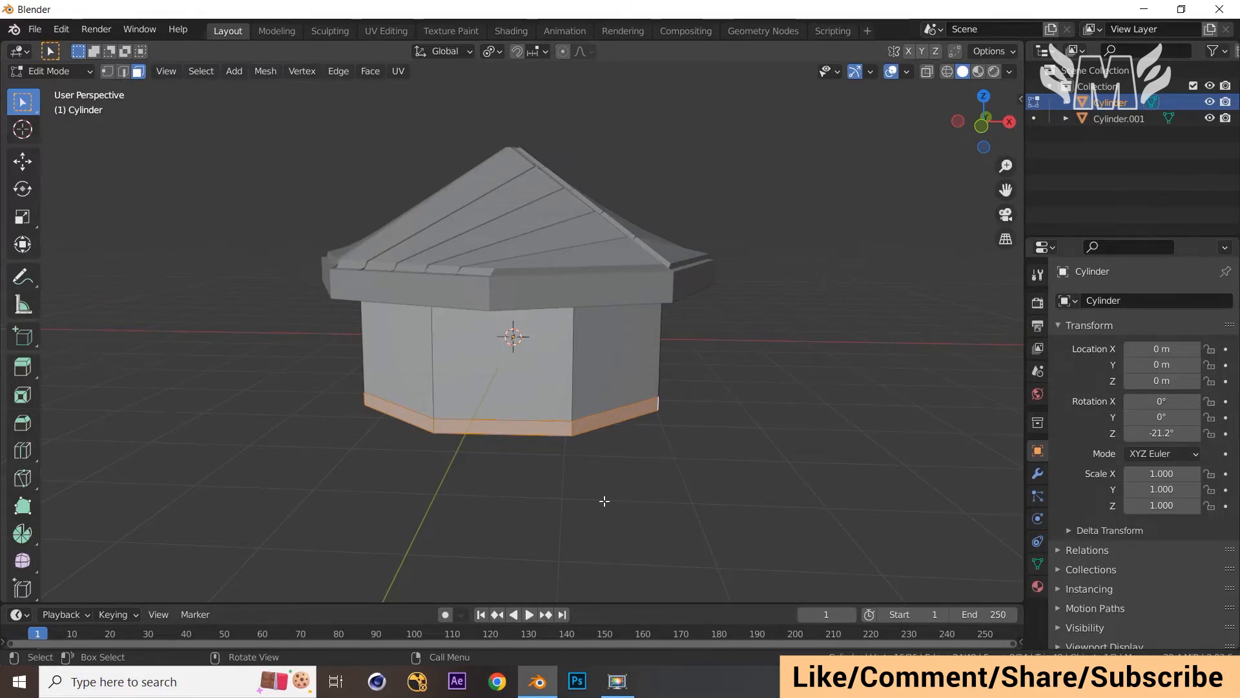
middle_click_drag(736, 506, 721, 486)
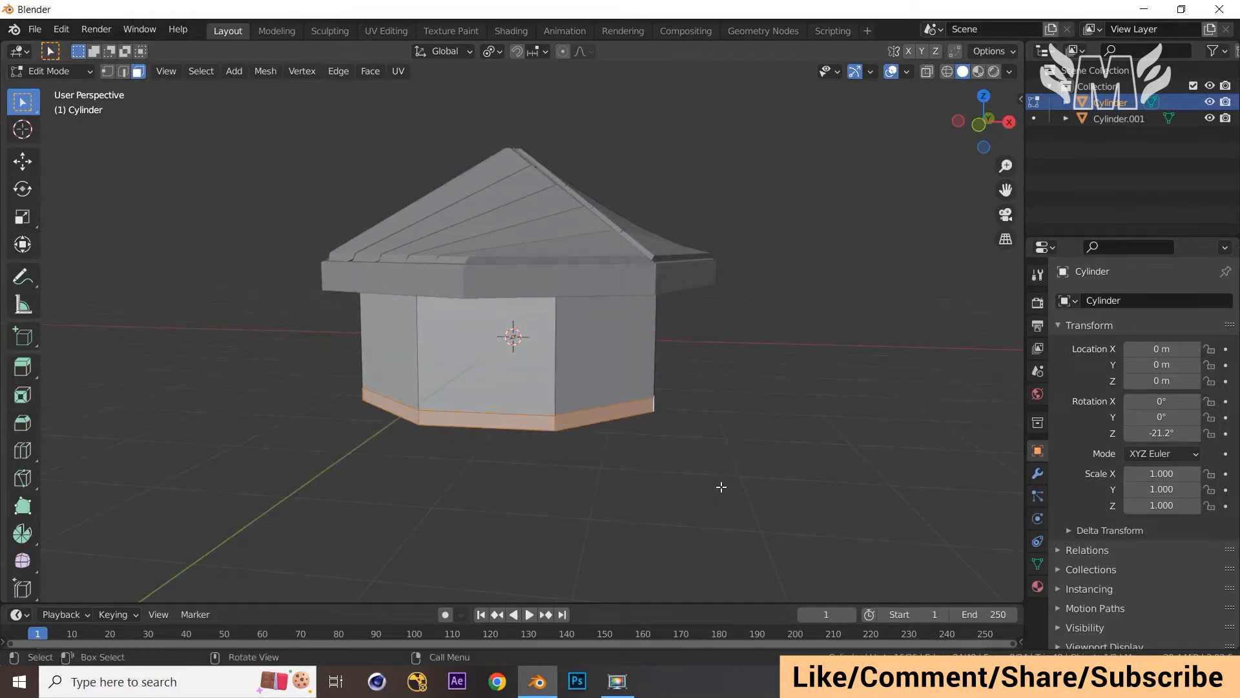
key("alt+e")
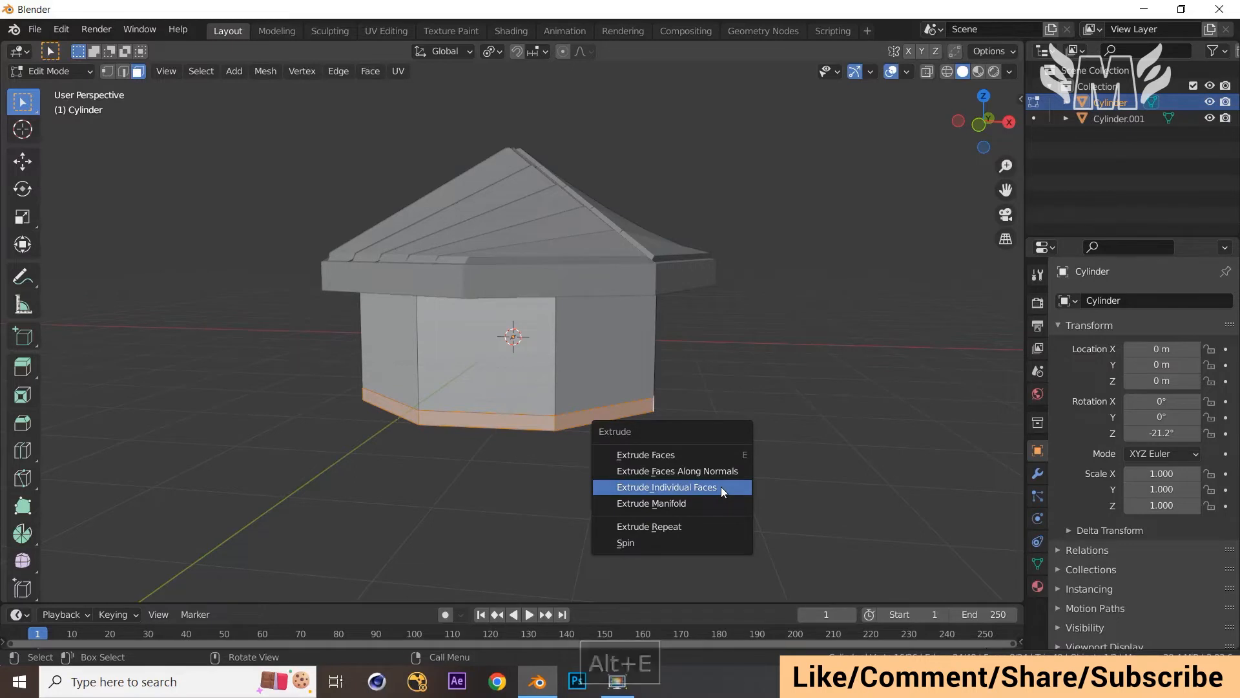
left_click(726, 473)
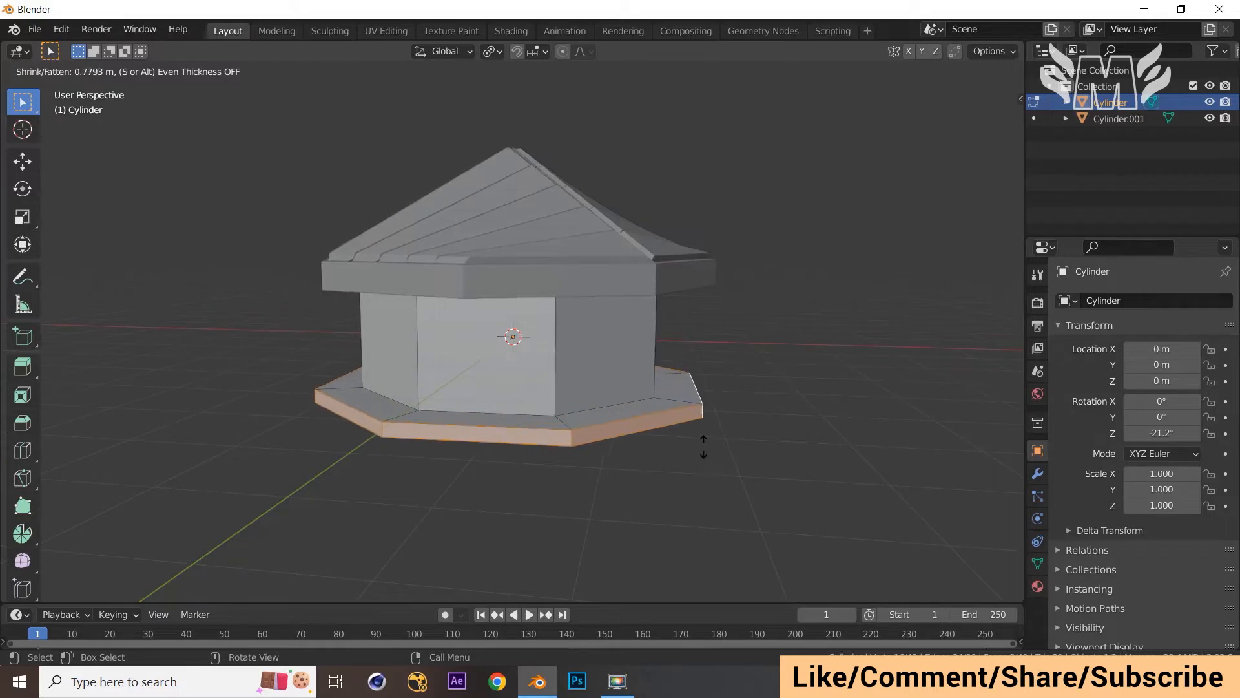
left_click(699, 439)
left_click(880, 457)
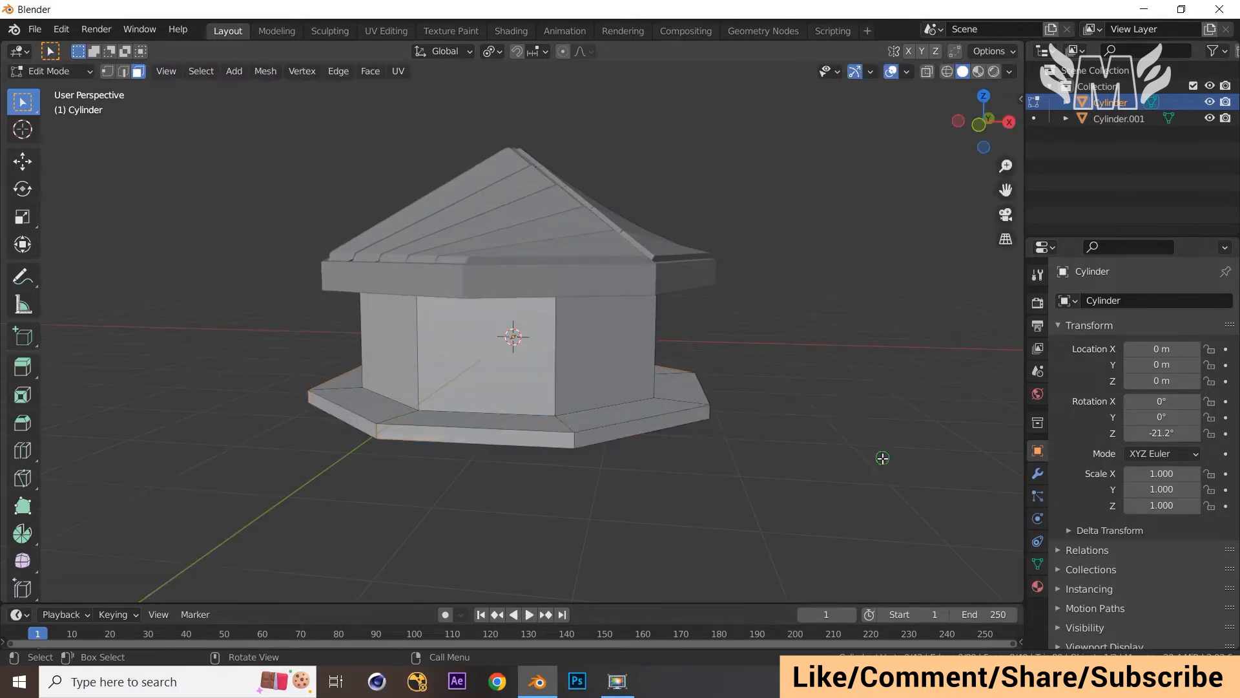
Step: Select the front wall face above the base ledge and duplicate it in place
middle_click_drag(881, 456, 834, 448)
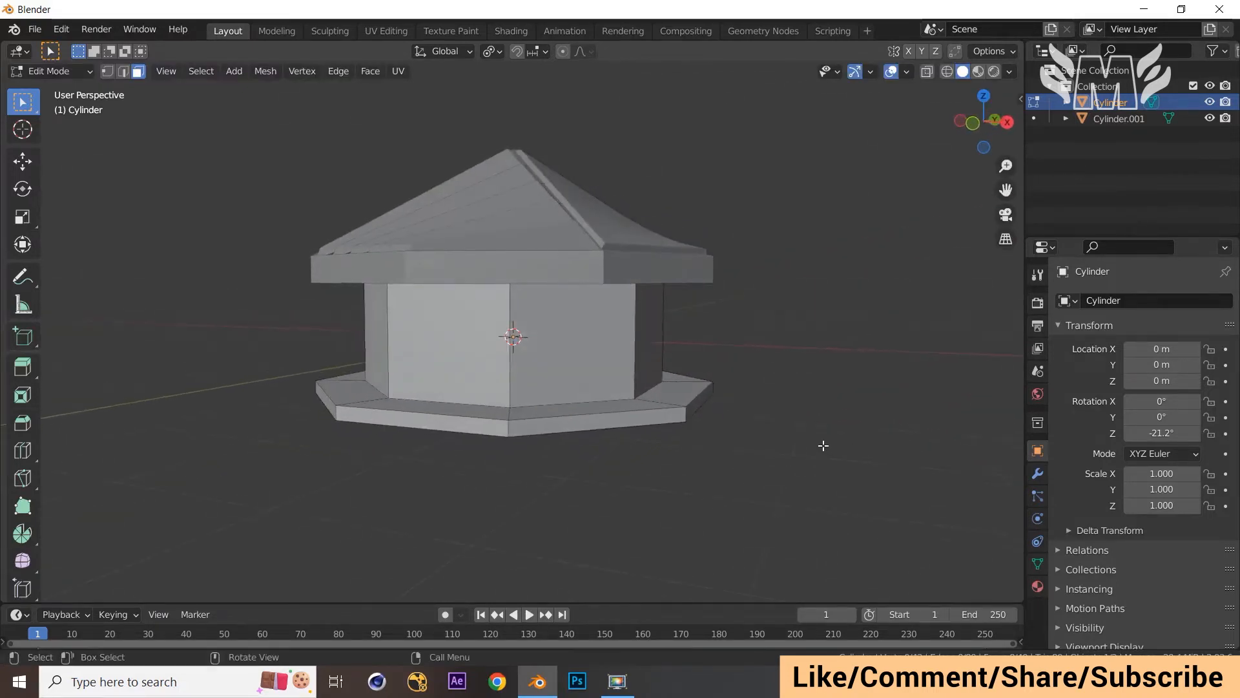
key("KP_1")
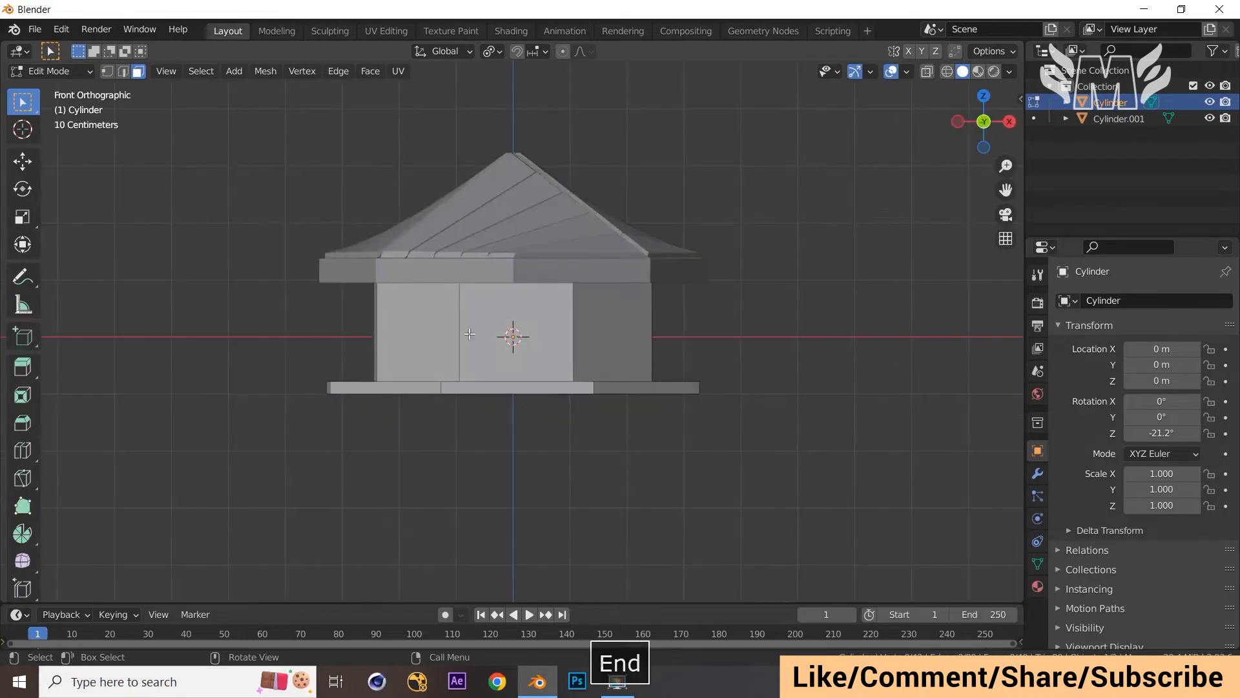
key("3")
left_click(527, 319)
middle_click_drag(567, 330, 543, 323)
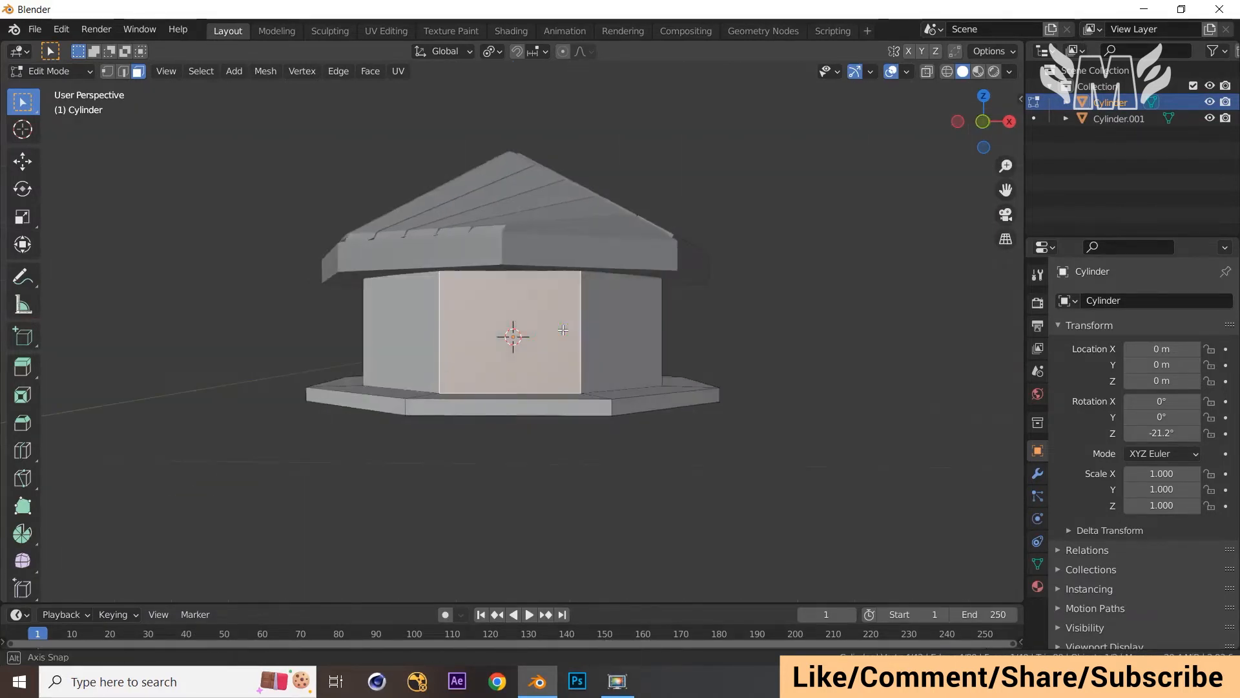
key("shift+d")
right_click(518, 322)
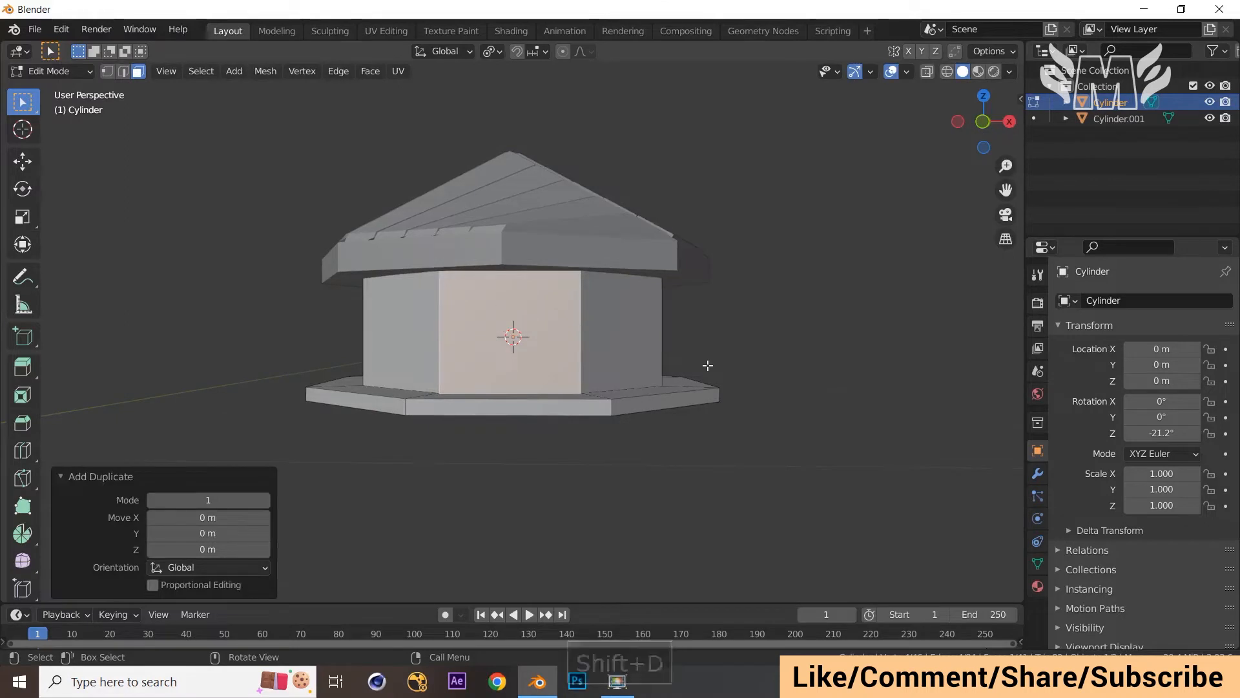
Step: Scale the duplicated wall face to door proportions: about 0.436 in X, 0.706 in Z, and another 0.759 in X
key("s")
key("x")
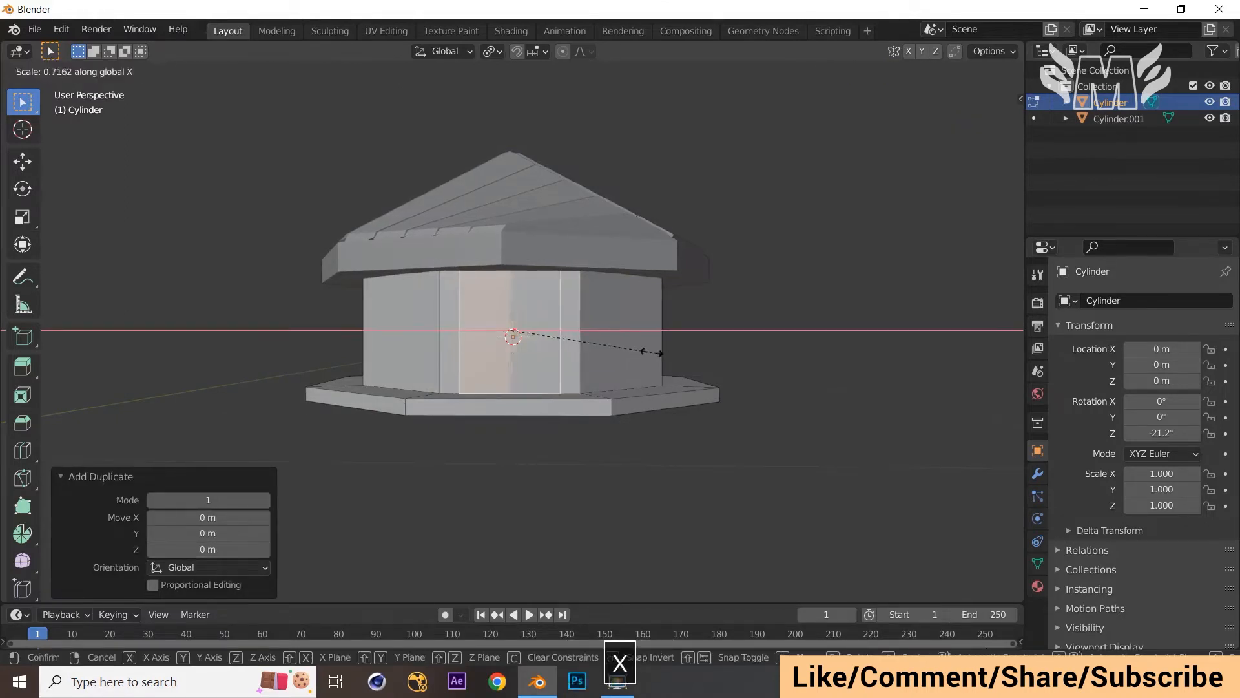
left_click(595, 348)
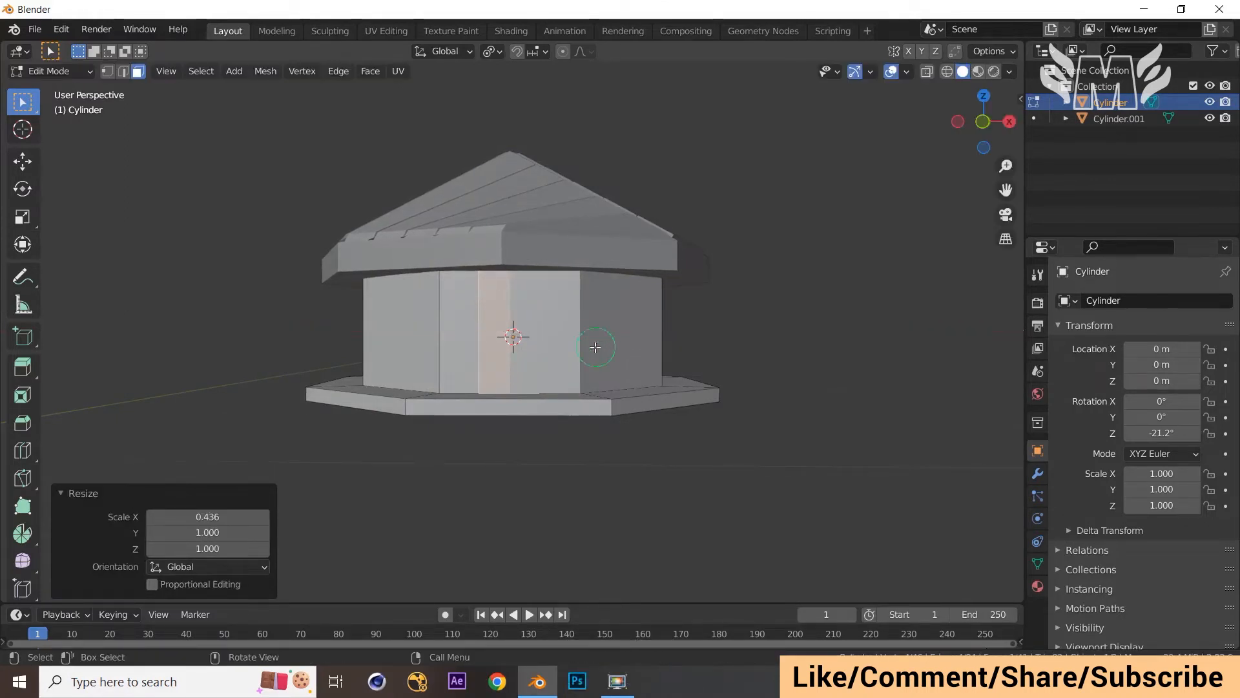
key("s")
key("z")
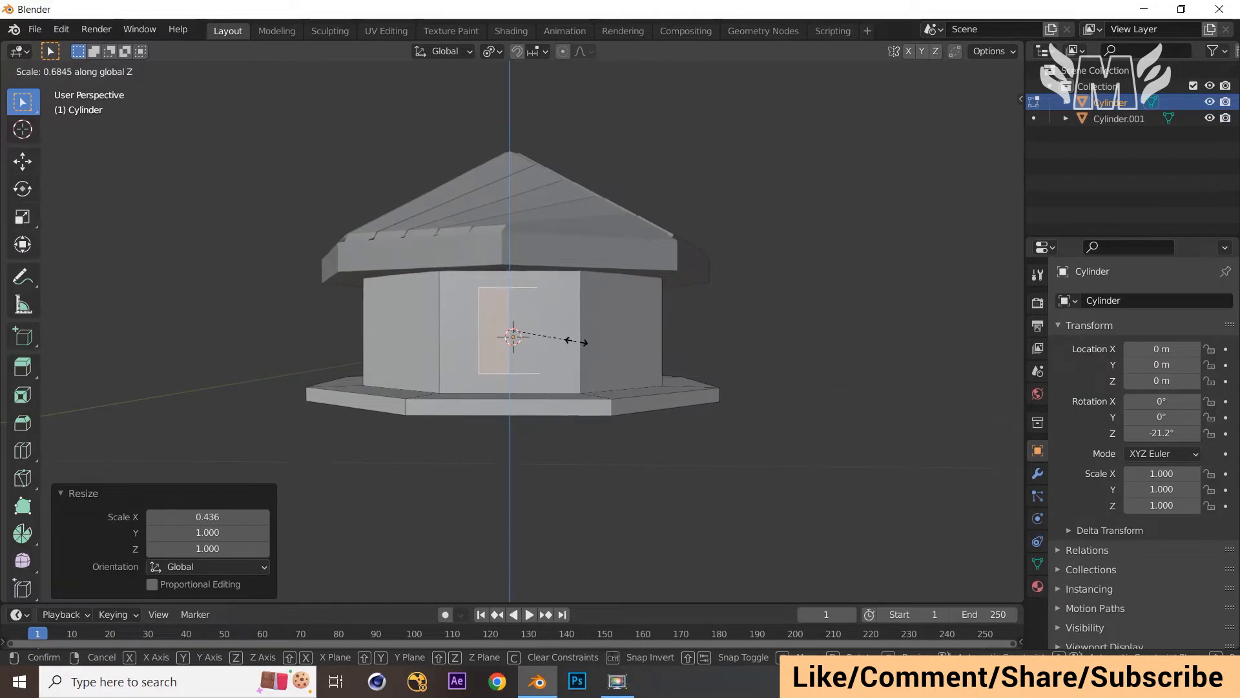
left_click(579, 343)
key("s")
key("z")
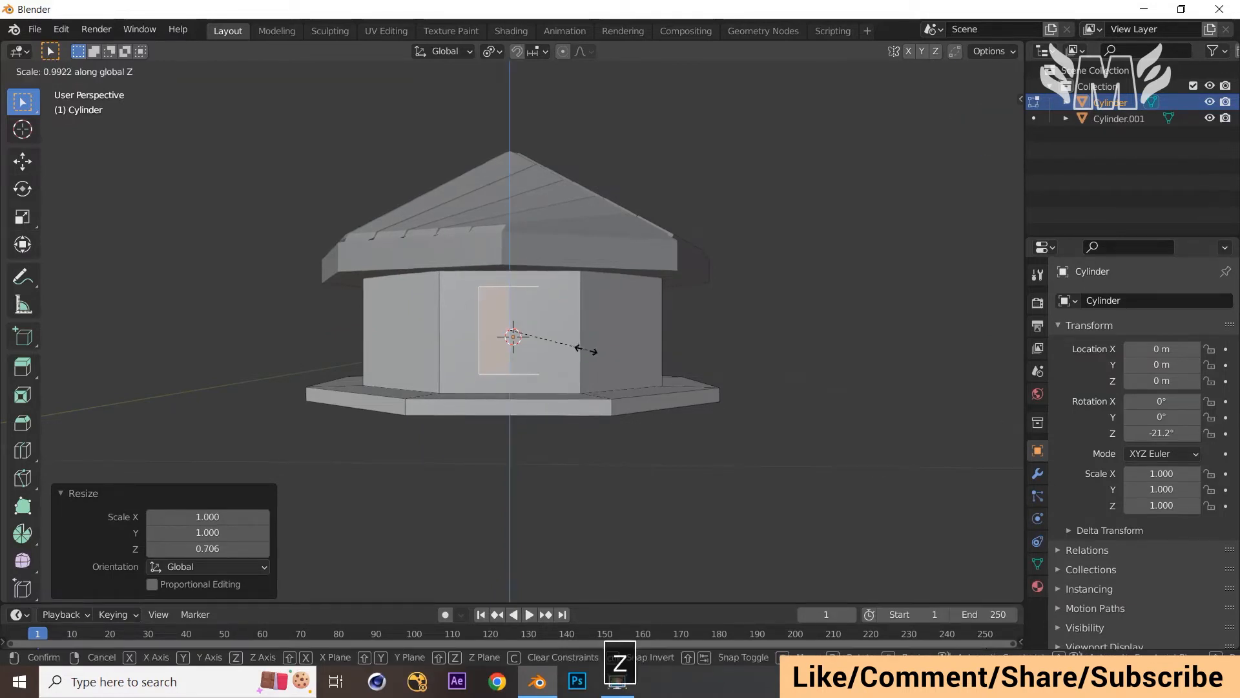
key("x")
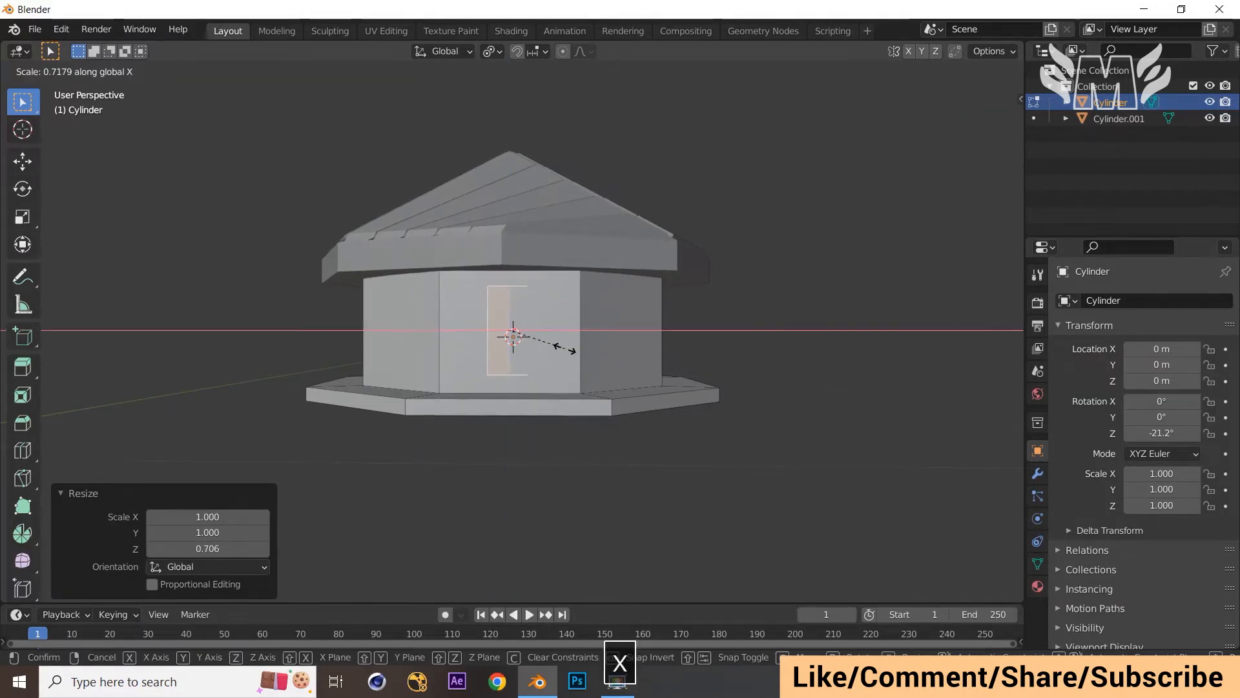
left_click(569, 349)
Step: Move the door face down along Z by about 0.256 m to rest on the base ledge
key("g")
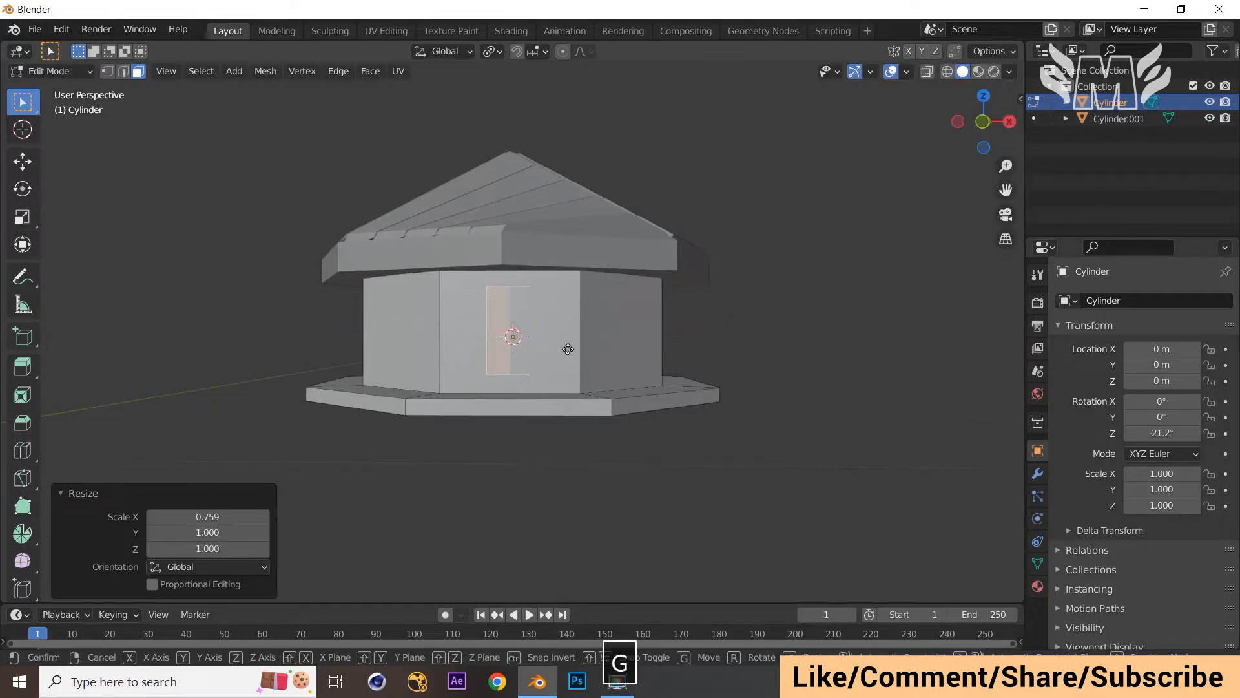
key("z")
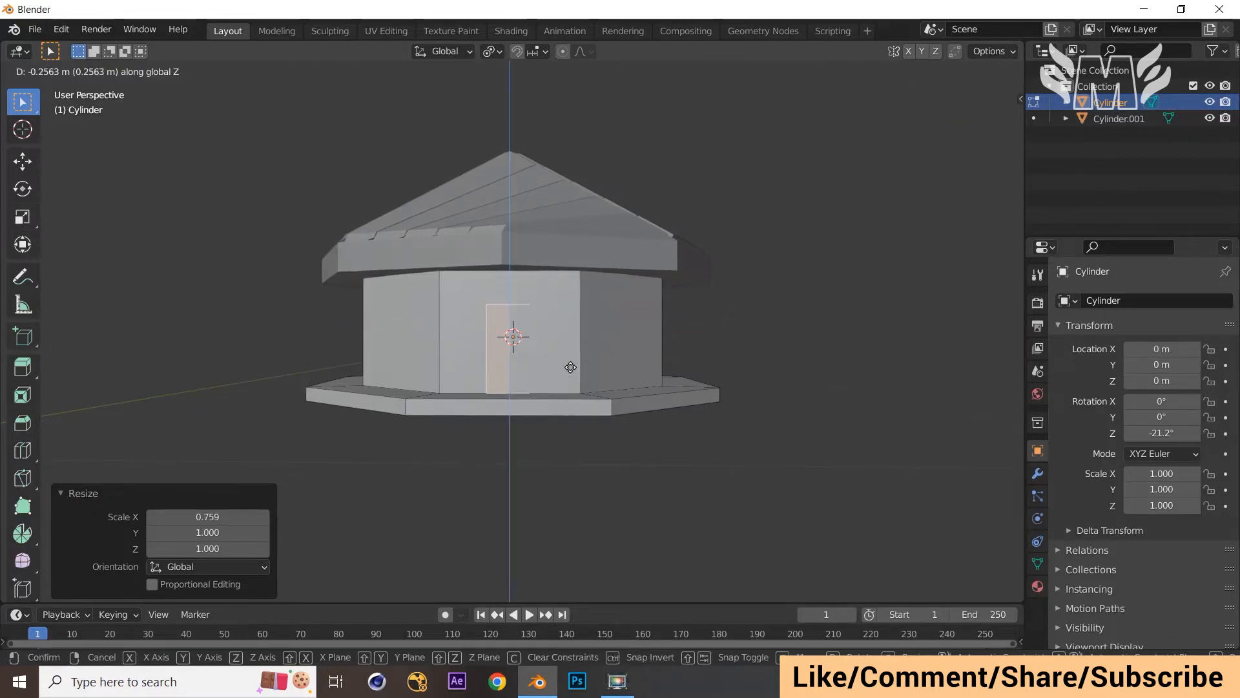
left_click(571, 368)
Step: Extrude the door face outward along its normal by about 0.09 m
middle_click_drag(571, 368, 623, 378)
key("e")
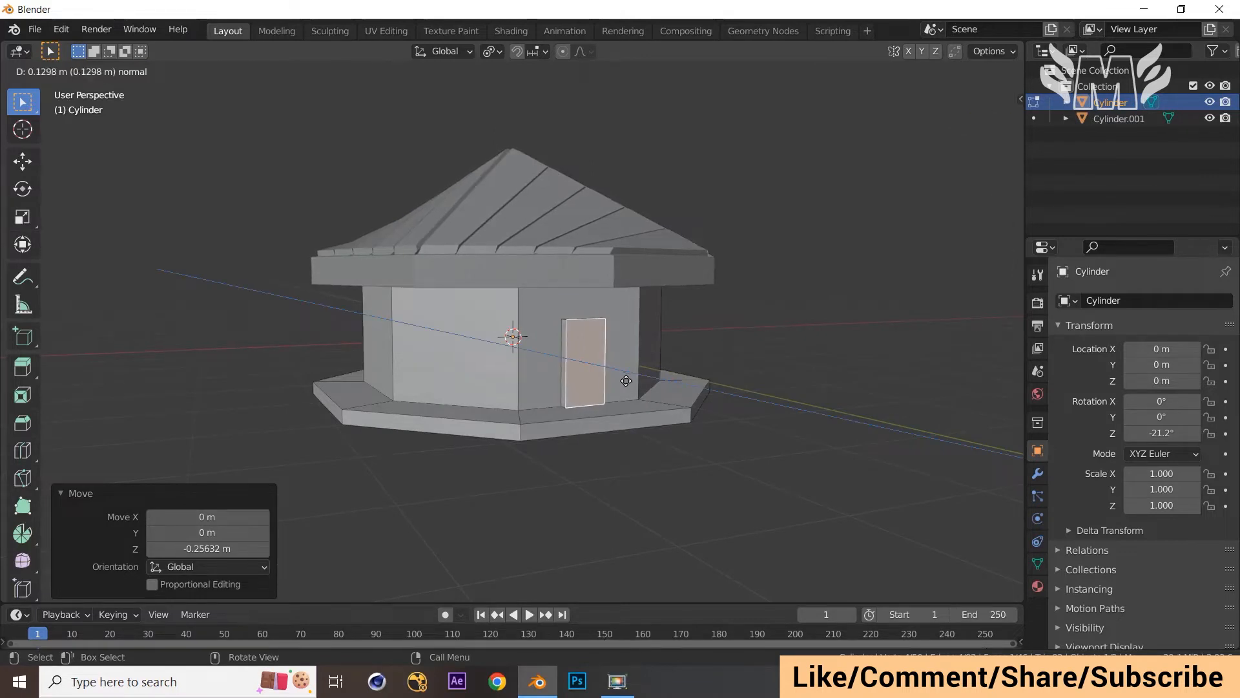
left_click(625, 379)
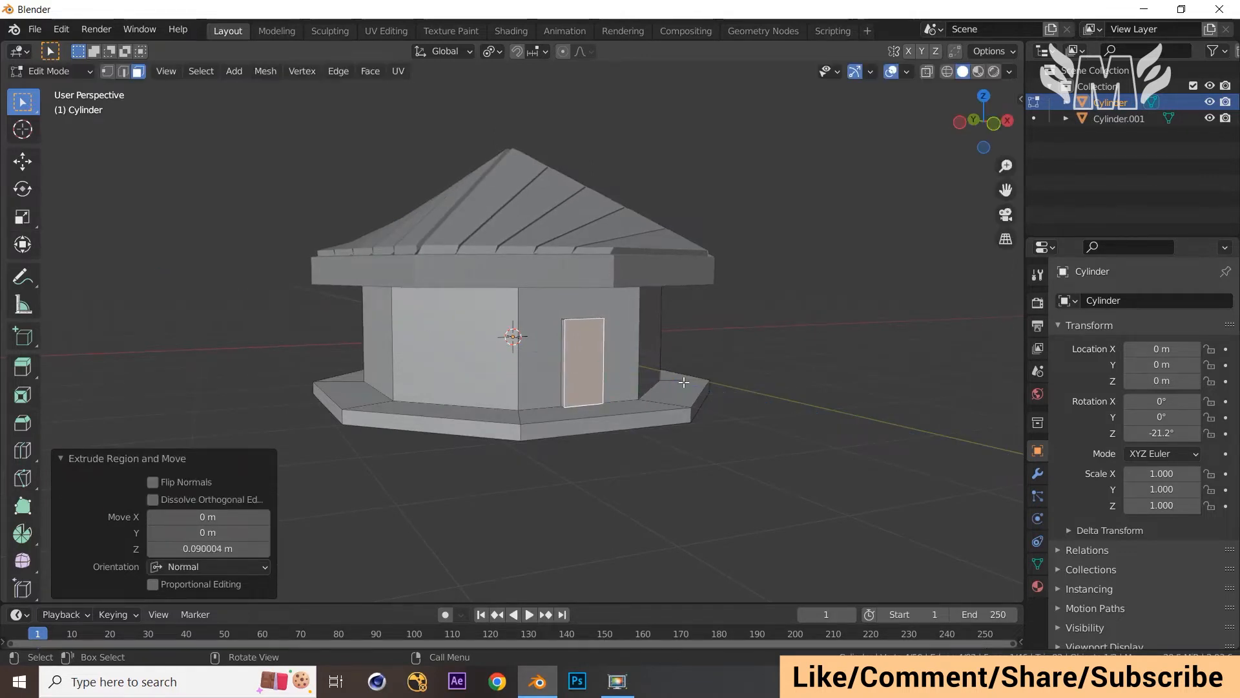
Step: Extrude the front door face in place and scale it down to 0.886 uniformly and 0.912 in X, leaving a frame border
key("e")
right_click(686, 382)
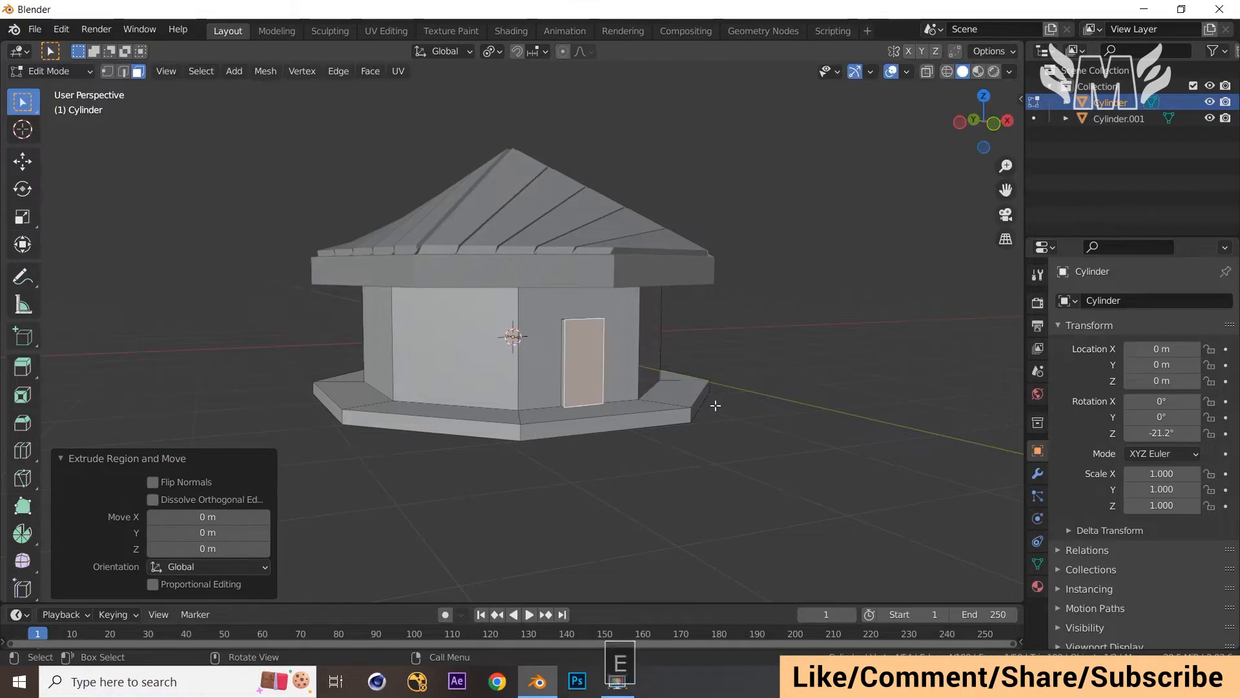
key("s")
left_click(701, 392)
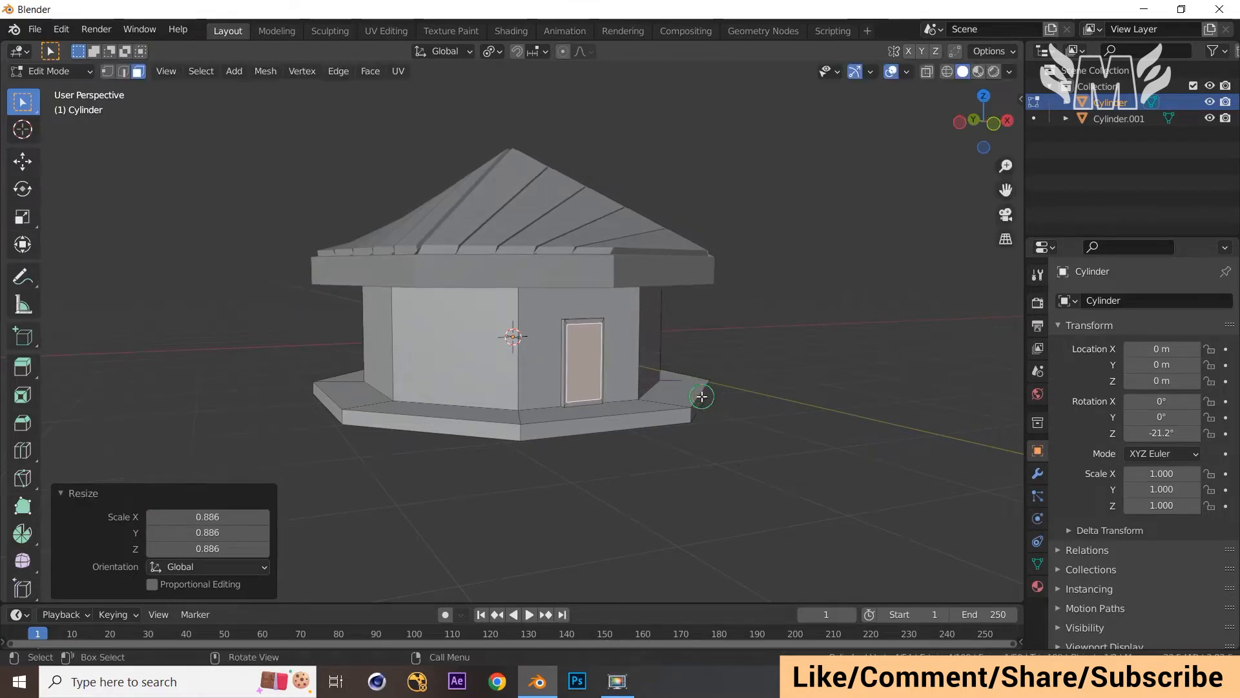
scroll(691, 387, "up", 4)
middle_click_drag(691, 387, 687, 394)
key("s")
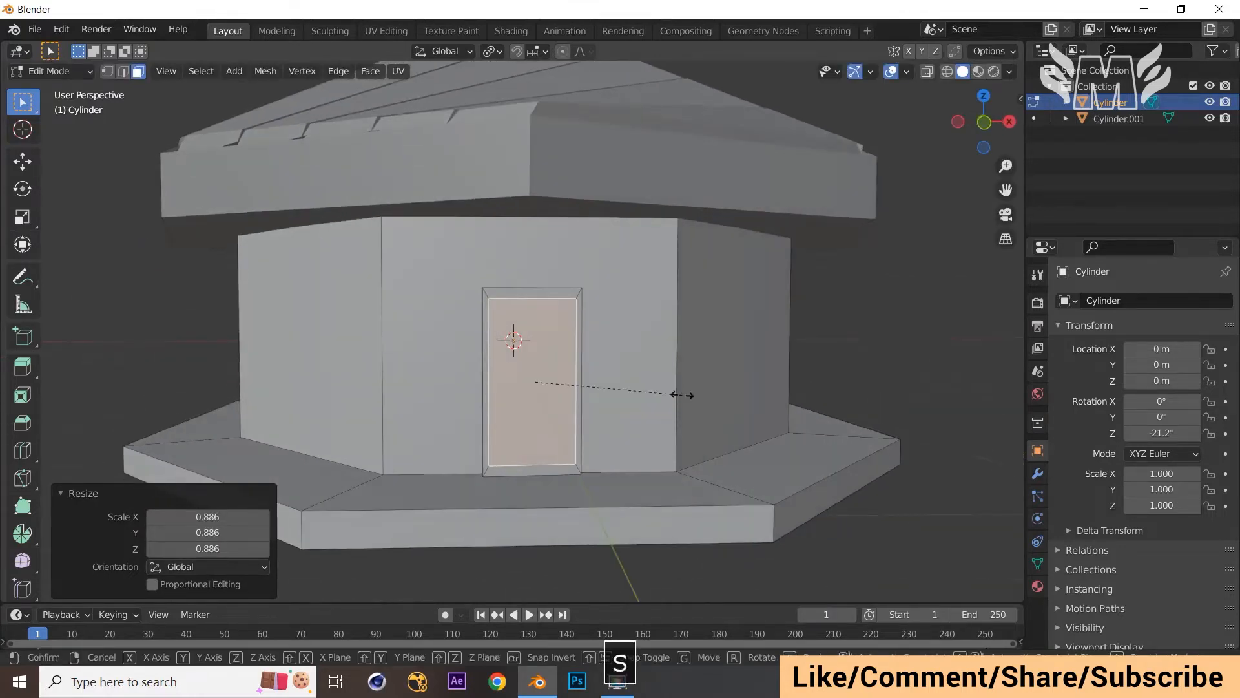
key("x")
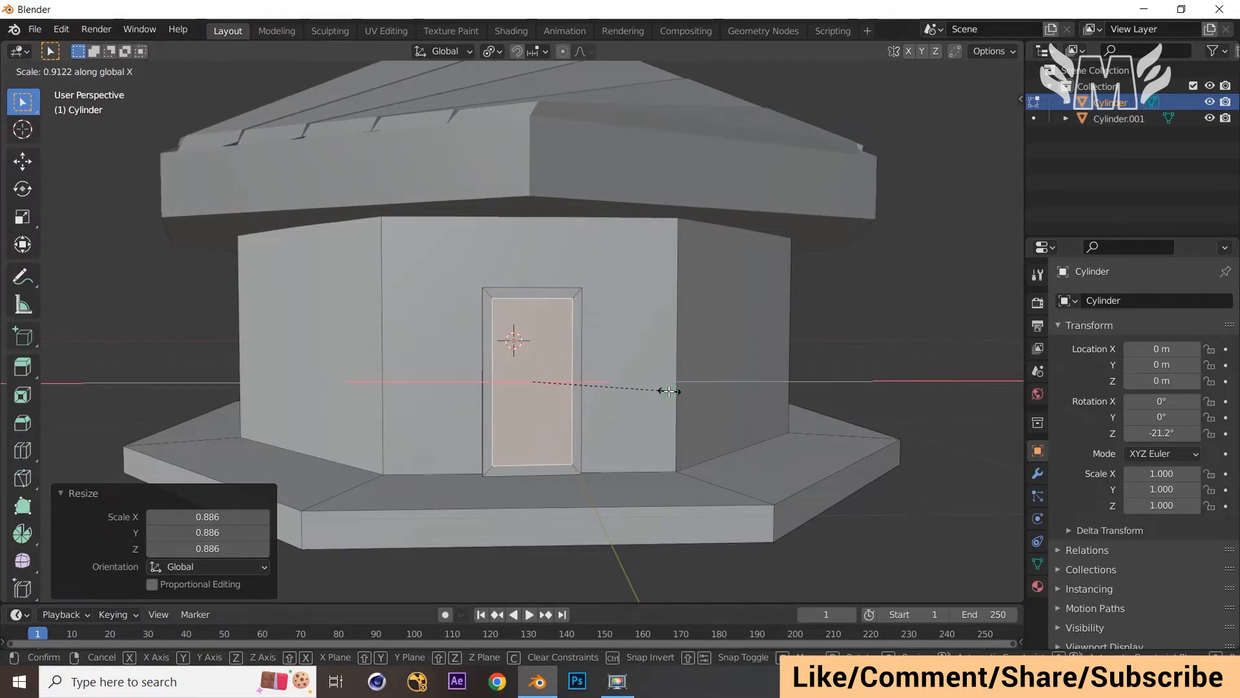
left_click(669, 390)
Step: Extrude the inner door face inward by about 0.087 m, and move it along Y by about -0.052 m
key("e")
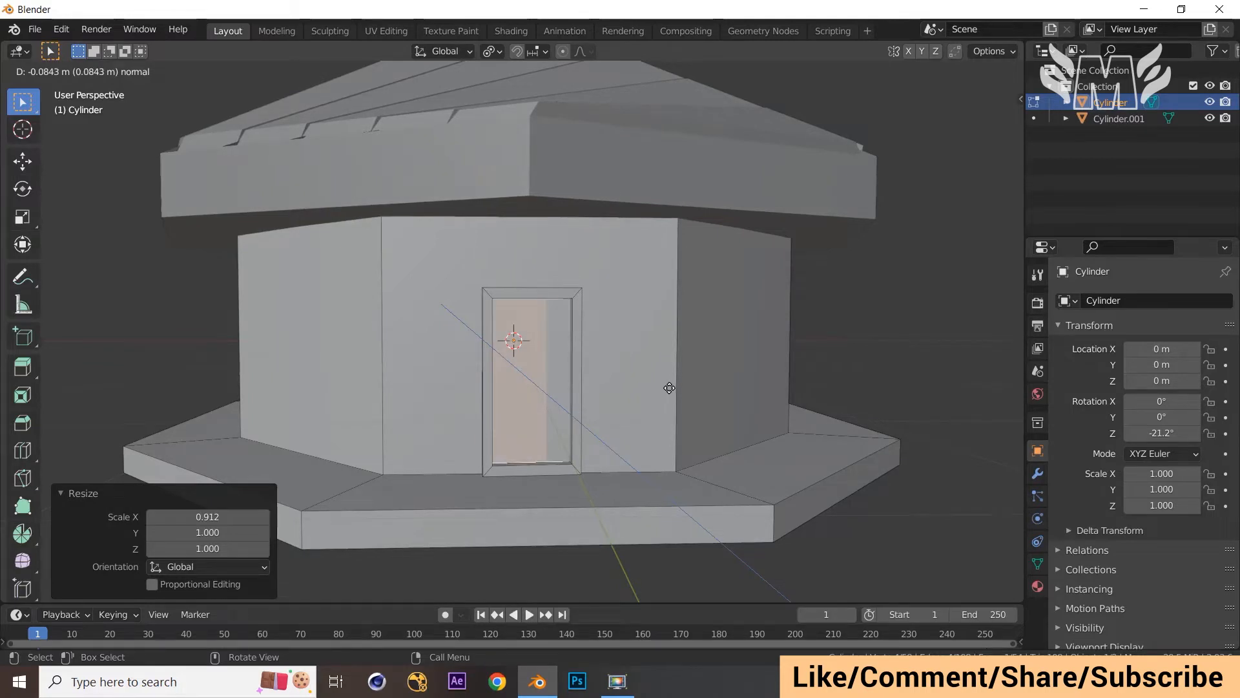
left_click(667, 388)
middle_click_drag(668, 387, 713, 401)
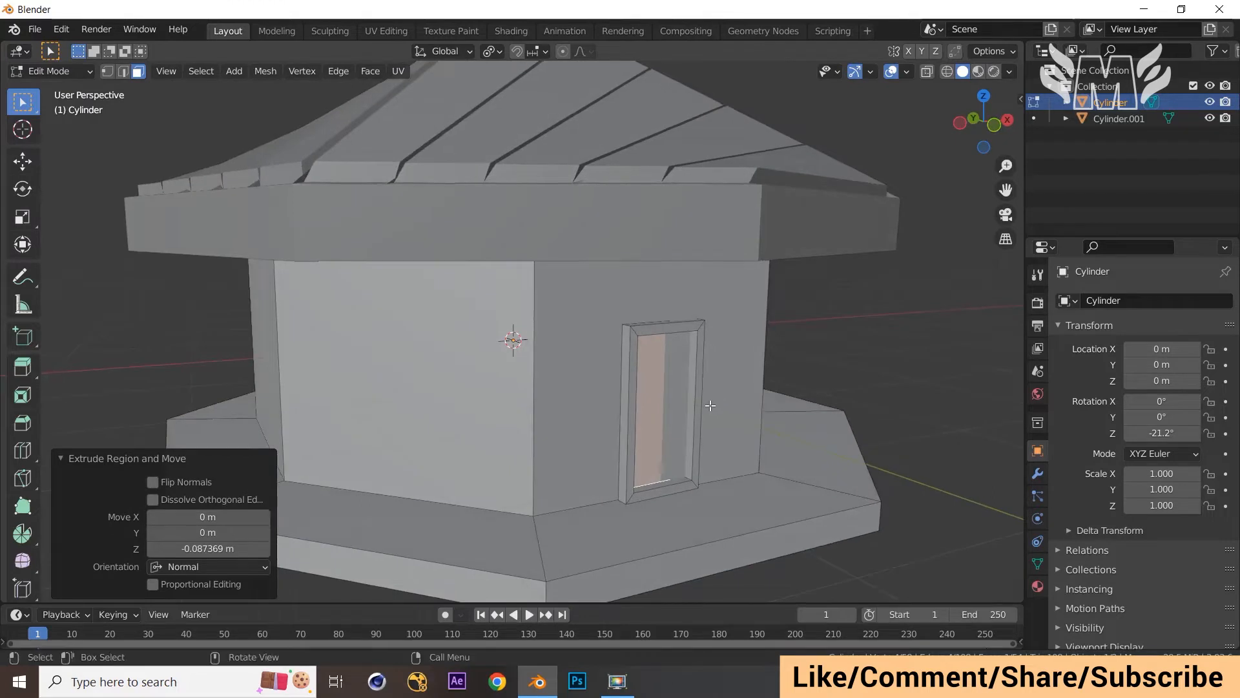
key("g")
key("y")
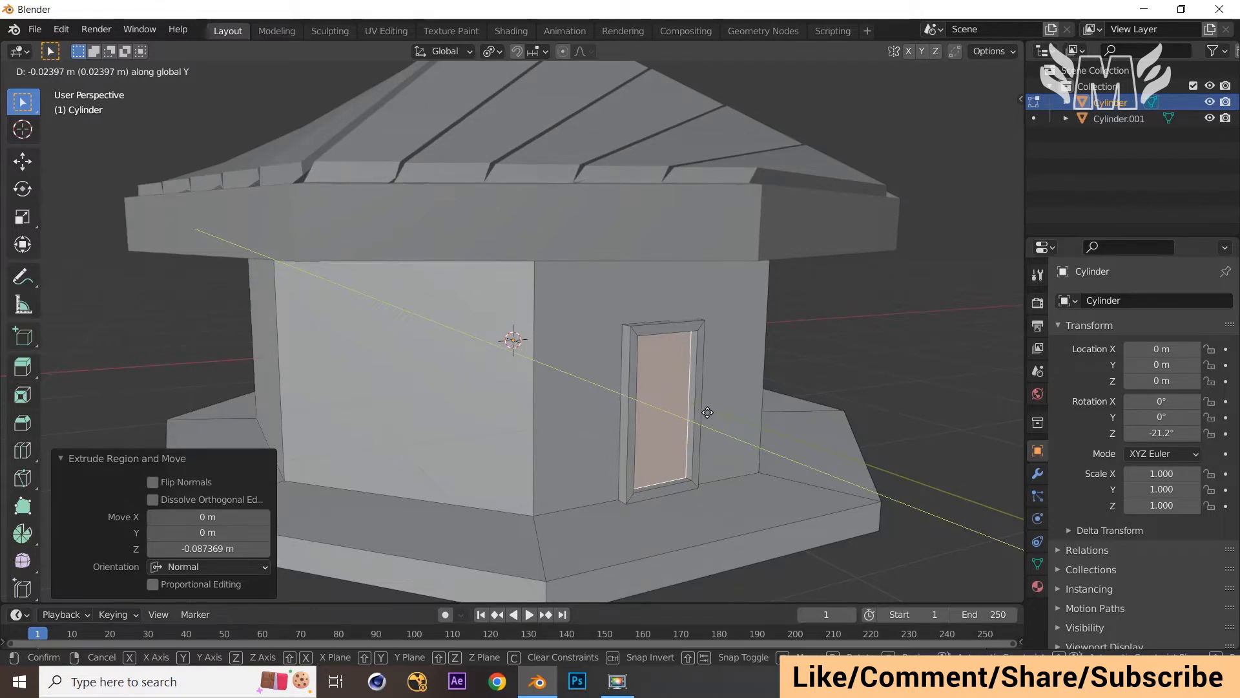
left_click(708, 412)
middle_click_drag(706, 412, 682, 401)
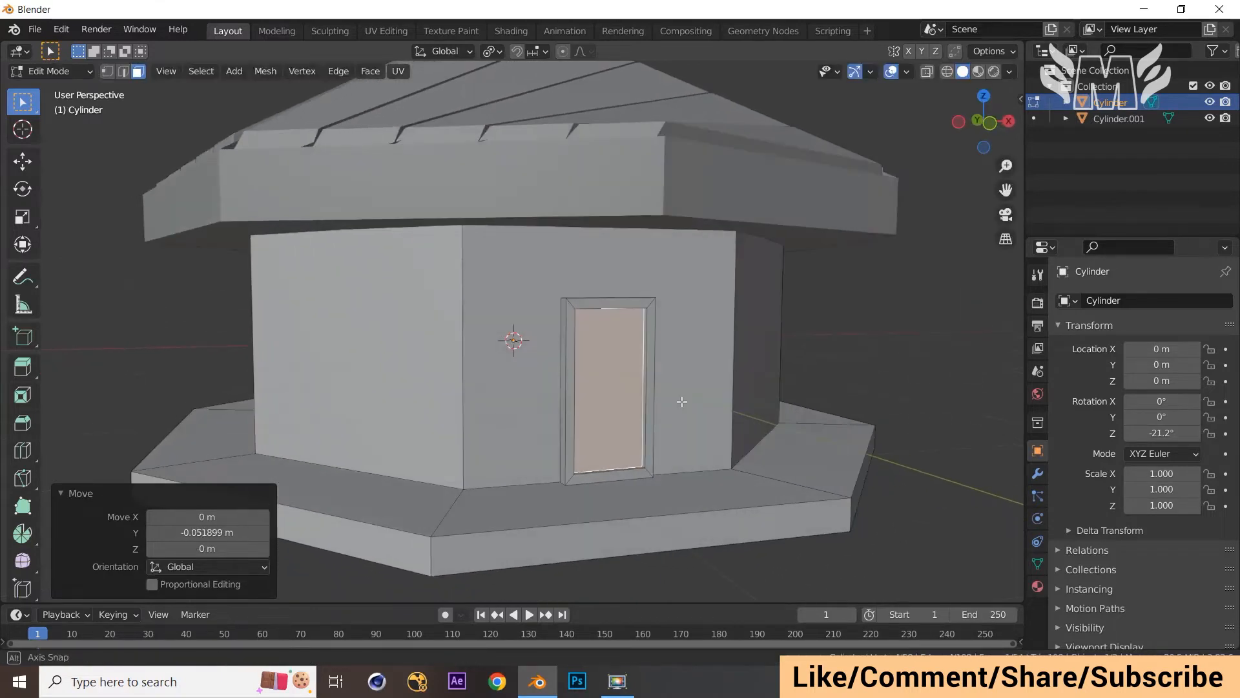
Step: Duplicate the inner door face in place for a handle, scale it to 0.113, and move it along X by about -0.05 m
key("shift+d")
right_click(720, 451)
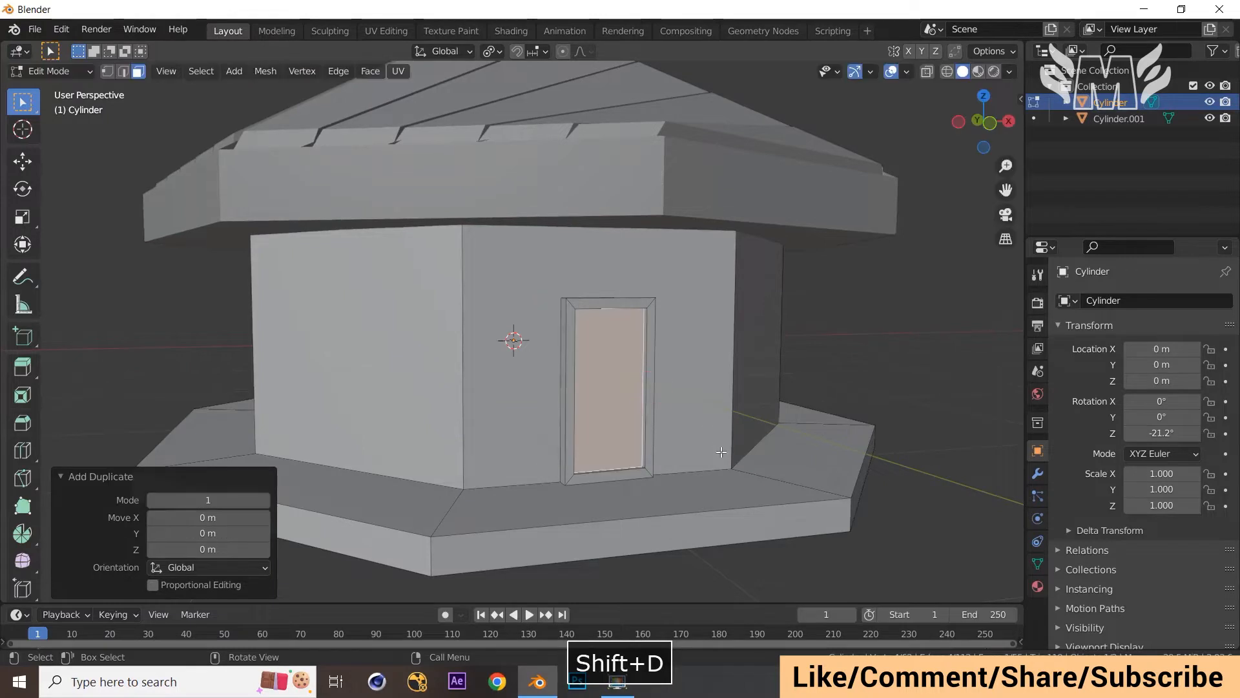
key("s")
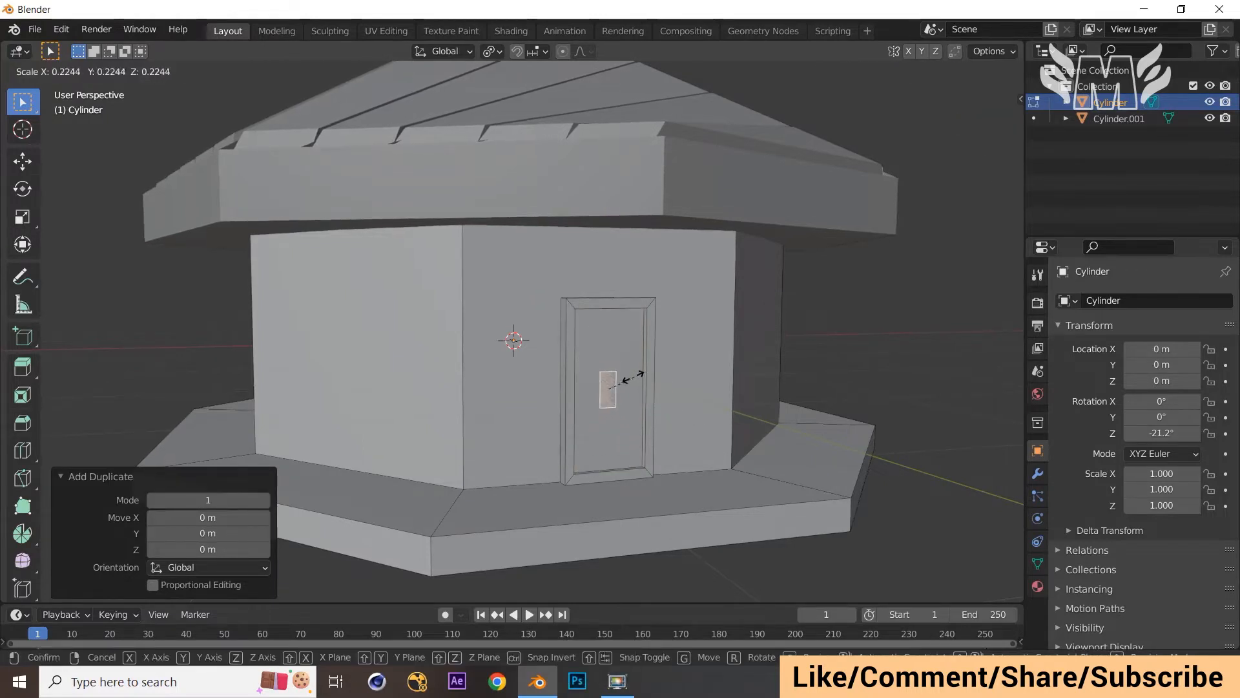
left_click(621, 388)
key("g")
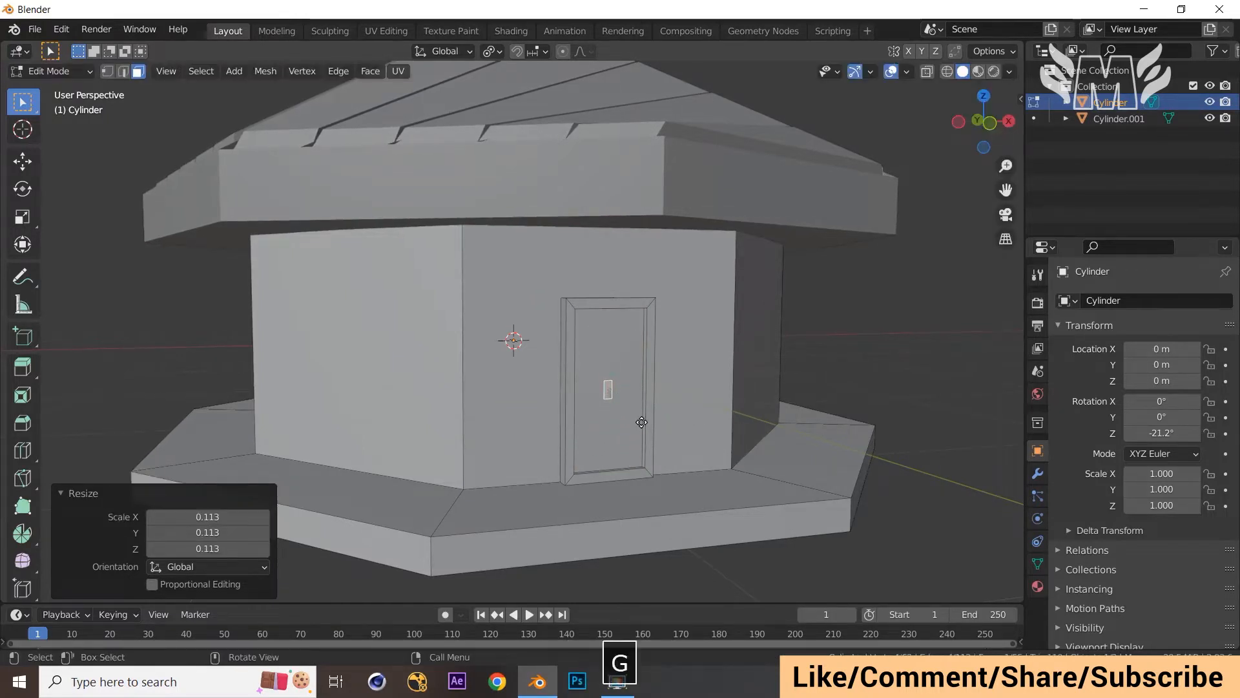
key("x")
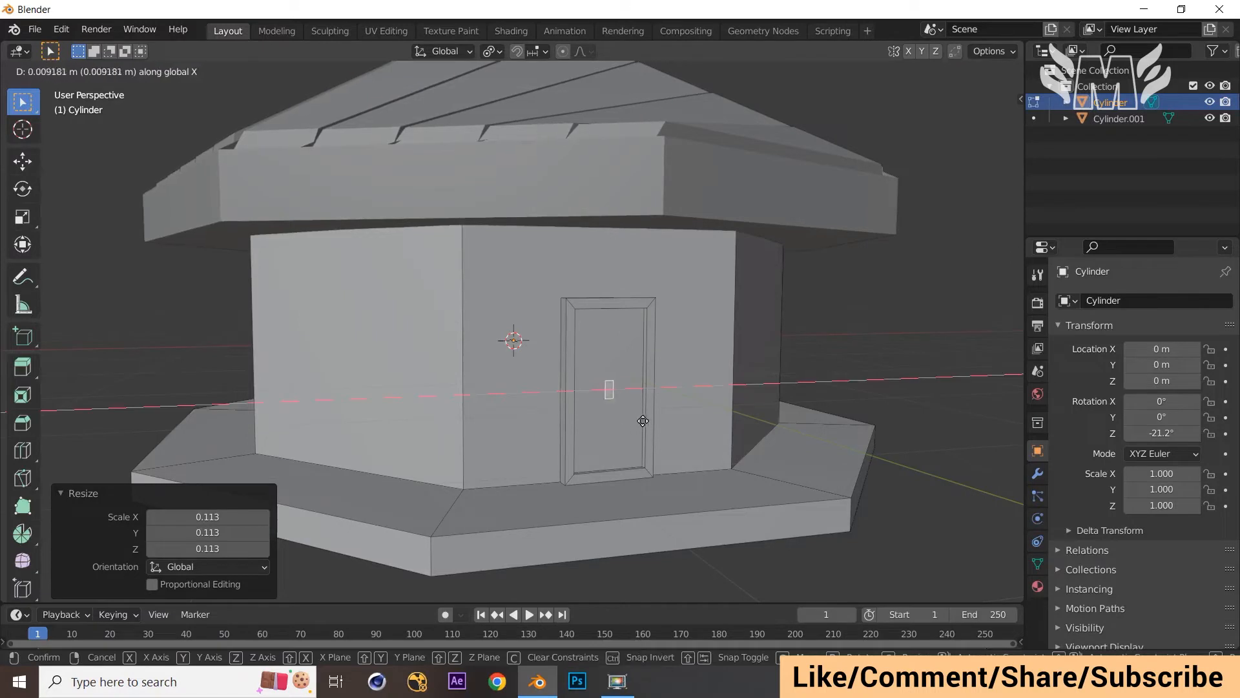
left_click(634, 418)
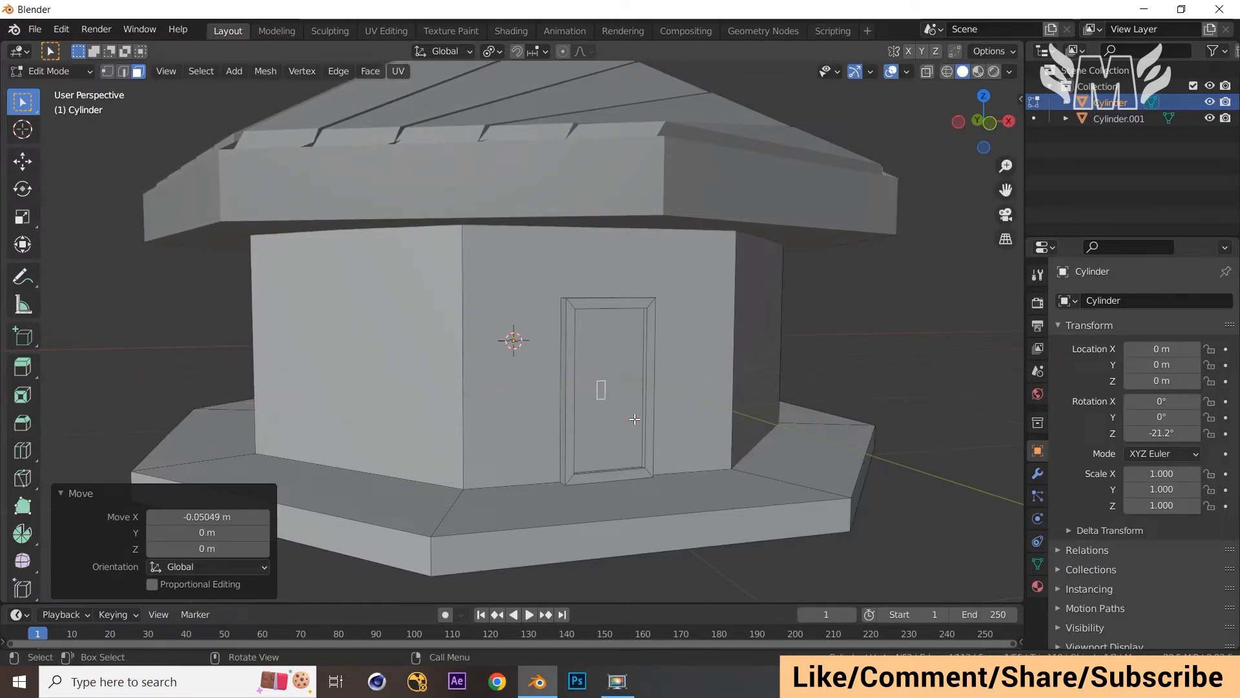
Step: Extrude the small handle face outward along its normal by about 0.043 m and clear the selection
key("e")
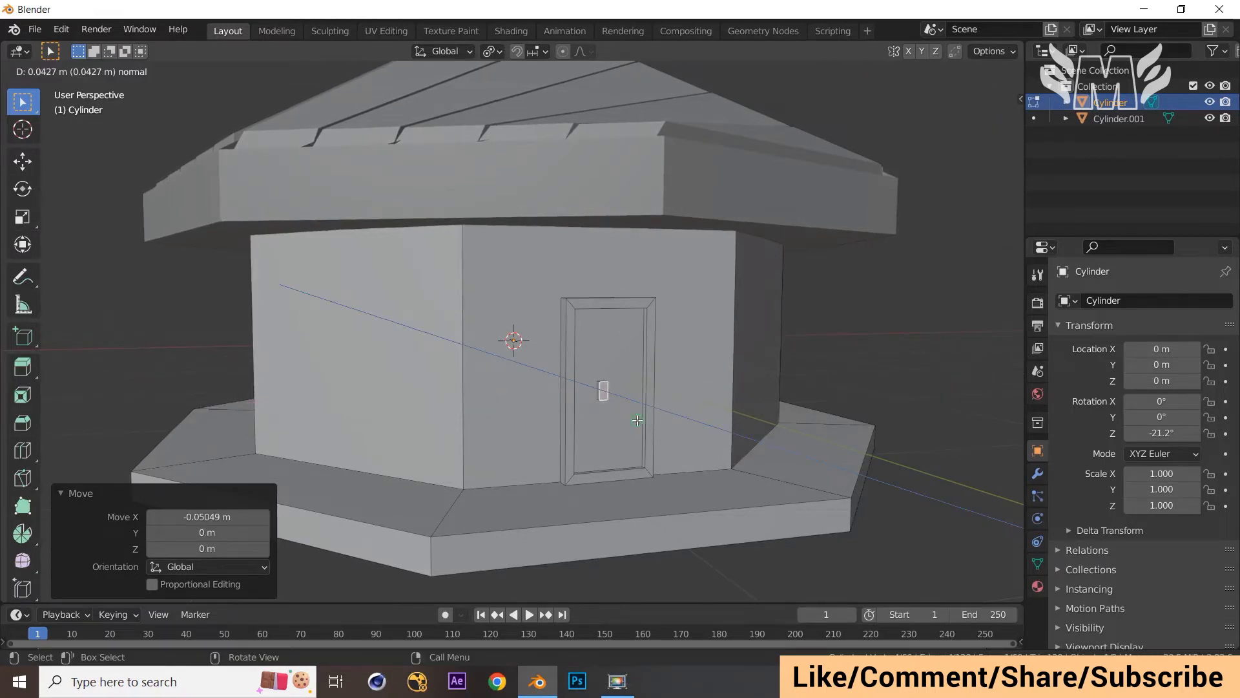
left_click(637, 420)
middle_click_drag(637, 420, 704, 428)
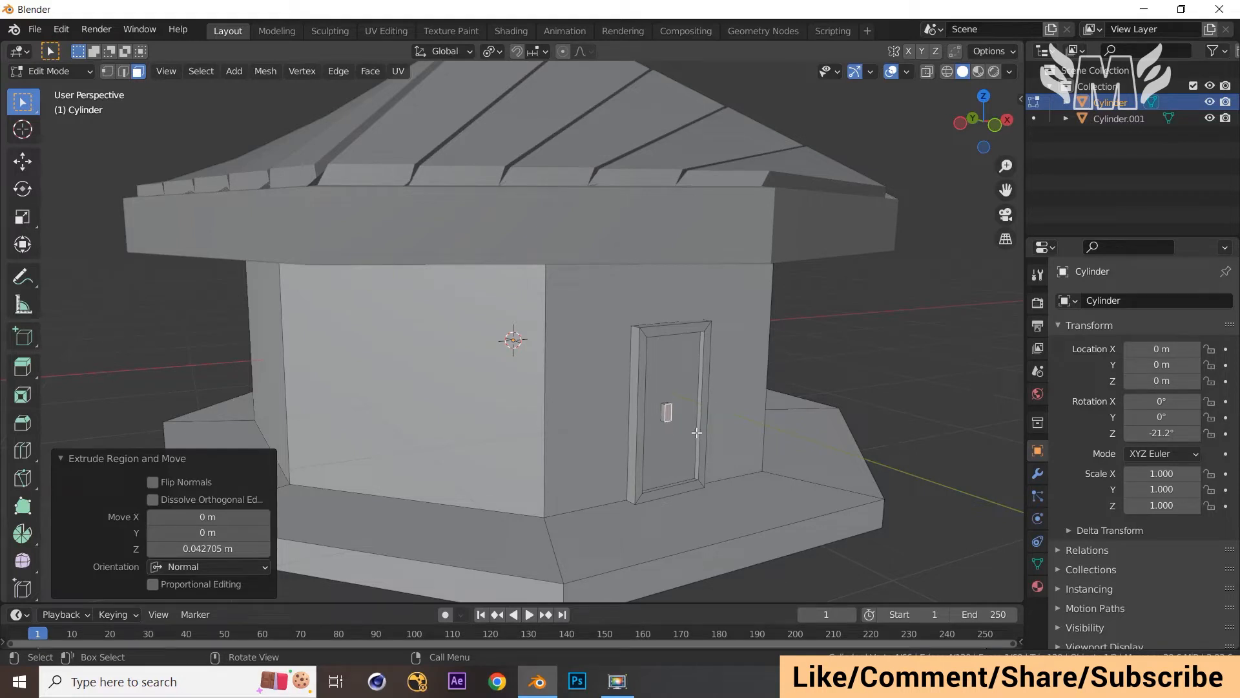
key("g")
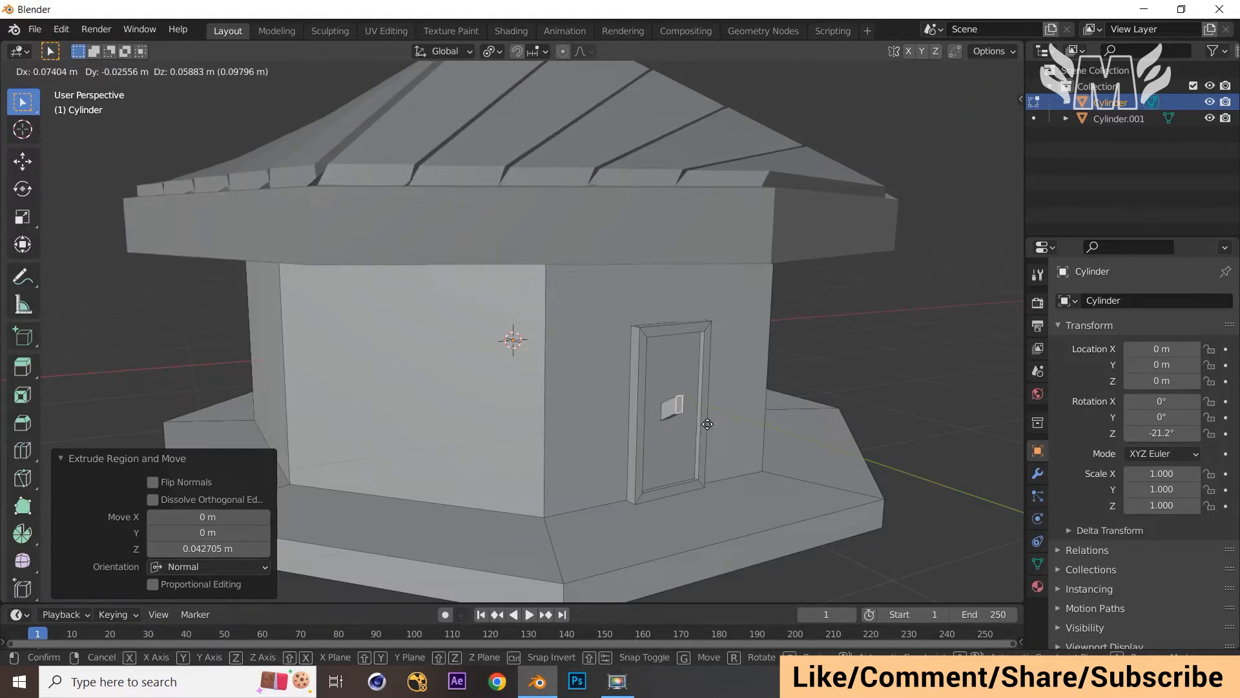
key("Escape")
scroll(707, 425, "up", 3)
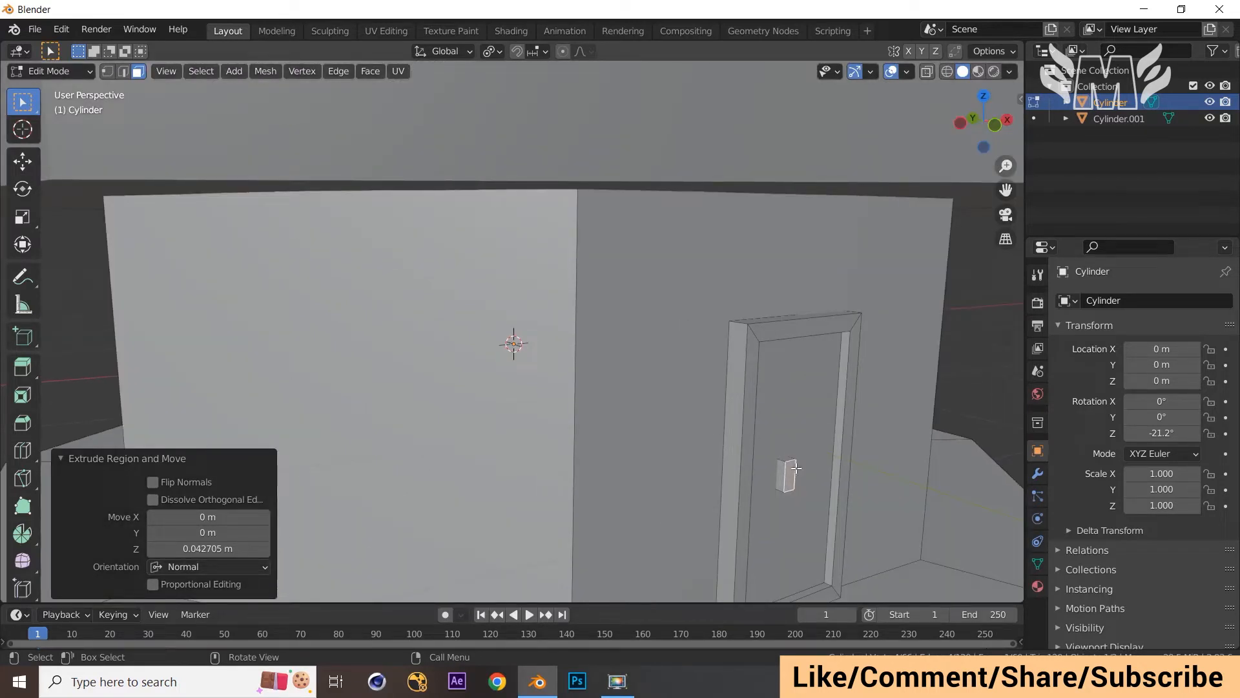
scroll(796, 467, "down", 4)
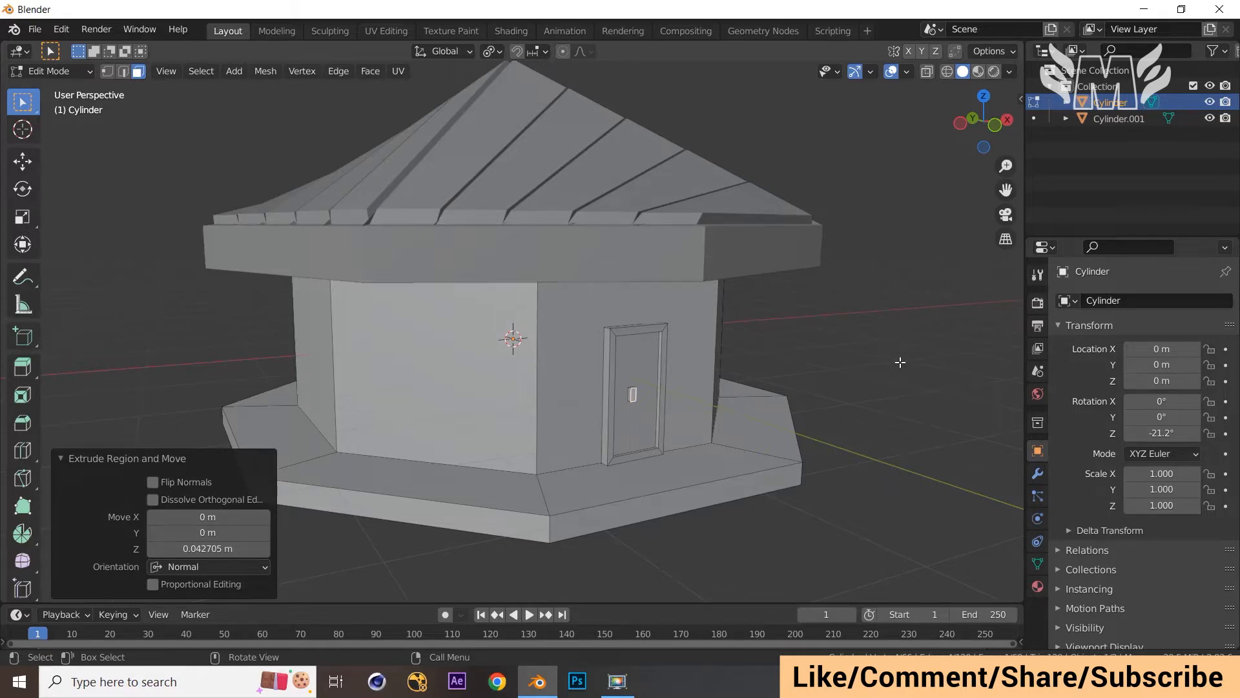
scroll(901, 362, "up", 2)
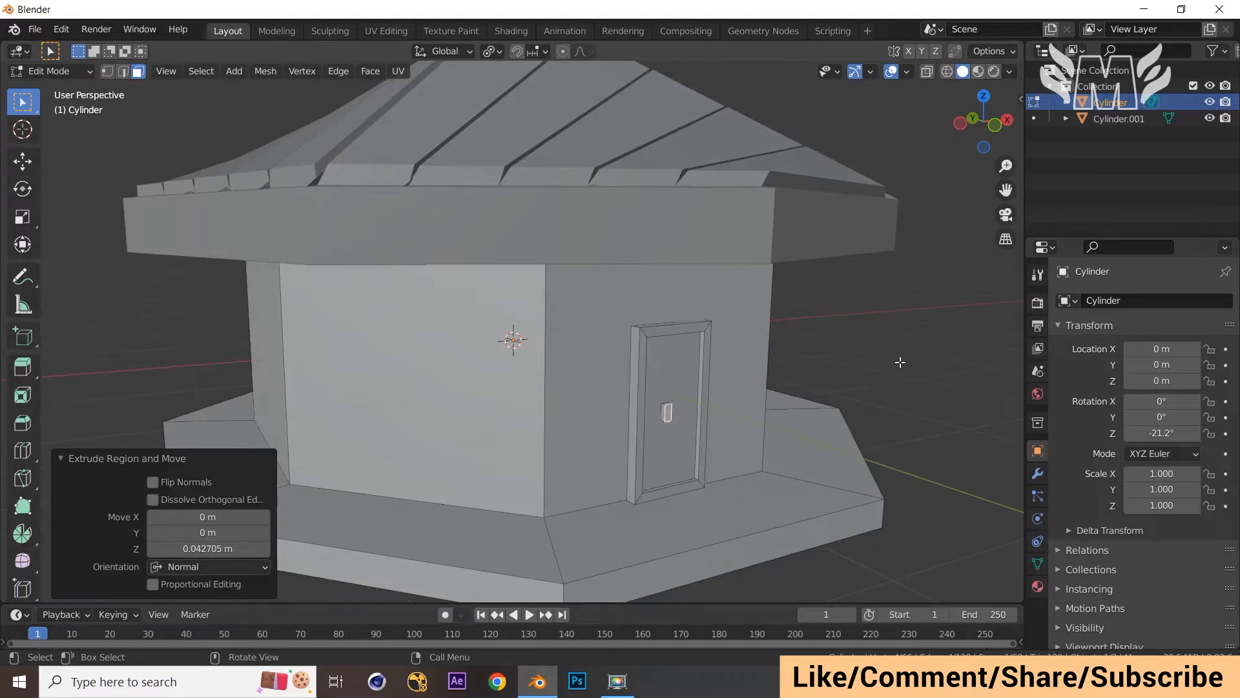
left_click(900, 363)
scroll(900, 360, "down", 2)
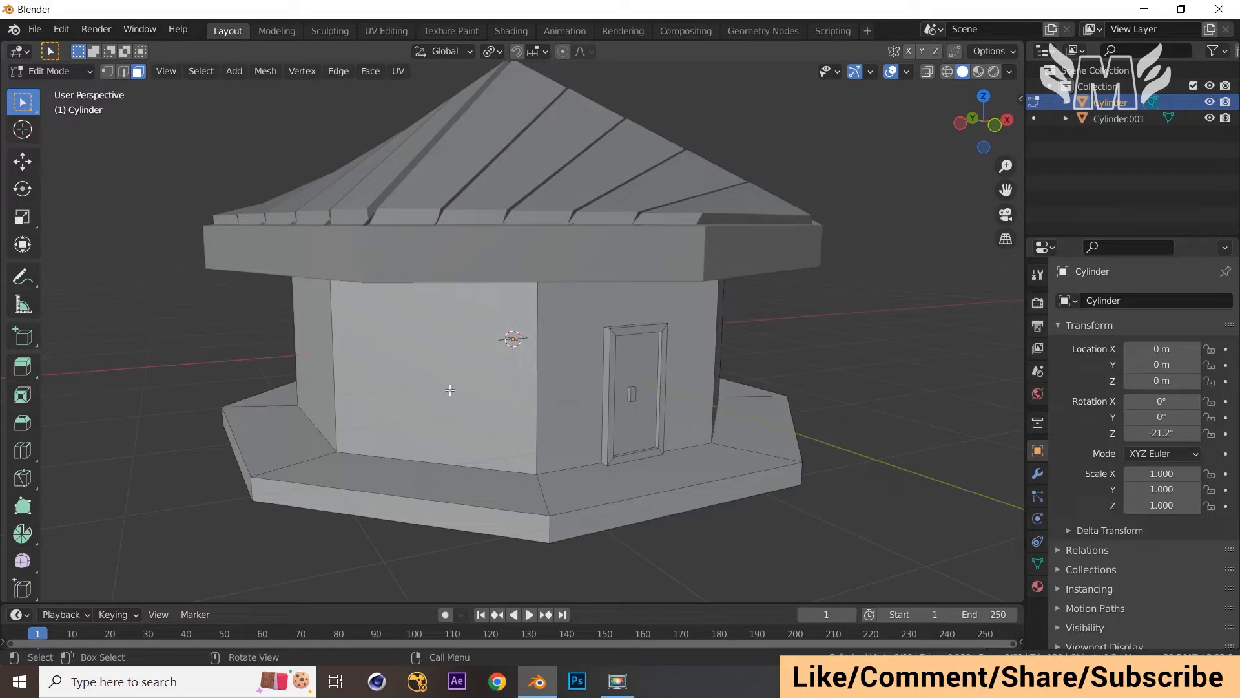
Step: Check which faces belong together by selecting the linked wall-and-base mesh and the linked door mesh, clearing each selection
key("l")
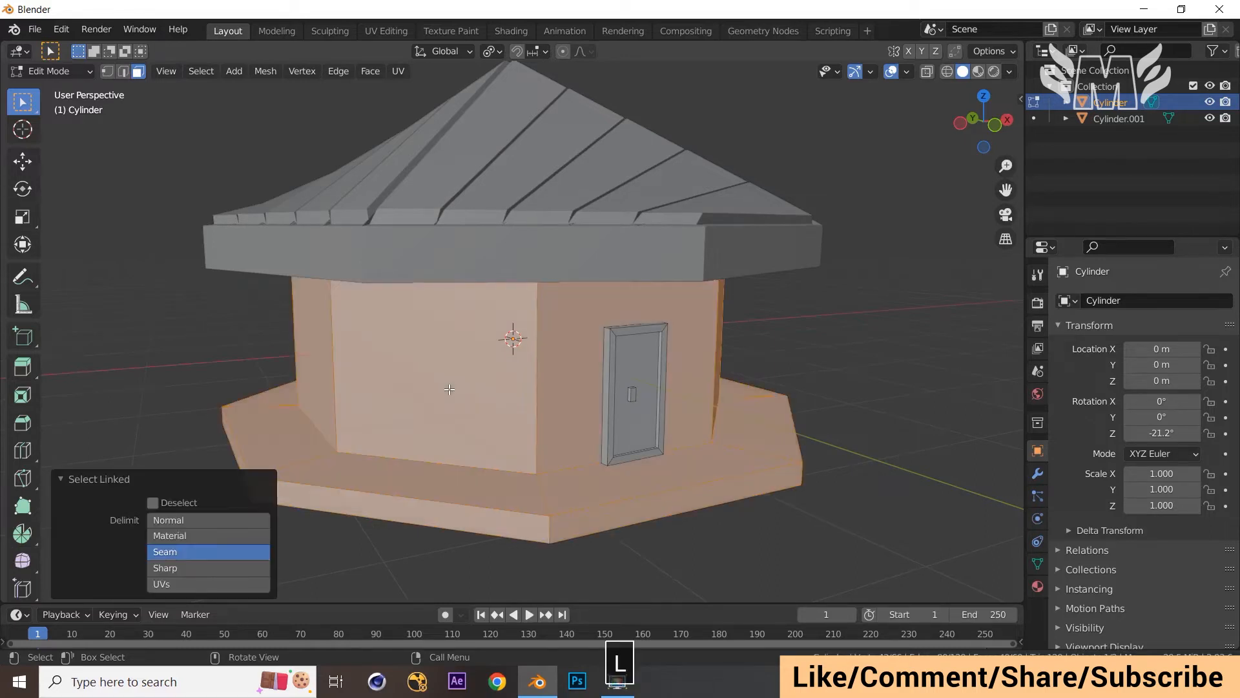
middle_click_drag(450, 388, 485, 378)
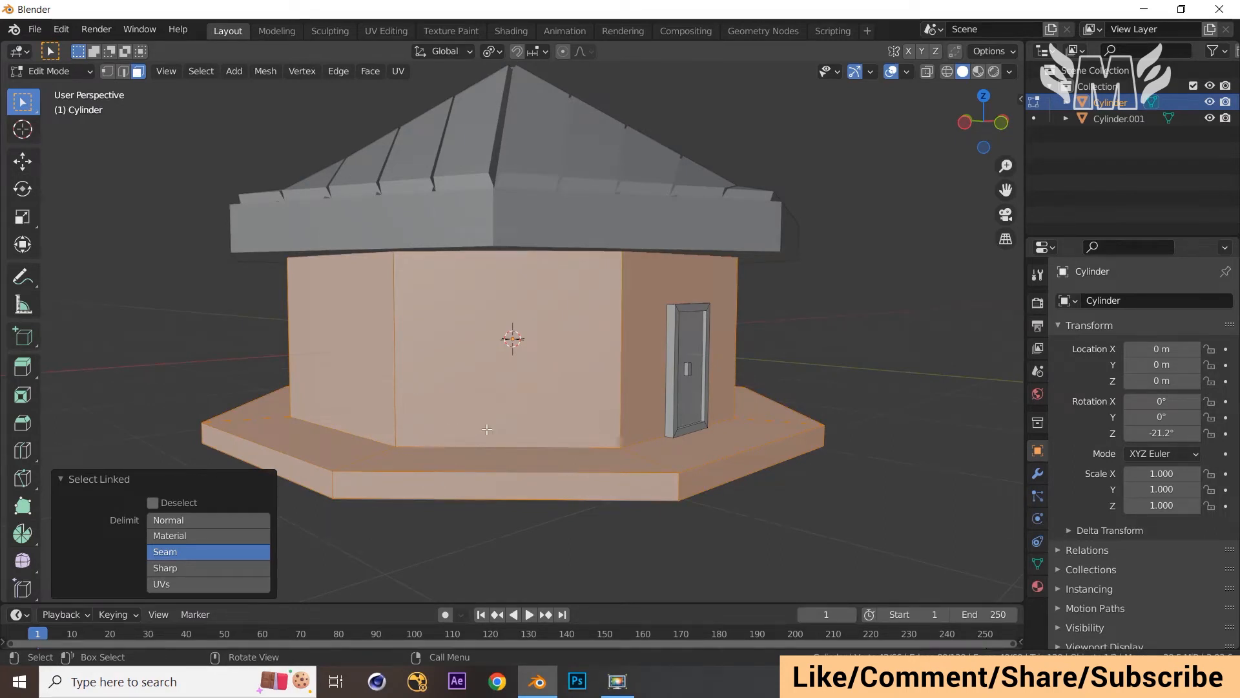
middle_click_drag(487, 429, 478, 425)
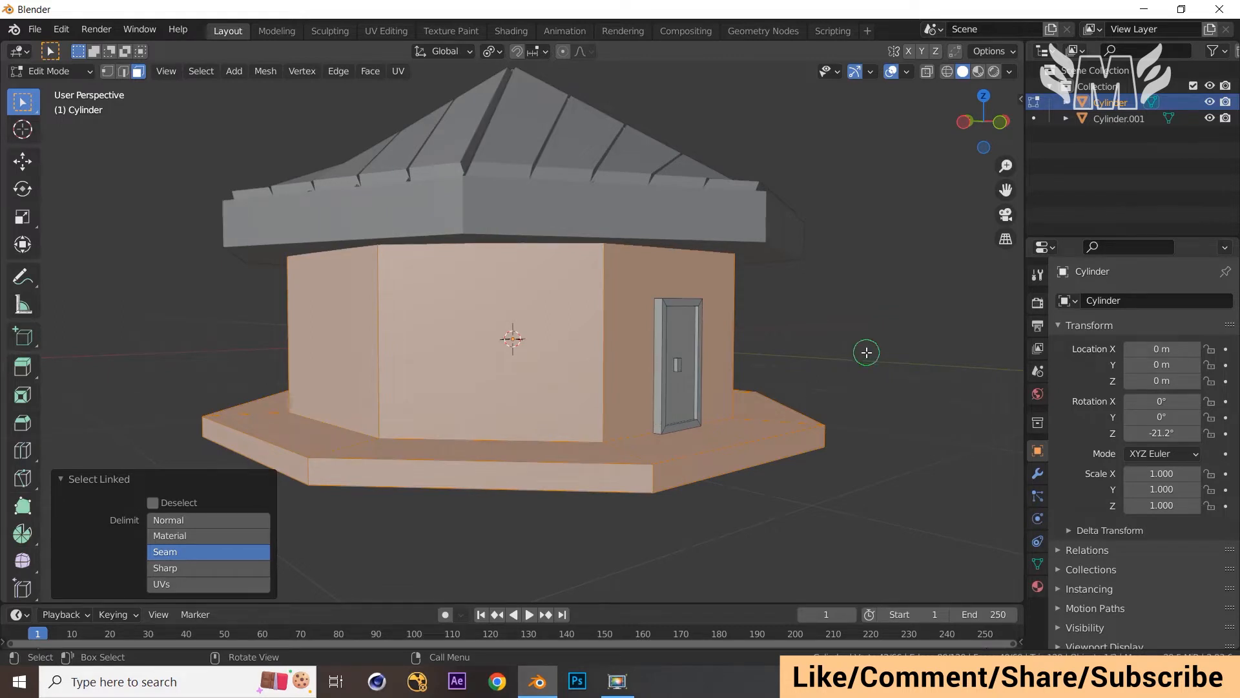
key("alt+a")
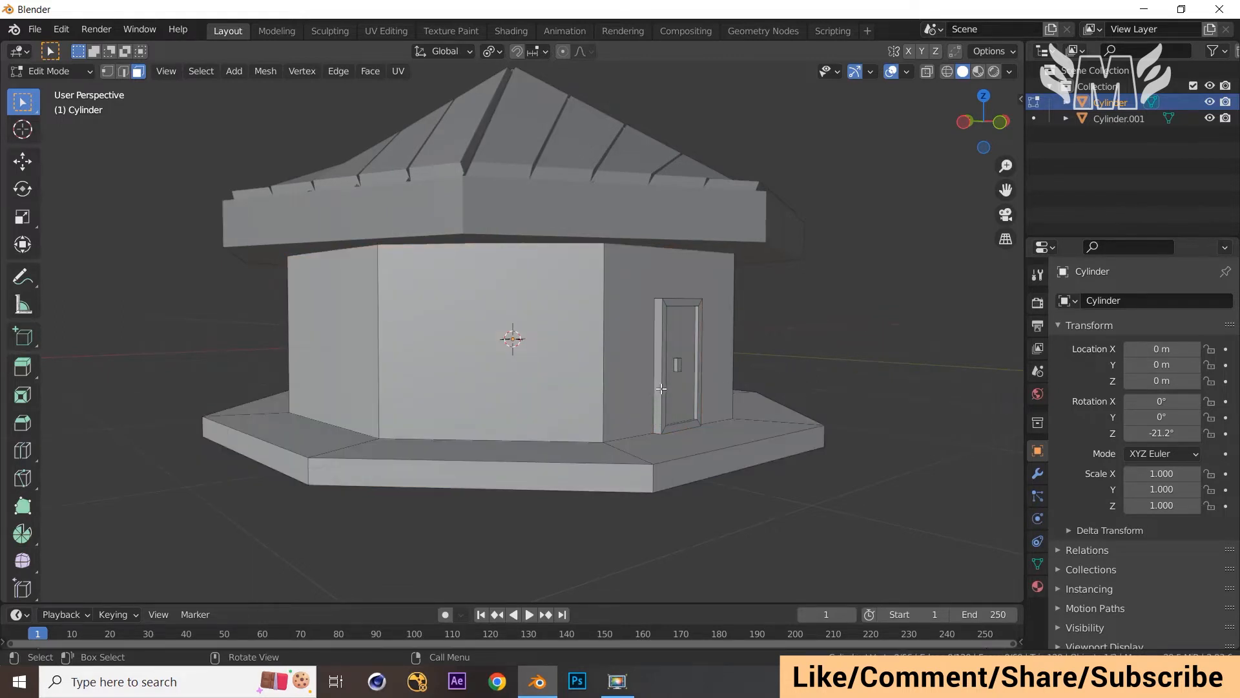
key("l")
middle_click_drag(661, 389, 608, 349)
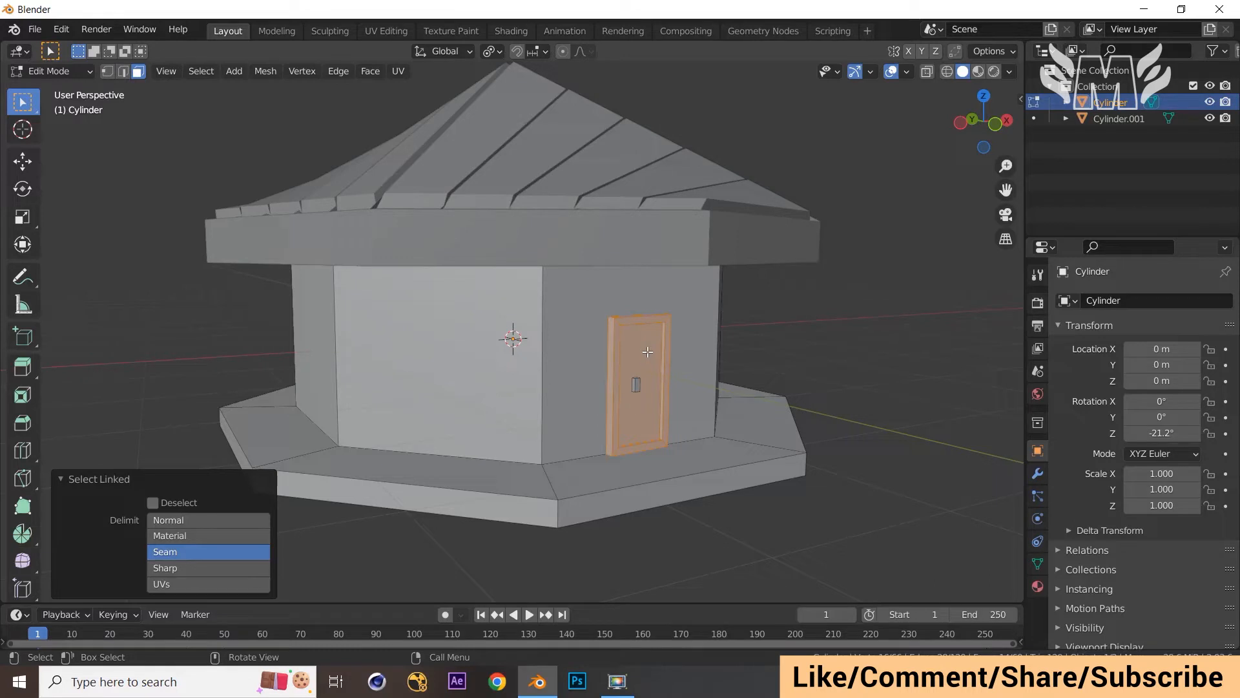
key("alt+a")
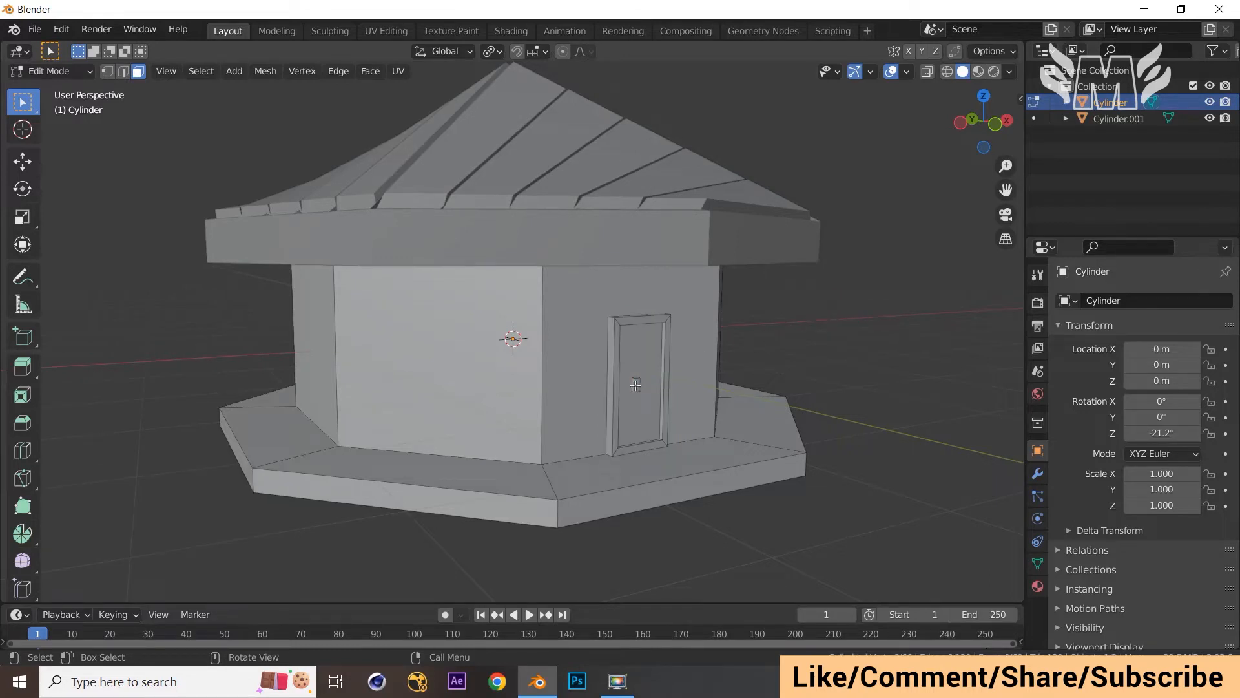
Step: Select the whole linked door handle, move it along X by about -0.11 m toward the door frame, and deselect it
key("l")
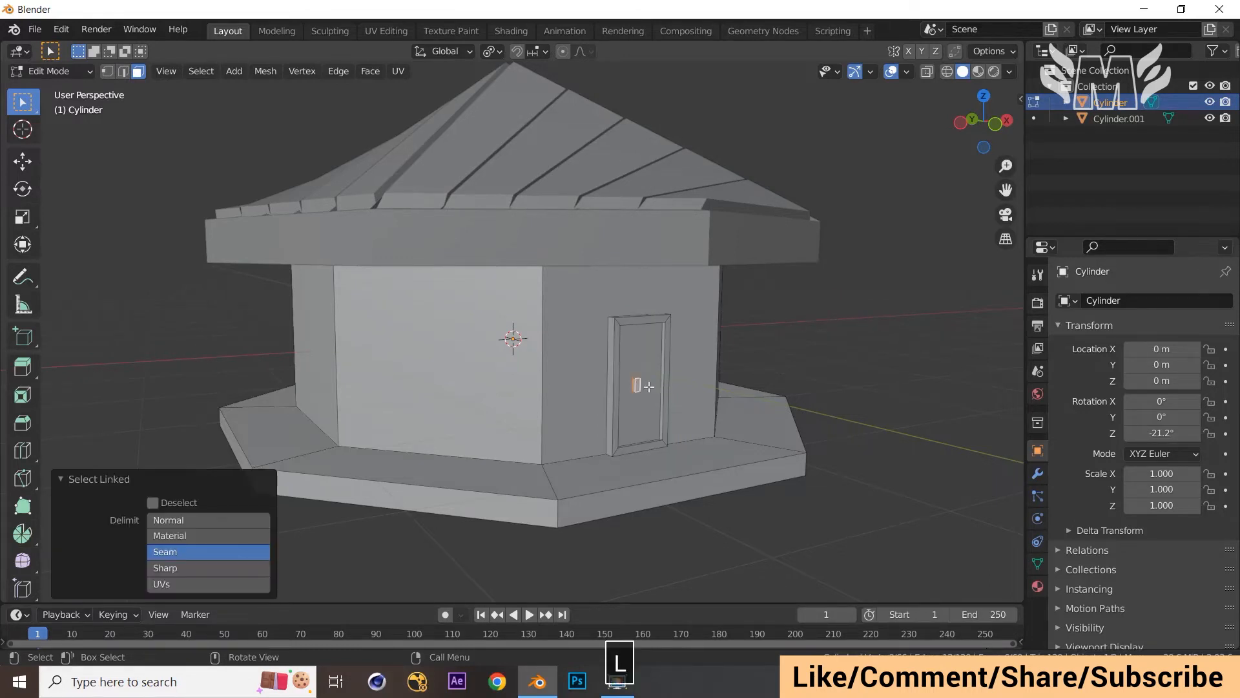
scroll(648, 386, "up", 2)
middle_click_drag(649, 386, 664, 398)
scroll(758, 420, "down", 1)
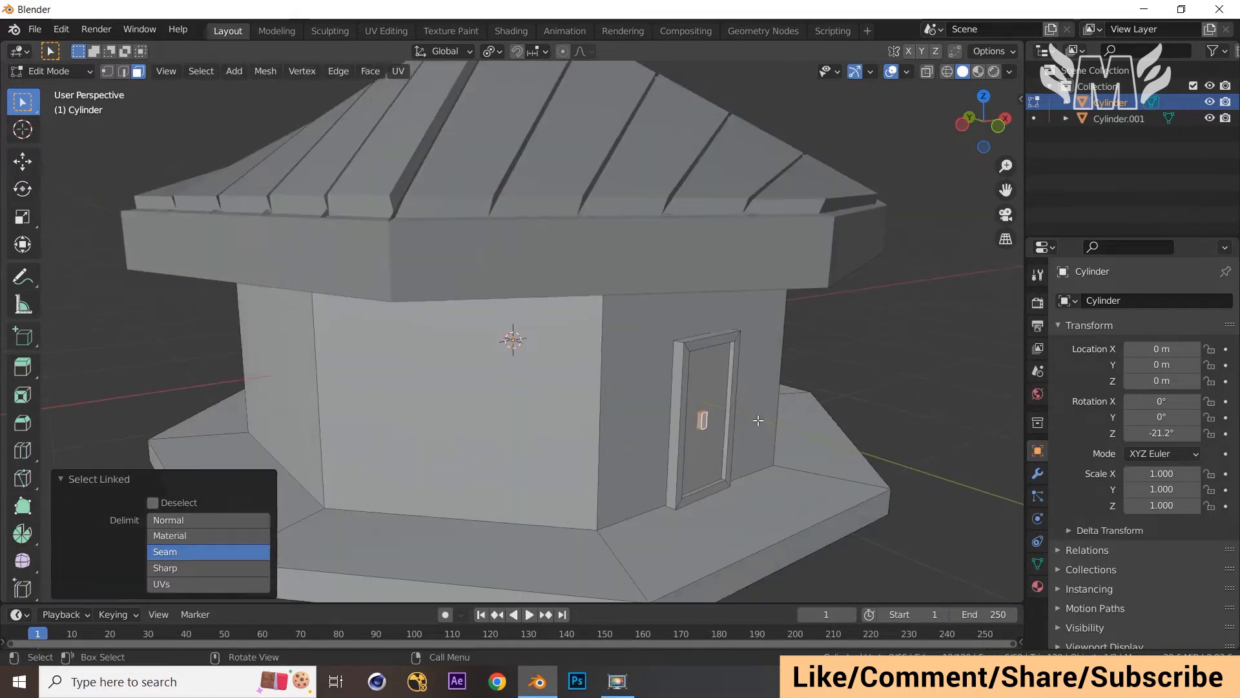
middle_click_drag(758, 421, 720, 407)
scroll(728, 404, "down", 1)
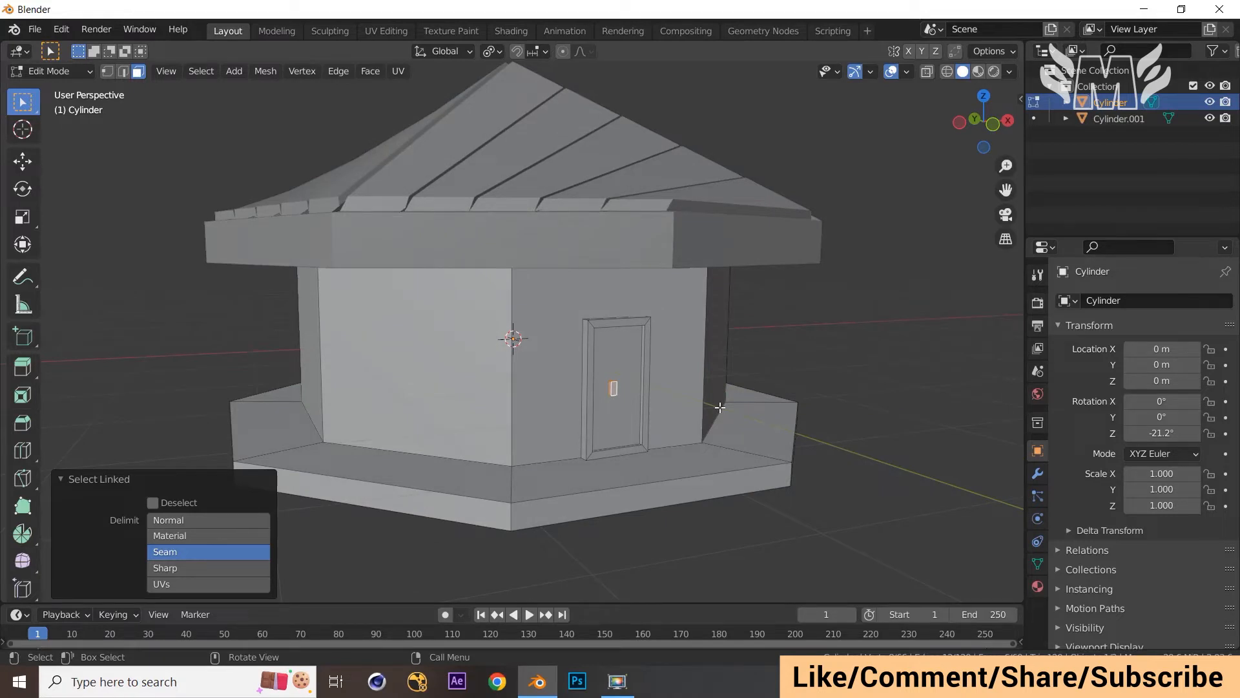
middle_click_drag(721, 407, 621, 410, "shift")
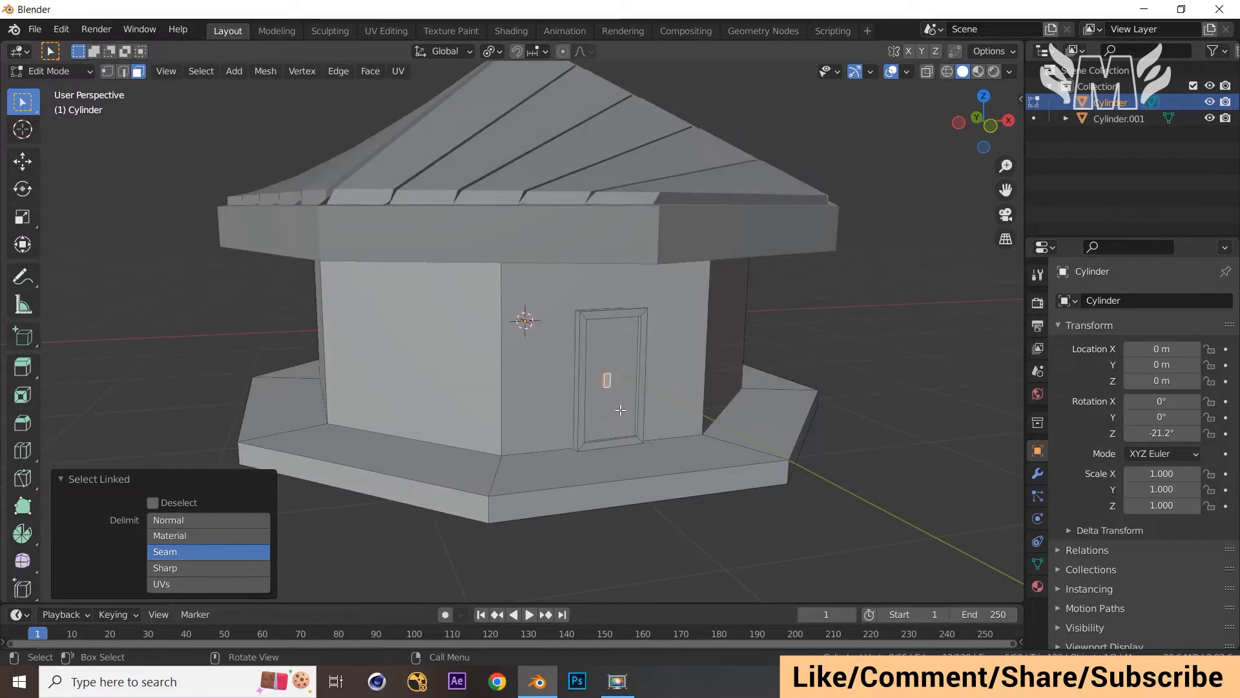
key("g")
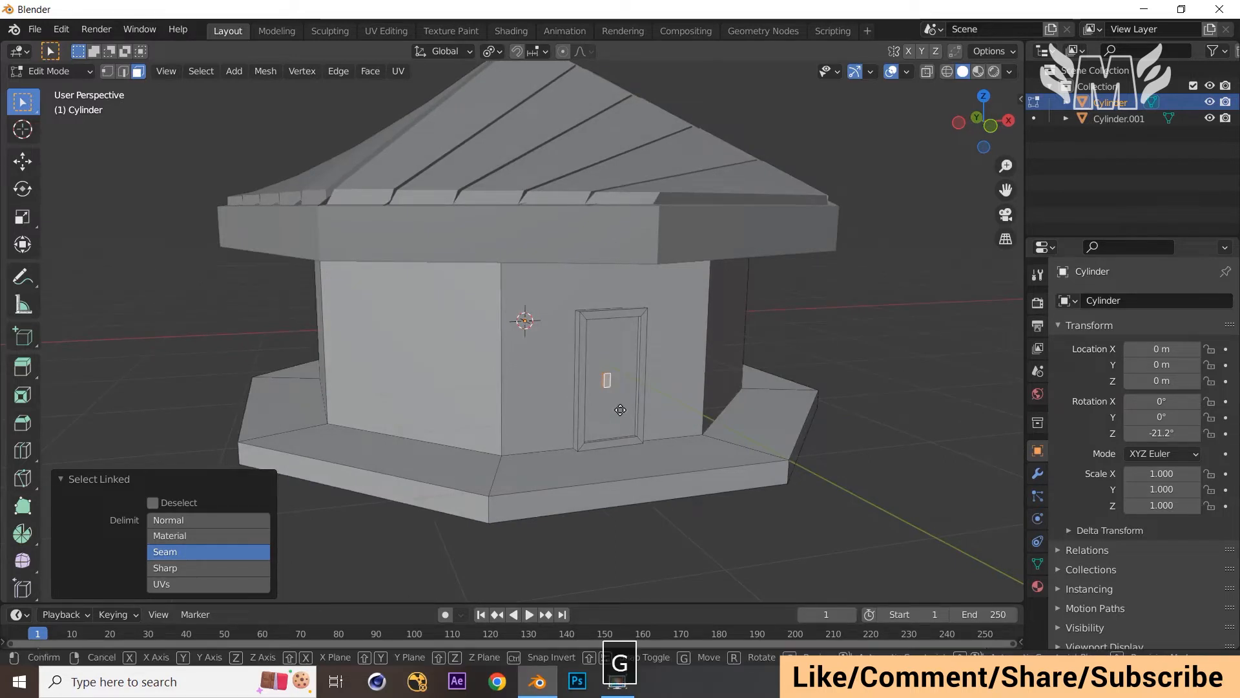
key("x")
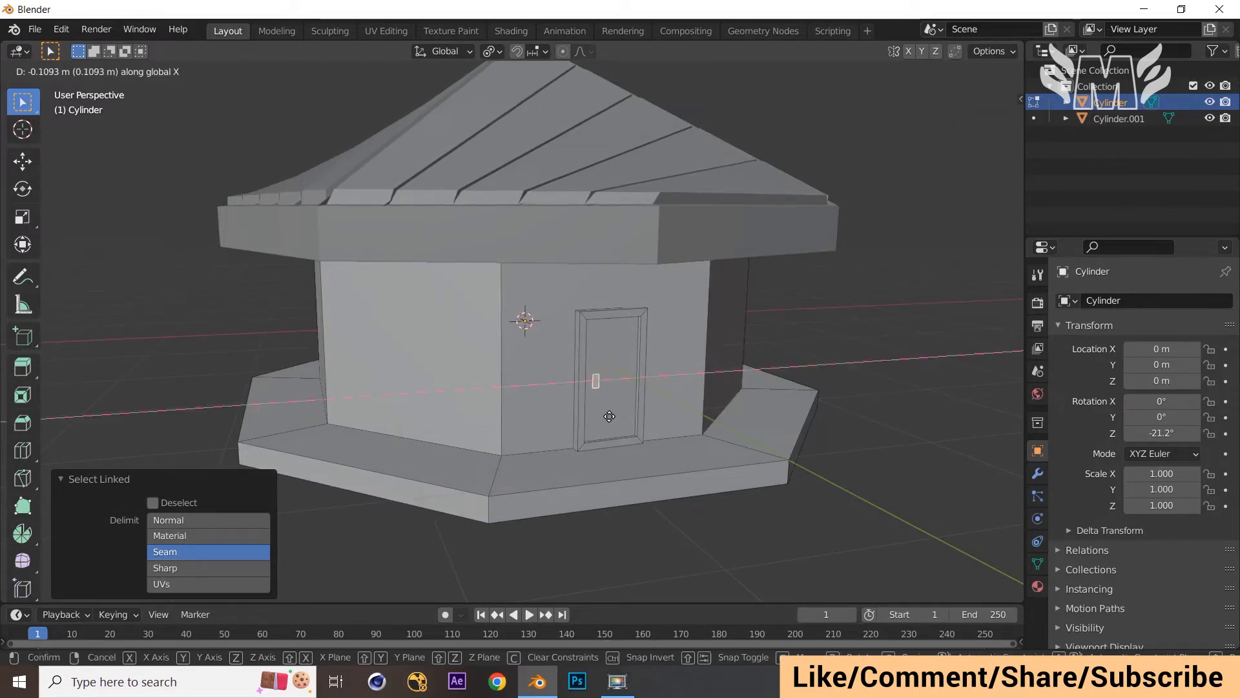
left_click(608, 416)
middle_click_drag(607, 417, 688, 410)
left_click(840, 342)
middle_click_drag(847, 364, 795, 377)
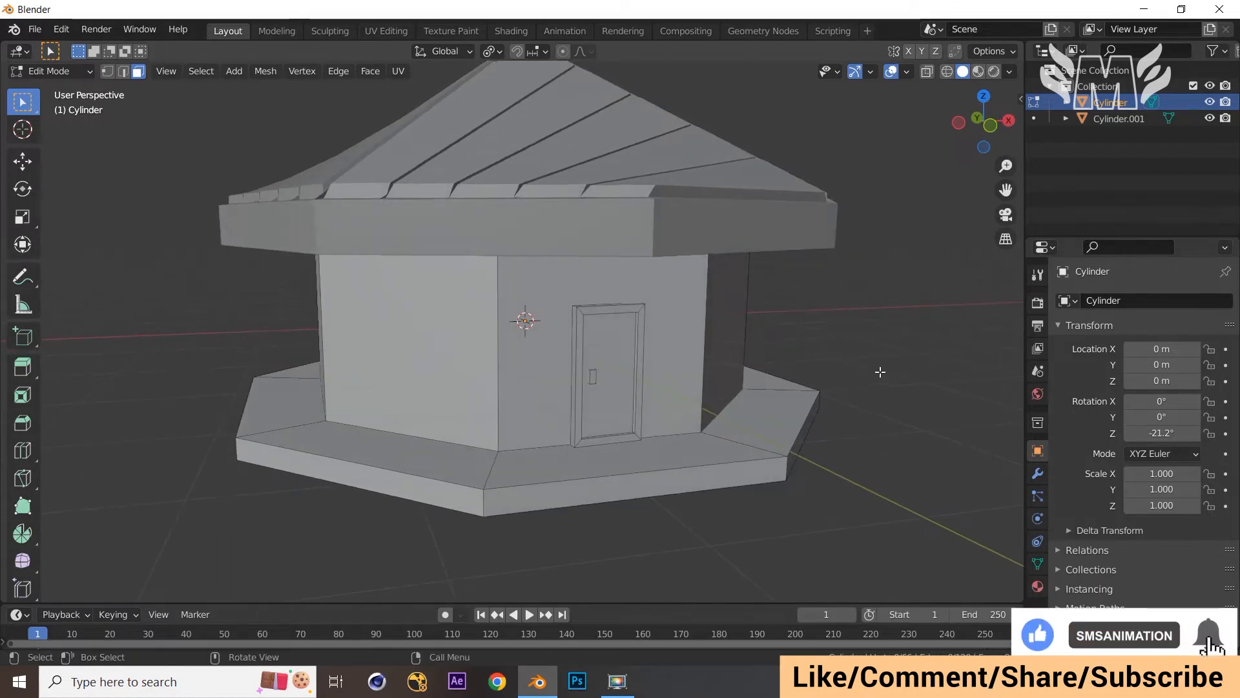
middle_click_drag(892, 379, 917, 374)
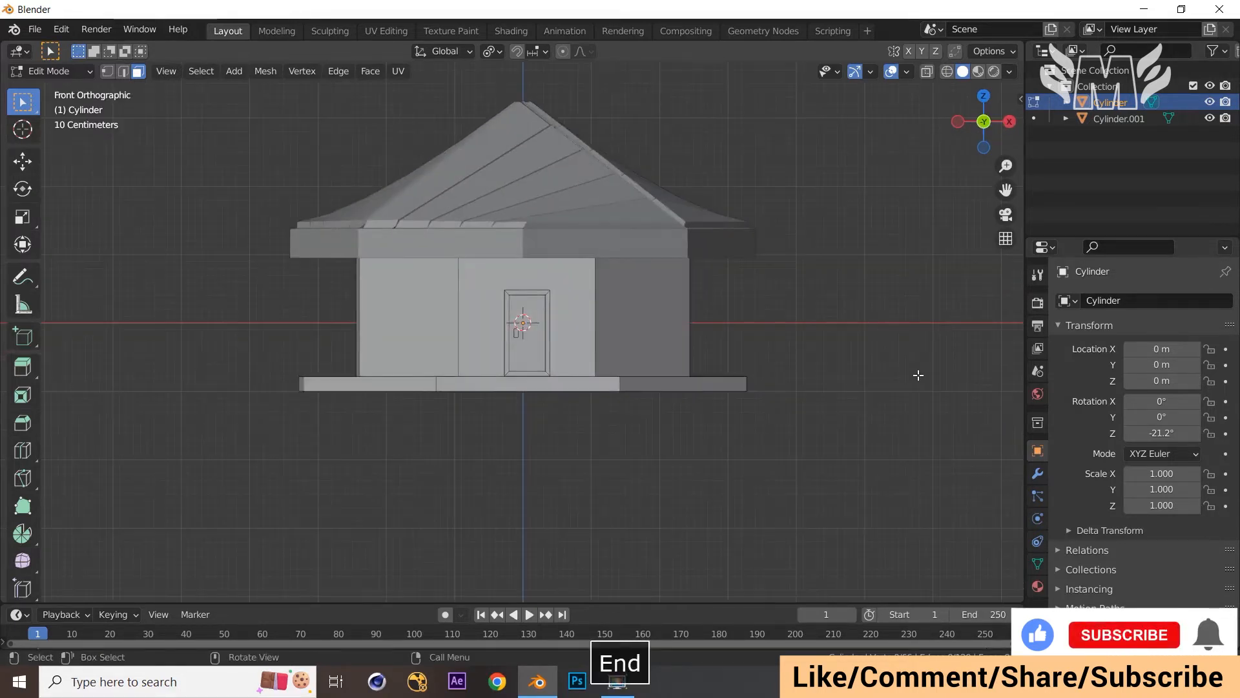
middle_click_drag(706, 448, 812, 449)
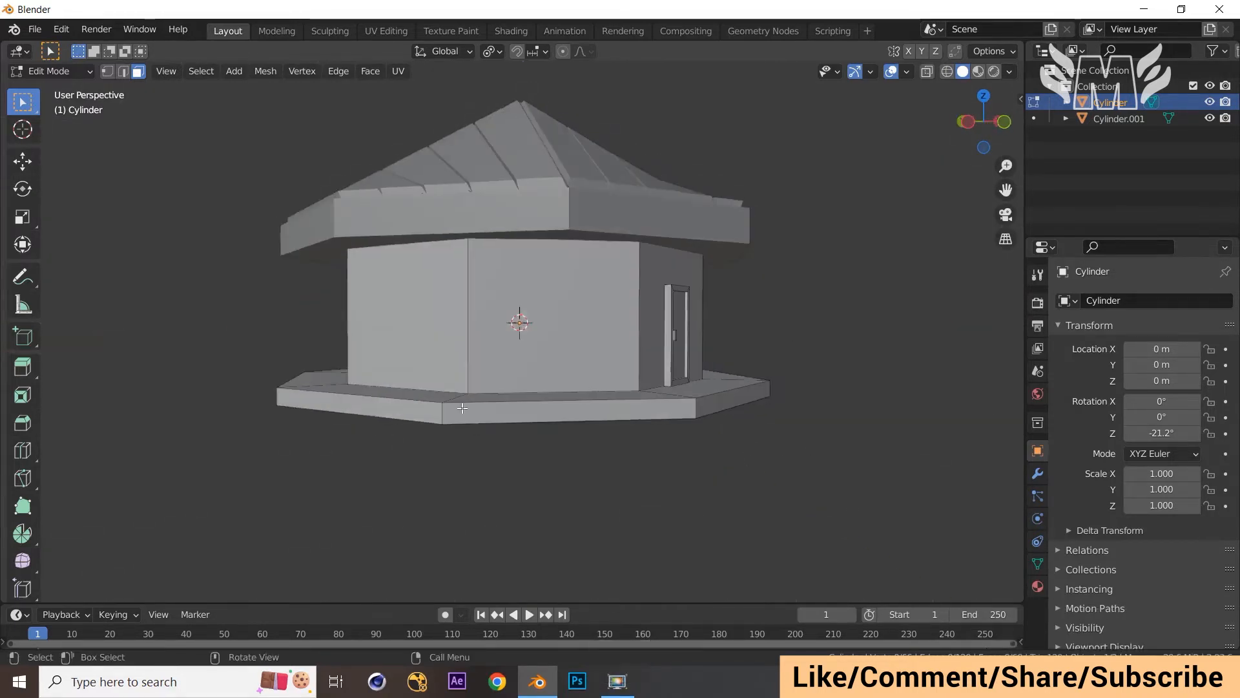
Step: Duplicate three separate wall faces in place for windows and scale the copies to 0.300
key("3")
left_click(414, 304)
middle_click_drag(416, 304, 659, 315)
left_click(417, 331, "shift")
middle_click_drag(420, 335, 606, 343)
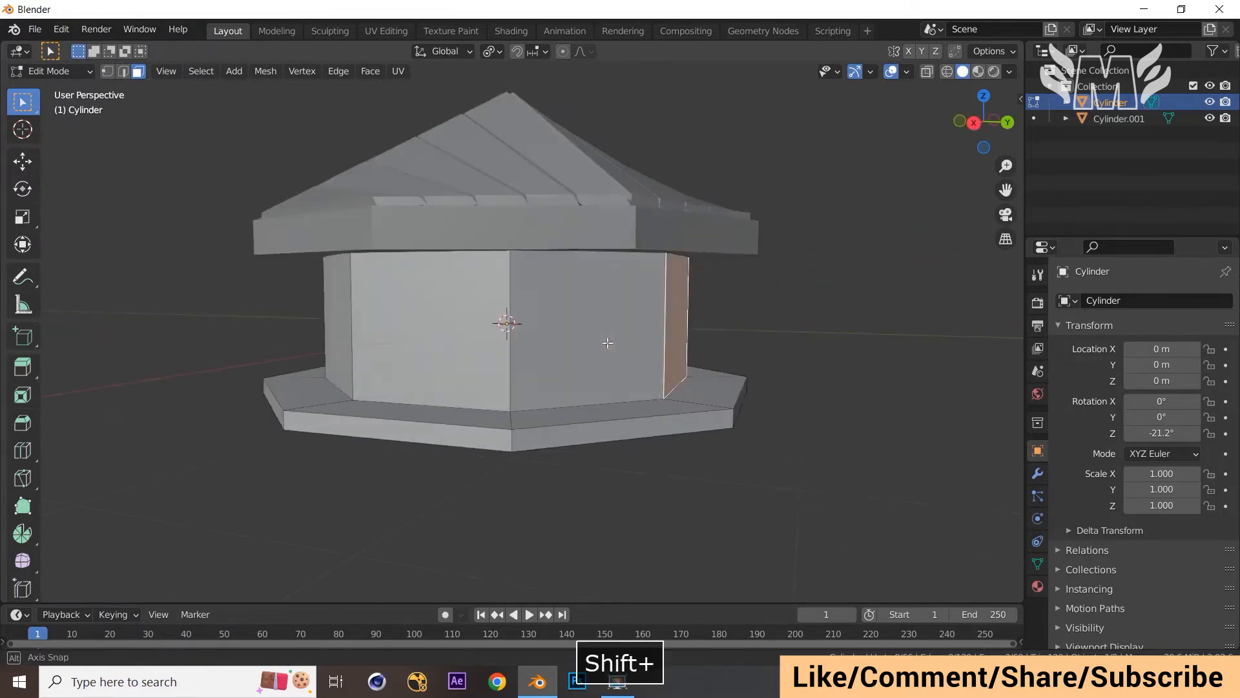
left_click(436, 330, "shift")
middle_click_drag(730, 289, 788, 341)
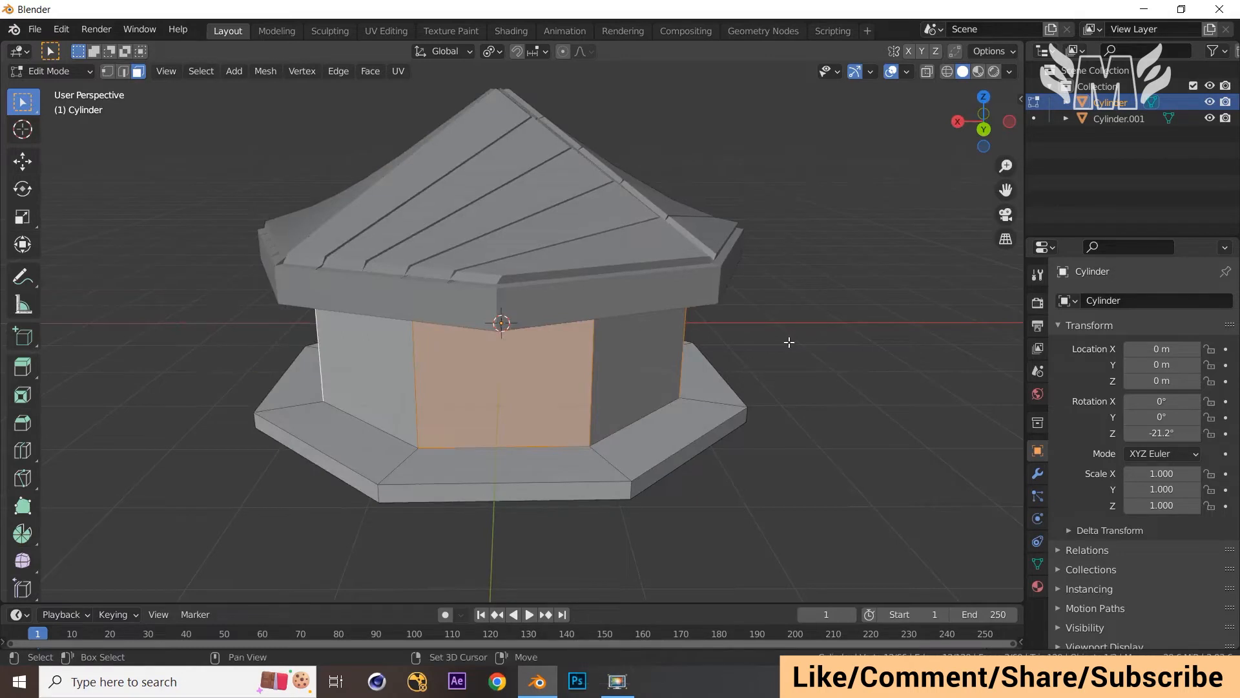
key("shift+d")
right_click(785, 289)
middle_click_drag(785, 290, 819, 341)
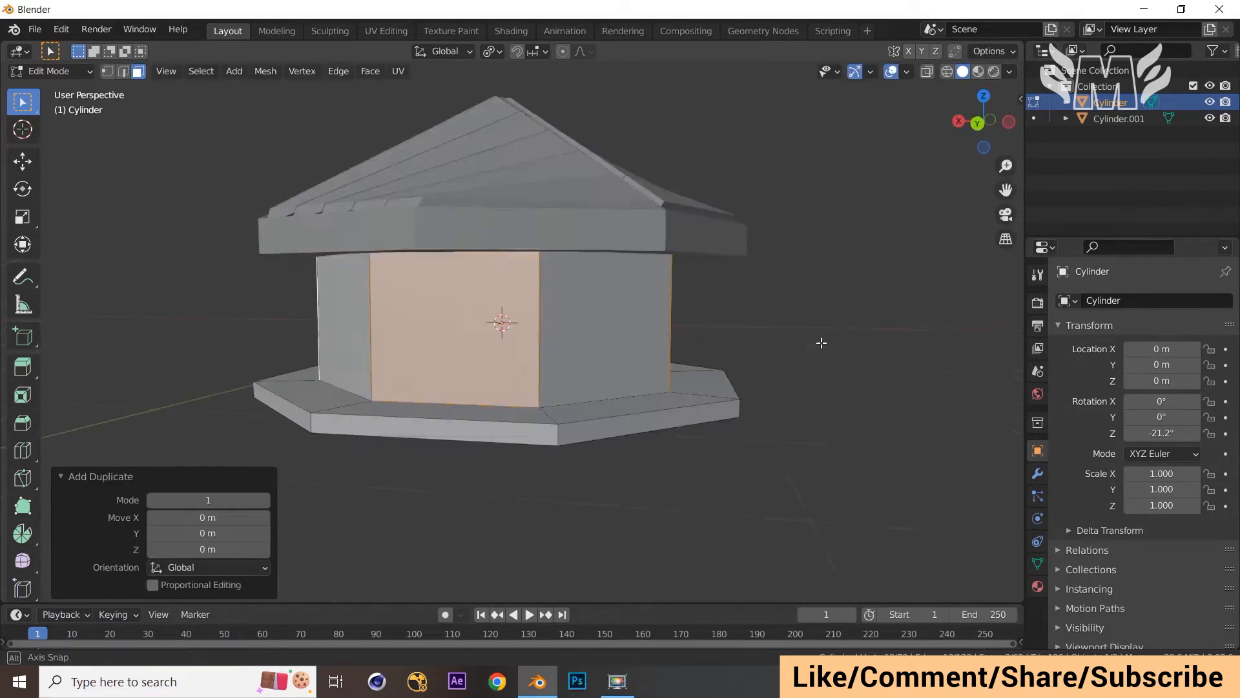
key("s")
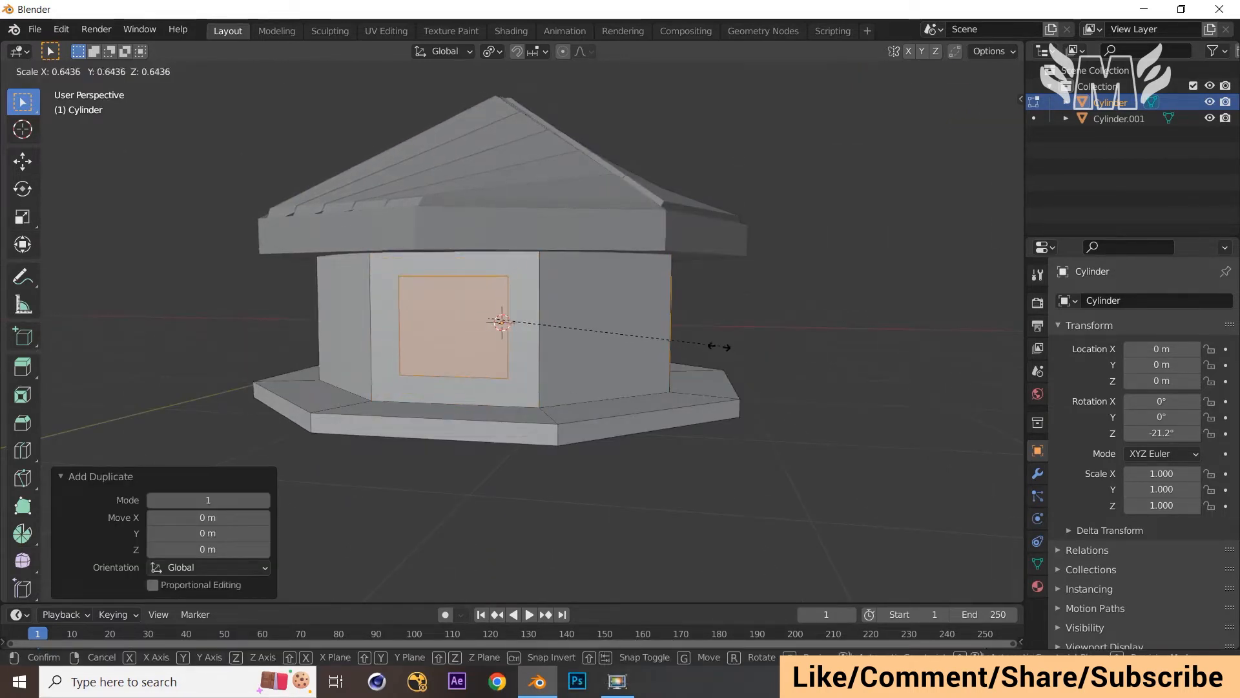
left_click(599, 335)
middle_click_drag(956, 315, 872, 318)
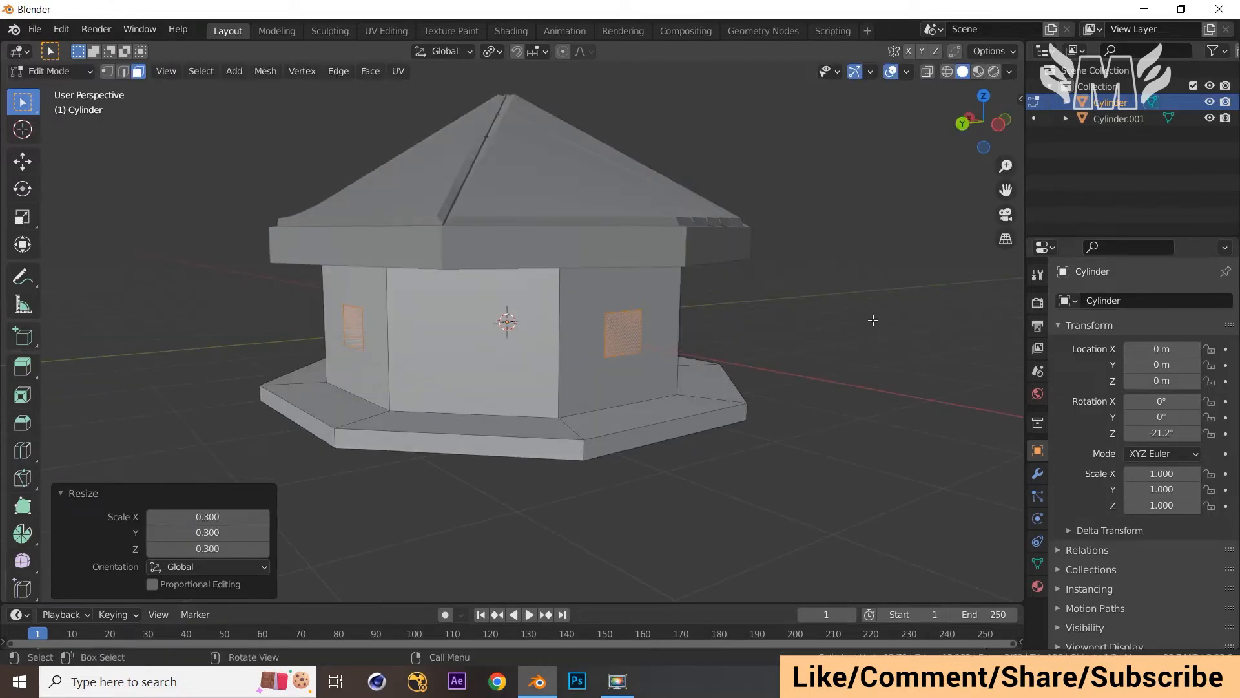
Step: Move the three window faces up along Z by about 0.29 m
key("period")
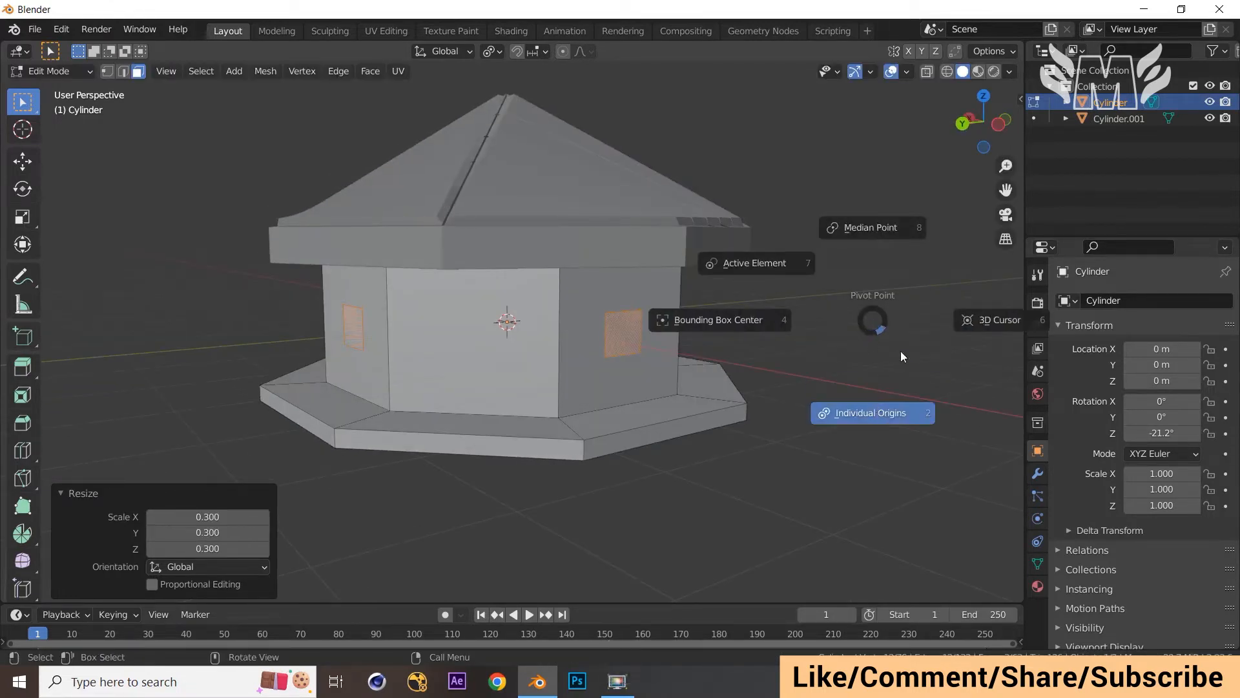
left_click(877, 321)
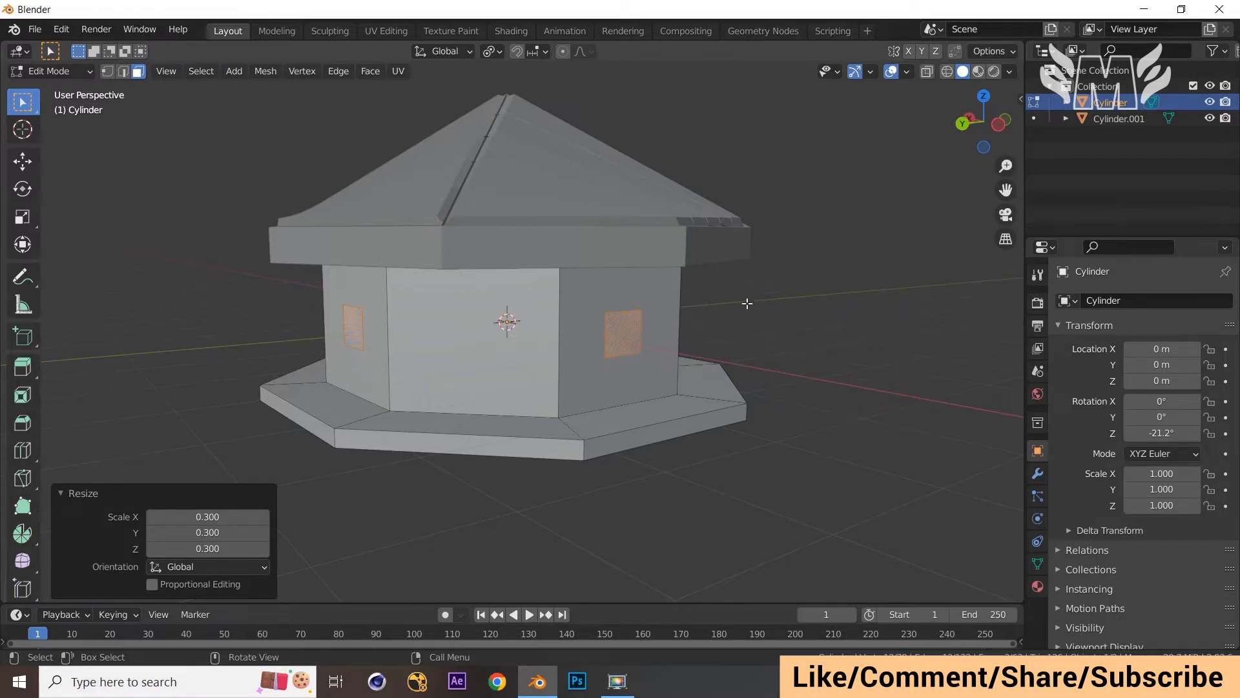
middle_click_drag(748, 303, 800, 332)
key("g")
key("z")
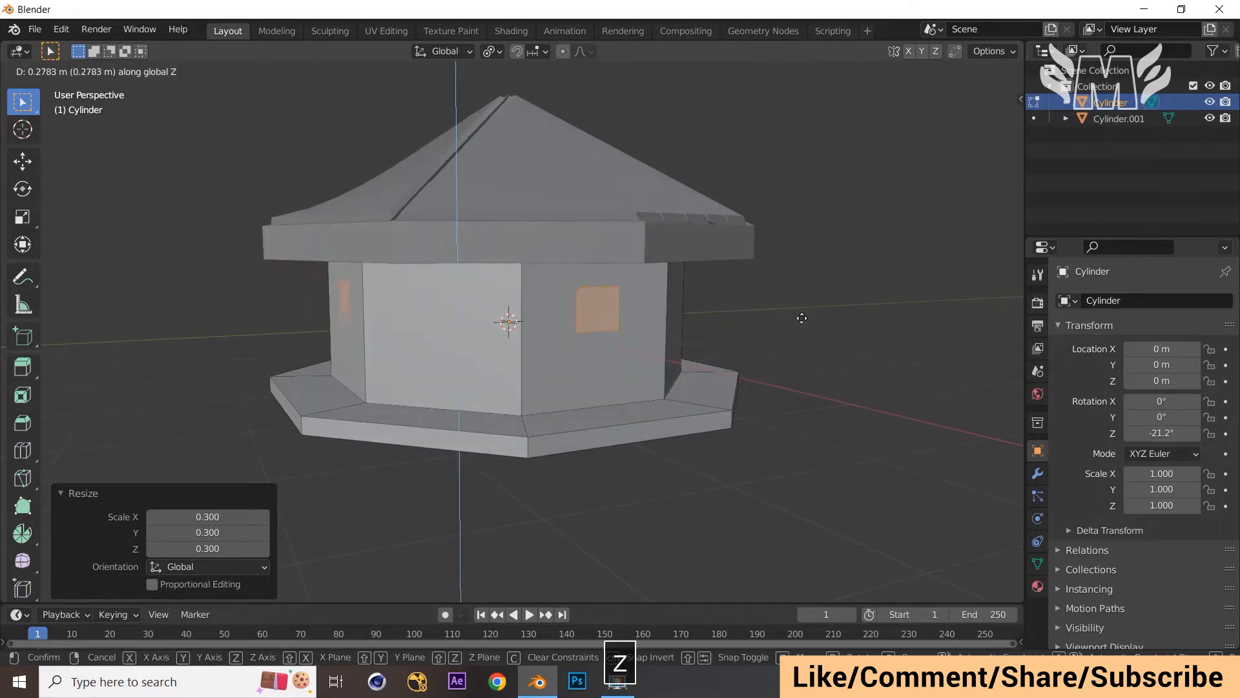
left_click(809, 338)
Step: Extrude the window faces outward by about 0.076 m, then extrude them in place and scale the inner faces to 0.763
key("e")
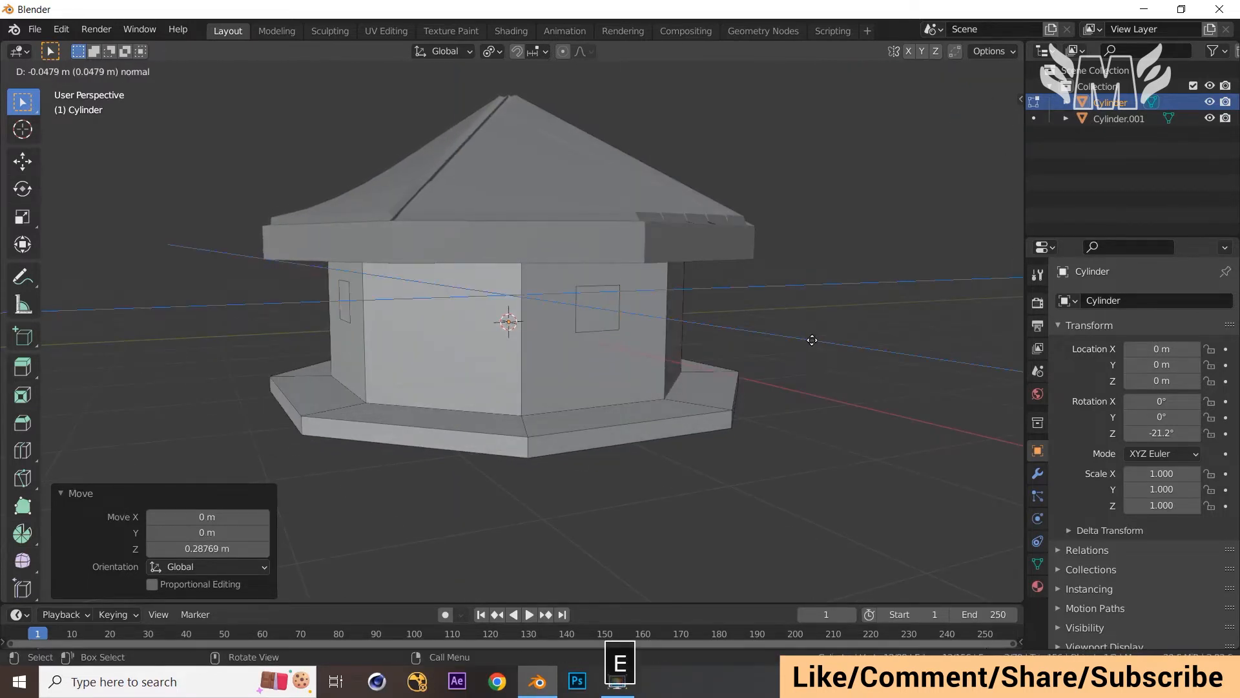
right_click(804, 333)
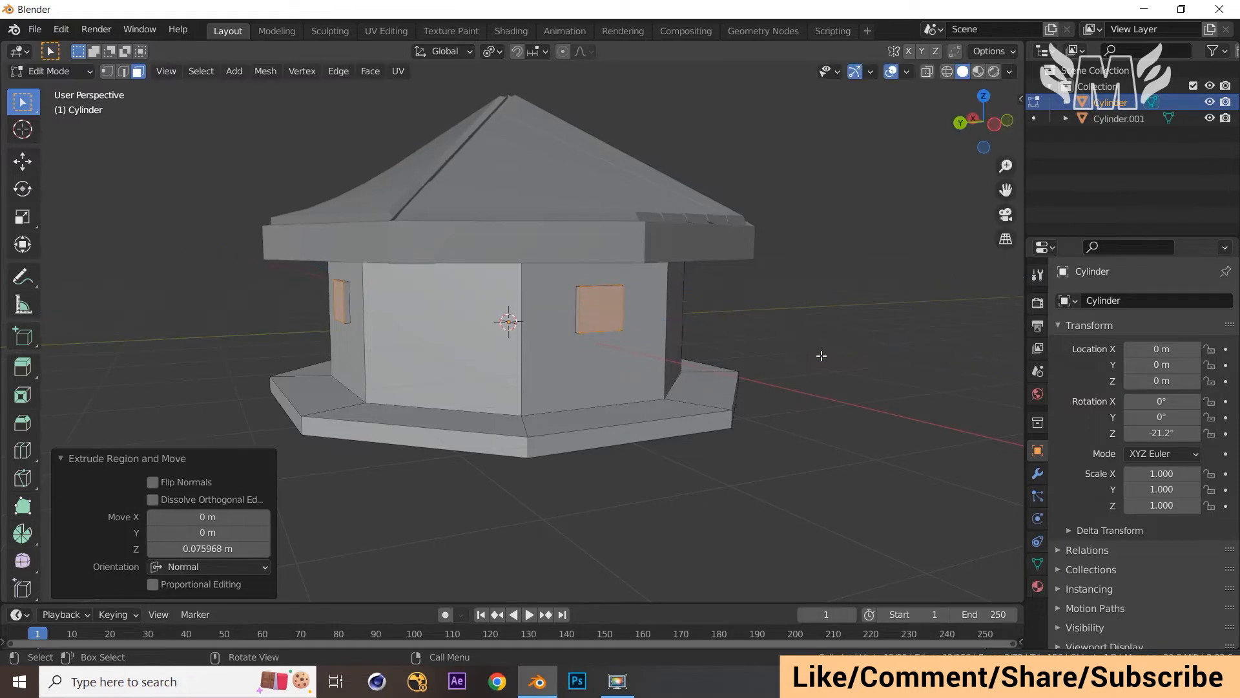
key("e")
right_click(854, 373)
key("s")
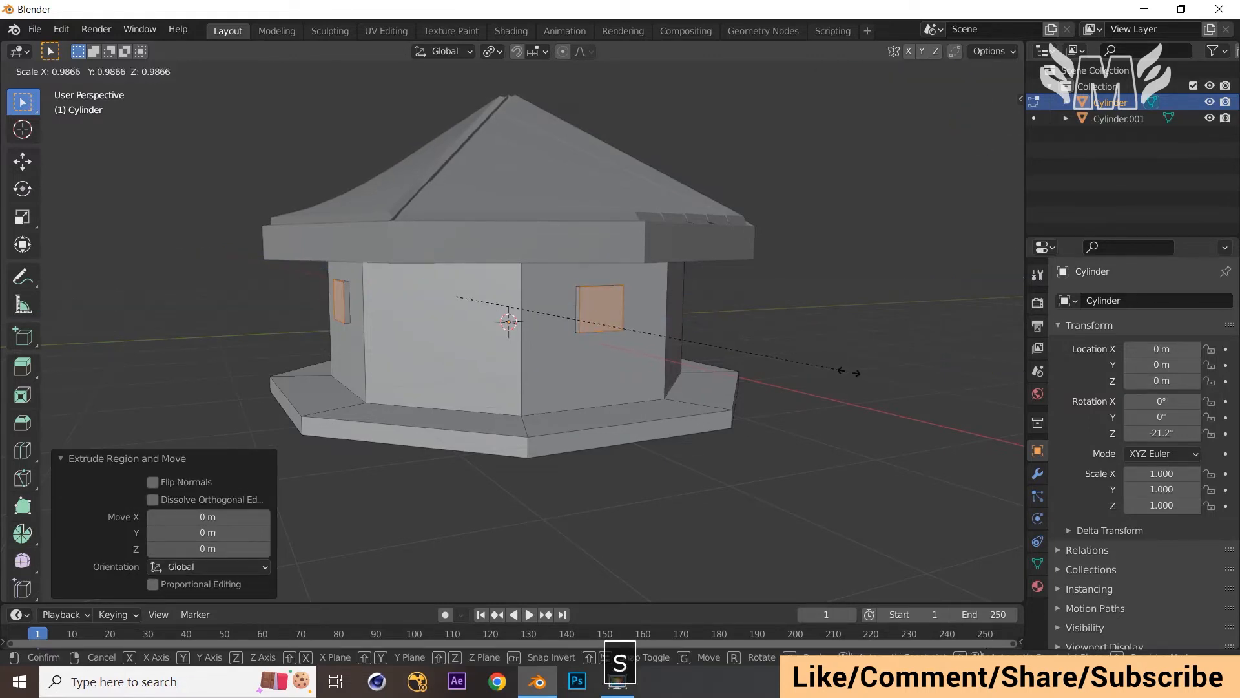
left_click(763, 348)
Step: Extrude the inner window faces inward by about 0.029 m to recess them within their frames
key("e")
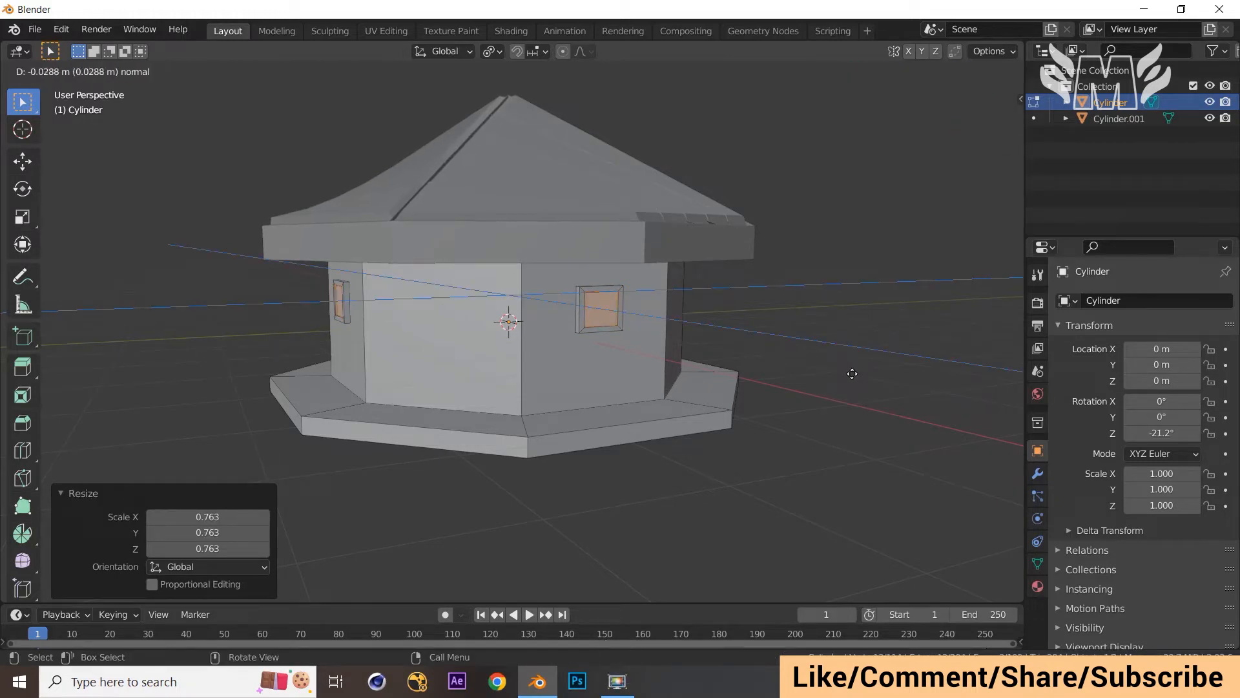
left_click(853, 372)
middle_click_drag(872, 364, 661, 347)
middle_click_drag(639, 259, 752, 249)
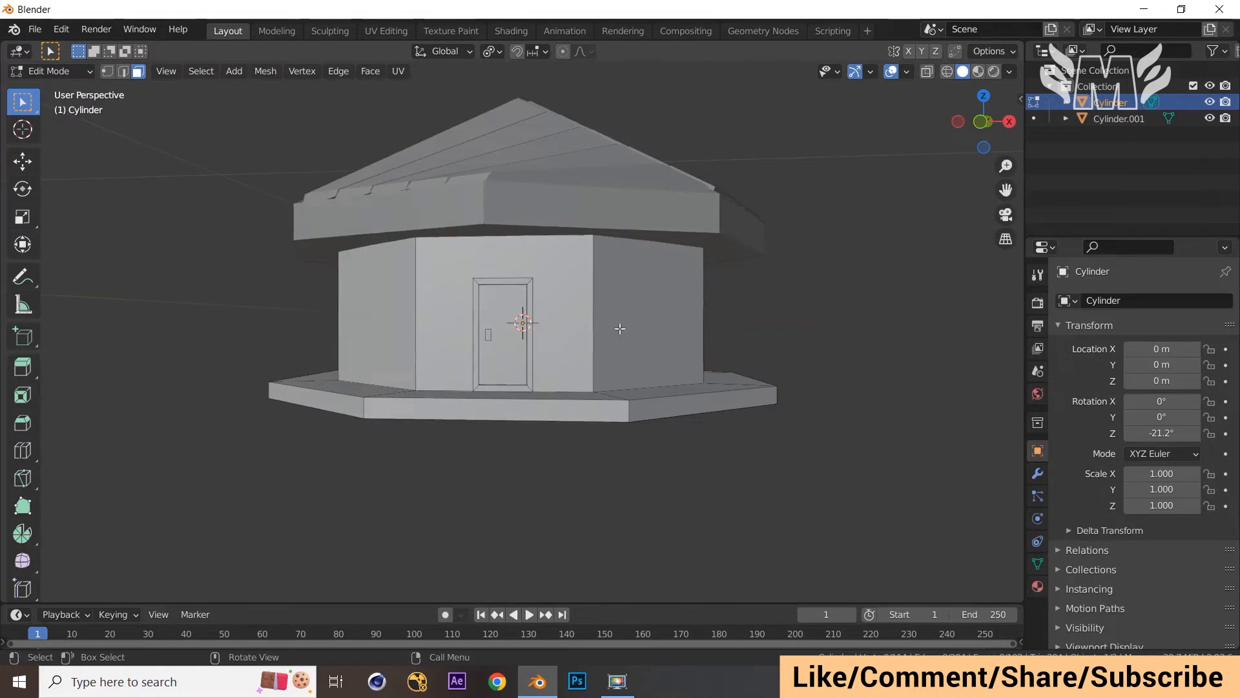
Step: Add four evenly spaced horizontal loop cuts around the cottage walls without sliding them
key("Tab")
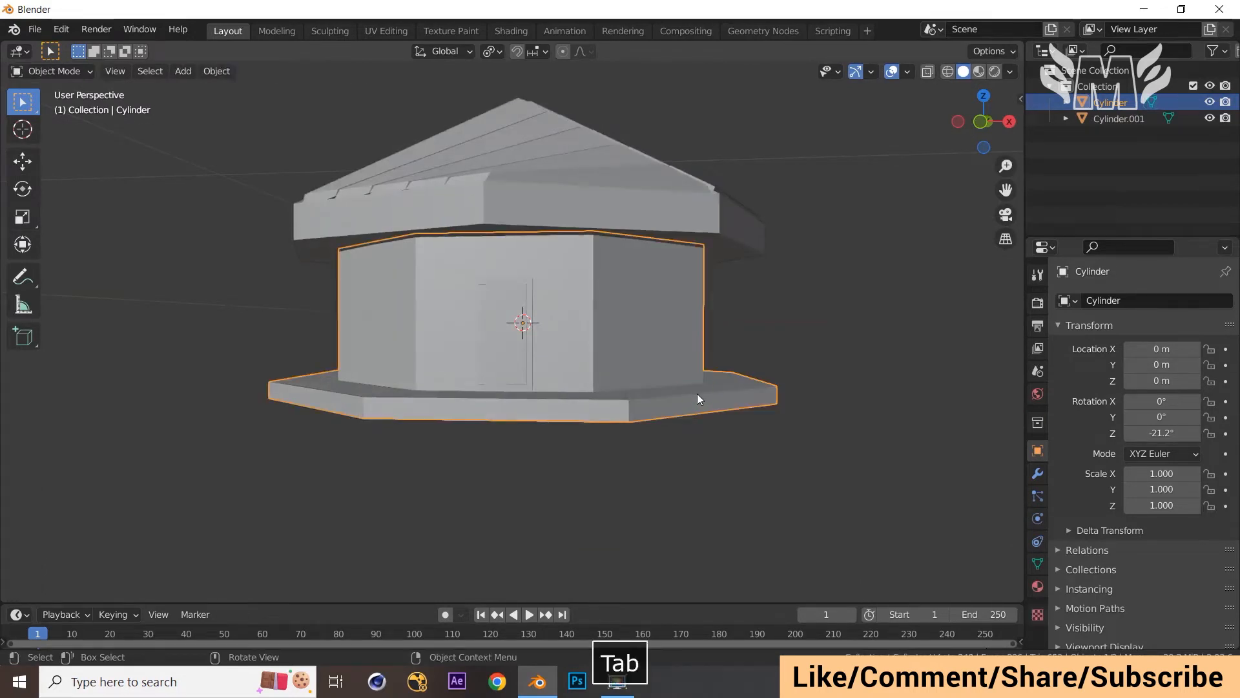
middle_click_drag(691, 388, 707, 403)
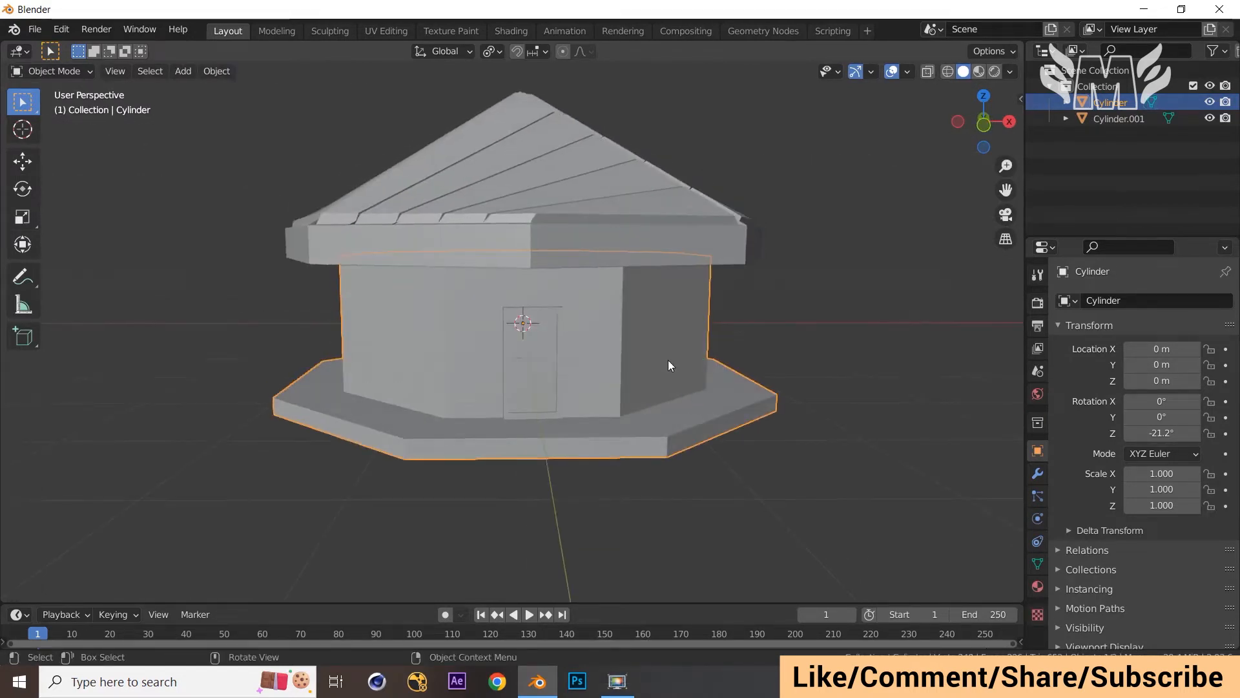
key("Tab")
key("ctrl+r")
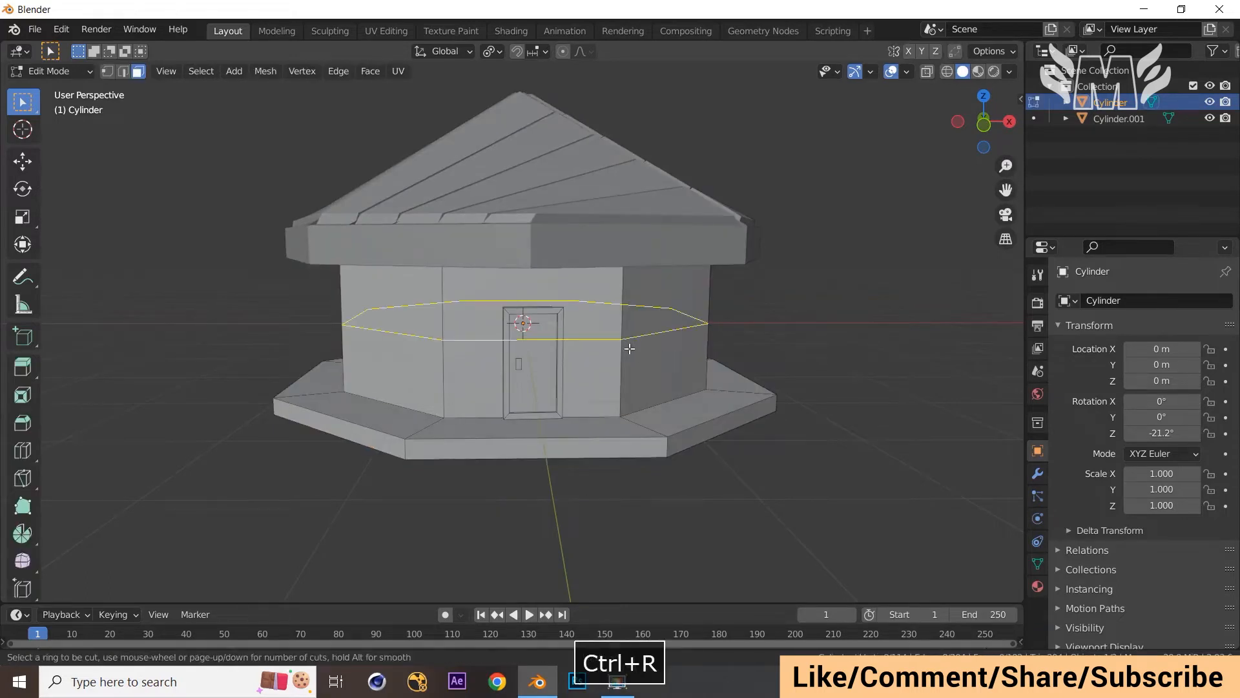
scroll(626, 345, "up", 3)
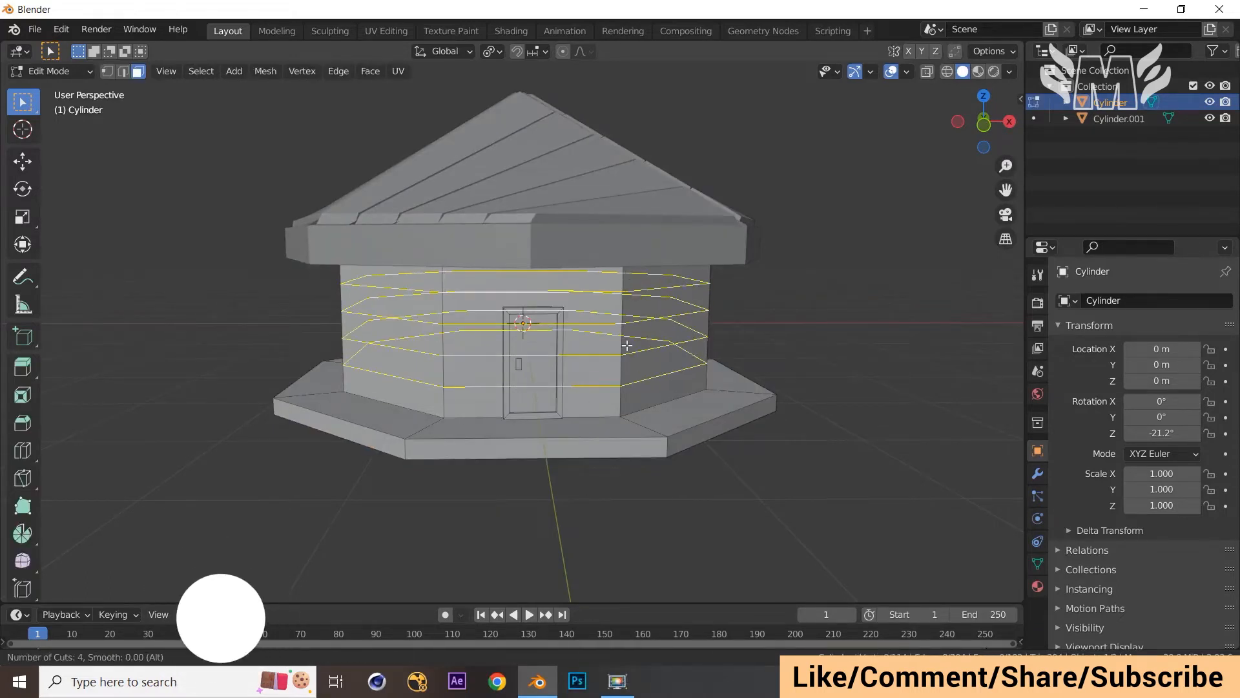
left_click(627, 345)
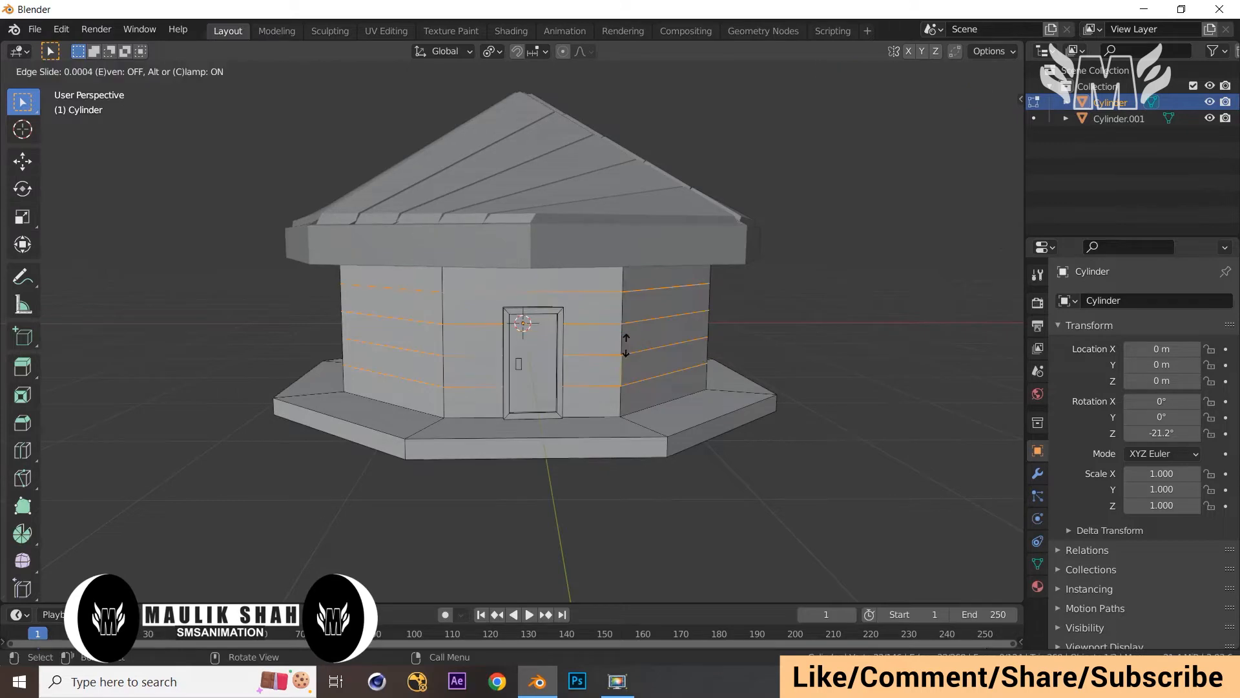
right_click(627, 353)
middle_click_drag(880, 308, 806, 230)
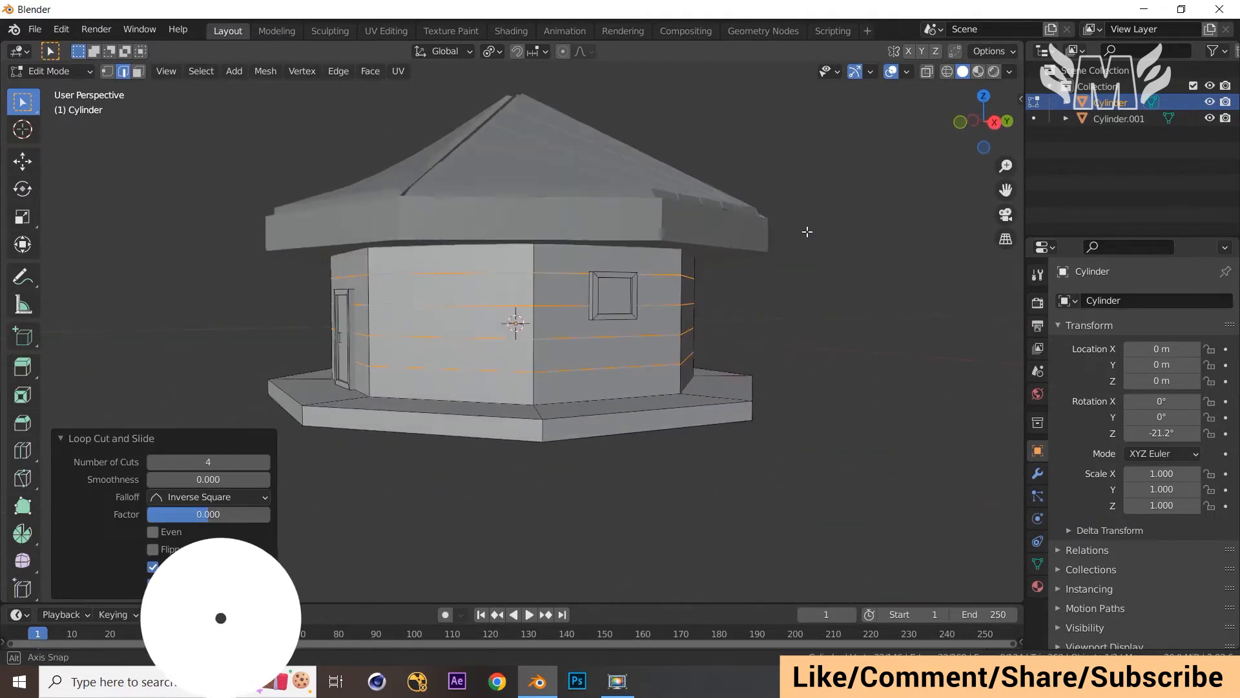
Step: Select all five horizontal face rings of the walls and extrude them in place as individual faces
key("3")
left_click(535, 262, "alt")
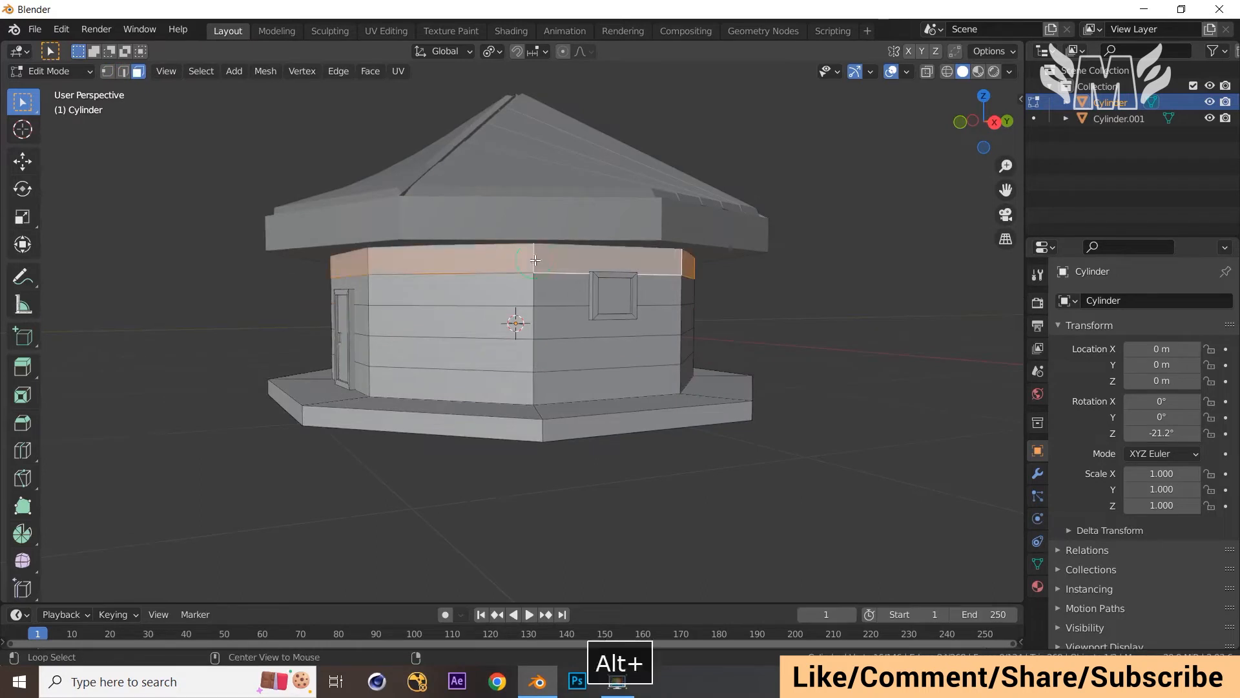
left_click(533, 299, "alt+shift")
left_click(533, 327, "alt+shift")
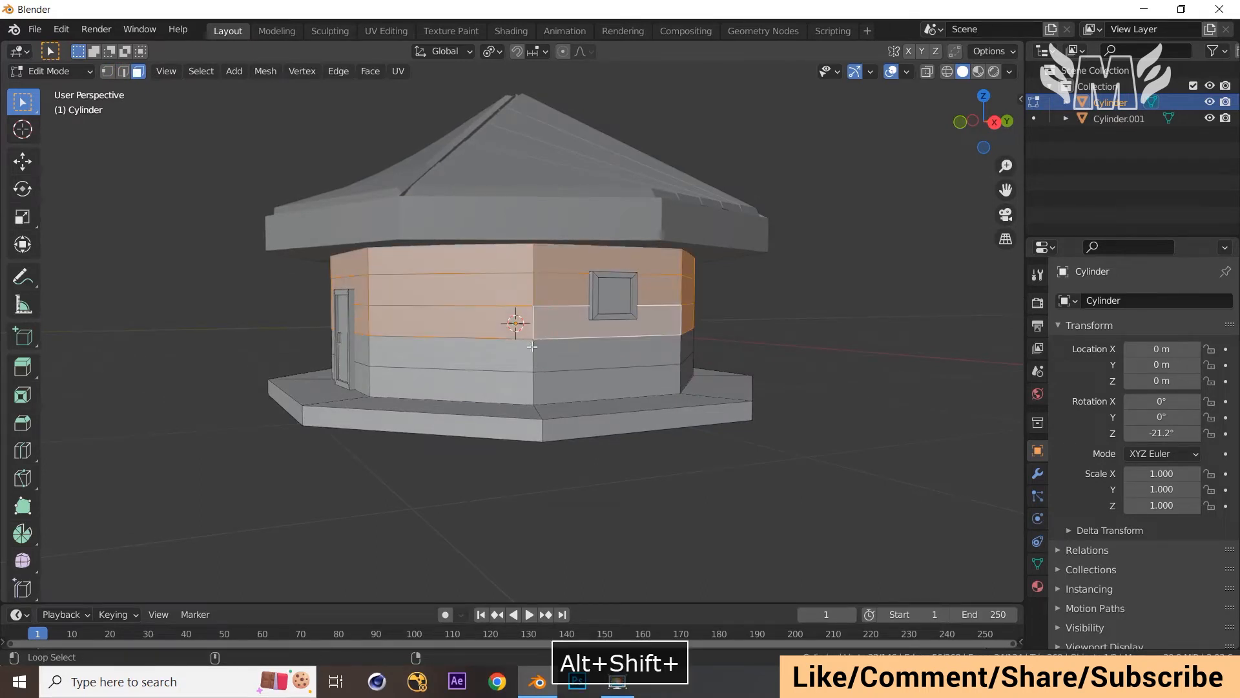
left_click(531, 365, "alt+shift")
left_click(534, 384, "alt+shift")
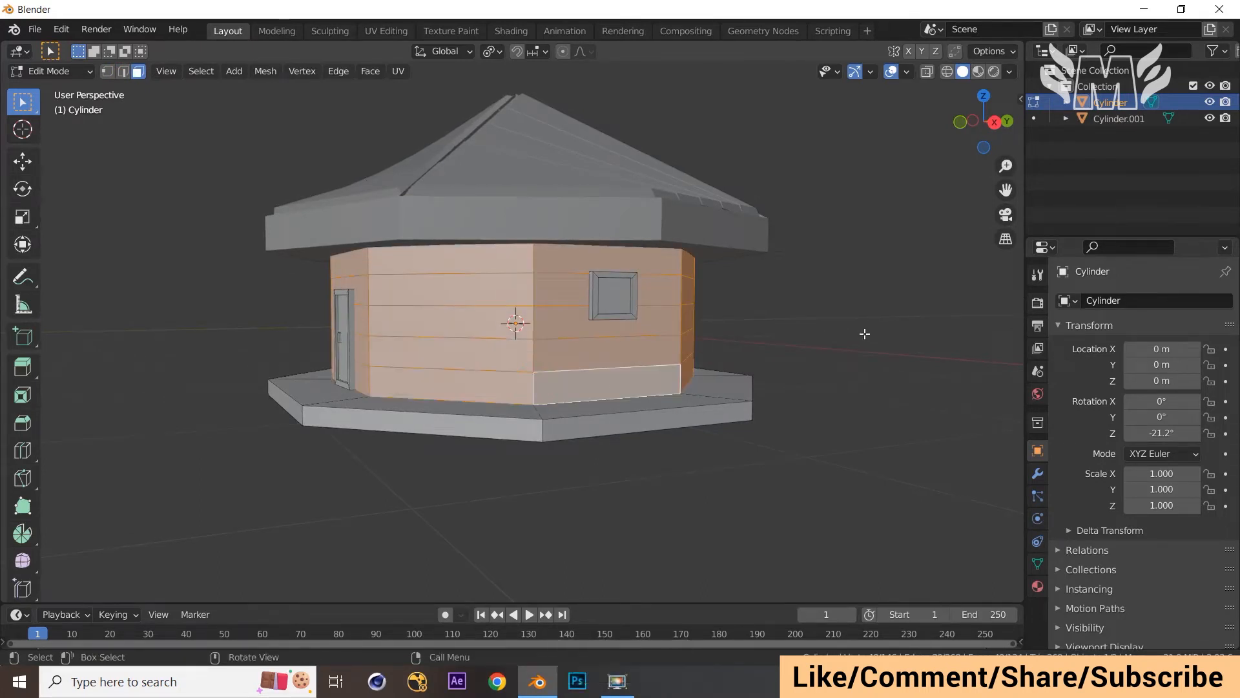
key("alt+e")
left_click(857, 348)
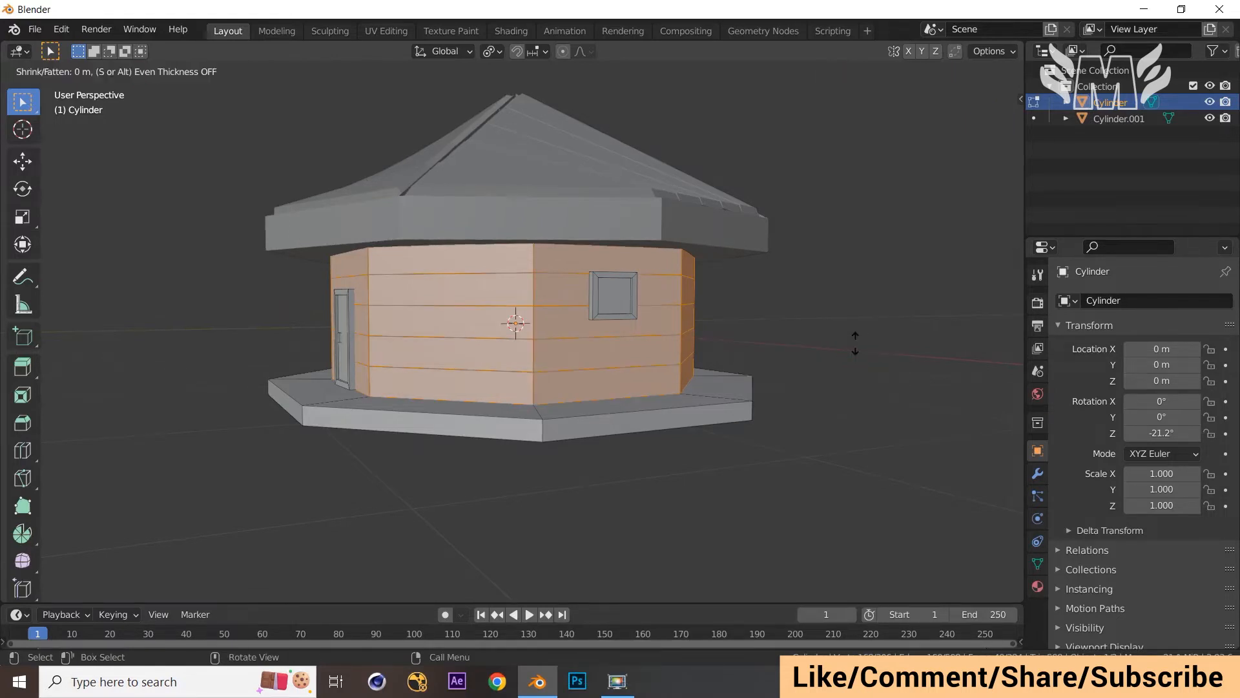
right_click(865, 345)
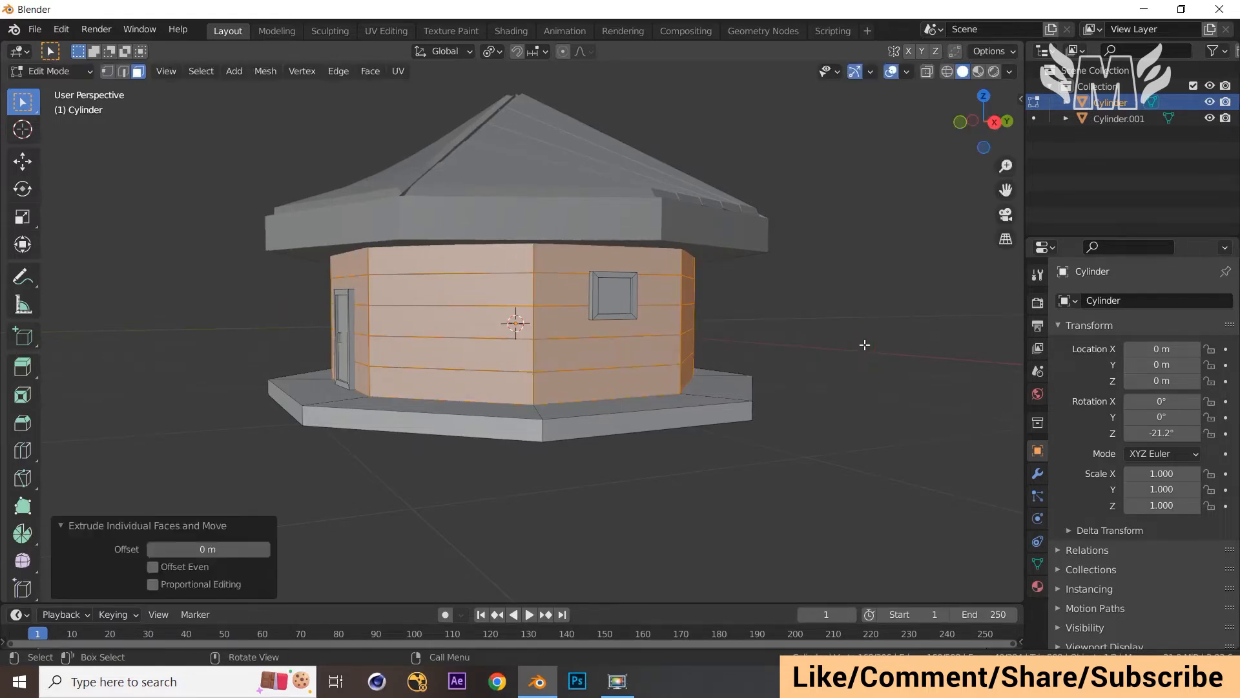
Step: Scale the extruded wall faces to 0.968 overall and to 0.897 along Z to leave gaps between planks
key("s")
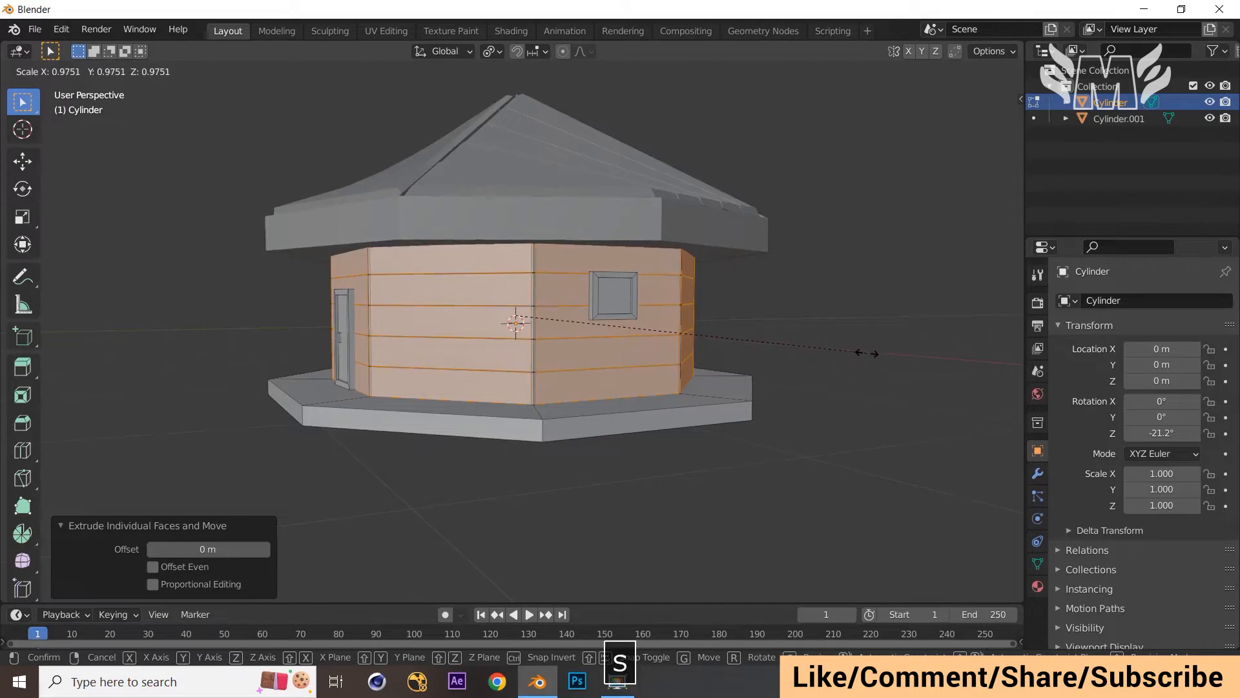
left_click(871, 363)
key("s")
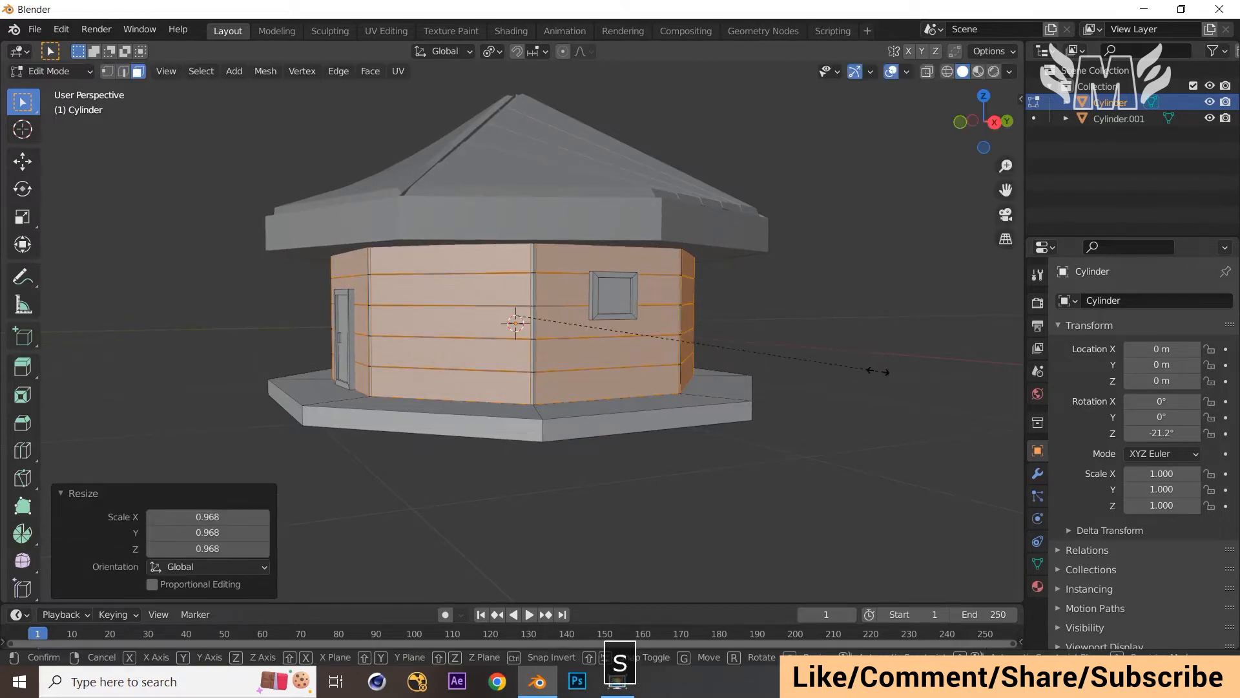
key("z")
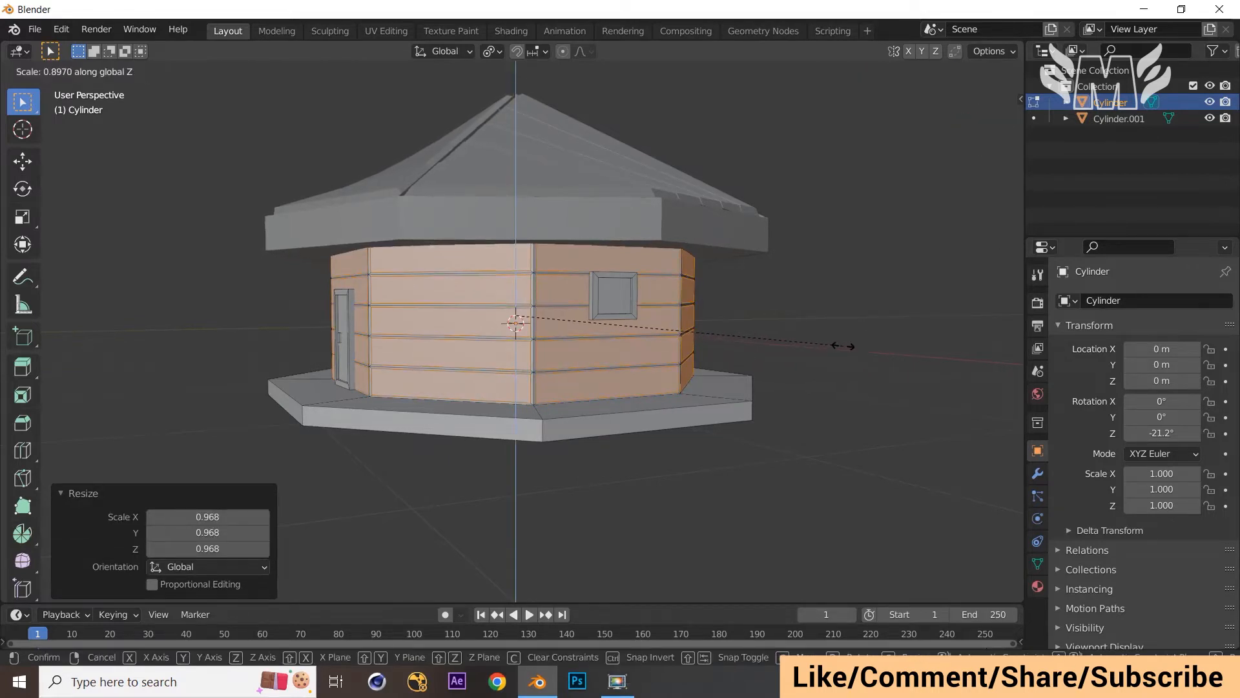
left_click(843, 345)
middle_click_drag(839, 346, 887, 356)
Step: Extrude the wall planks outward as individual faces with an offset of 0.02 m
key("alt+e")
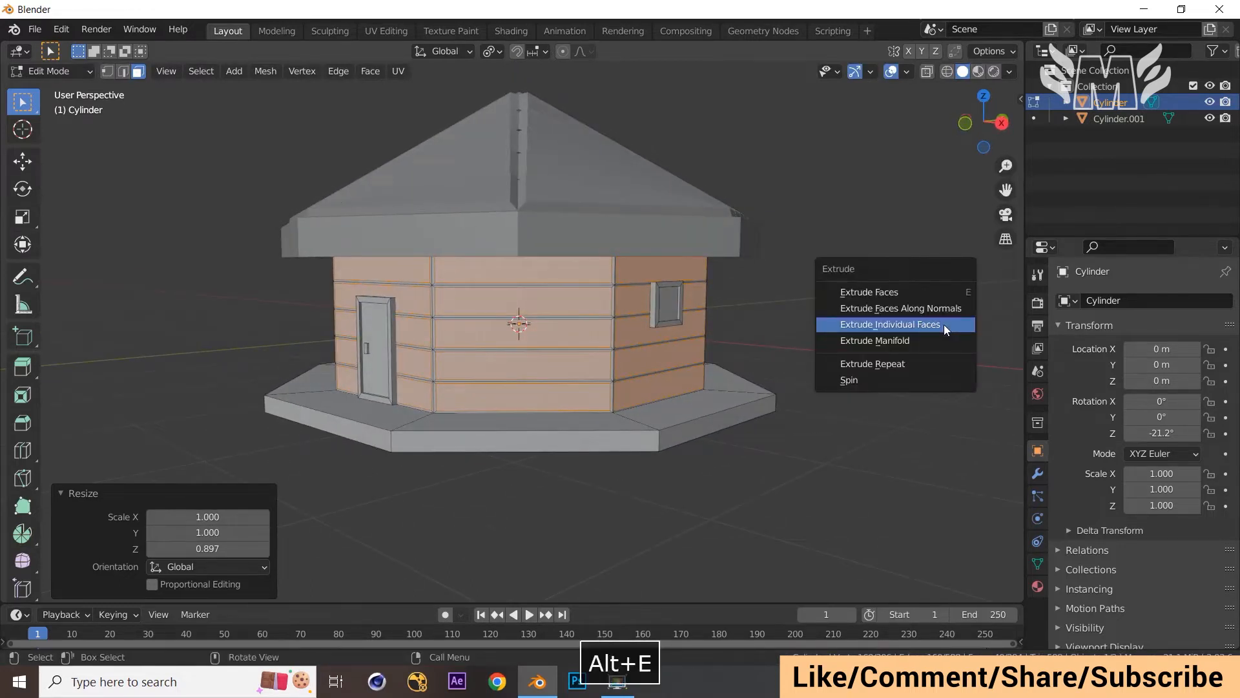
left_click(944, 325)
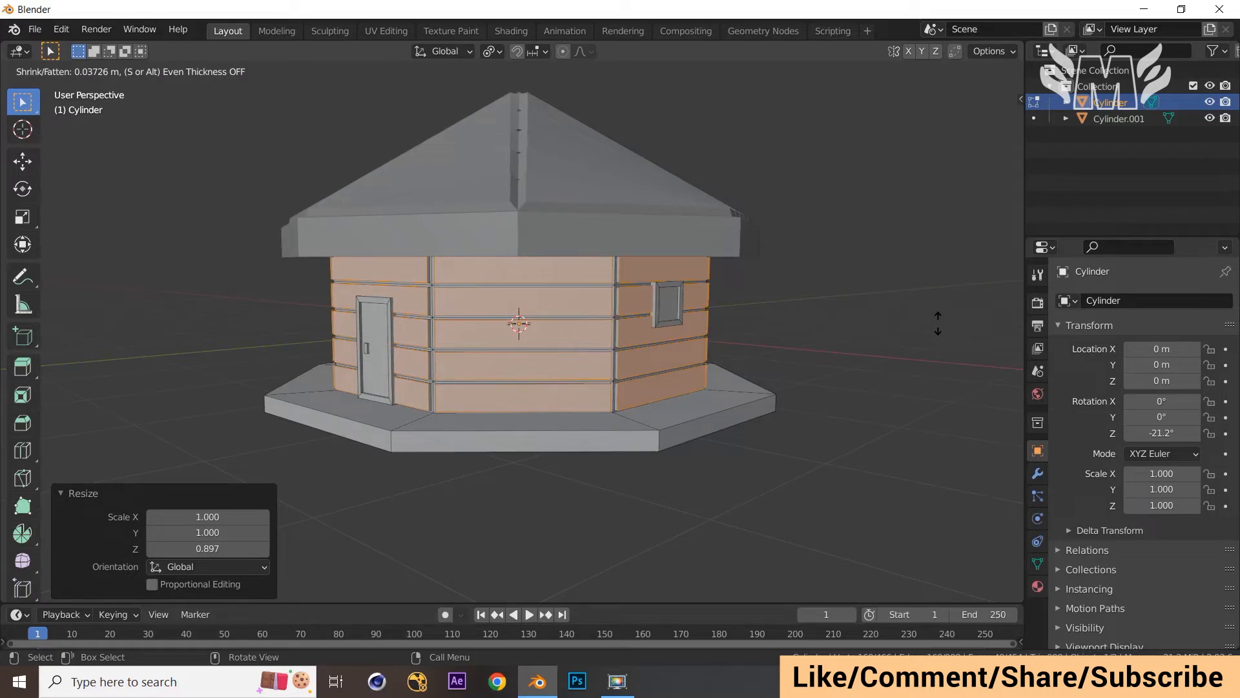
left_click(938, 323)
middle_click_drag(933, 321, 913, 313)
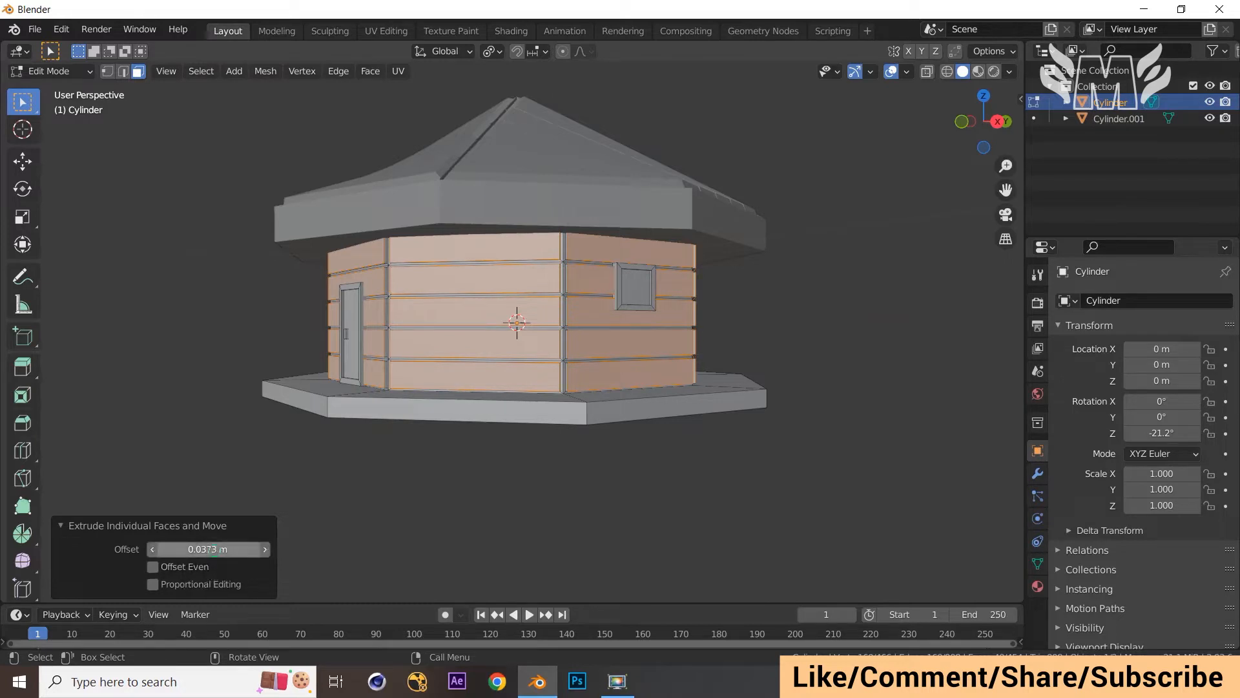
left_click(206, 550)
double_click(191, 554)
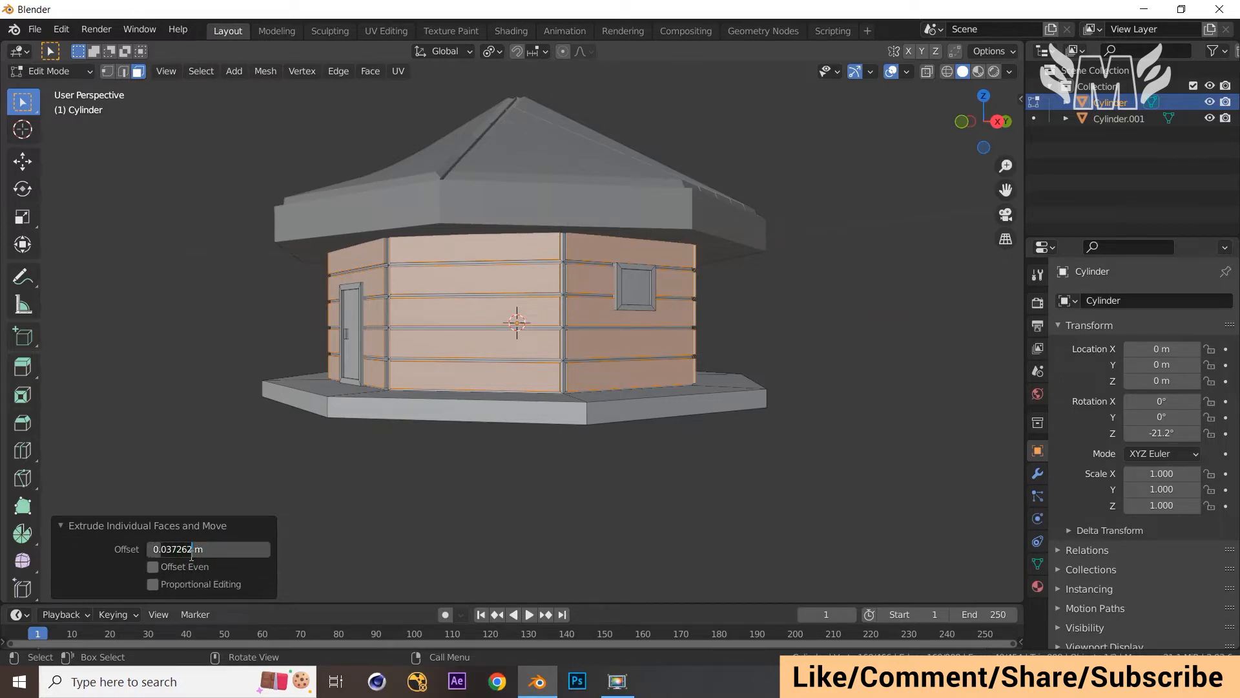
key("BackSpace")
type("02")
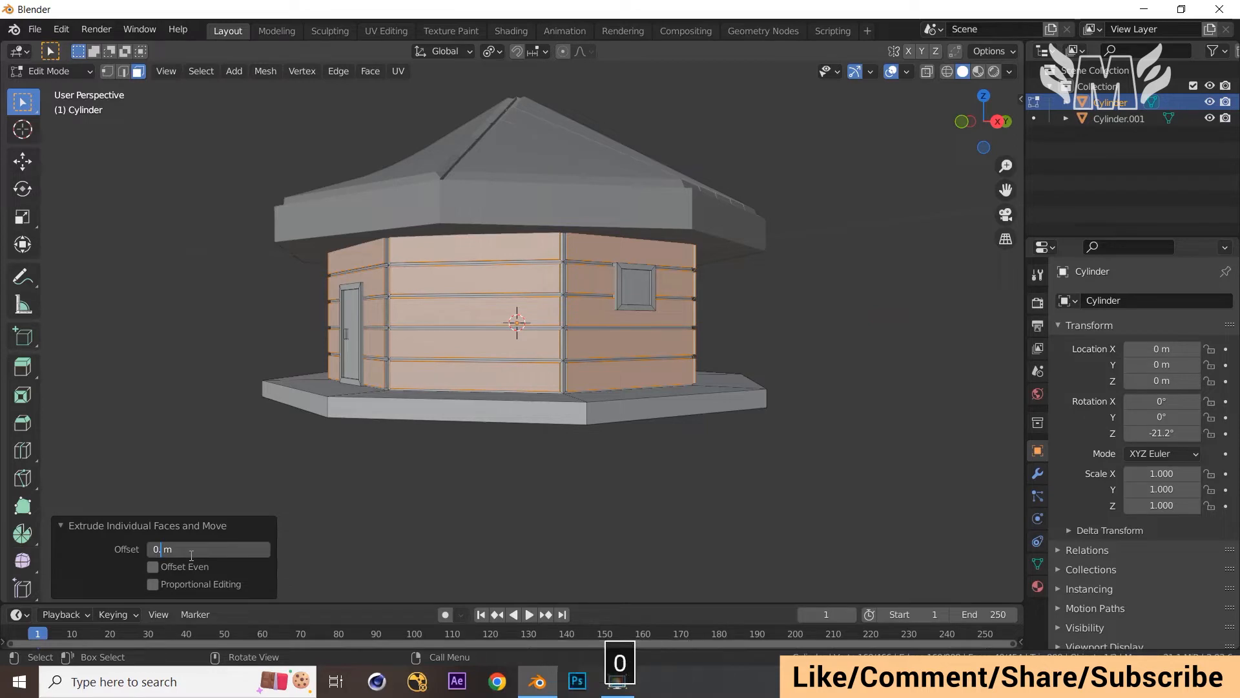
key("Return")
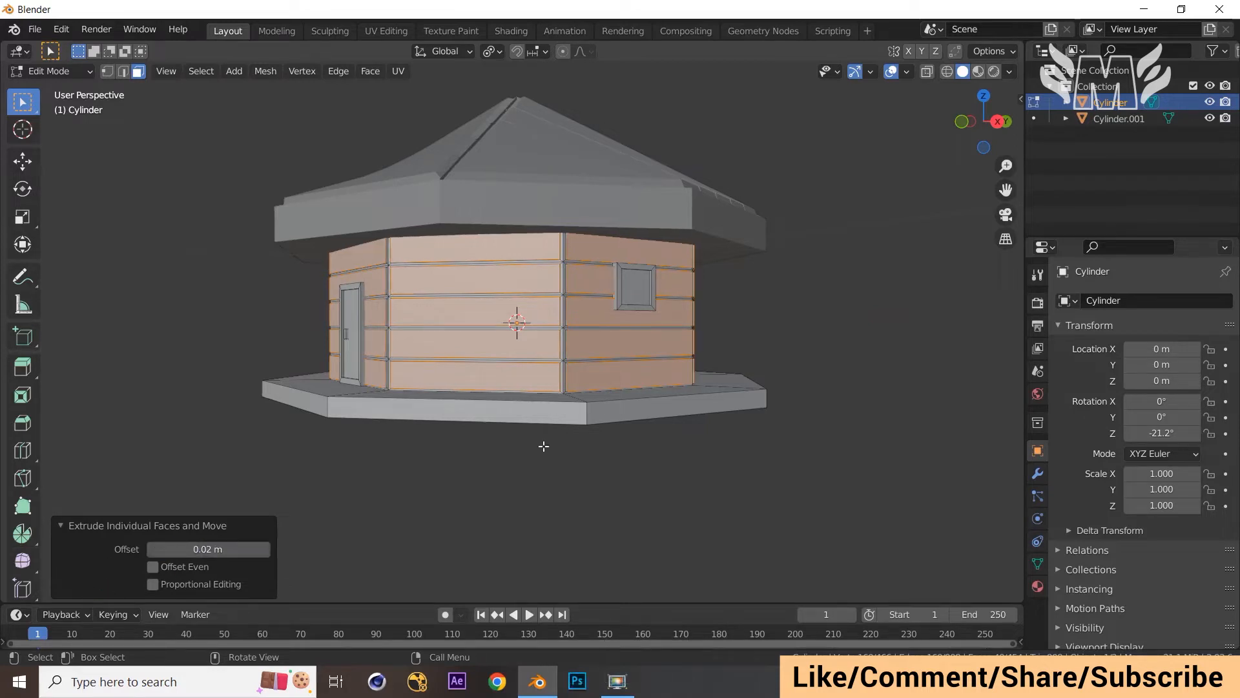
Step: Set the individual-face extrusion offset of the wall planks to 0.025 m, then clear the selection
scroll(704, 383, "up", 3)
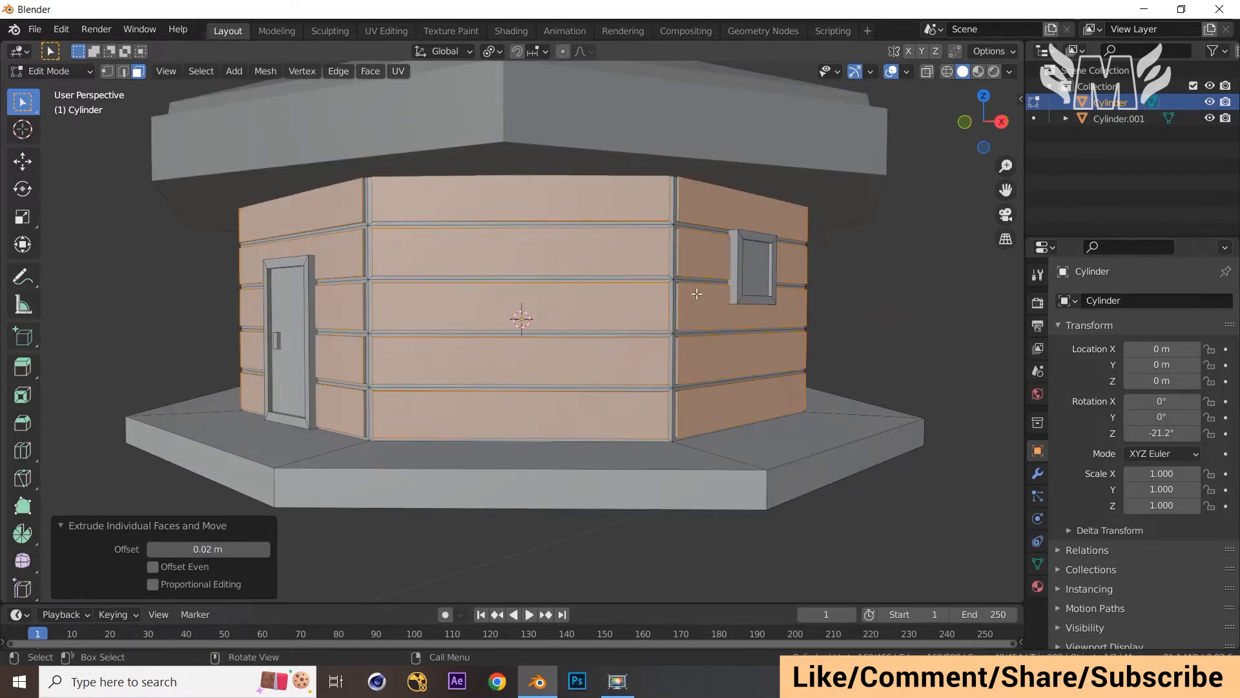
left_click(182, 550)
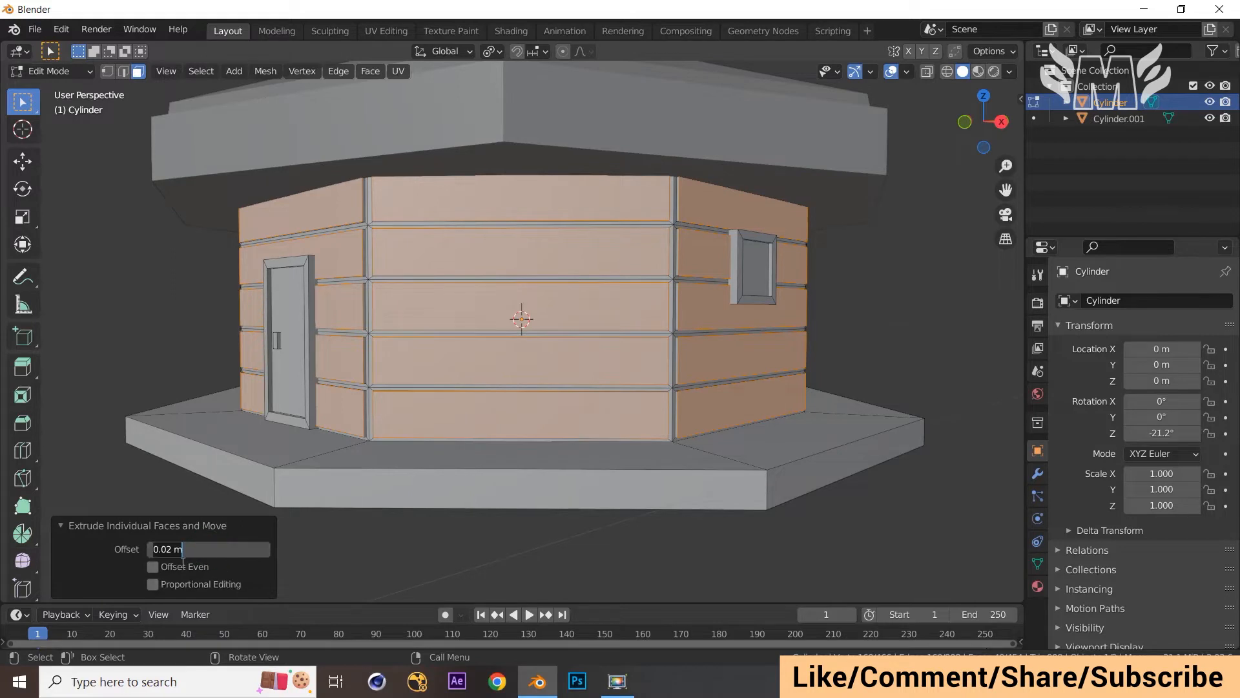
left_click(171, 550)
type("5")
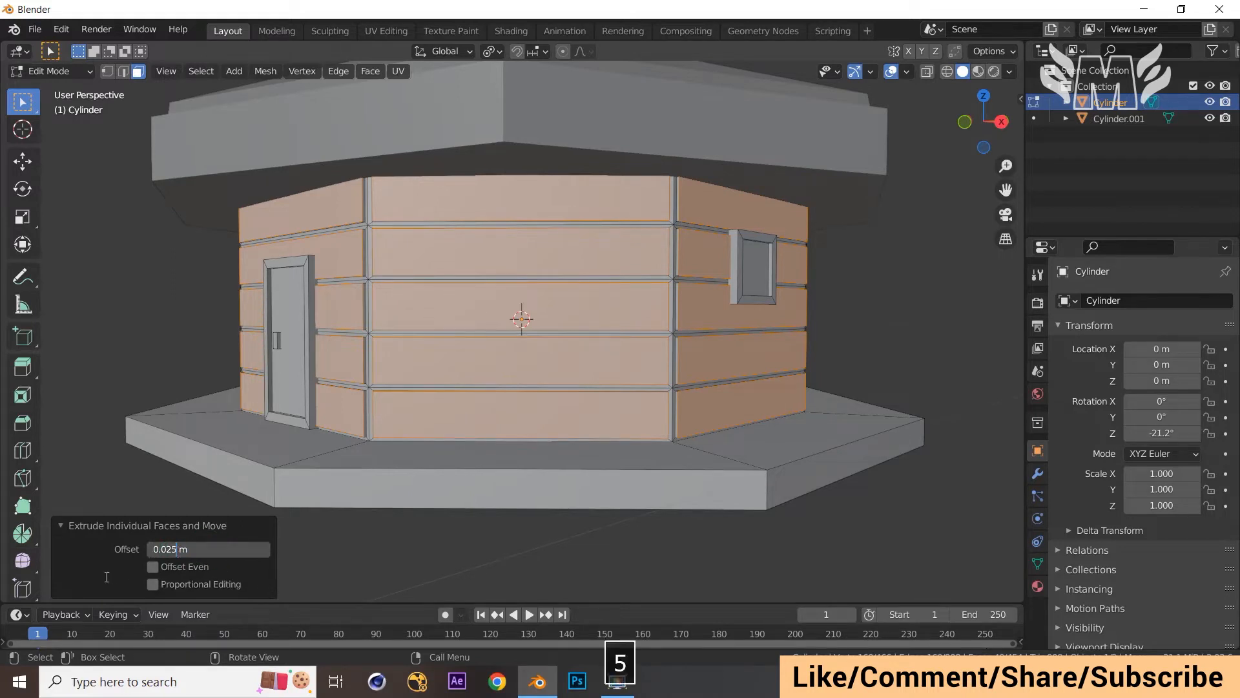
key("Return")
left_click(913, 265)
mouse_move(912, 265)
middle_mouse_down()
mouse_move(811, 295)
mouse_move(916, 270)
middle_mouse_up()
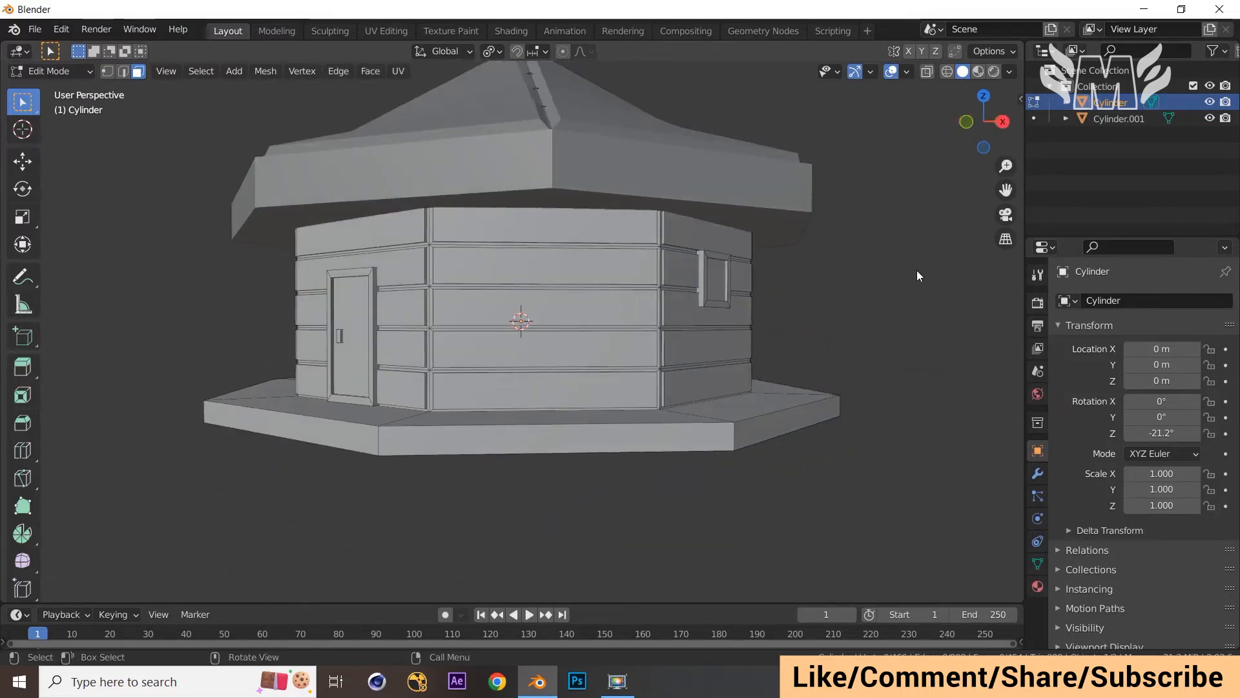
Step: Undo the deselection of the wall planks and apply the Randomize transform to them
key("ctrl+z")
scroll(913, 270, "up", 3)
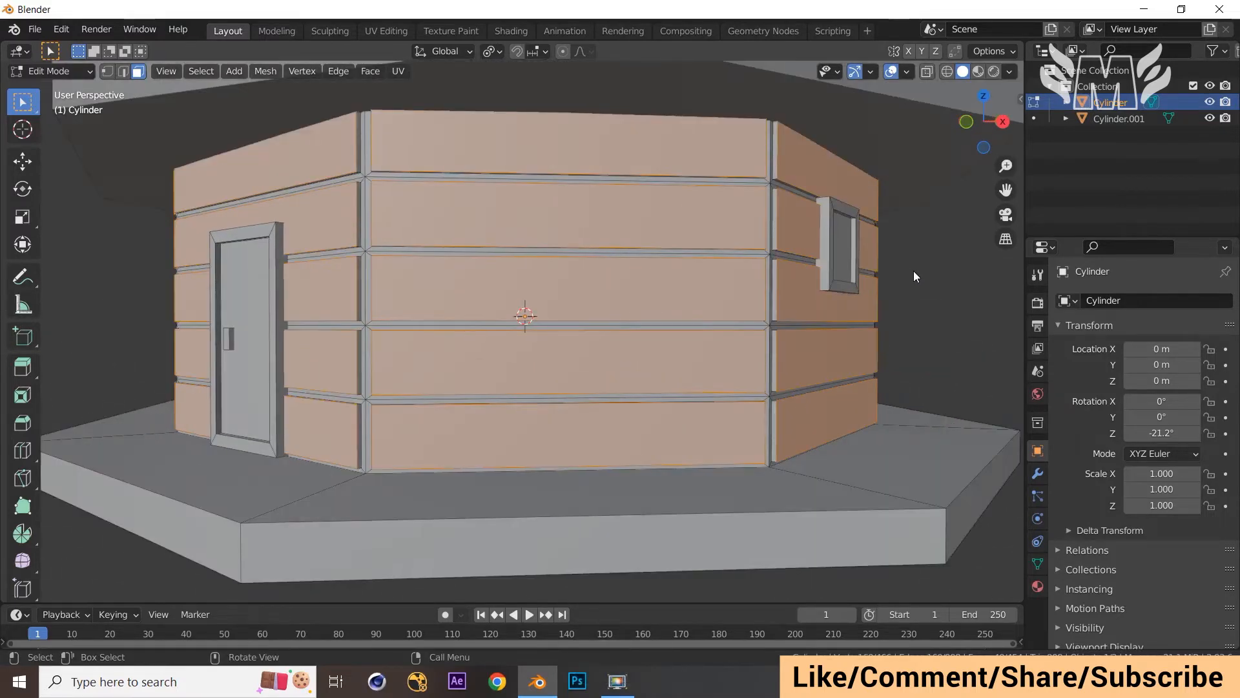
scroll(782, 271, "down", 4)
middle_click_drag(792, 277, 828, 320)
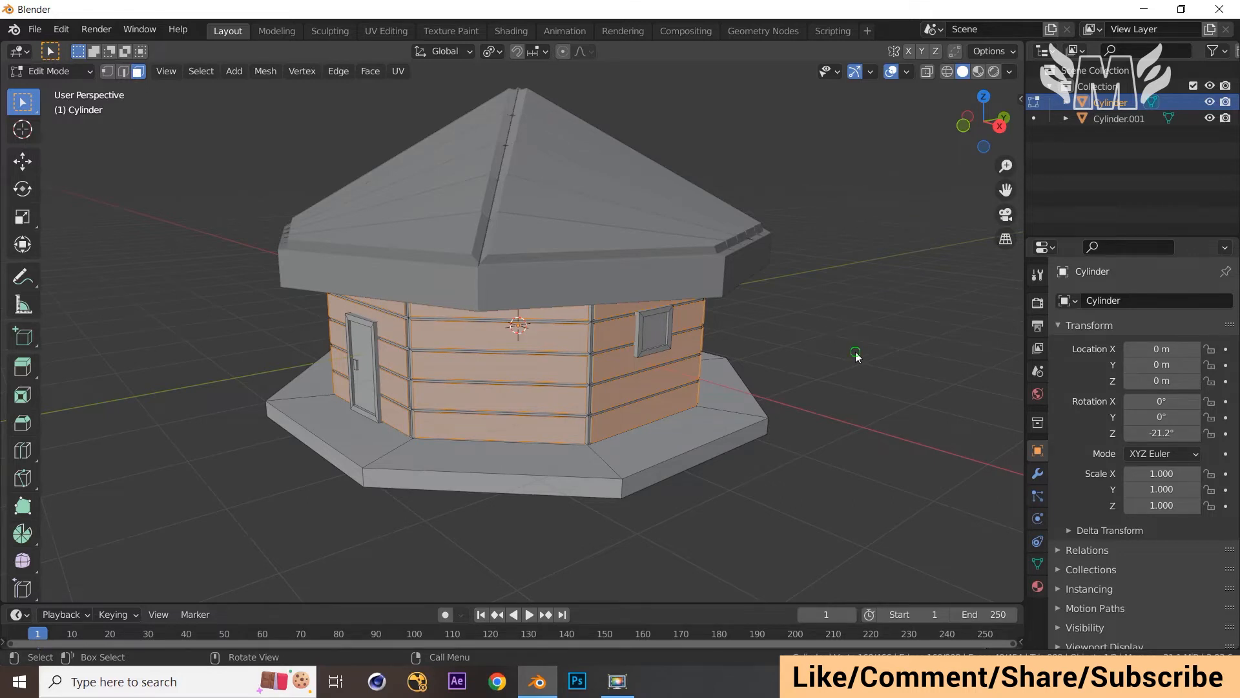
middle_click_drag(824, 329, 818, 325)
middle_click_drag(843, 372, 823, 389)
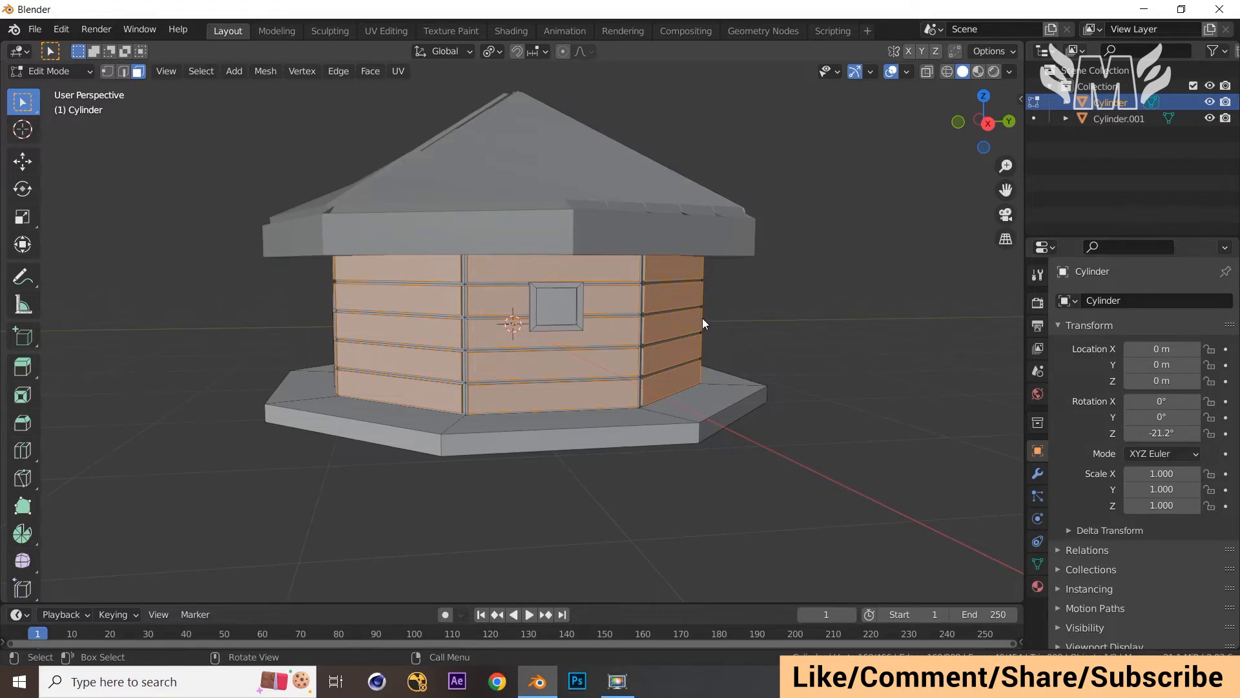
middle_click_drag(703, 317, 797, 323)
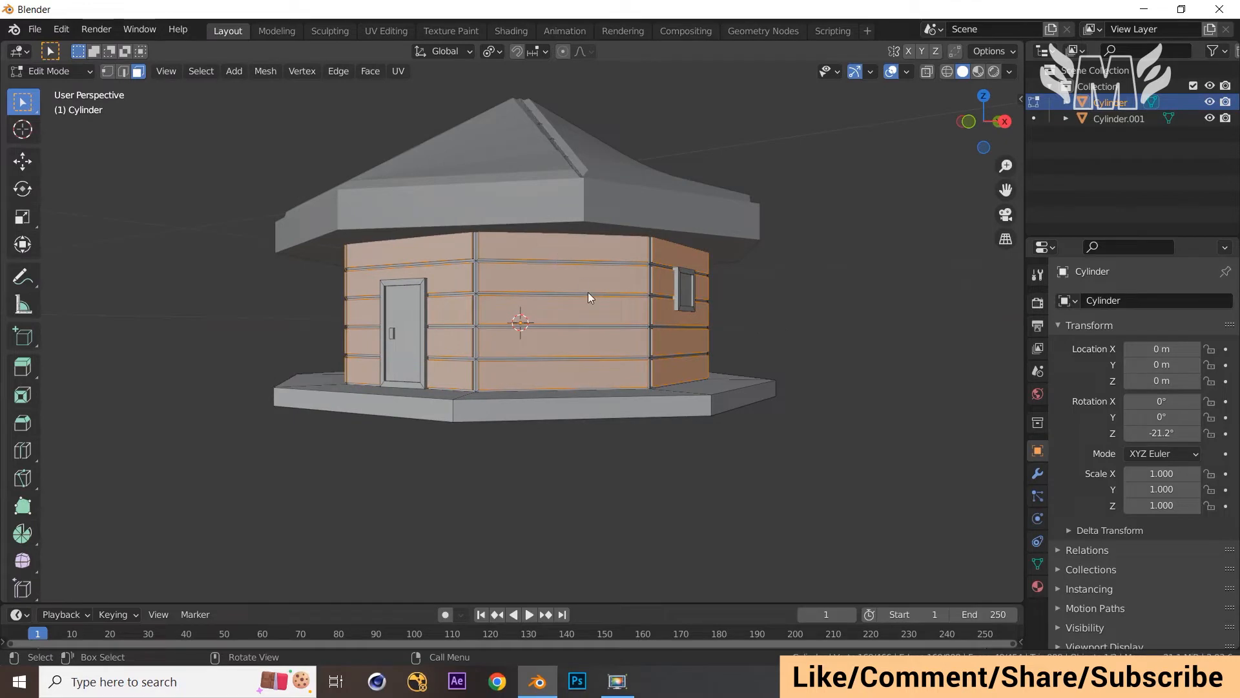
left_click(272, 72)
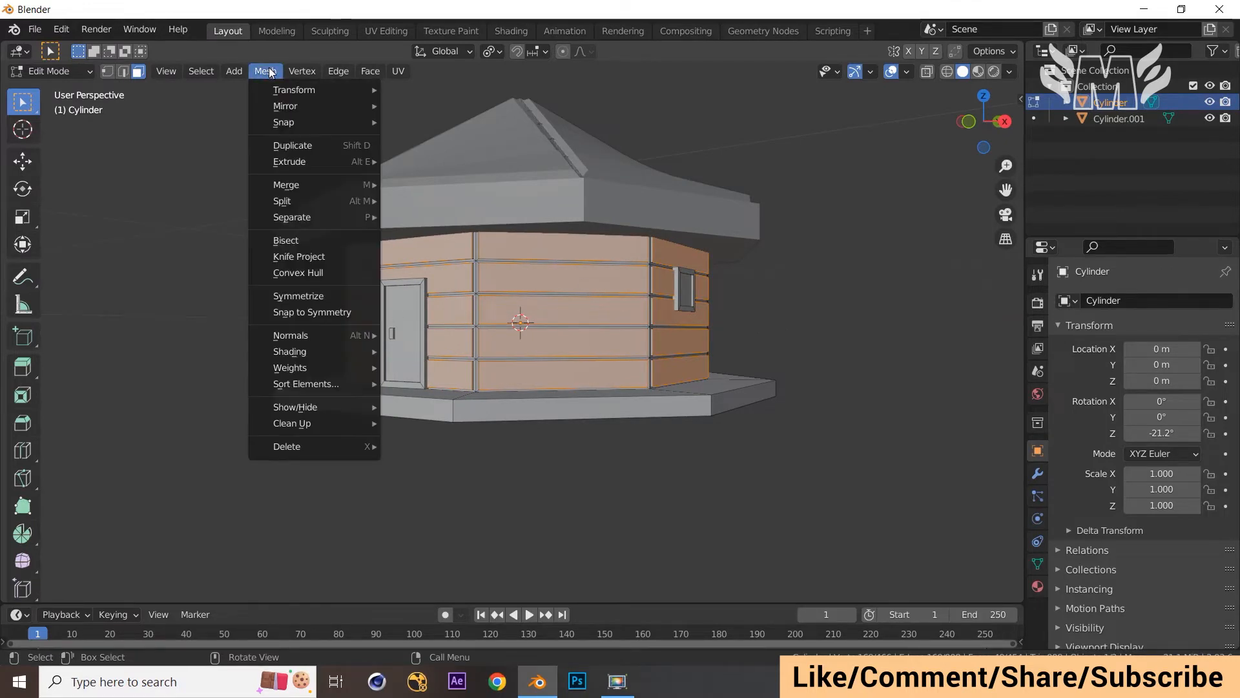
left_click(289, 89)
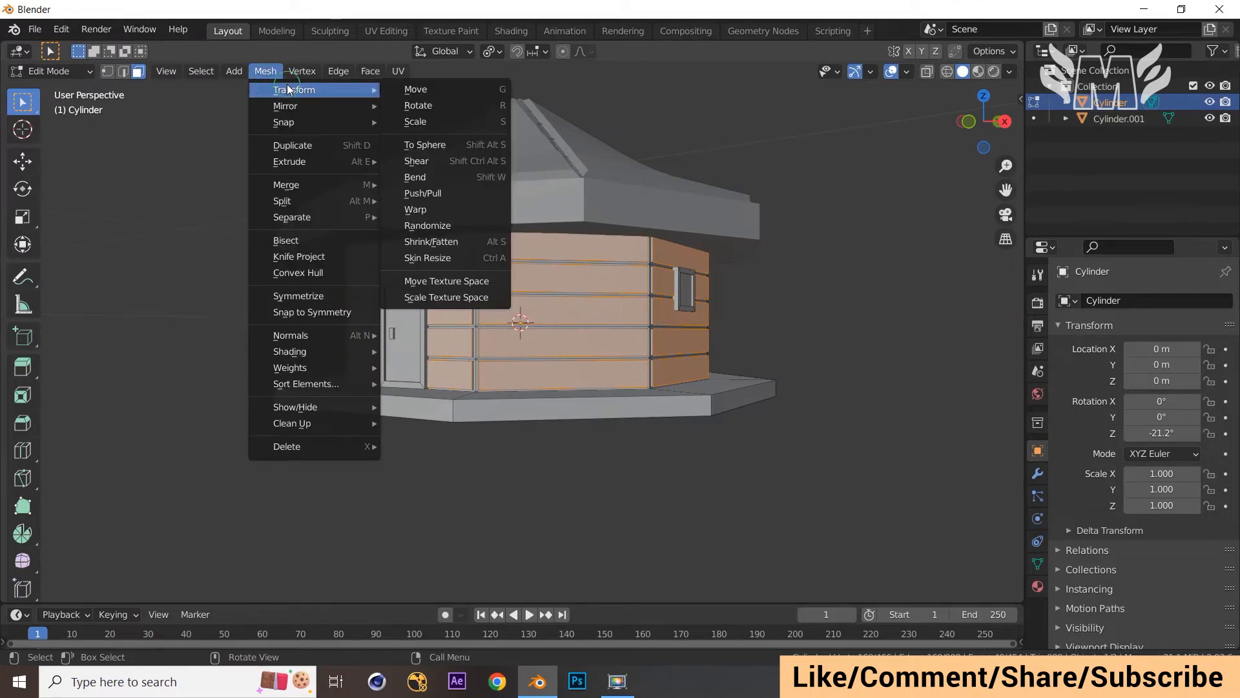
left_click(467, 224)
scroll(598, 263, "up", 2)
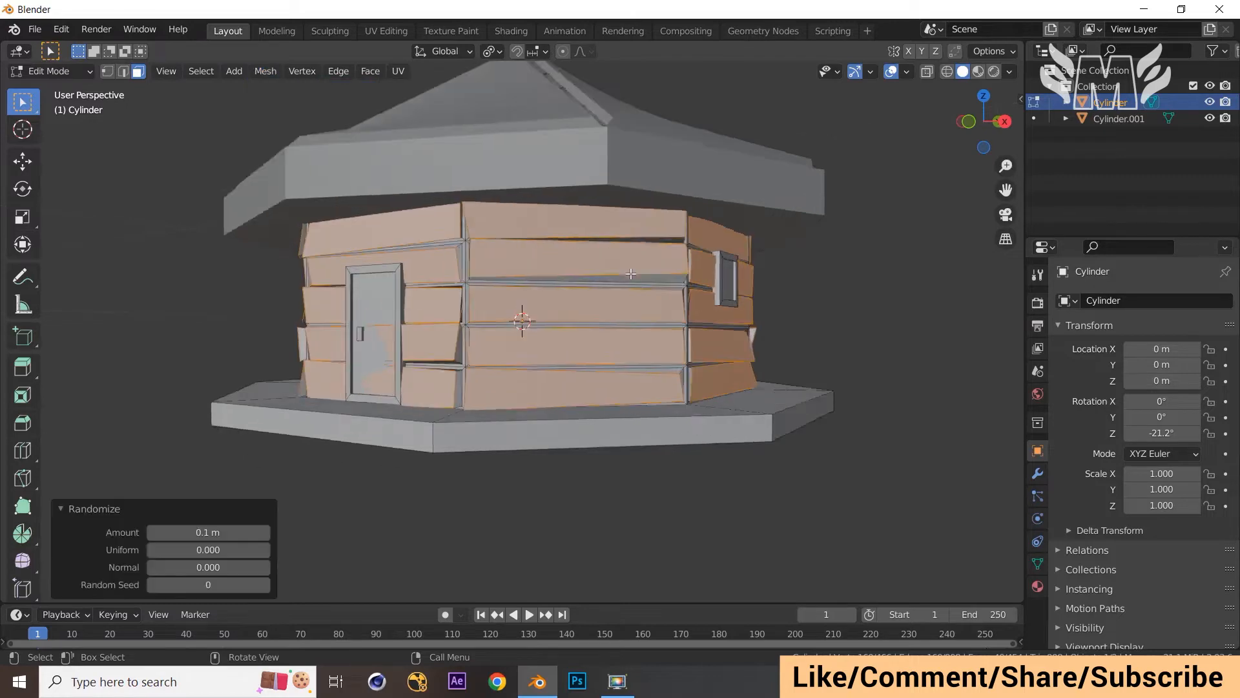
middle_click_drag(620, 284, 456, 102)
scroll(525, 283, "up", 3)
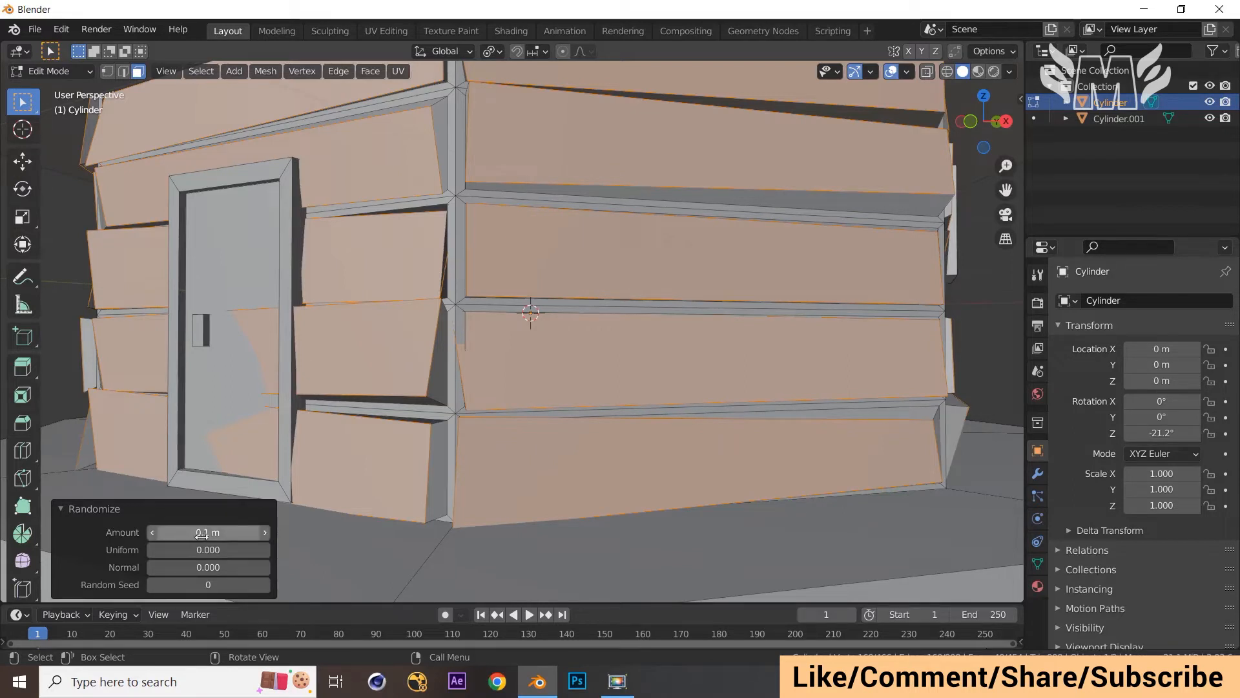
Step: Set the Randomize amount for the wall planks to 0.015 m
left_click(269, 531)
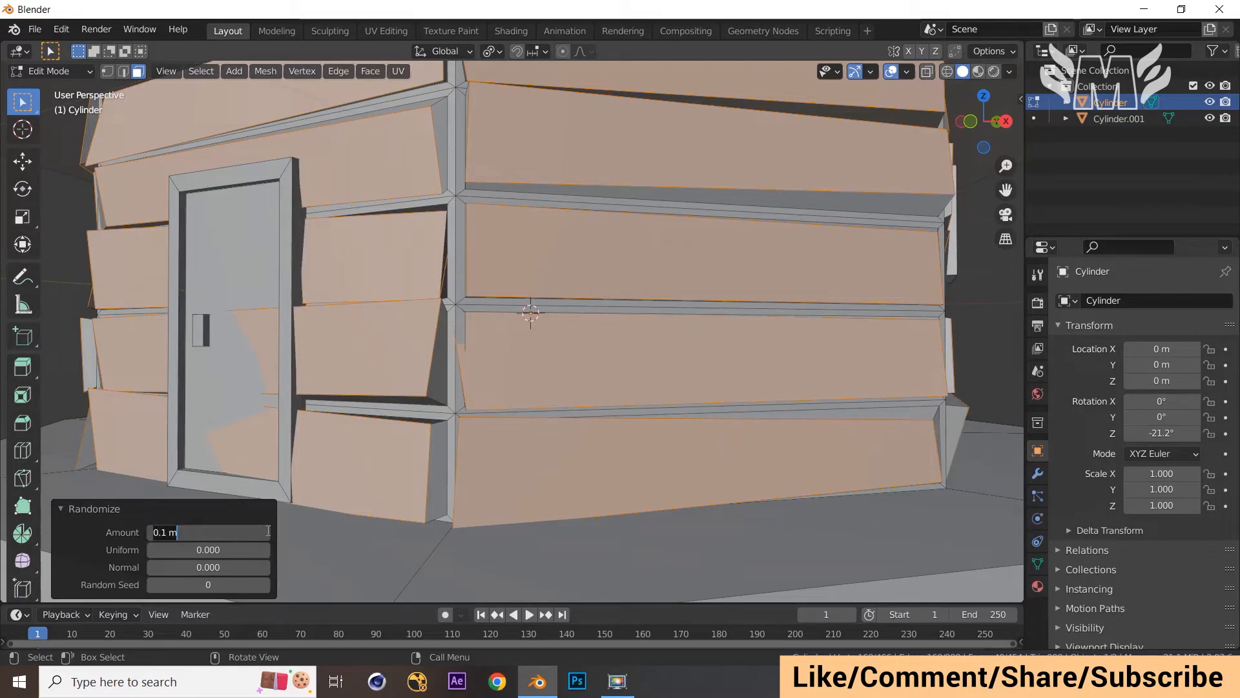
type(".015")
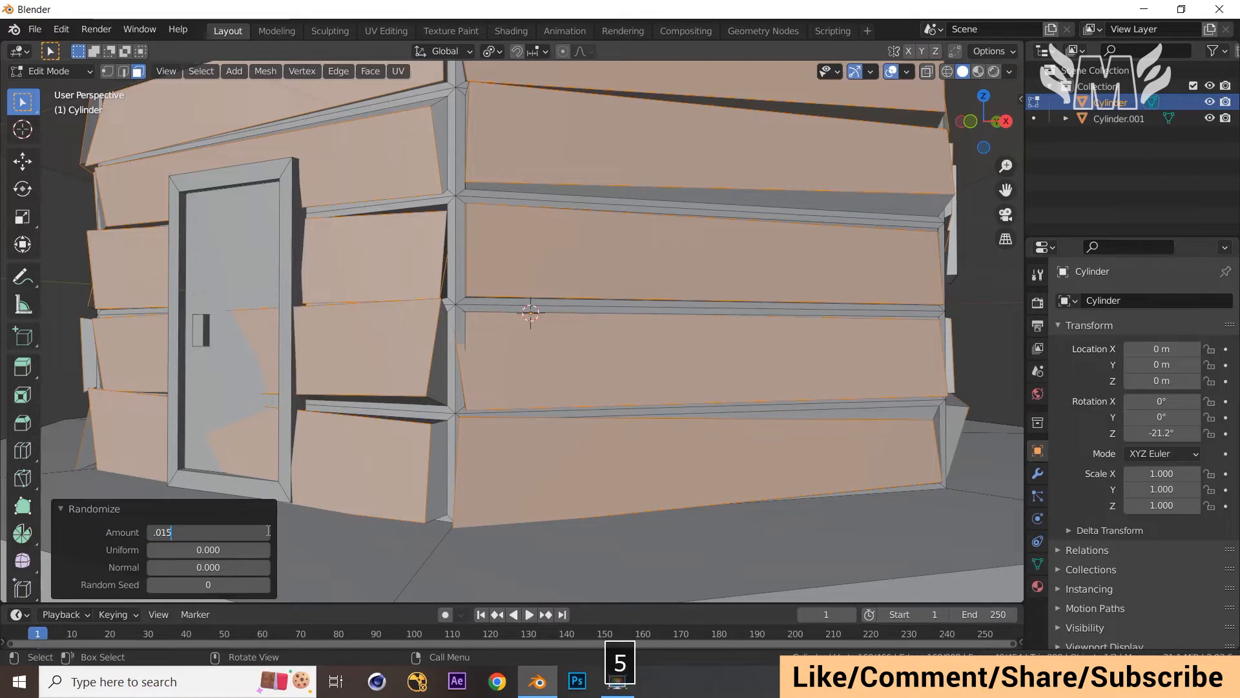
left_click(68, 542)
scroll(564, 436, "down", 3)
middle_click_drag(535, 431, 516, 433)
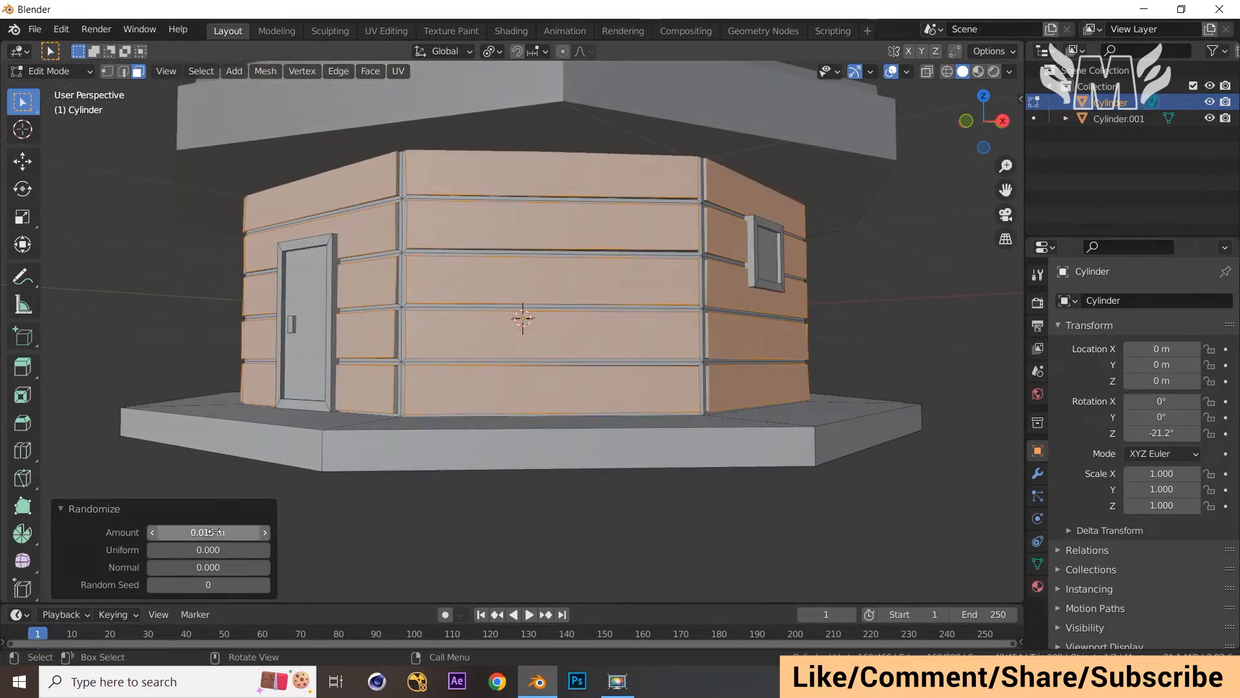
Step: Set the Randomize amount for the wall planks to 0.018 m and deselect them
left_click(218, 532)
left_click(176, 532)
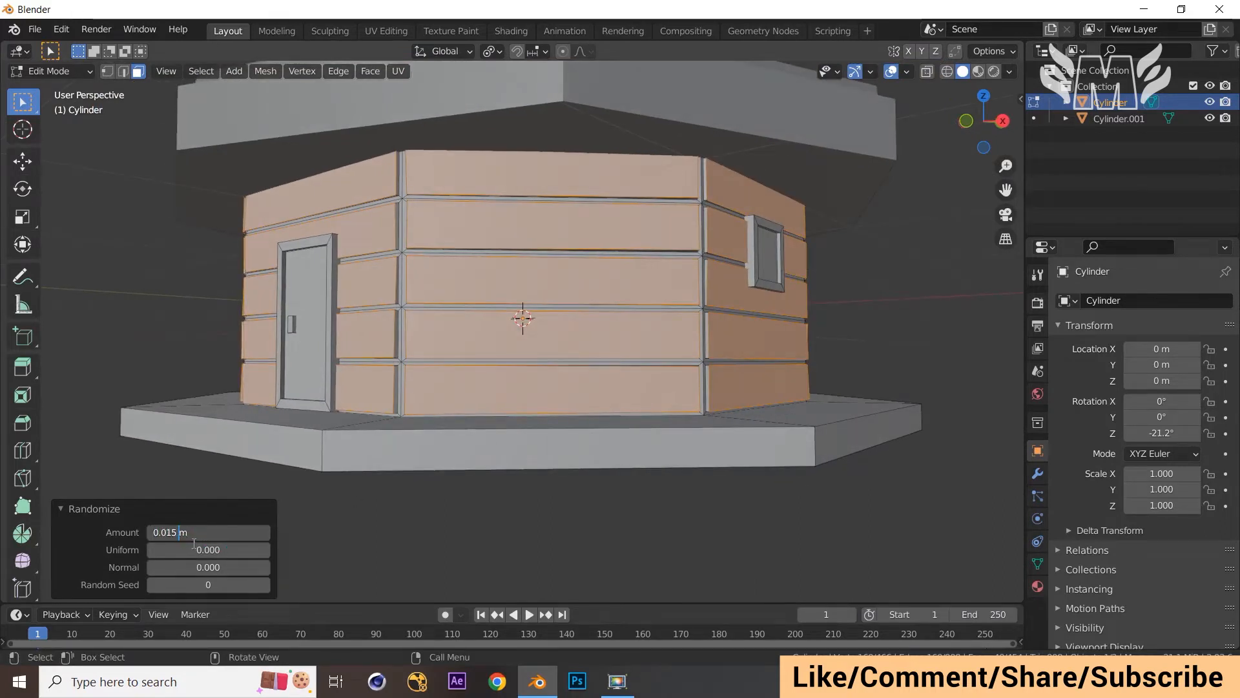
key("BackSpace")
type("8")
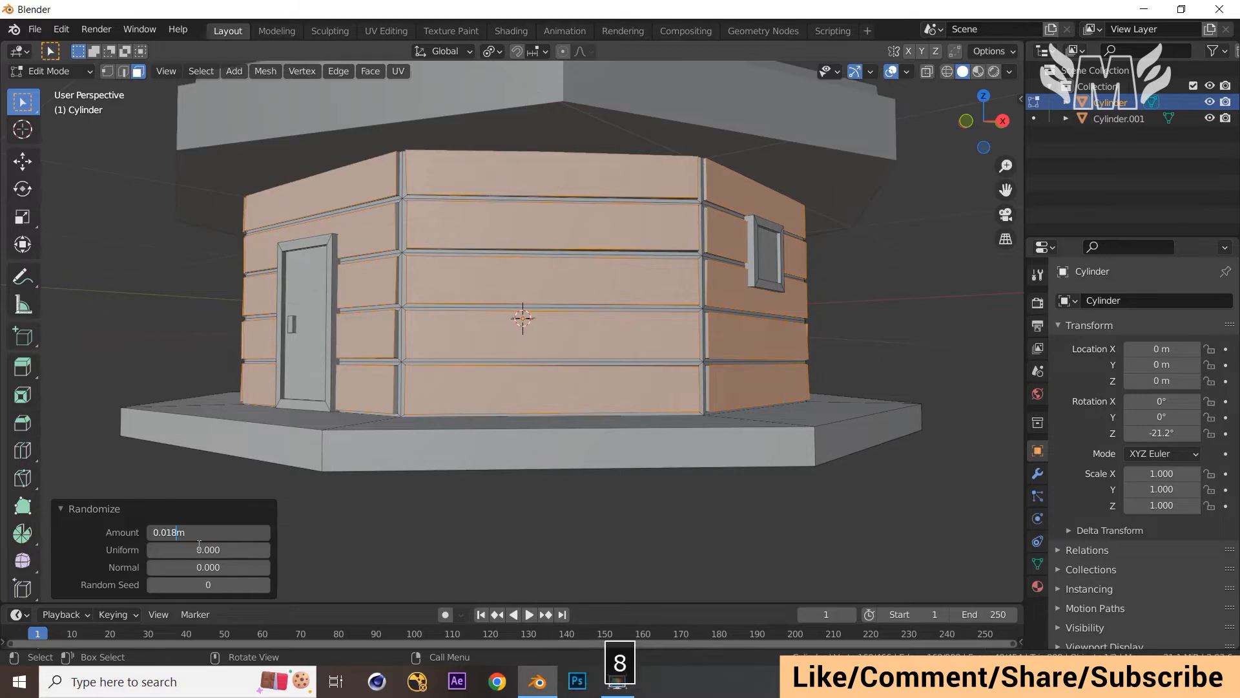
key("Return")
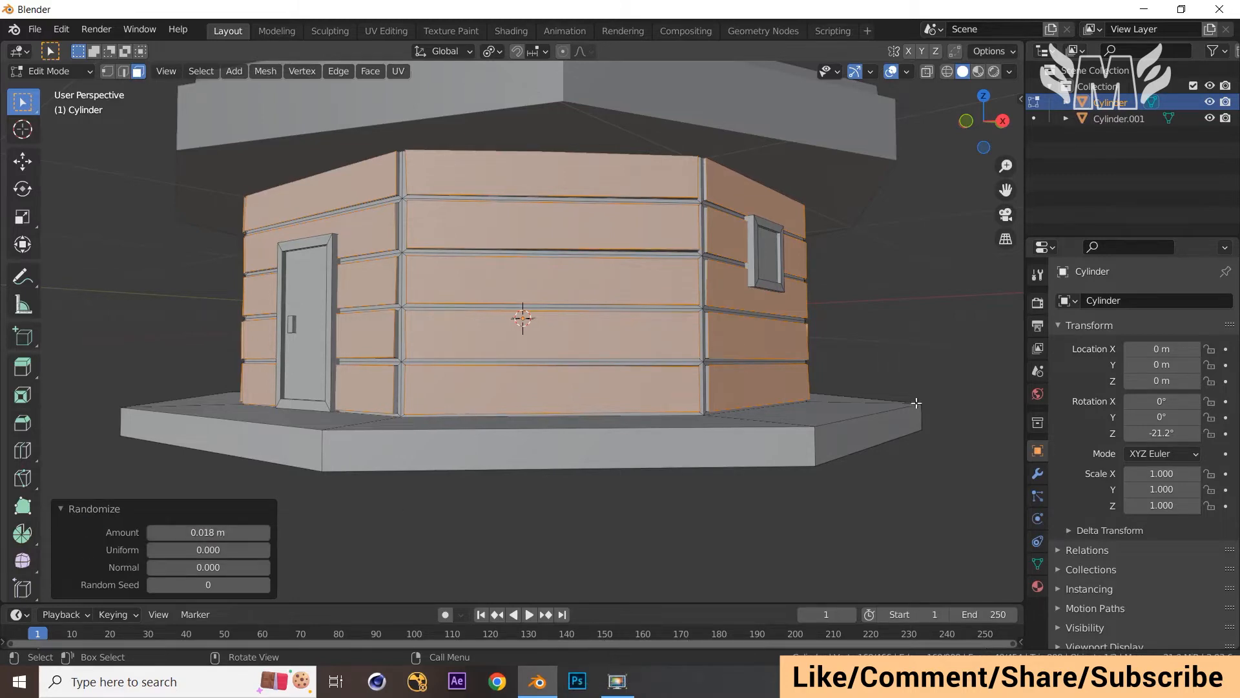
left_click(940, 292)
Step: Switch editing from the walls to the roof object and apply the Randomize transform to its selected plank faces
middle_click_drag(938, 297, 831, 310)
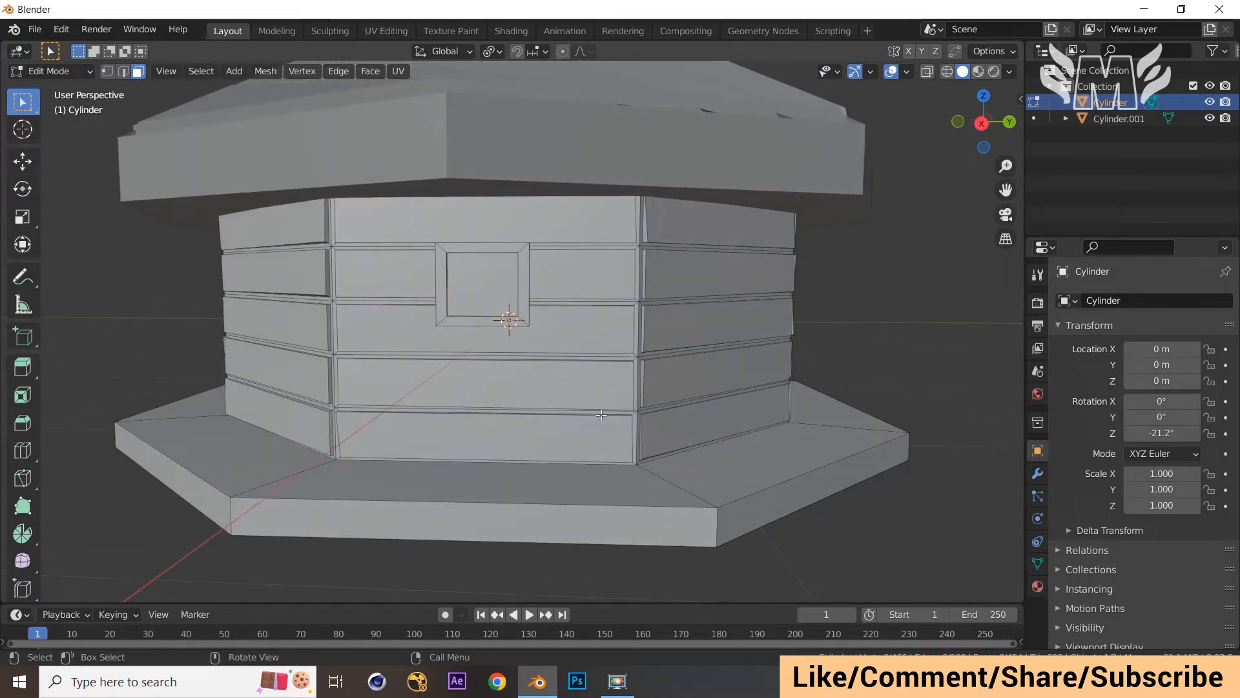
middle_click_drag(481, 375, 651, 390)
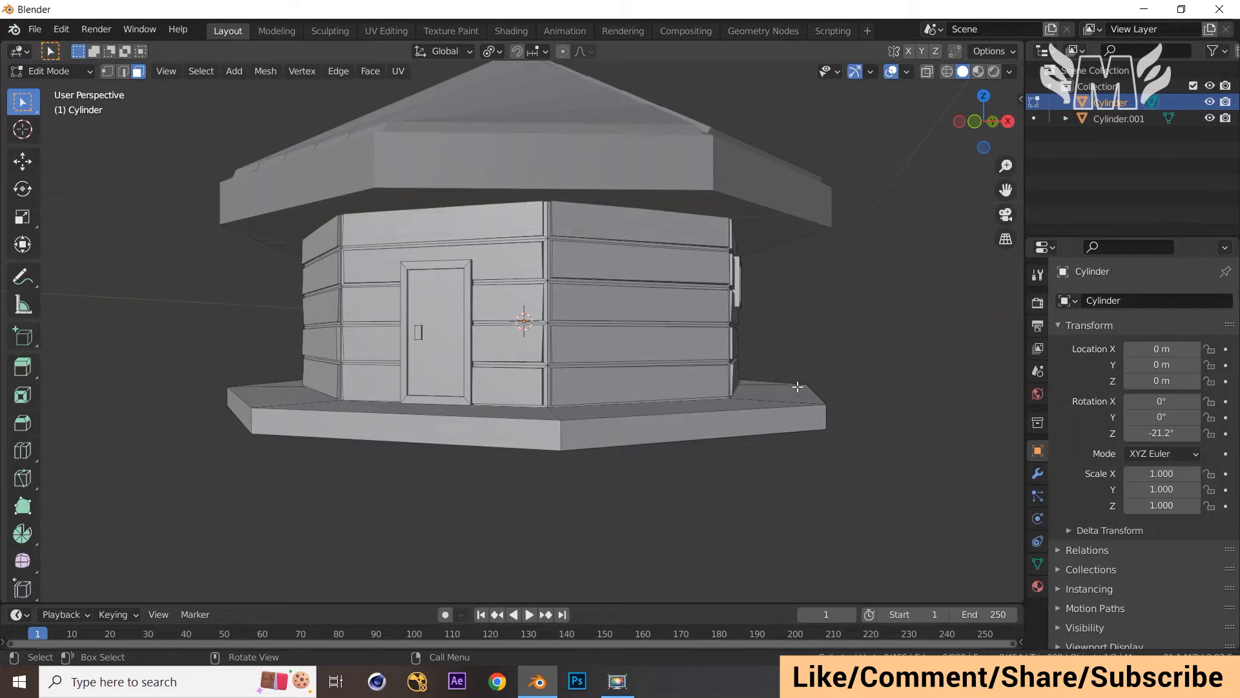
middle_click_drag(797, 386, 703, 360)
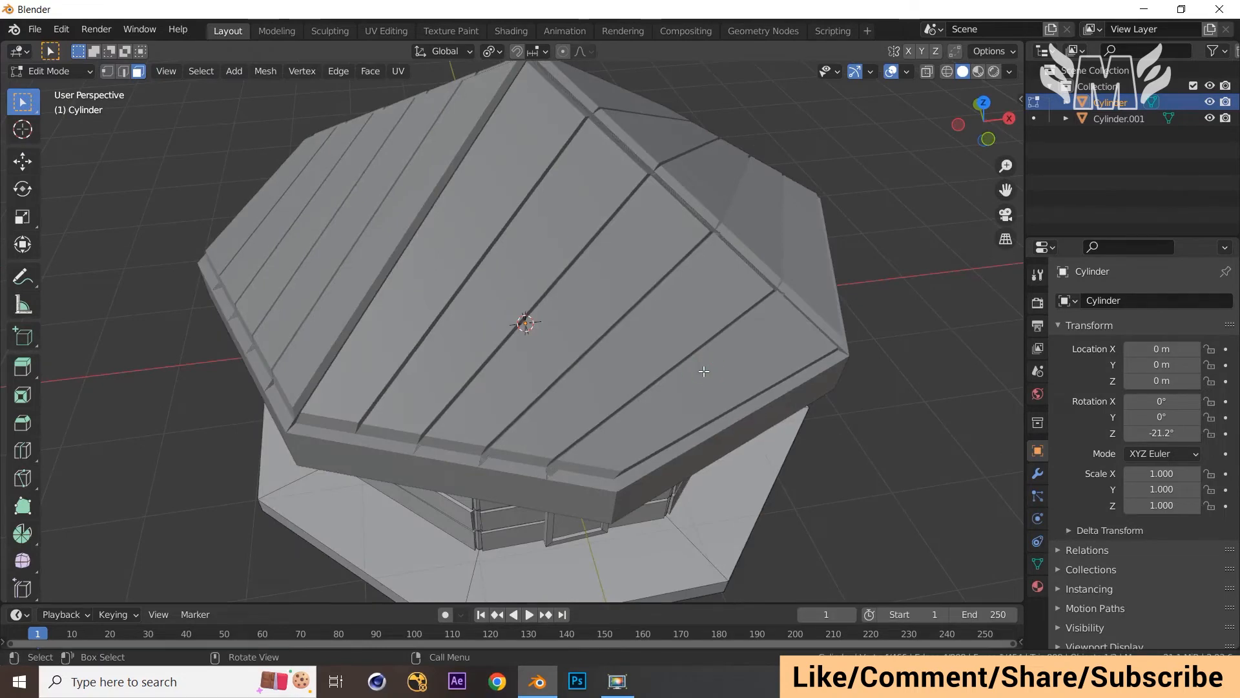
key("Tab")
left_click(703, 371)
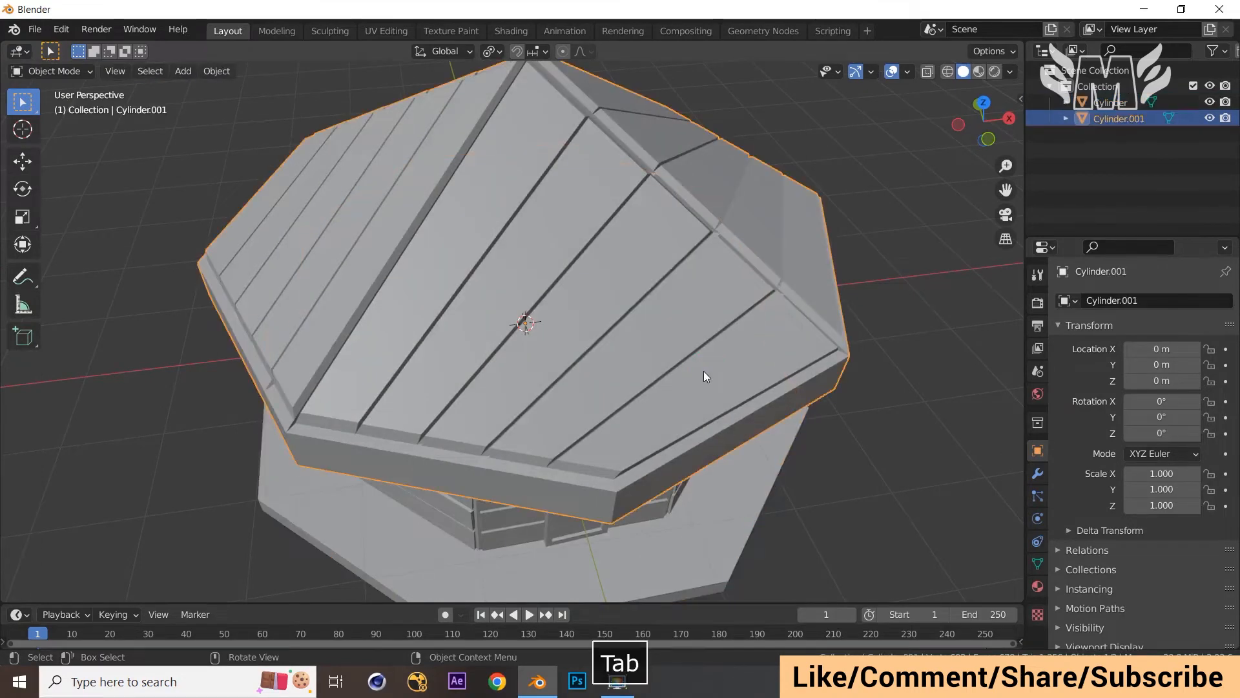
key("Tab")
middle_click_drag(704, 371, 724, 413)
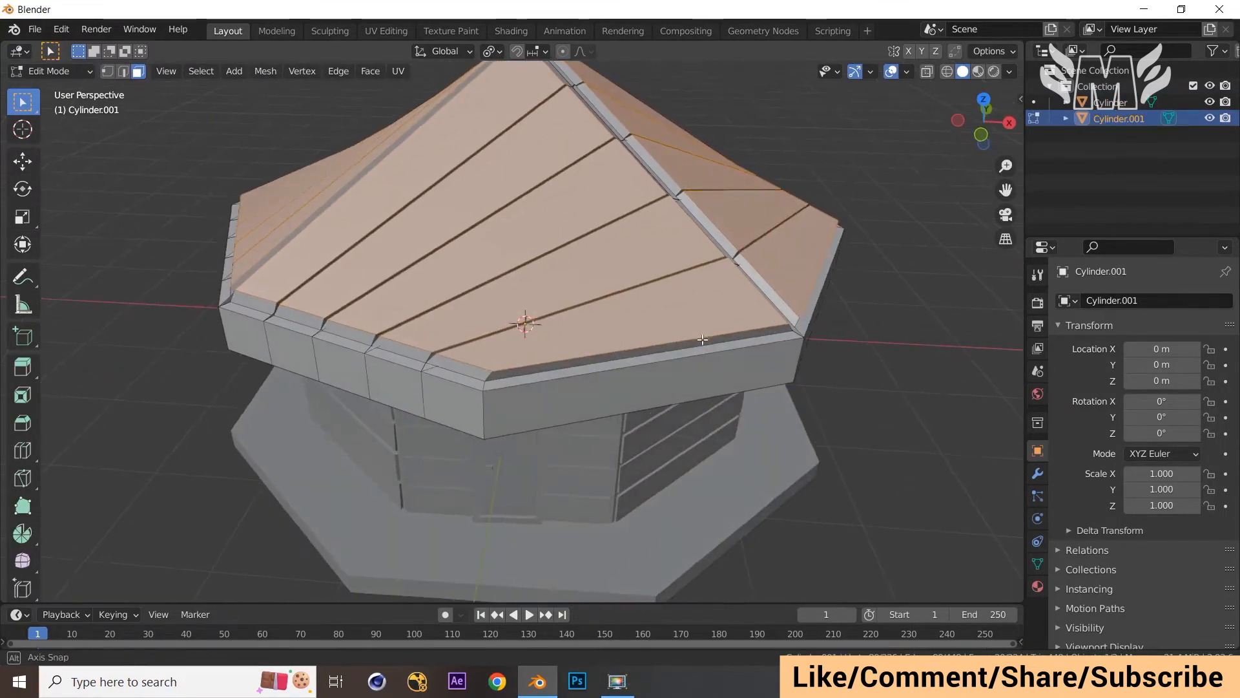
left_click(264, 78)
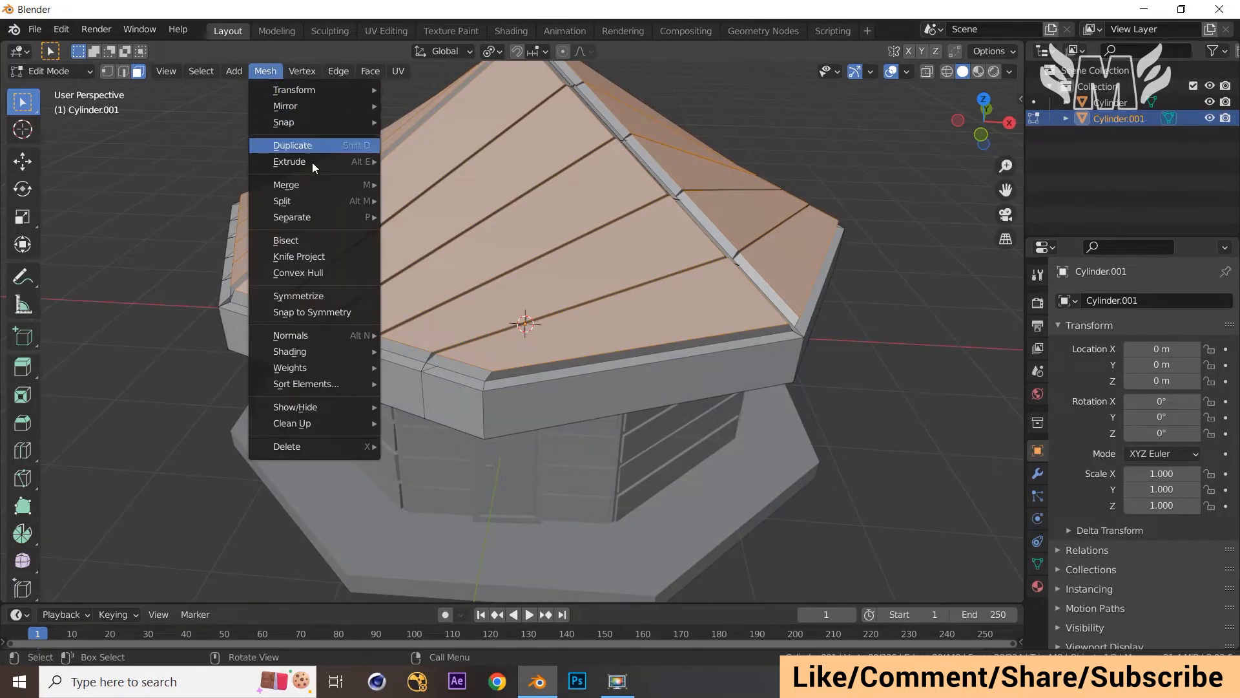
mouse_move(336, 87)
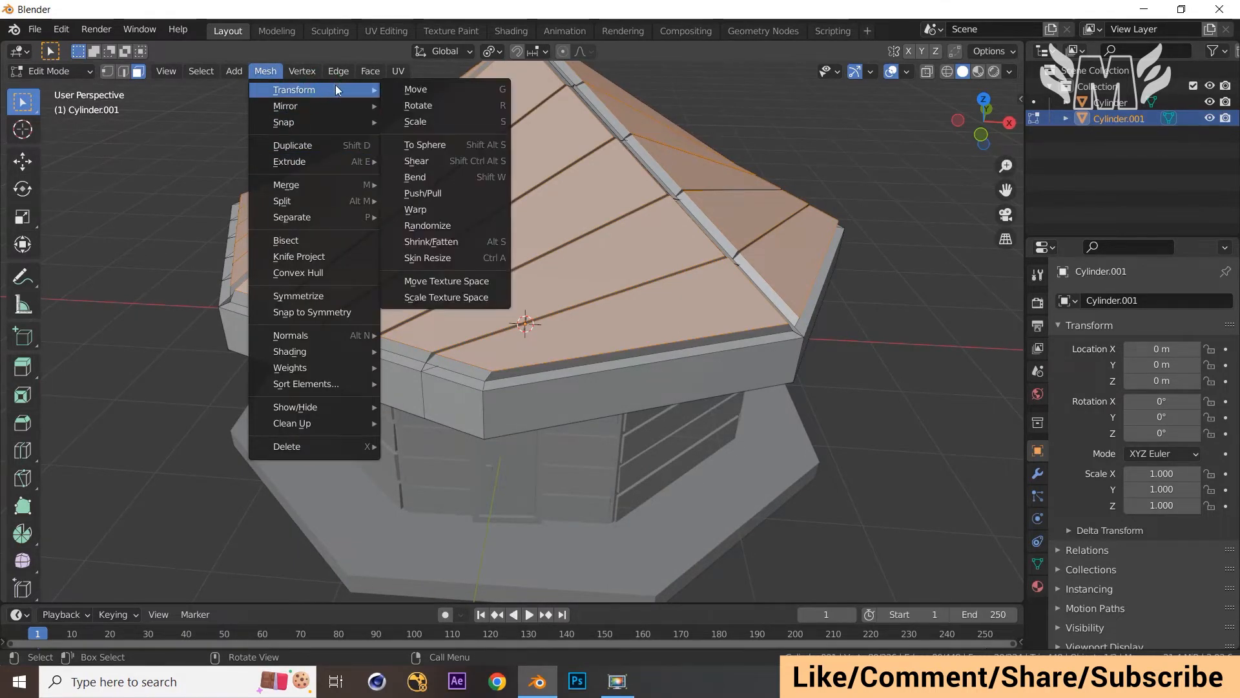
left_click(476, 225)
middle_click_drag(659, 231, 522, 285)
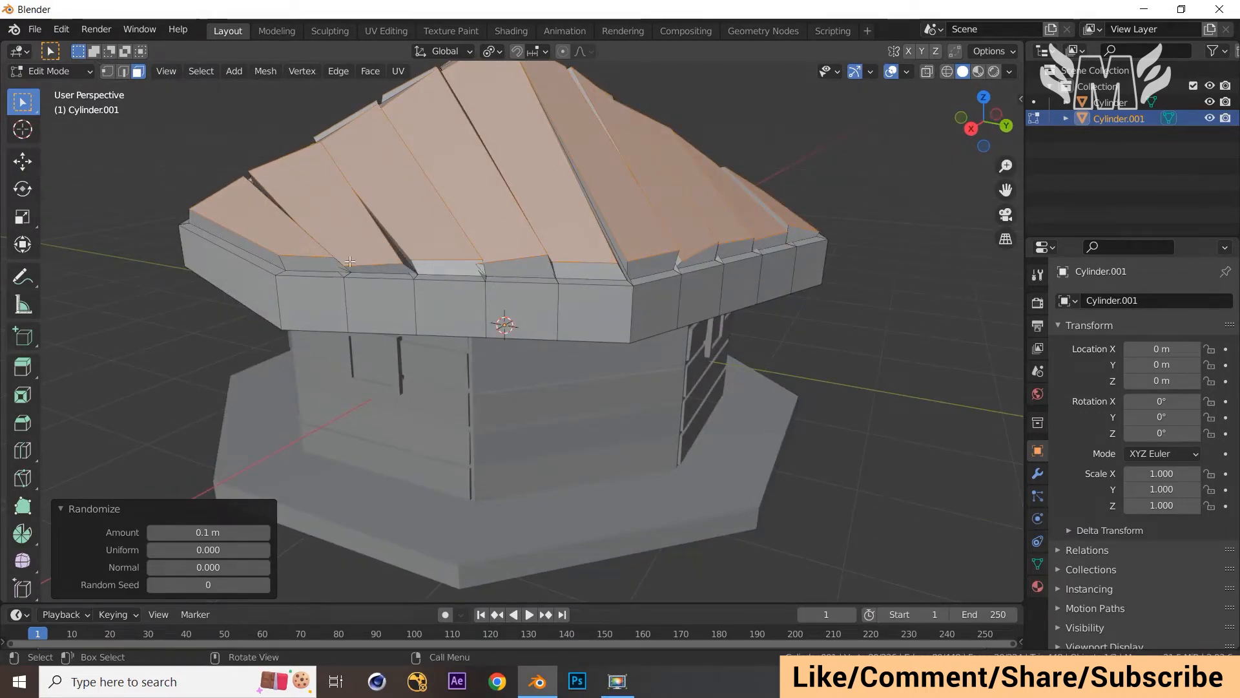
Step: Try Randomize amounts of 0.08 m and 0.05 m on the roof planks
left_click(213, 532)
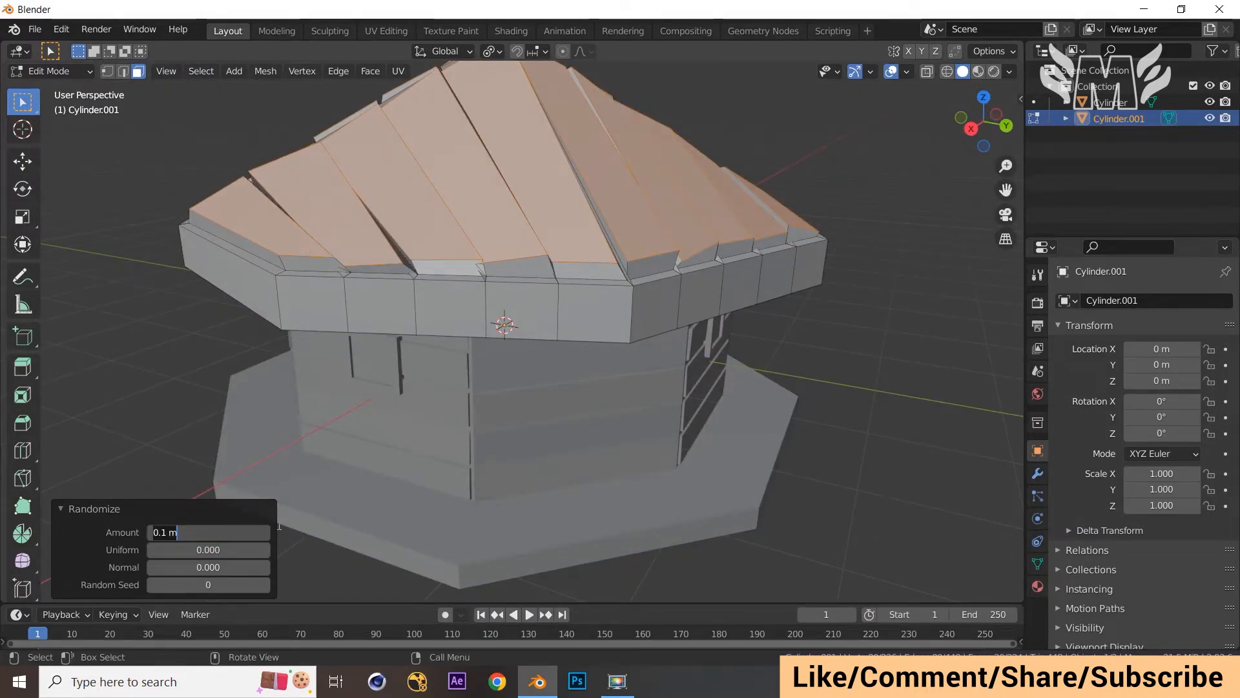
type(".0")
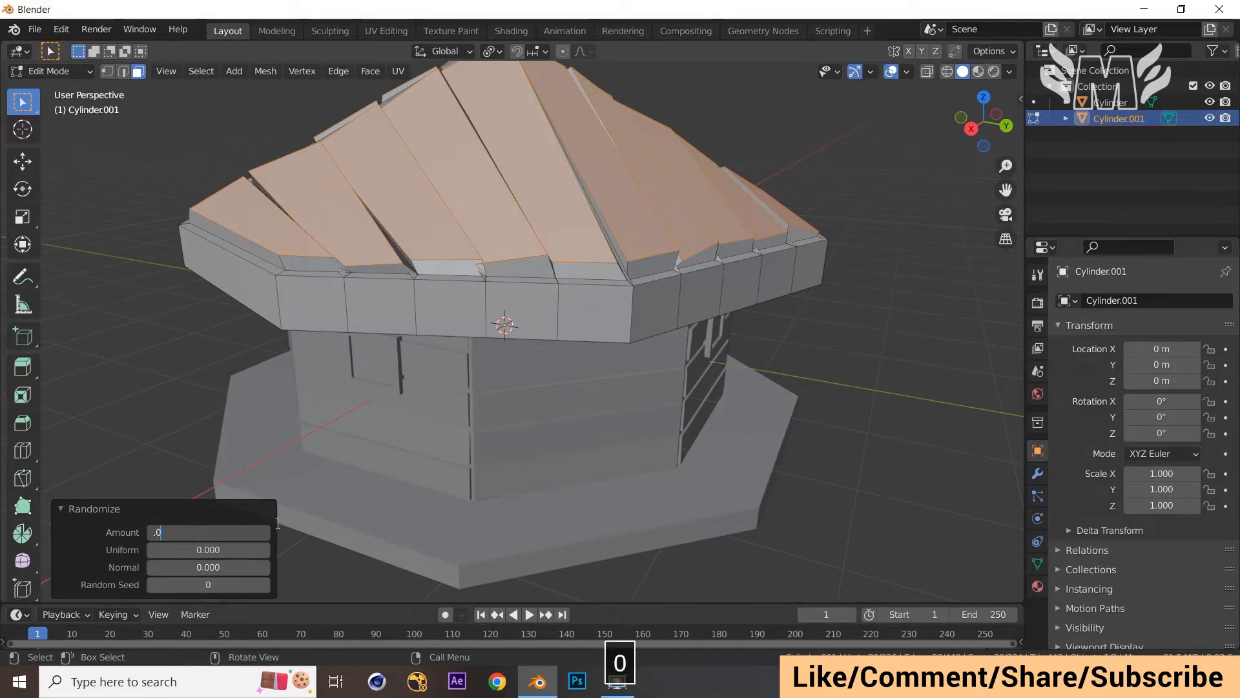
type("8")
key("Return")
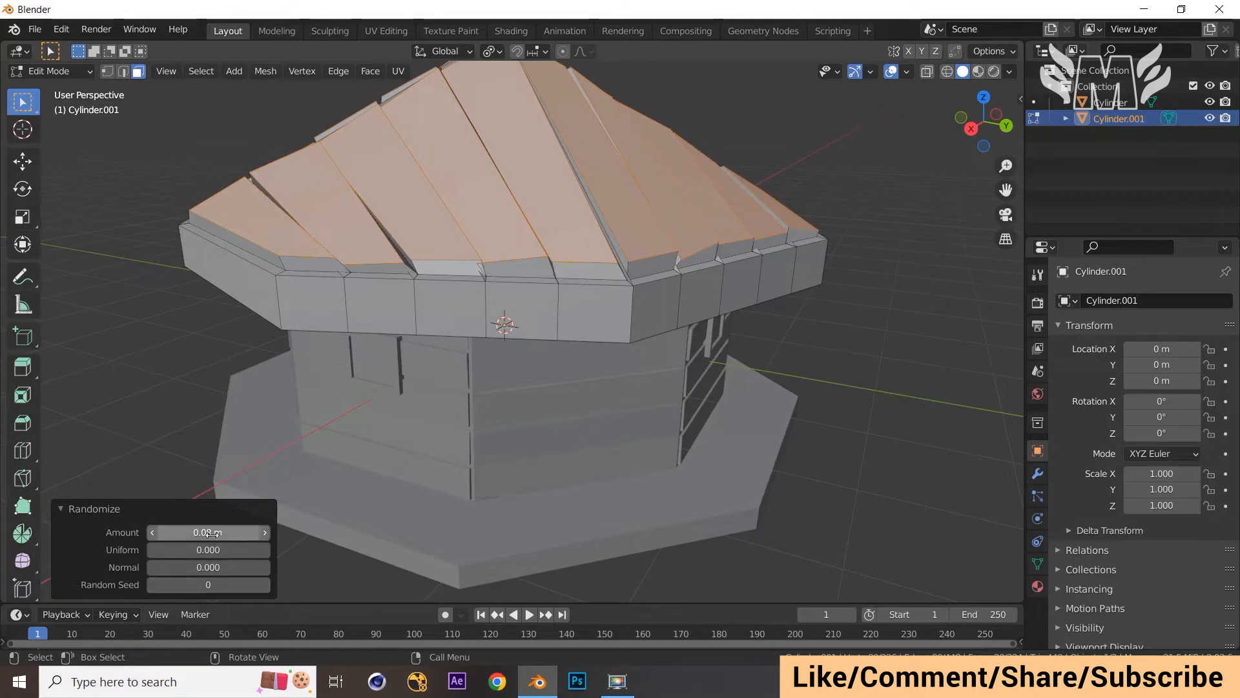
left_click(213, 533)
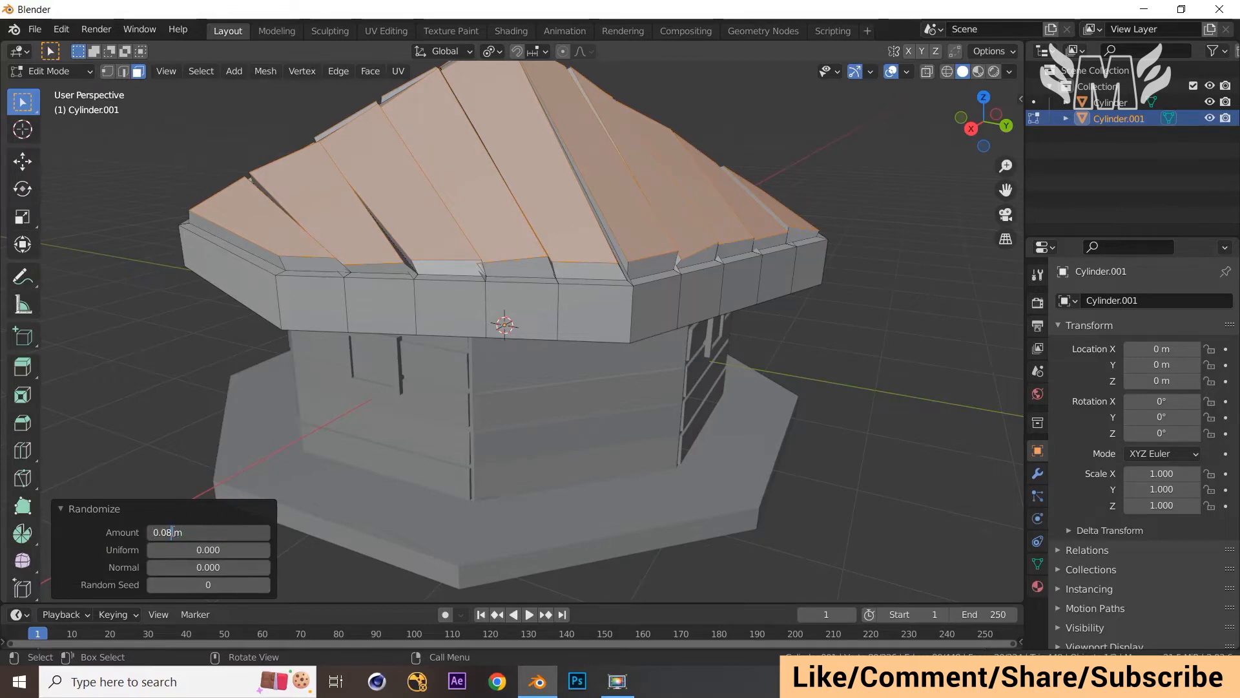
key("BackSpace")
type("5")
left_click(95, 545)
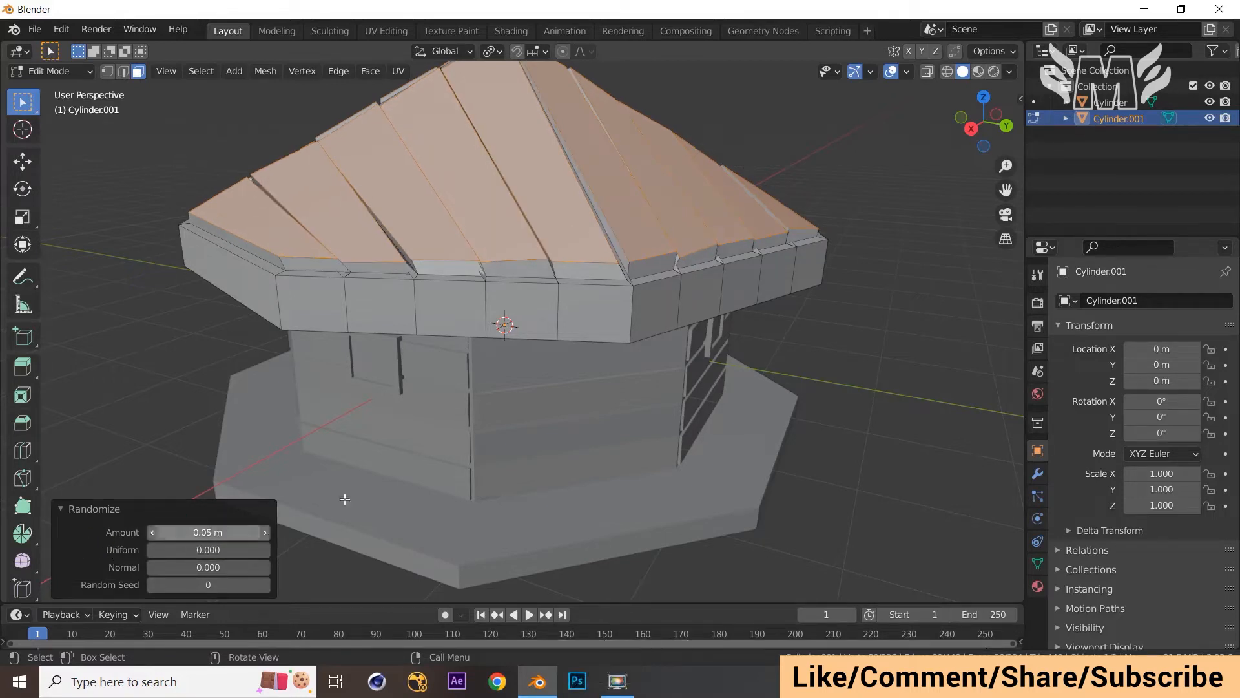
middle_click_drag(789, 306, 811, 328)
Step: Set the Randomize amount for the roof planks to 0.03 m and deselect the faces
left_click(172, 532)
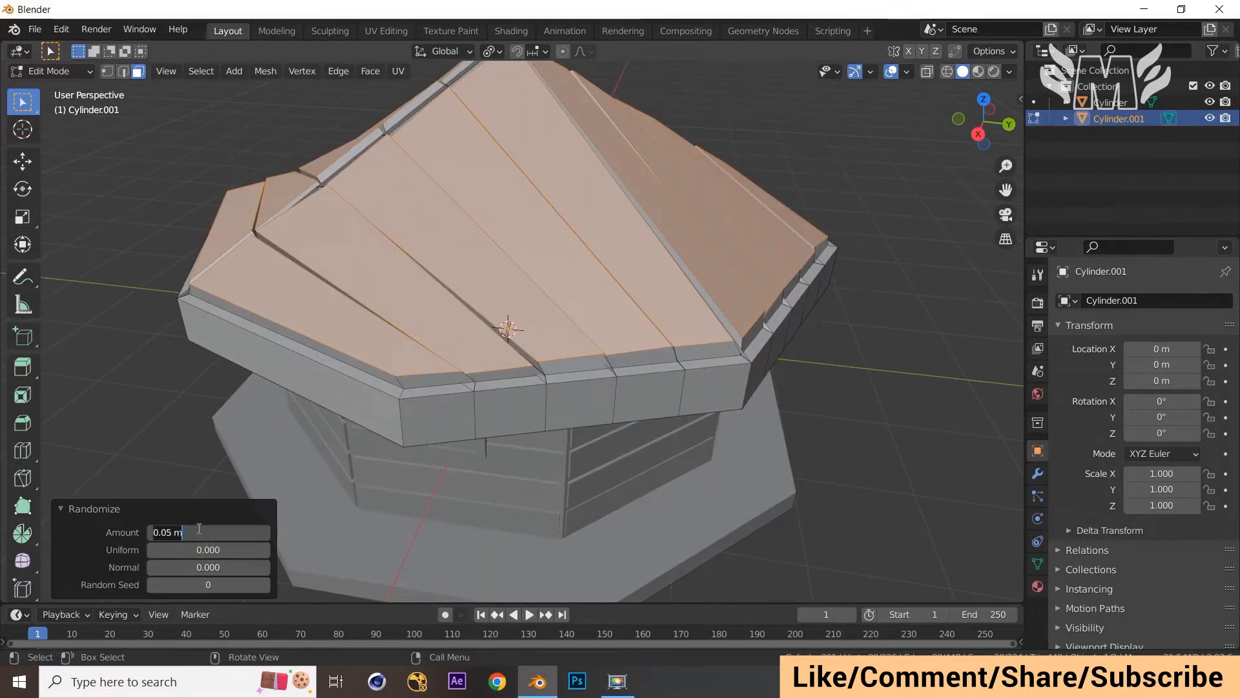
left_click(172, 532)
key("BackSpace")
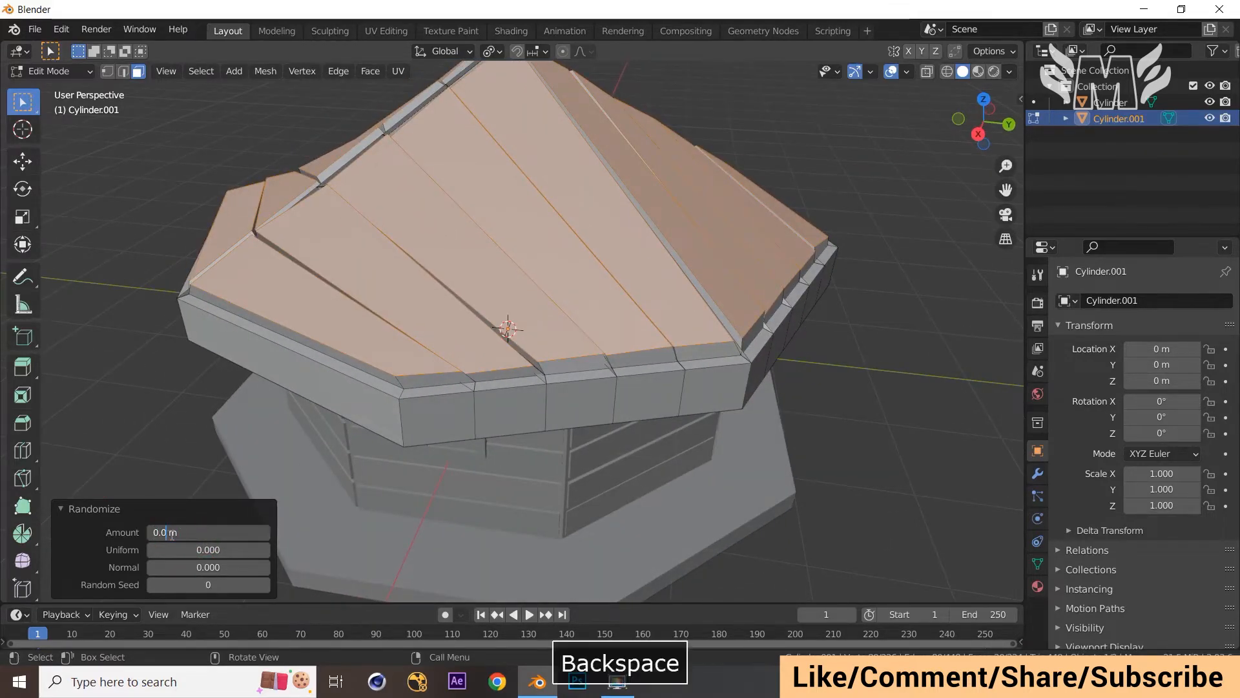
type("3")
key("Return")
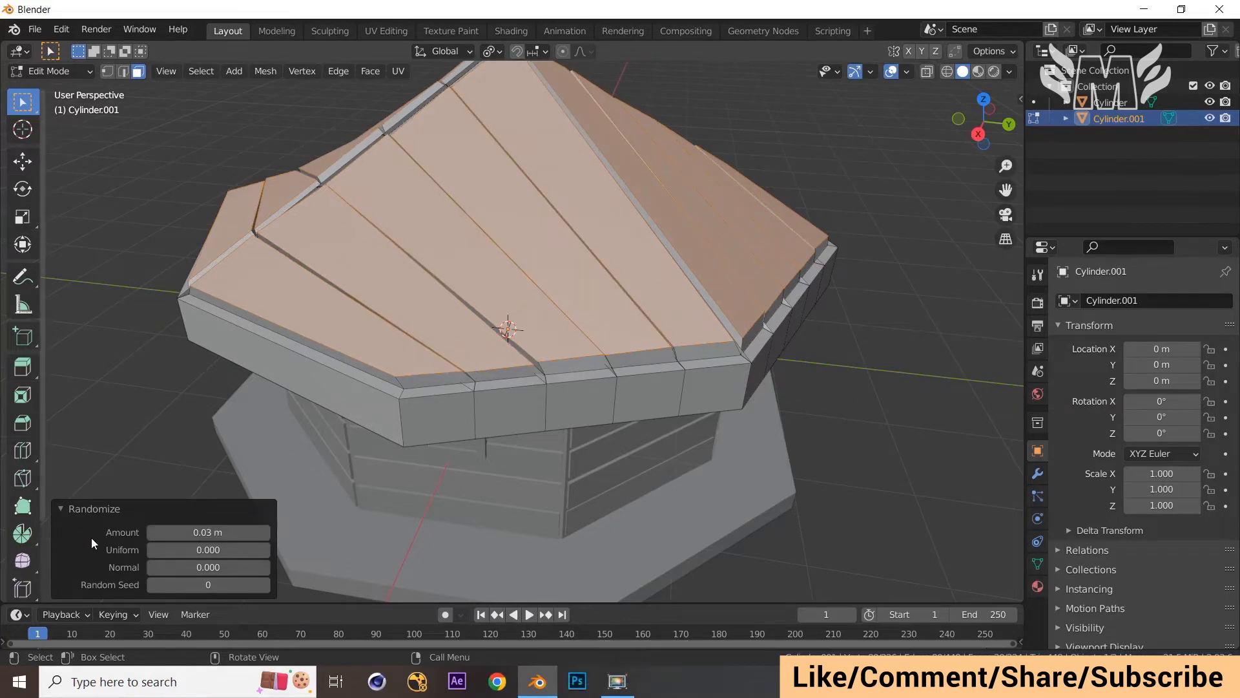
middle_click_drag(898, 341, 519, 350)
middle_click_drag(788, 420, 913, 387)
left_click(851, 386)
key("KP_1")
middle_click_drag(638, 357, 756, 420)
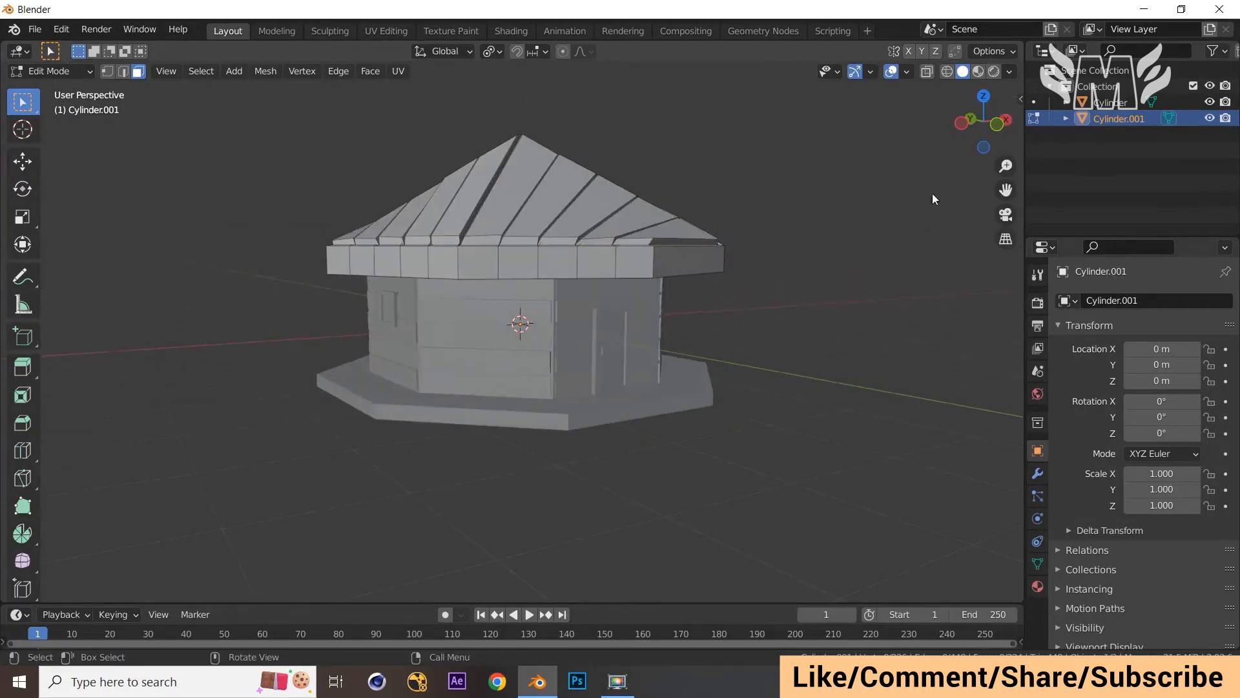
Step: Enable Shadow and screen-space Cavity in the solid viewport shading, set the shadow strength to 0.720 and increase the cavity ridge strength
left_click(1012, 73)
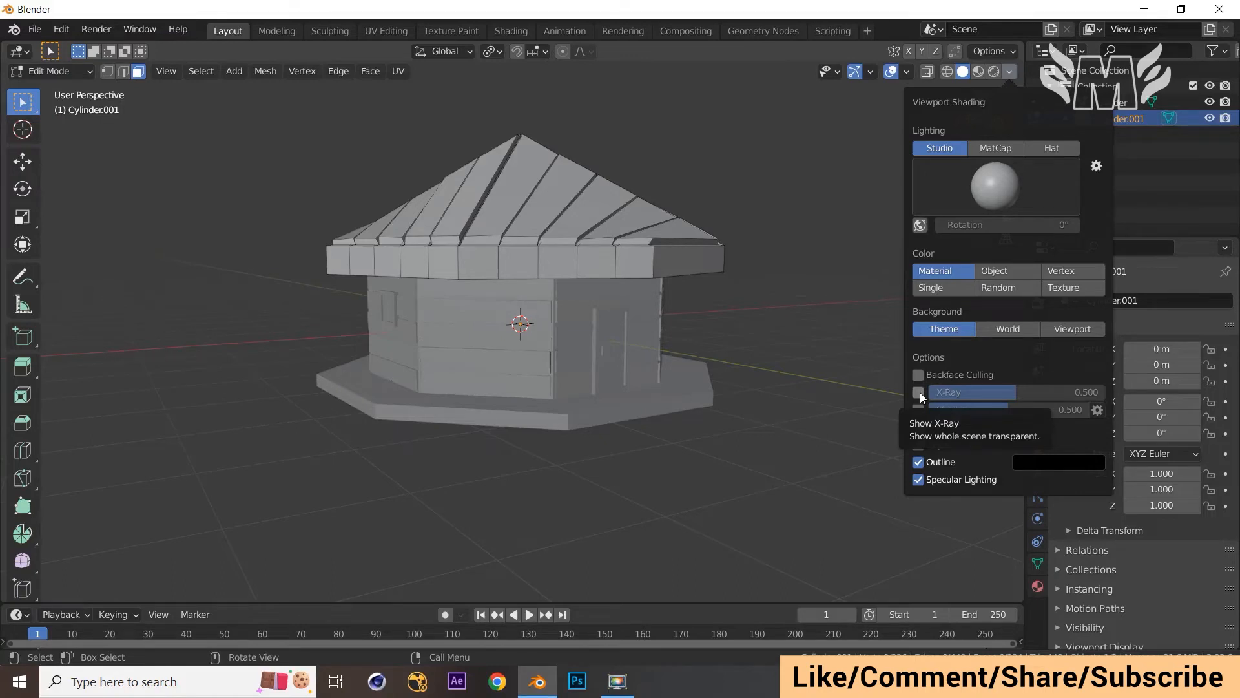
left_click(919, 412)
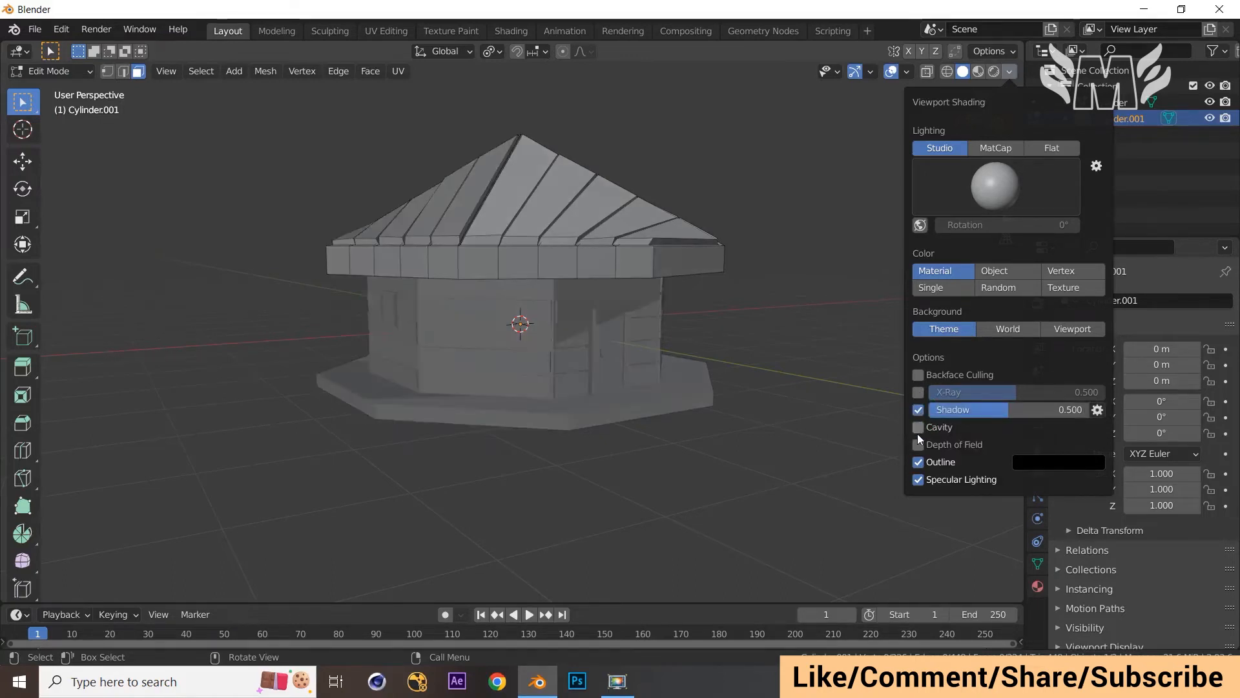
left_click(918, 427)
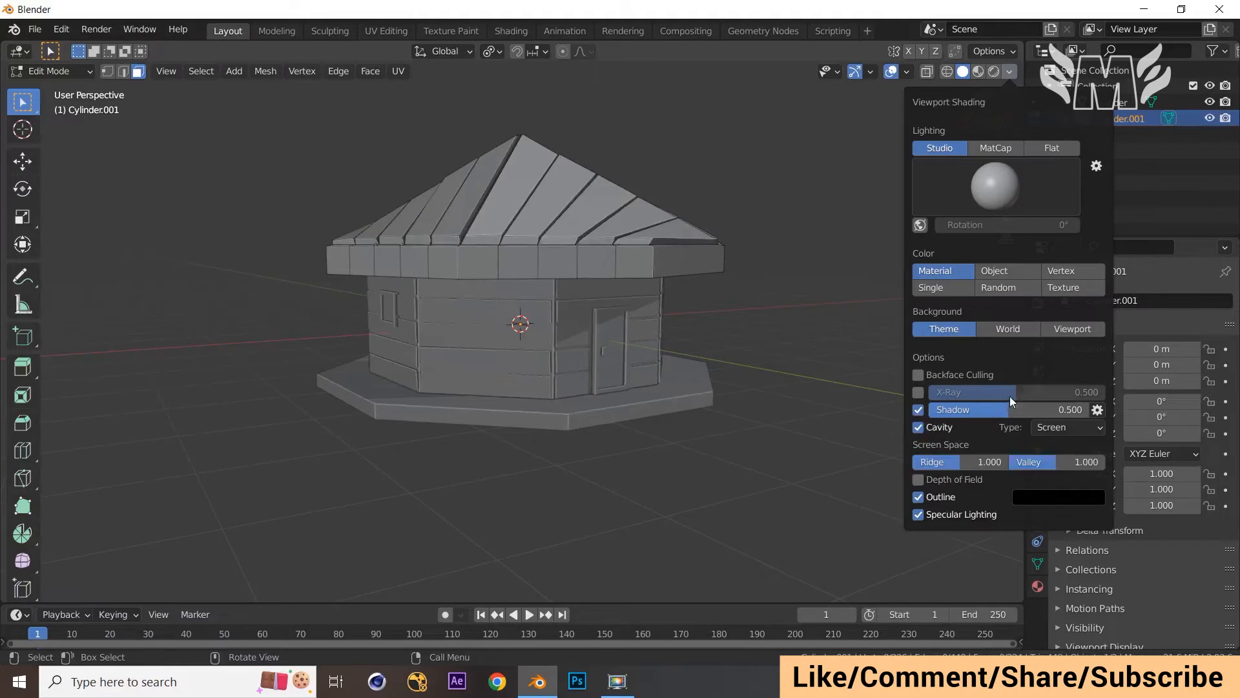
left_click_drag(1008, 407, 1044, 409)
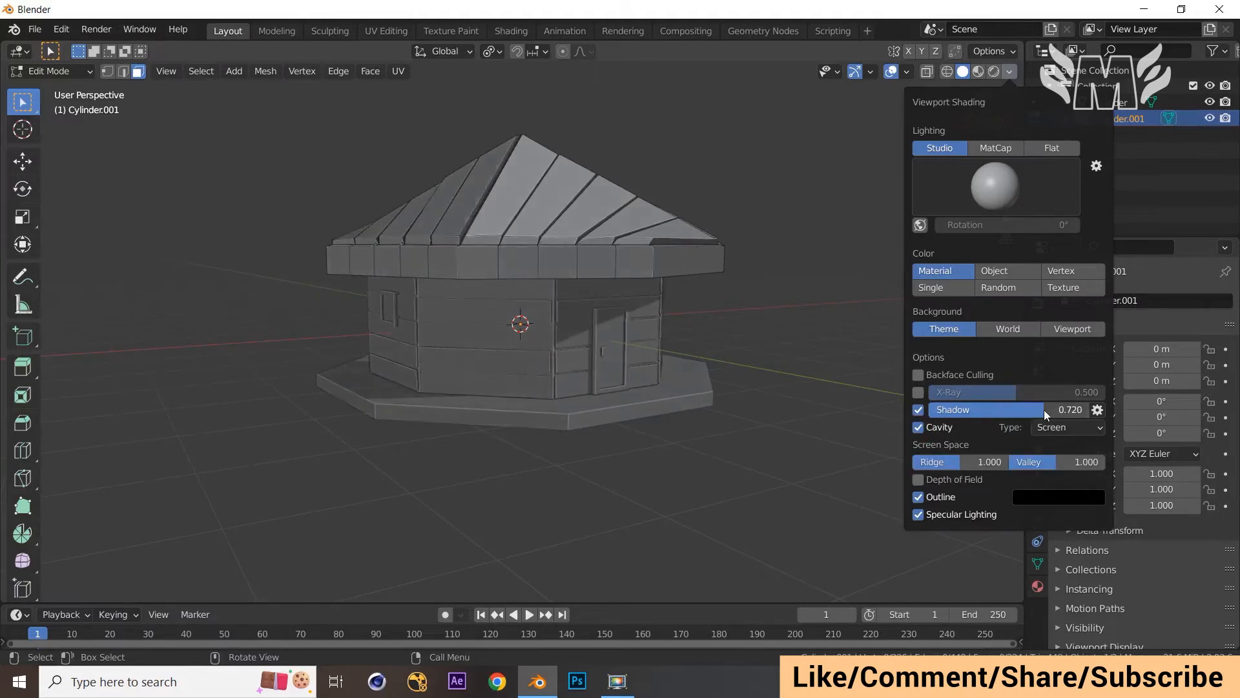
left_click_drag(999, 465, 1068, 462)
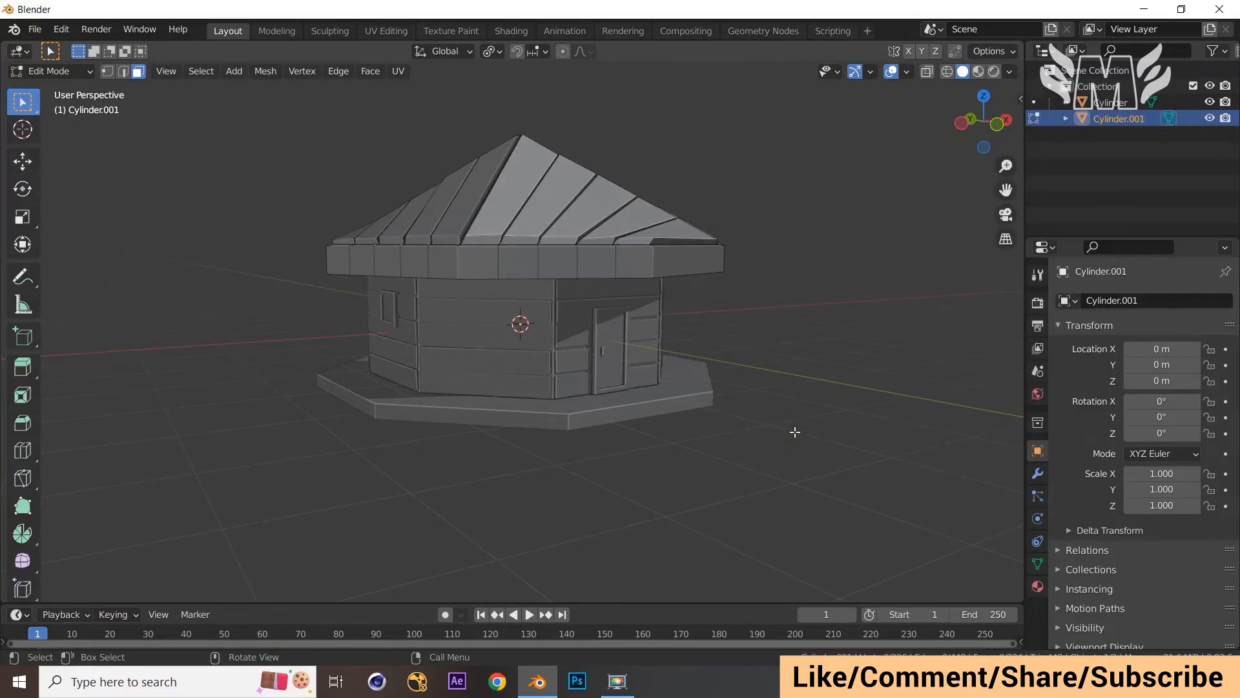
Step: Switch the roof from Edit Mode to Object Mode and select both the roof and the cottage body objects
key("KP_1")
middle_click_drag(835, 407, 766, 423)
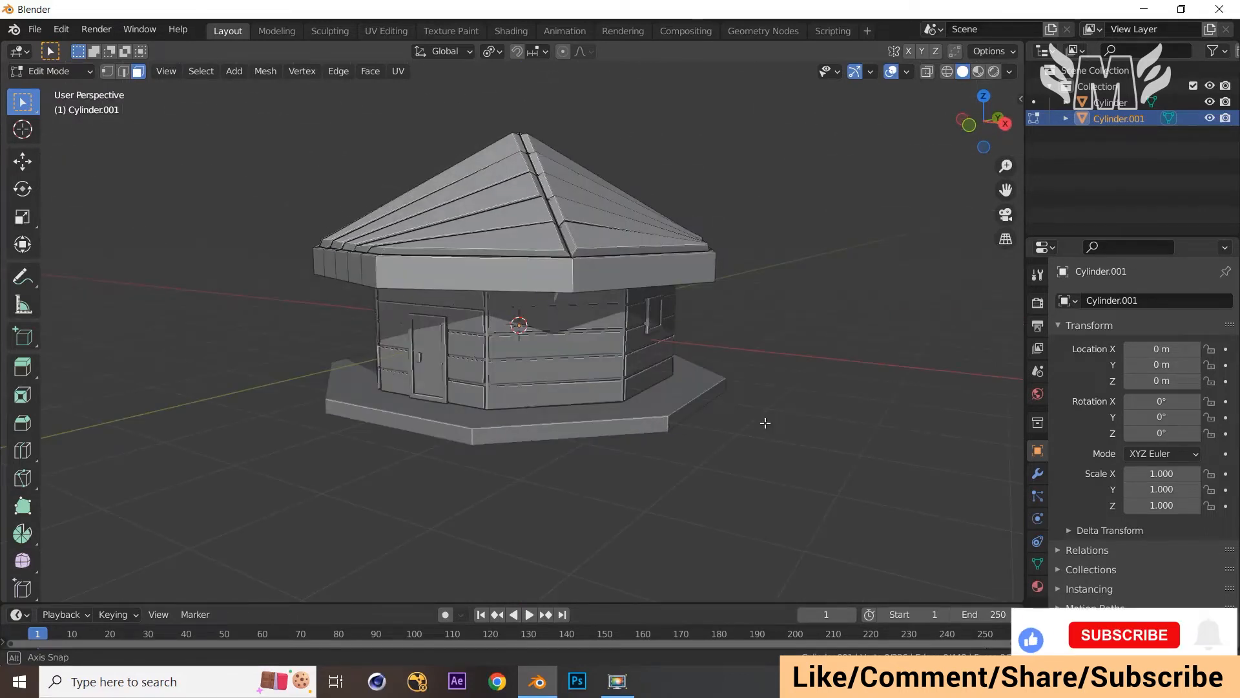
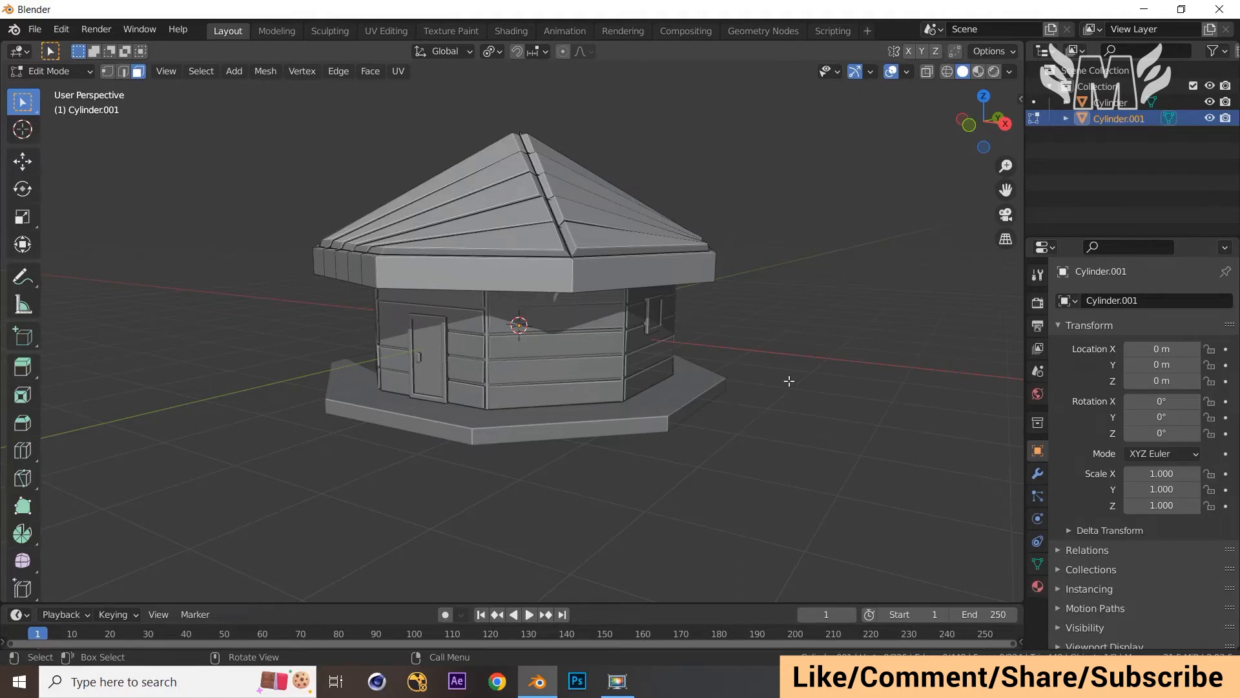
middle_click_drag(789, 396, 755, 392)
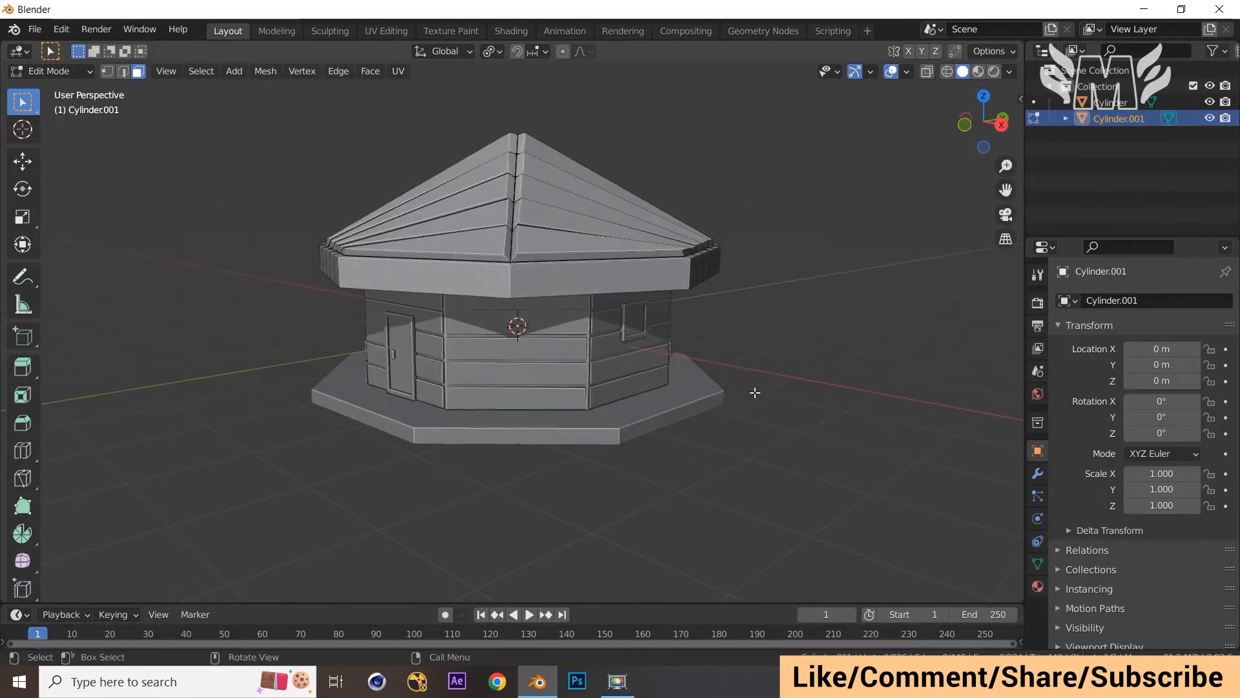
middle_click_drag(658, 384, 689, 390)
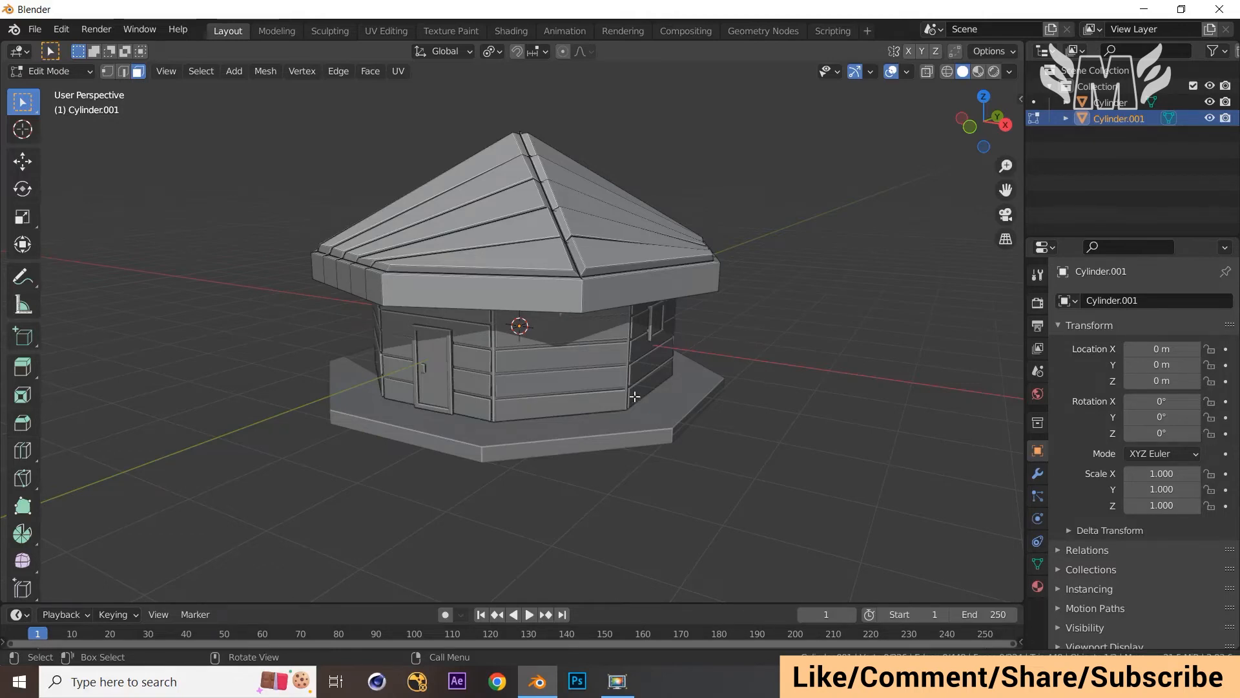
middle_click_drag(634, 397, 614, 391)
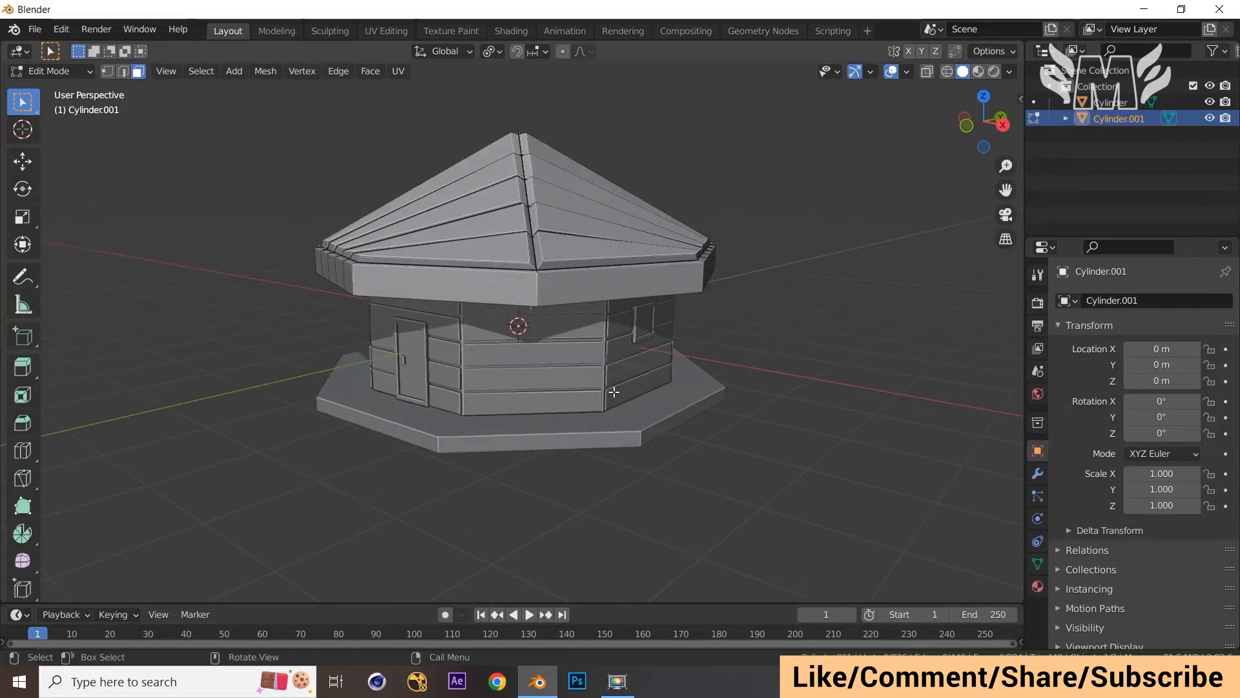
key("Tab")
key("Tab")
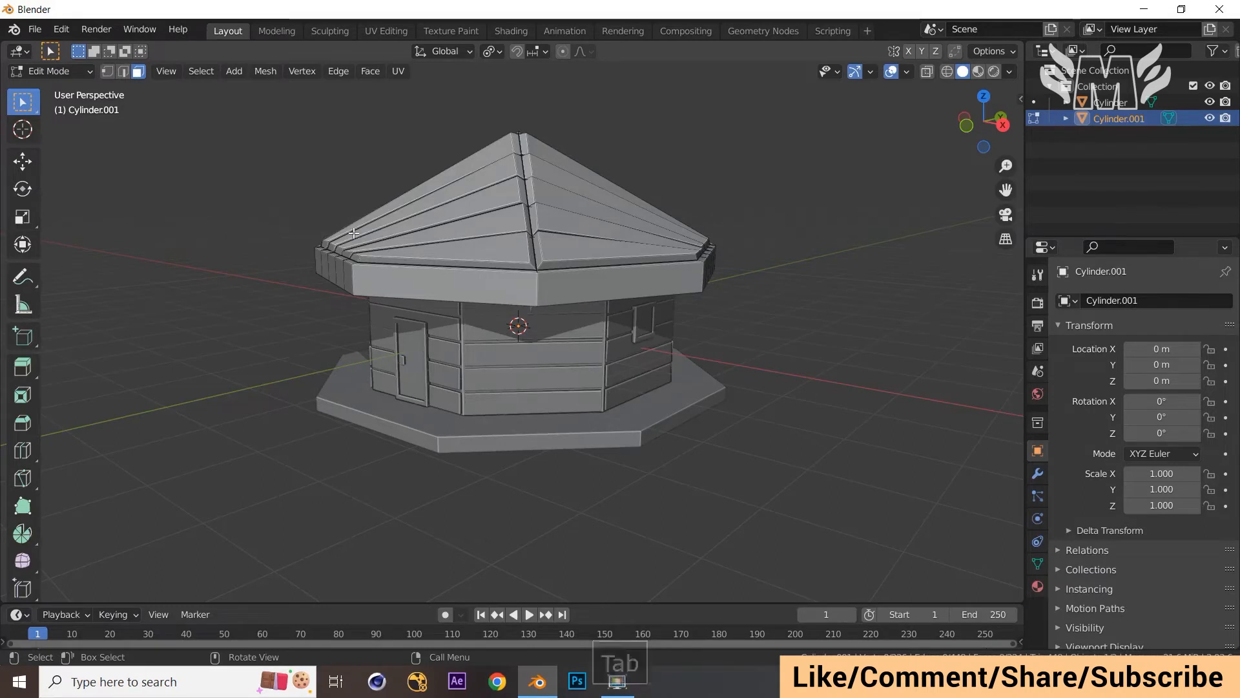
key("a")
key("Tab")
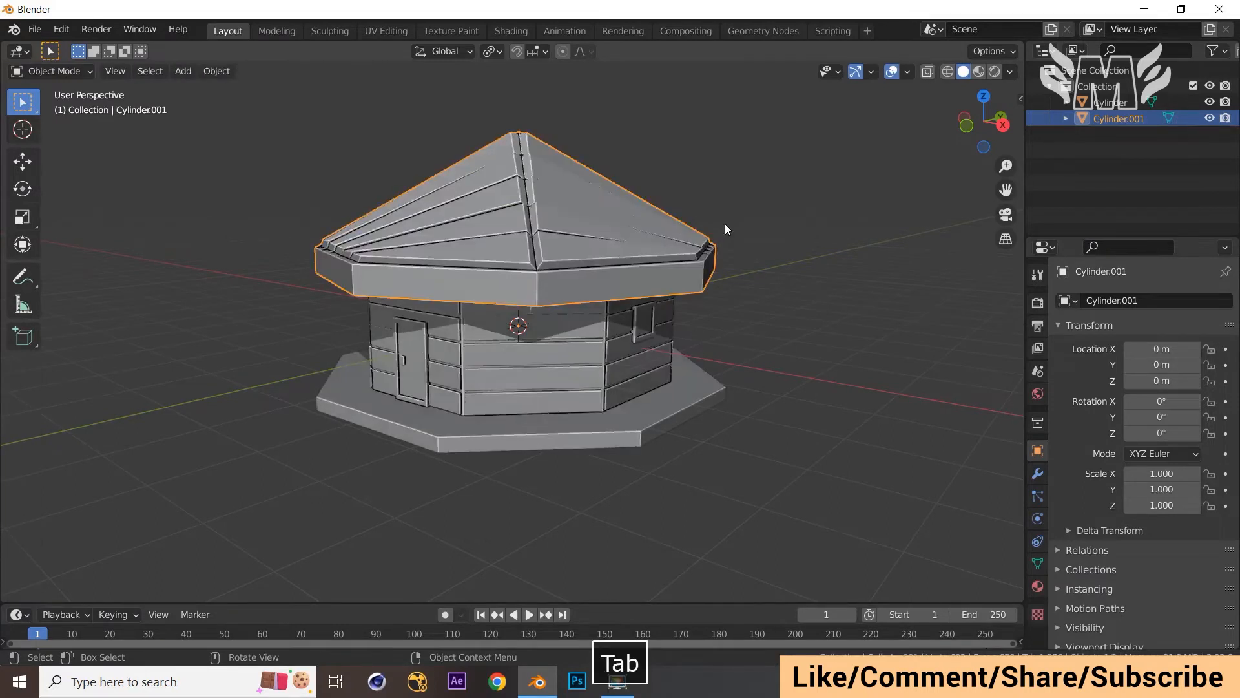
key("a")
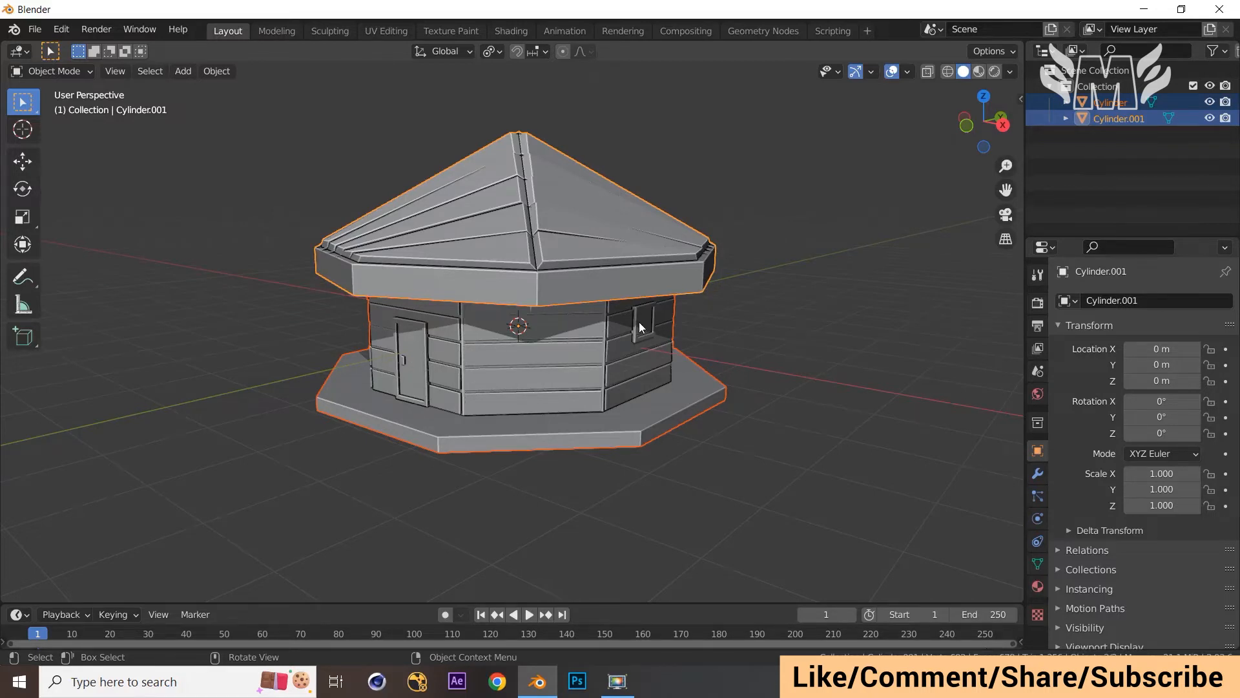
Step: Enter Edit Mode on the roof and house body meshes, using vertex selection and with proportional editing enabled
key("Tab")
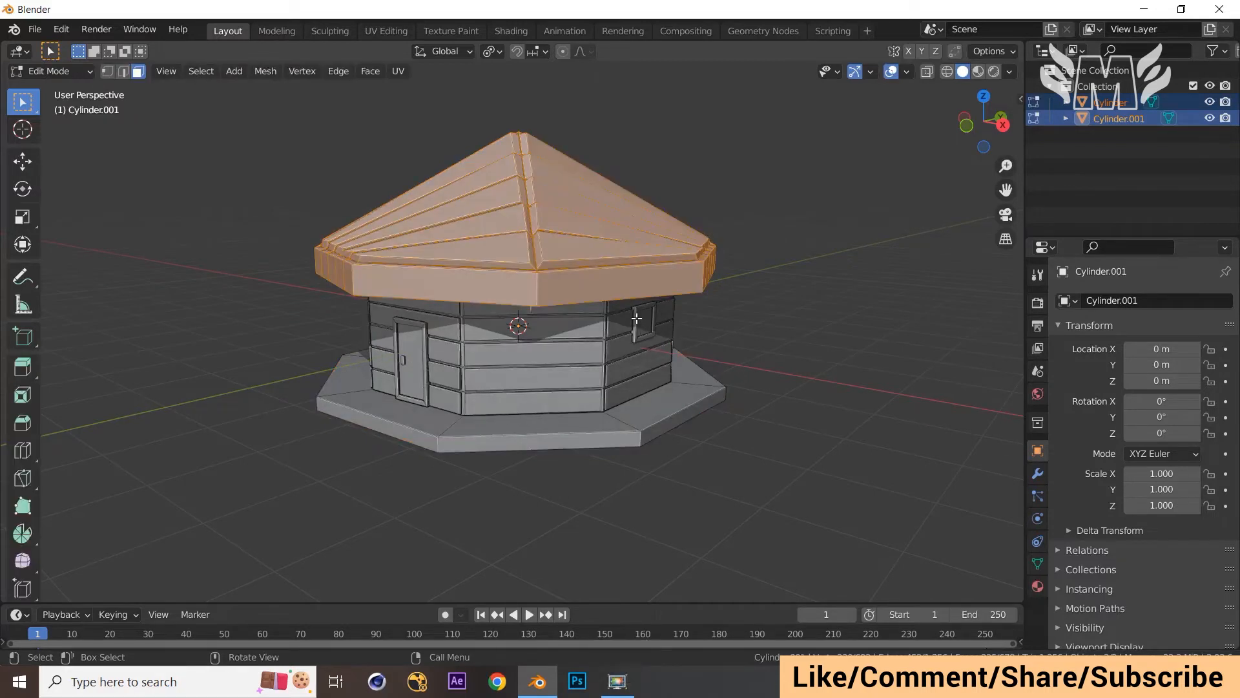
key("1")
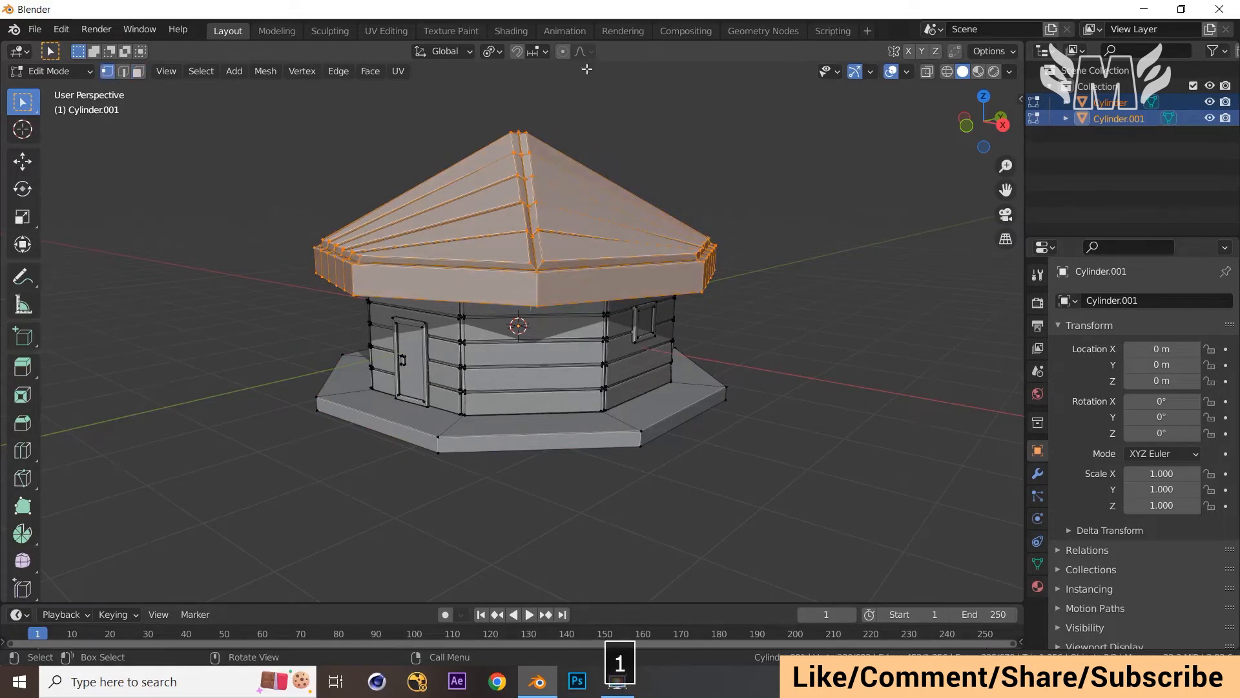
left_click(563, 51)
middle_click_drag(698, 172, 709, 184)
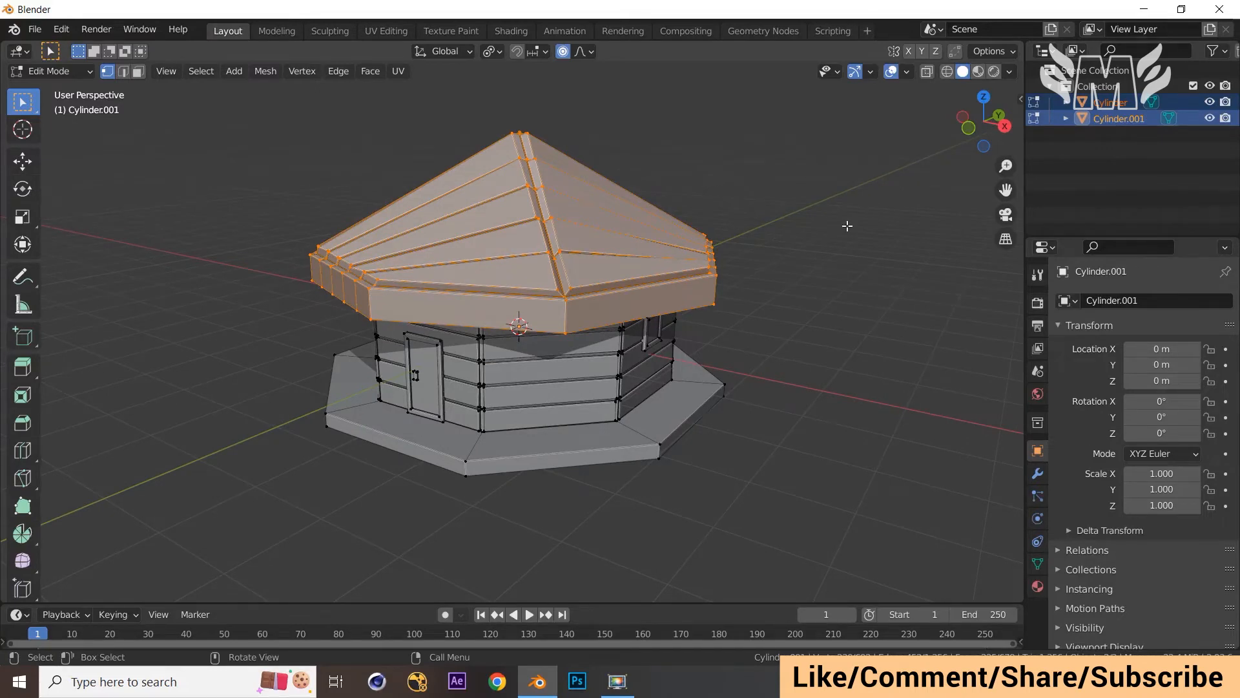
middle_click_drag(847, 226, 826, 220)
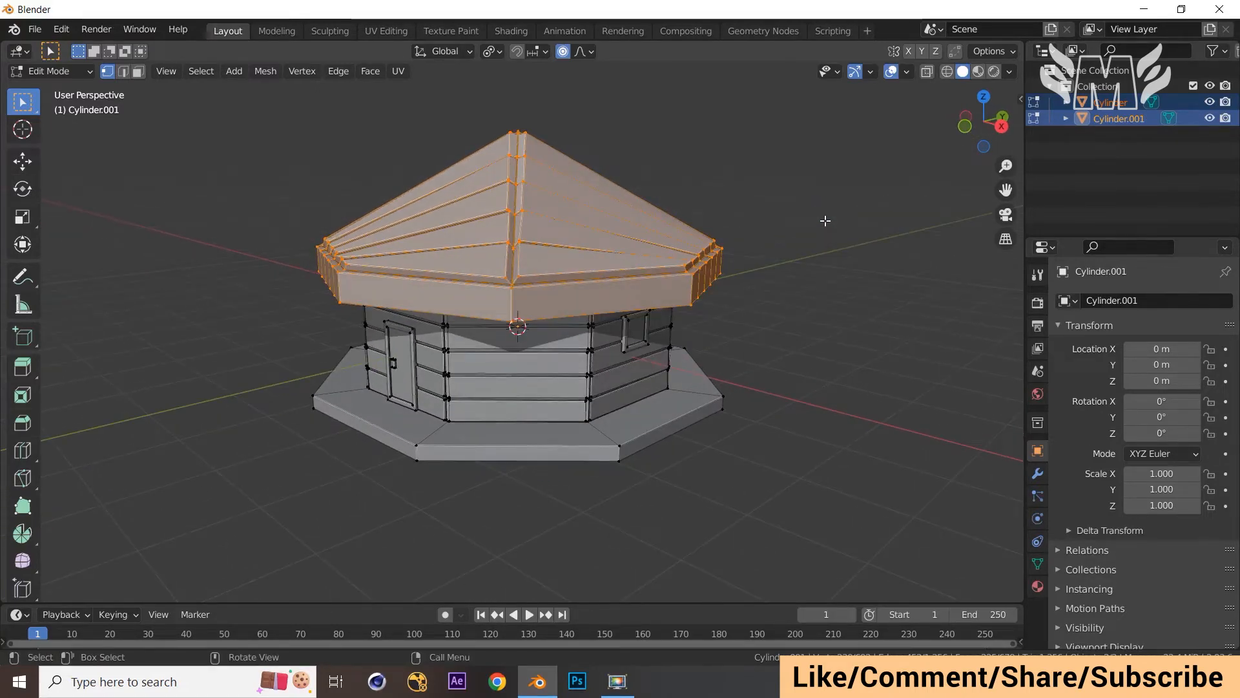
middle_click_drag(829, 246, 830, 318)
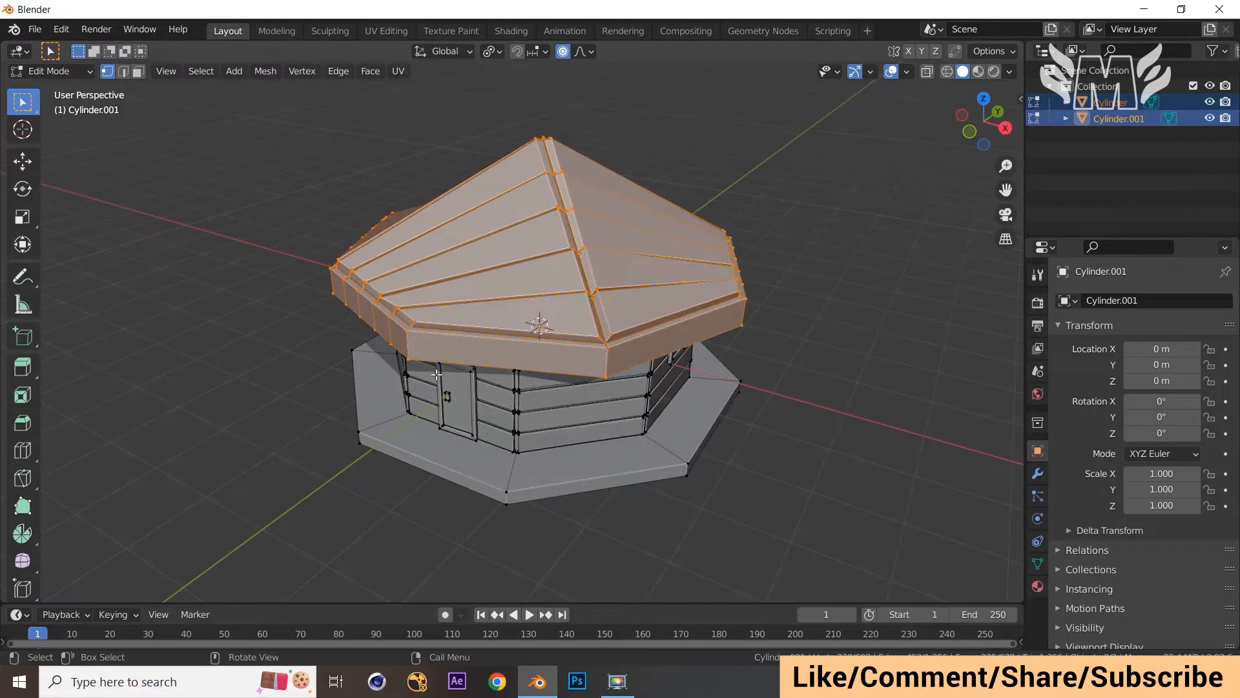
Step: Lift the roof-rim vertices above the door about 0.12 m, and slightly raise the rim vertices at the neighbouring roof corner
left_click(446, 352, "alt")
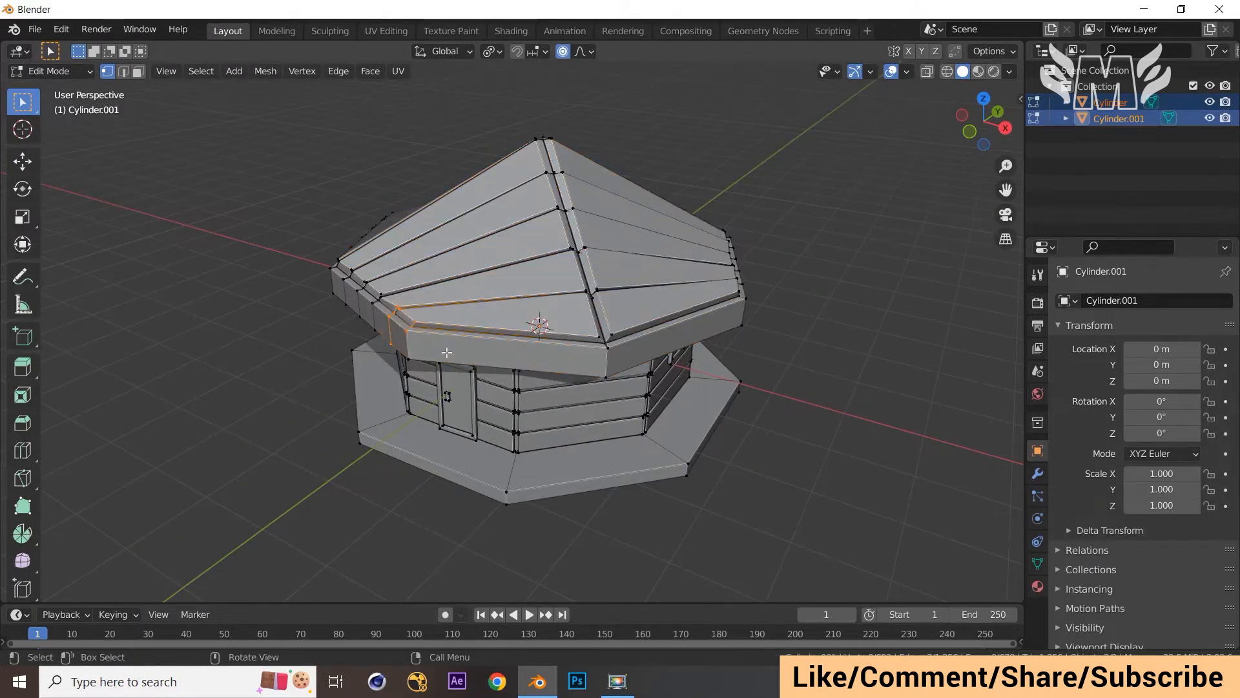
key("g")
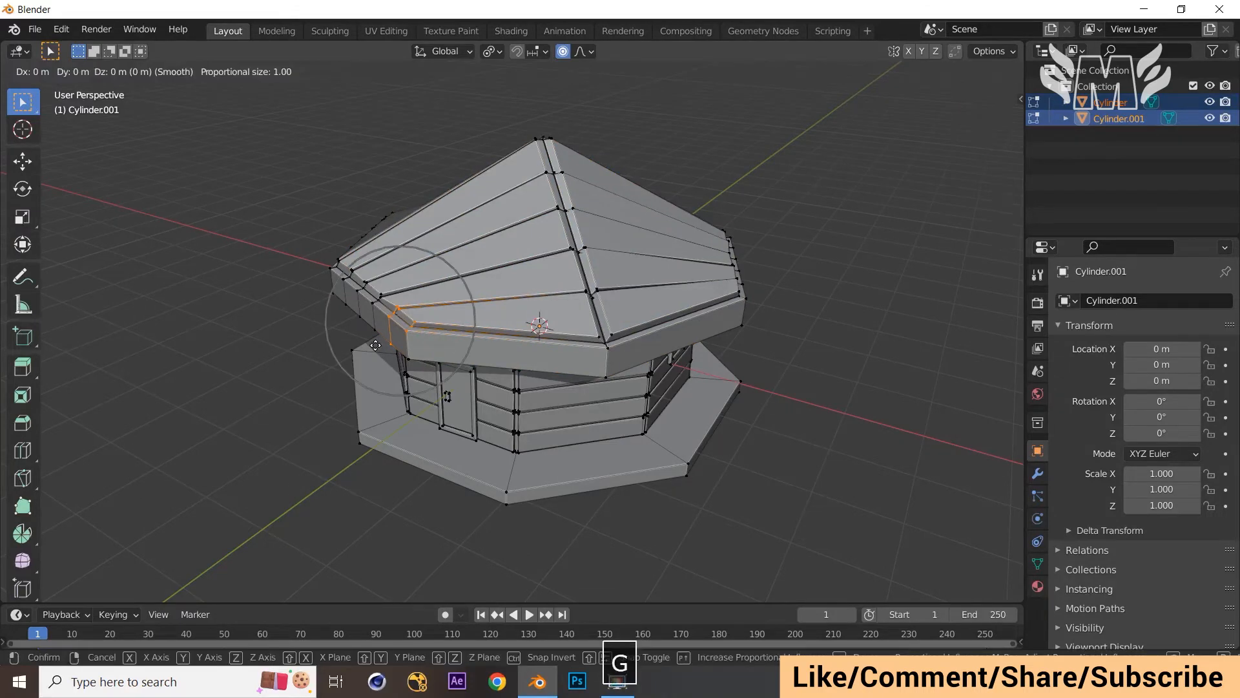
left_click(375, 335)
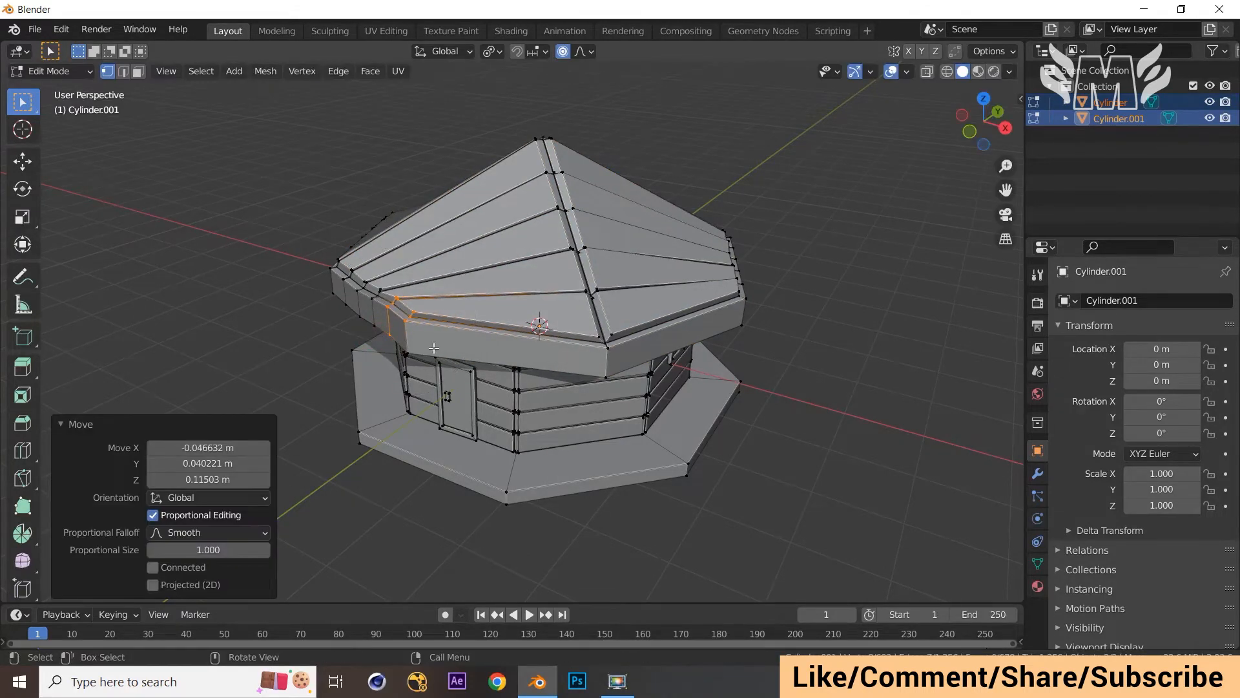
middle_click_drag(601, 336, 562, 342)
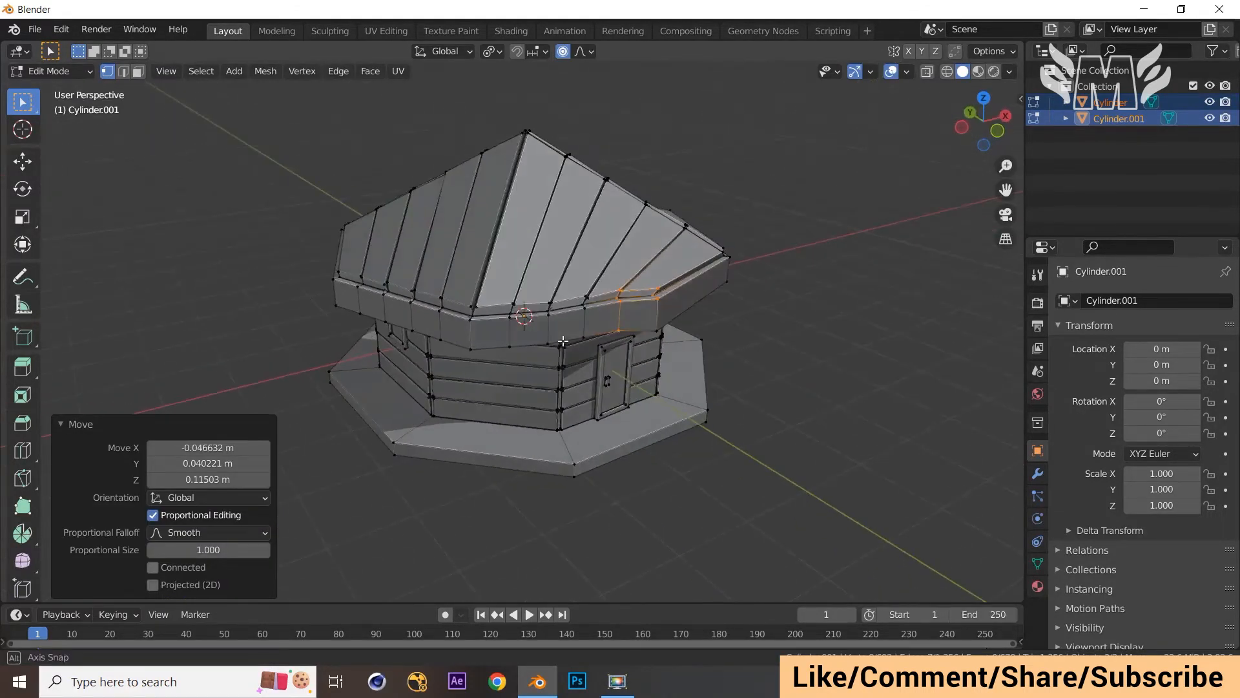
left_click(546, 313)
key("g")
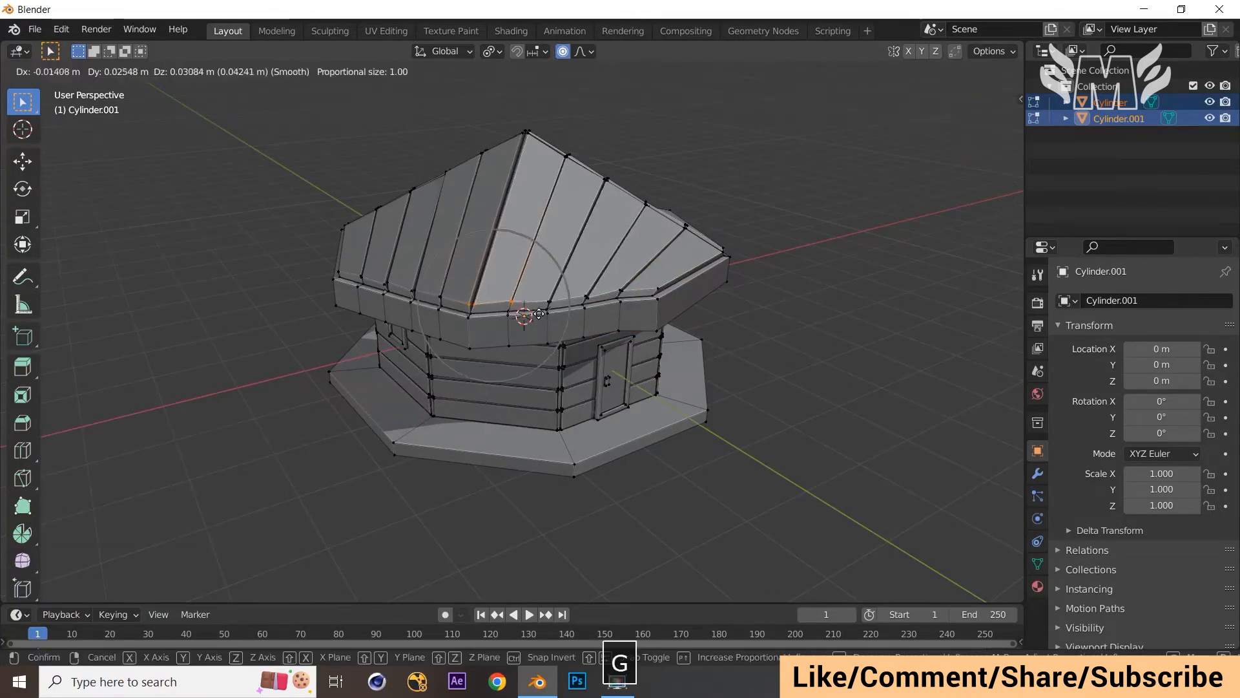
left_click(540, 303)
Step: Move the roof rim's vertical edge above the window about 0.19 m along negative Y and 0.12 m down
middle_click_drag(539, 303, 450, 305)
left_click(464, 352)
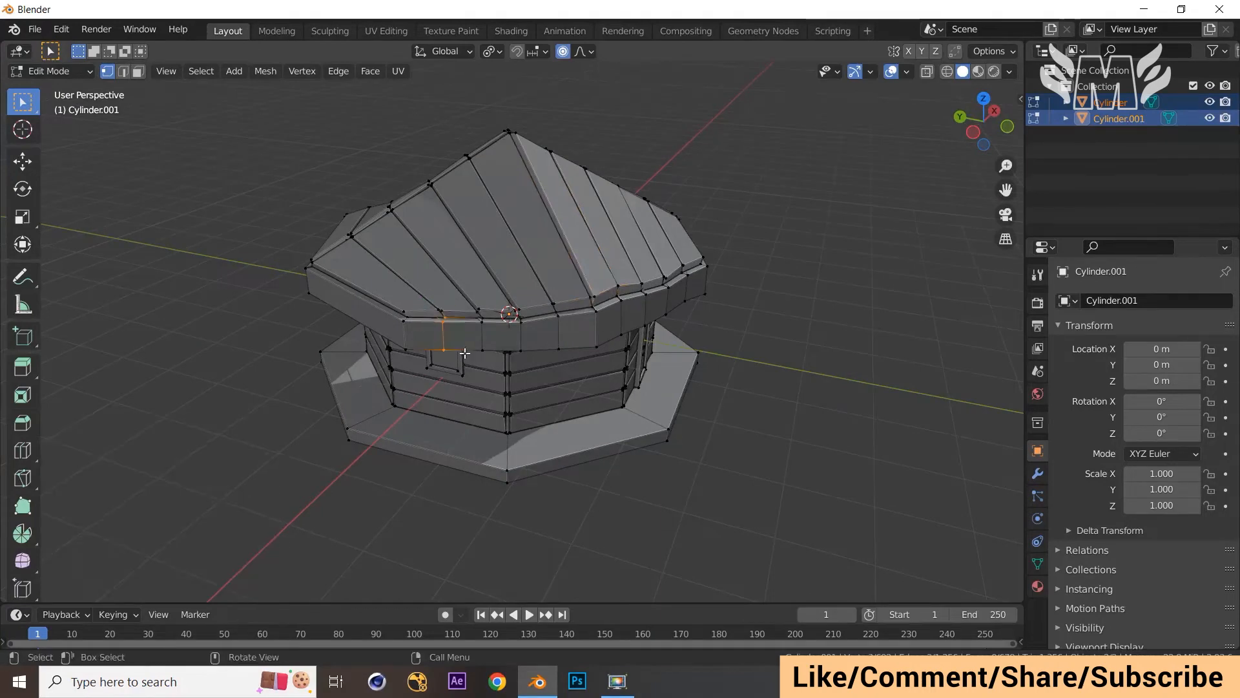
key("g")
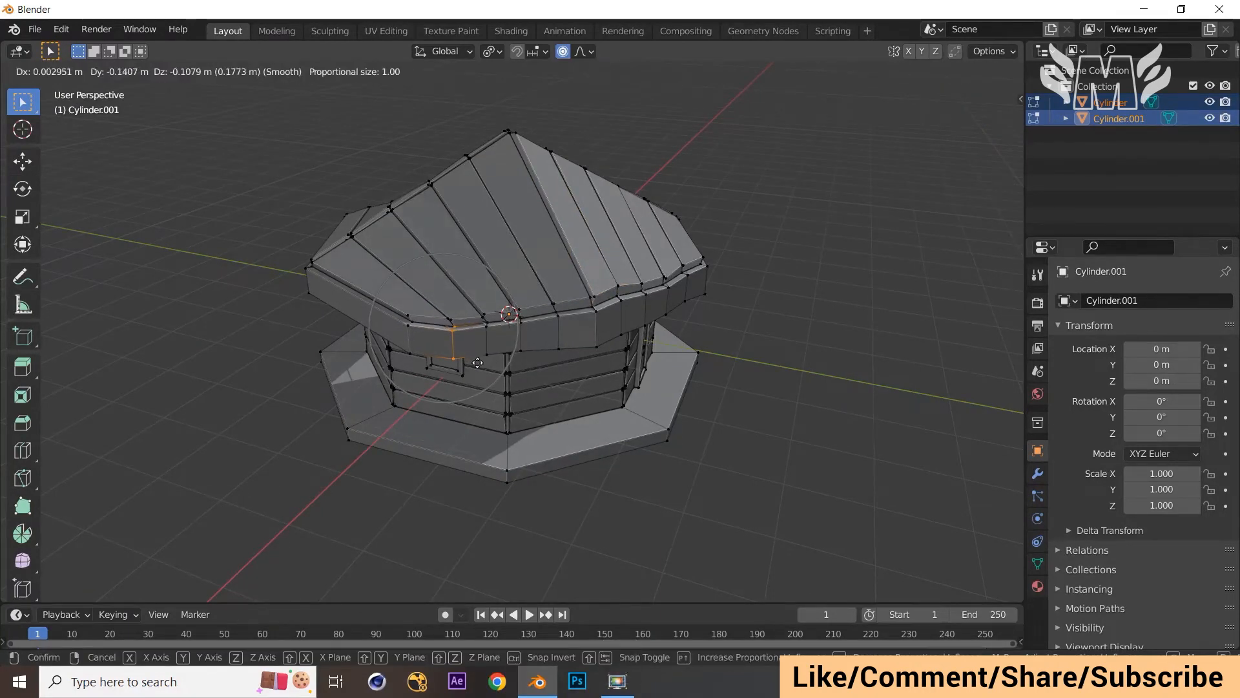
left_click(477, 363)
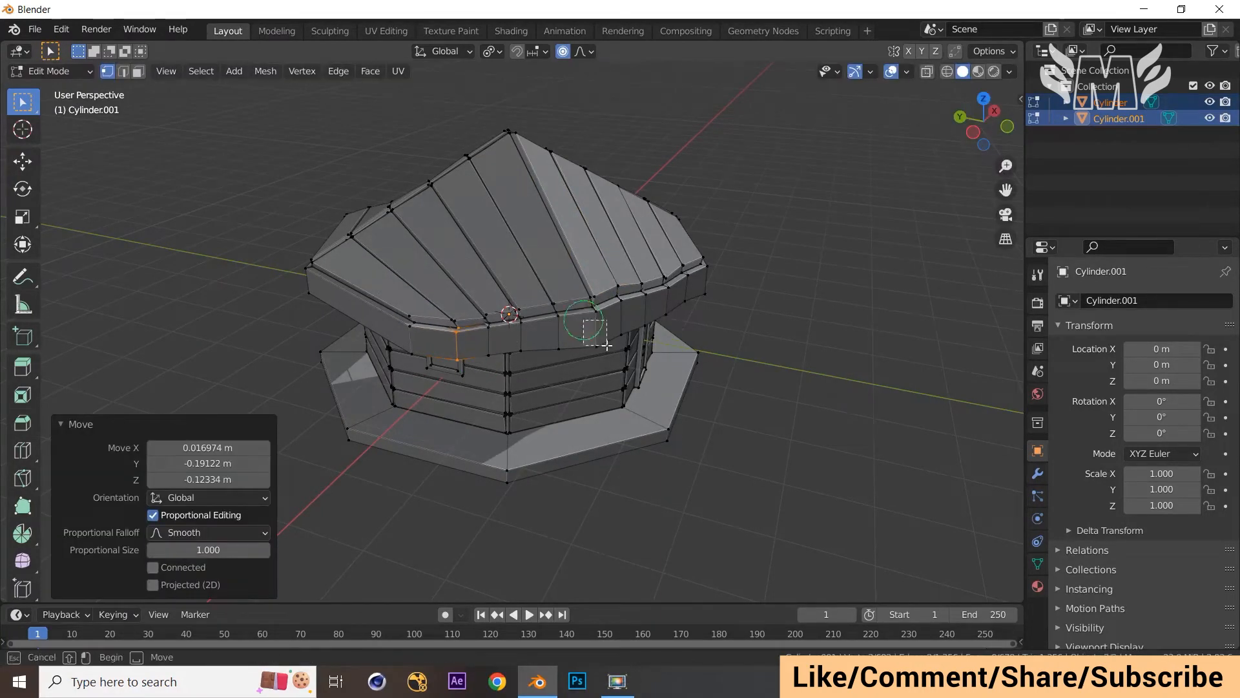
Step: Box-select the lower rim vertices at the roof corner and move them about 0.14 m along negative Y and 0.07 m down
left_click(627, 372)
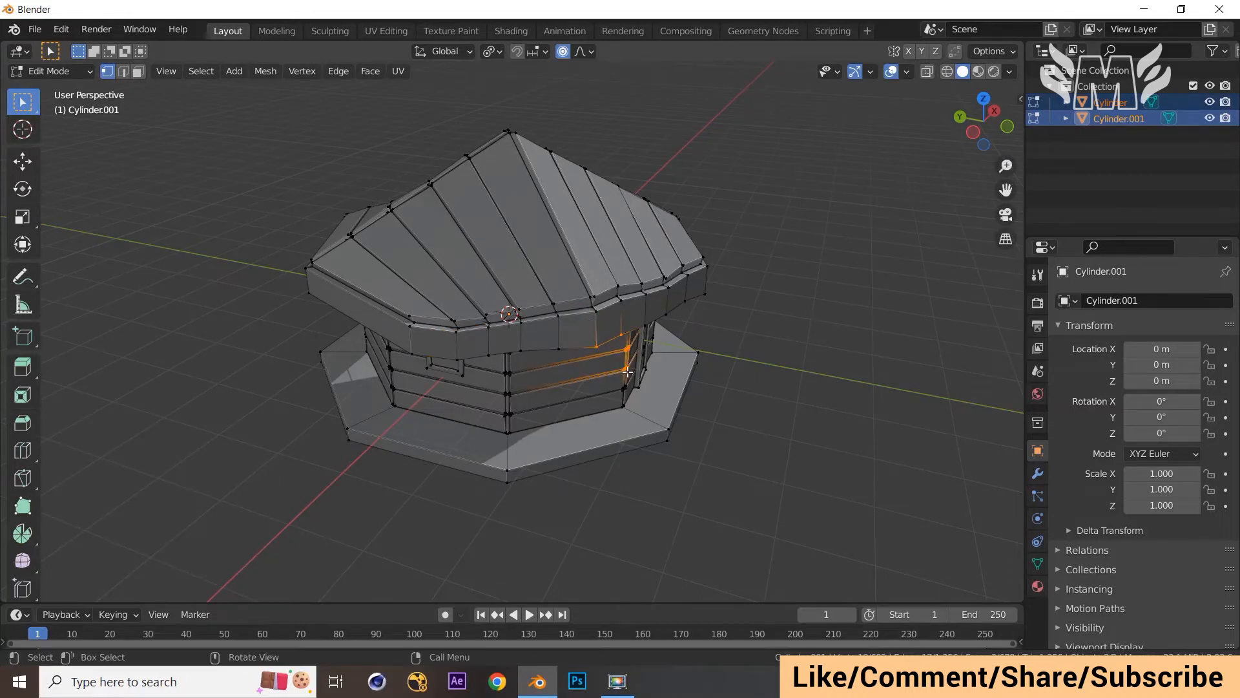
key("ctrl+z")
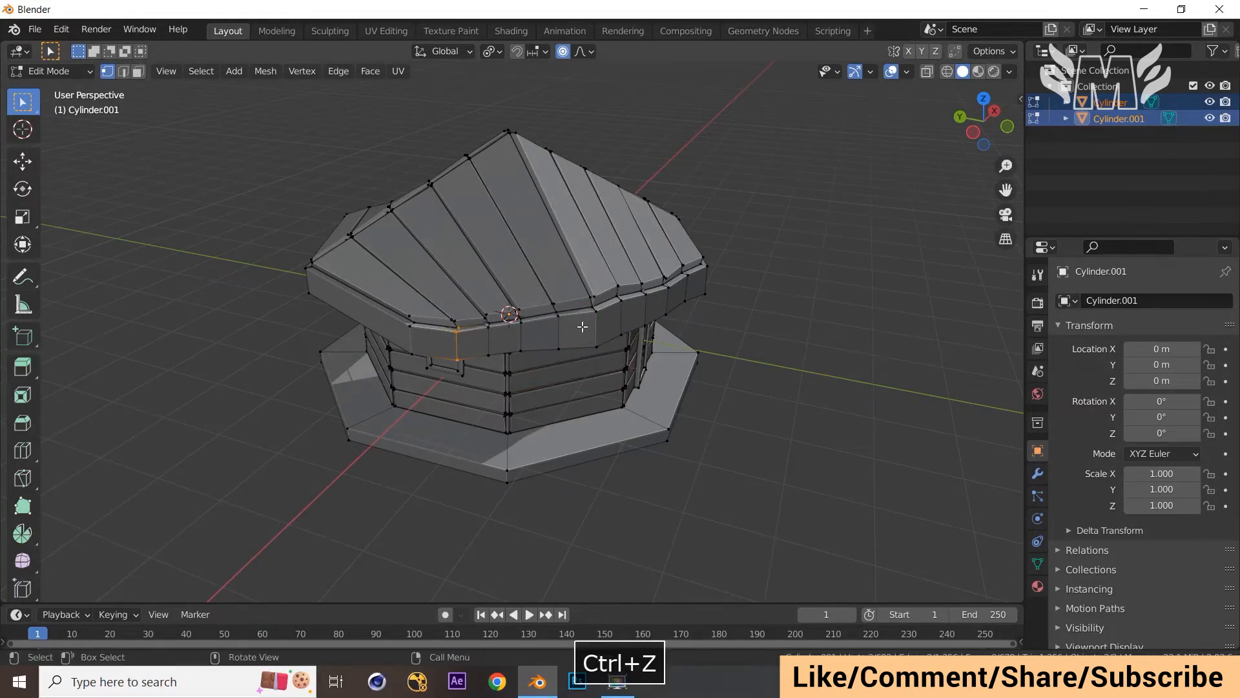
left_click_drag(583, 327, 626, 347)
key("g")
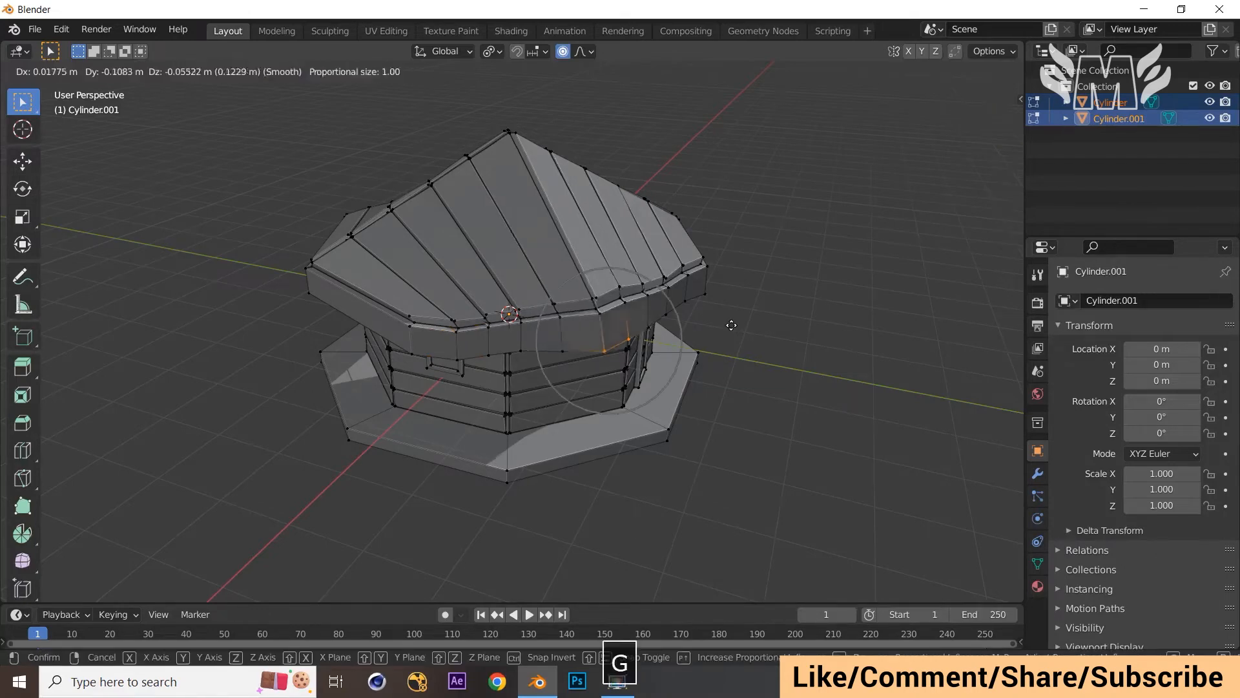
left_click(731, 325)
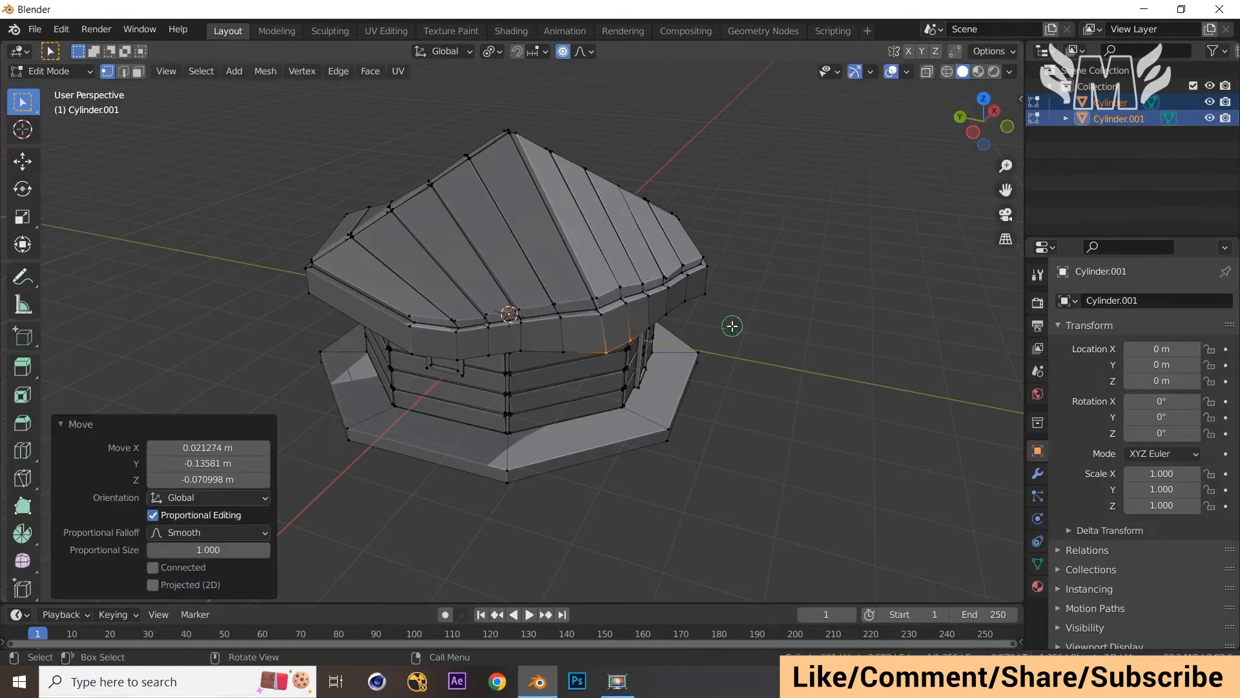
Step: Raise the roof's outer corner vertices about 0.12 m, and shift the two ridge-vertex groups on the opposite roof edge about 0.15 m
left_click(304, 263)
key("g")
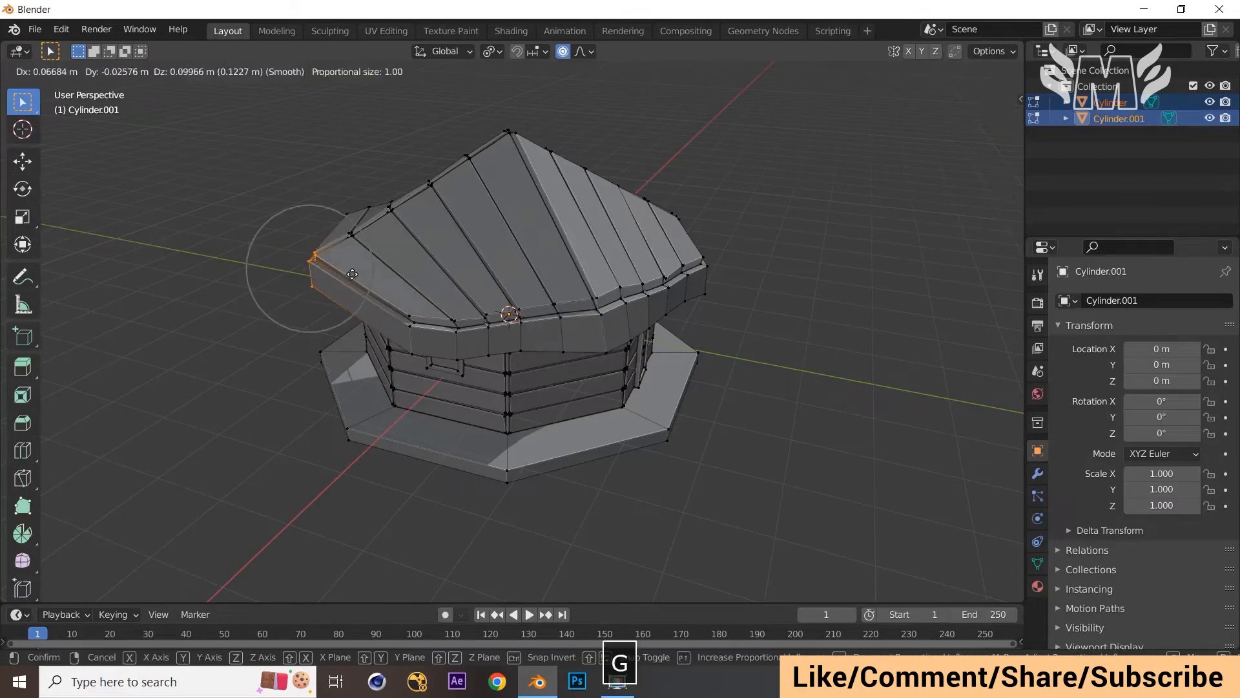
left_click(355, 273)
middle_click_drag(582, 287, 494, 326)
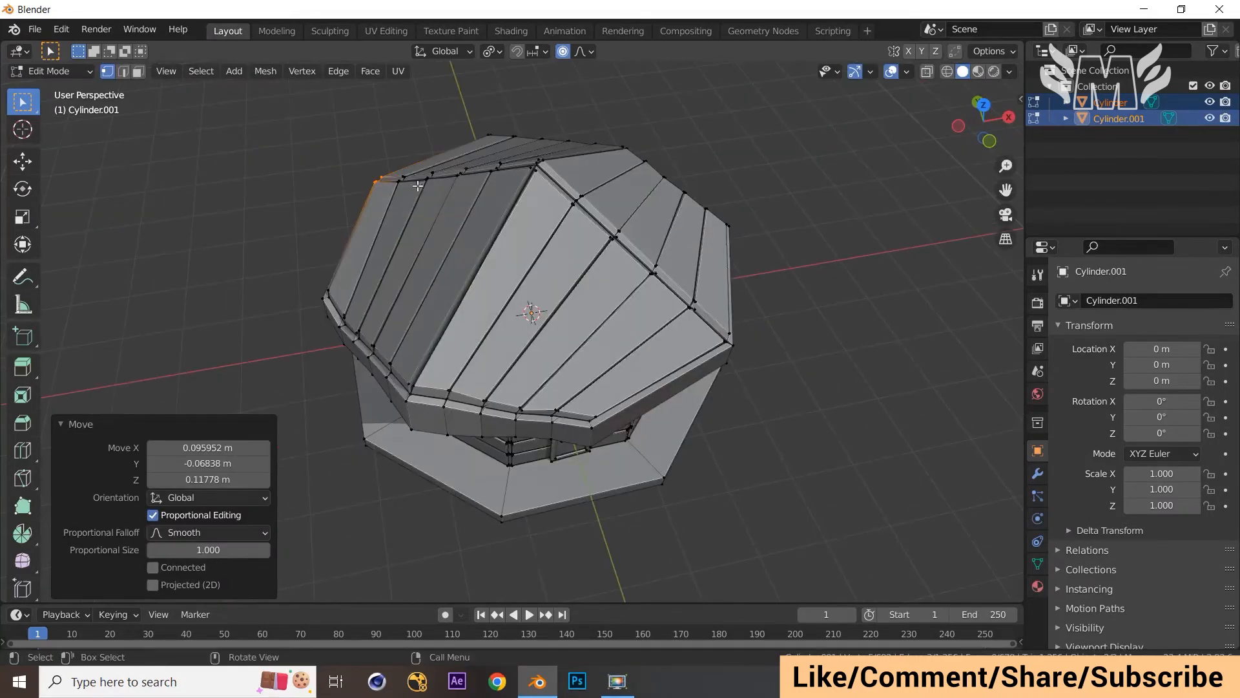
left_click_drag(407, 153, 467, 195)
key("g")
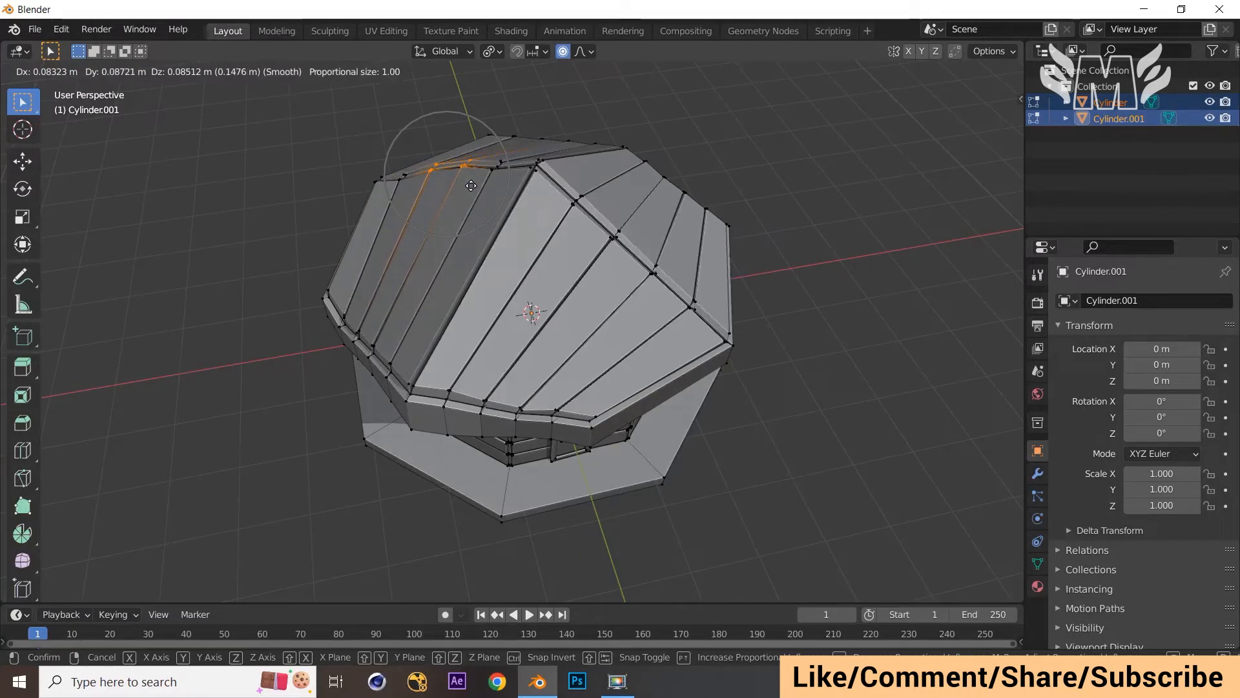
left_click(471, 185)
Step: Enlarge the proportional size to about 1.95 and bend the roof ridge by moving its middle vertices about 0.25 m along X and 0.07 m up
left_click(607, 231)
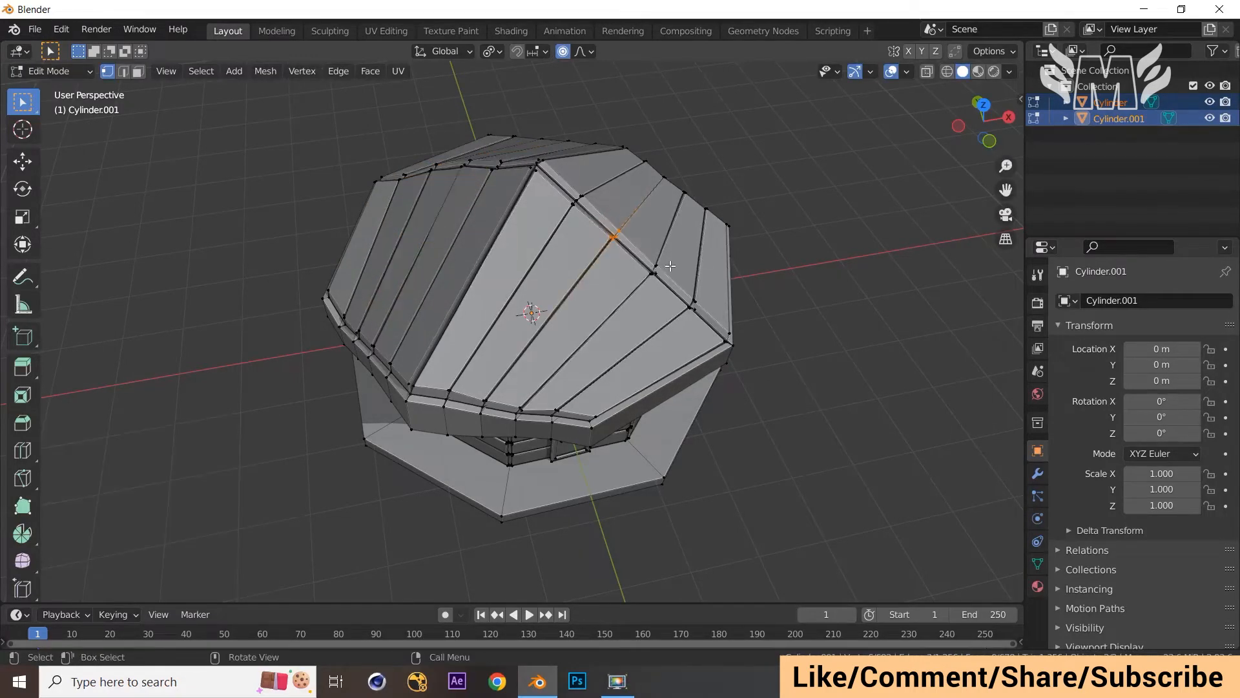
key("g")
scroll(675, 262, "down", 4)
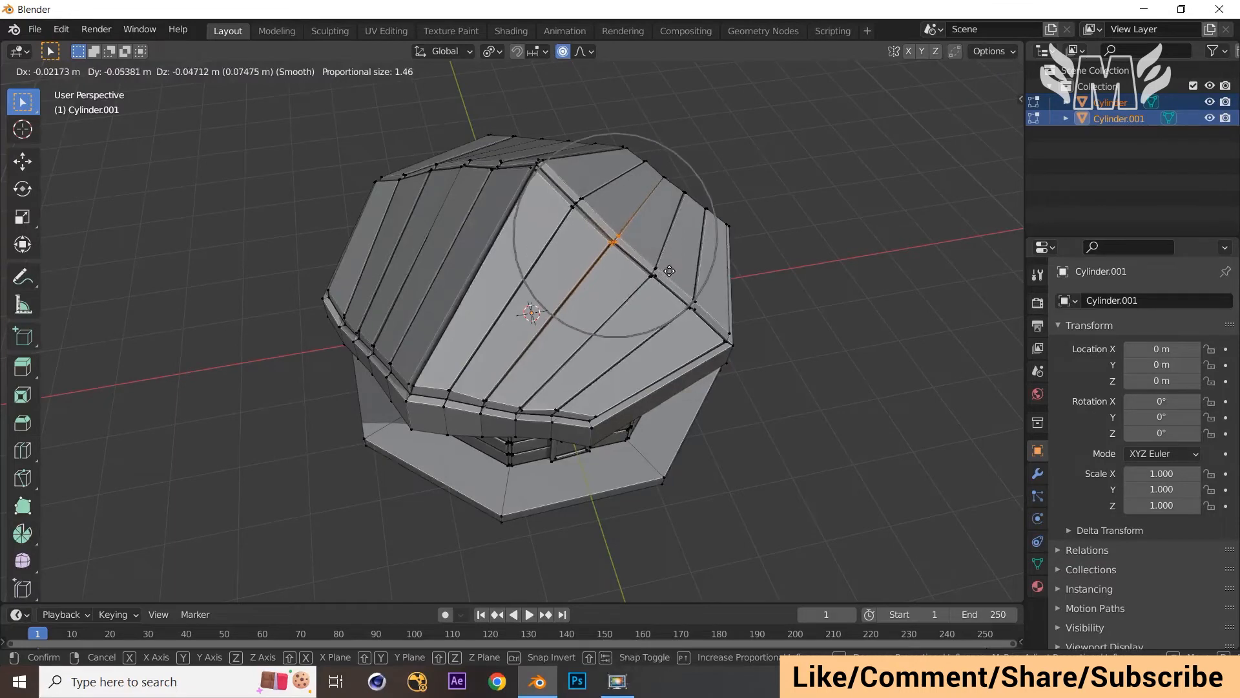
scroll(687, 259, "down", 3)
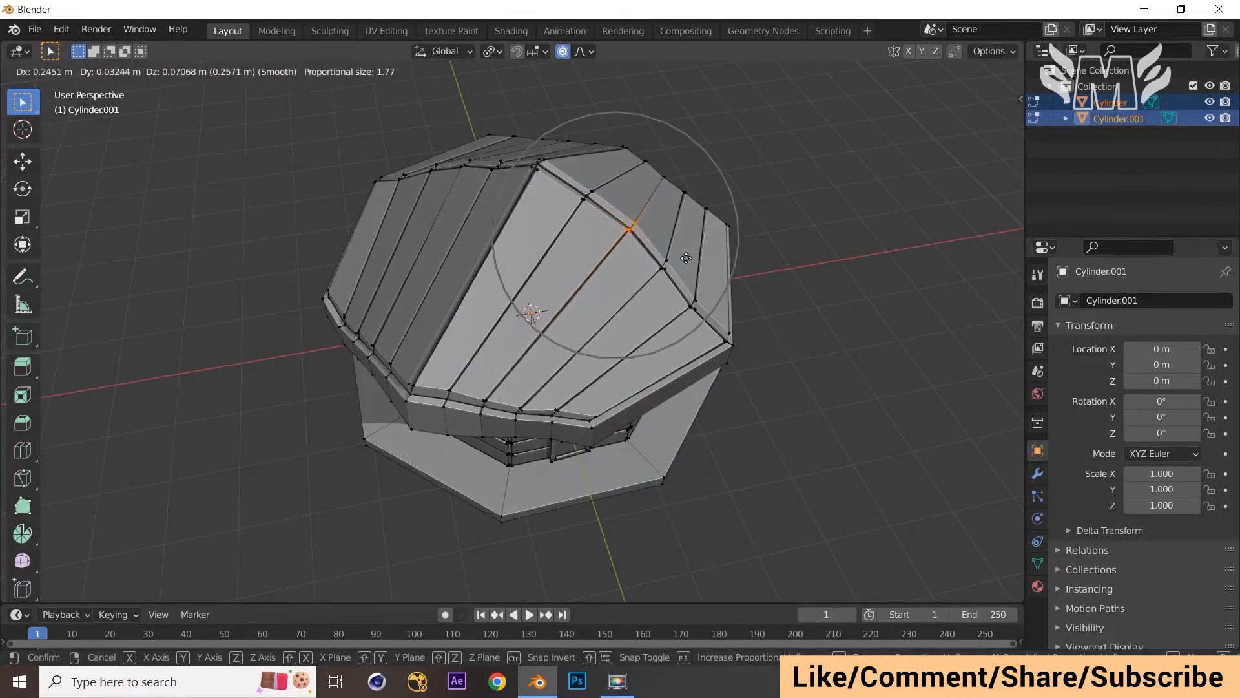
left_click(686, 258)
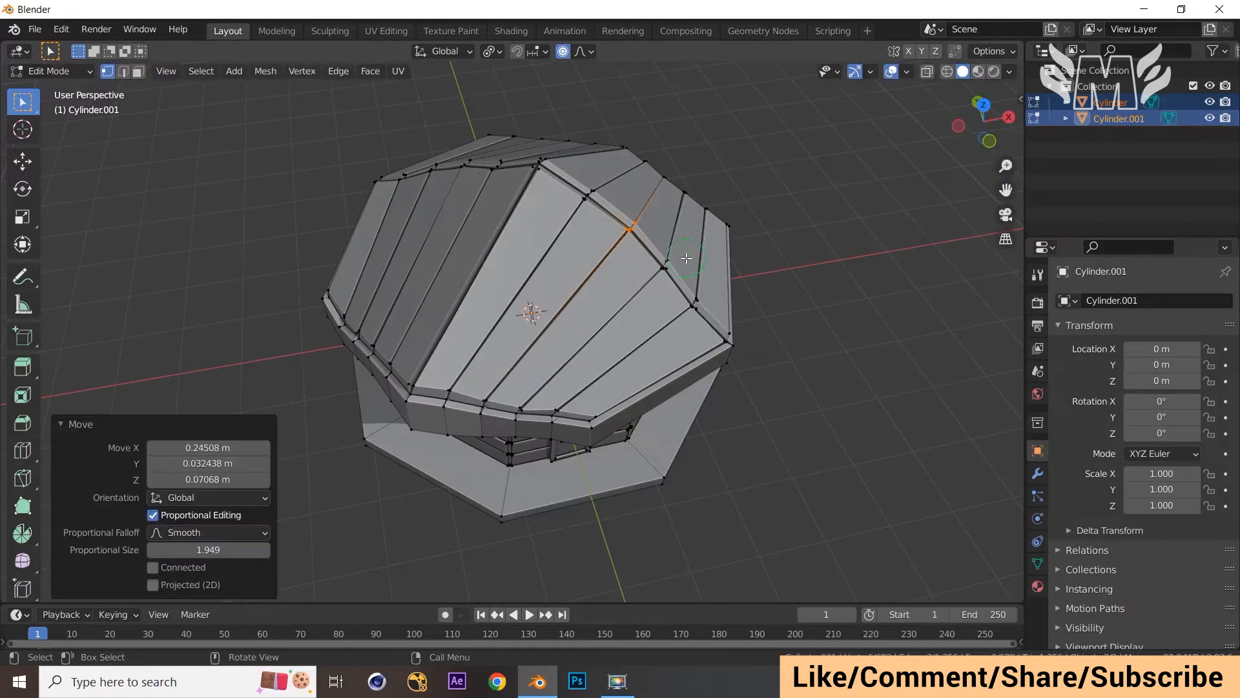
Step: Move the lower vertices of the bent roof ridge about 0.11 m in X, 0.13 m in Y and 0.06 m up, then clear the selection
middle_click_drag(730, 256, 593, 300)
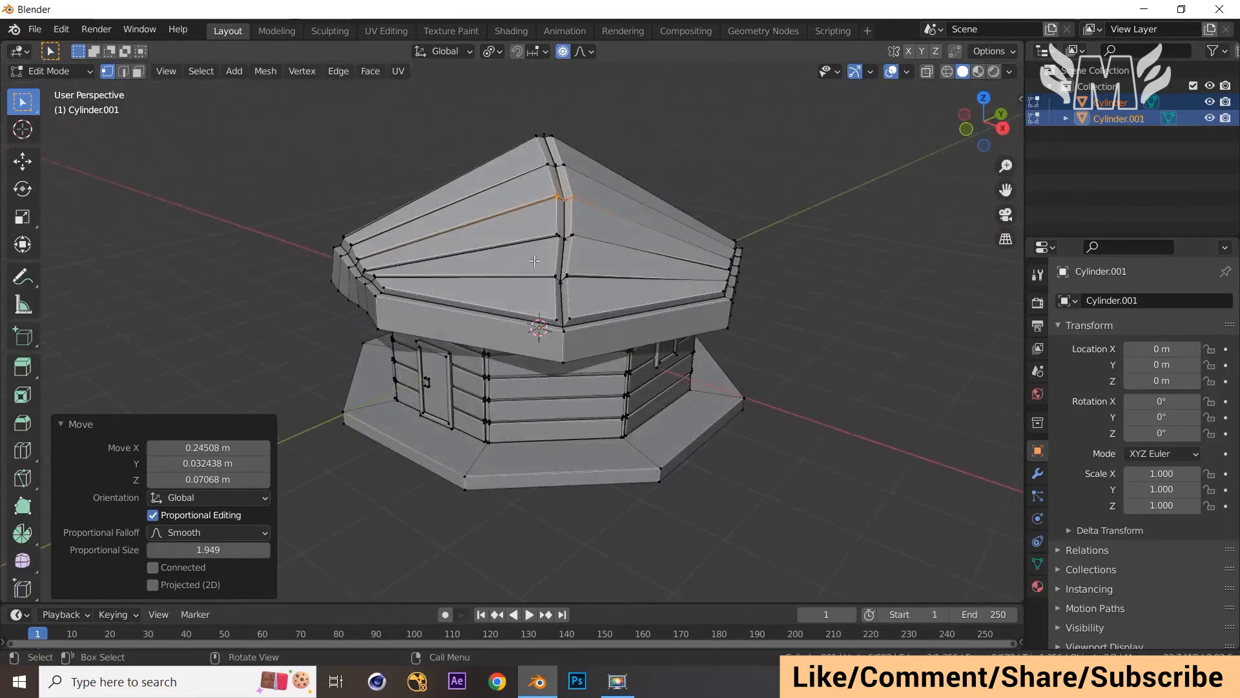
left_click_drag(534, 260, 617, 338)
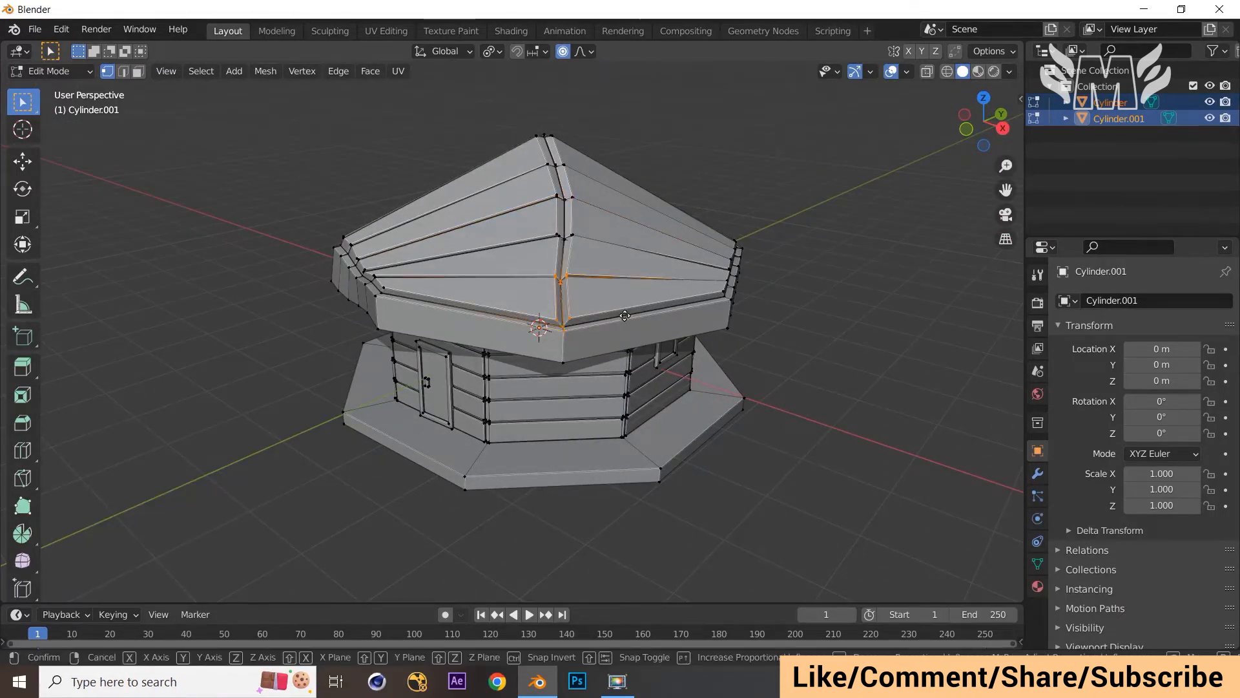
key("g")
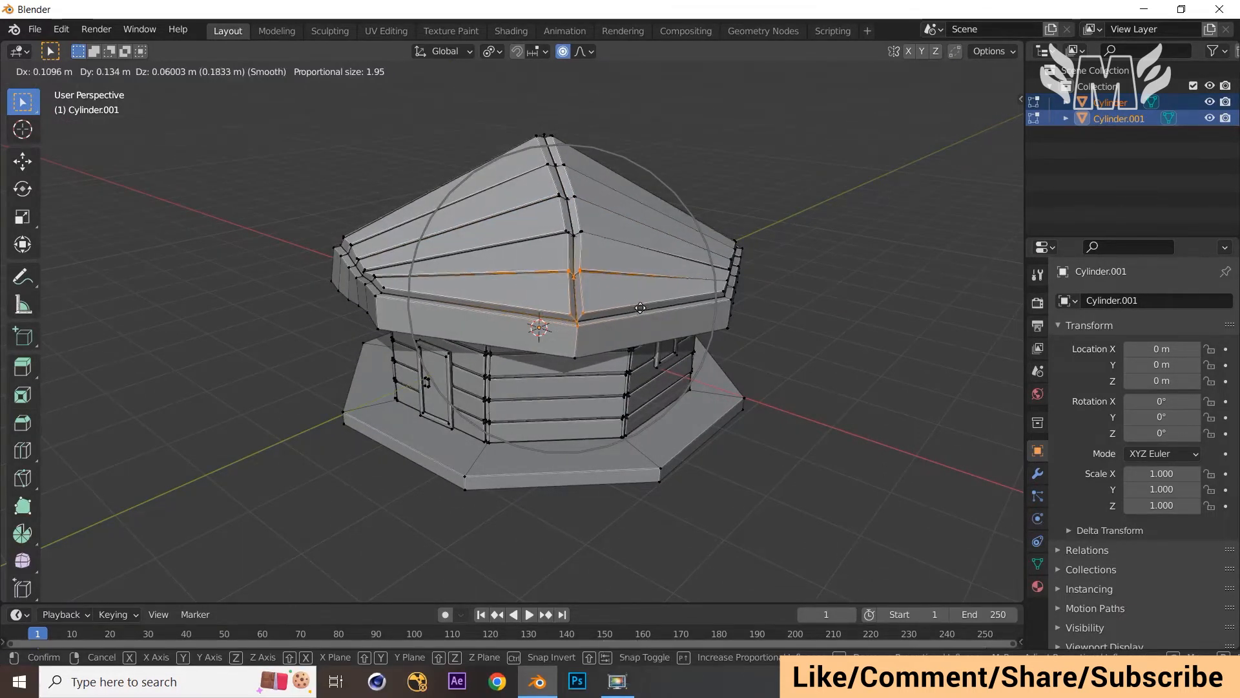
left_click(640, 308)
left_click(747, 279)
Step: Move the wall corner vertices beside the door about 0.09 m along negative X with proportional editing, locking the Z axis
middle_click_drag(827, 262, 862, 323)
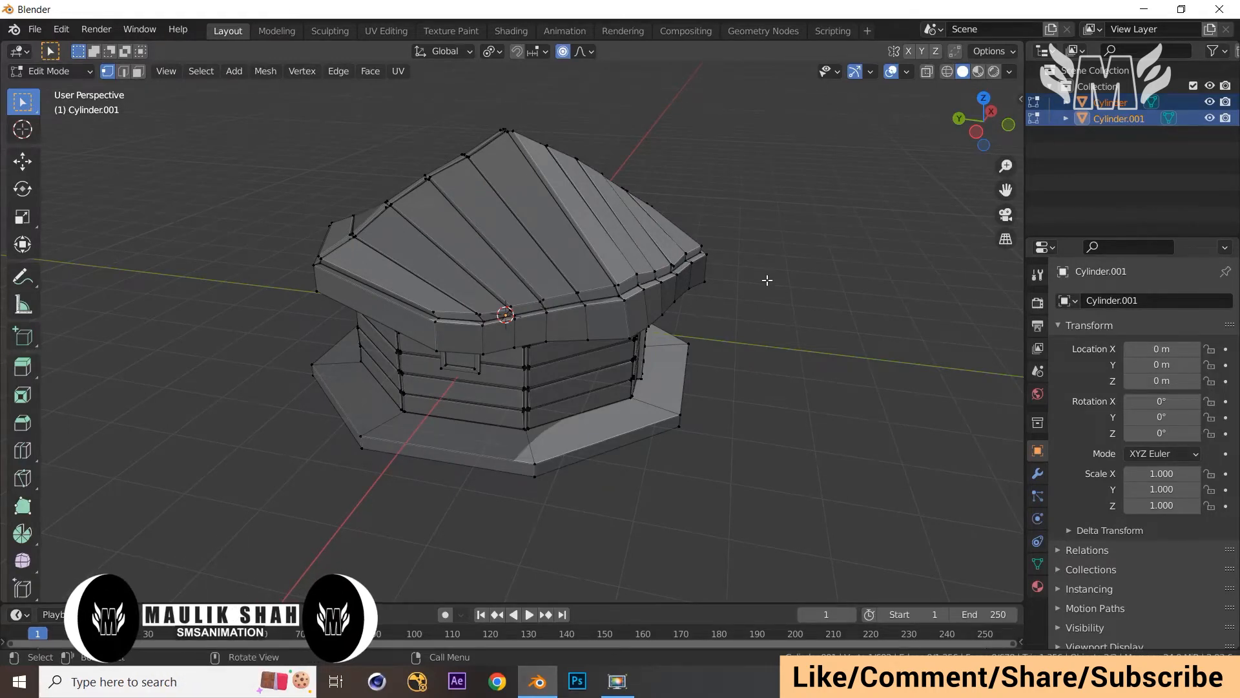
key("End")
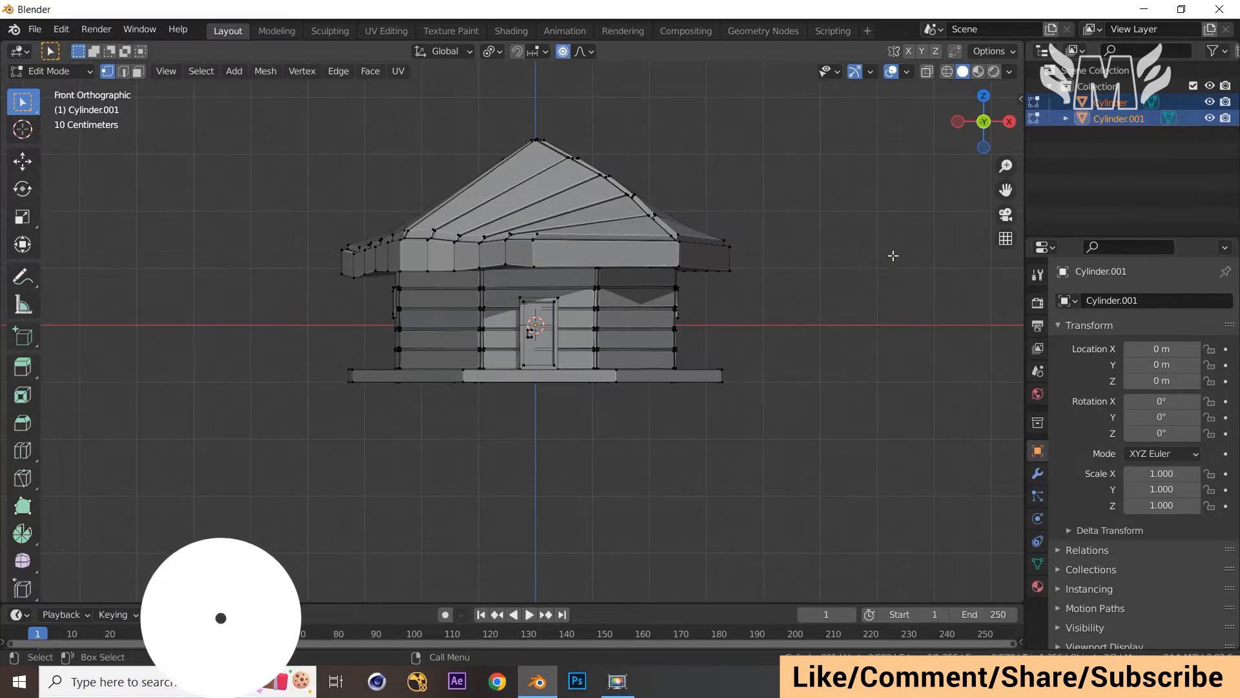
key("Tab")
middle_click_drag(893, 255, 864, 309)
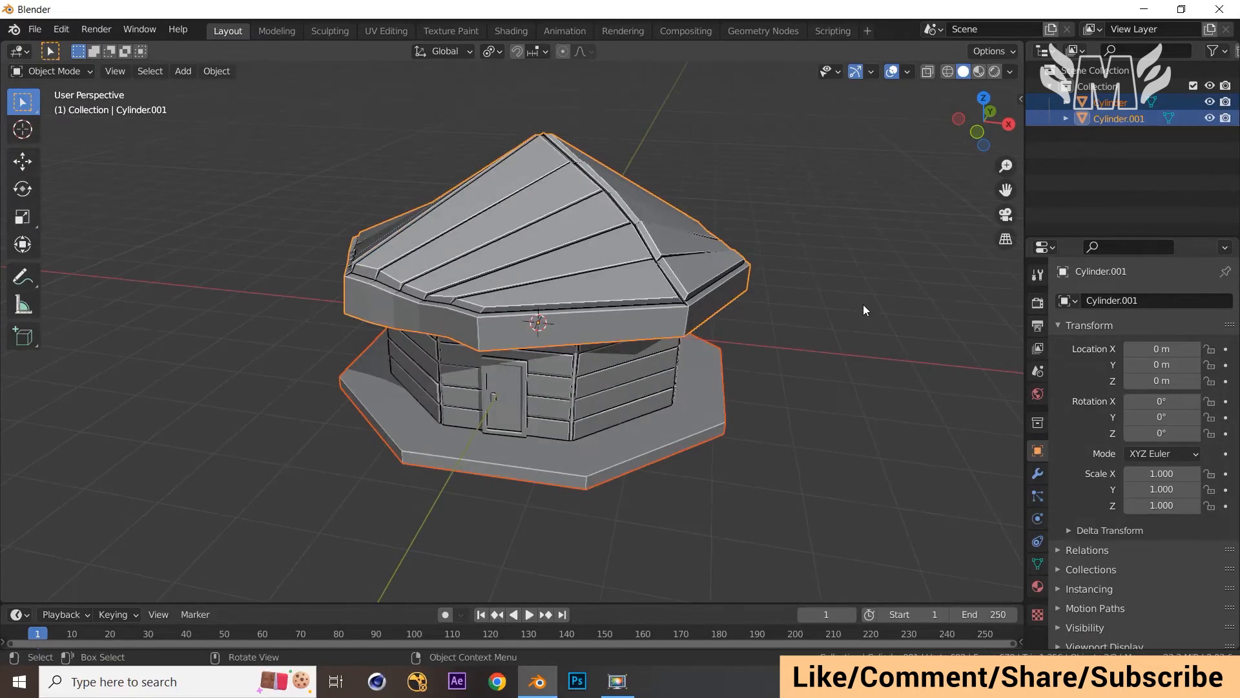
key("KP_End")
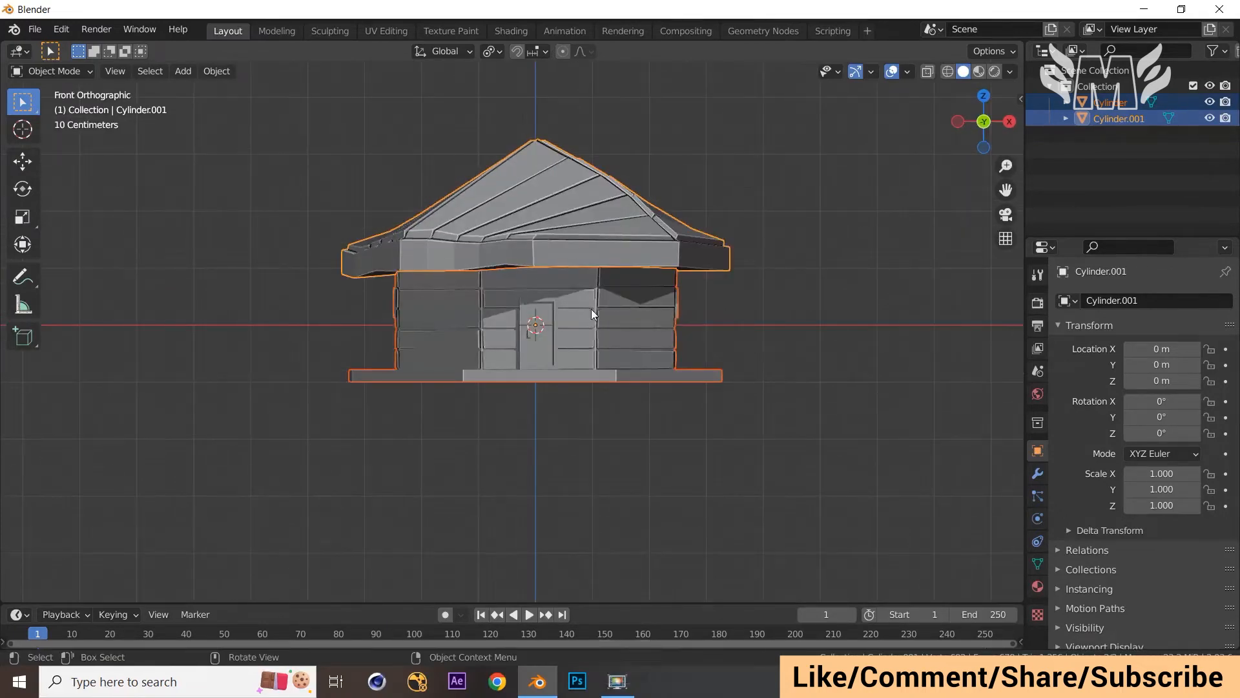
key("Tab")
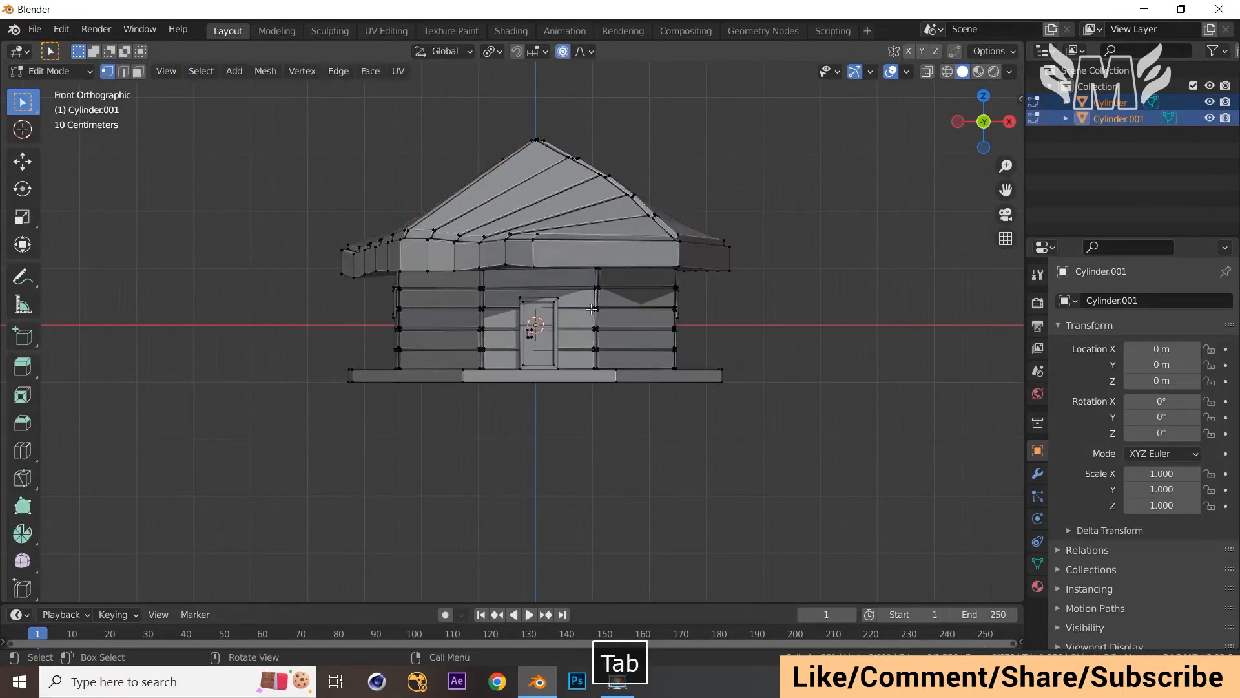
left_click_drag(584, 320, 610, 351)
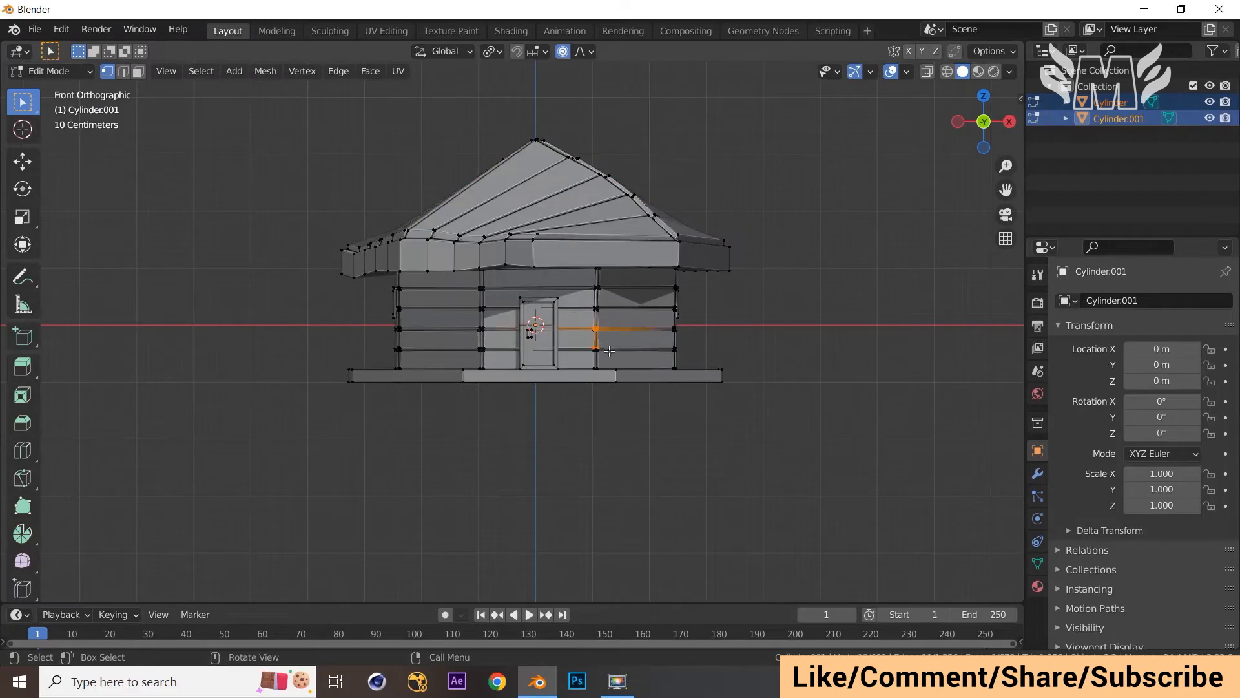
key("g")
key("shift+z")
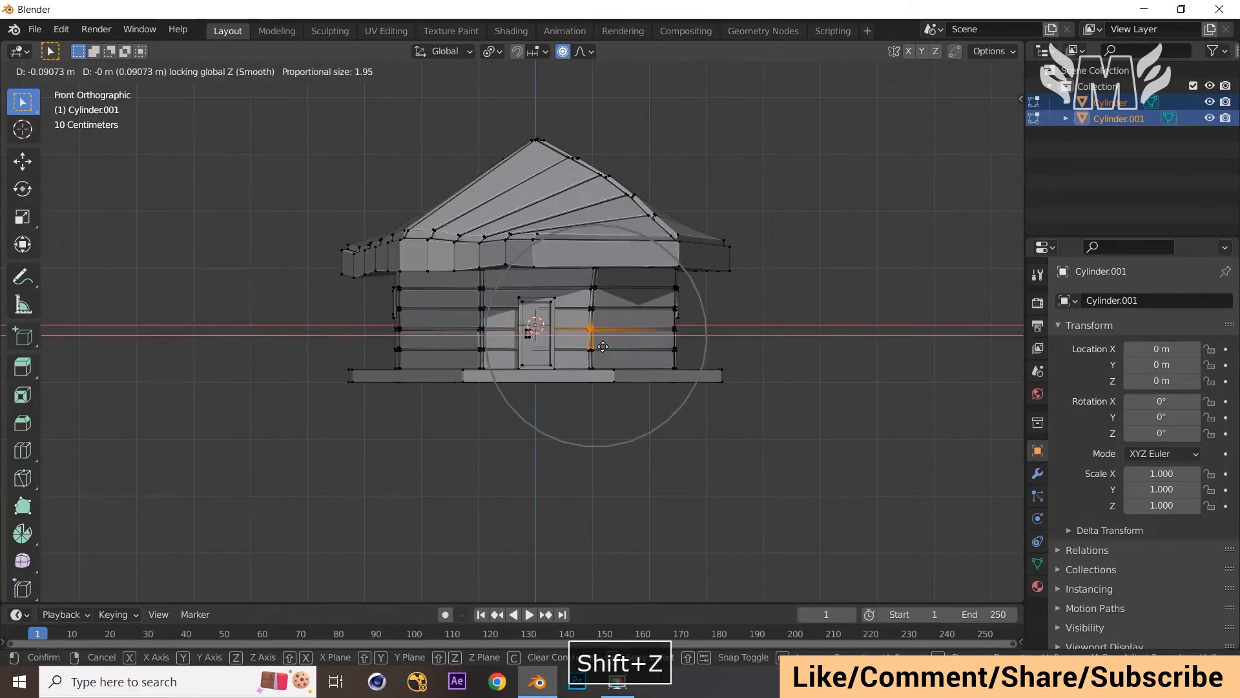
left_click(603, 346)
Step: Reduce the proportional size to about 0.47 and move the middle wall-corner vertices between door and side window about -0.08 m X, -0.04 m Y, -0.07 m Z
middle_click_drag(604, 345, 745, 350)
left_click(684, 339)
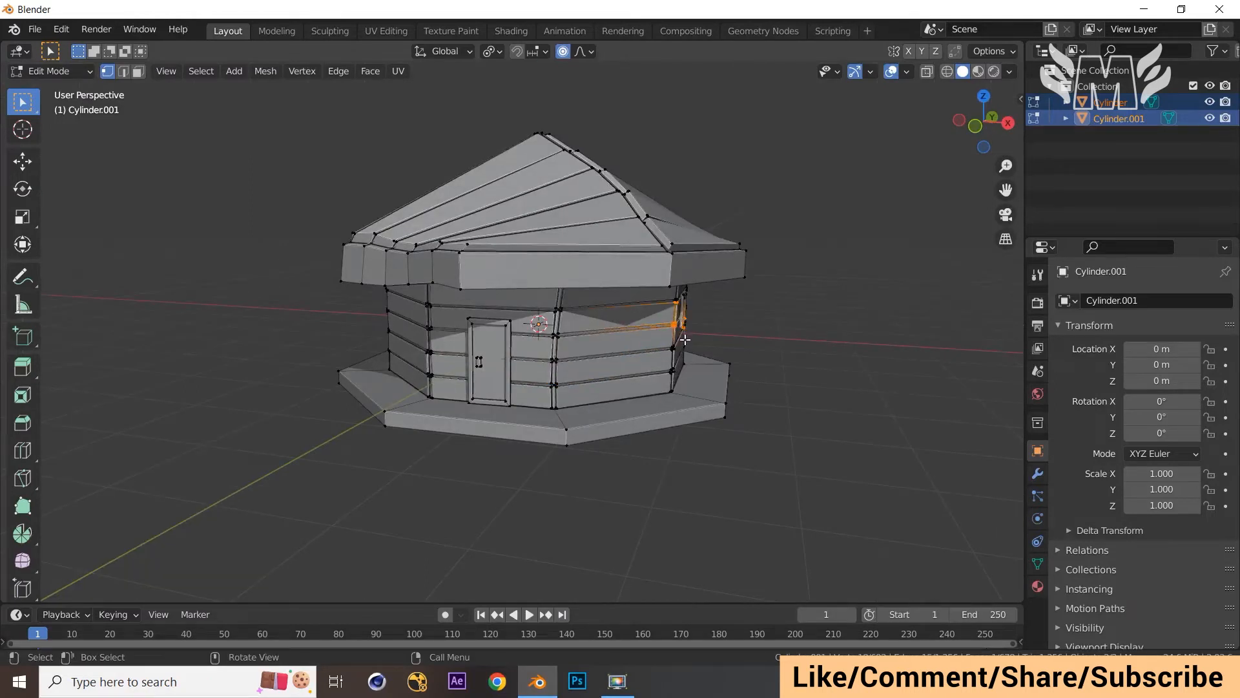
key("g")
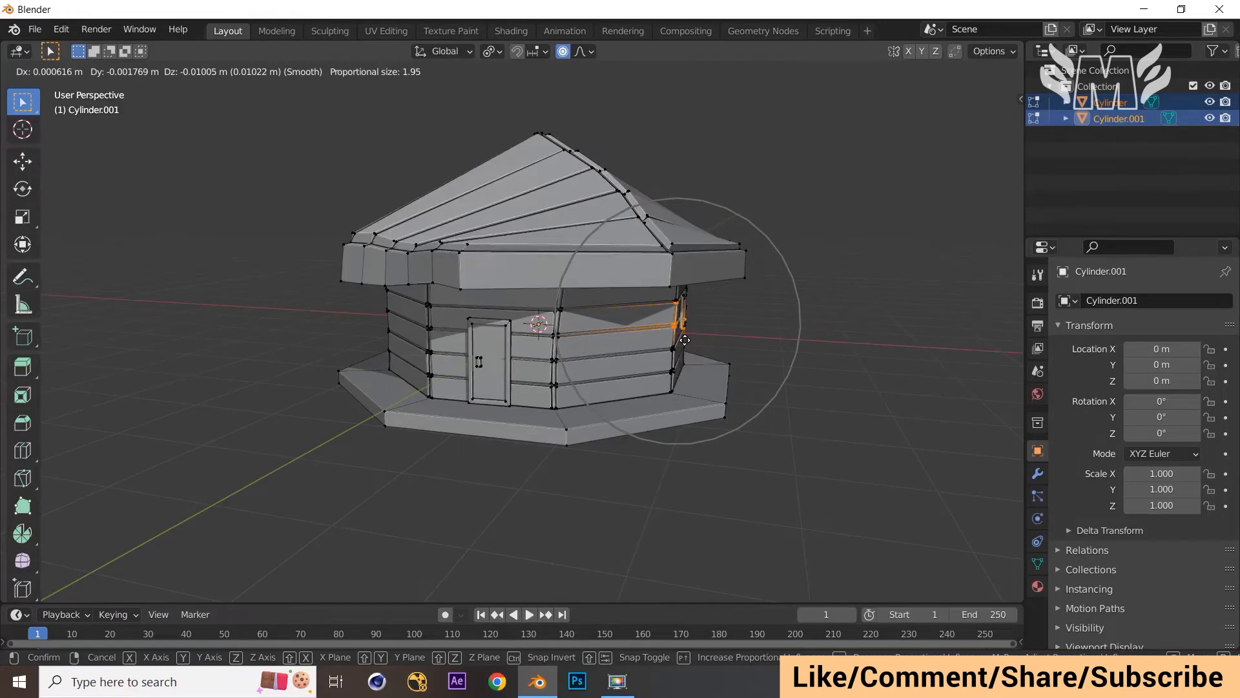
scroll(685, 339, "up", 15)
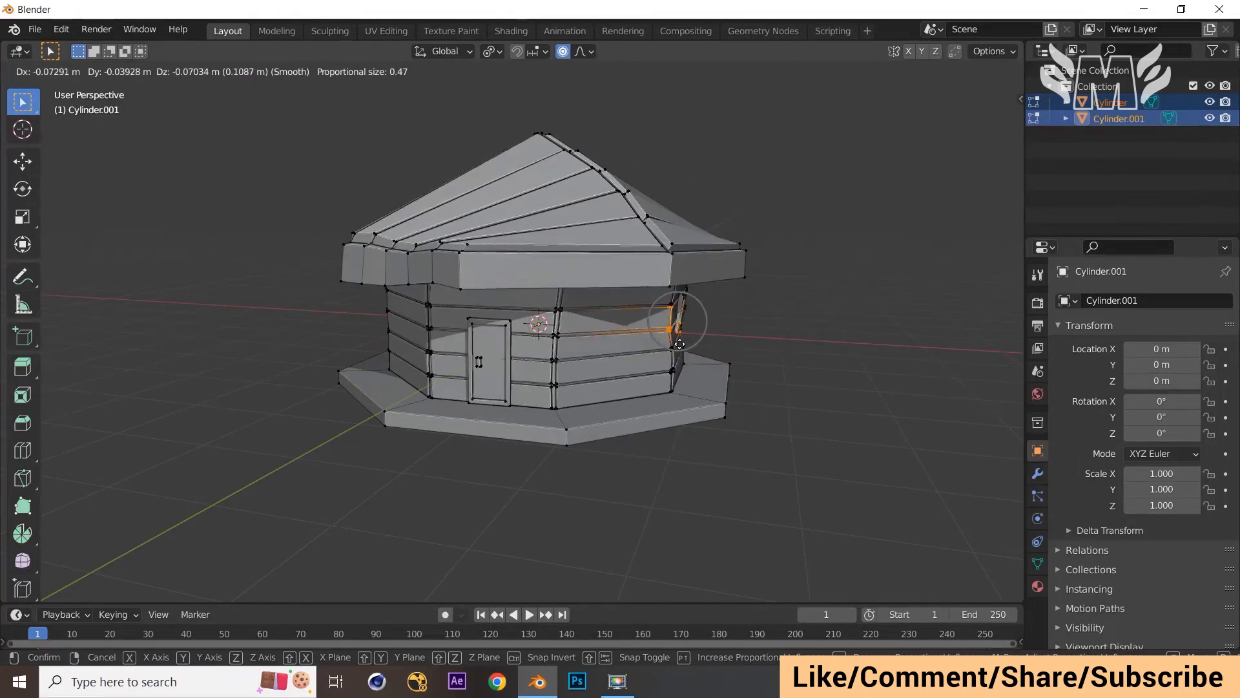
left_click(679, 344)
Step: Move the lower vertices of the wall corner beside the door about 0.18 m along X with proportional editing
middle_click_drag(679, 344, 515, 385)
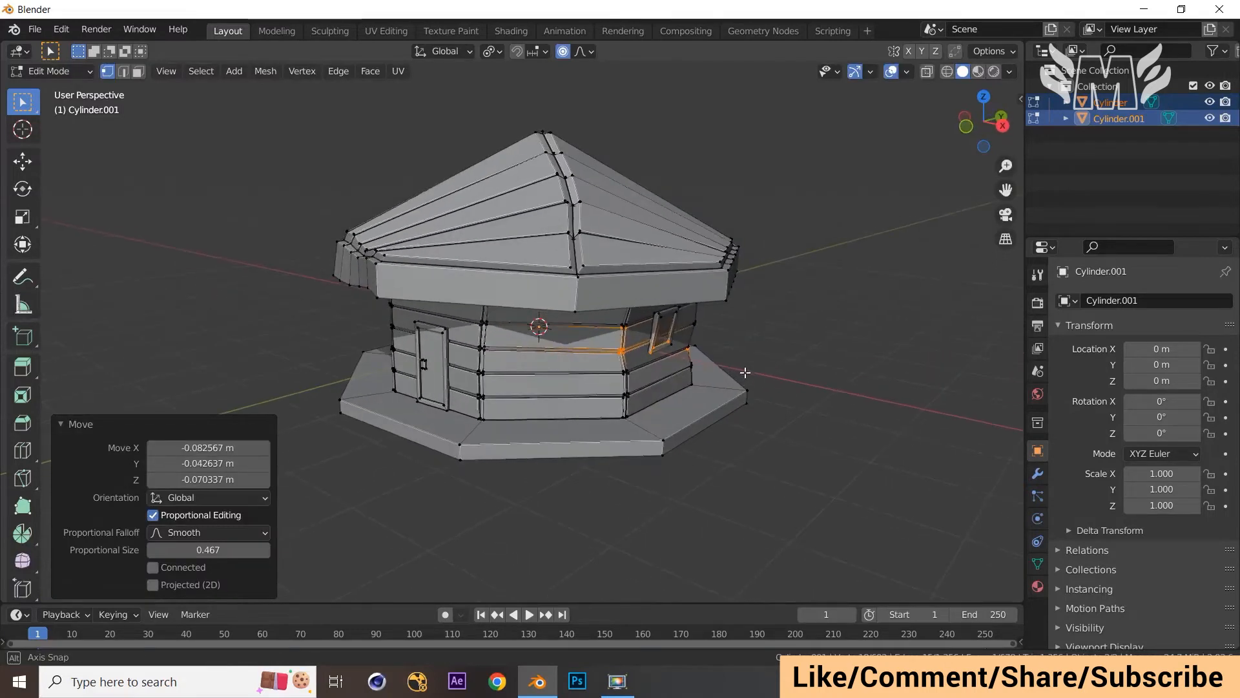
left_click(479, 395)
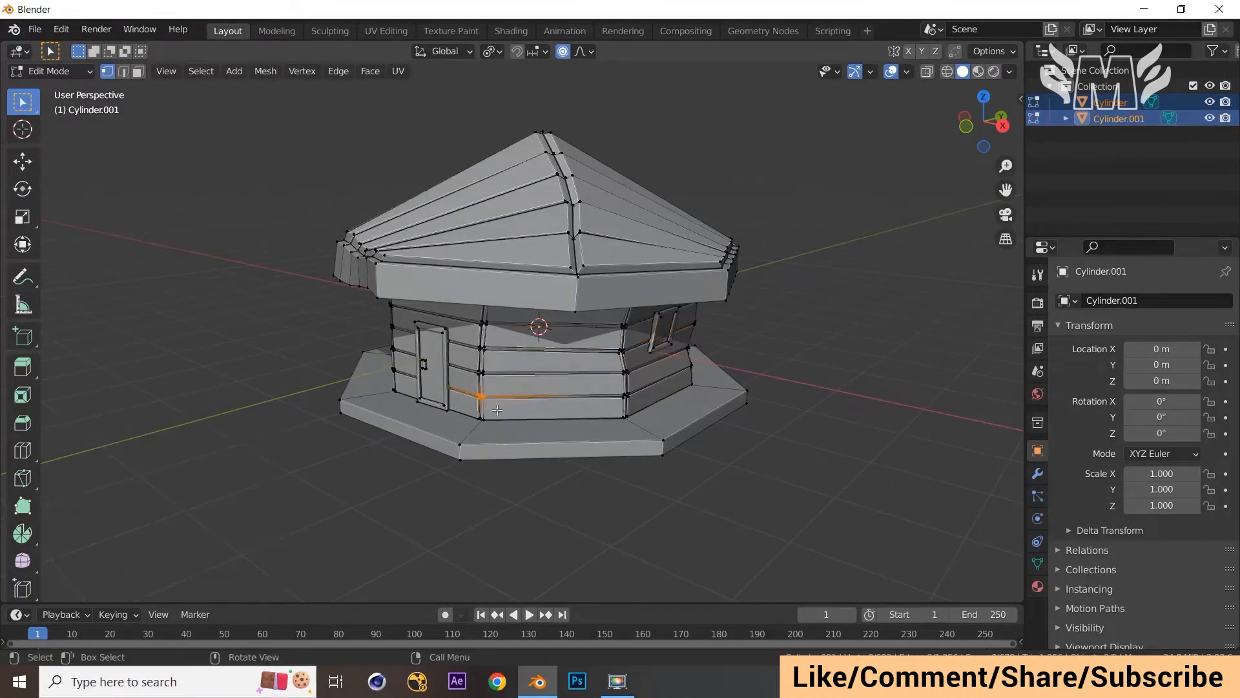
key("g")
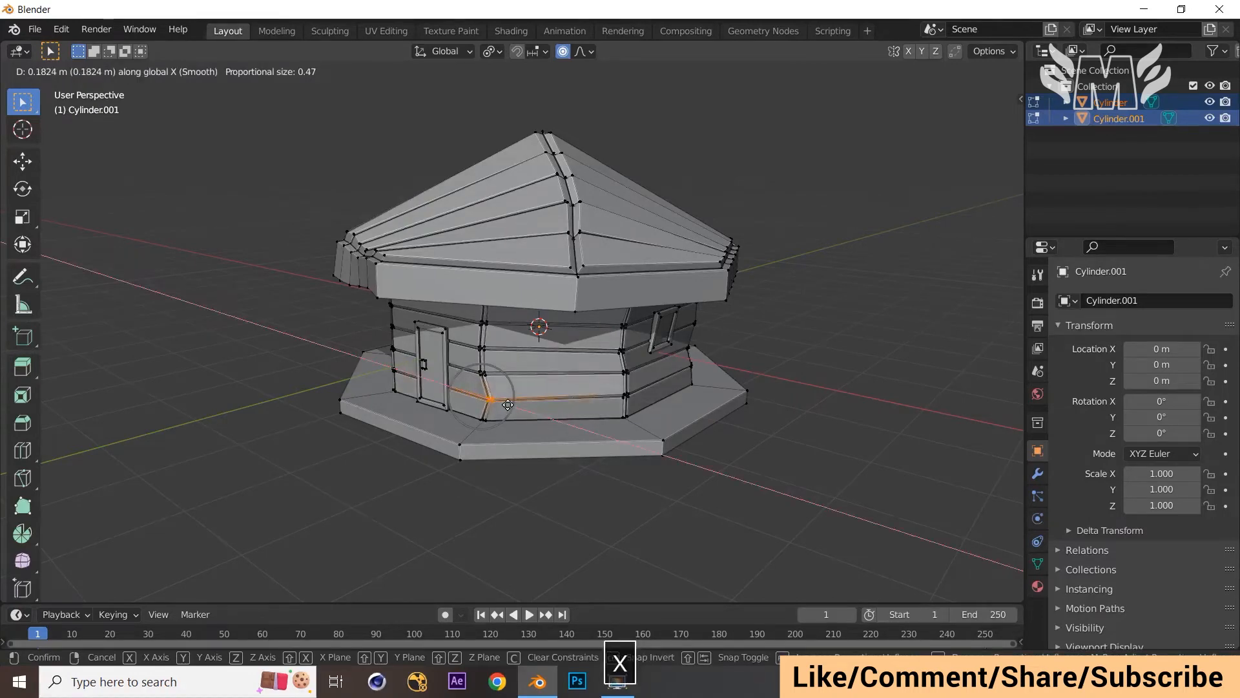
left_click(509, 401)
Step: Move the upper wall-corner vertices beyond the side window about 0.07 m in Y and 0.11 m down, then nudge the window's upper corner about 0.02 m
middle_click_drag(510, 402, 644, 326)
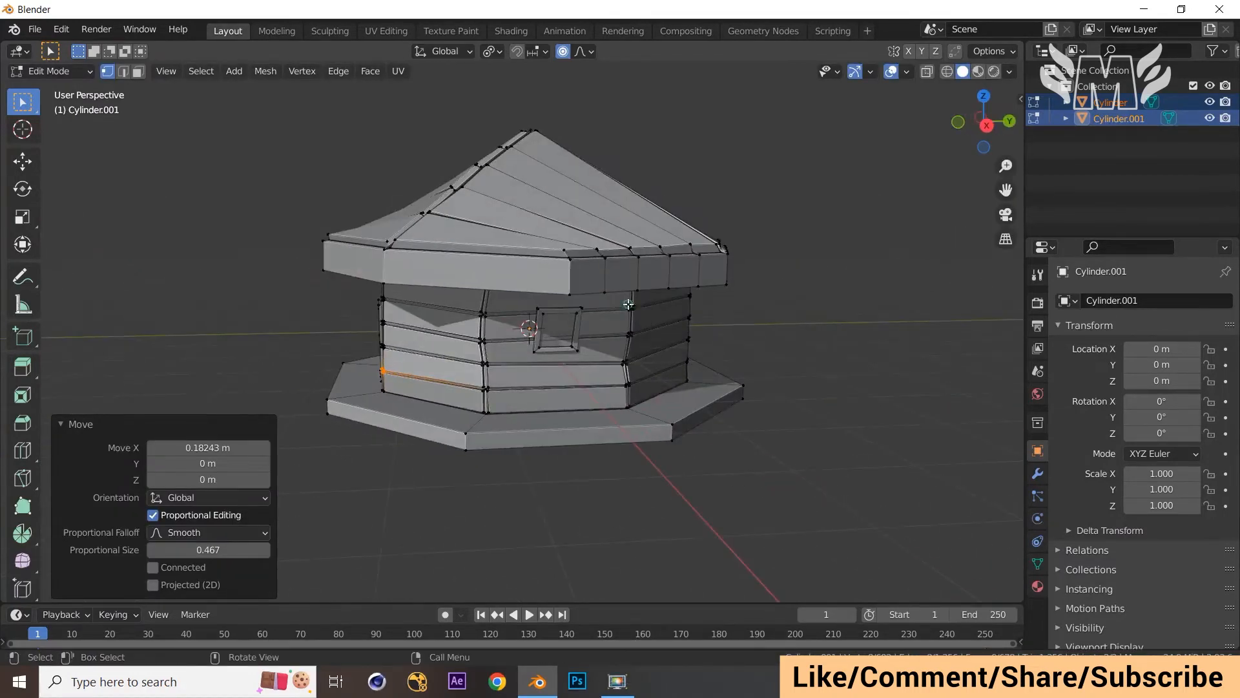
left_click(630, 307)
key("g")
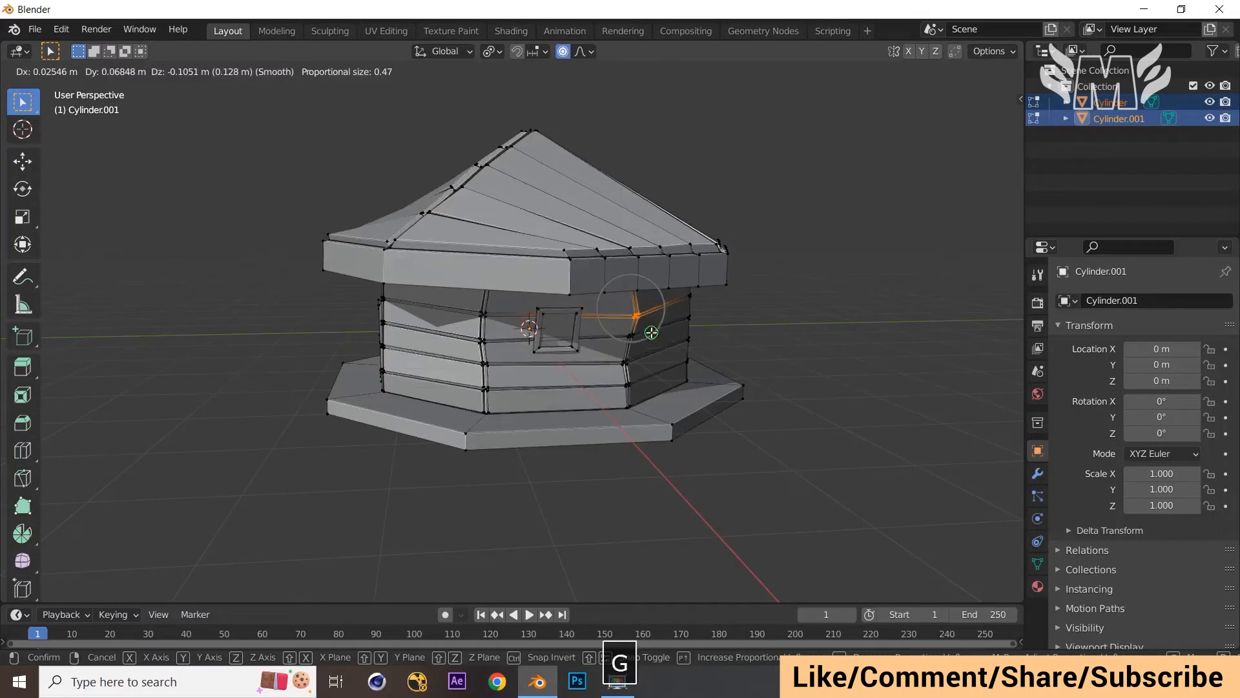
left_click(650, 329)
middle_click_drag(649, 330, 630, 323)
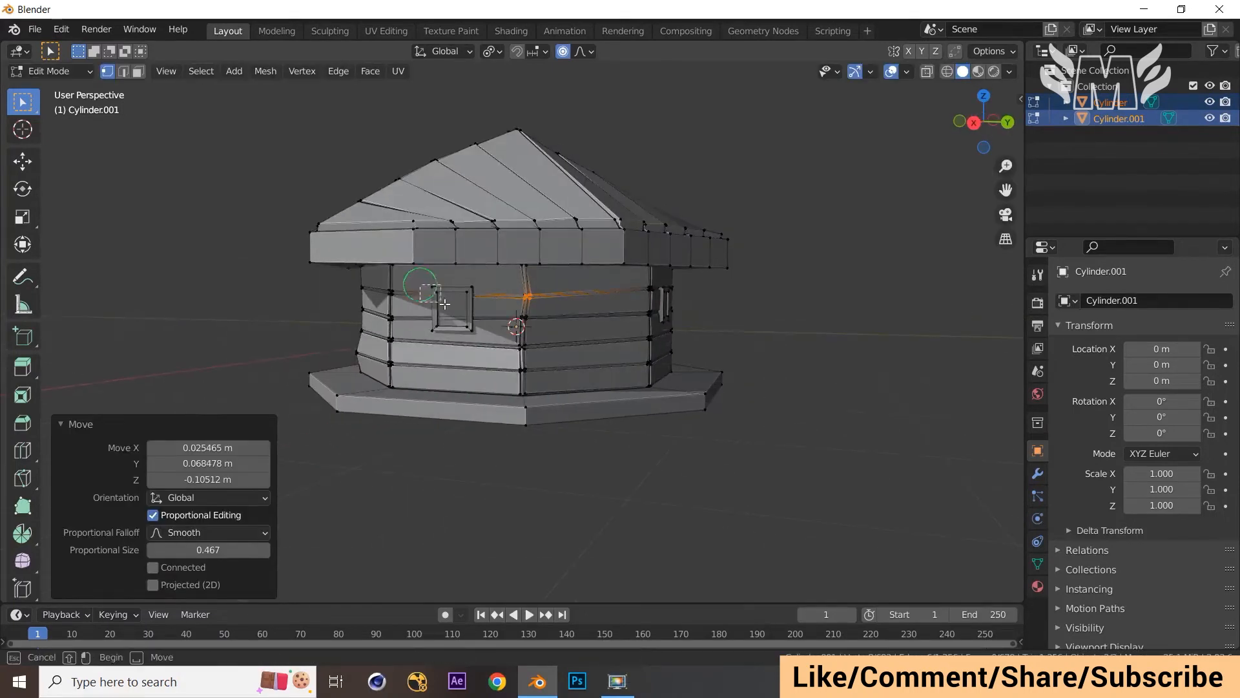
left_click(444, 301)
key("g")
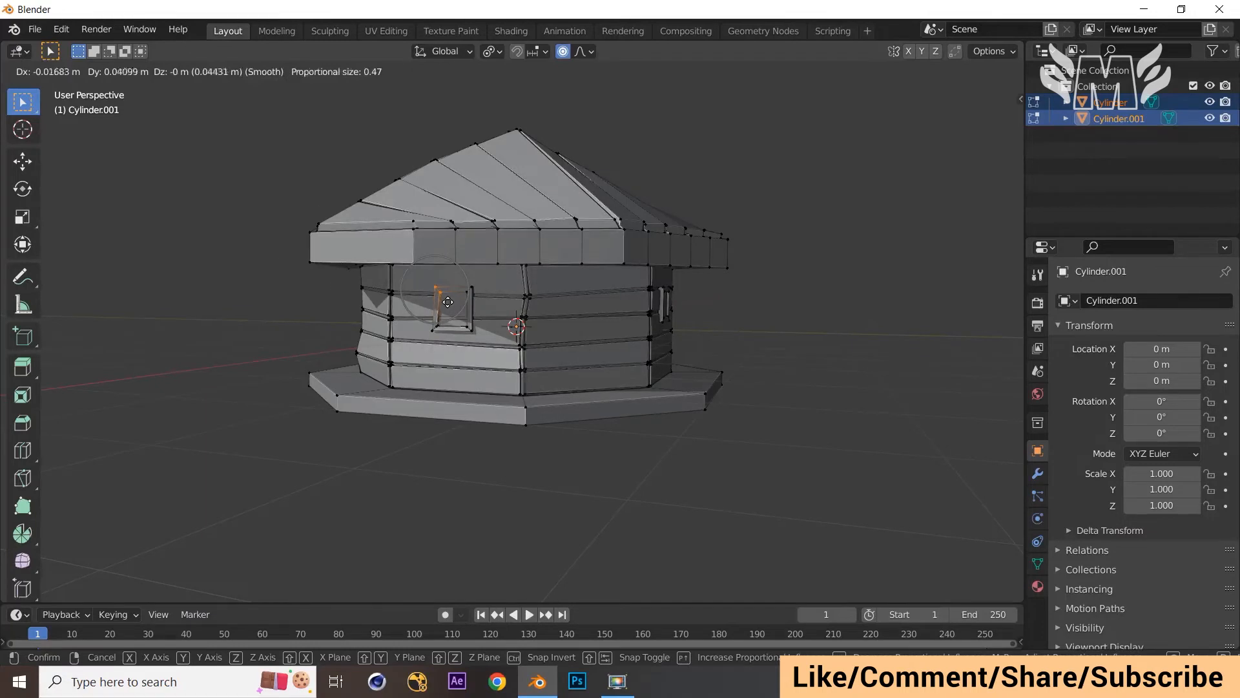
left_click(449, 302)
Step: Shift the upper vertices of the wall corner beside the rear window, then move its lower vertices about 0.12 m down with proportional size 0.68
middle_click_drag(714, 334, 655, 345)
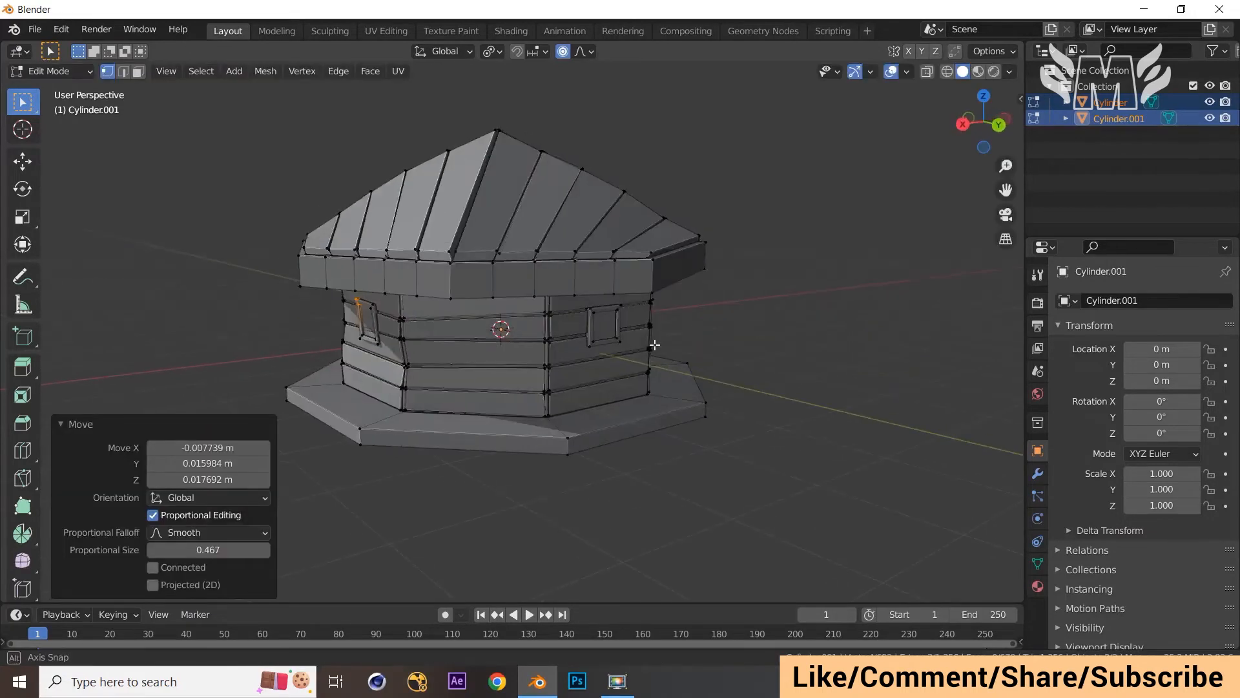
left_click(545, 314, "alt")
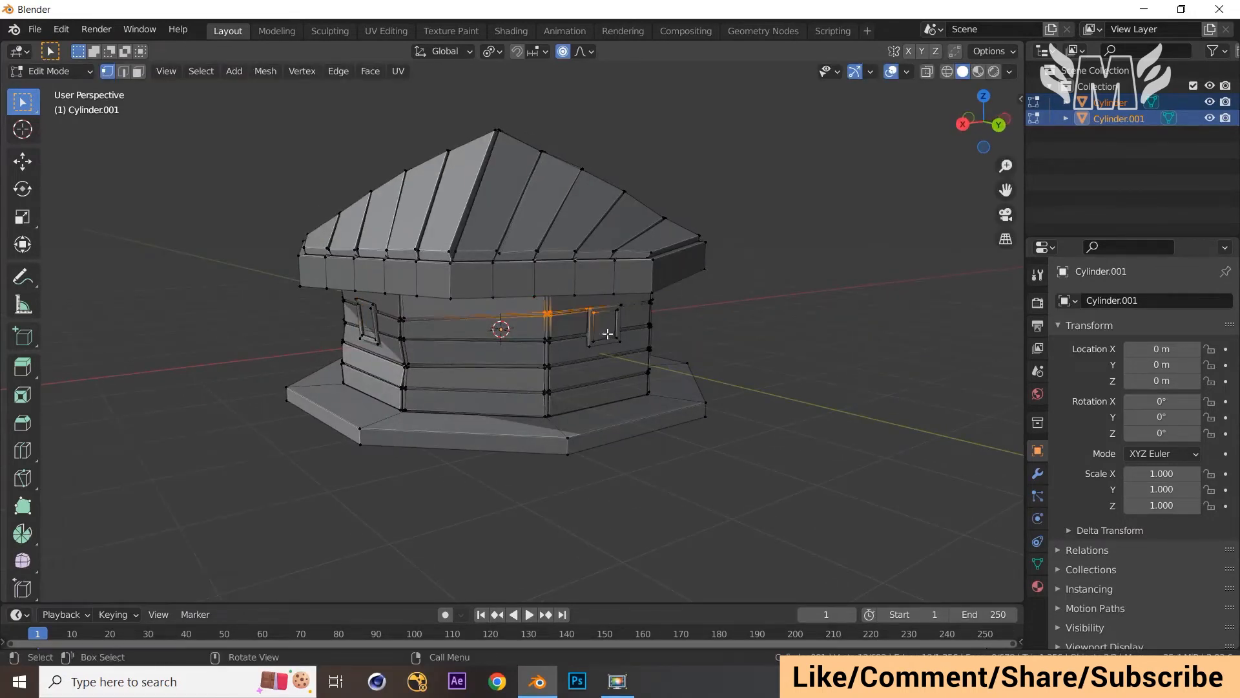
key("g")
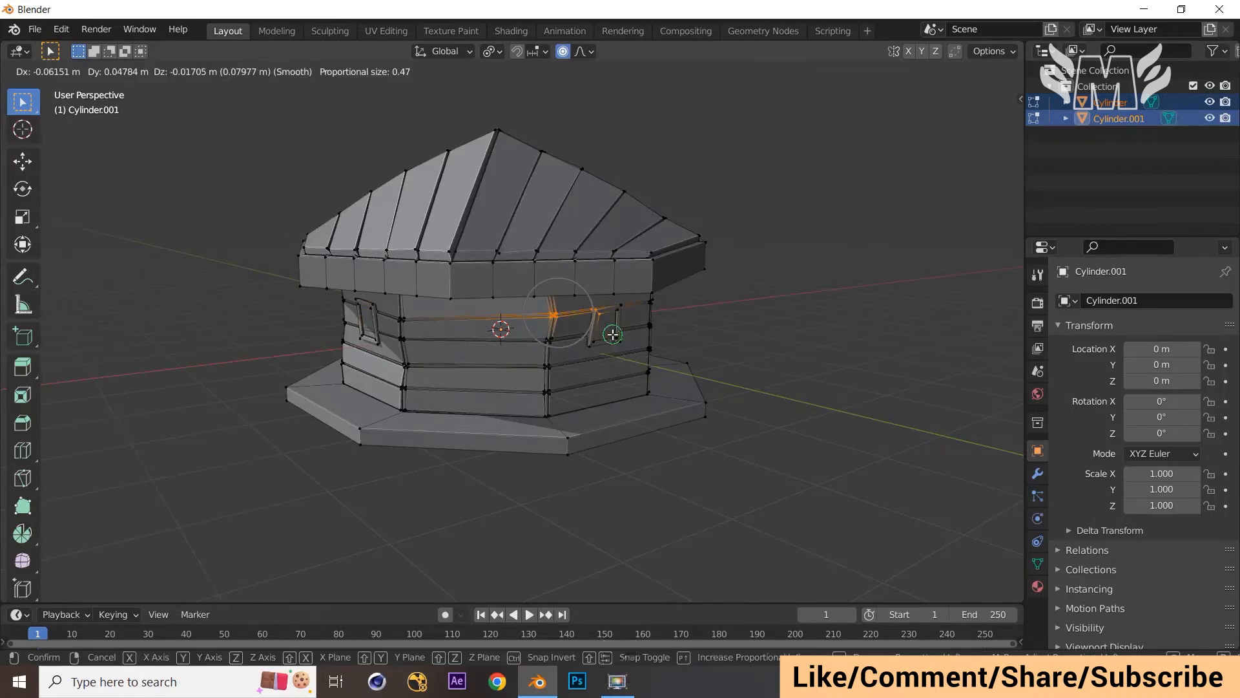
left_click(579, 355)
left_click(578, 418, "alt")
key("g")
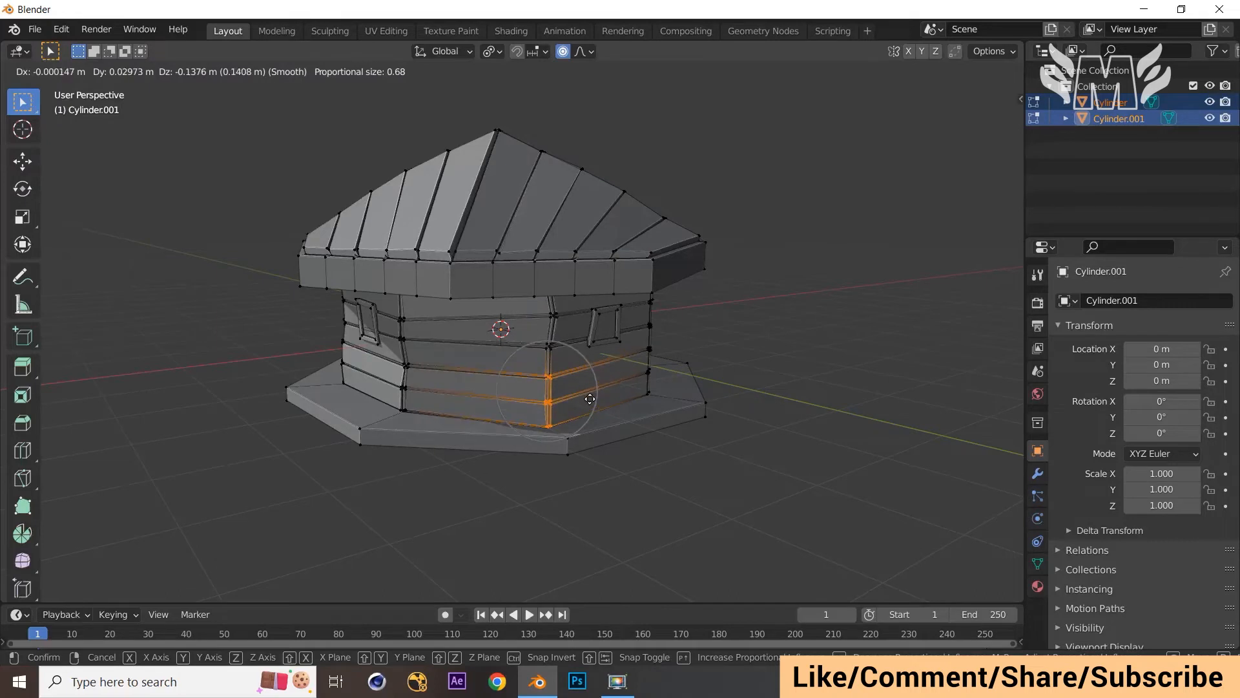
left_click(590, 397)
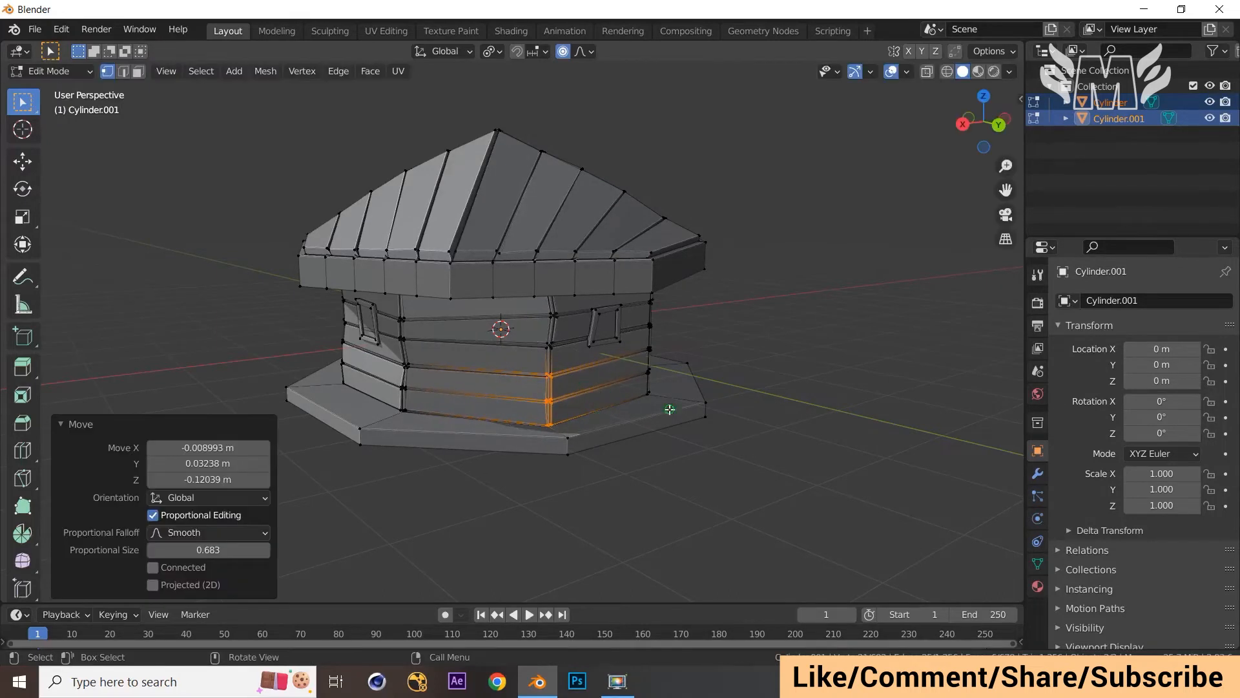
Step: On the wall corner across the rear window, move the middle vertices about 0.08 m and the bottom vertices about 0.30 m along negative X
middle_click_drag(671, 409, 572, 337)
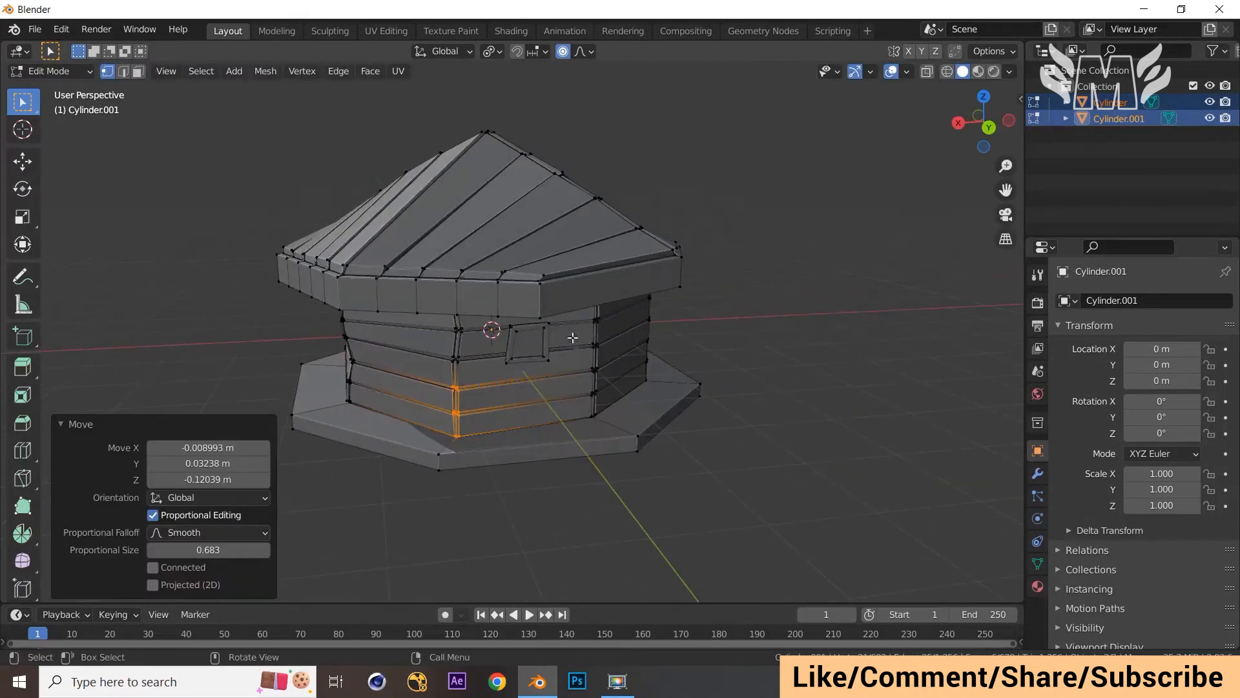
left_click(626, 381, "alt")
key("g")
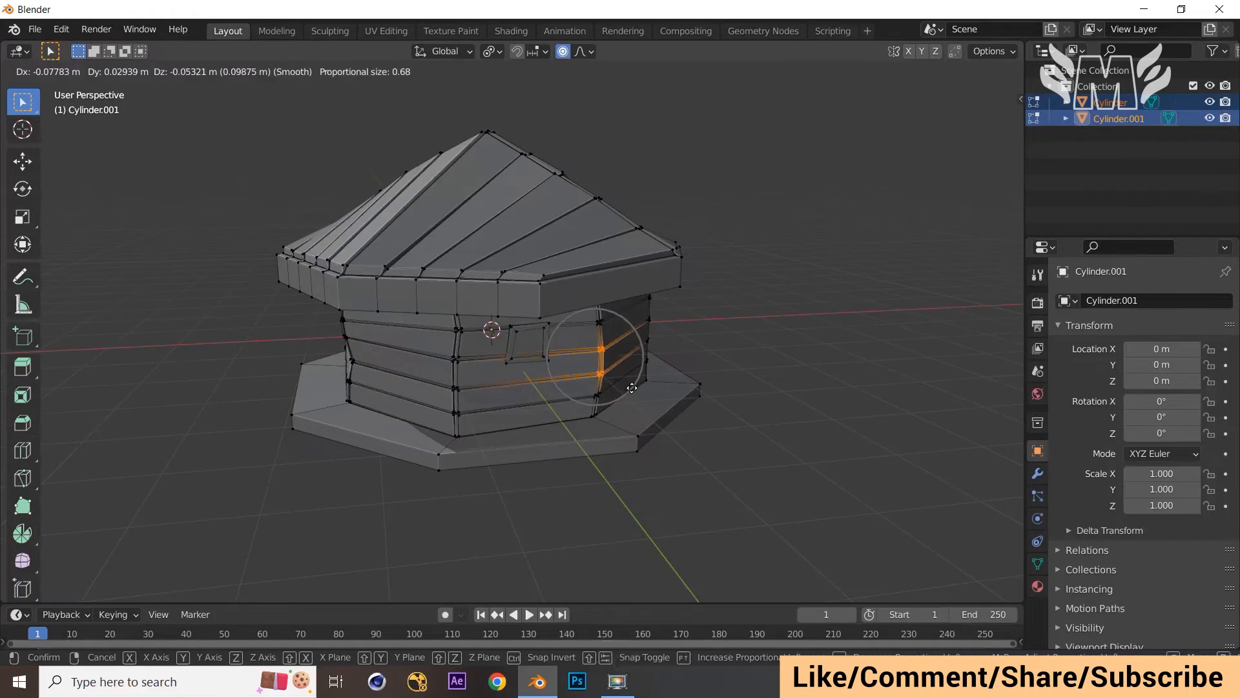
left_click(632, 388)
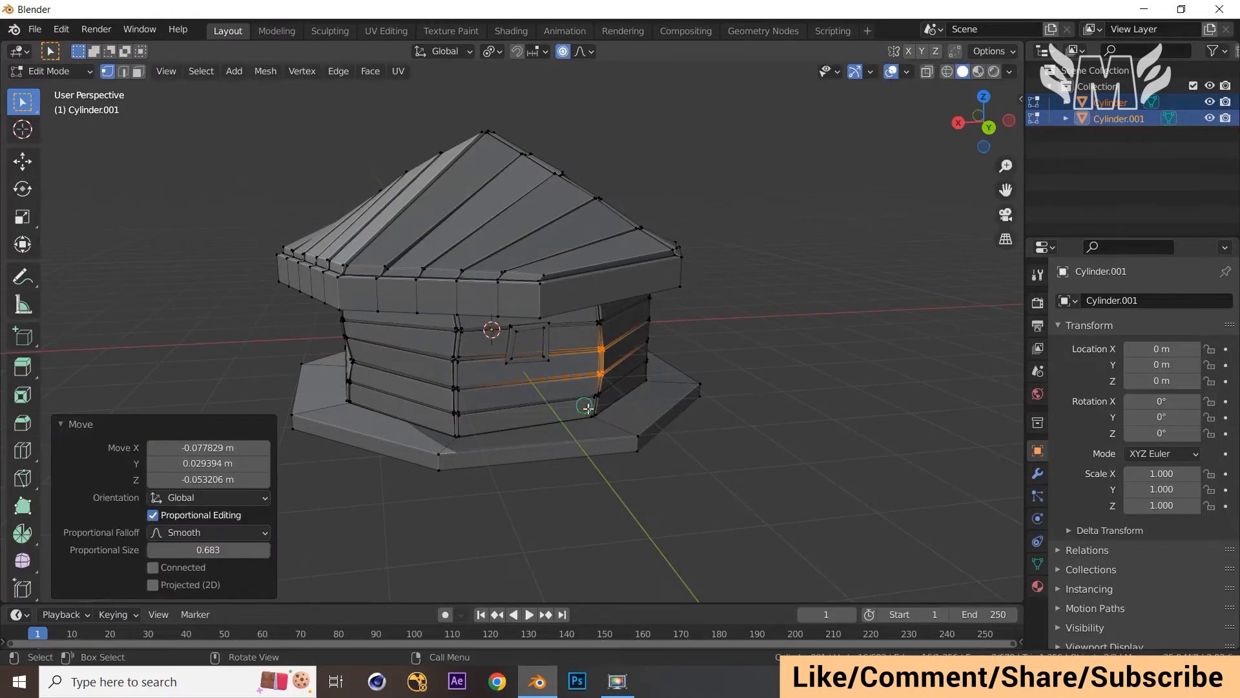
left_click(626, 416, "alt")
key("g")
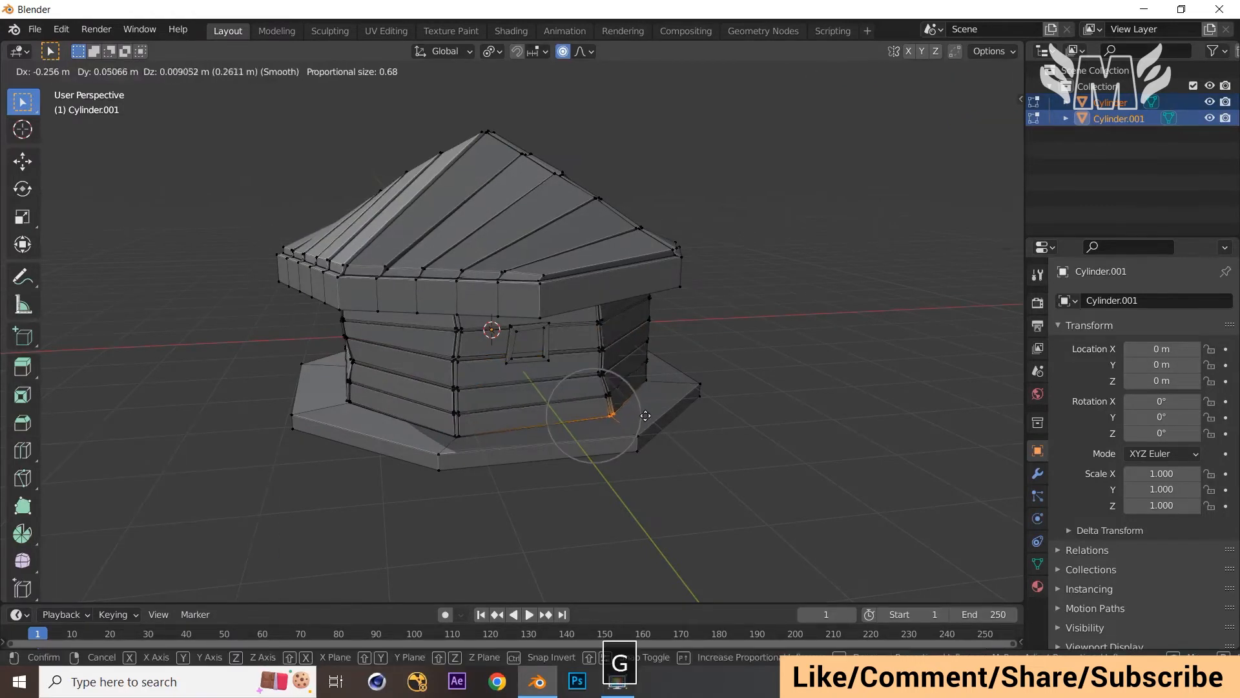
left_click(648, 420)
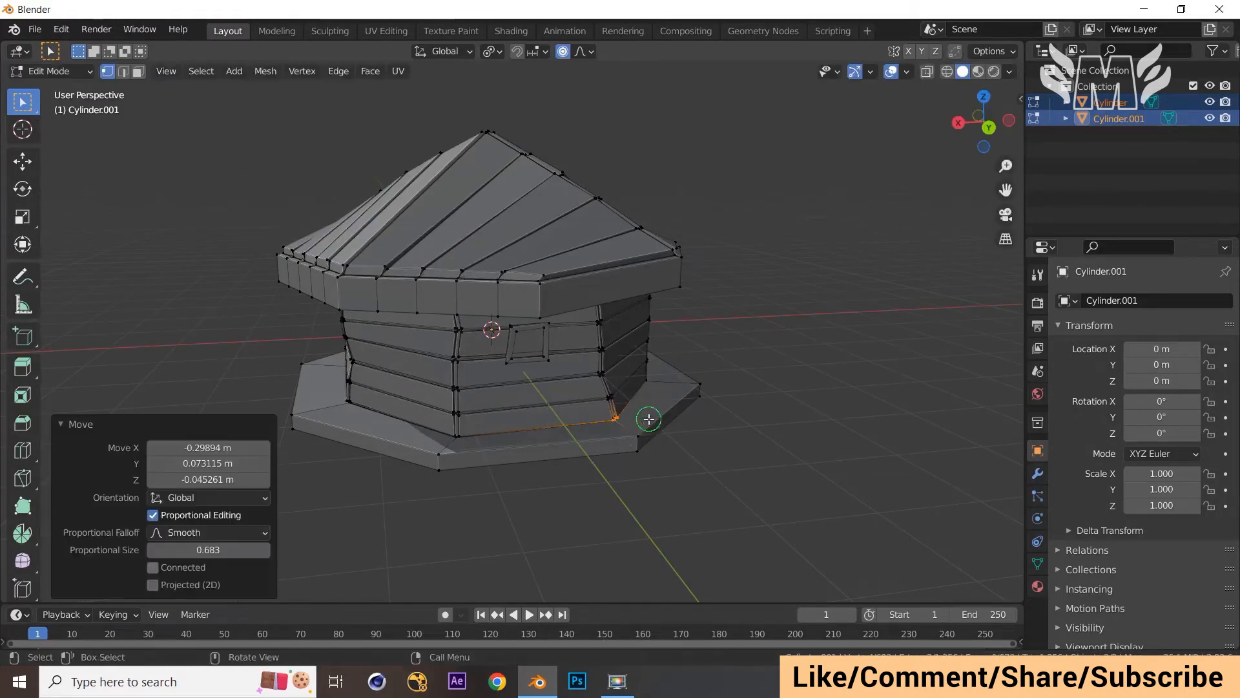
Step: Move the next wall corner's bottom vertices about -0.13 m X, -0.09 m Y, -0.14 m Z, and lower the adjacent window's bottom corner about 0.06 m
mouse_move(648, 421)
middle_mouse_down()
mouse_move(666, 428)
mouse_move(646, 428)
middle_mouse_up()
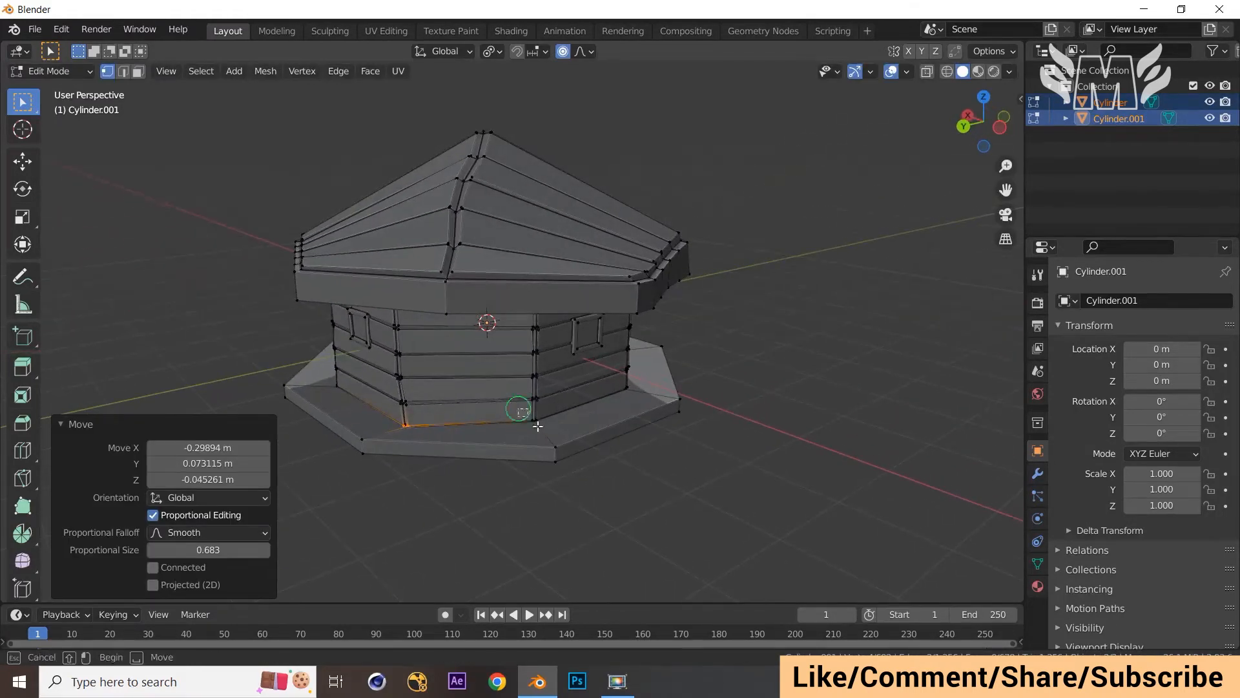
left_click(536, 421, "alt")
key("g")
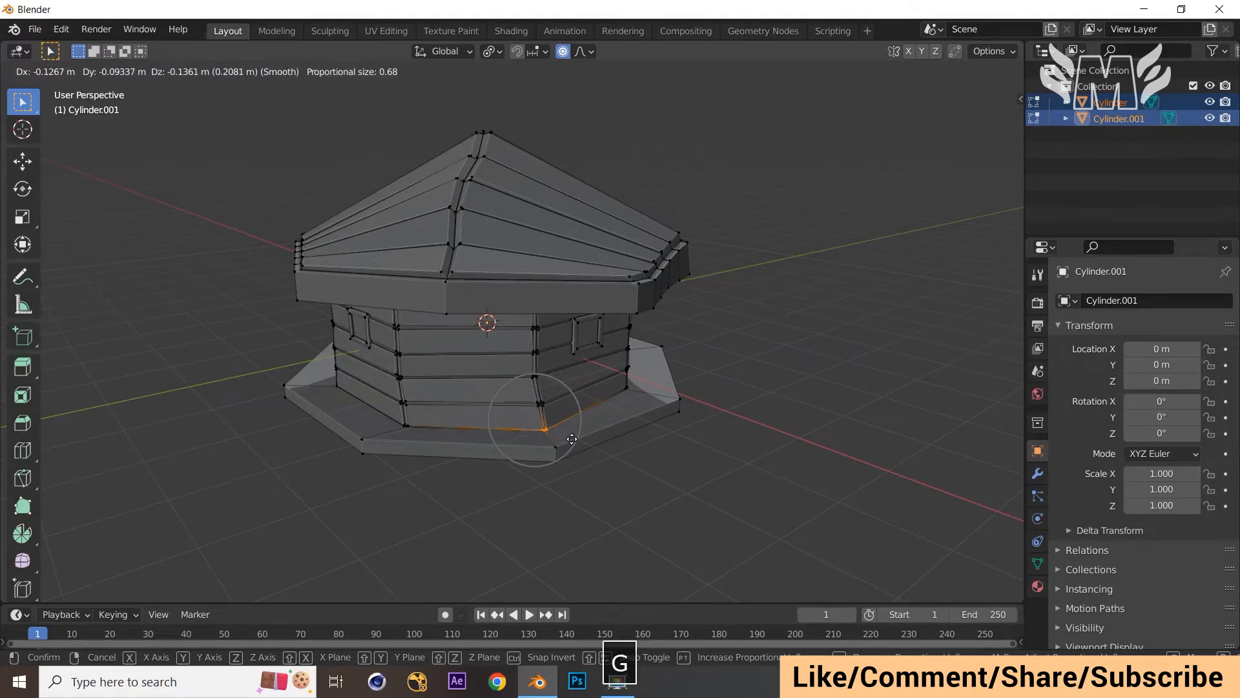
left_click(570, 434)
middle_click_drag(668, 408, 642, 399)
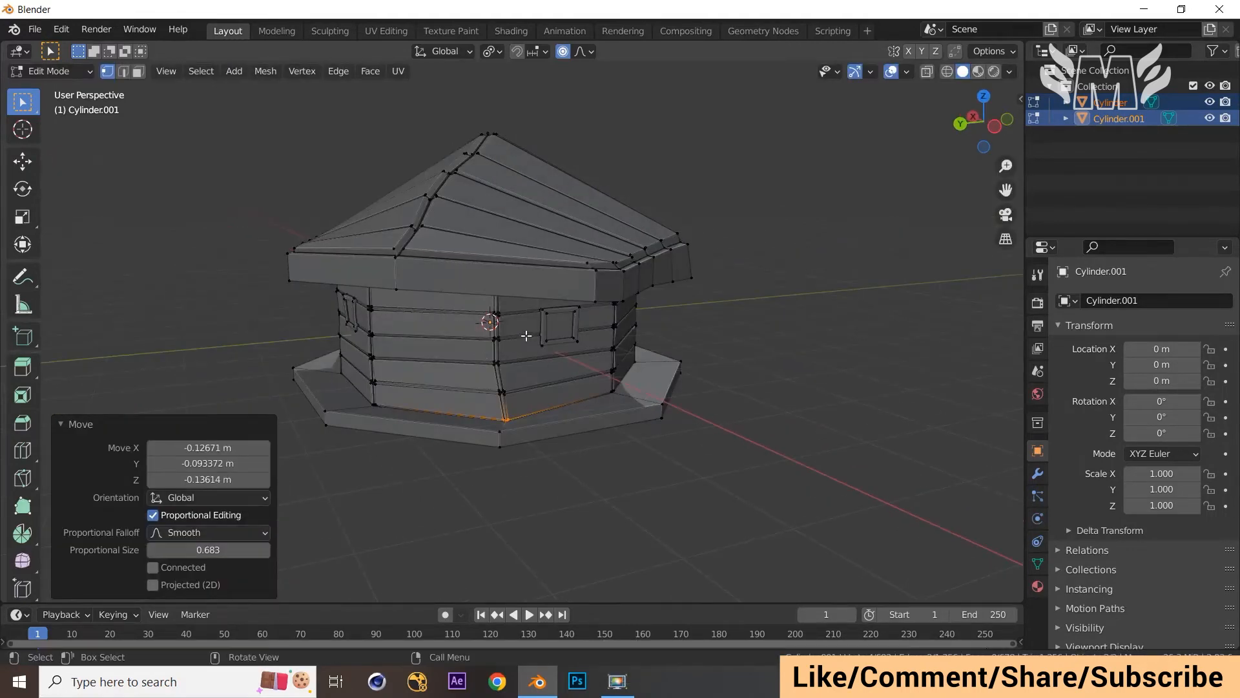
left_click(545, 344)
key("g")
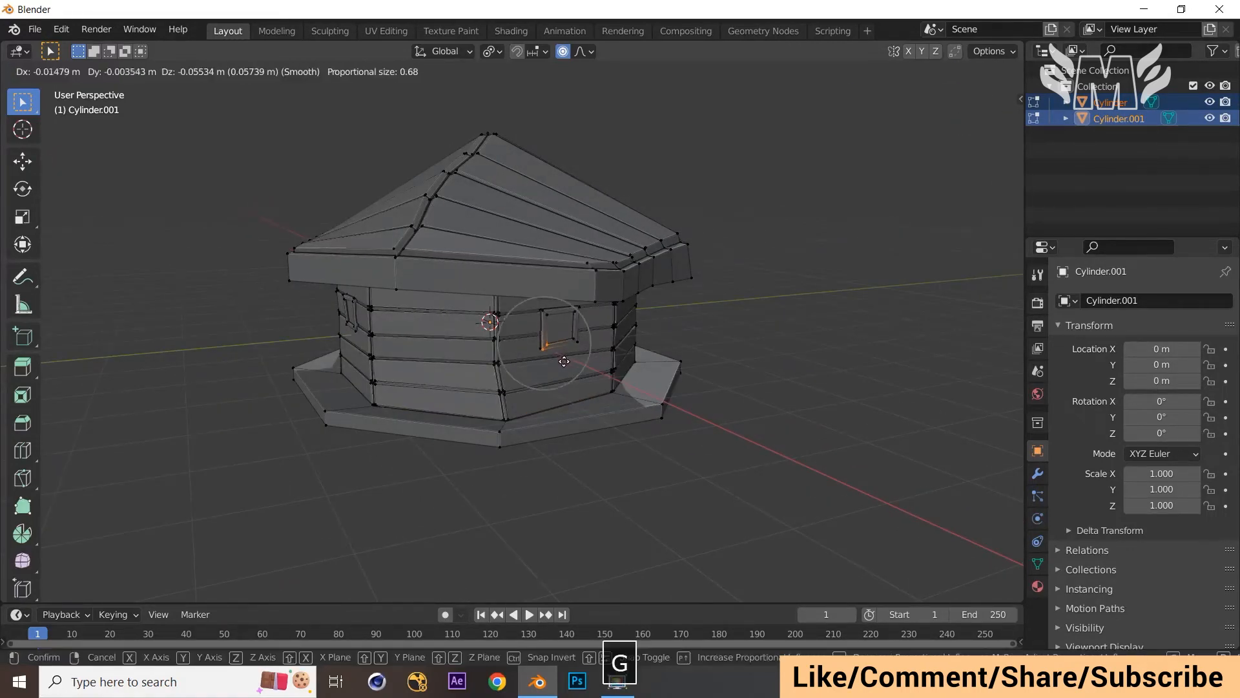
left_click(569, 357)
Step: Move the middle vertices of the wall corner beyond that window about 0.12 m along negative Y and 0.11 m down
middle_click_drag(689, 368, 524, 358)
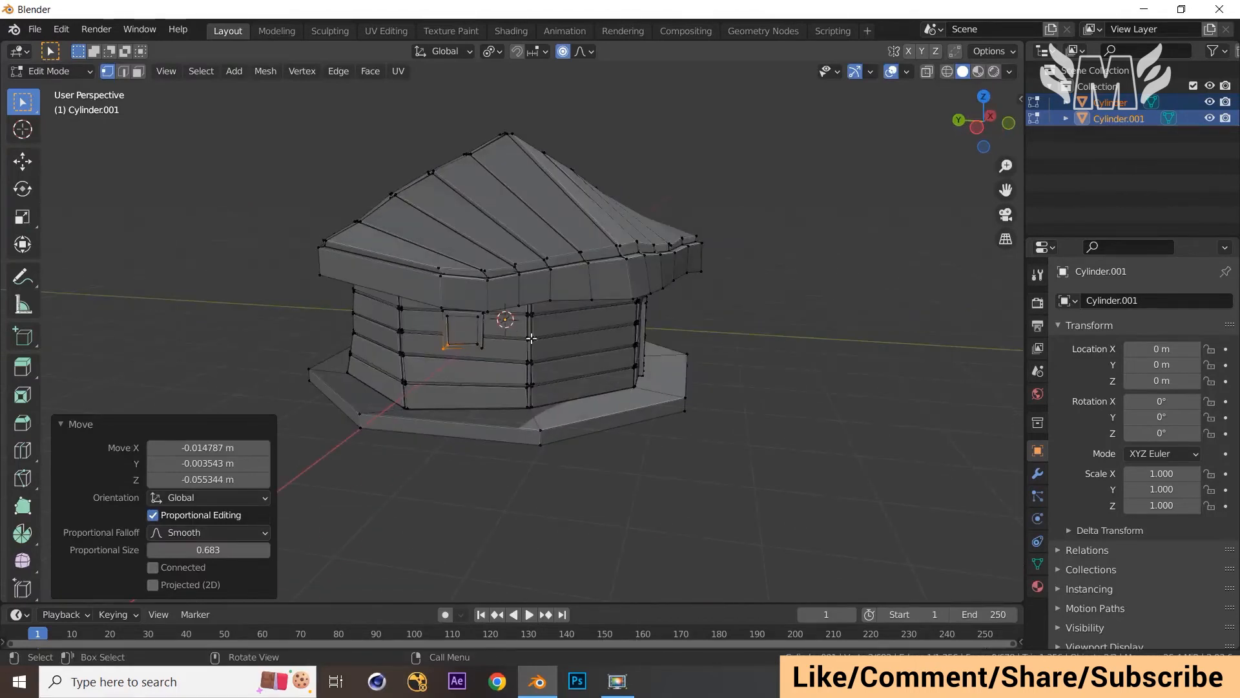
left_click(528, 338, "alt")
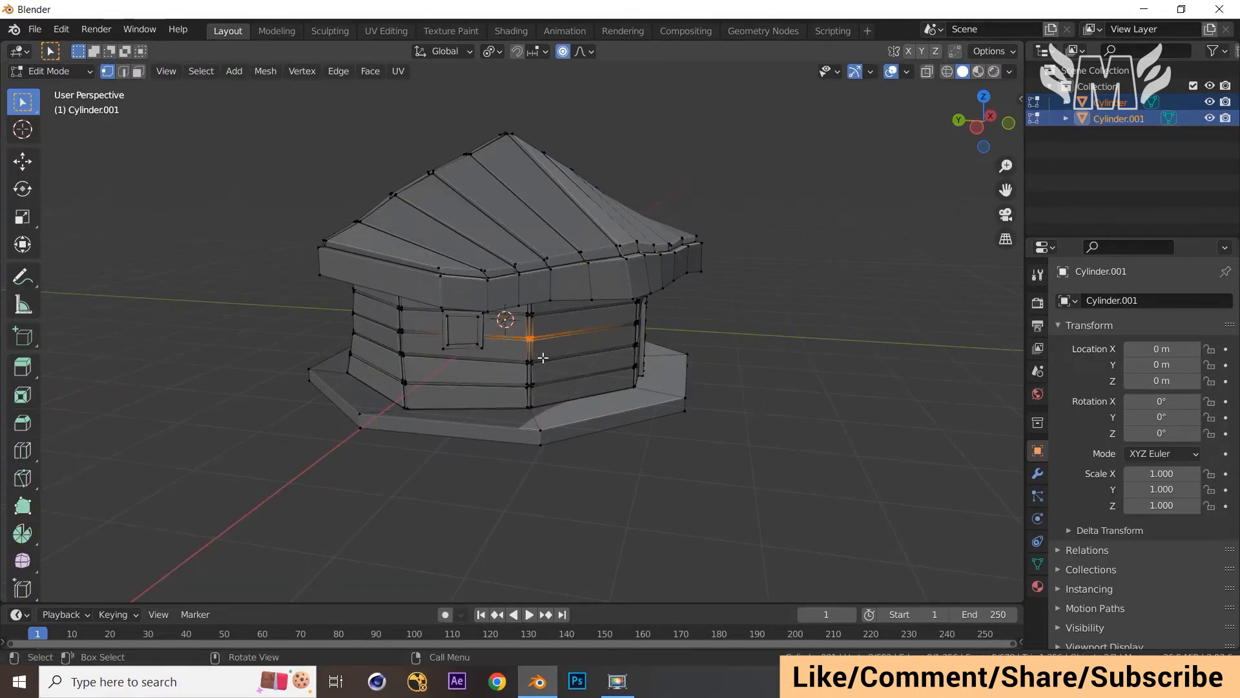
key("g")
left_click(550, 363)
Step: Move the middle vertex of the wall corner on the door's other side about -0.17 m in X, 0.10 m in Y and 0.21 m down
middle_click_drag(550, 364, 581, 355)
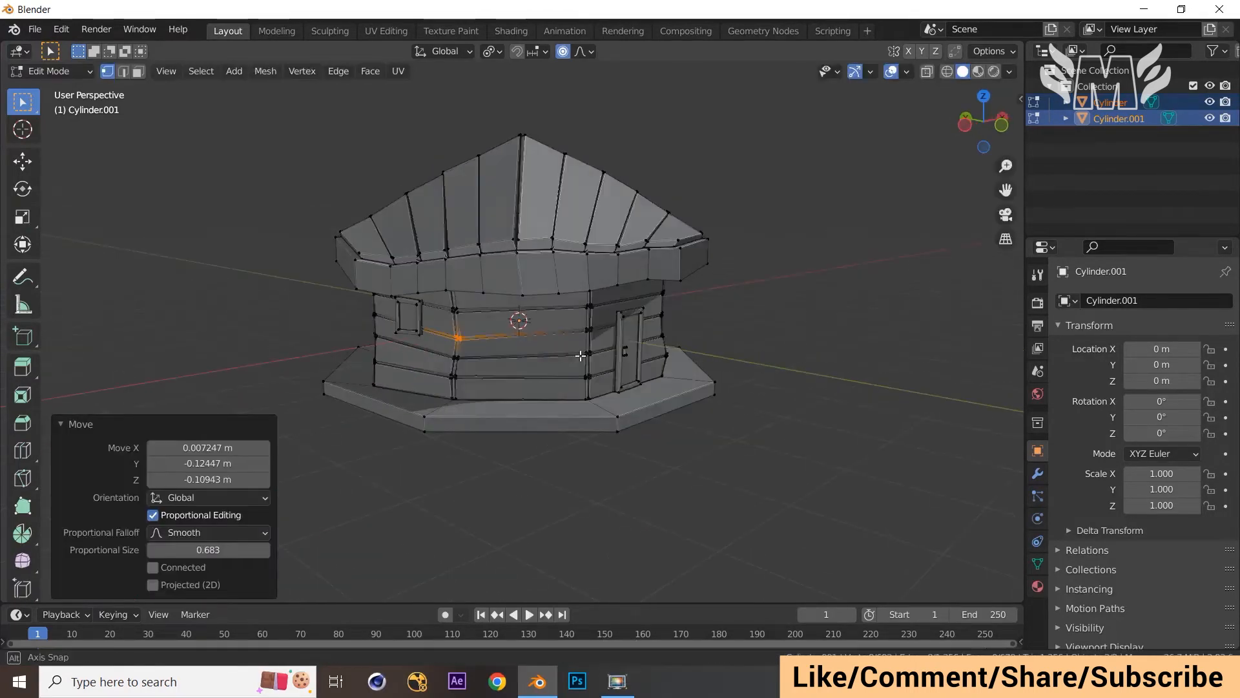
left_click(587, 332)
key("g")
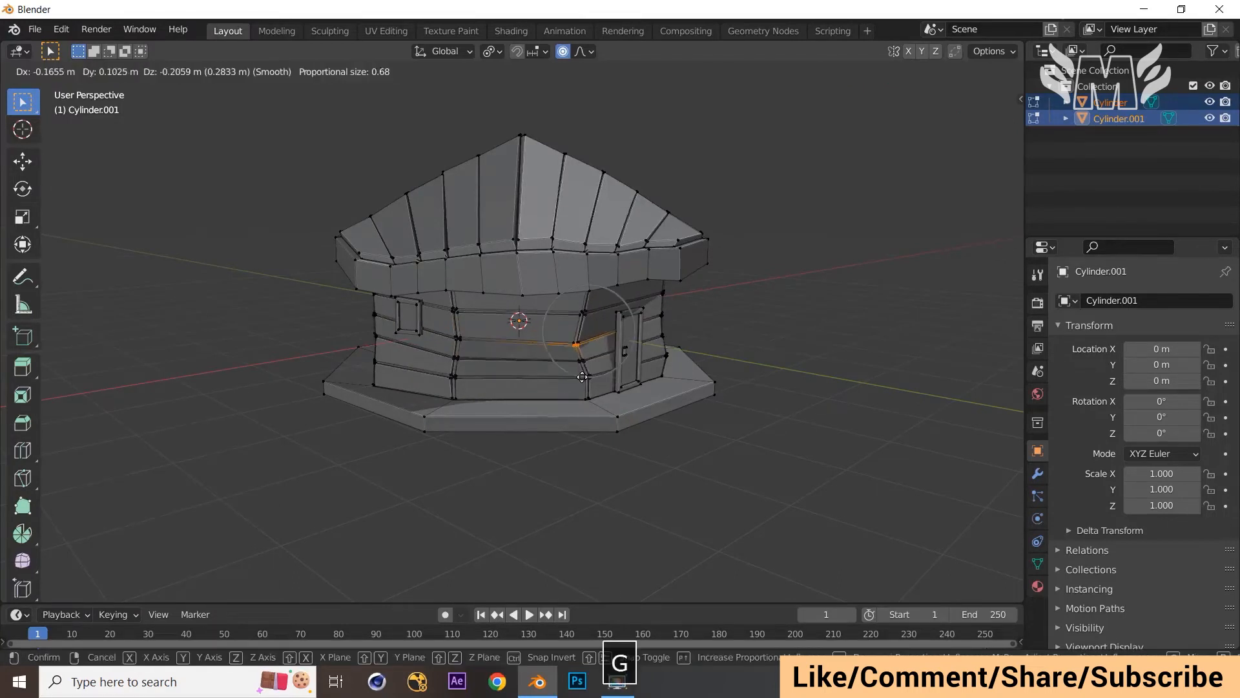
left_click(584, 372)
Step: Move one upper door corner about 0.11 m along negative X and 0.04 m down, shift the other upper corner slightly, and clear the selection
middle_click_drag(585, 372, 558, 336)
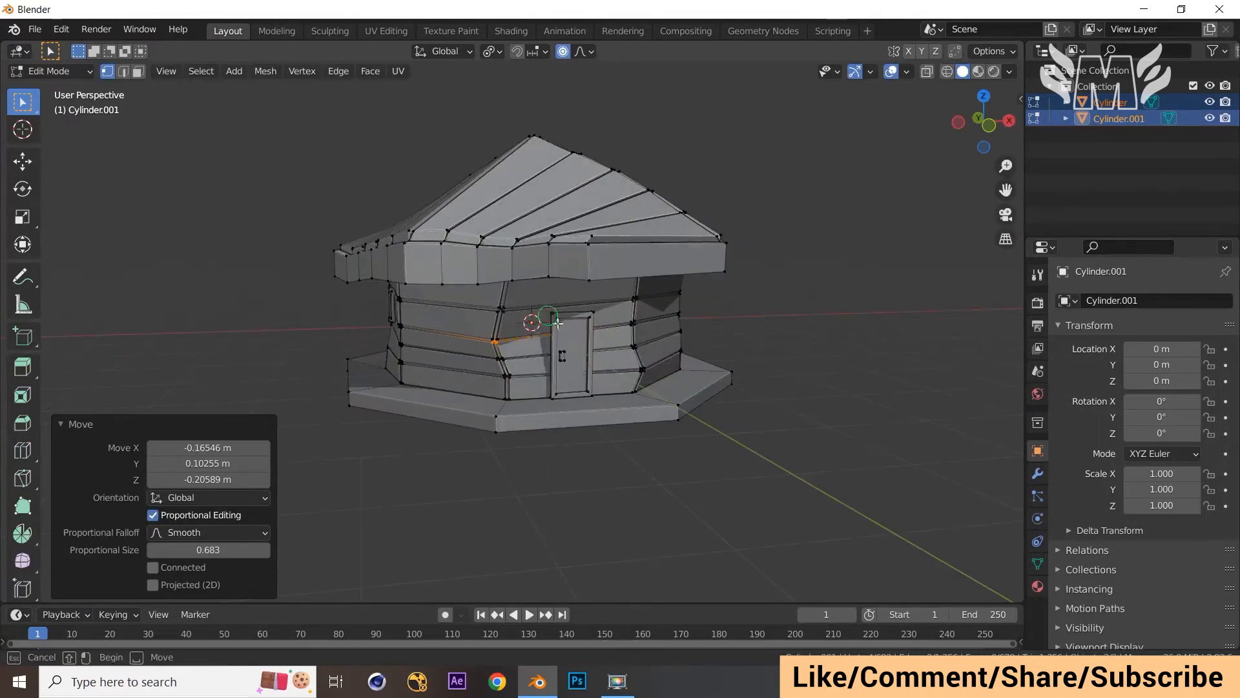
left_click(560, 323)
left_click(553, 313)
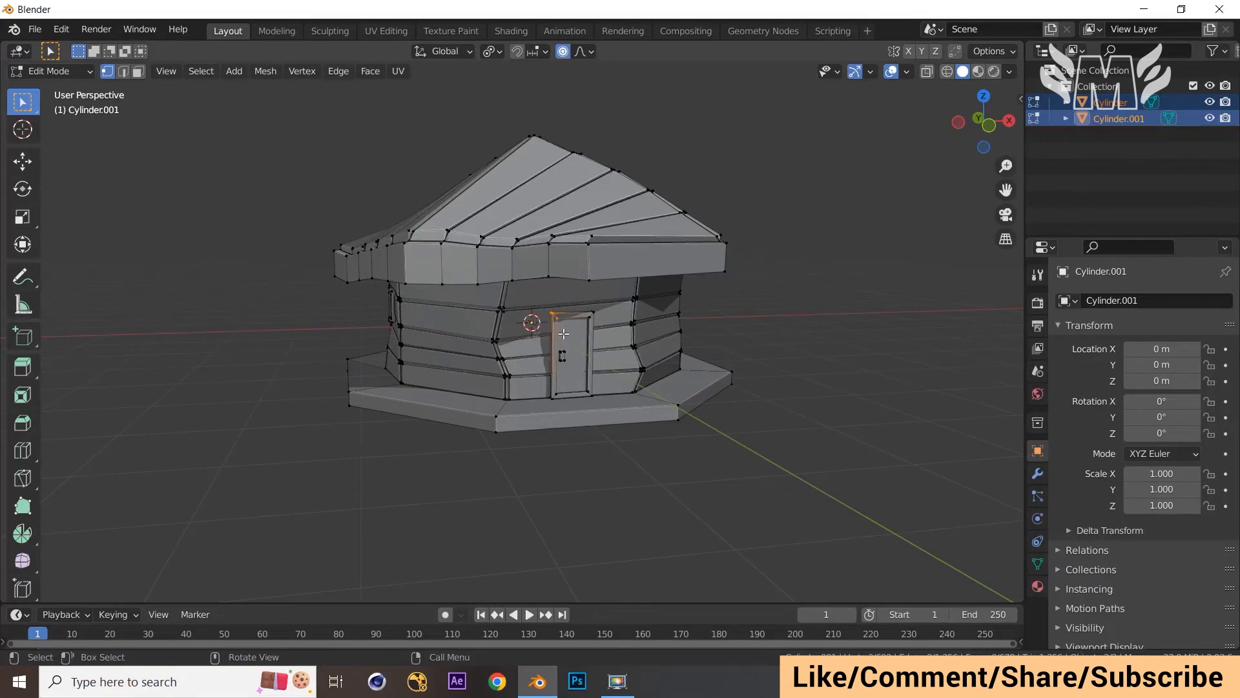
key("g")
left_click(556, 337)
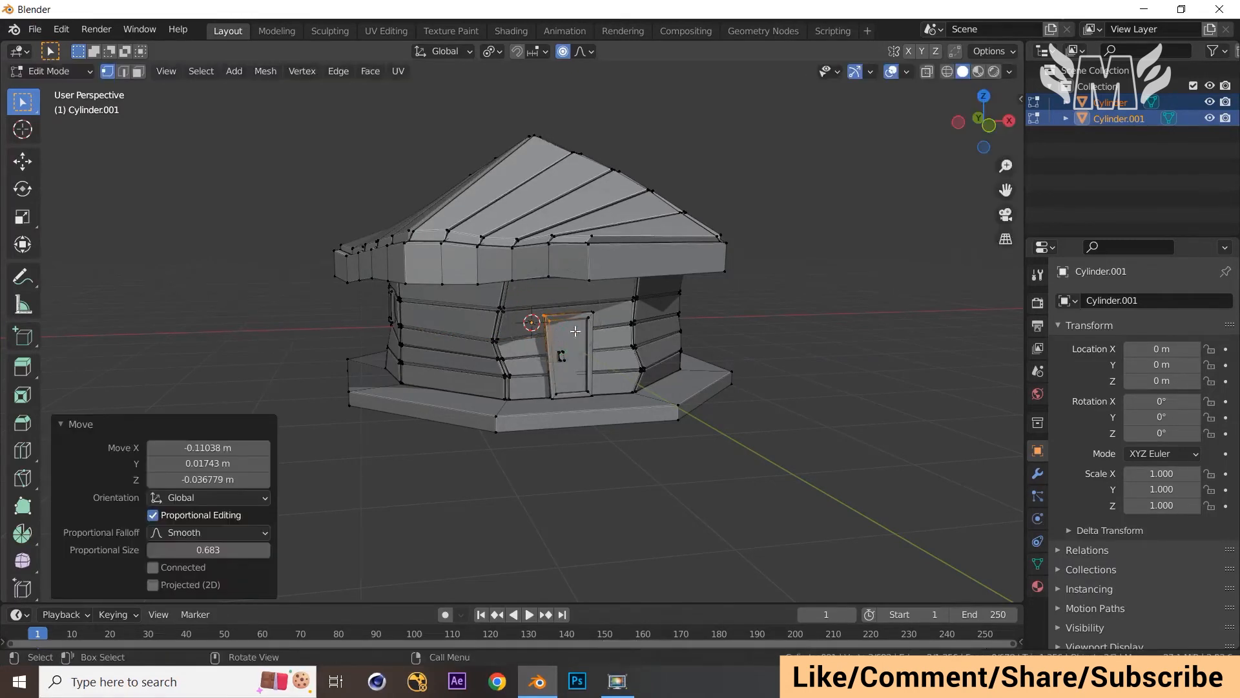
left_click(592, 315)
key("g")
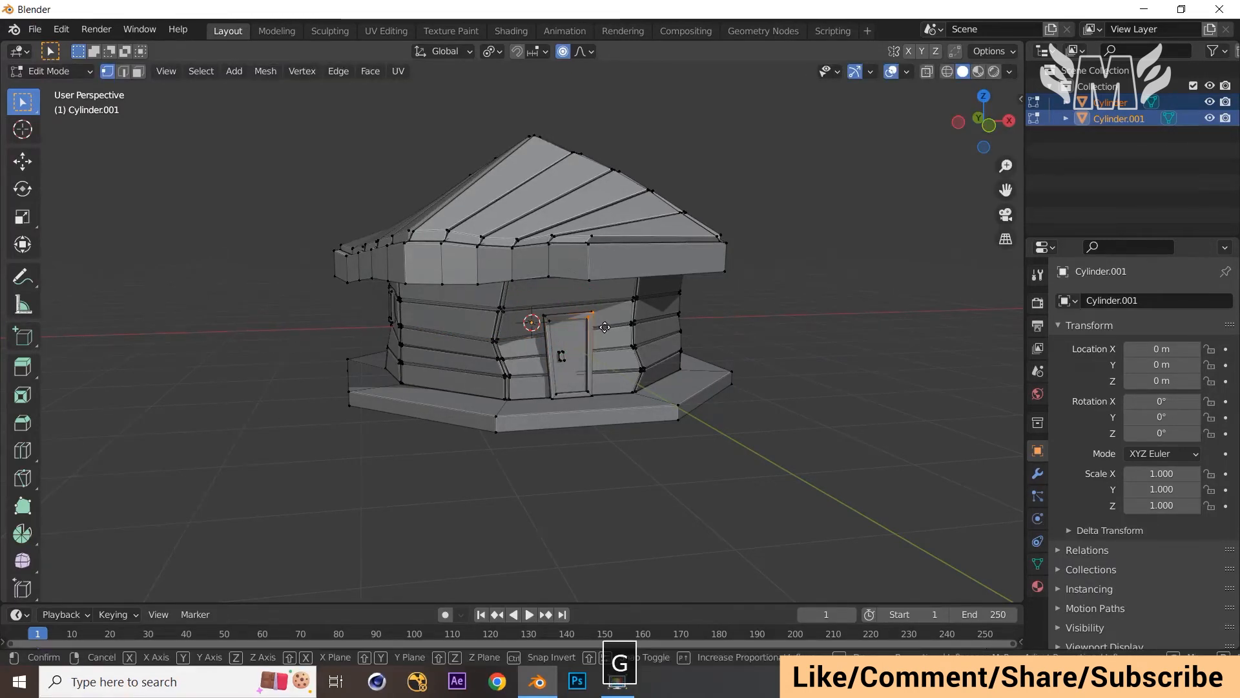
left_click(607, 330)
left_click(883, 344)
Step: Move the base platform's near corner about -0.10 m in X, 0.03 m in Y and 0.09 m in Z with proportional editing
scroll(880, 343, "down", 1)
middle_click_drag(878, 344, 847, 348)
middle_click_drag(941, 340, 820, 408)
key("Tab")
key("Tab")
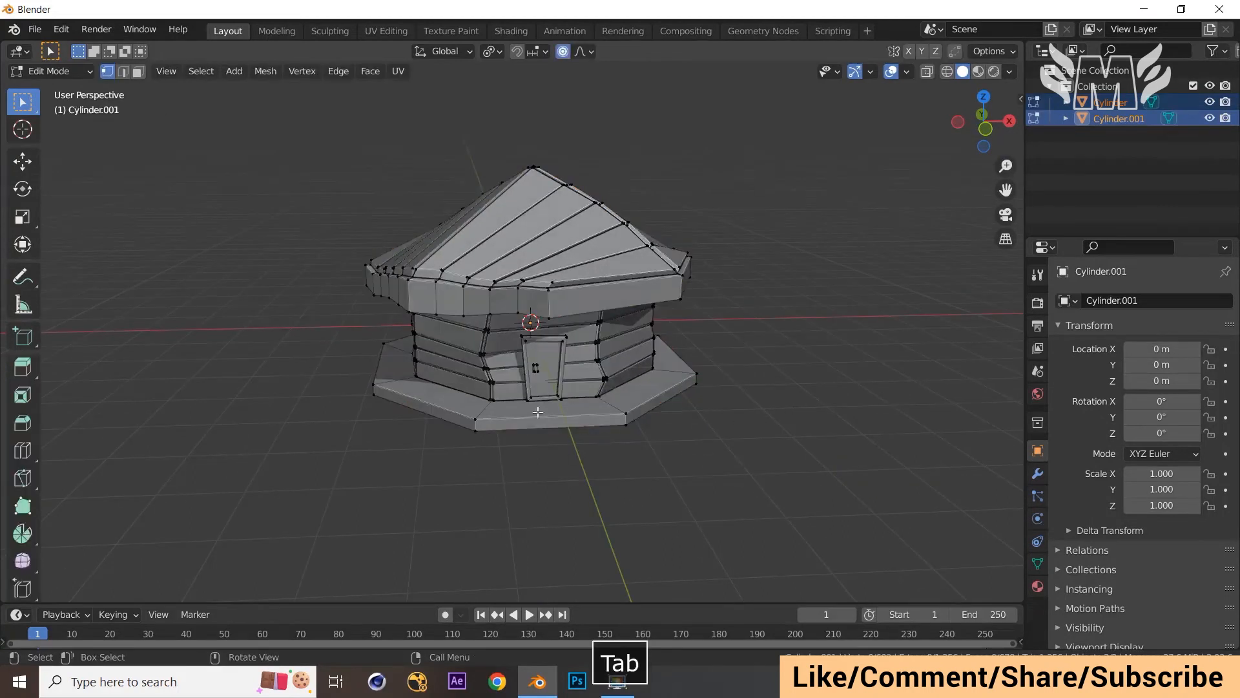
key("g")
left_click(481, 415)
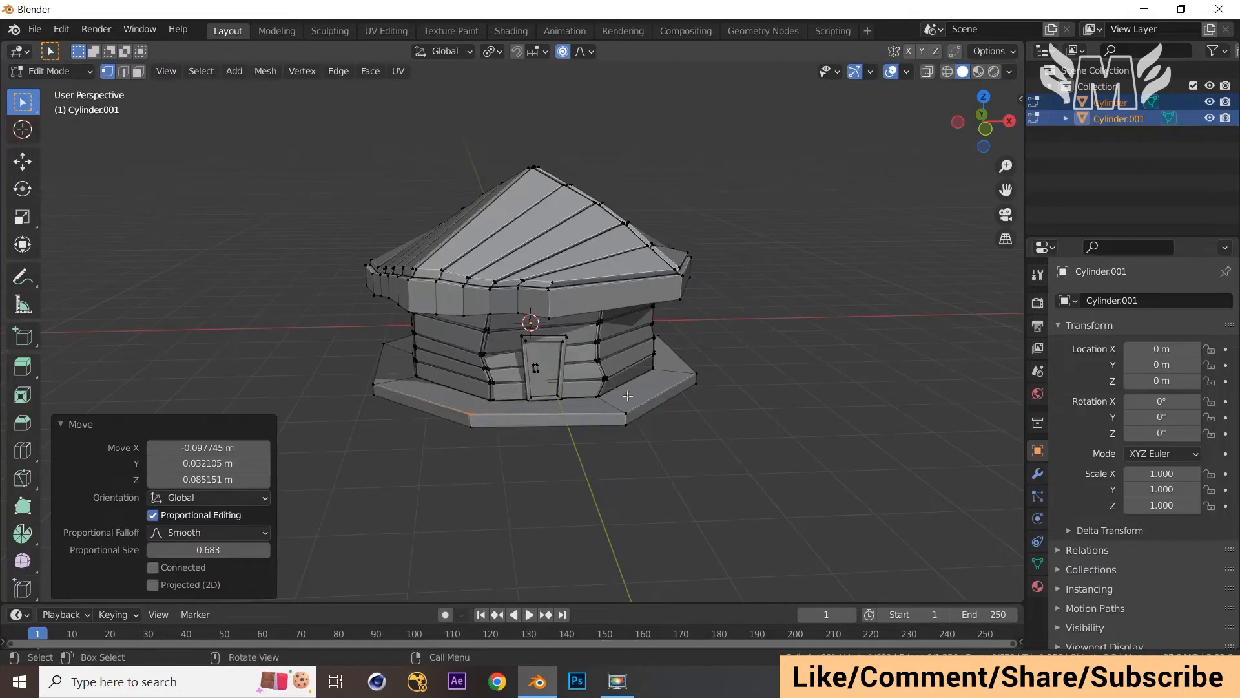
Step: Move the platform's outer corner on the positive X side about -0.14 m in X, 0.06 m in Y and 0.18 m in Z
left_click(695, 374)
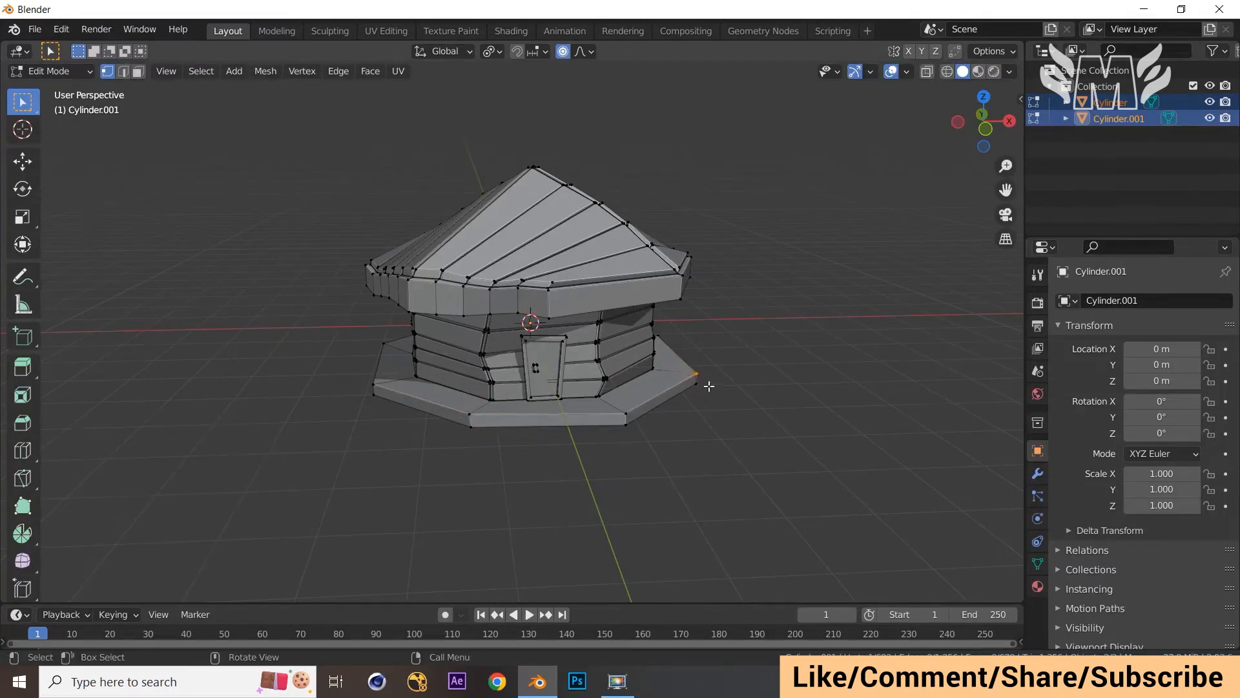
key("g")
left_click(701, 376)
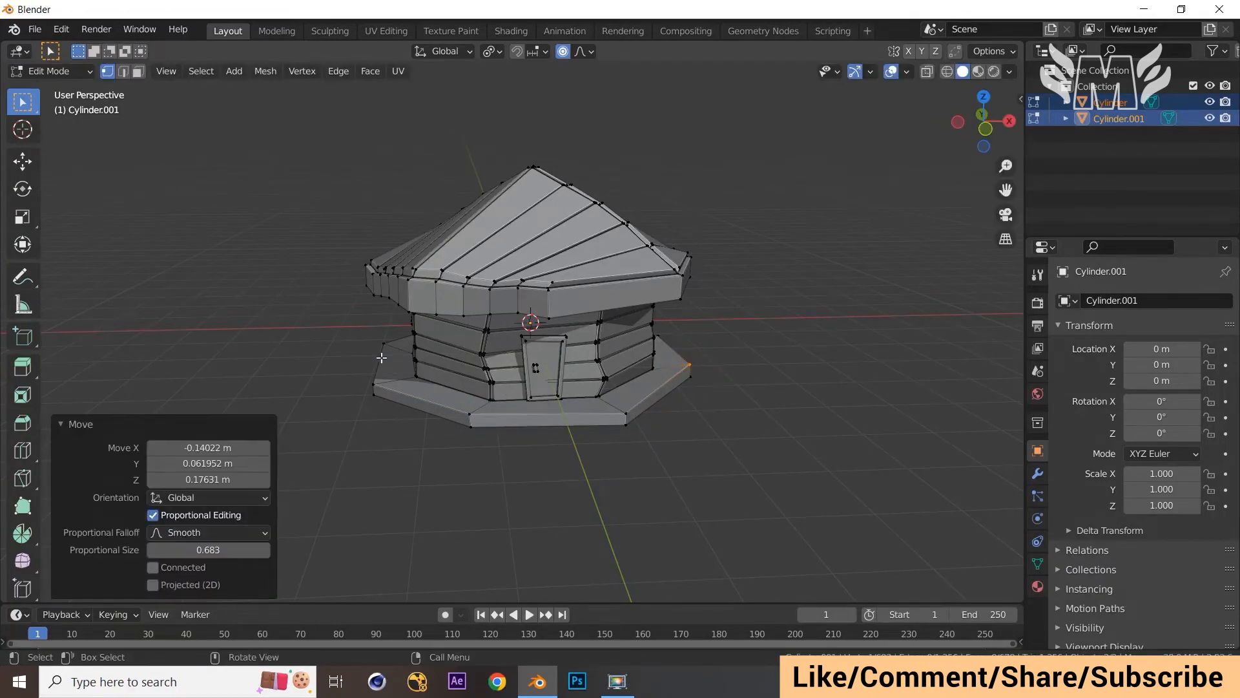
Step: Move the platform's outer corner on the negative X side about 0.10 m in X and 0.06 m up, clear the selection, and return to Object Mode
left_click(396, 386)
left_click(377, 380)
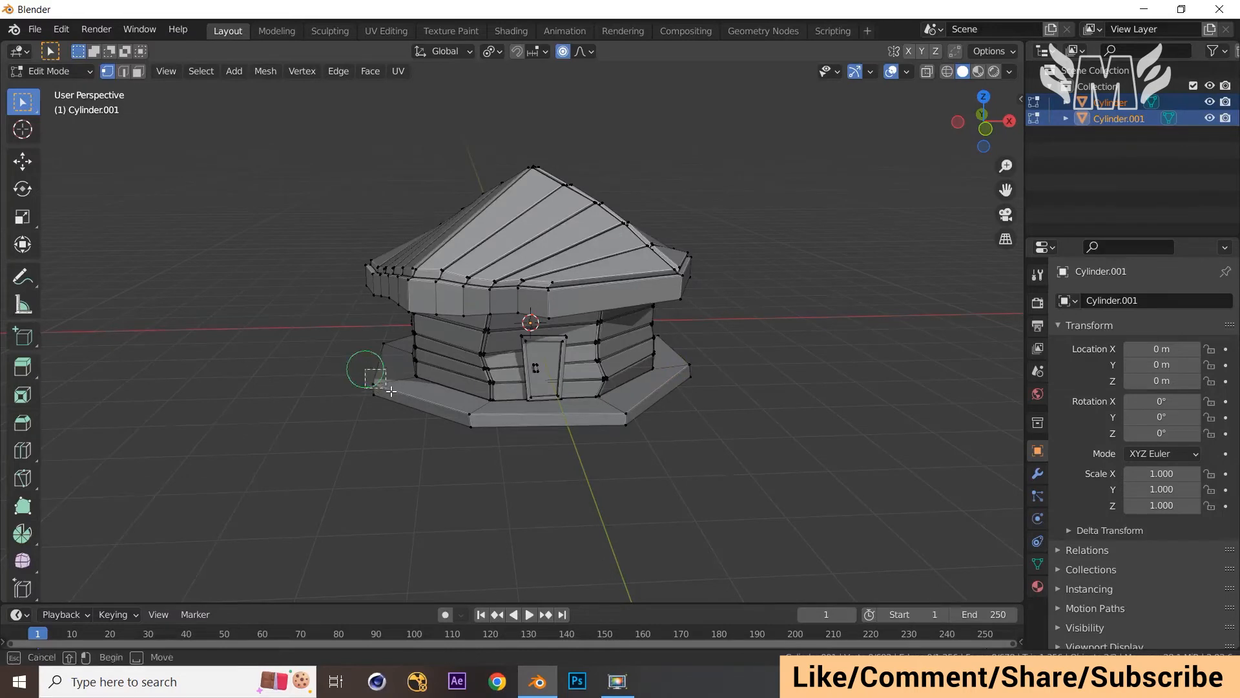
key("g")
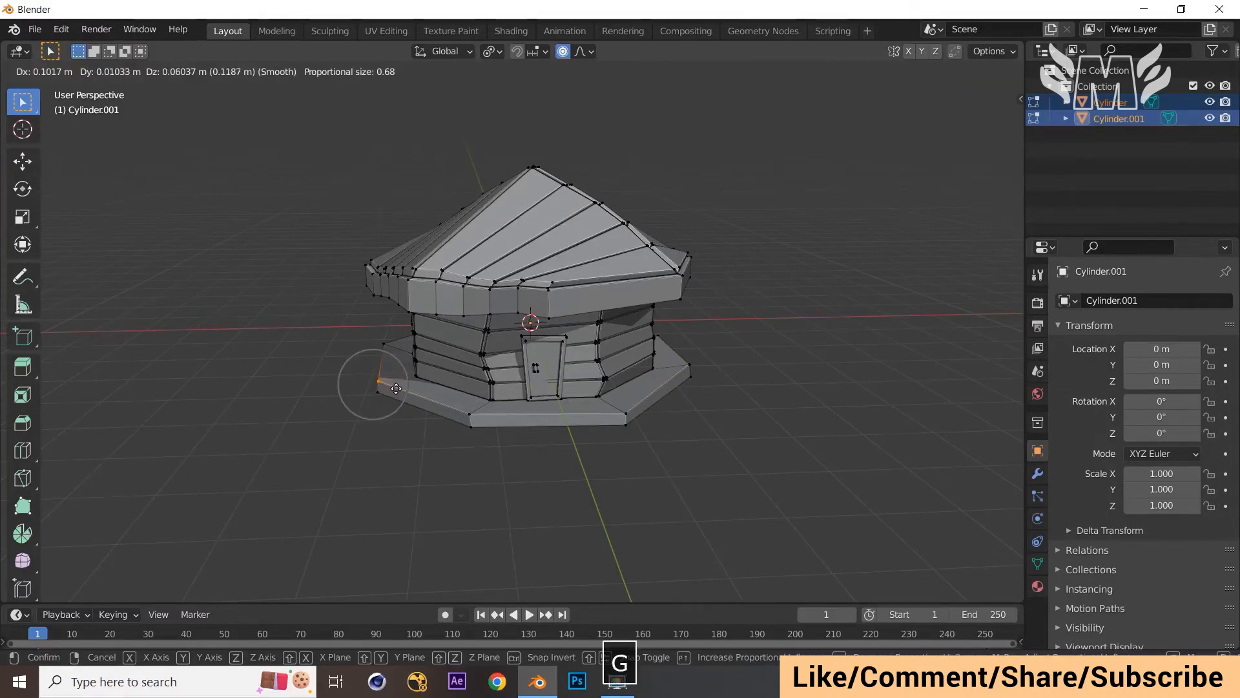
left_click(394, 387)
left_click(853, 402)
scroll(853, 402, "down", 2)
middle_click_drag(852, 401, 818, 383)
scroll(792, 383, "up", 2)
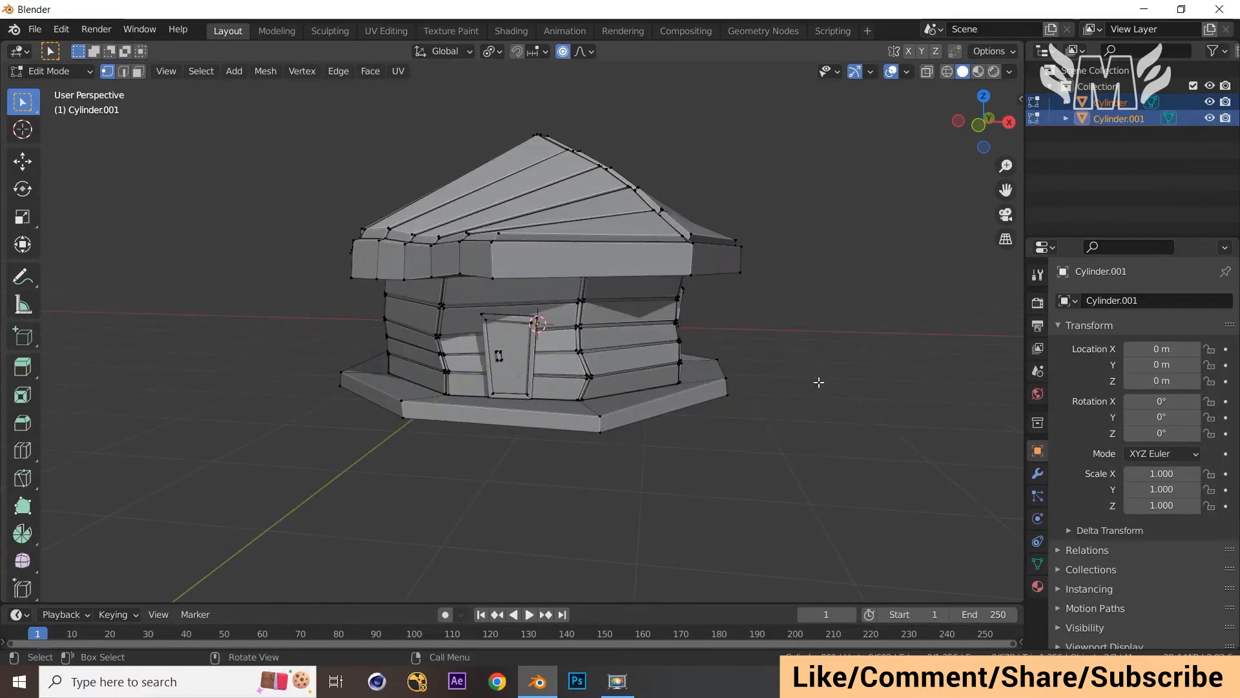
key("Tab")
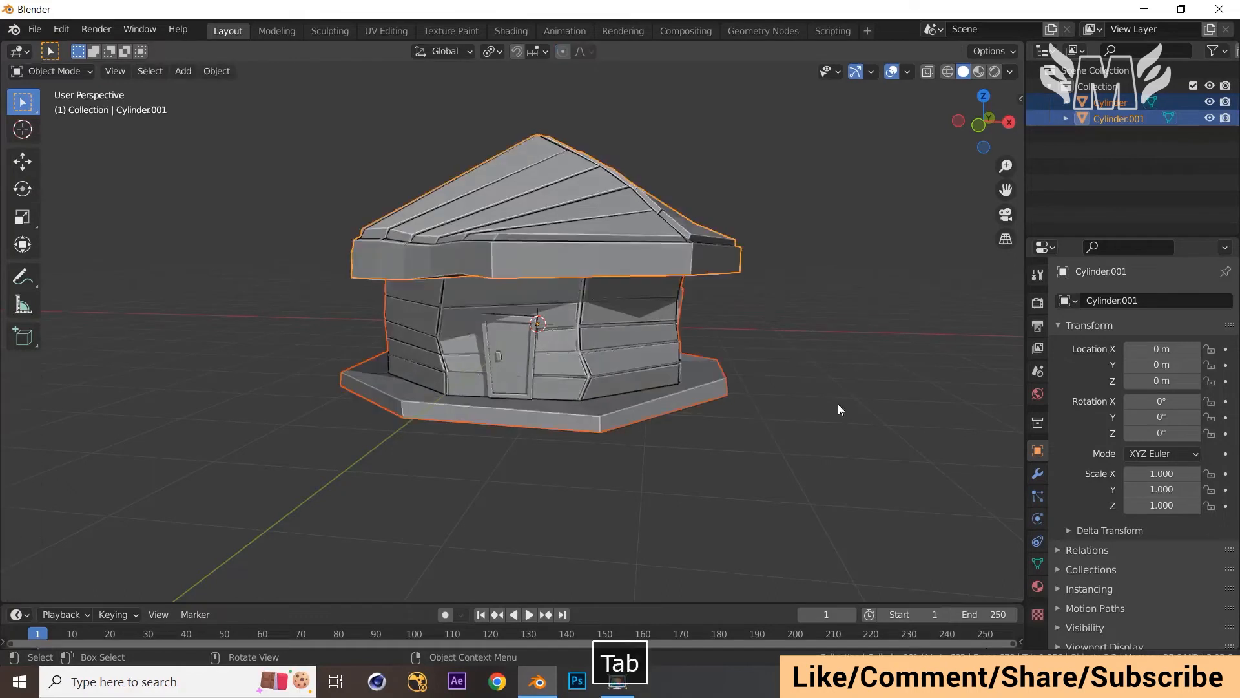
Step: Deselect everything, select only the object containing the walls and platform, and create a new material for it
middle_click_drag(838, 405, 851, 414)
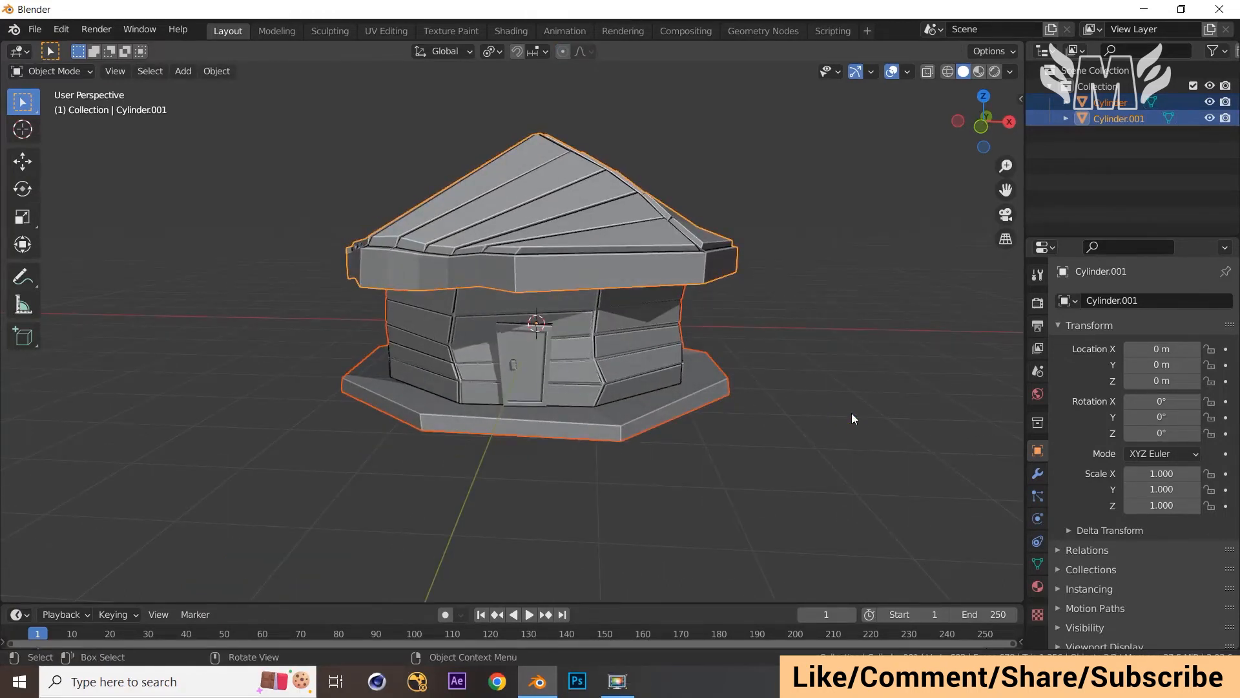
key("alt+a")
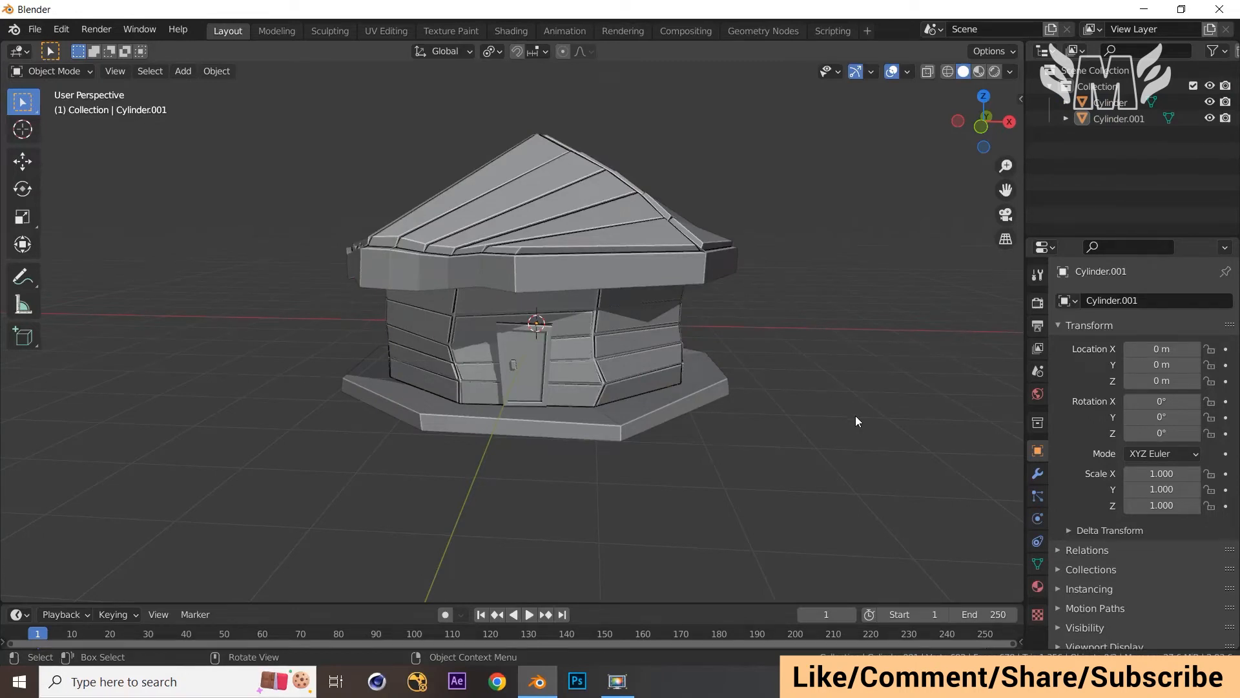
key("Tab")
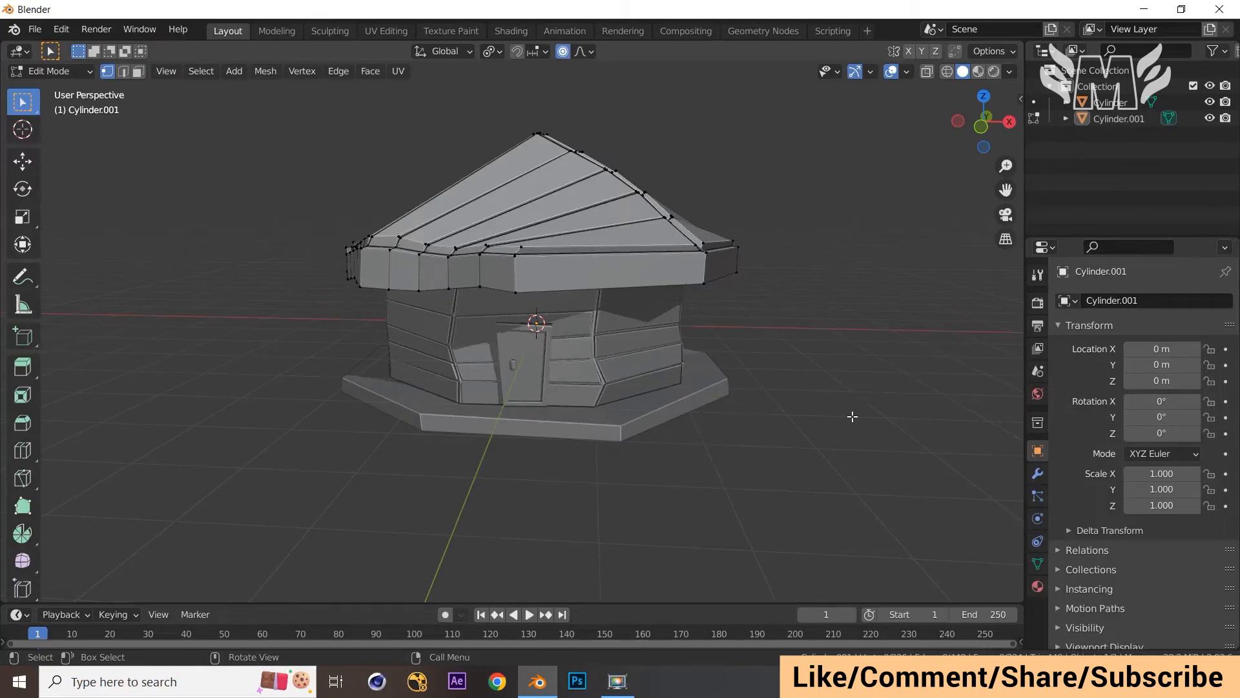
key("Tab")
left_click(625, 323)
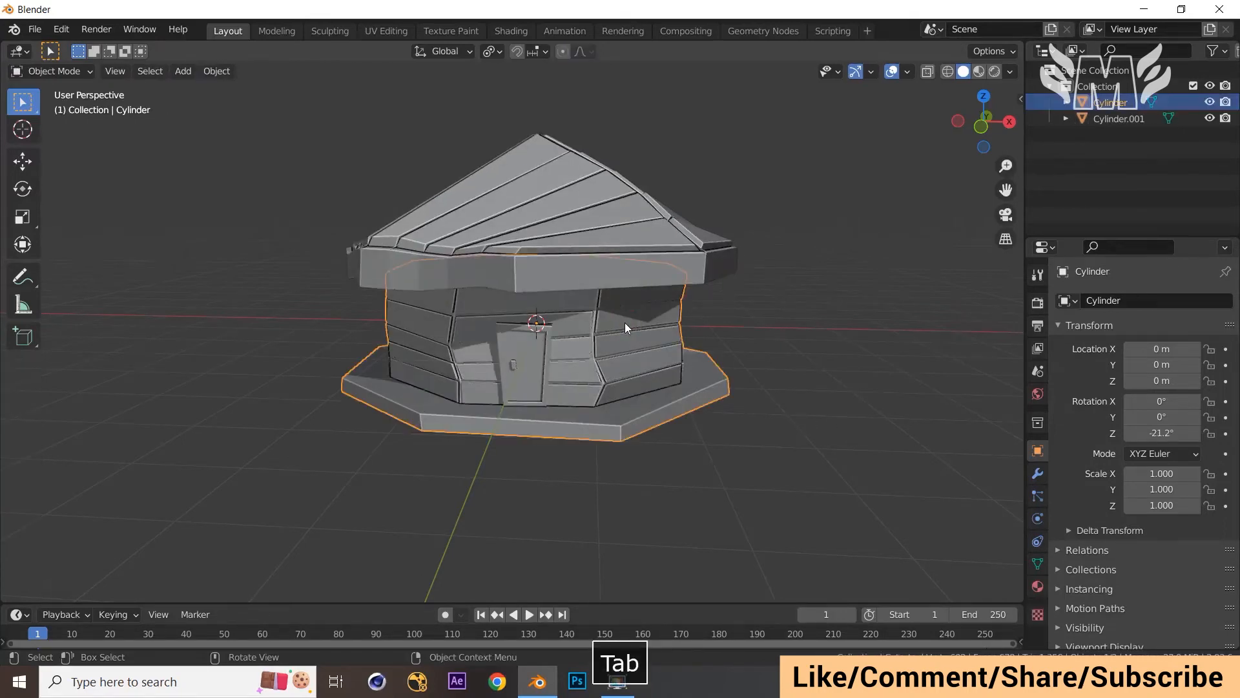
middle_click_drag(874, 437, 857, 396)
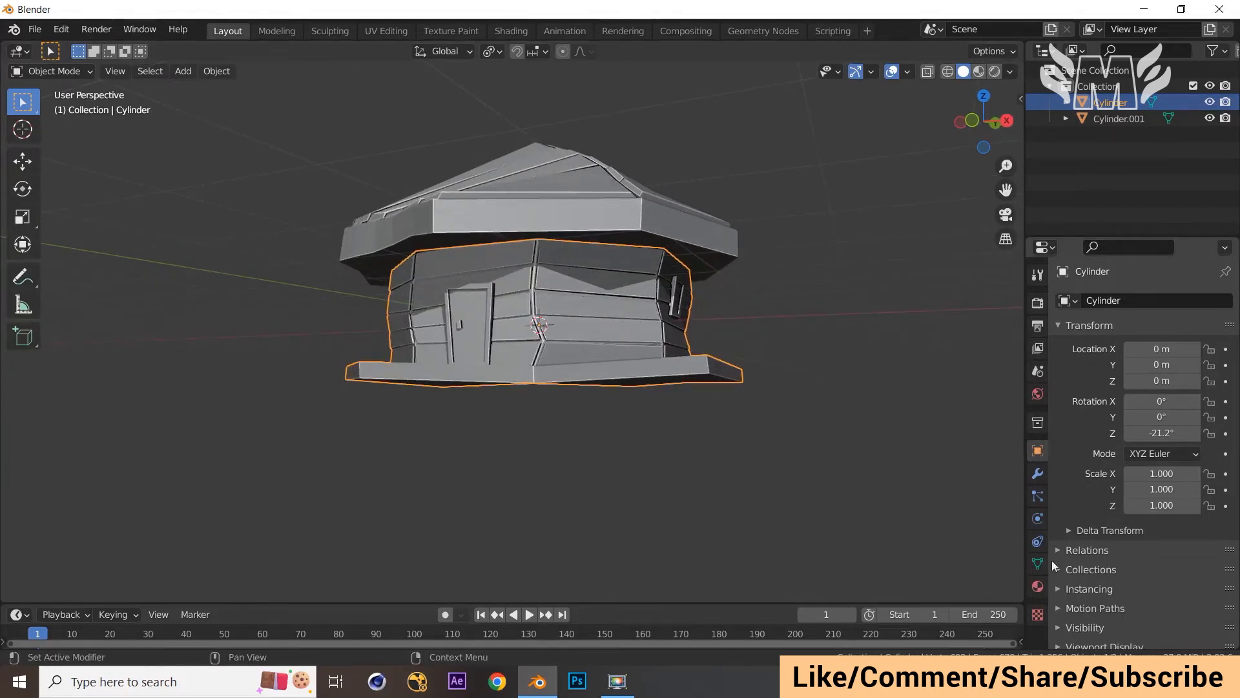
left_click(1037, 591)
left_click(1166, 373)
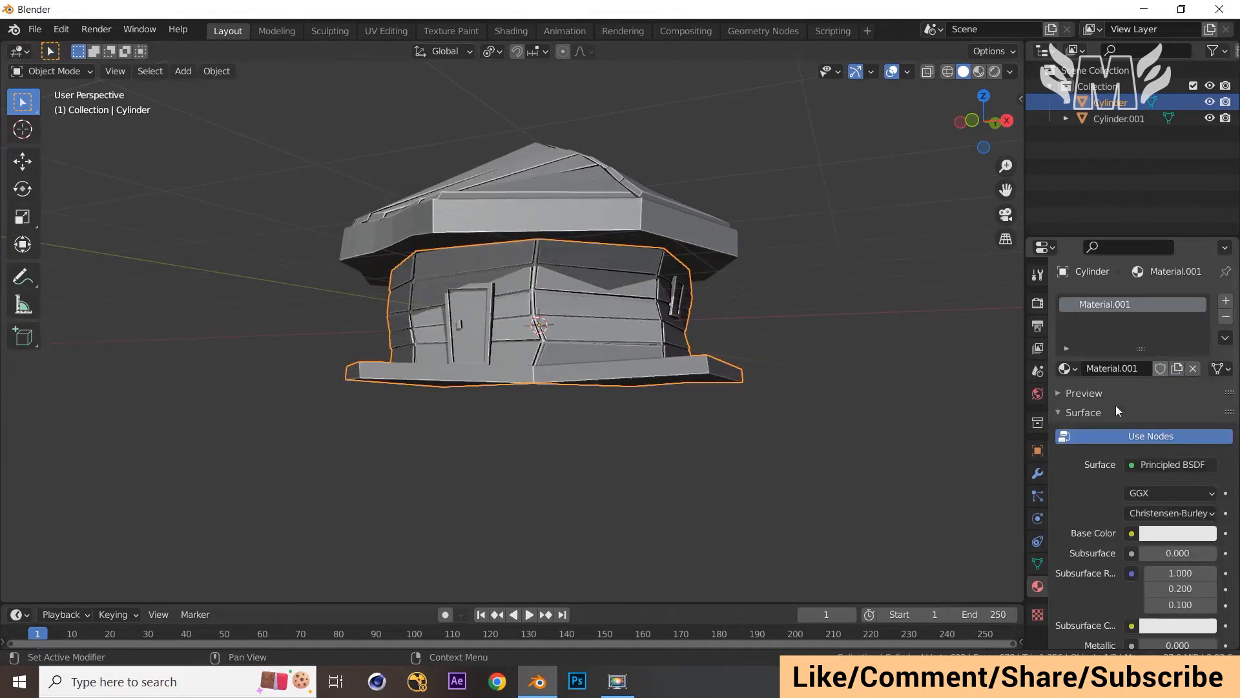
Step: Set the new material's base color to a brown of about H 0.039, S 0.803, V 0.174 and display the viewport in Material Preview
left_click(1175, 536)
left_click_drag(1122, 381, 1122, 390)
left_click_drag(1205, 316, 1204, 366)
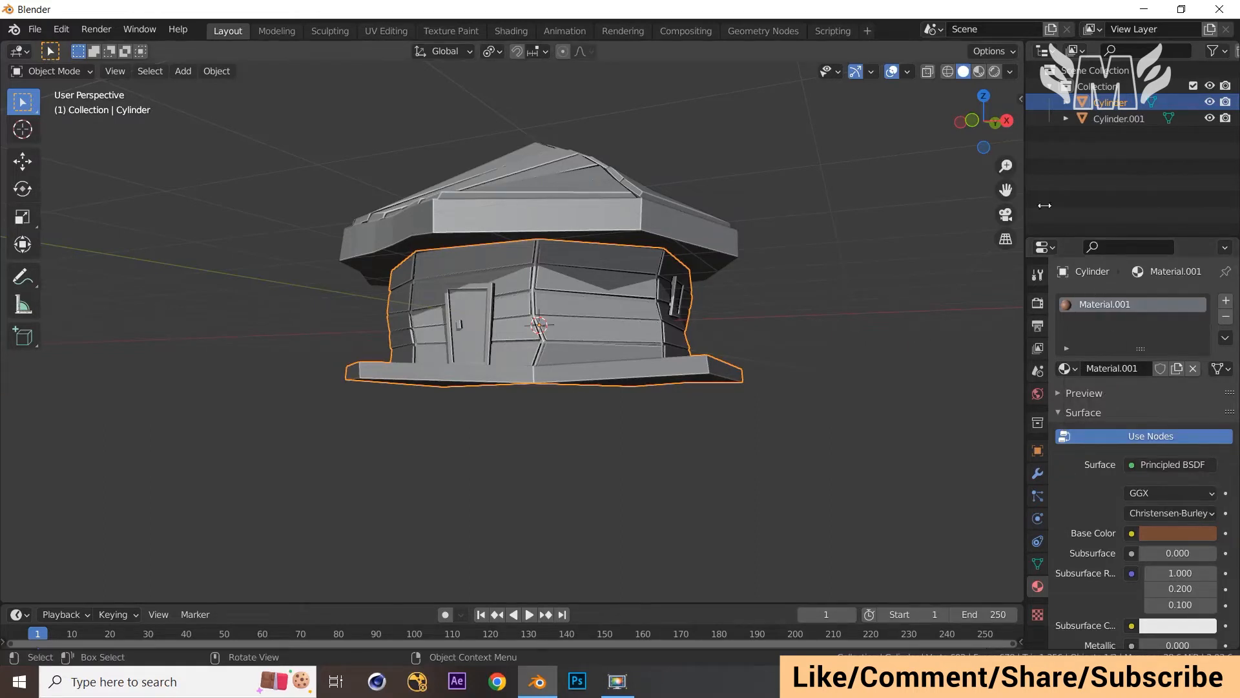
left_click(979, 71)
mouse_move(861, 289)
middle_mouse_down()
mouse_move(858, 333)
mouse_move(843, 312)
mouse_move(853, 321)
middle_mouse_up()
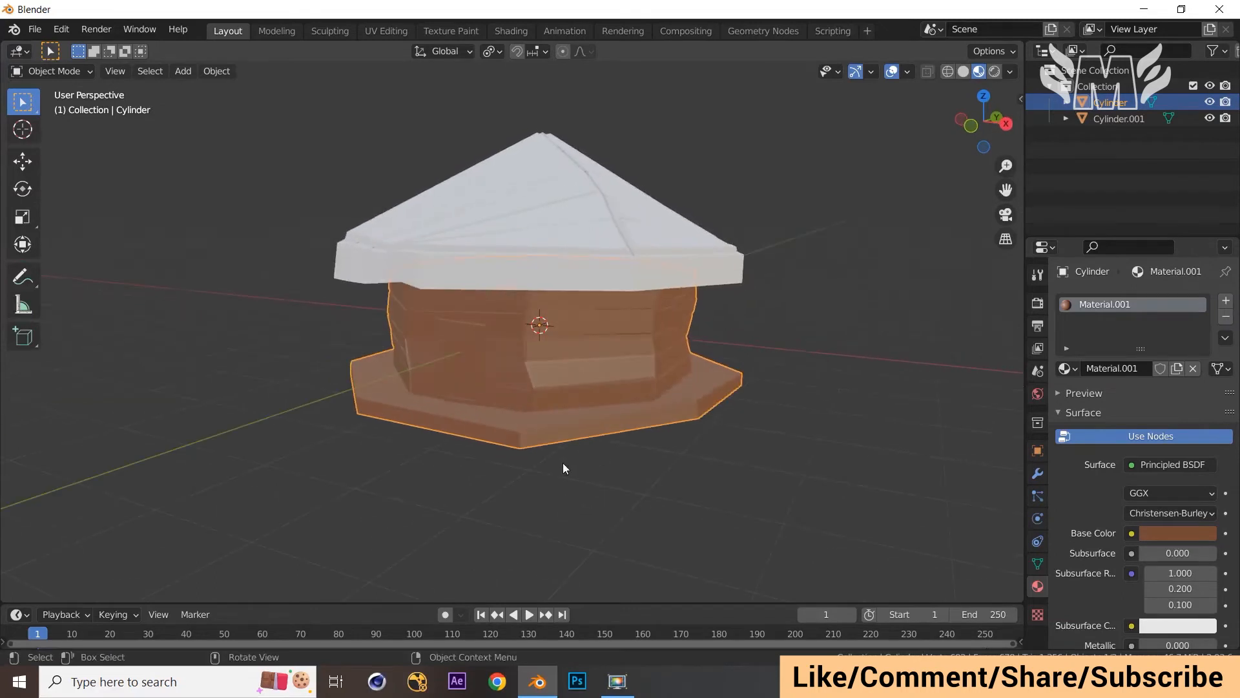
Step: Select the platform's rim faces, expand the selection to adjoining platform faces, and add a second material slot with a new material
key("Tab")
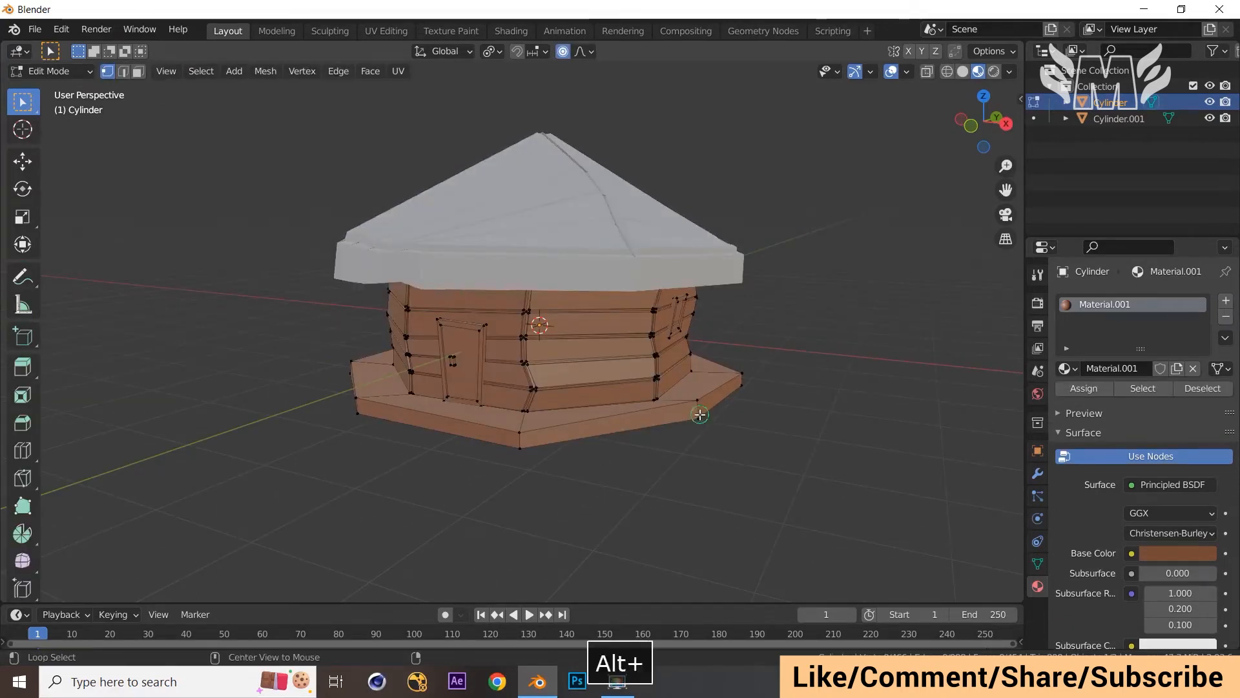
key("3")
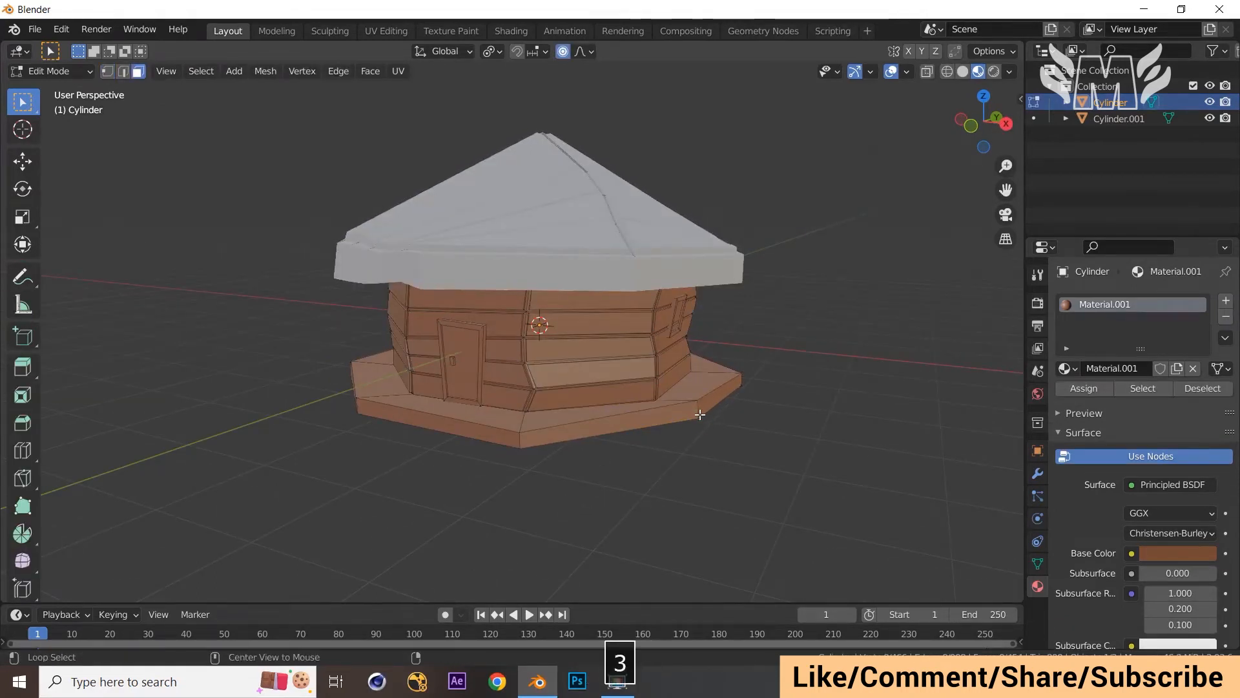
left_click(700, 414, "alt")
key("ctrl+KP_Add")
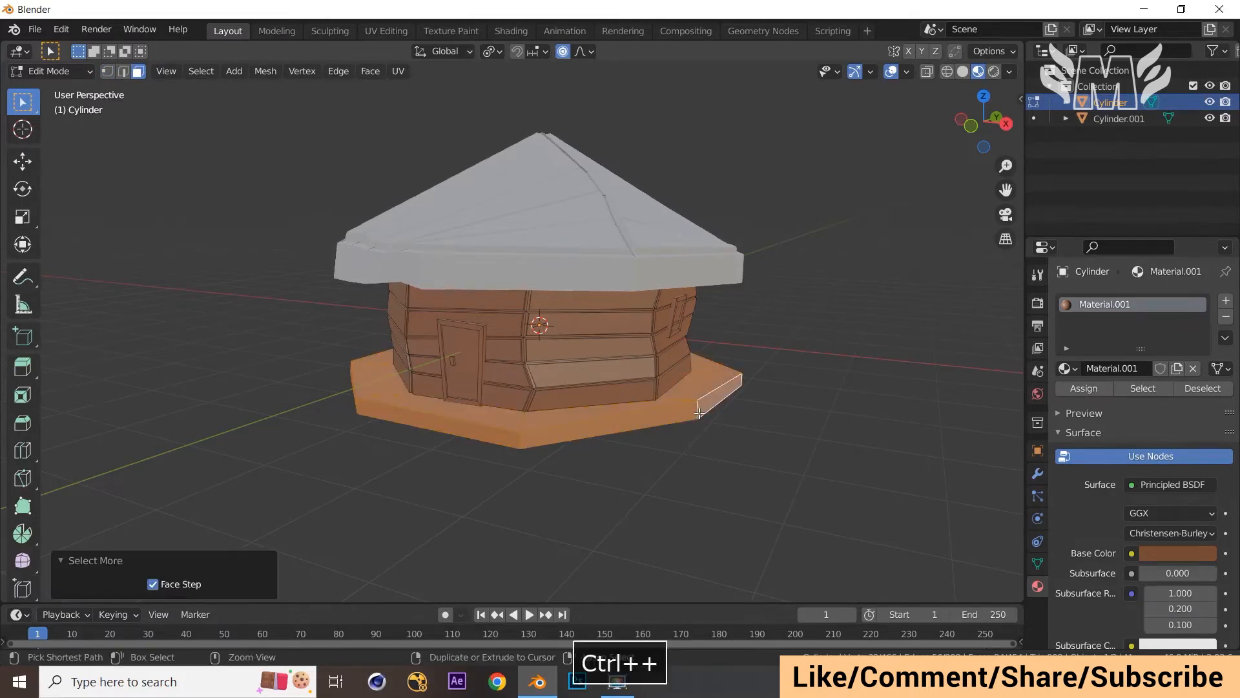
left_click(1226, 302)
left_click(1161, 407)
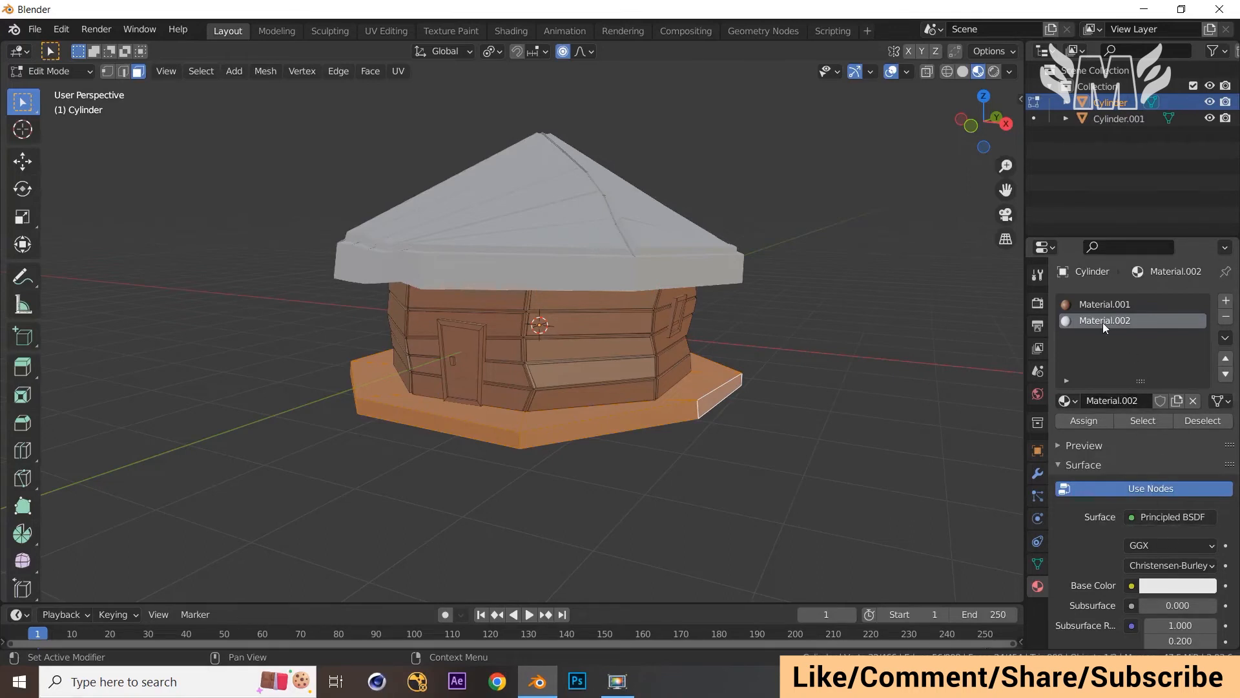
Step: Replace the second slot's material with an independent copy of Material.001
left_click(1066, 401)
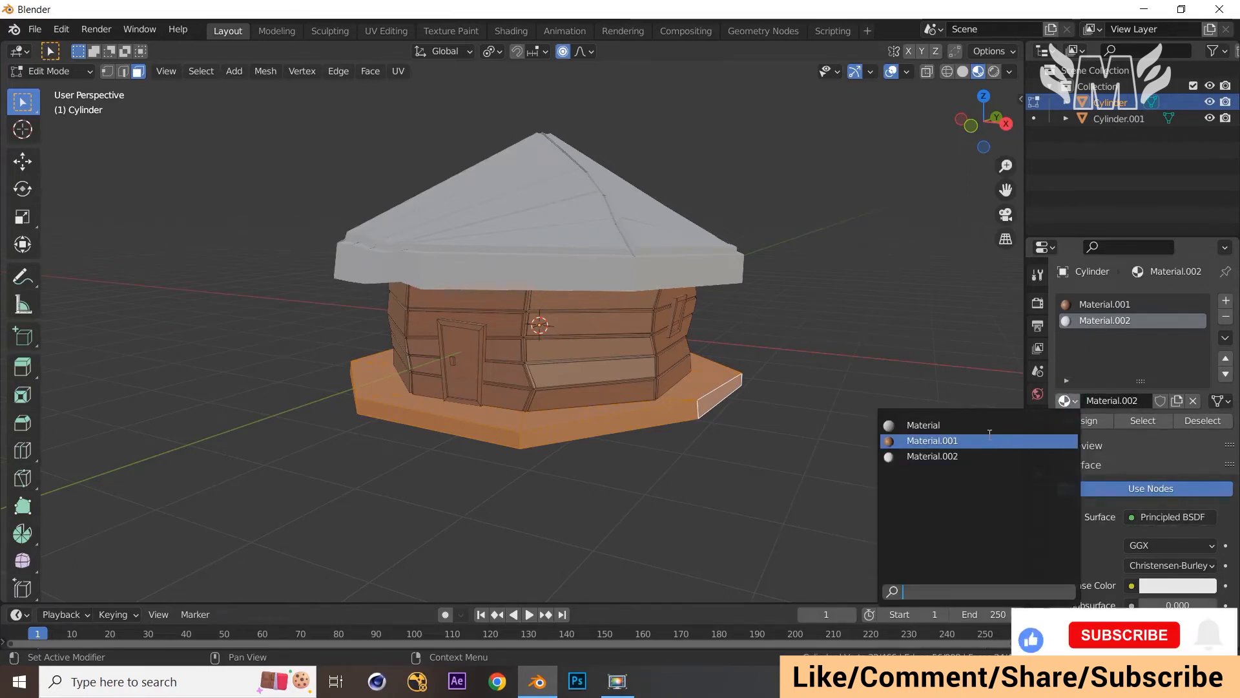
left_click(937, 442)
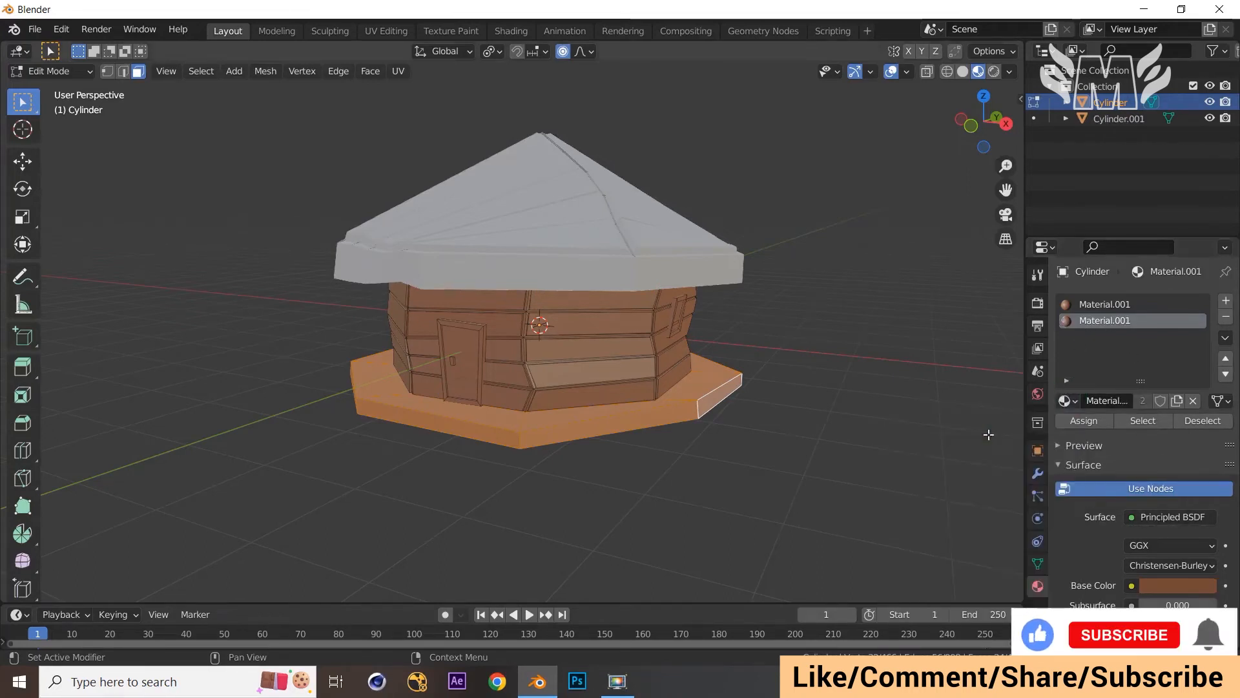
left_click(1177, 401)
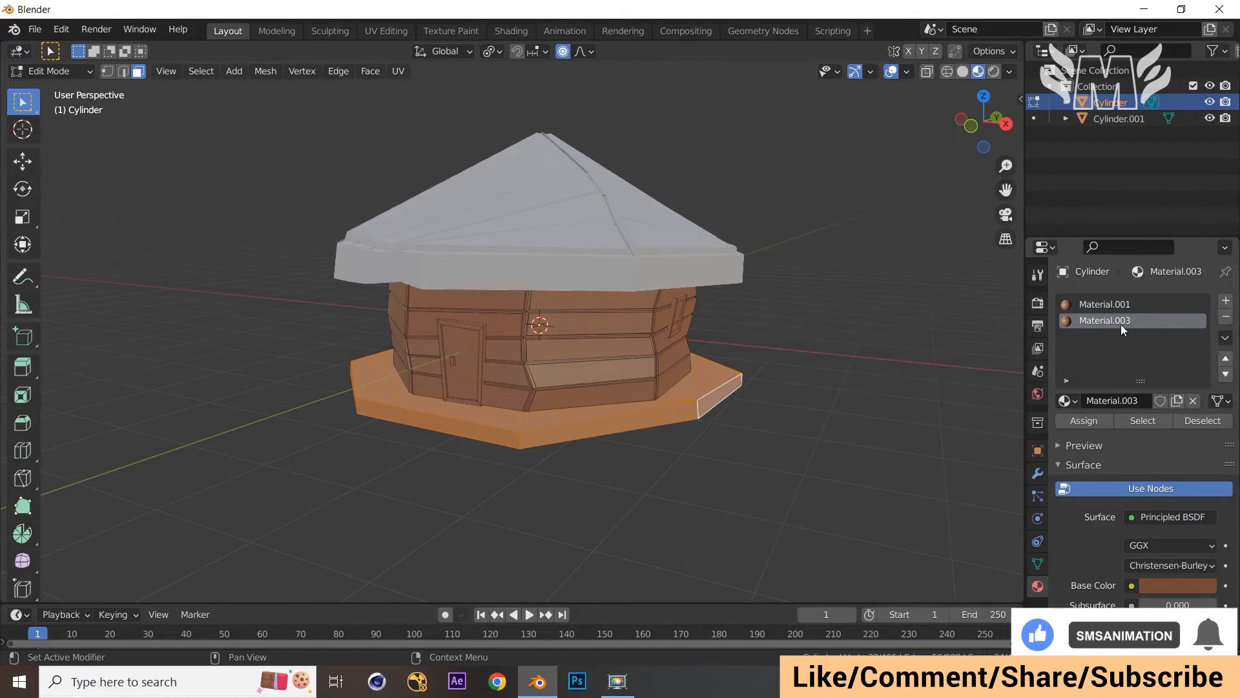
Step: Darken the copied material's base color to about H 0.042, S 0.715, V 0.021, assign it to the selected platform faces, and return to Object Mode
left_click(1186, 585)
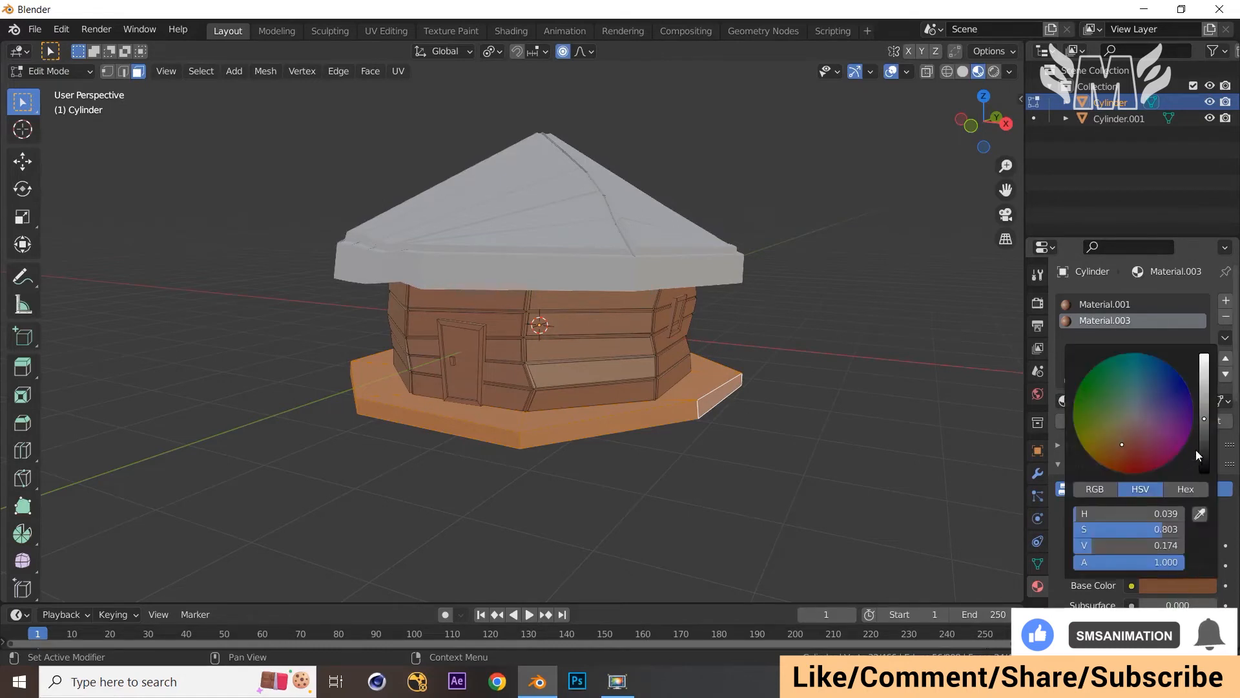
left_click_drag(1201, 413, 1204, 455)
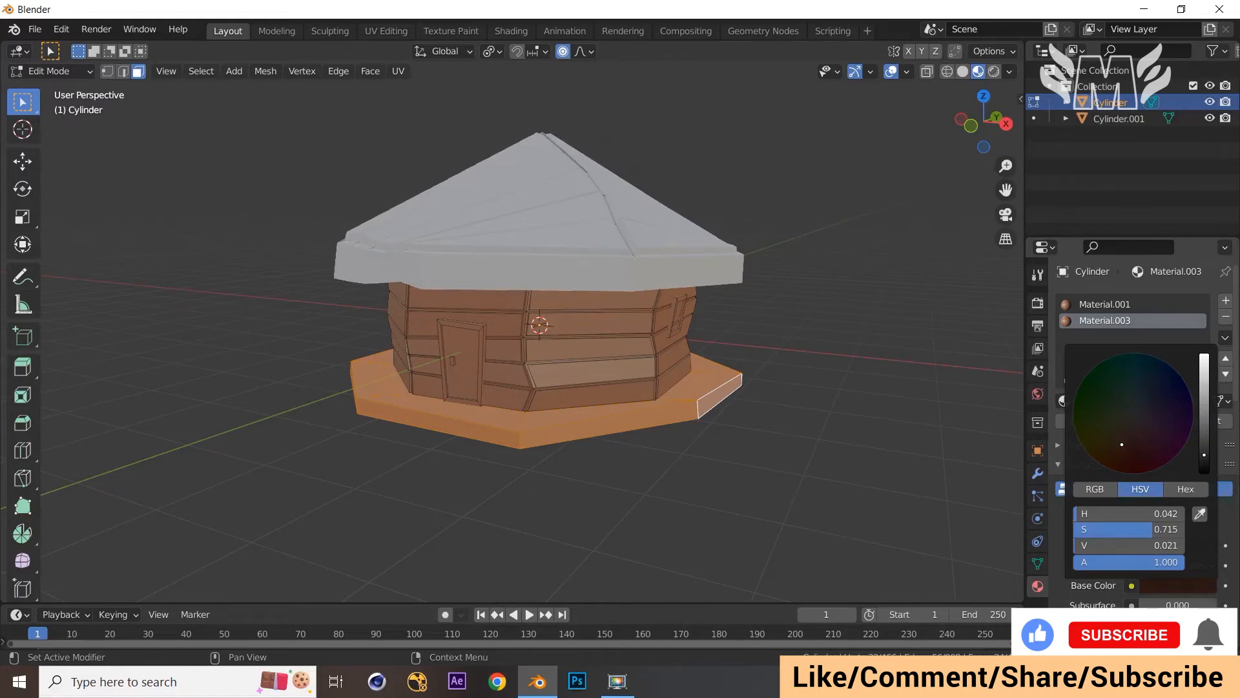
left_click(1066, 535)
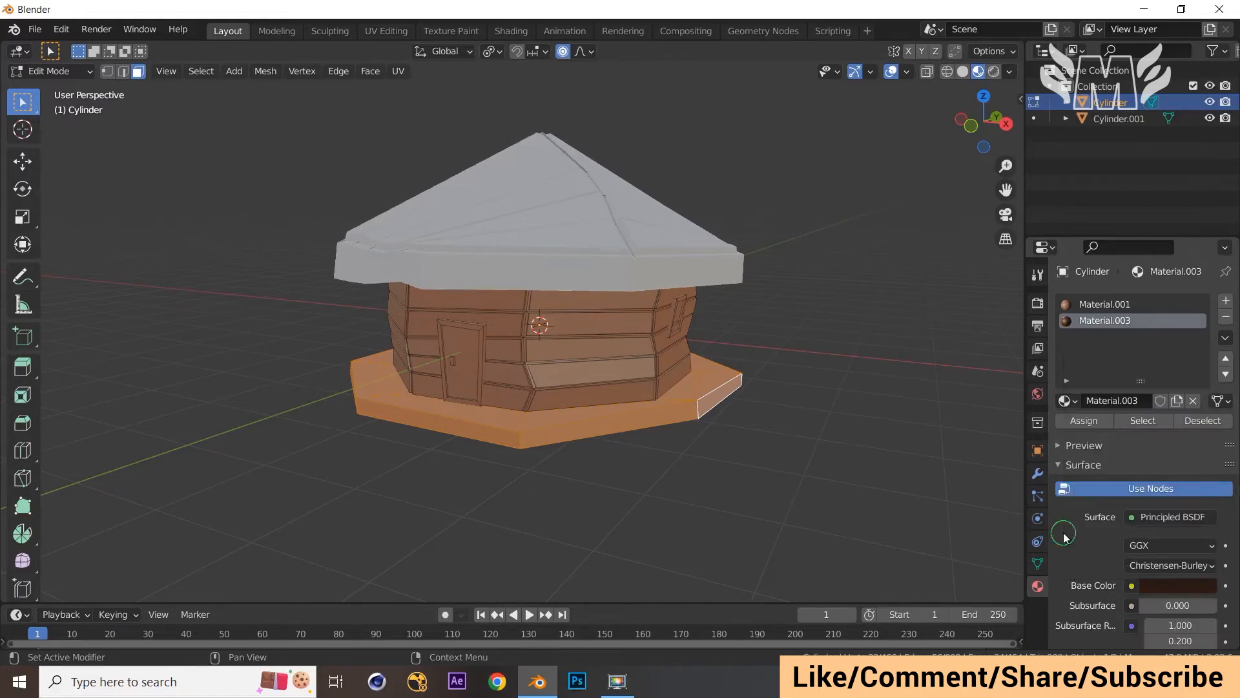
left_click(1090, 427)
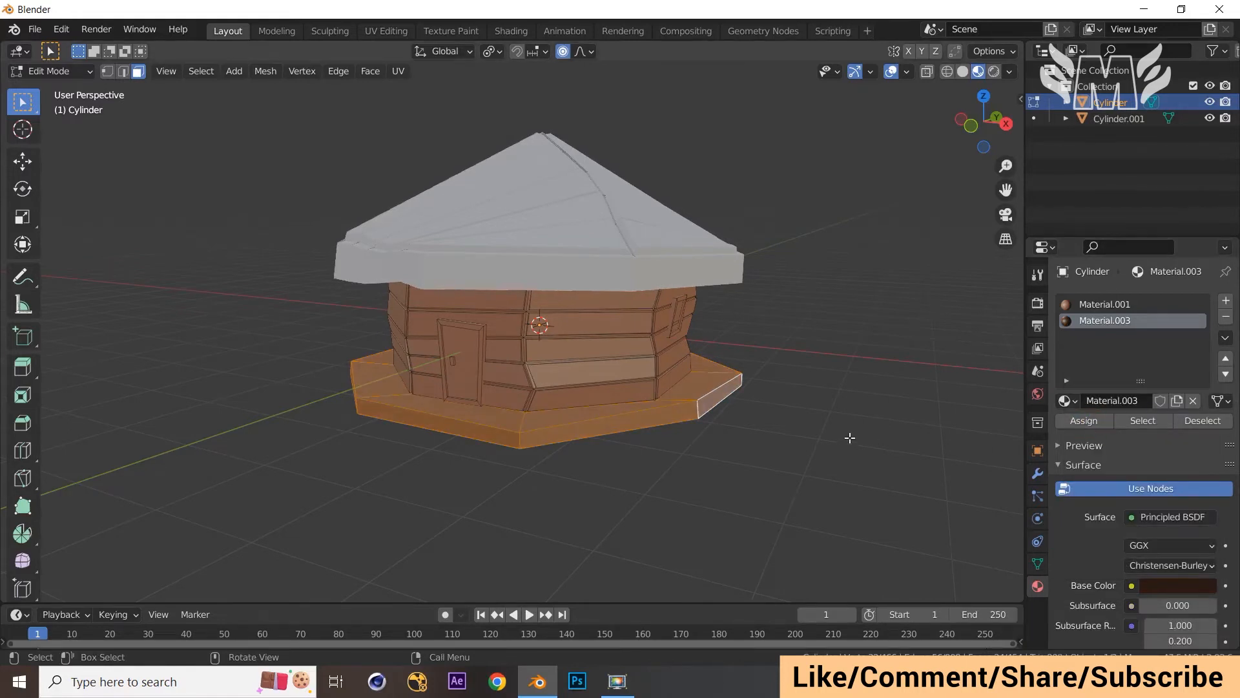
key("Tab")
middle_click_drag(850, 437, 792, 444)
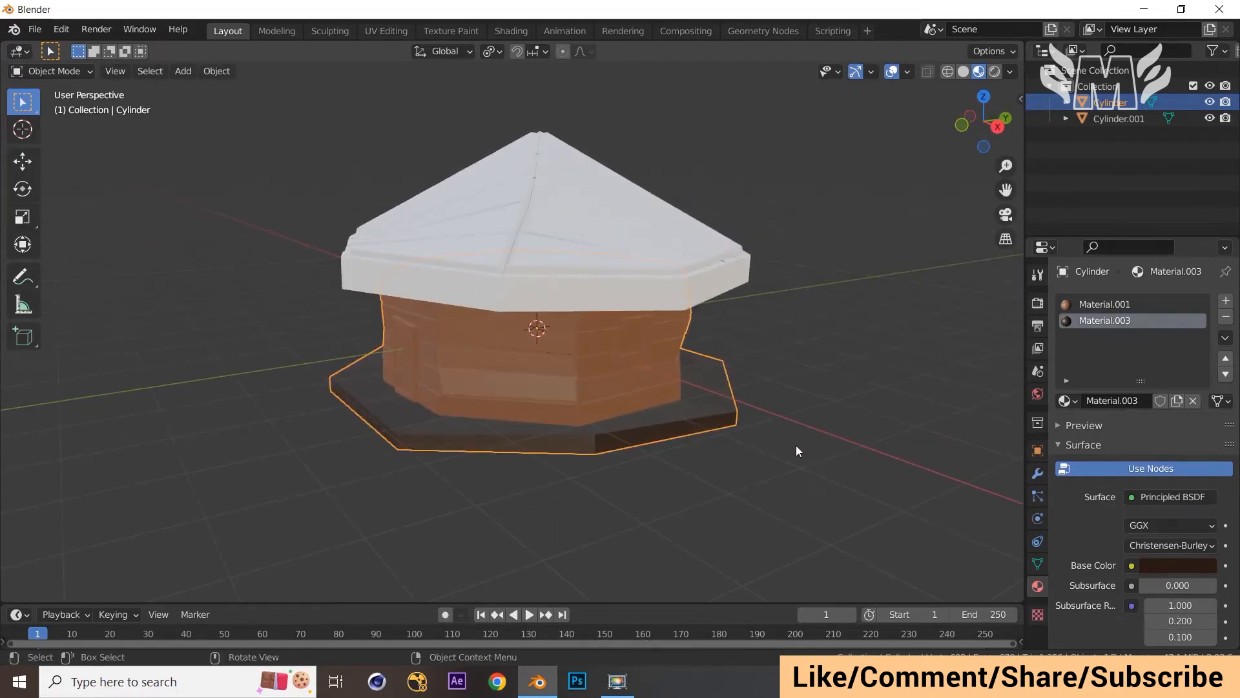
Step: Try Material.003 on the roof, replace it with the brown Material.001, and deselect the roof
left_click(622, 279)
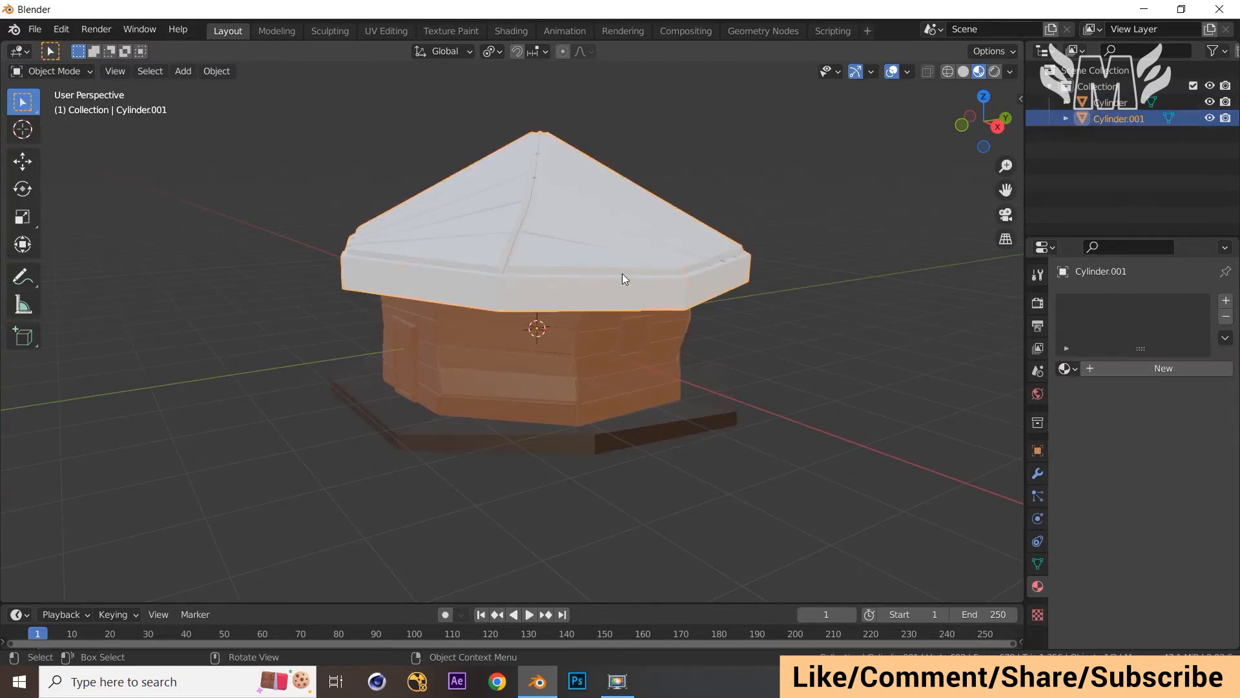
left_click(1066, 368)
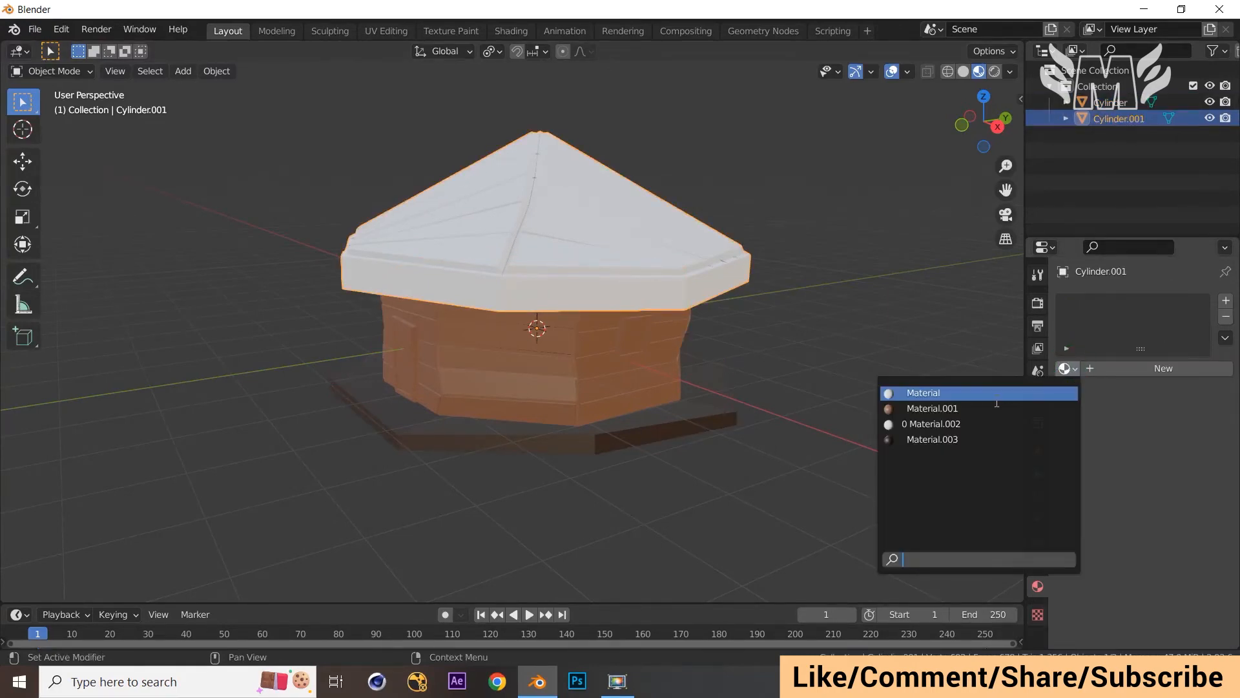
left_click(998, 439)
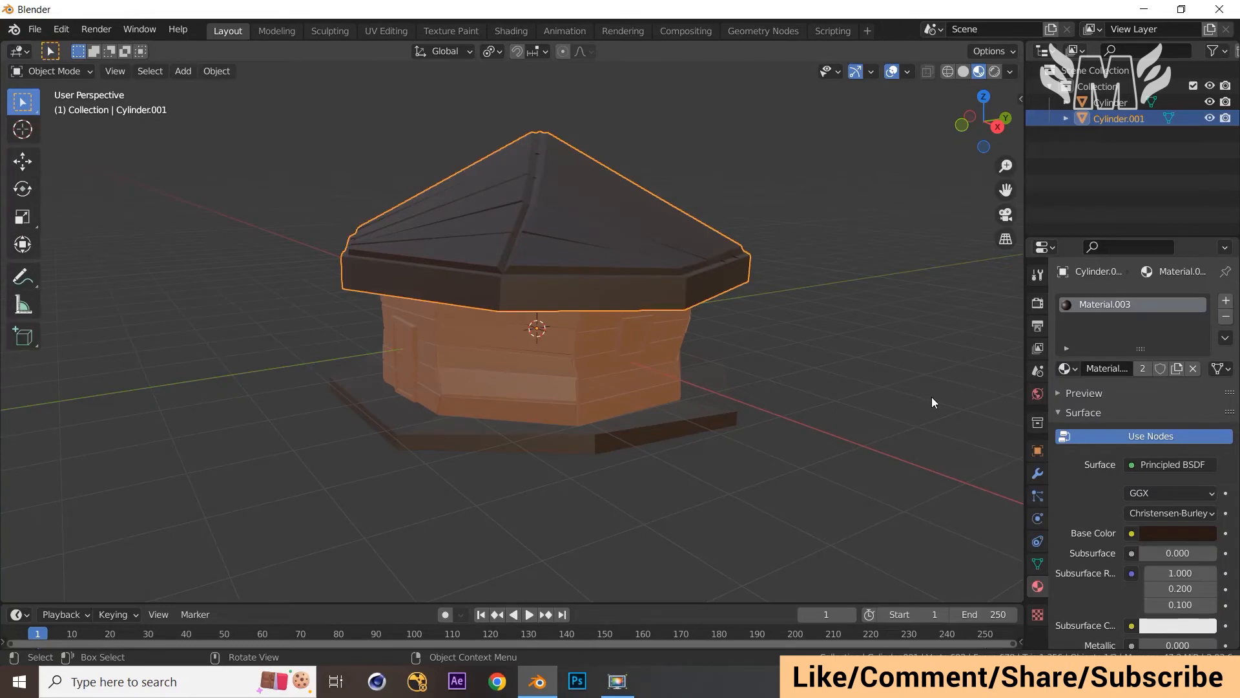
left_click(1066, 369)
left_click(999, 407)
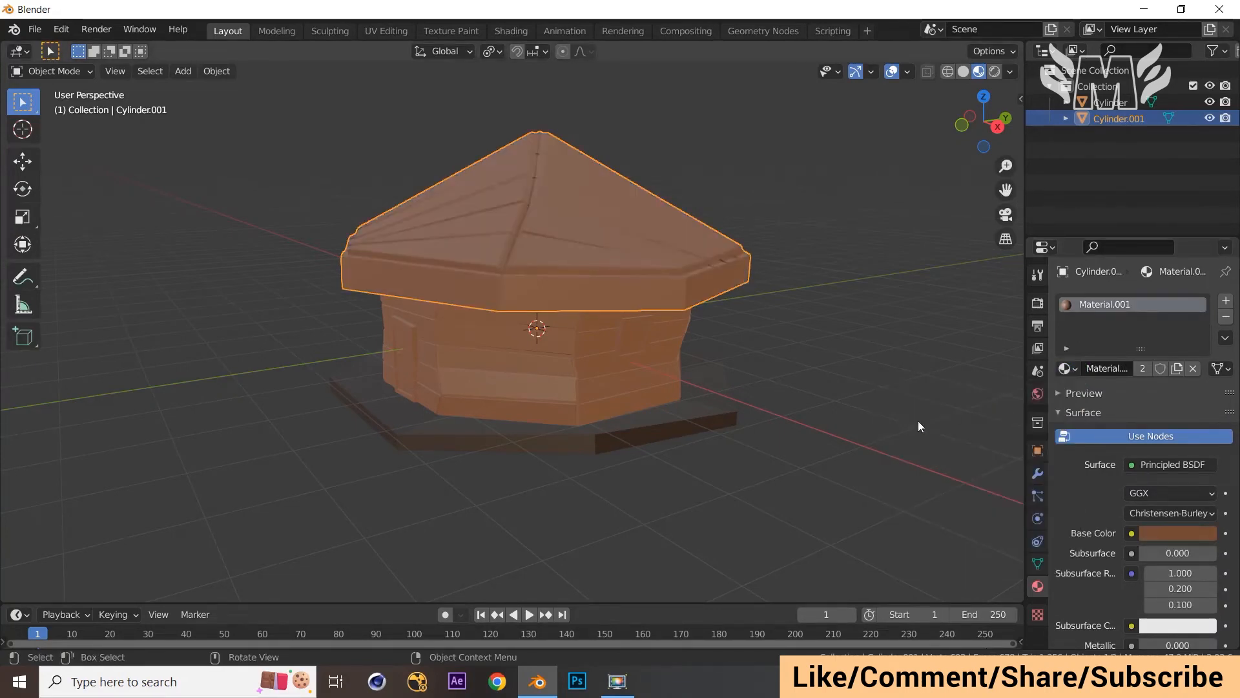
left_click(917, 421)
middle_click_drag(916, 421, 947, 435)
scroll(852, 436, "up", 2)
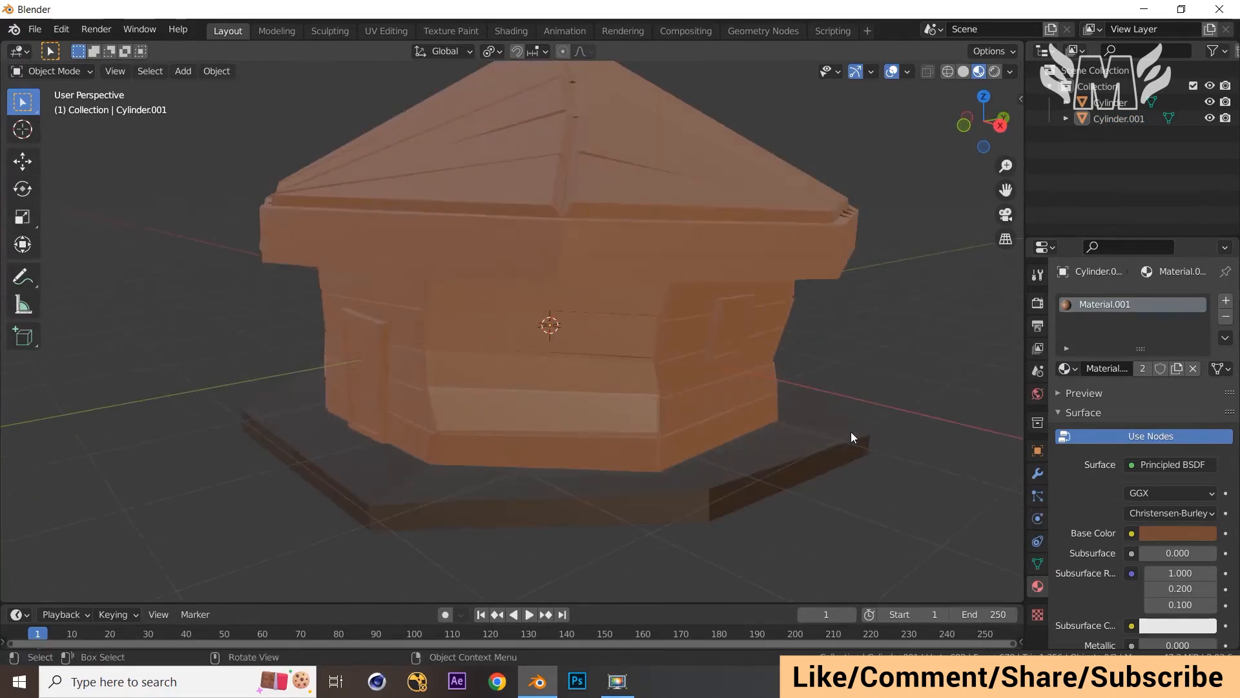
key("Tab")
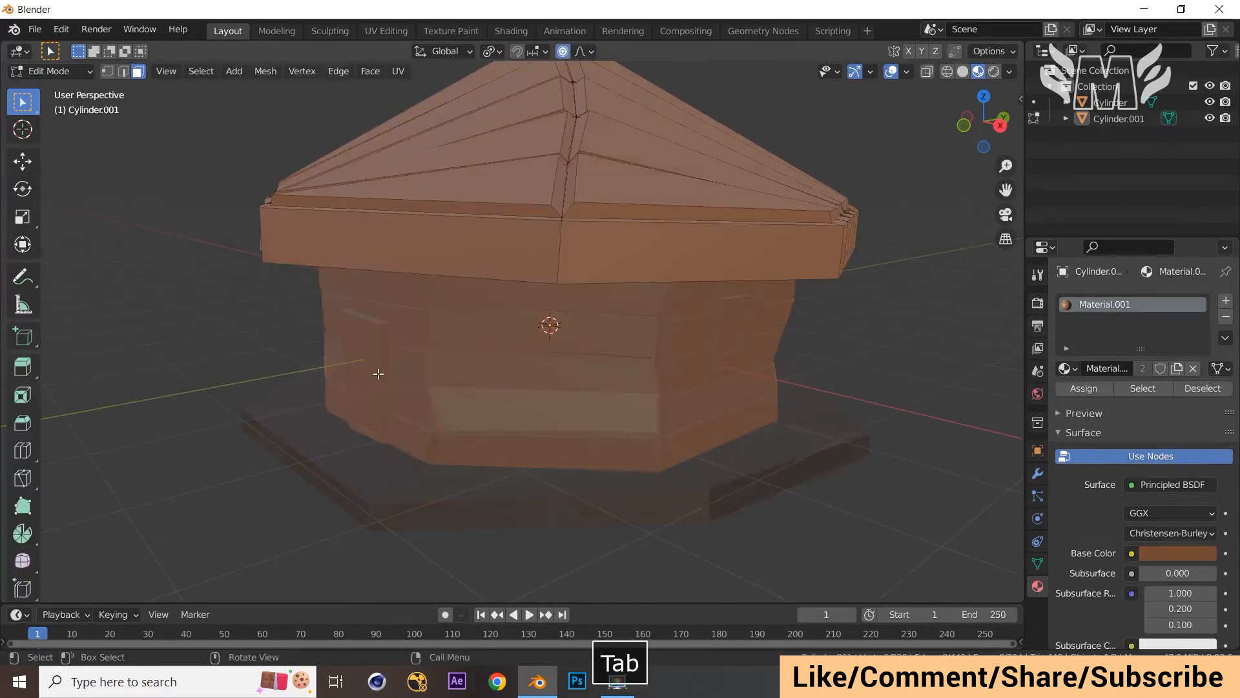
left_click(378, 373)
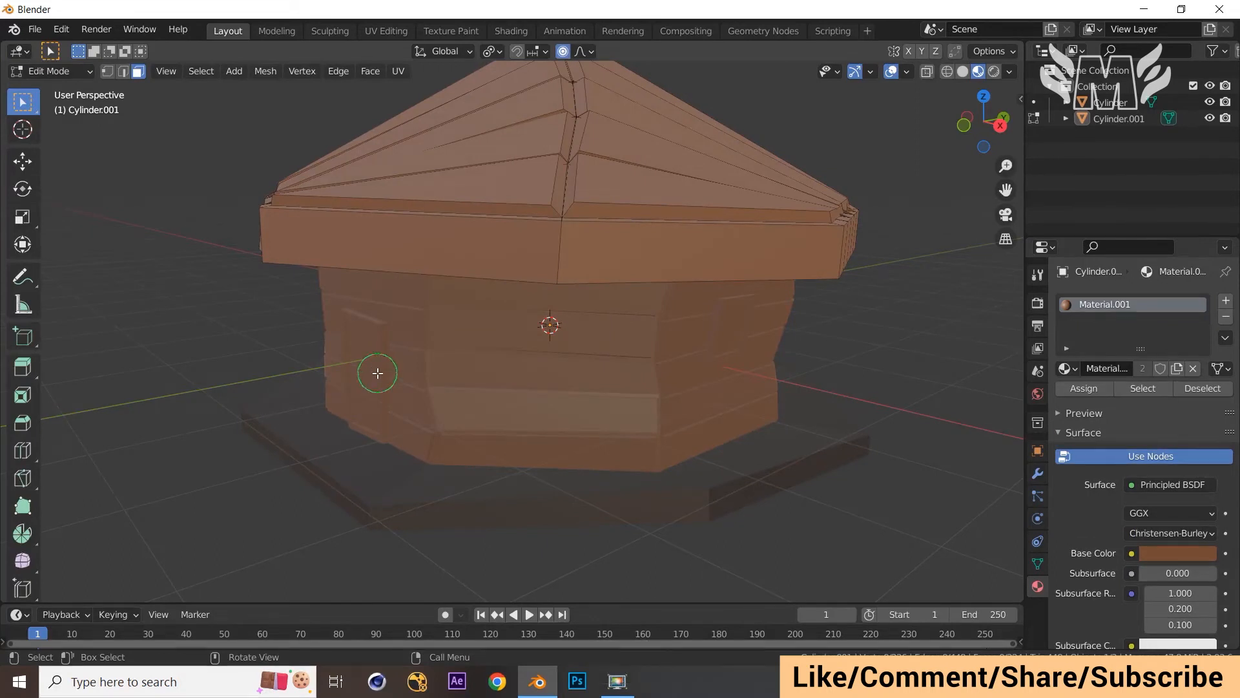
key("l")
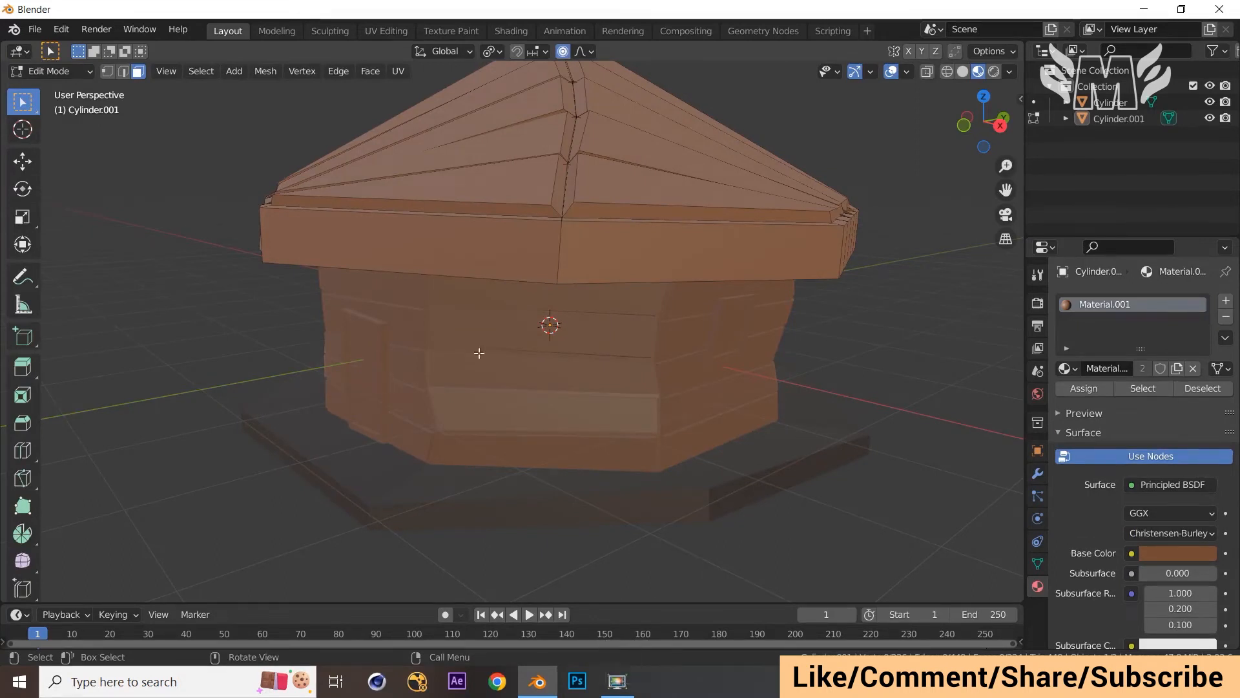
key("Tab")
Step: Enter Edit Mode on the hut body, clear the platform face selection, and select only the door's linked faces
left_click(702, 336)
key("Tab")
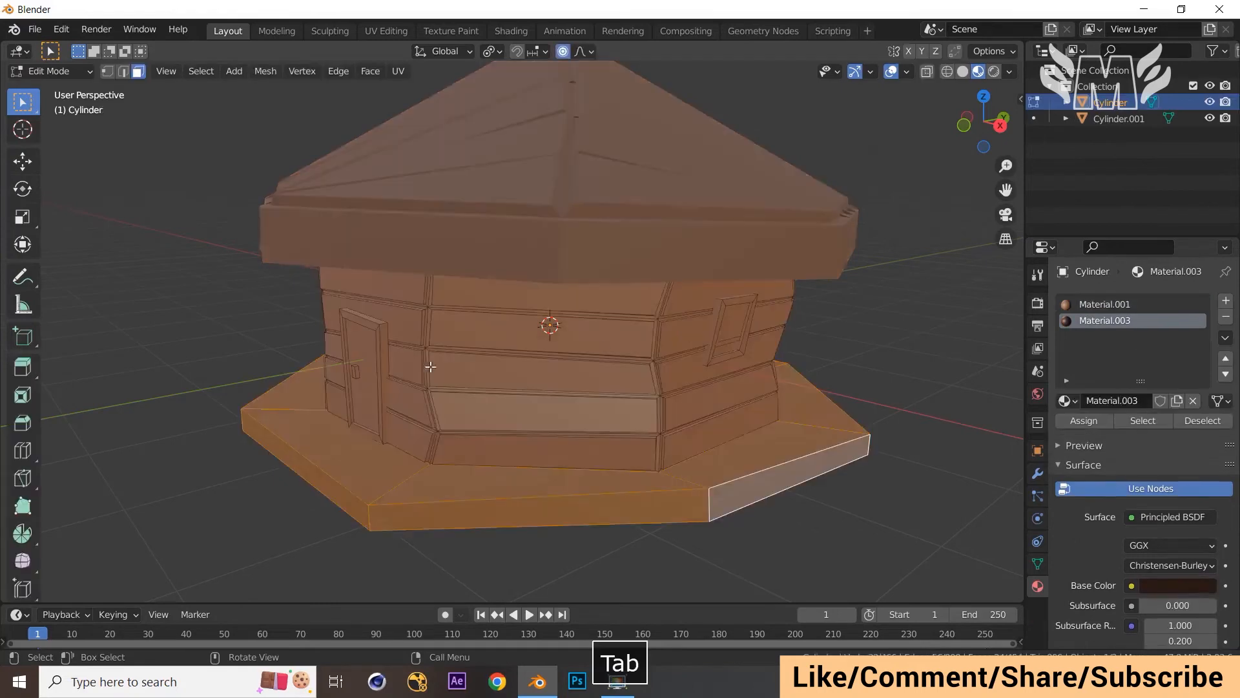
key("l")
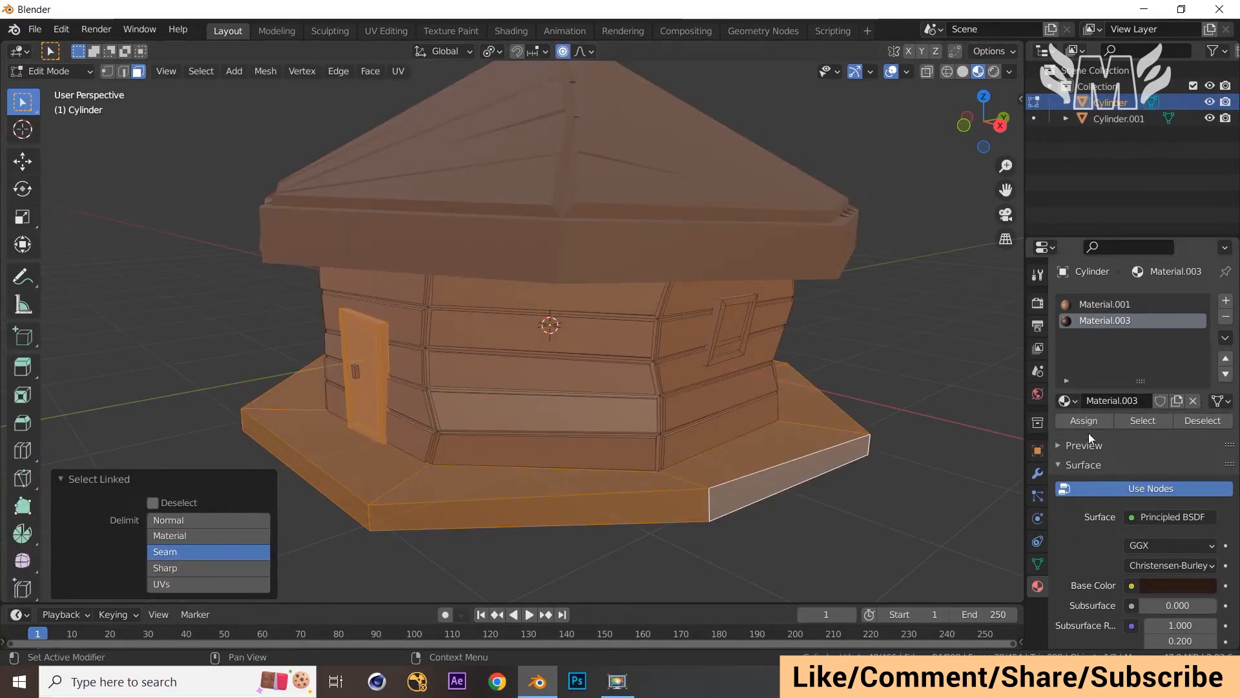
right_click(956, 339)
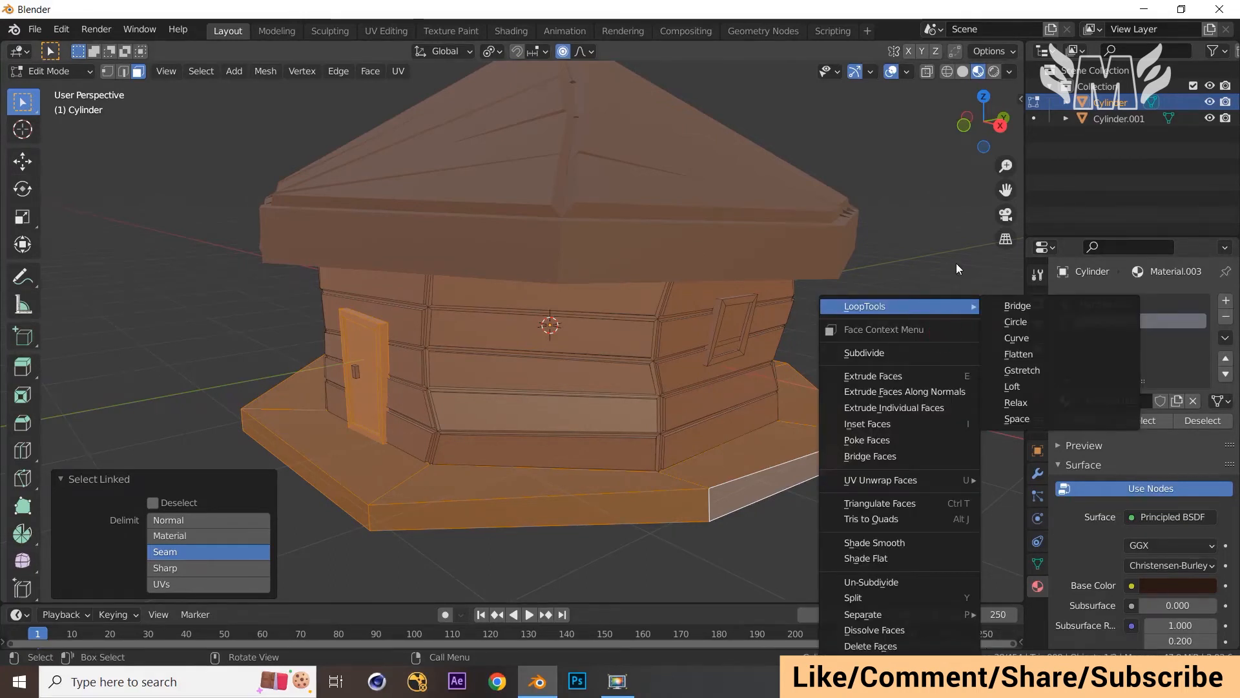
key("alt+a")
key("alt+a")
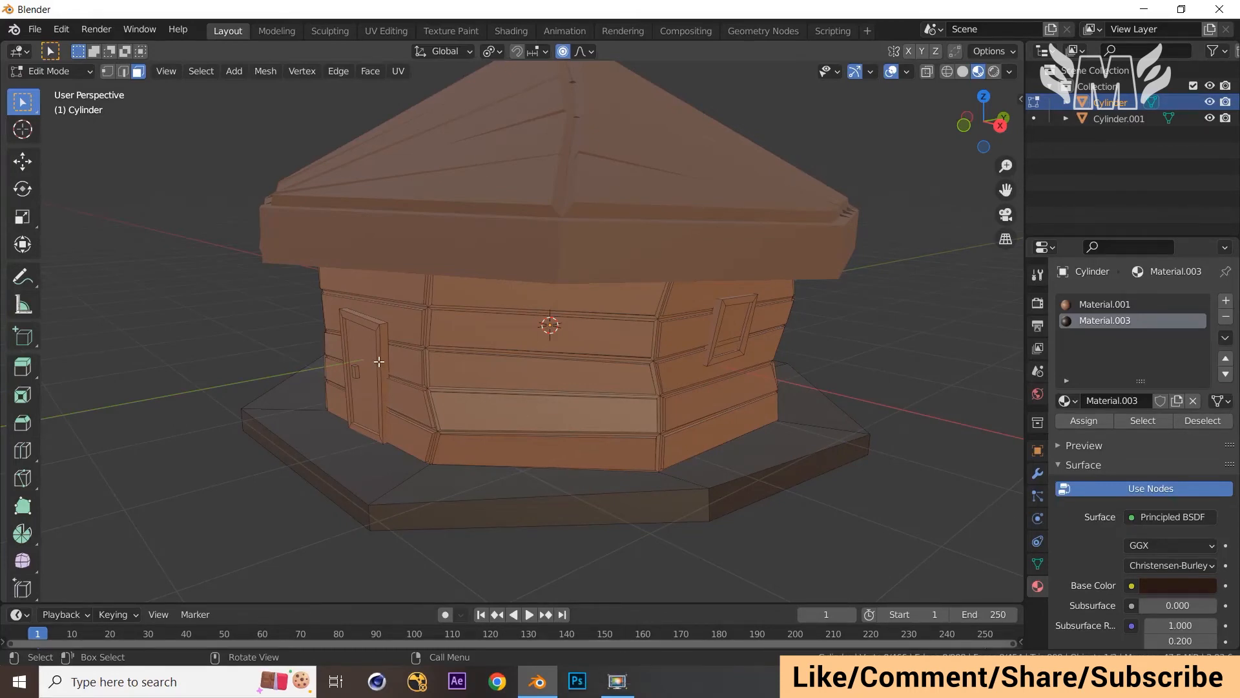
key("l")
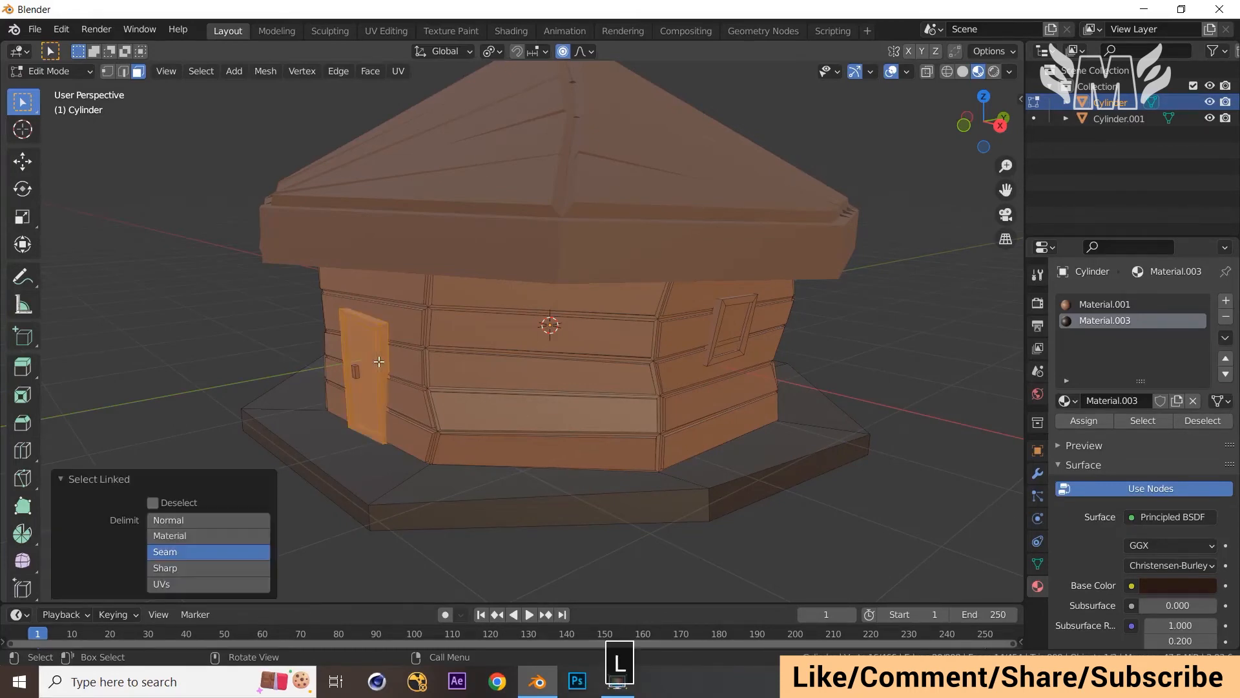
Step: Add a third material slot with a new material, set its base color value to about 0.087, and assign it to the door
left_click(1225, 301)
left_click(1152, 402)
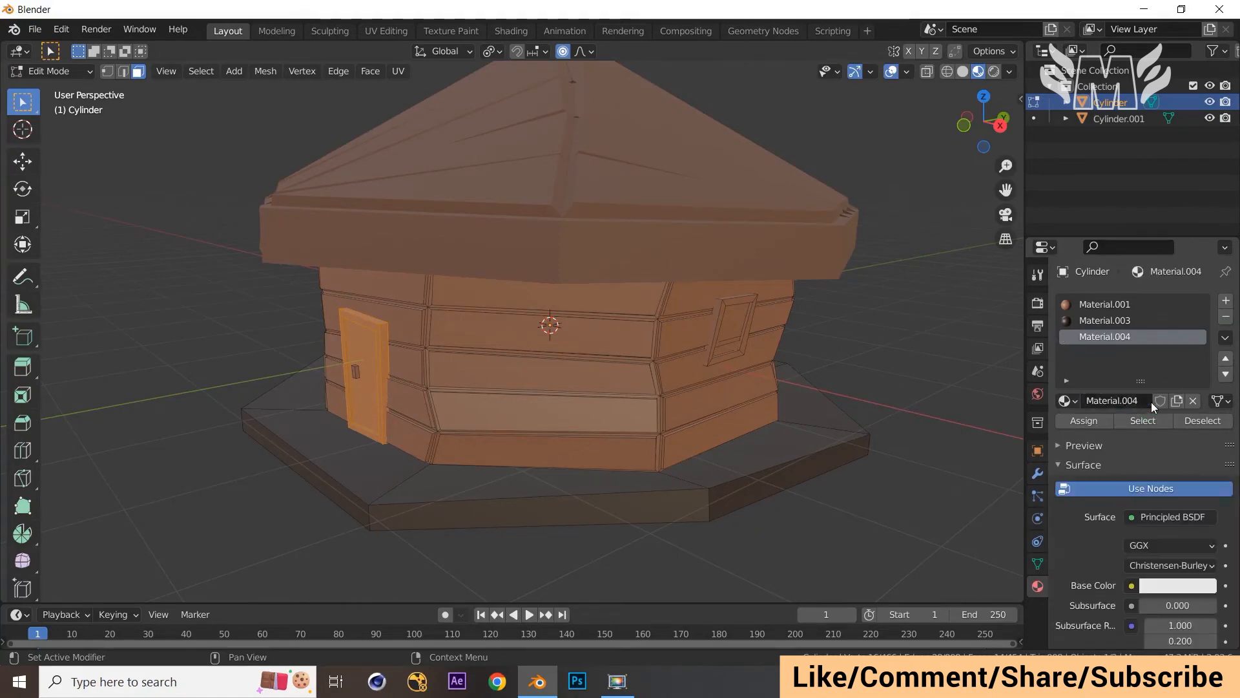
left_click(1205, 586)
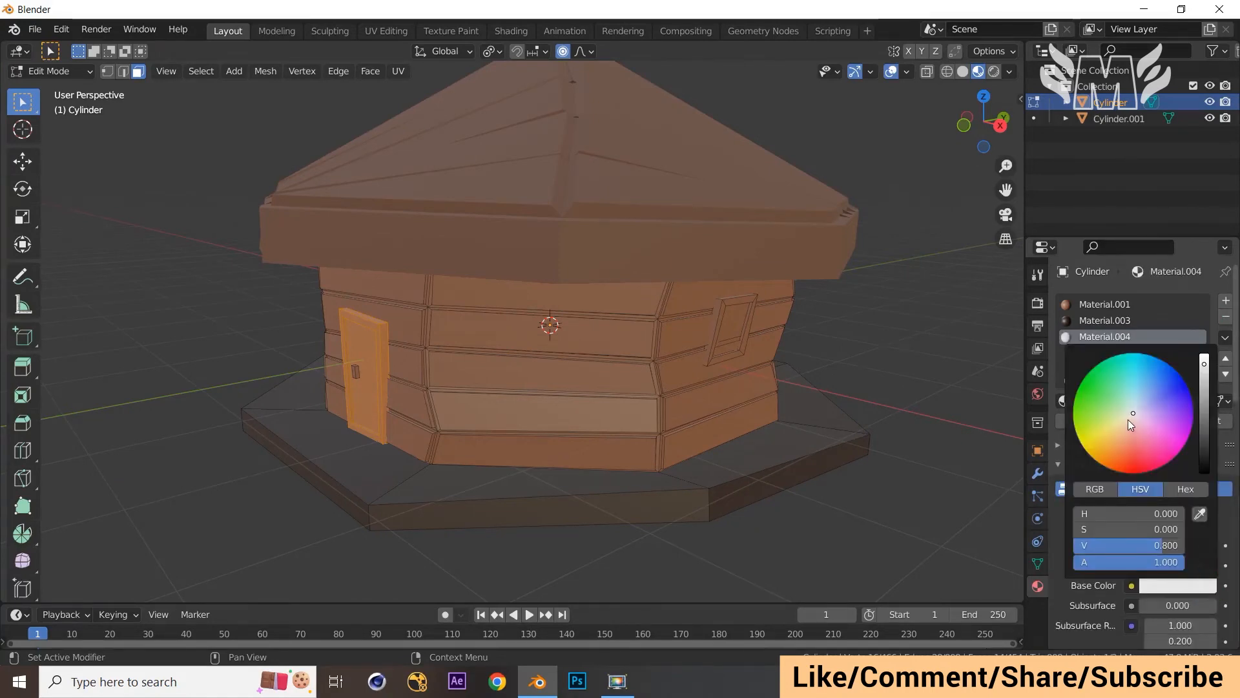
left_click_drag(1205, 407, 1204, 433)
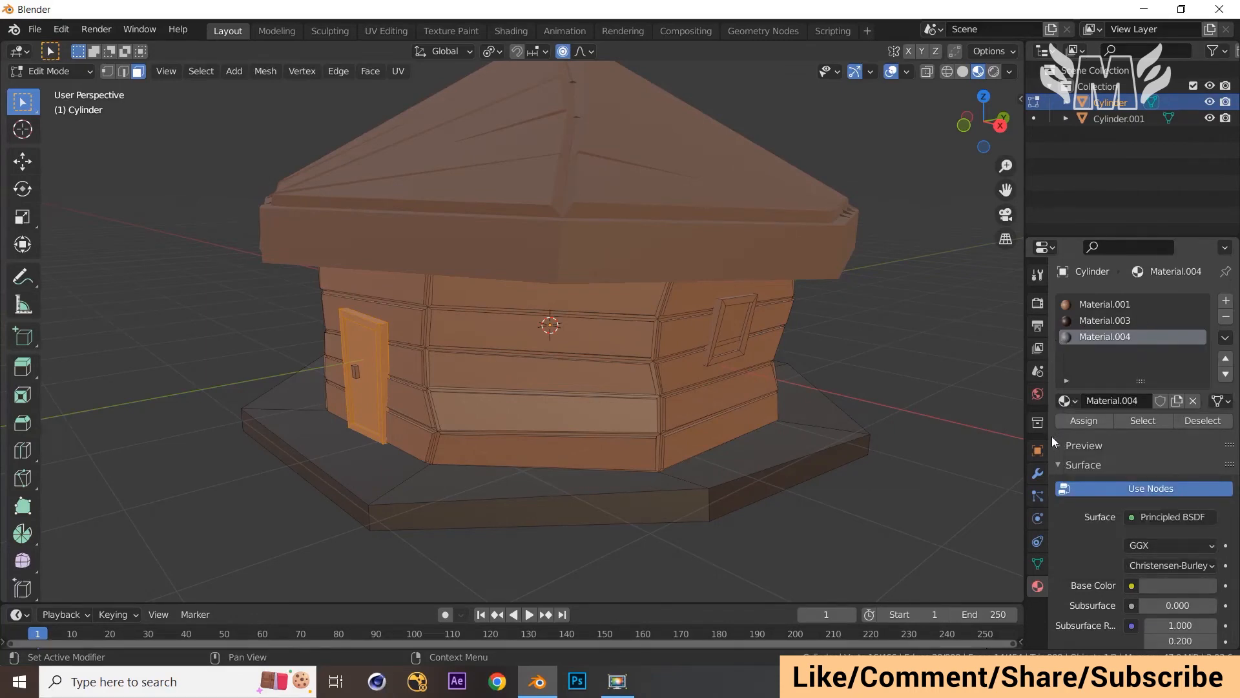
left_click(1083, 420)
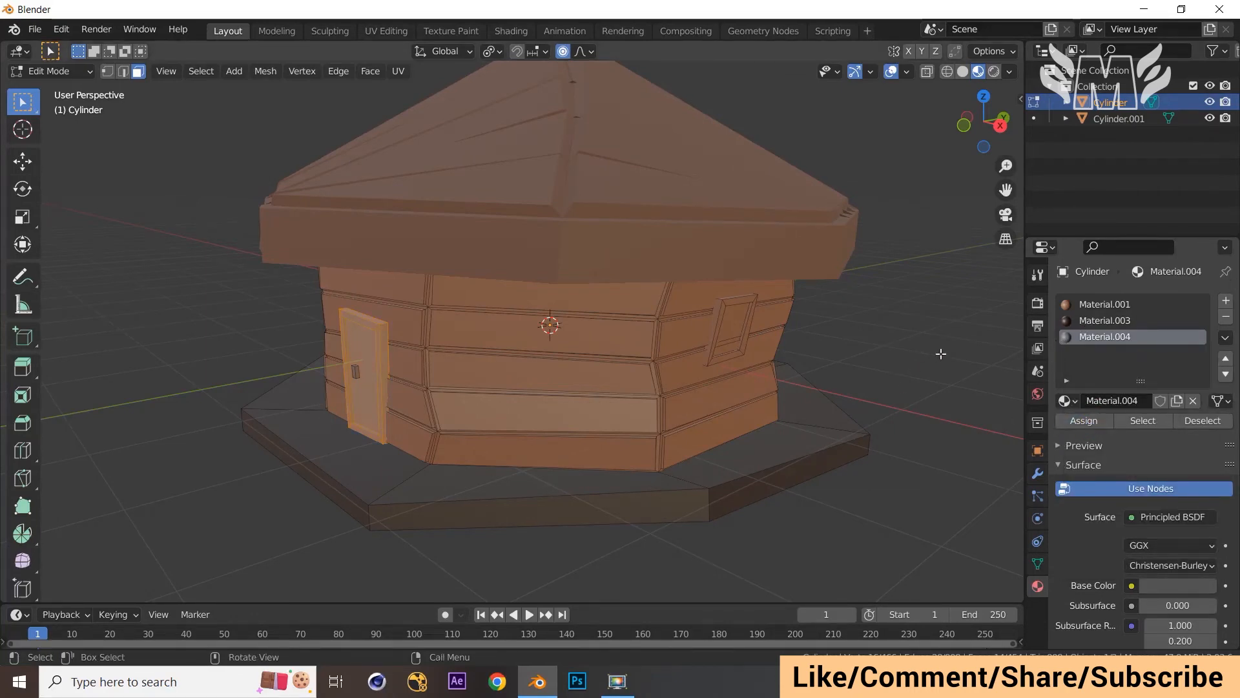
Step: Return to Object Mode, darken the door material's base color value to about 0.022, and deselect the hut body
key("Tab")
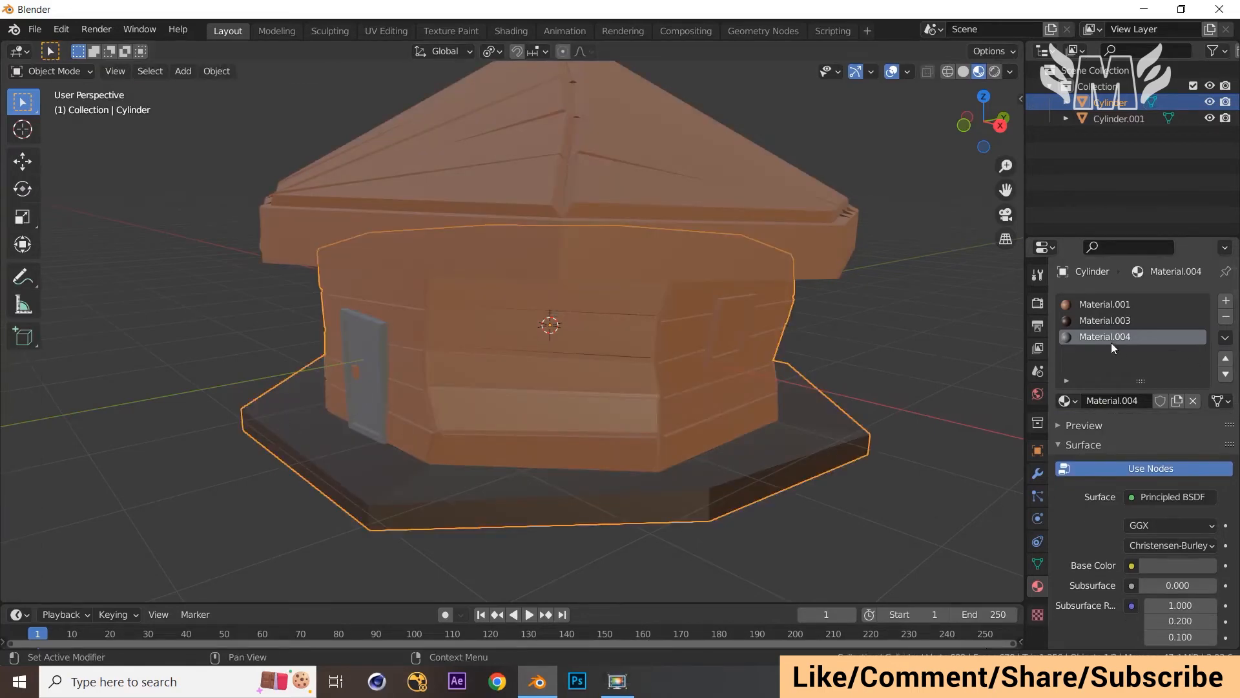
left_click(1169, 565)
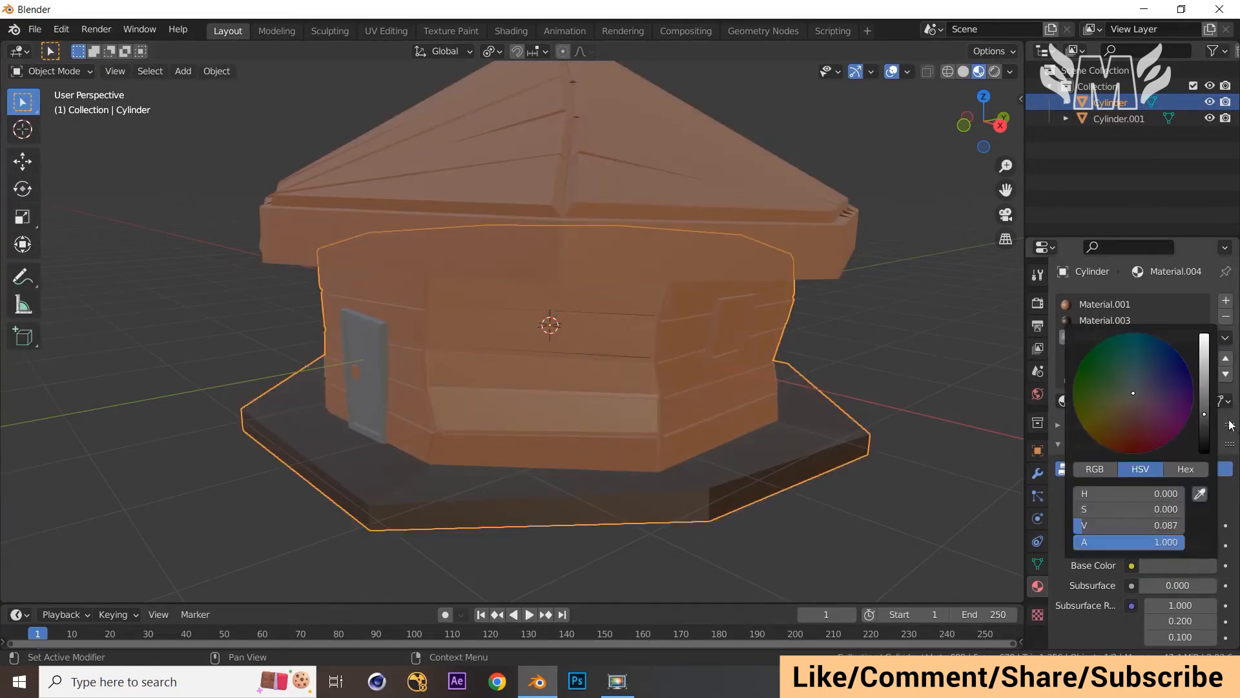
left_click_drag(1207, 418, 1206, 434)
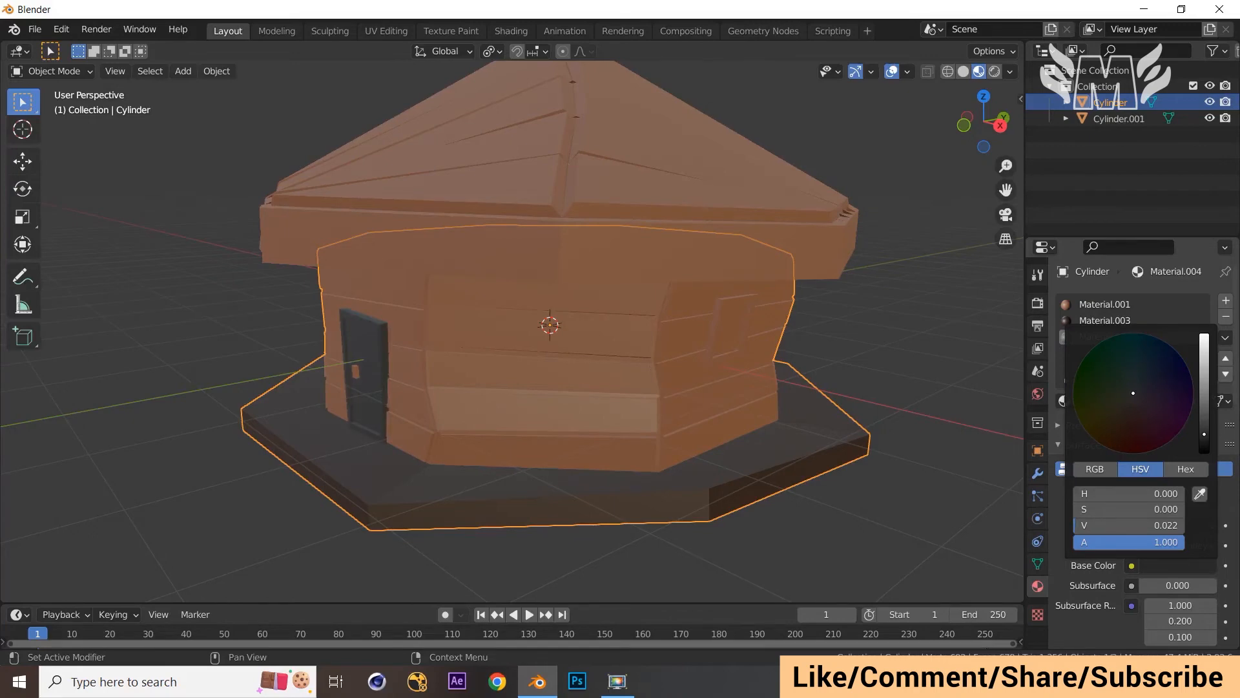
left_click(967, 318)
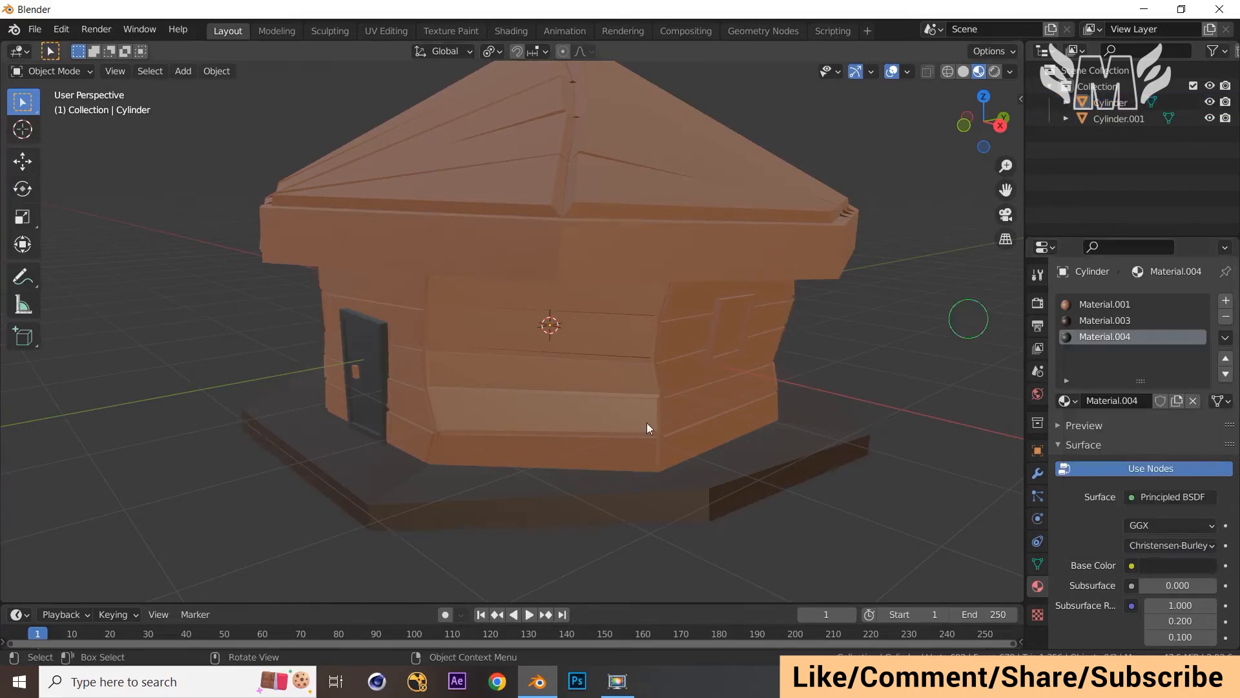
Step: Enter Edit Mode on the hut body, clear the door selection, and select only the door handle's linked faces
left_click(356, 375)
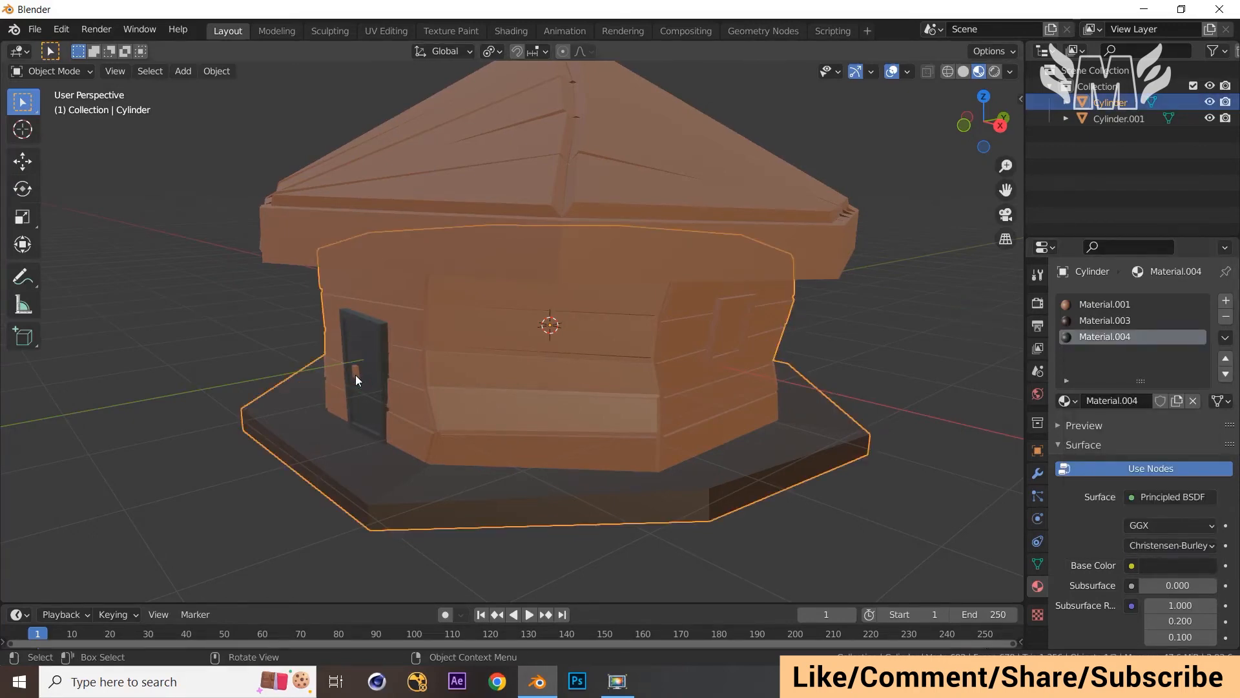
key("Tab")
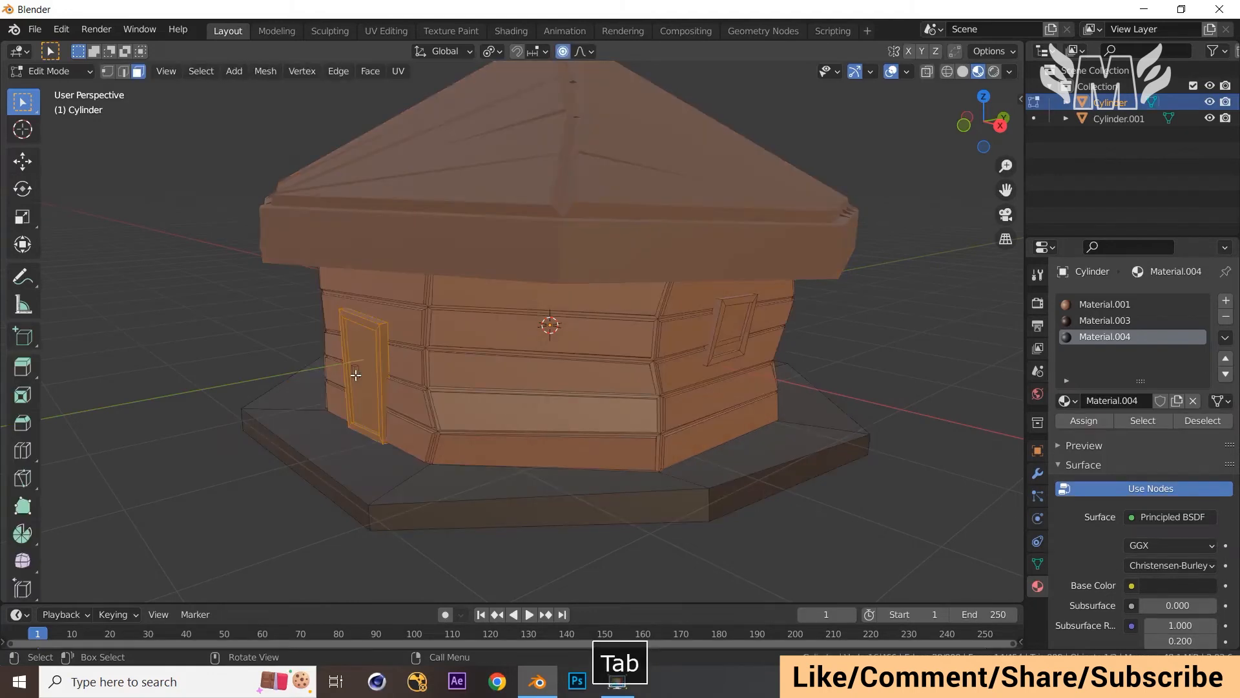
key("alt+a")
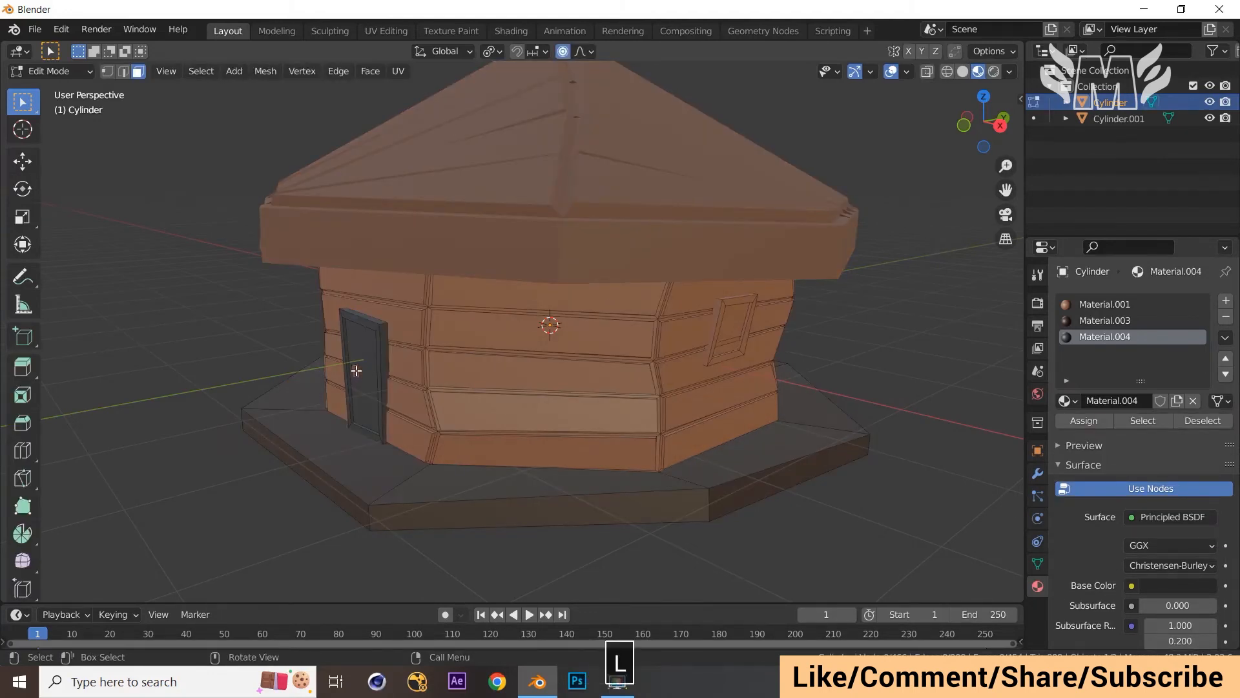
key("l")
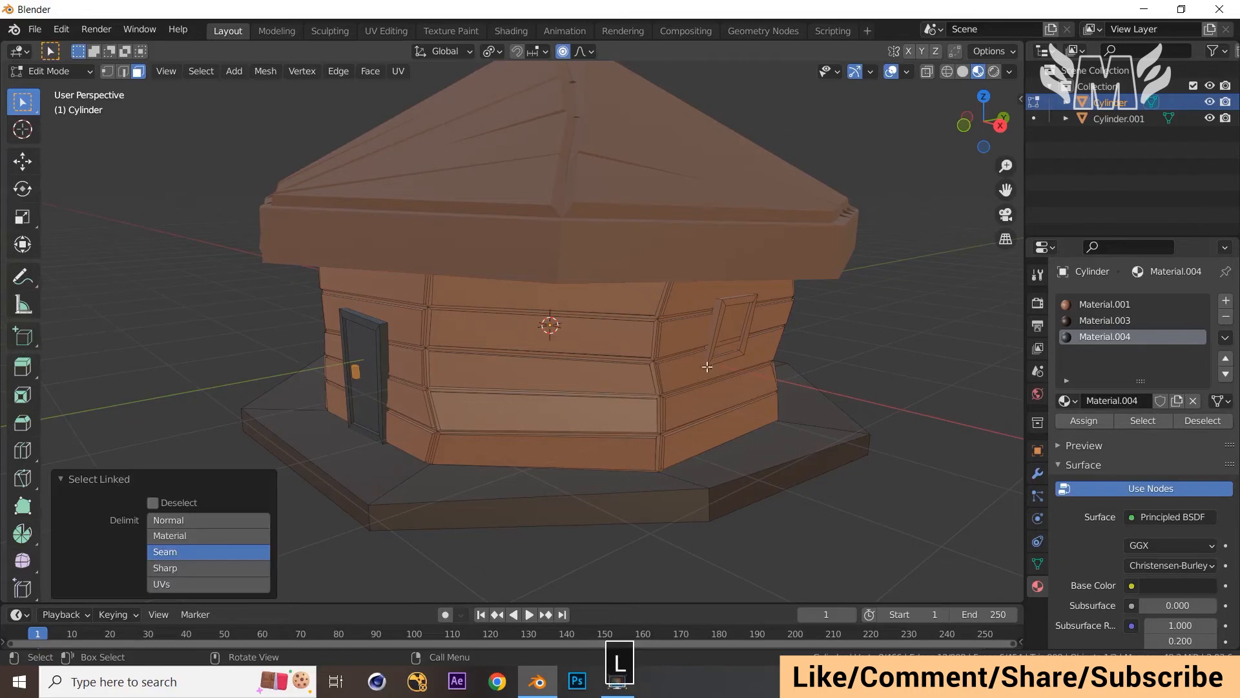
Step: Add a fourth material slot with a new material, try a base color value of about 0.207, and assign the material to the door handle
left_click(1226, 301)
left_click(1145, 400)
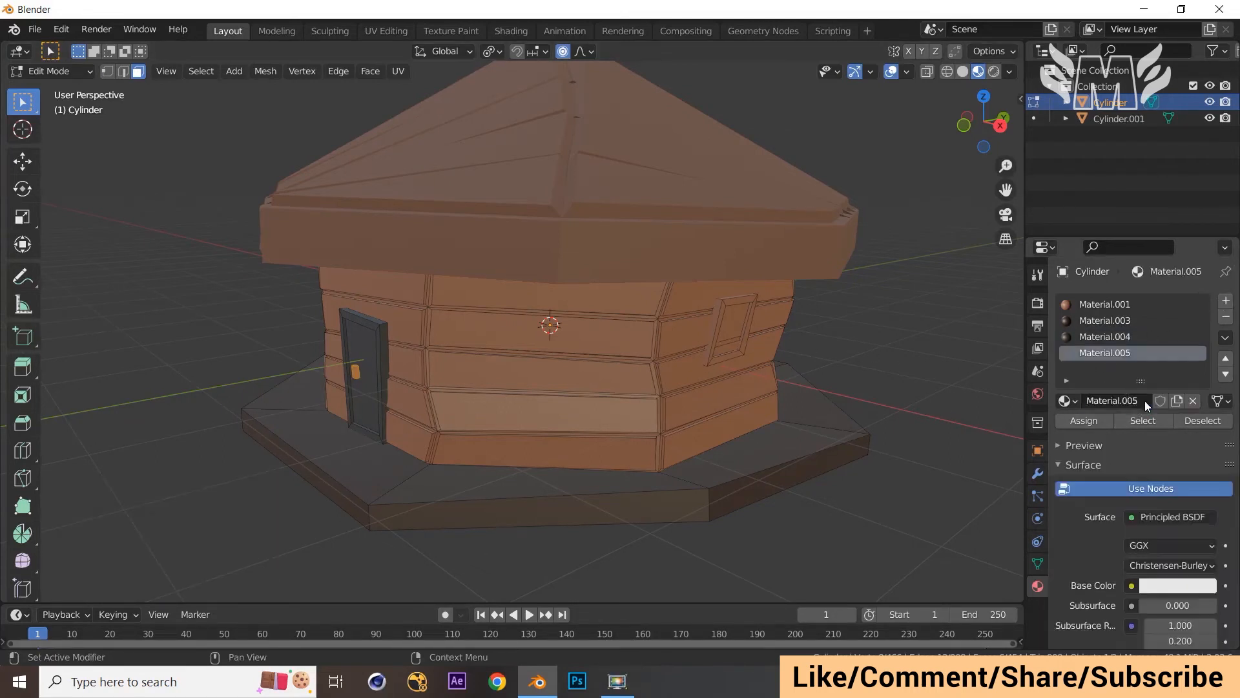
left_click(1194, 589)
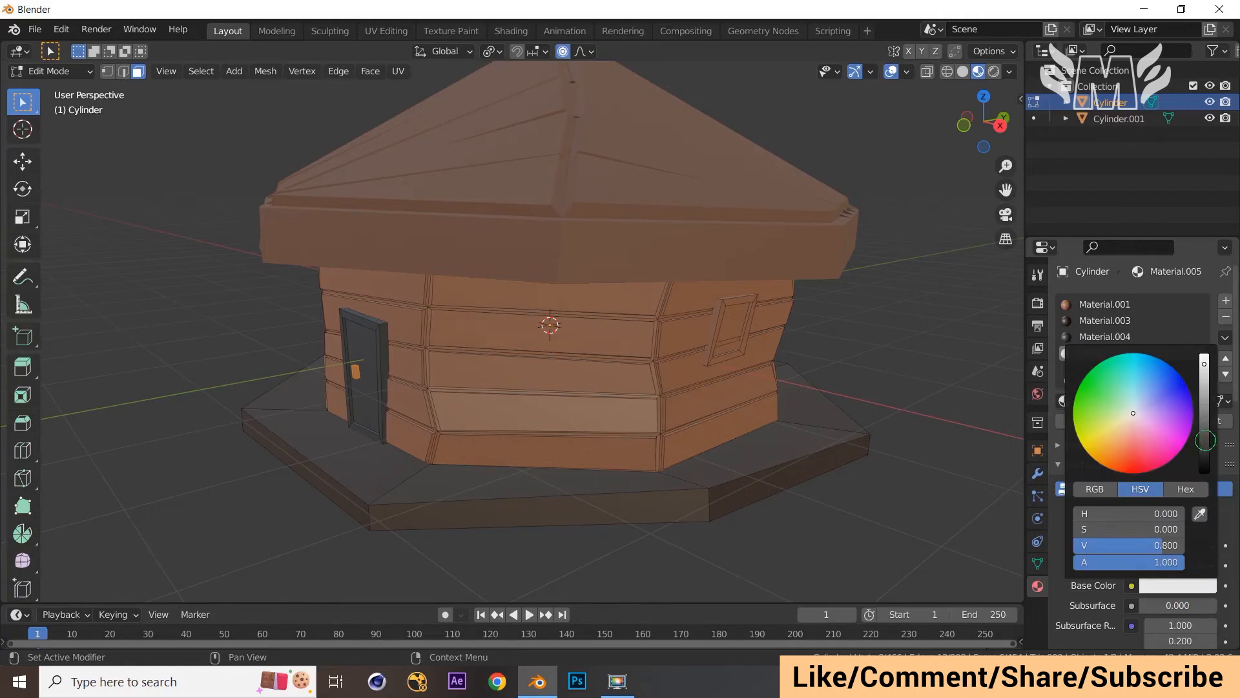
left_click_drag(1205, 441, 1205, 414)
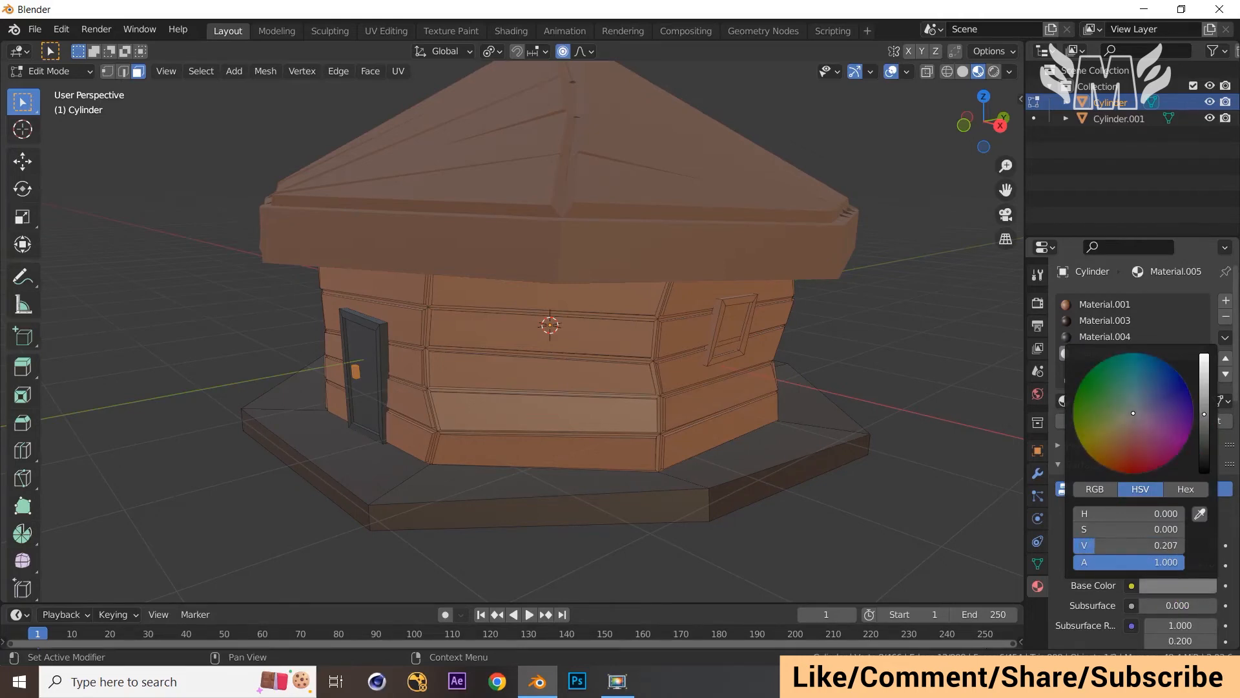
key("Return")
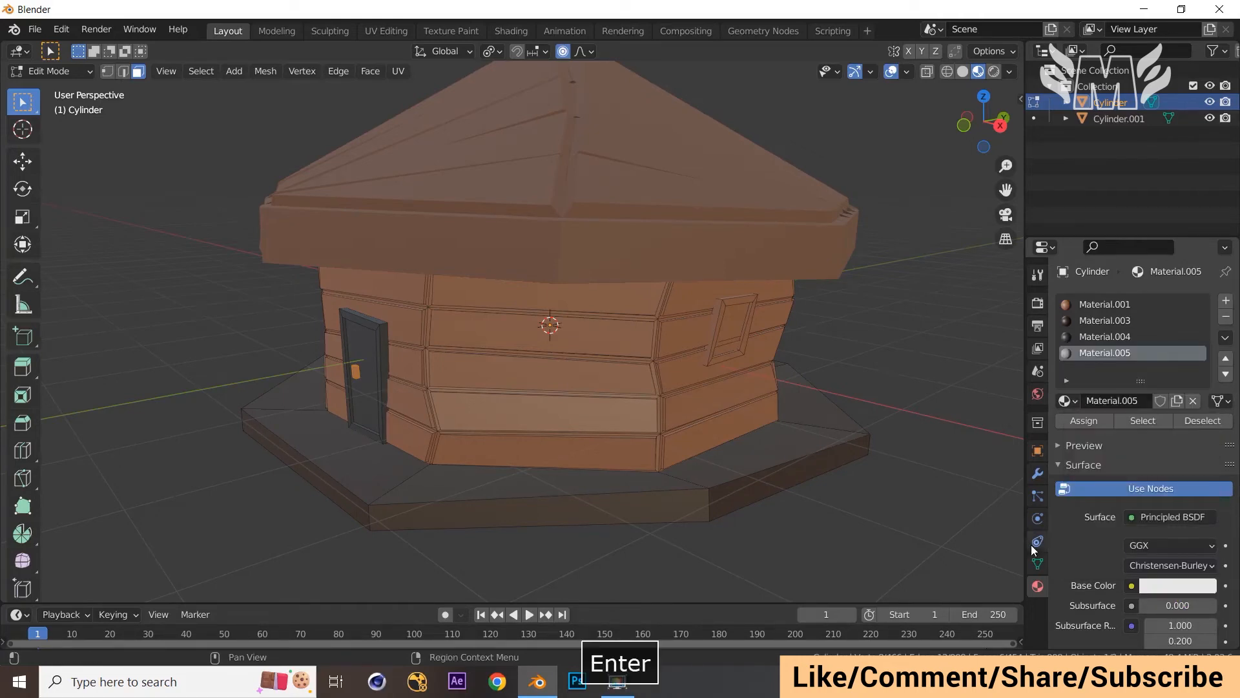
left_click(1090, 425)
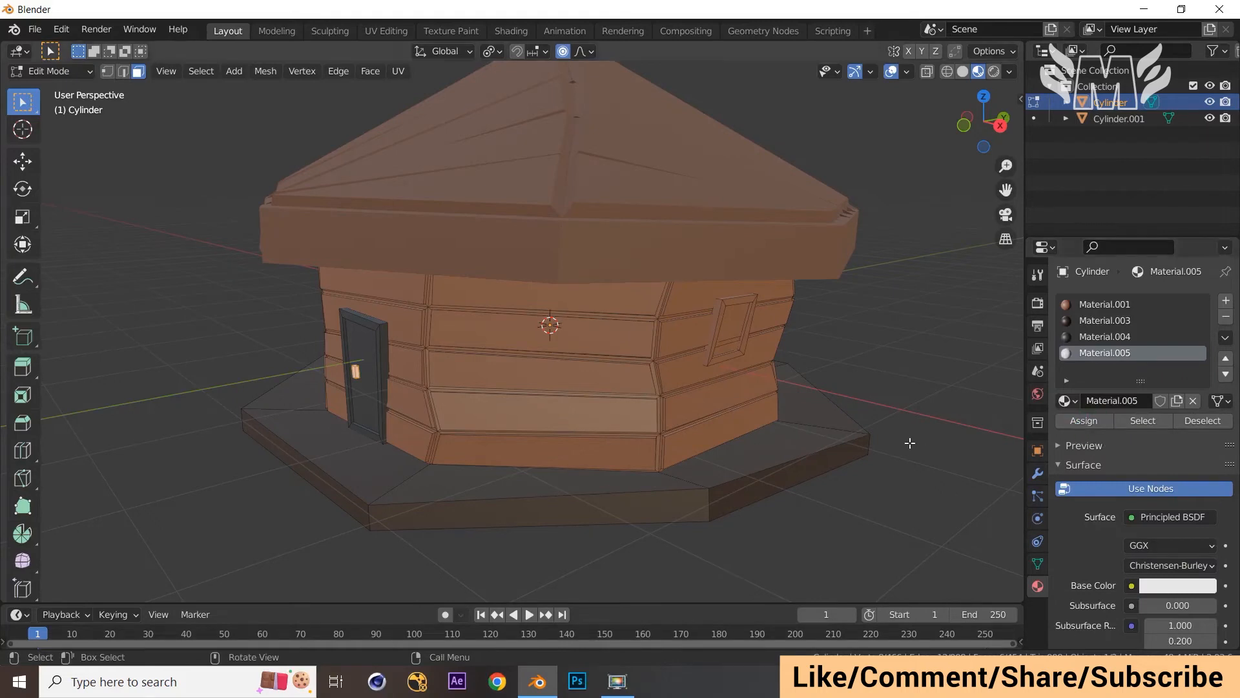
Step: Return to Object Mode, deselect the hut body, and set the handle material's base color value to about 0.153
key("Tab")
scroll(873, 514, "down", 2)
left_click(860, 486)
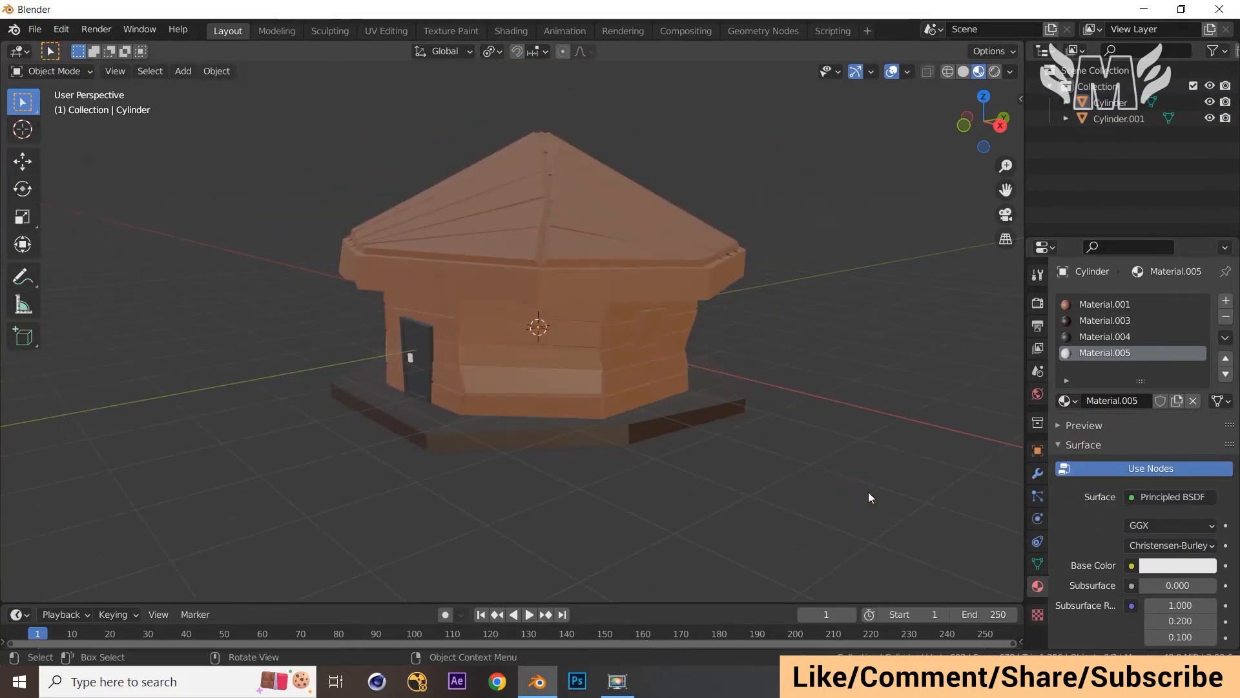
left_click(1176, 566)
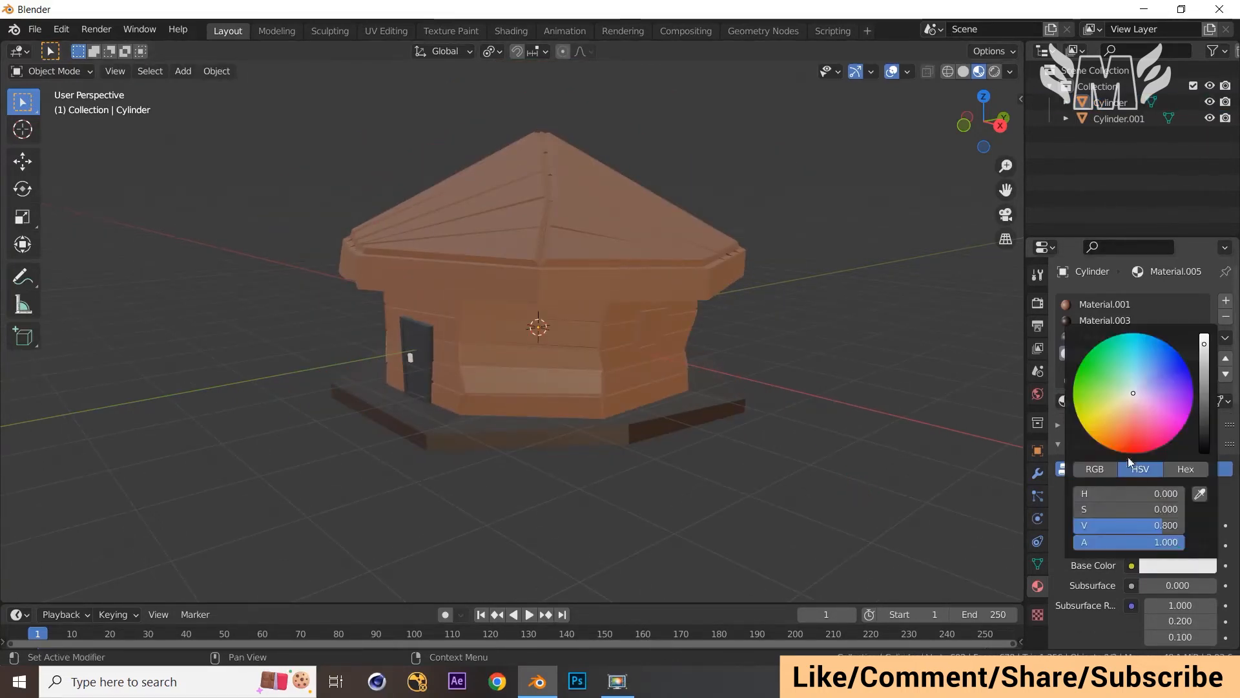
left_click_drag(1205, 373, 1204, 401)
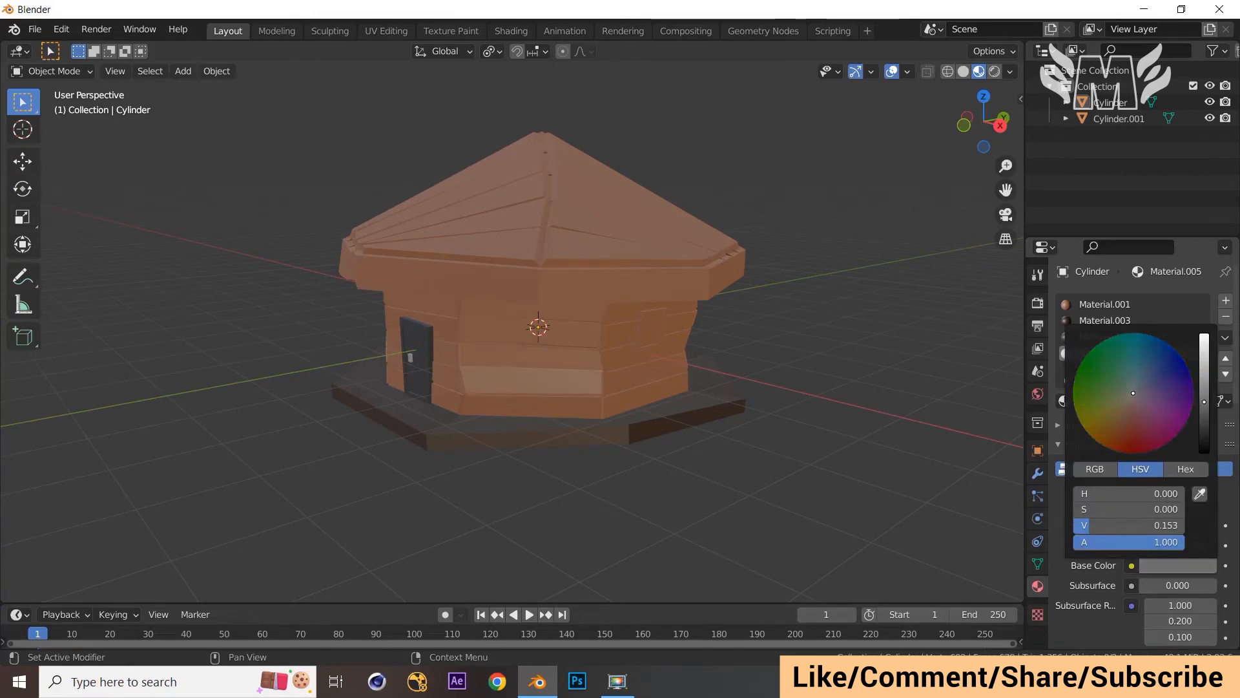
Step: Enter Edit Mode on the hut body, select the linked faces of all three windows, and assign the dark door material, Material.004, to them
middle_click_drag(907, 405, 892, 394)
scroll(898, 397, "up", 4)
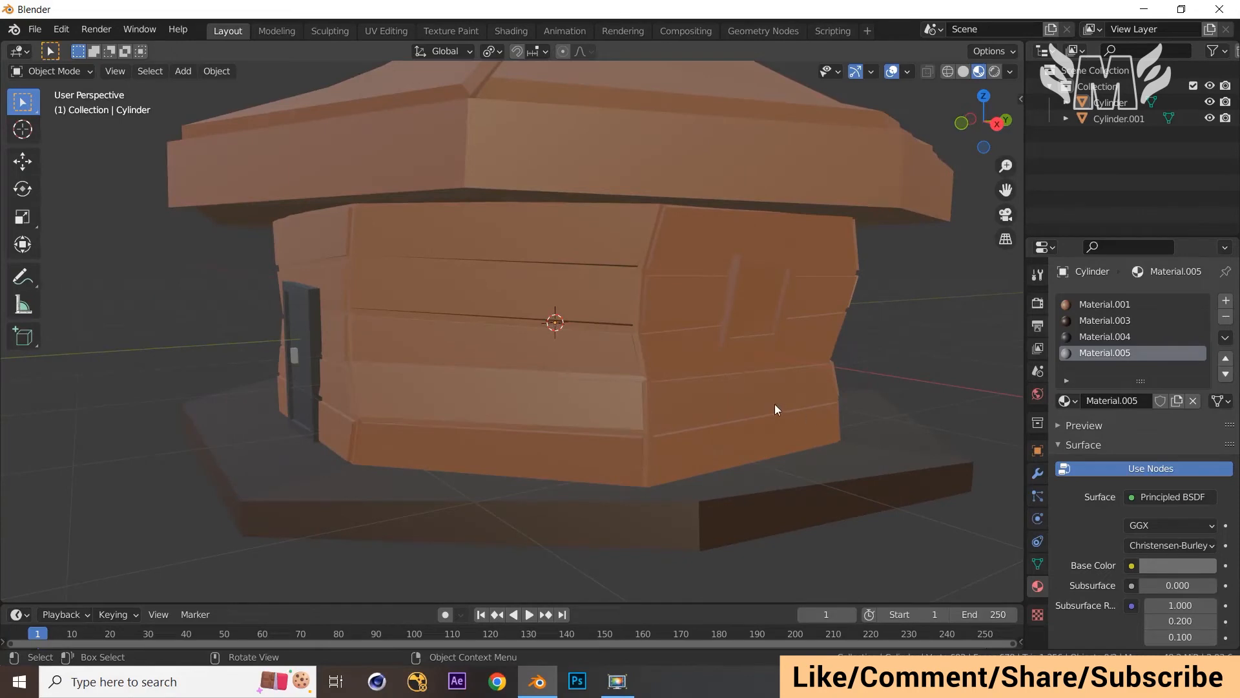
key("Tab")
key("l")
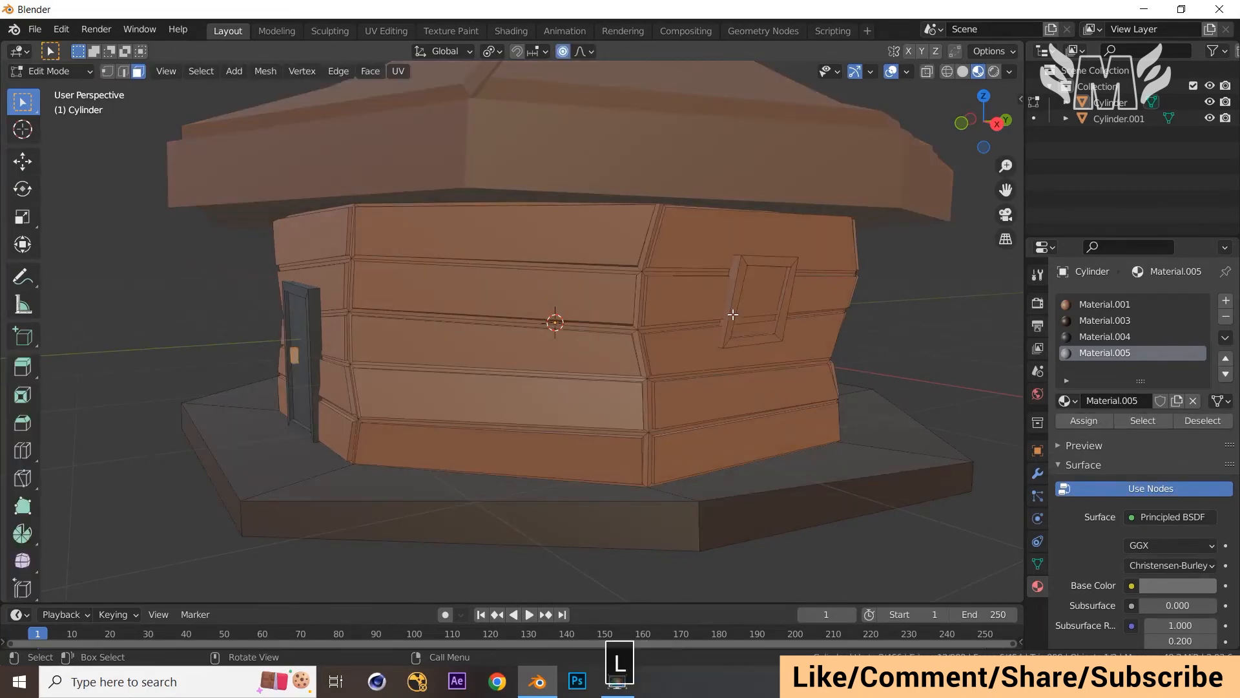
middle_click_drag(814, 338, 652, 342)
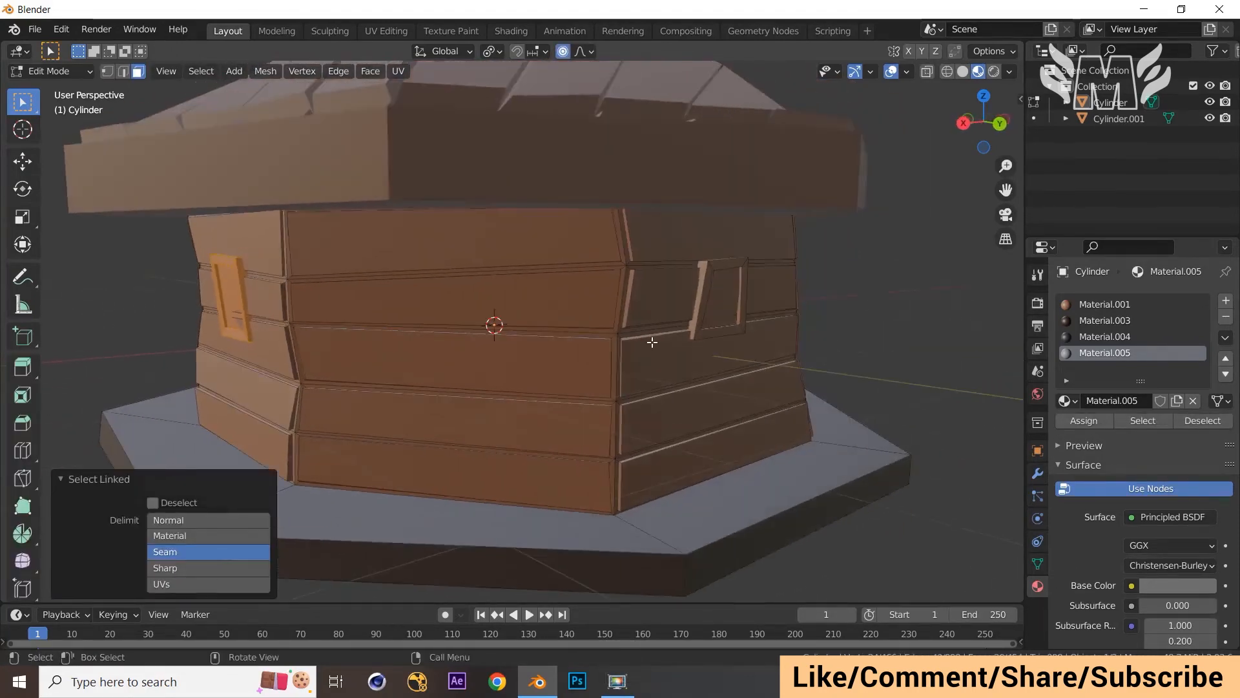
key("l")
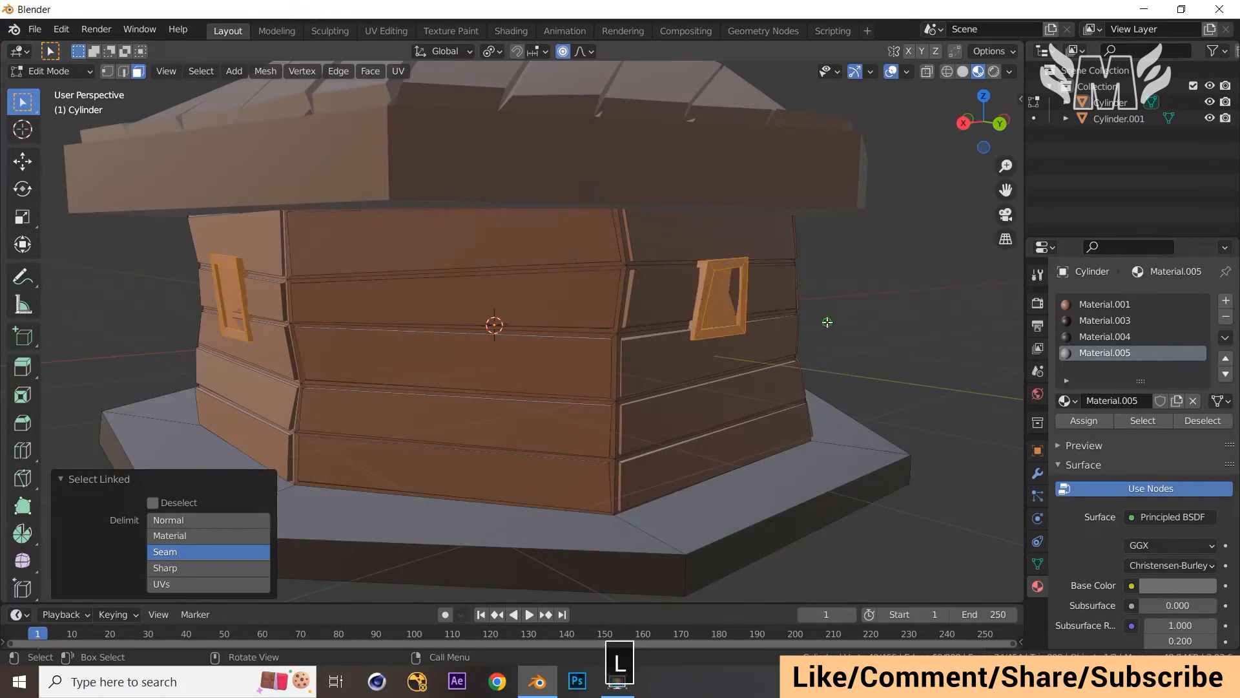
middle_click_drag(827, 321, 702, 315)
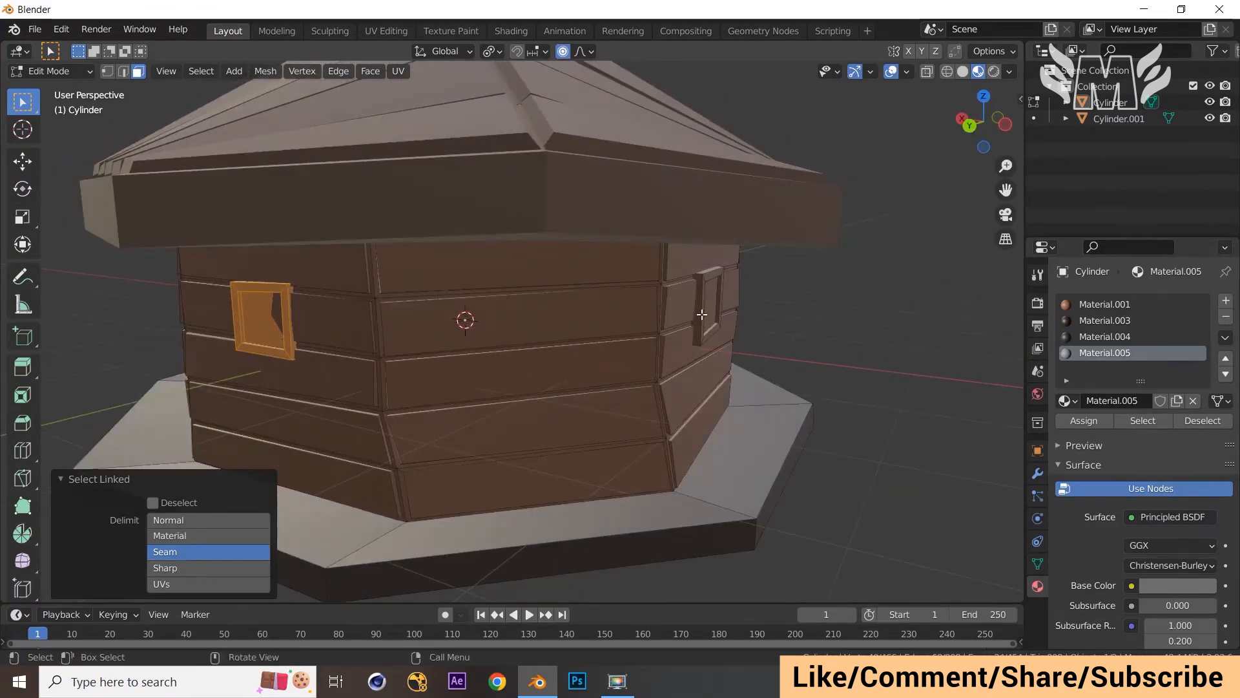
key("l")
middle_click_drag(702, 314, 914, 315)
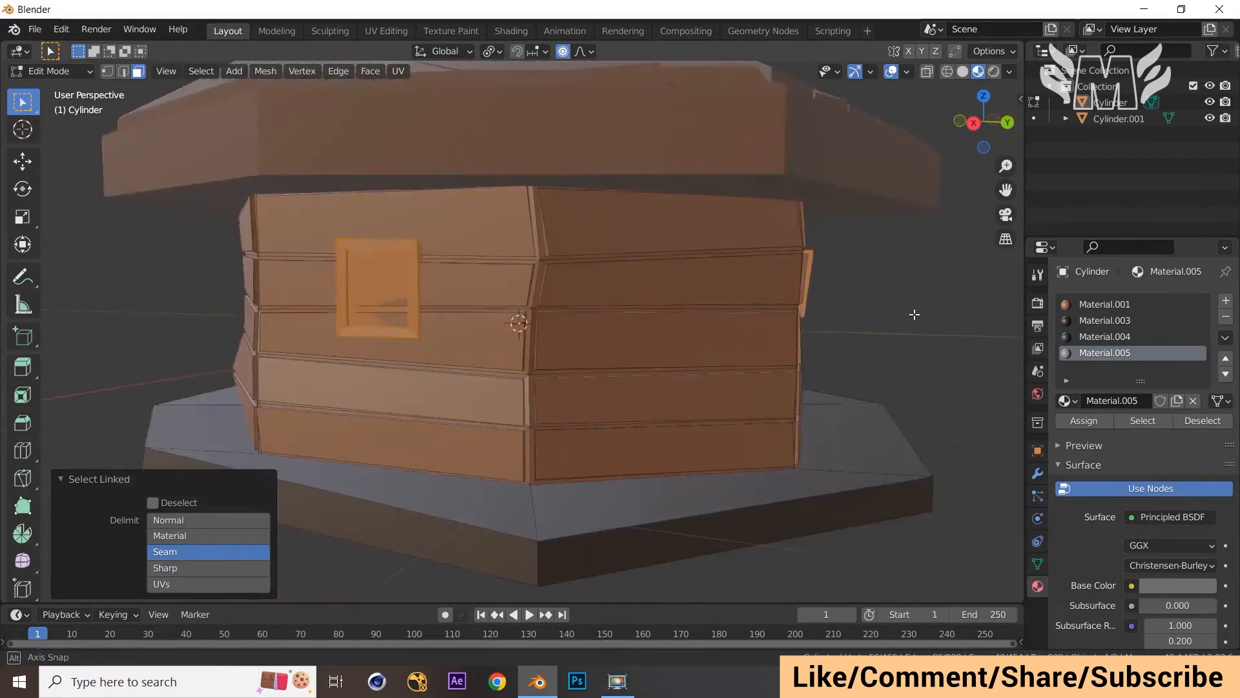
scroll(808, 360, "down", 3)
middle_click_drag(808, 360, 913, 382)
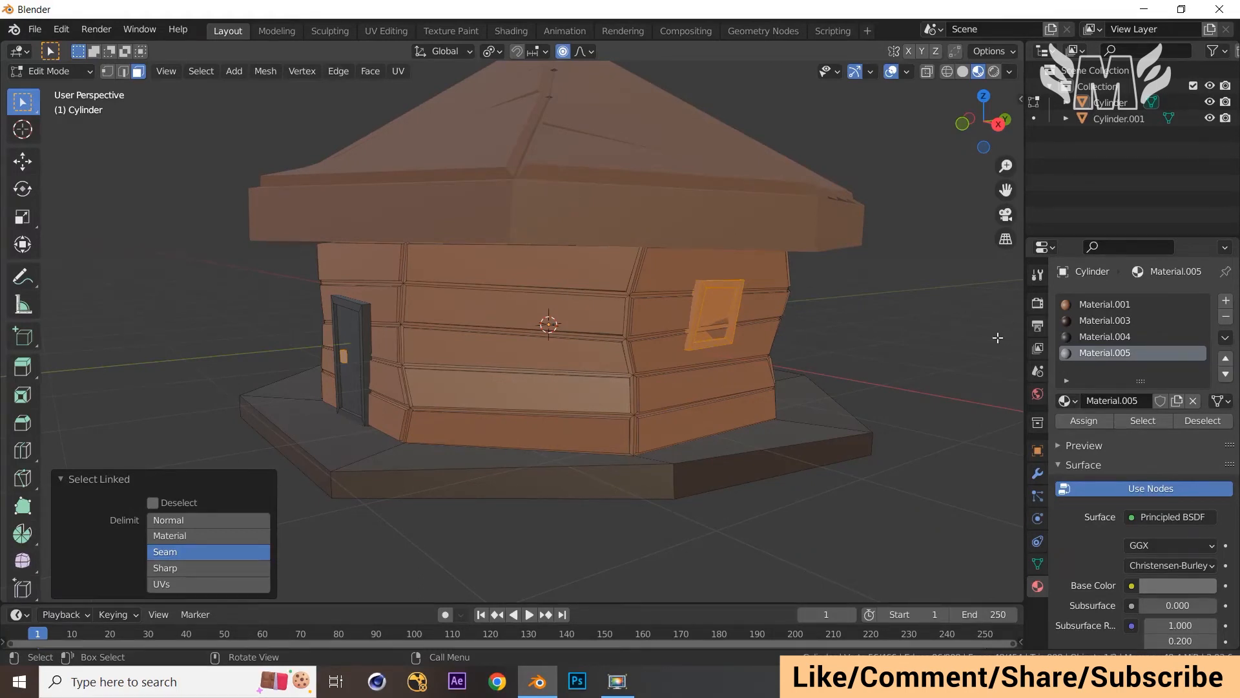
left_click(1111, 336)
left_click(1091, 422)
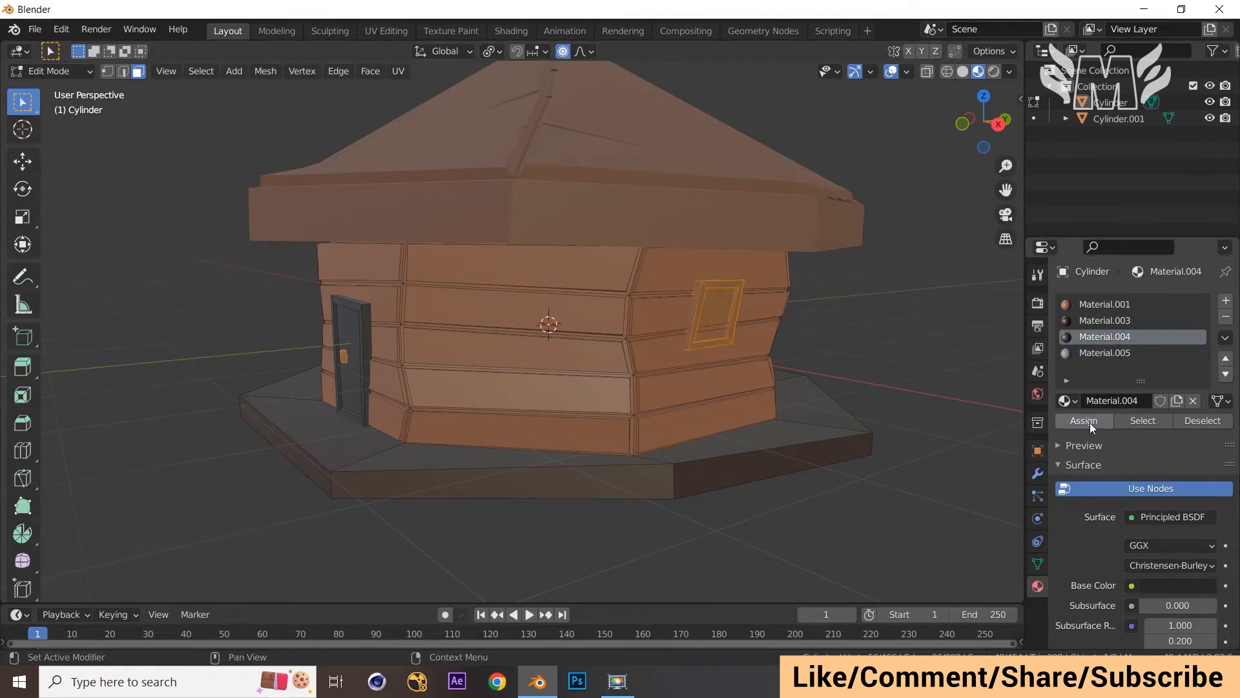
middle_click_drag(916, 363, 908, 355)
left_click(906, 355)
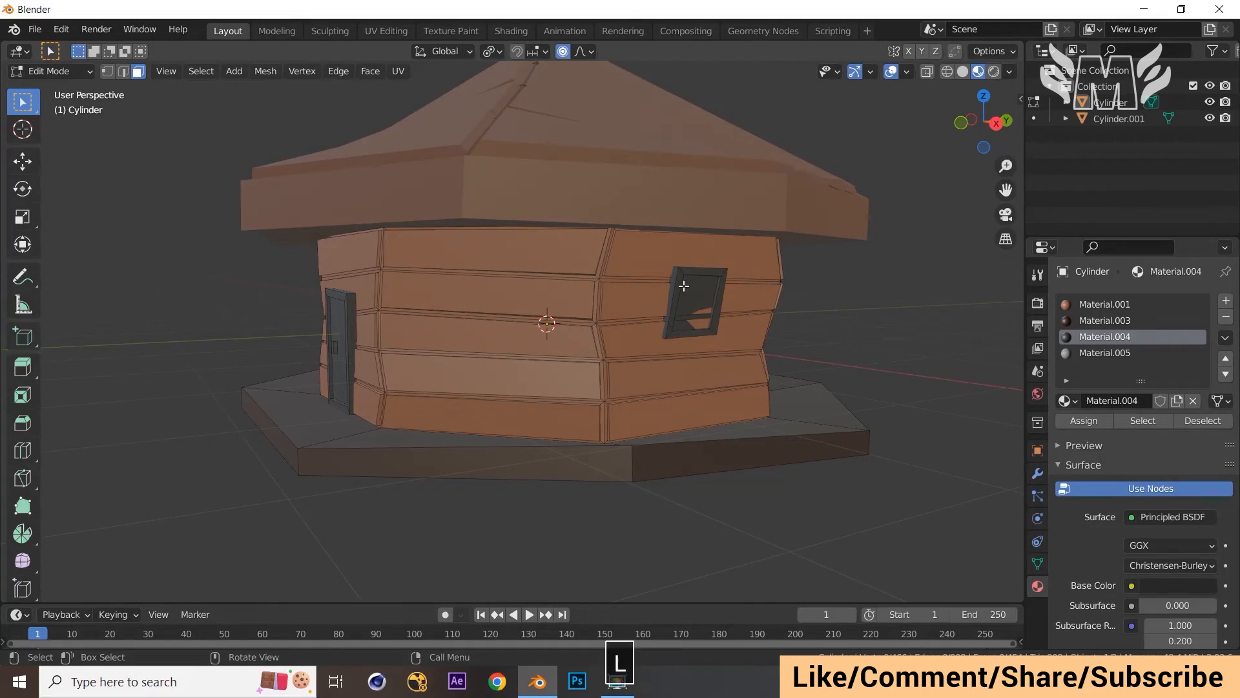
Step: Select the linked faces of the window on the hut's +X side and move it outward from the wall along the X axis
key("l")
key("End")
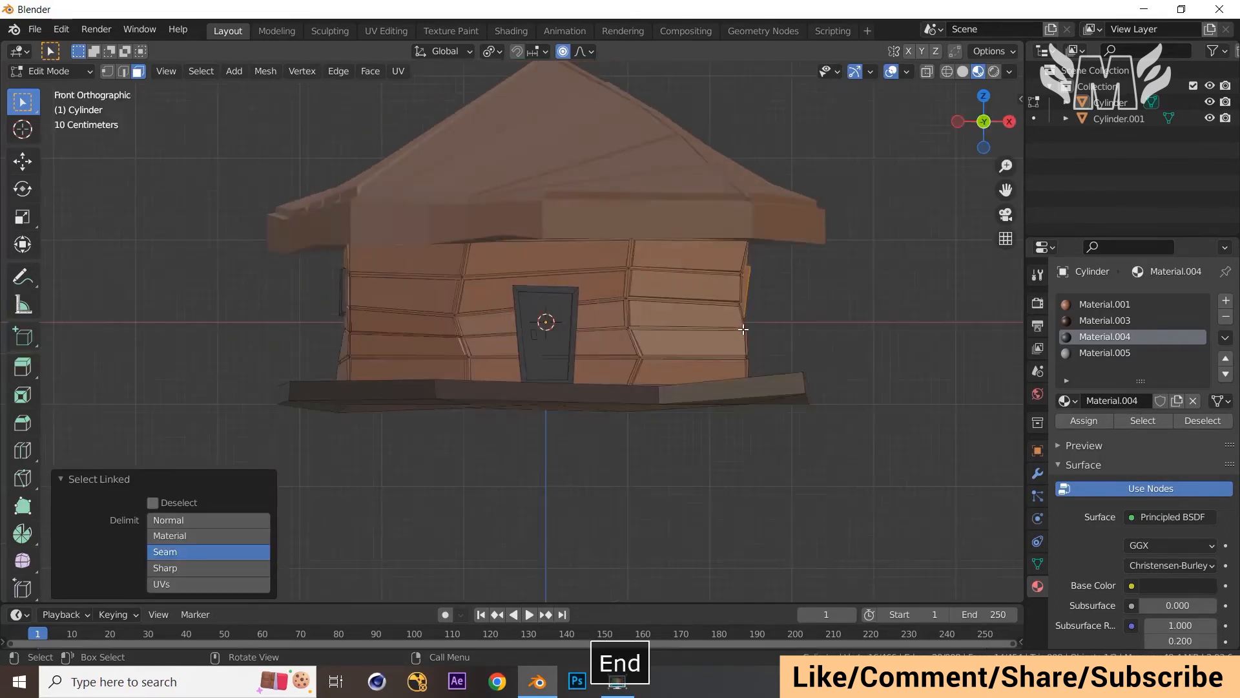
key("g")
key("z")
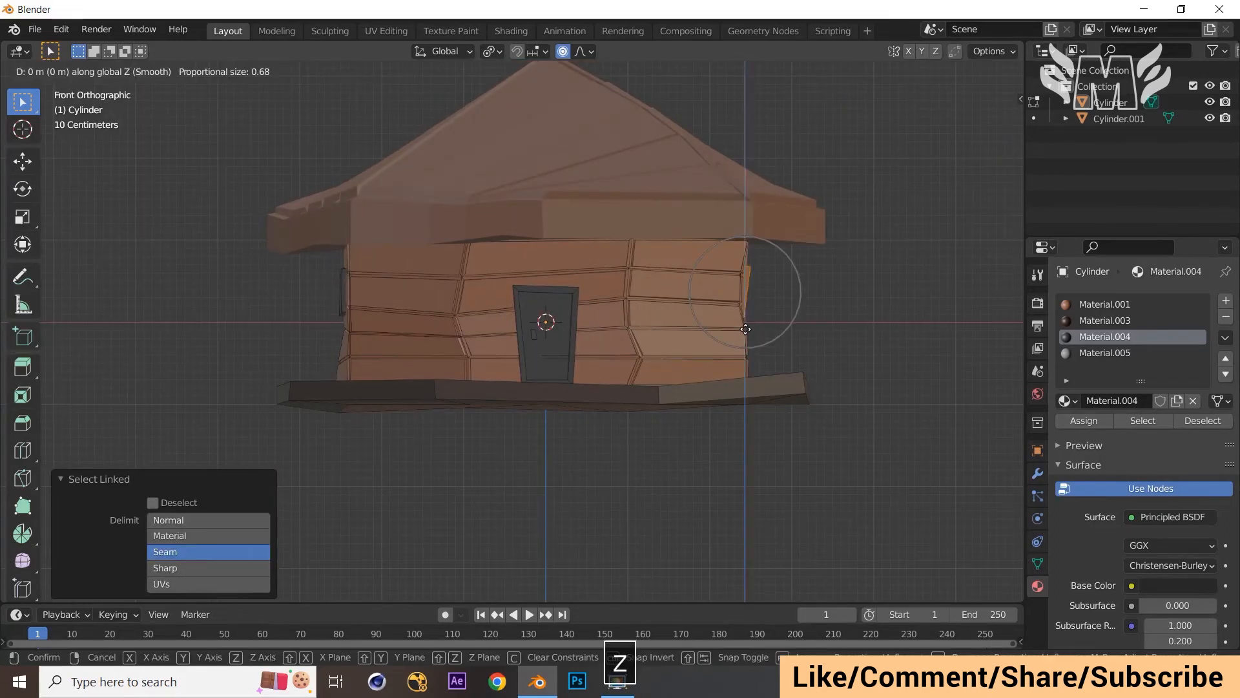
key("x")
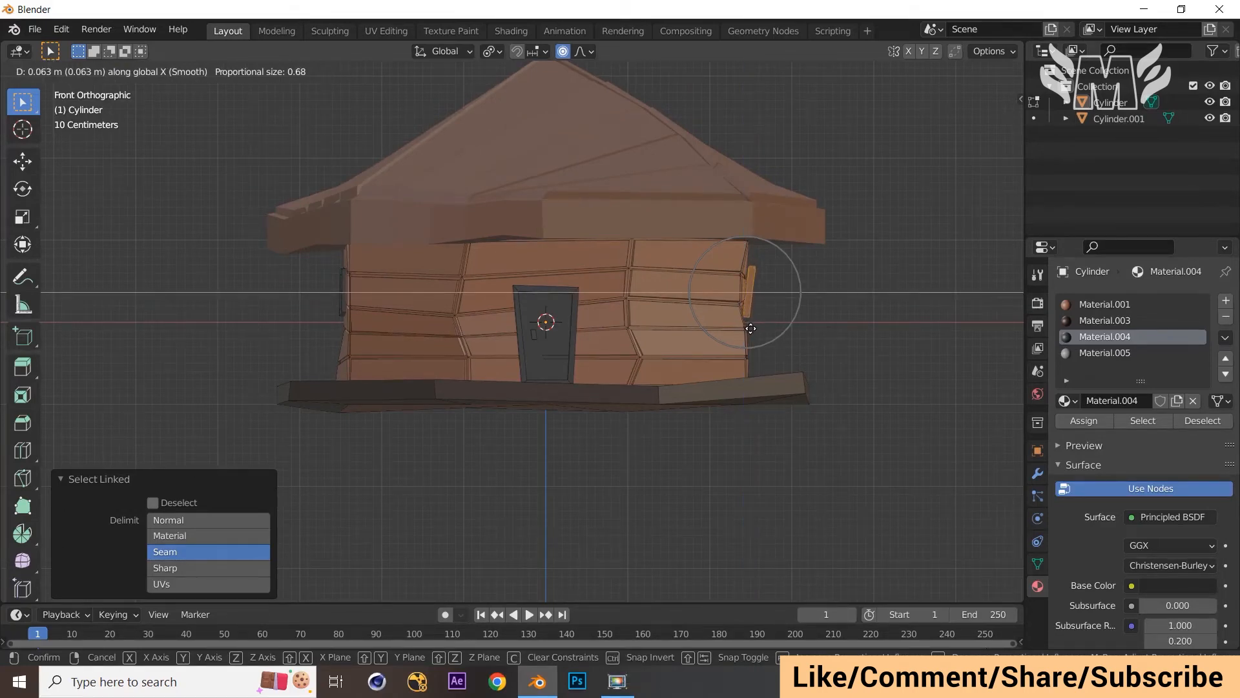
left_click(767, 328)
Step: Clear the selection, select the linked faces of the back wall's window, and move it outward along the Y axis
middle_click_drag(840, 320, 734, 323)
key("alt+a")
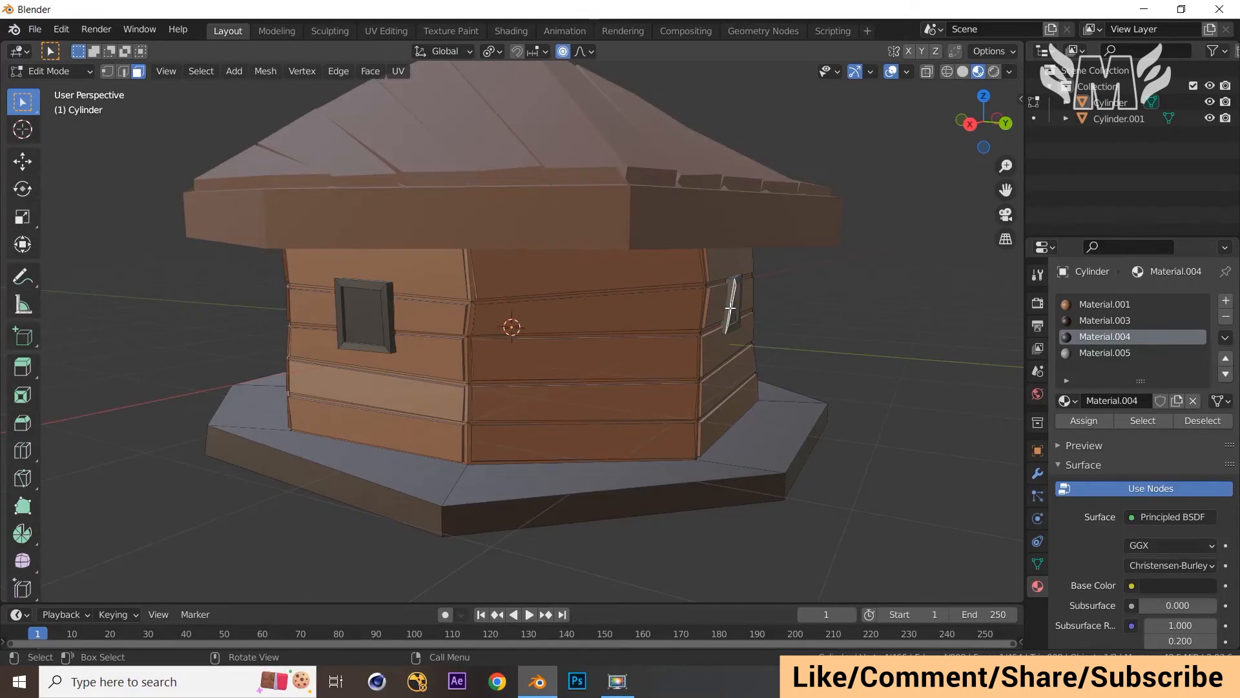
key("l")
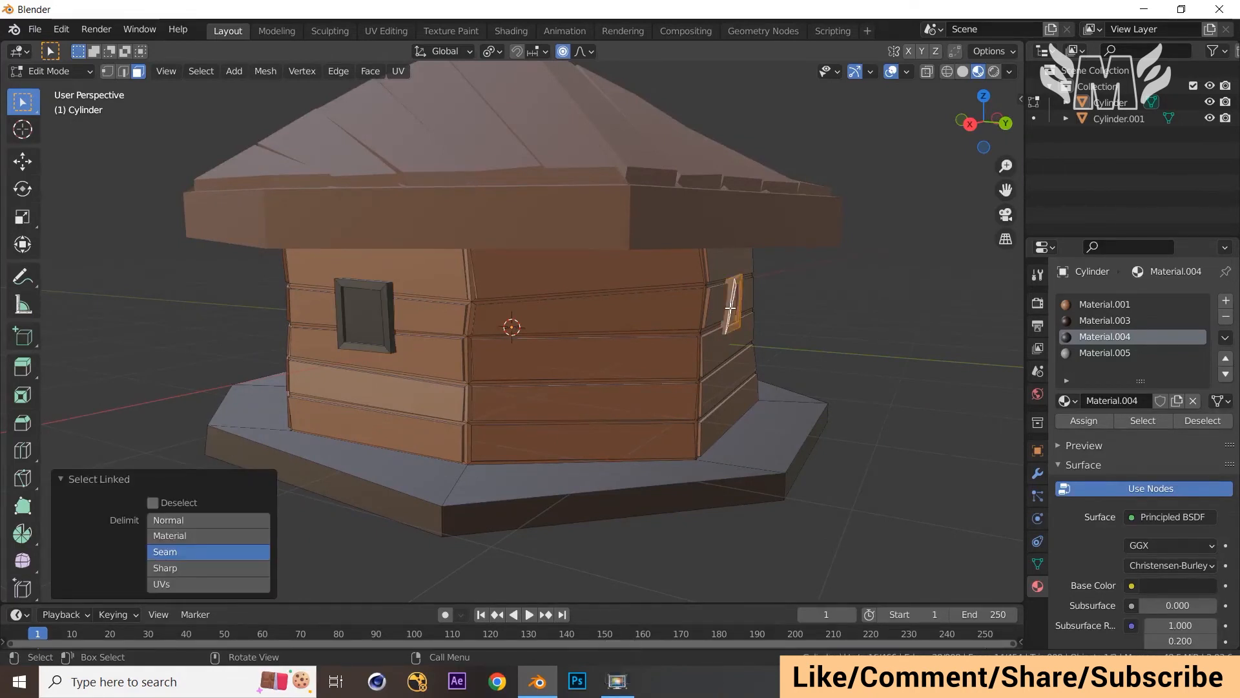
key("g")
key("y")
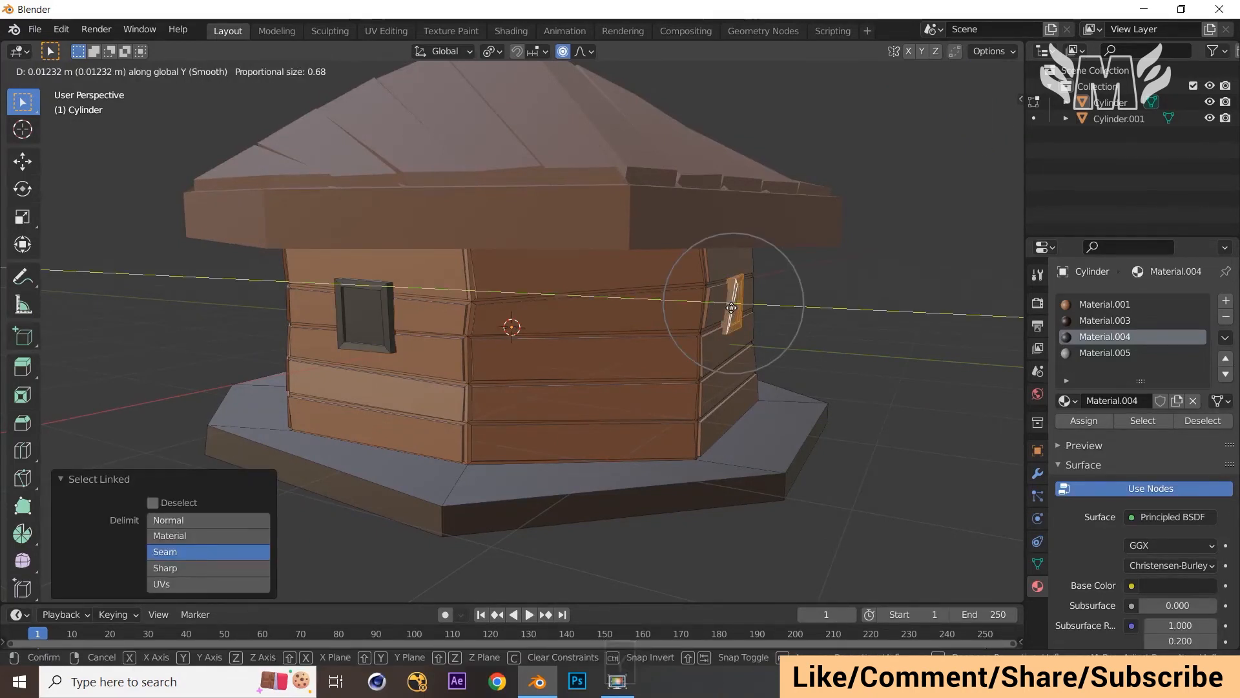
left_click(741, 311)
middle_click_drag(873, 292, 784, 300)
key("Tab")
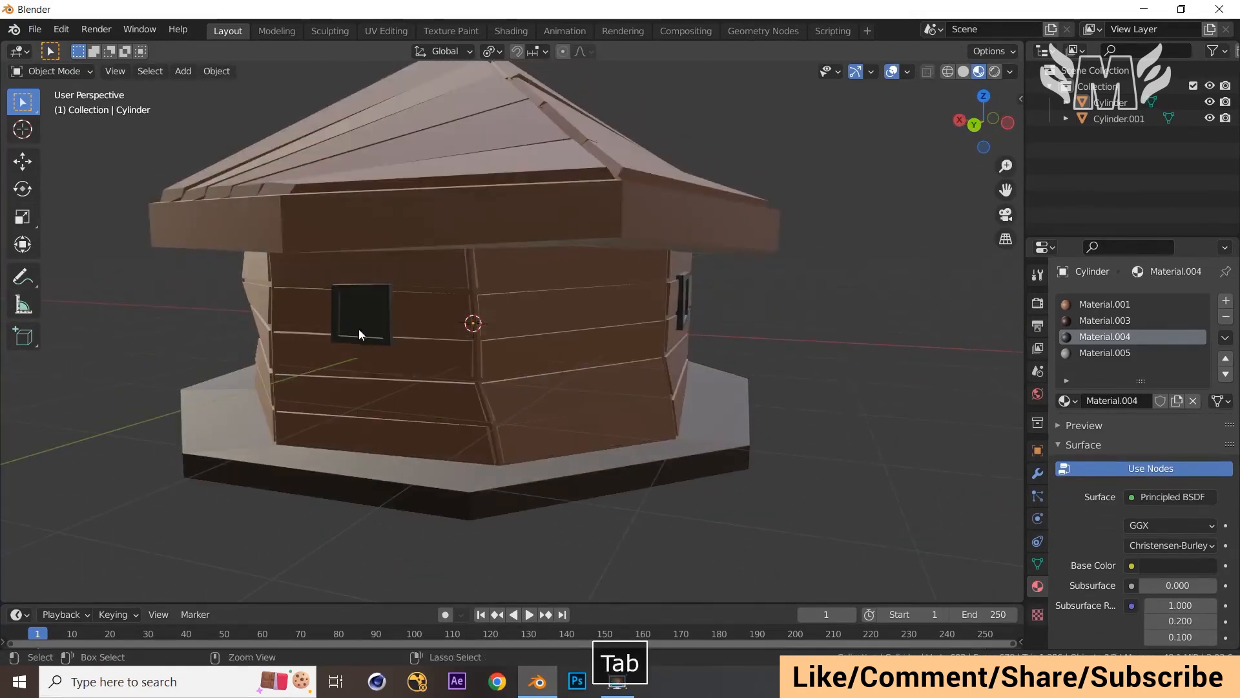
key("ctrl+z")
middle_click_drag(797, 349, 754, 343)
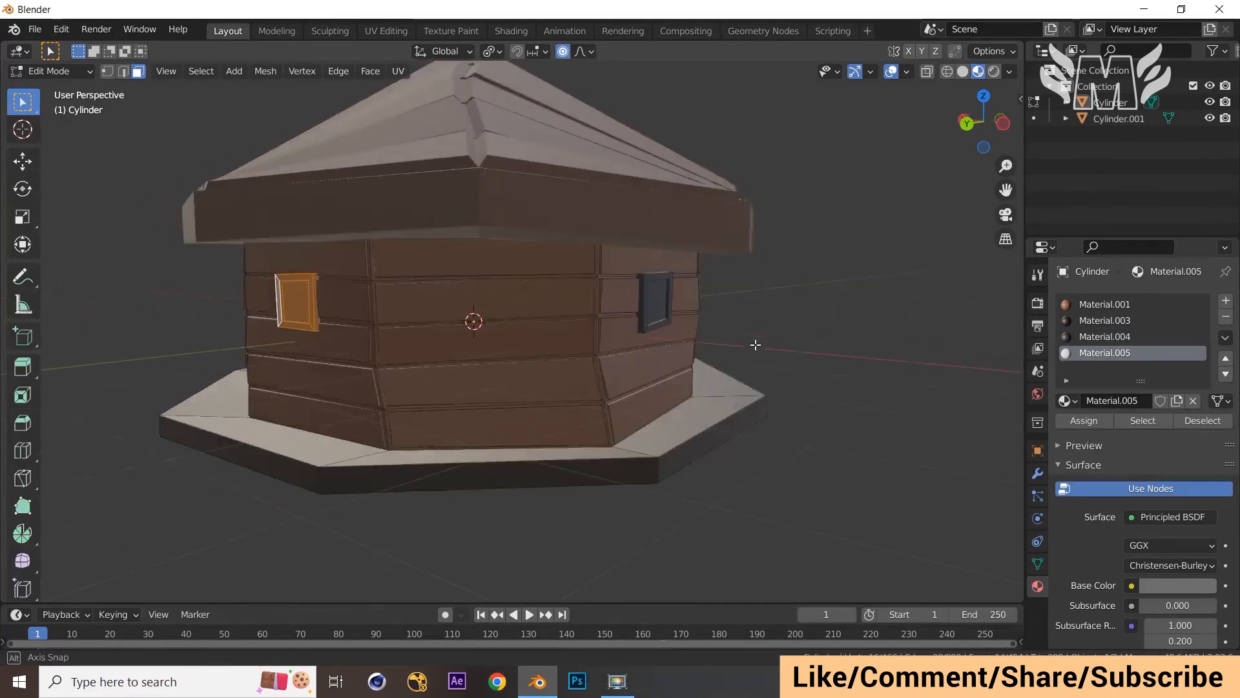
left_click(849, 258)
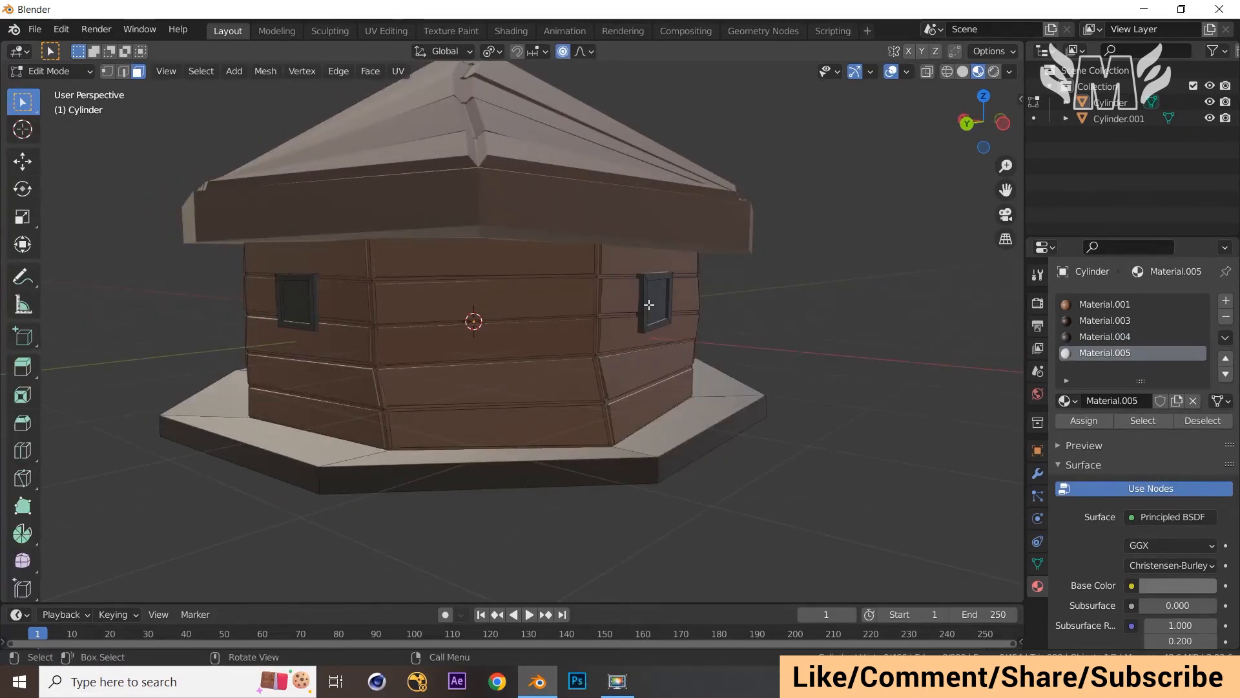
key("l")
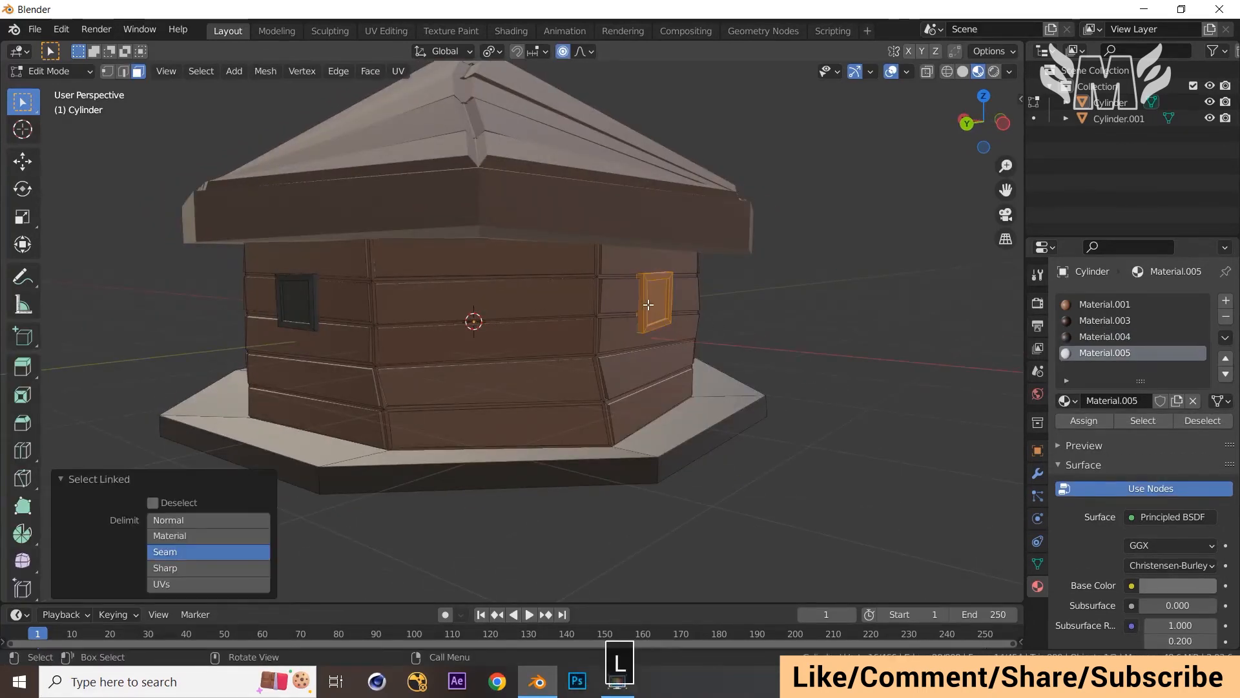
mouse_move(875, 282)
middle_mouse_down()
mouse_move(808, 293)
mouse_move(839, 274)
mouse_move(878, 278)
mouse_move(769, 308)
mouse_move(891, 280)
middle_mouse_up()
left_click(878, 280)
left_click(927, 290)
Step: Select the glass panes of the three windows and assign them a new material in a fifth slot with a light blue base color
left_click(619, 301)
middle_click_drag(619, 300, 708, 293)
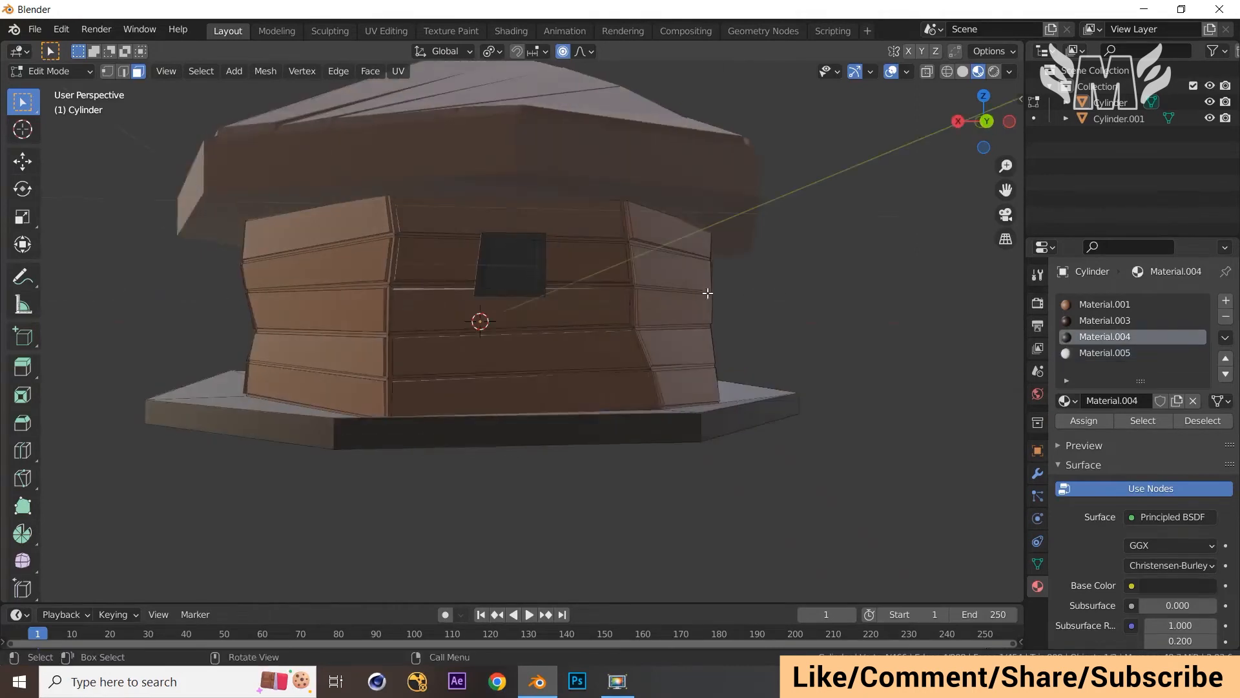
left_click(522, 273, "shift")
middle_click_drag(523, 275, 728, 277)
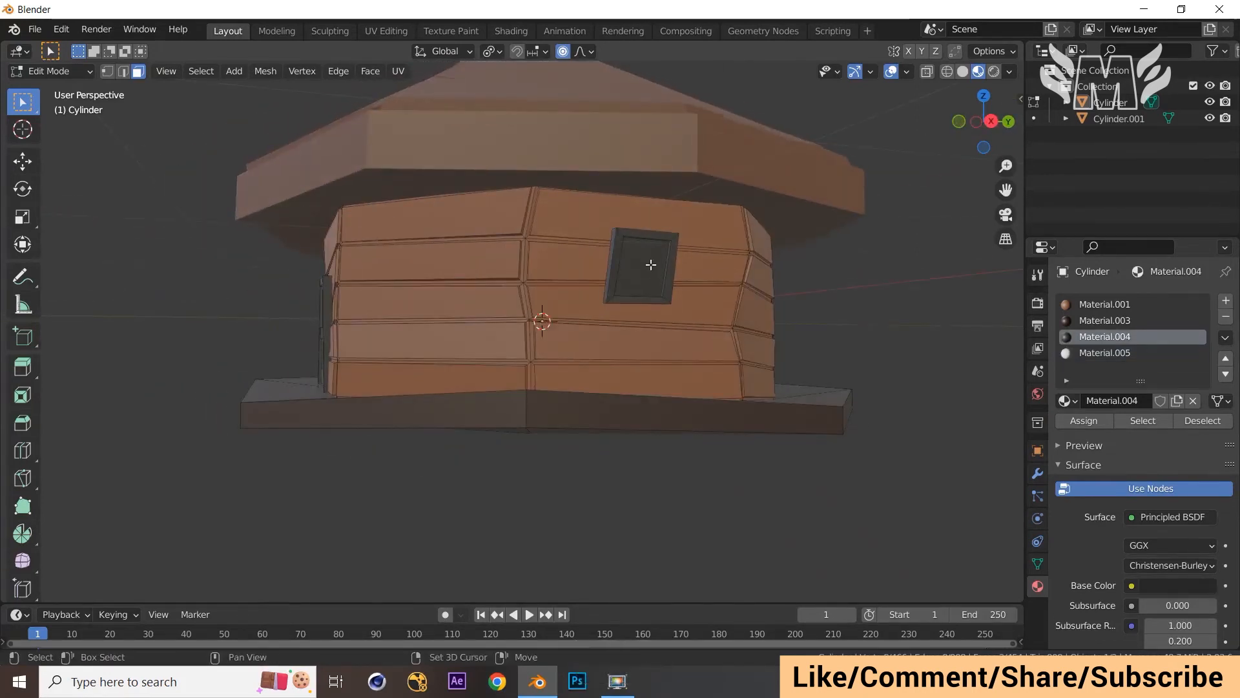
left_click(651, 266, "shift")
left_click(1226, 300)
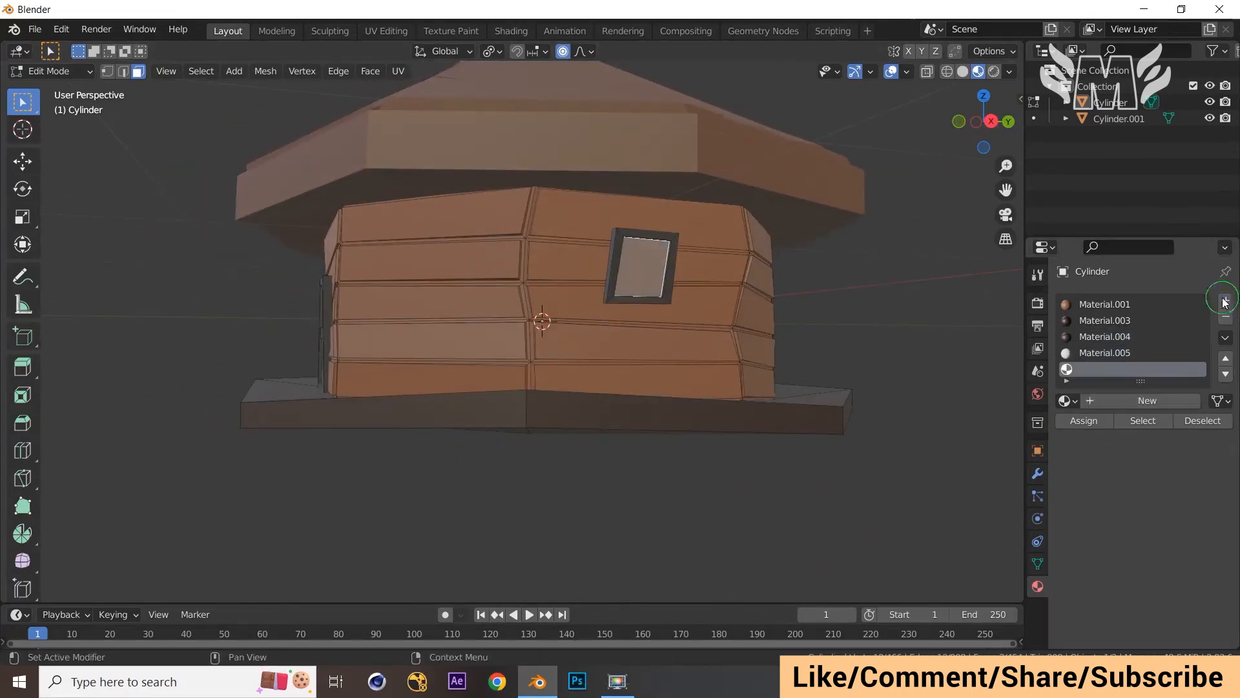
left_click(1148, 401)
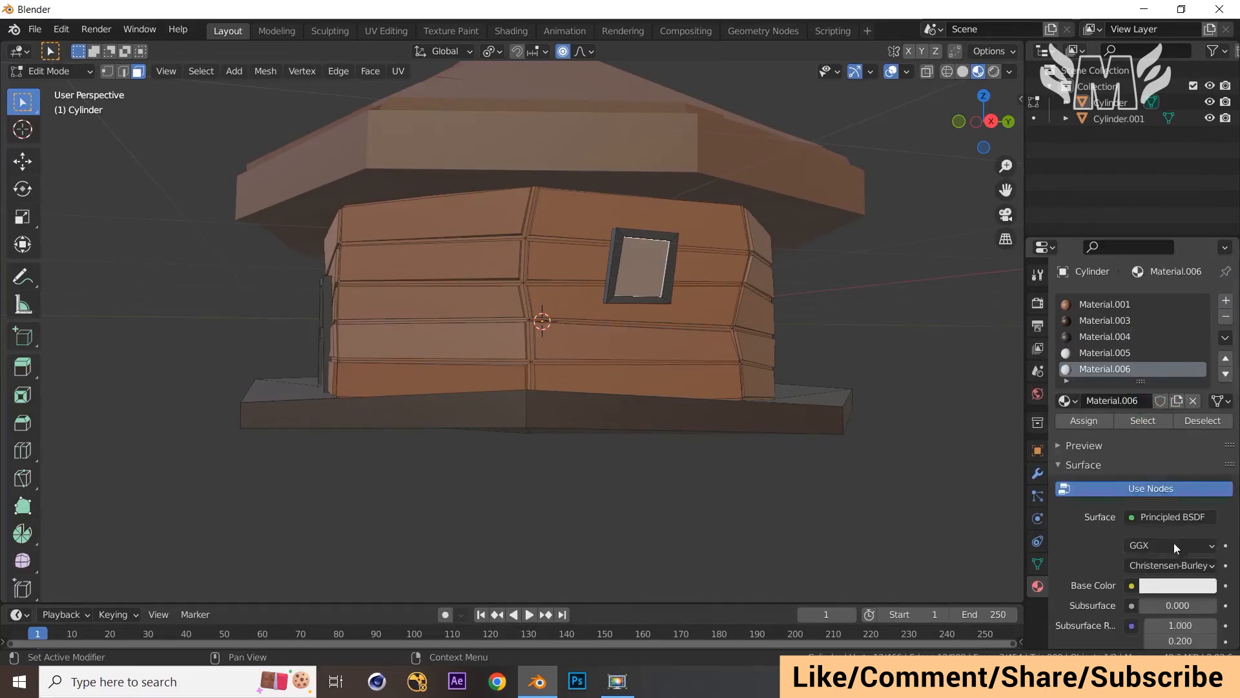
left_click(1182, 585)
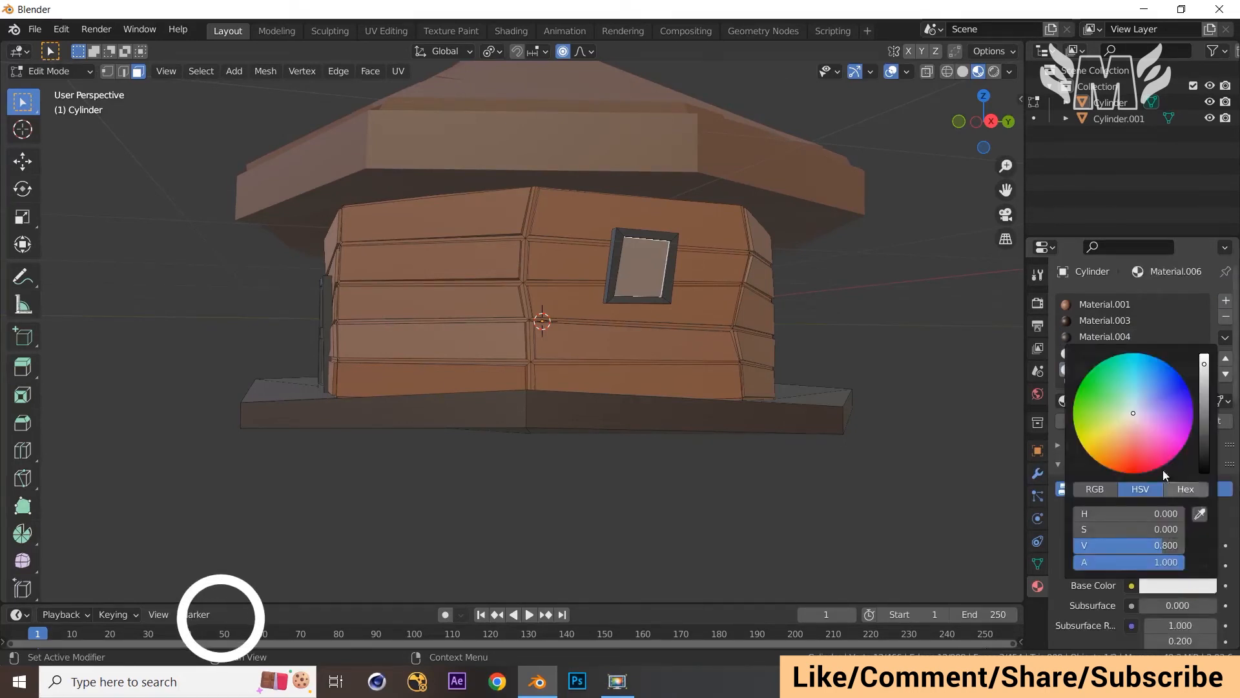
left_click(1136, 403)
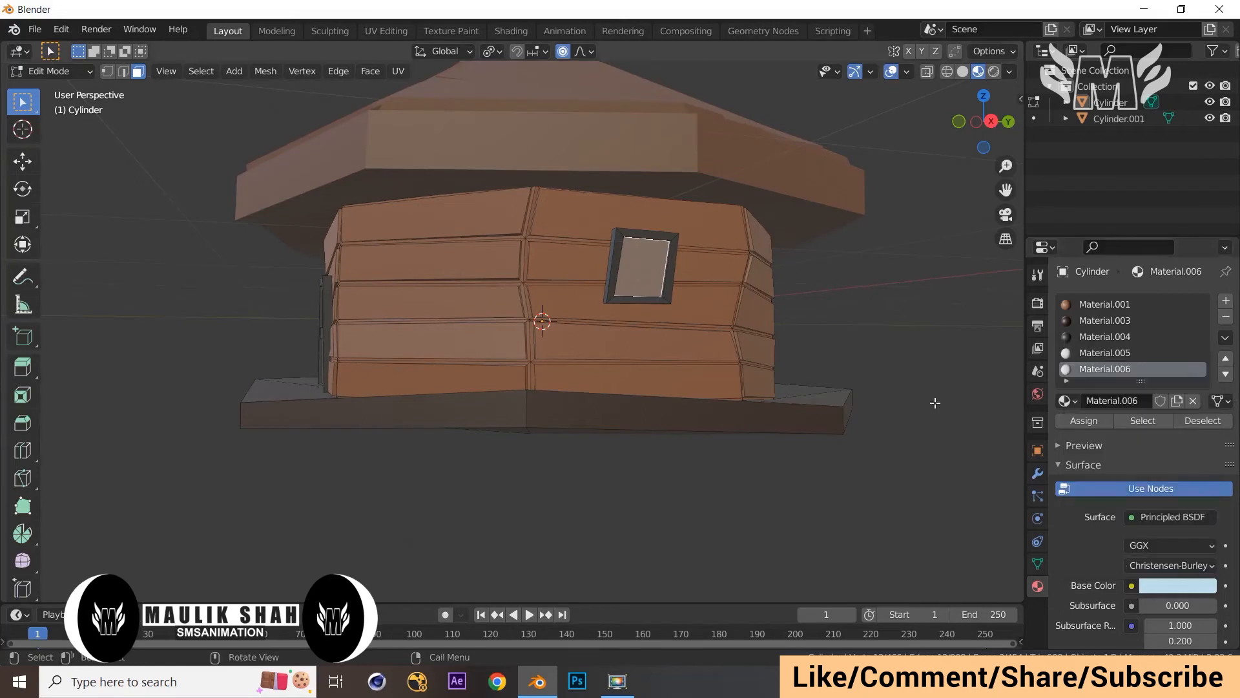
left_click(1080, 422)
key("Tab")
scroll(894, 378, "down", 2)
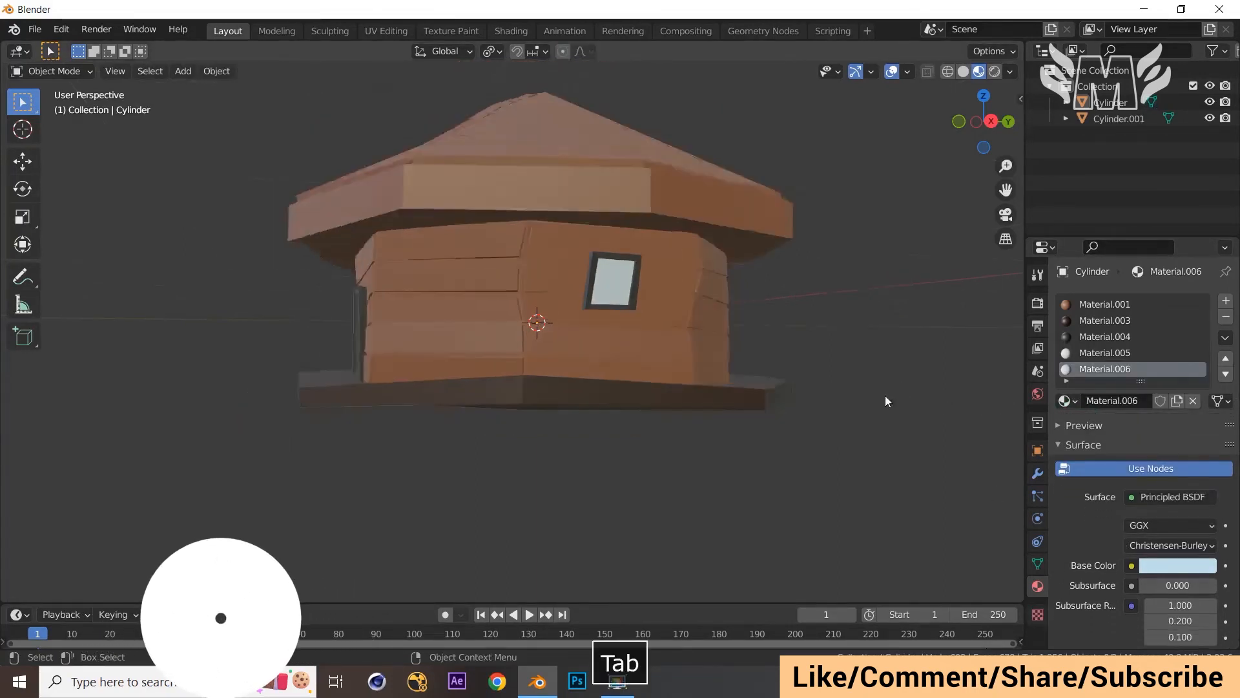
Step: Enter Edit Mode on the hut body and select the five plank faces of the wall section between the door and the window
middle_click_drag(885, 395, 870, 474)
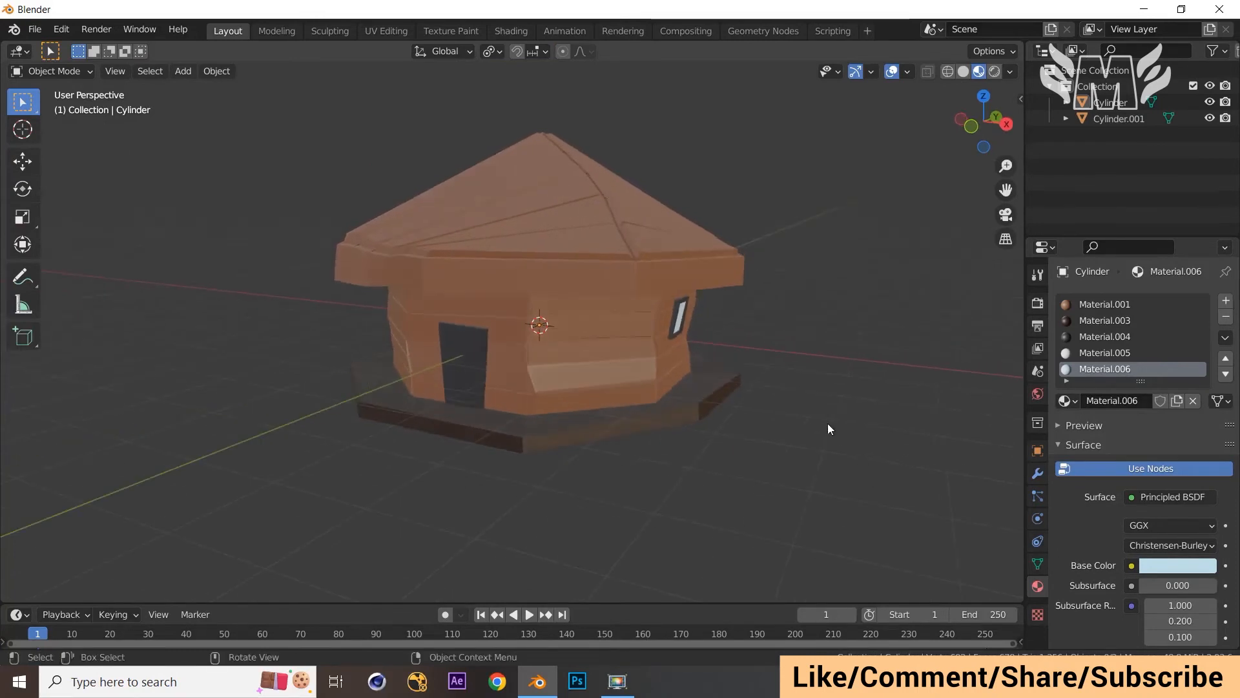
middle_click_drag(830, 429, 476, 344)
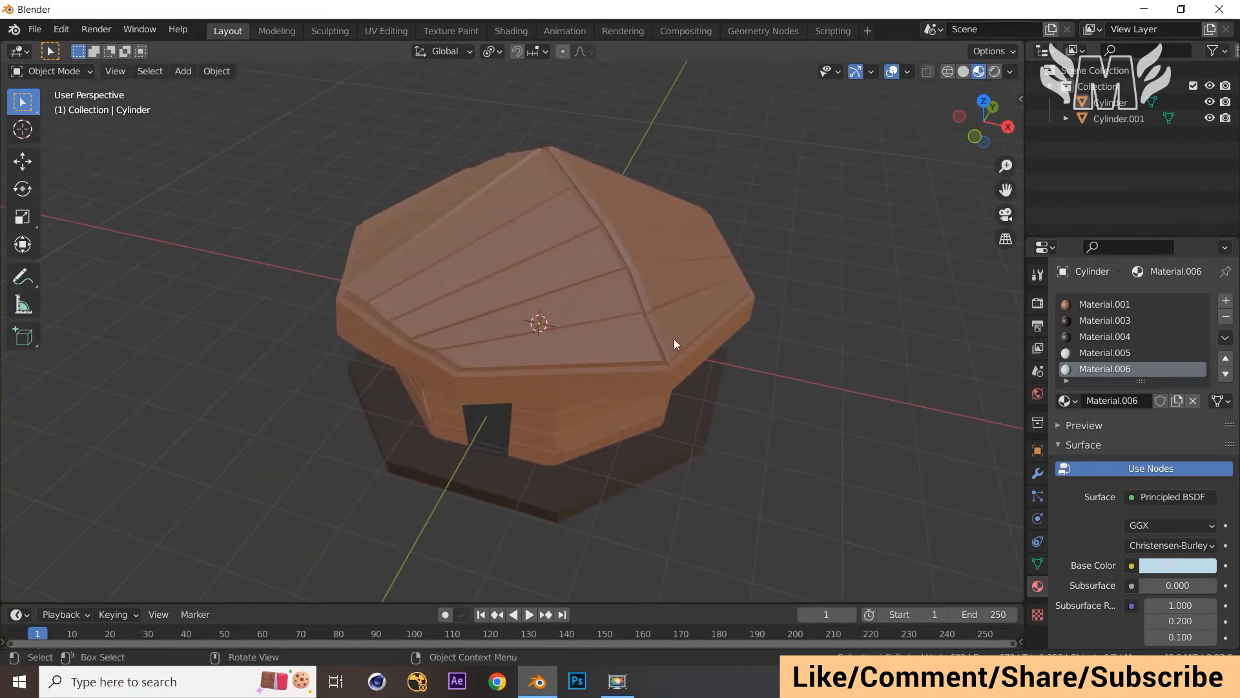
middle_click_drag(672, 360, 544, 383)
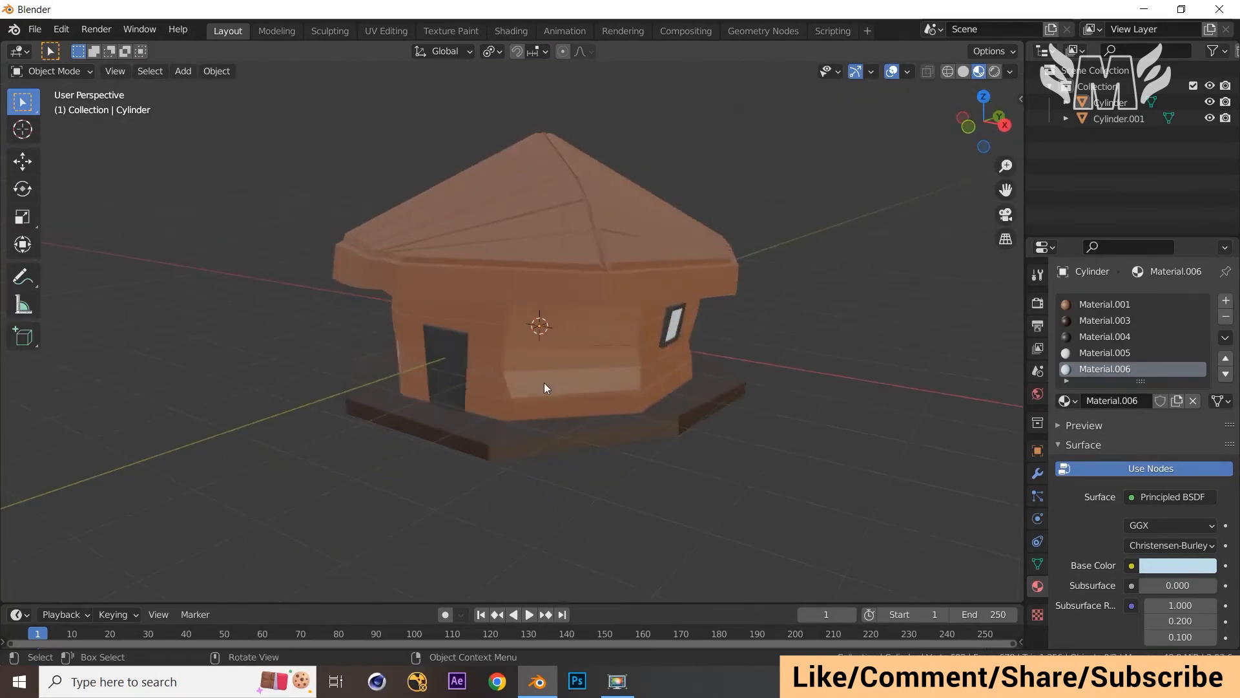
key("Tab")
left_click(574, 384)
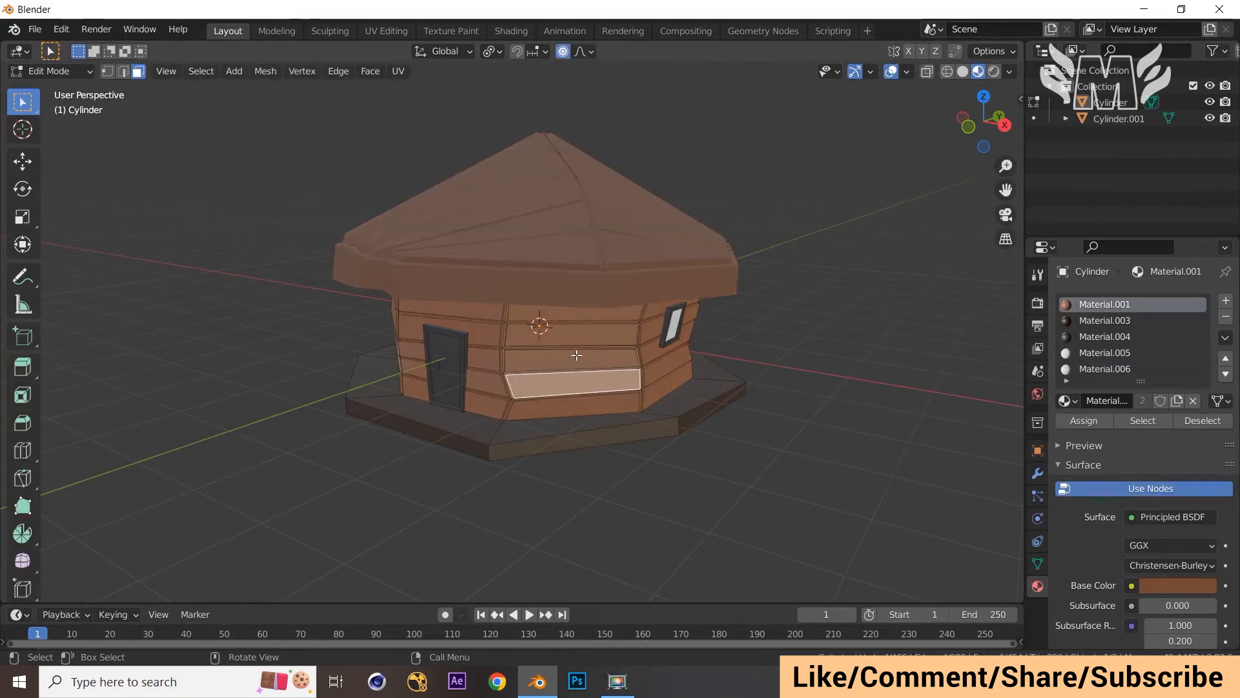
left_click(574, 404, "shift")
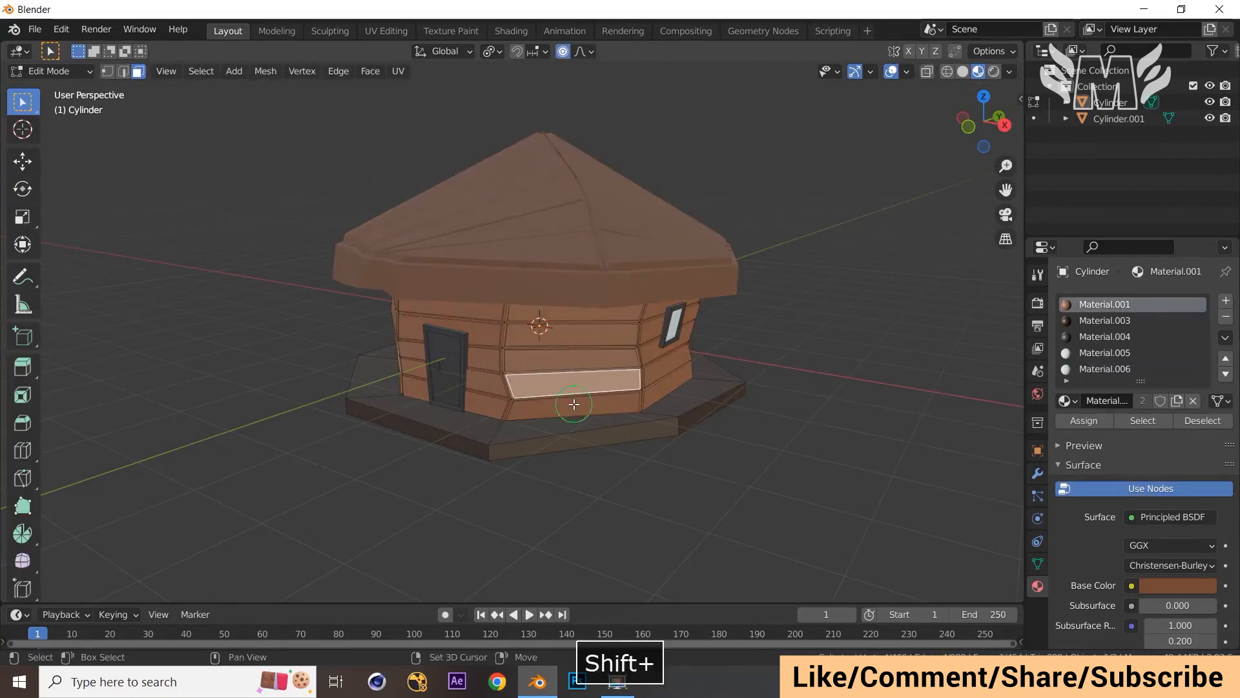
left_click(564, 356, "shift")
left_click(576, 326, "shift")
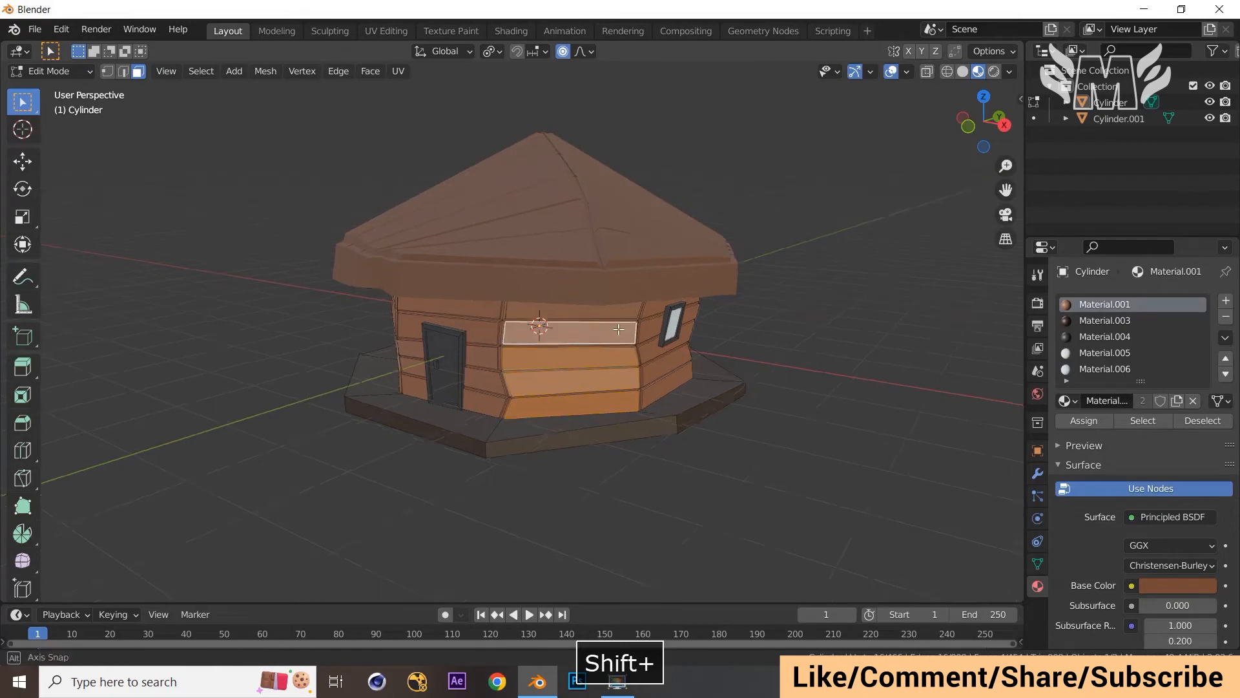
middle_click_drag(576, 327, 638, 278)
left_click(585, 260, "shift")
Step: Add the plank faces of the hut's +X wall section around its window to the selection
left_click(676, 265, "shift")
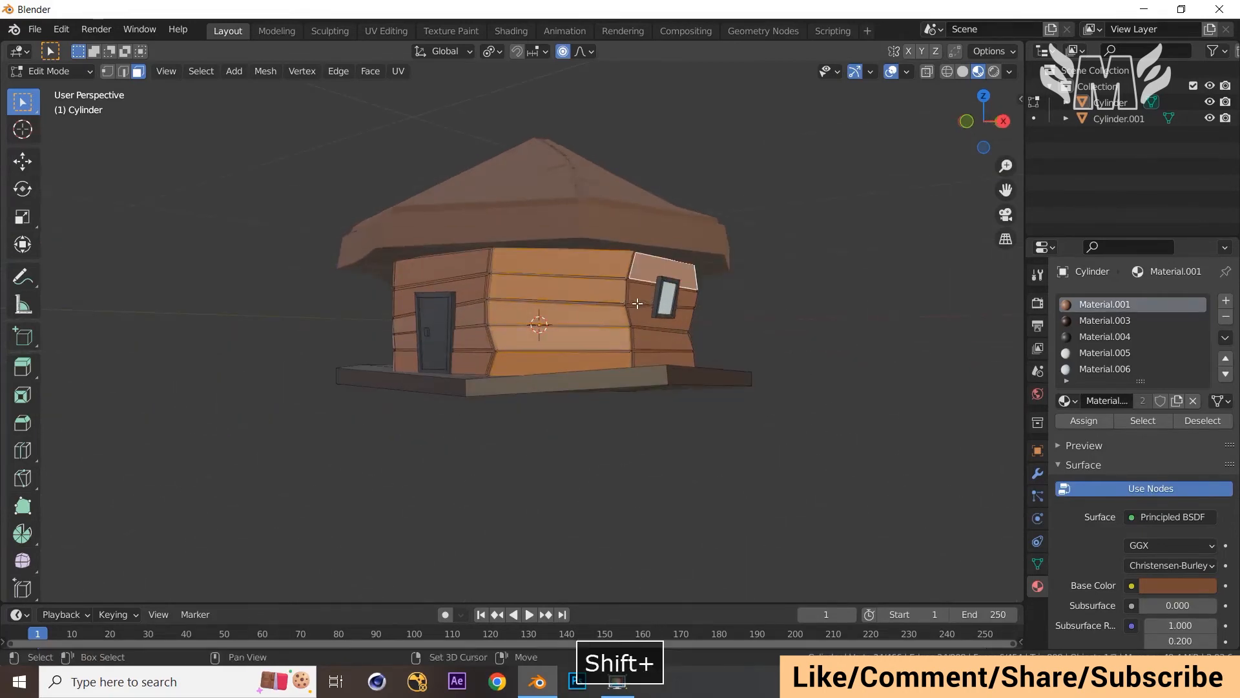
left_click(639, 301, "shift")
left_click(648, 318, "shift")
left_click(653, 340, "shift")
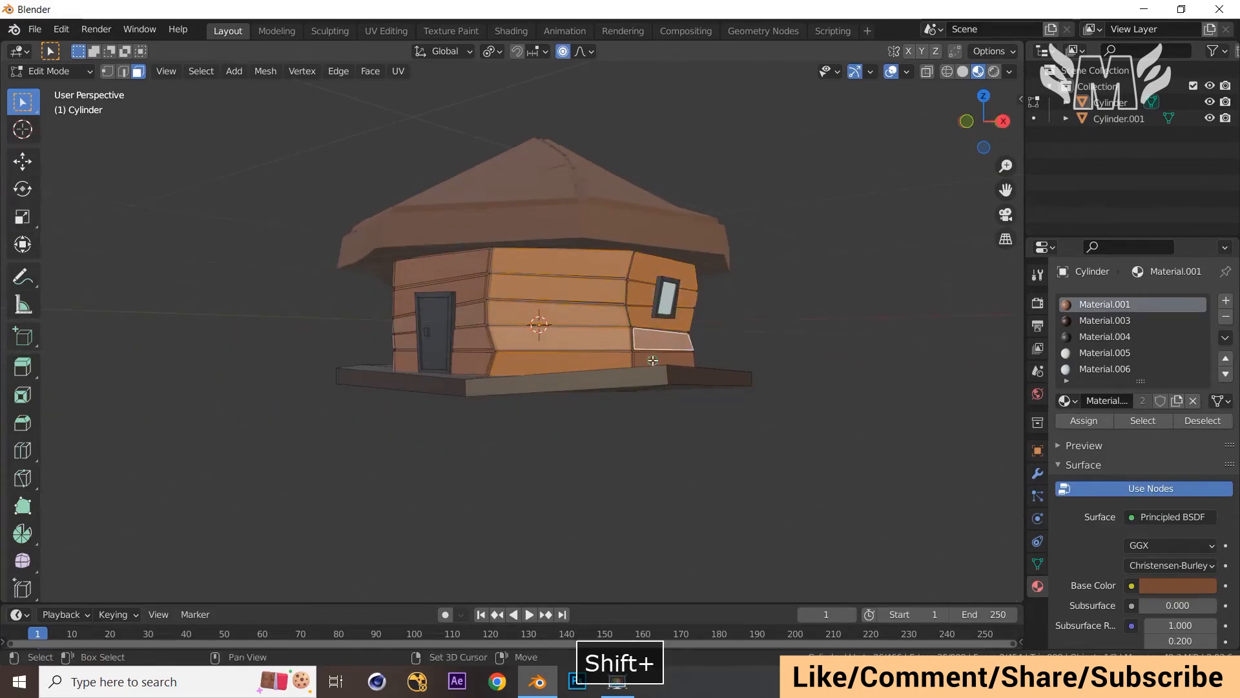
left_click(653, 360, "shift")
Step: Add the five plank faces of the windowless wall section between the +X and back walls to the selection
middle_click_drag(652, 360, 678, 332)
left_click(621, 306, "shift")
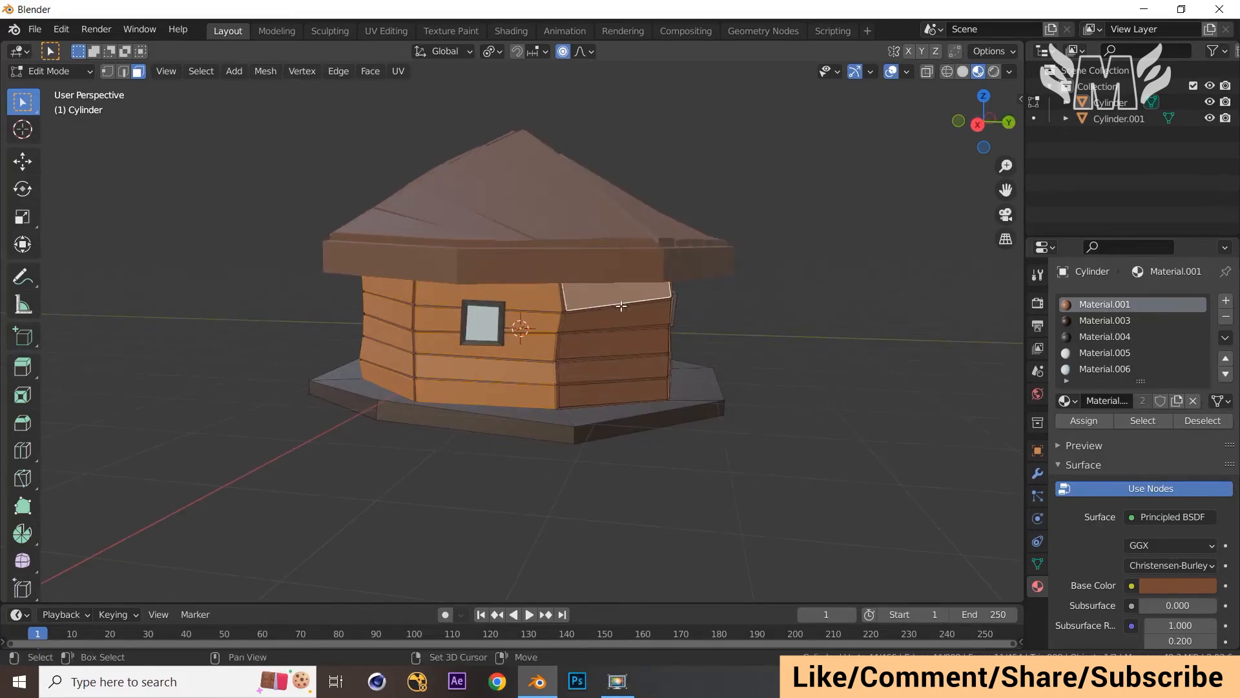
left_click(619, 320, "shift")
left_click(619, 342, "shift")
left_click(620, 367, "shift")
left_click(630, 391, "shift")
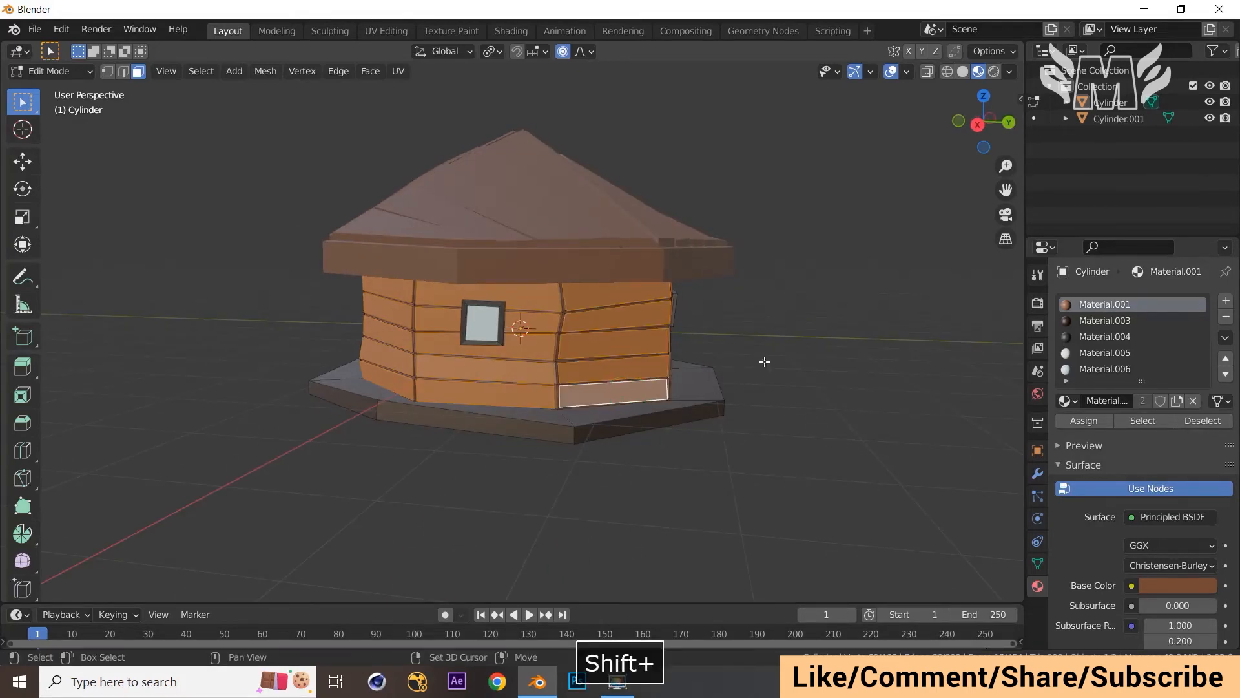
Step: Extend the selection with the plank faces of the back wall around its window
middle_click_drag(765, 362, 668, 363)
left_click(546, 309, "shift")
left_click(549, 338, "shift")
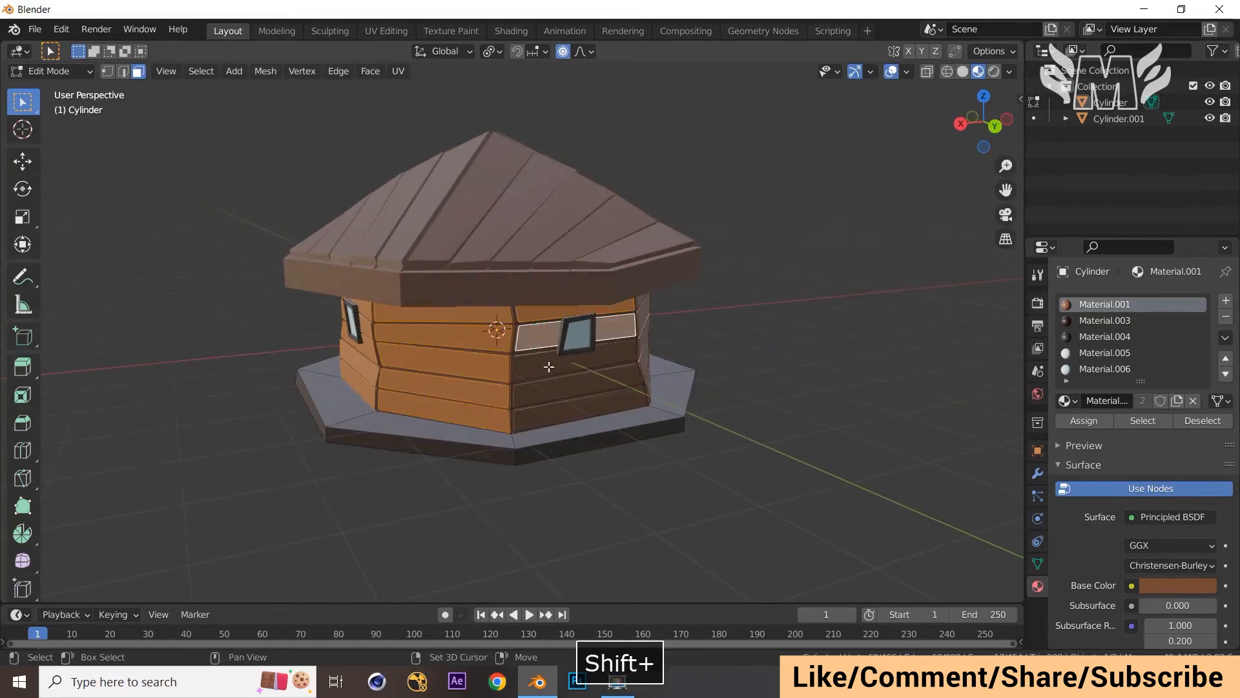
left_click(549, 366, "shift")
left_click(573, 402, "shift")
Step: Add the five plank faces of the windowless section between the back wall and the -X wall to the selection
middle_click_drag(574, 405, 565, 321)
left_click(568, 285, "shift")
left_click(578, 316, "shift")
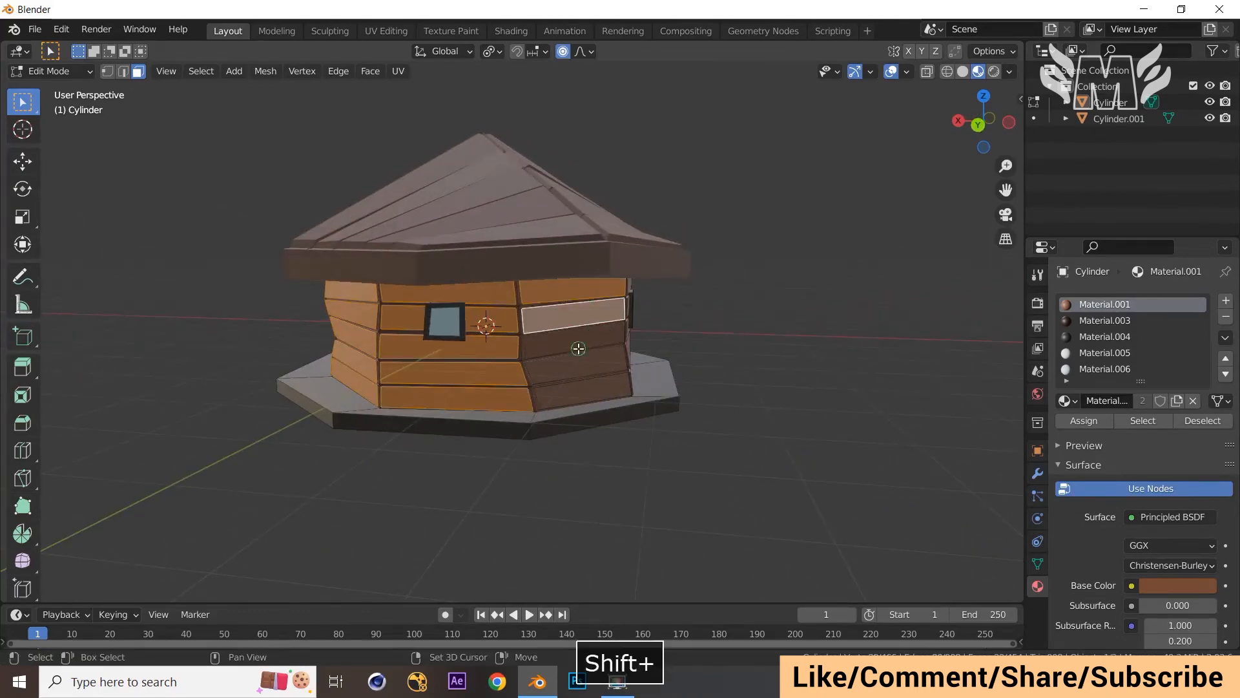
left_click(579, 348, "shift")
left_click(589, 363, "shift")
left_click(608, 389, "shift")
Step: Extend the selection with the plank faces of the -X wall around its window
middle_click_drag(795, 323, 518, 297)
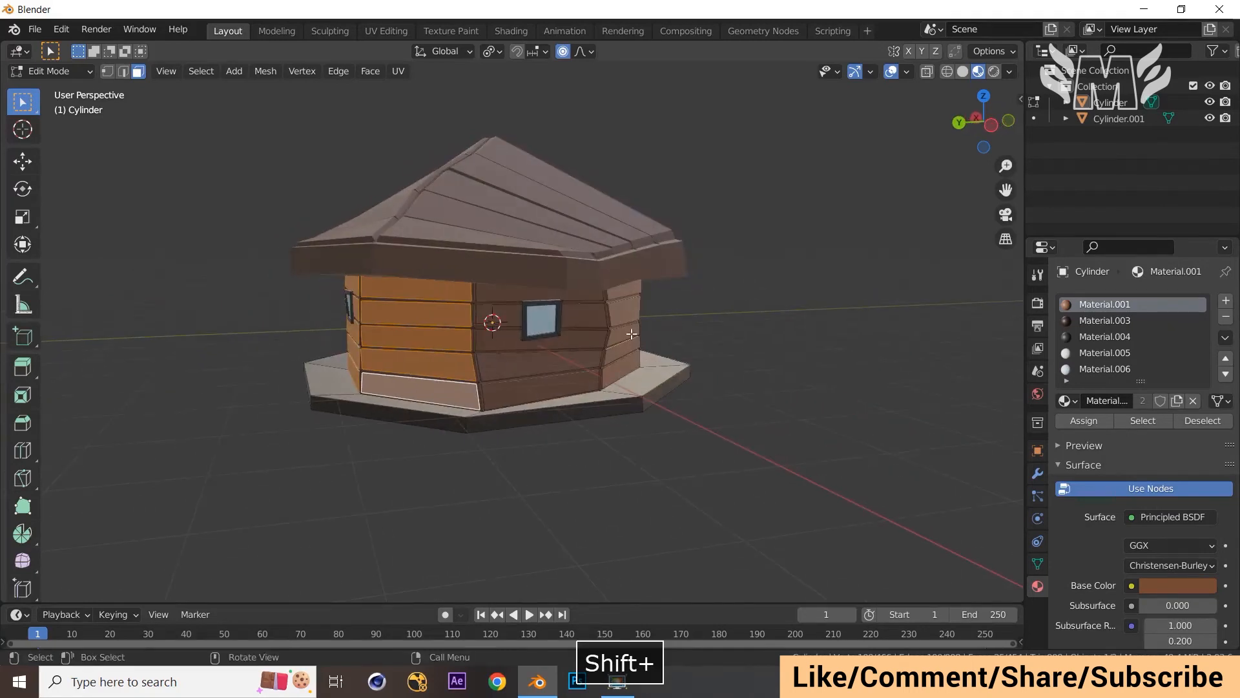
left_click(514, 317, "shift")
left_click(517, 356, "shift")
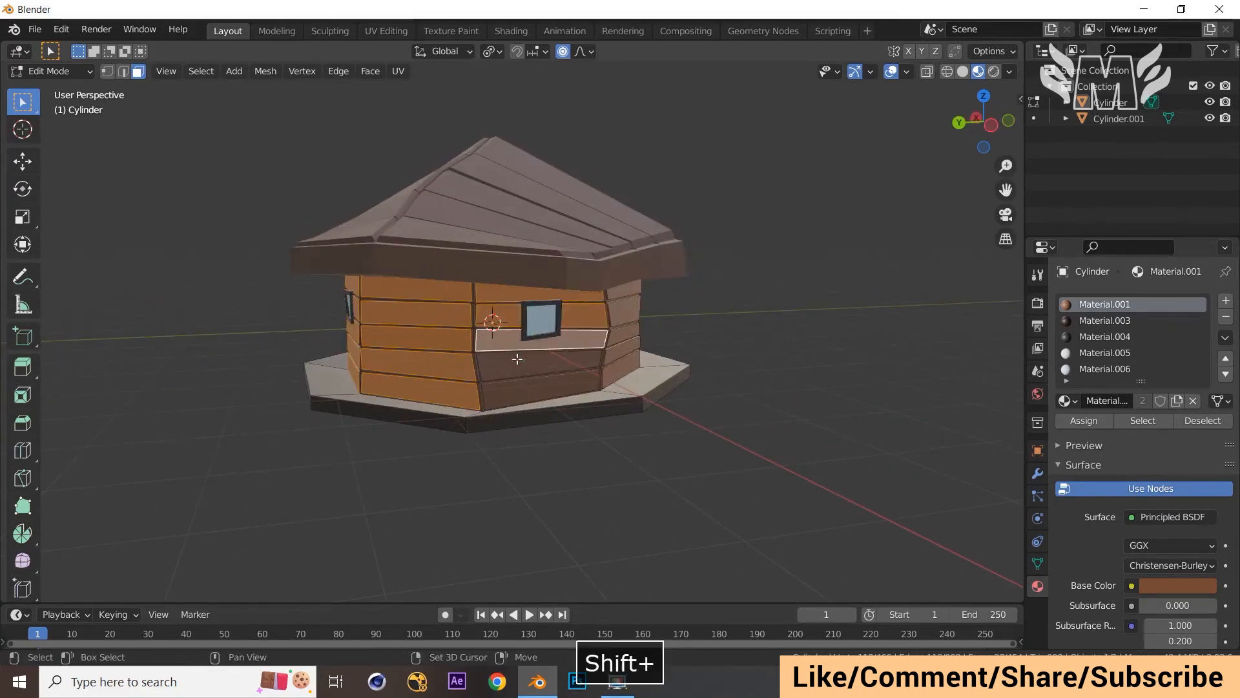
left_click(519, 367, "shift")
left_click(520, 391, "shift")
Step: Add the five plank faces of the wall section between the -X window wall and the door wall to the selection
middle_click_drag(711, 355, 638, 327)
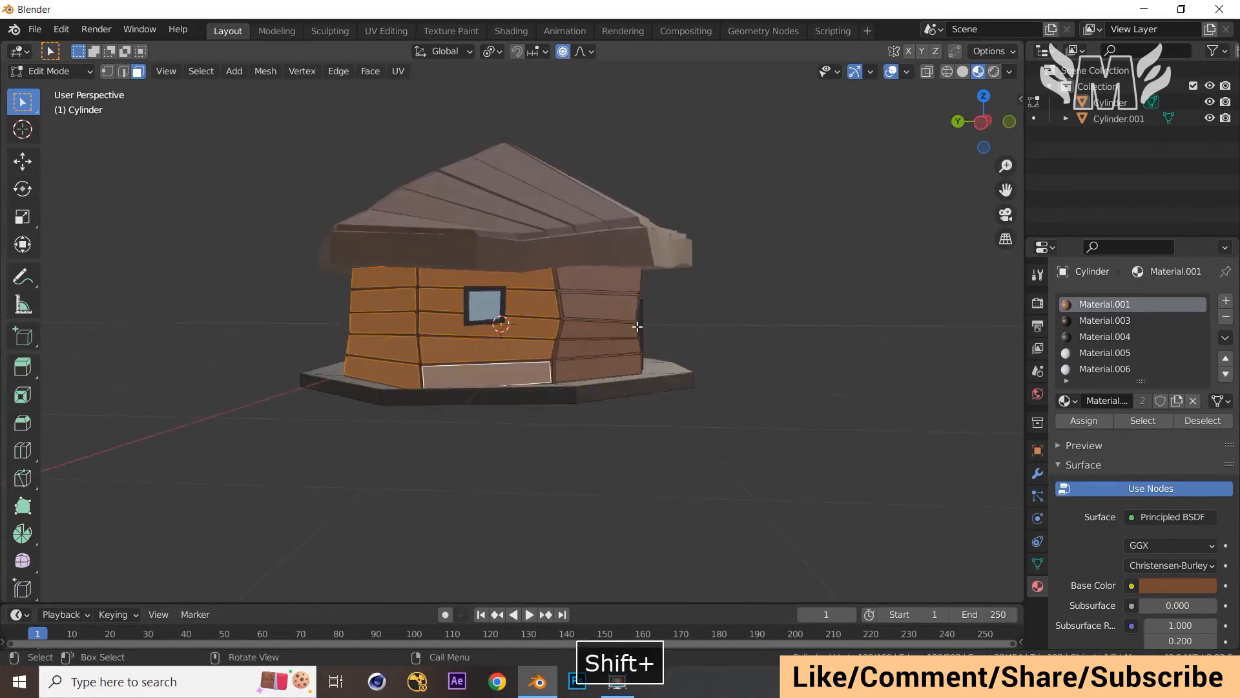
left_click(580, 277, "shift")
left_click(591, 301, "shift")
left_click(590, 329, "shift")
left_click(597, 348, "shift")
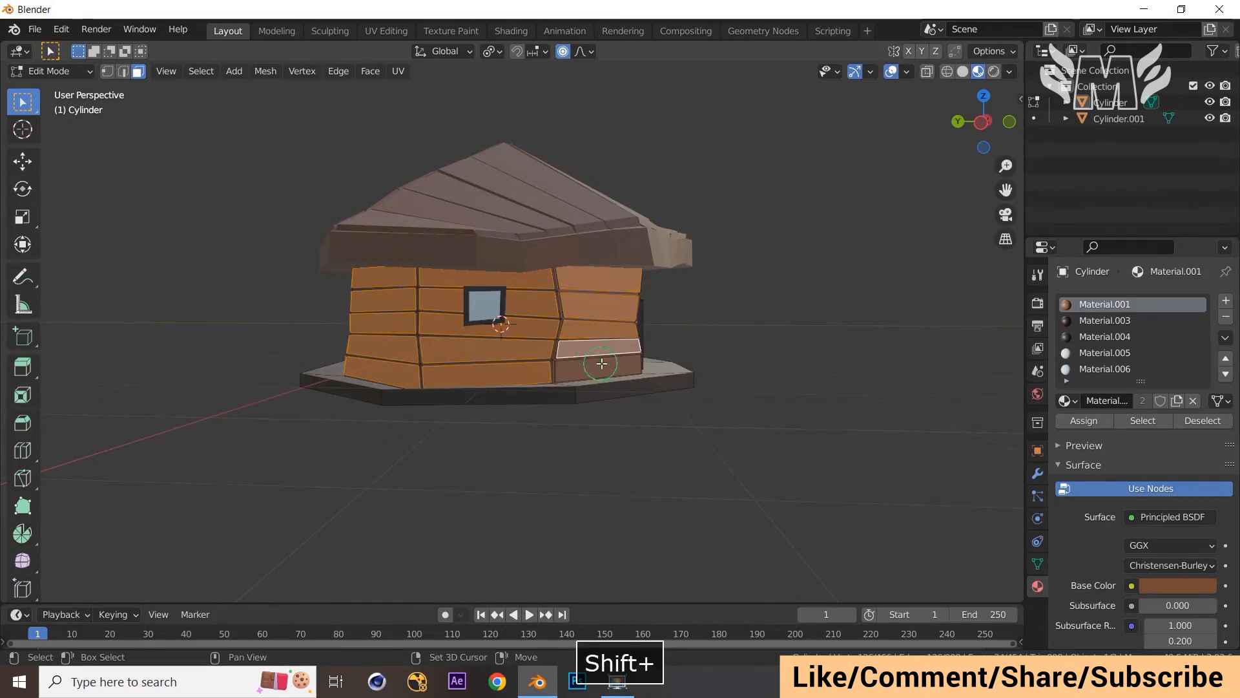
left_click(597, 369, "shift")
Step: Add the top, middle and bottom planks of the door wall to the selection, skipping the planks in between
middle_click_drag(834, 338, 753, 338)
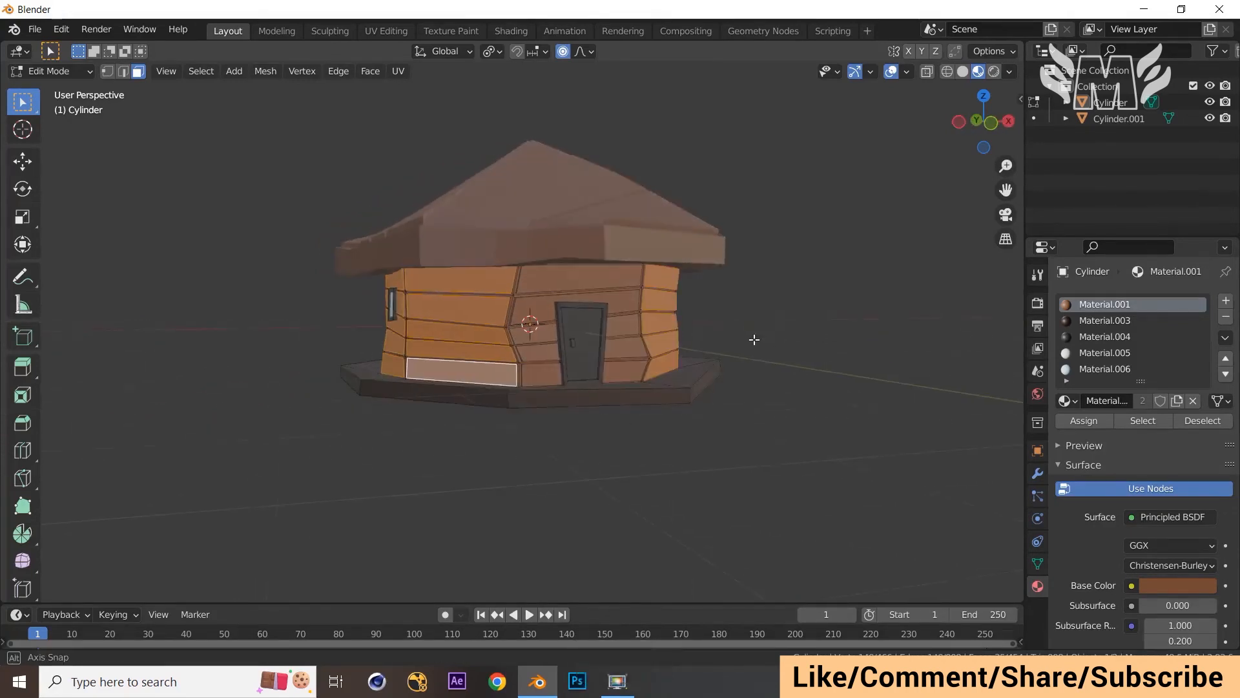
left_click(620, 286, "shift")
left_click(625, 328, "shift")
left_click(638, 370, "shift")
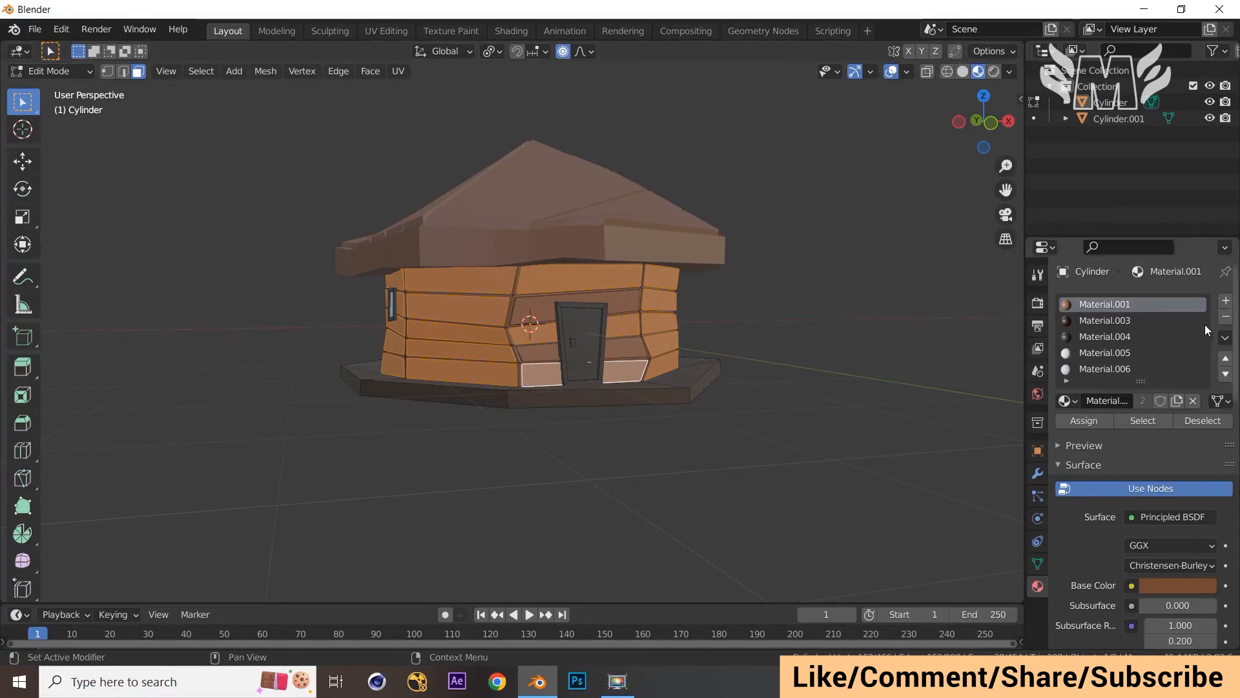
Step: Assign the selected planks a new material in a new slot with base color H 0.048, S 0.794, V 0.449, and exit Edit Mode
left_click(1226, 301)
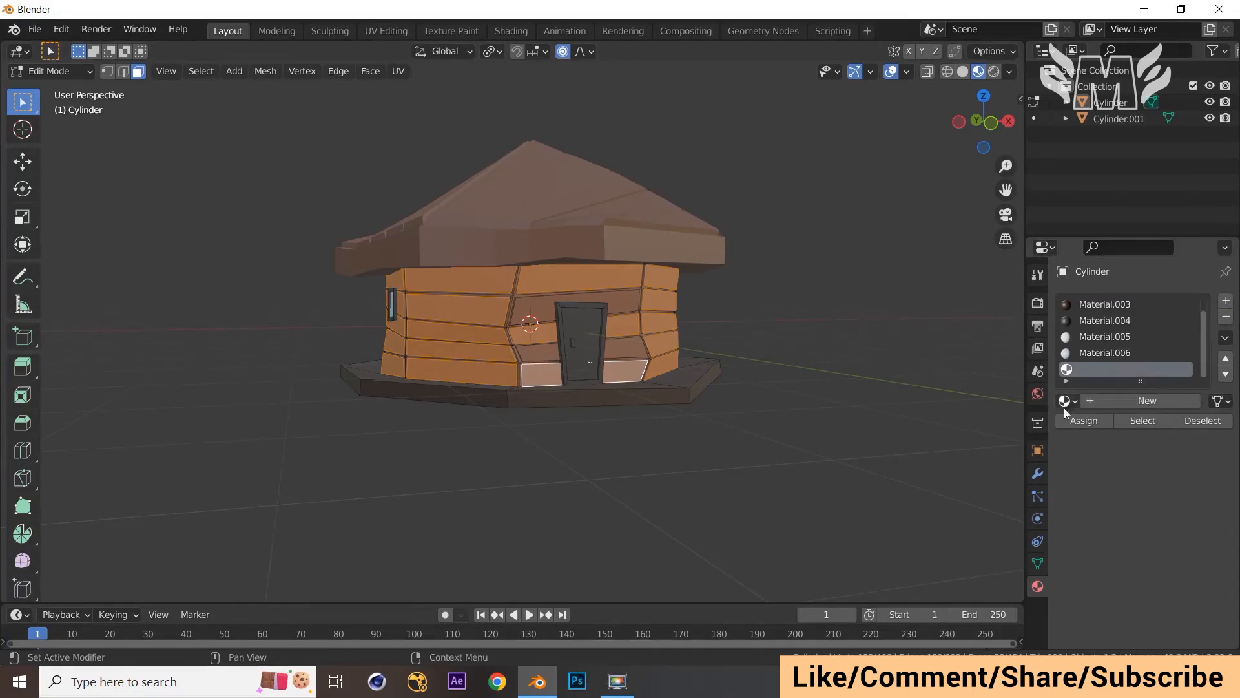
left_click(1141, 403)
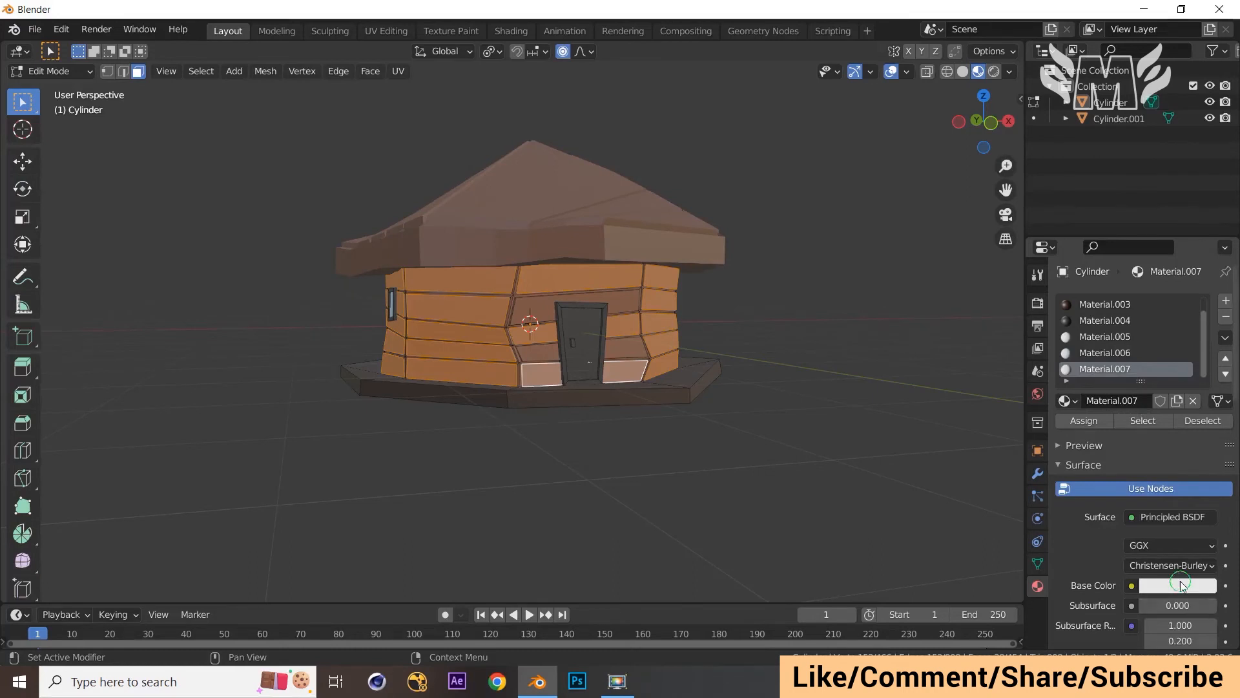
left_click(1180, 585)
left_click(1123, 438)
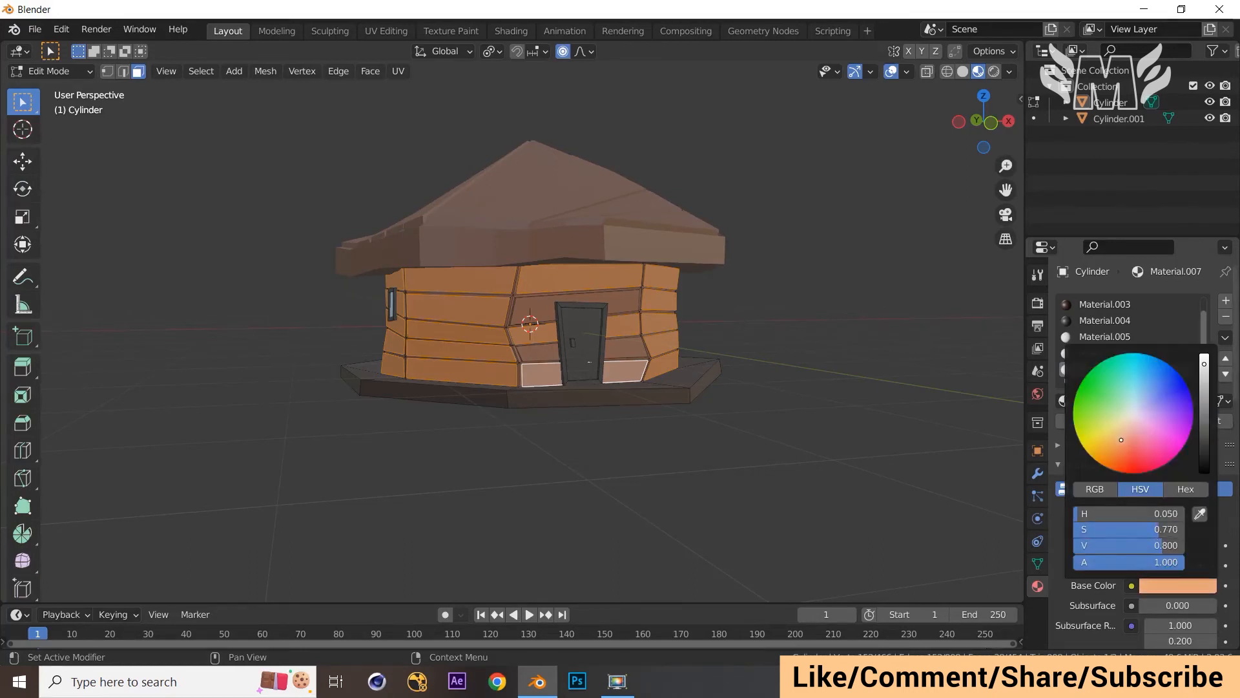
left_click(1205, 391)
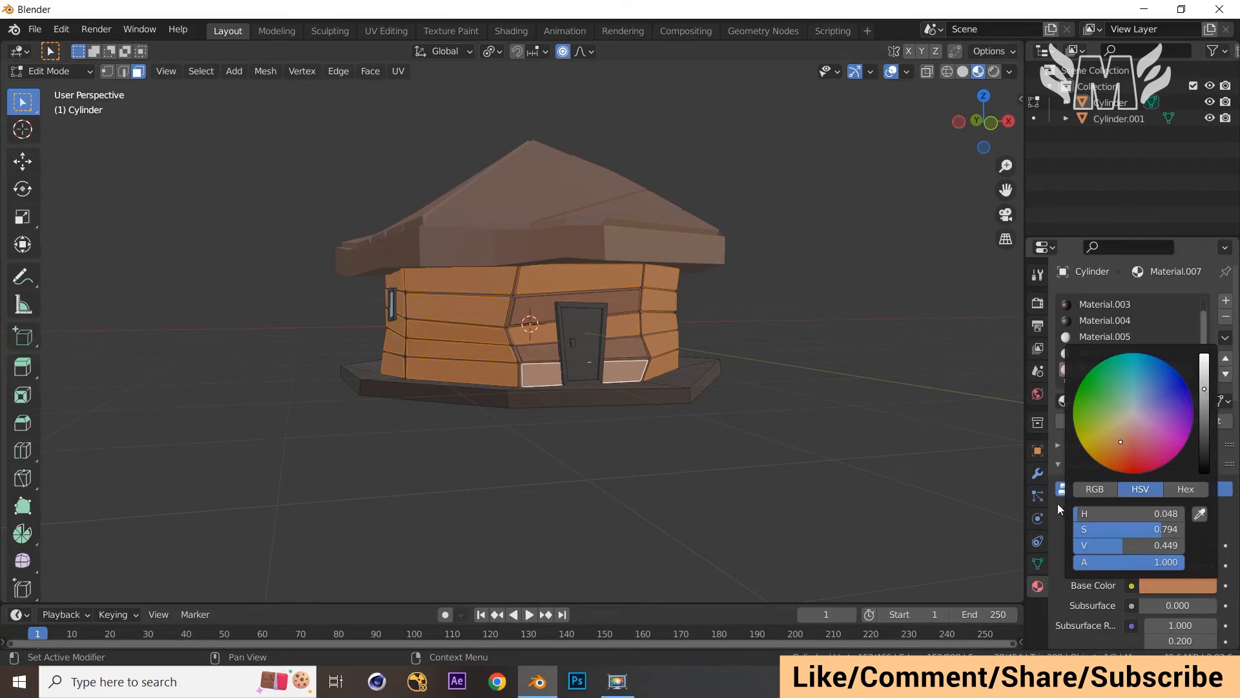
left_click(1058, 523)
left_click(1096, 425)
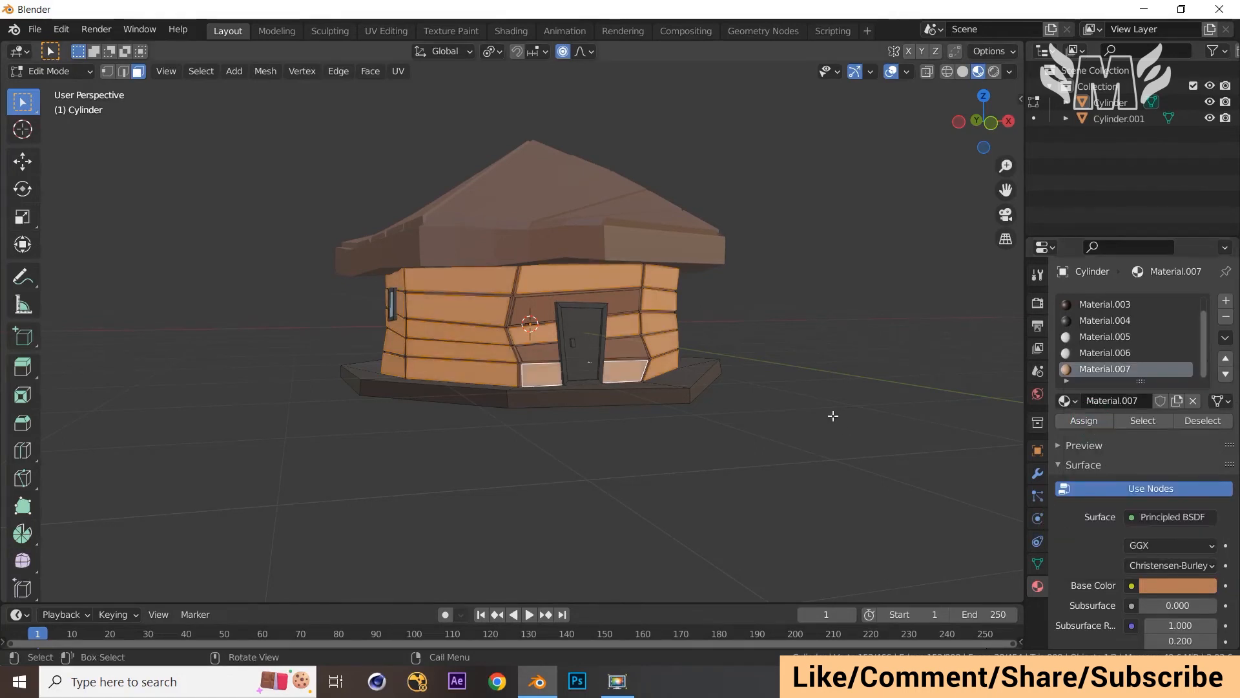
key("Tab")
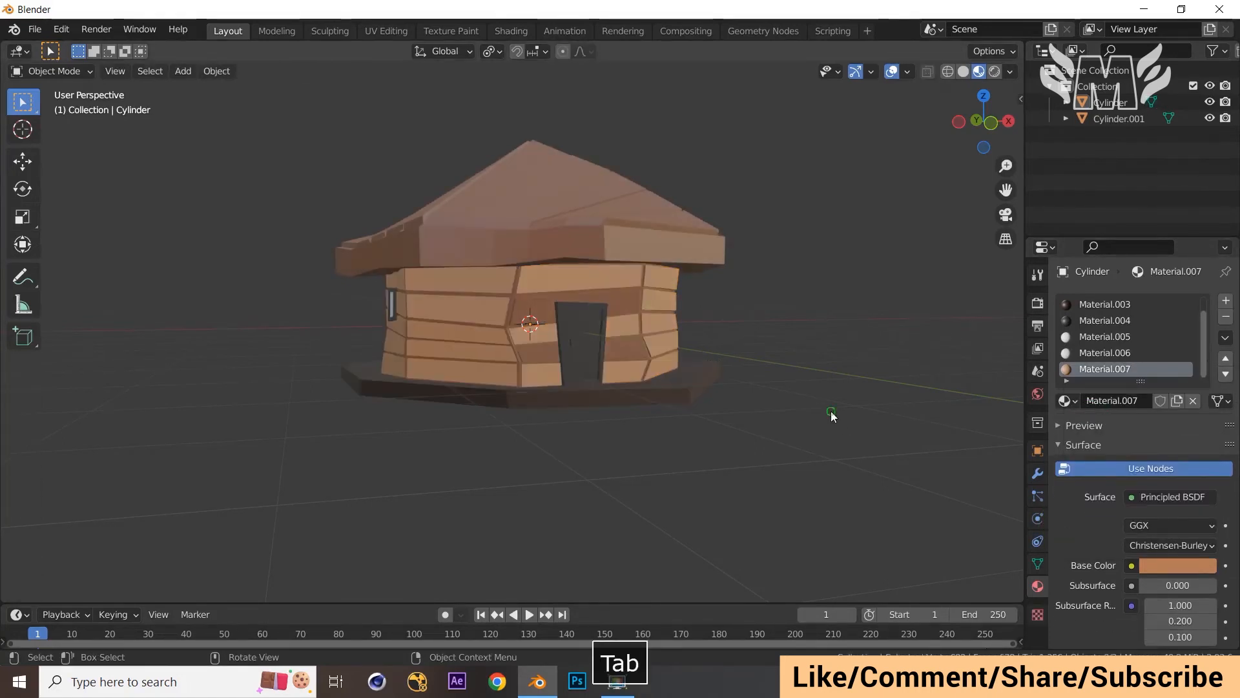
Step: Select the roof object in Object Mode and enter Edit Mode on it
mouse_move(831, 410)
middle_mouse_down()
mouse_move(916, 421)
mouse_move(828, 409)
mouse_move(899, 418)
mouse_move(838, 419)
middle_mouse_up()
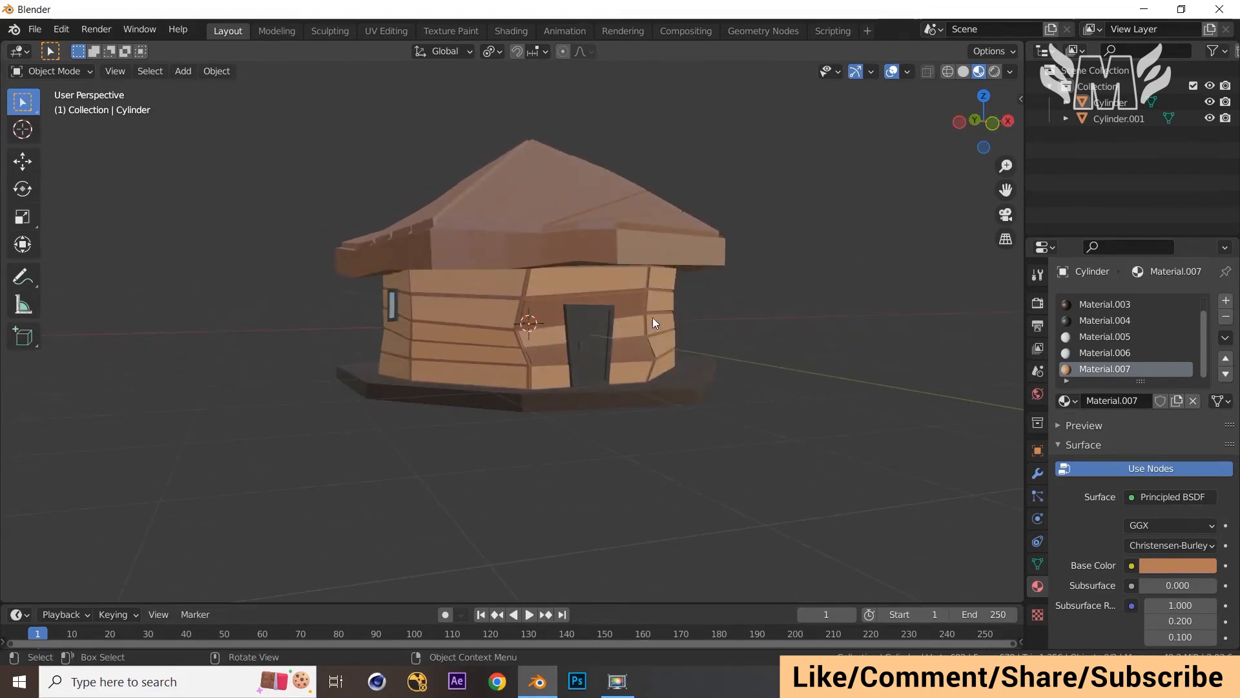
mouse_move(780, 351)
middle_mouse_down()
mouse_move(739, 338)
mouse_move(763, 341)
middle_mouse_up()
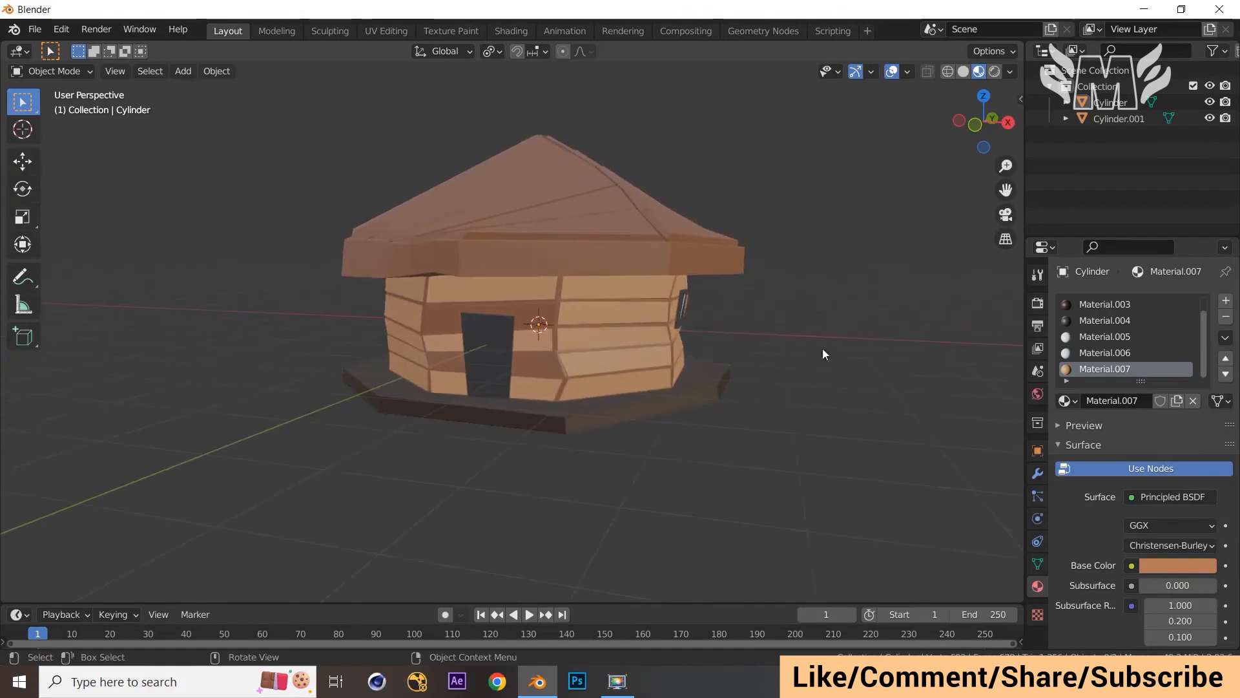
middle_click_drag(875, 388, 900, 428)
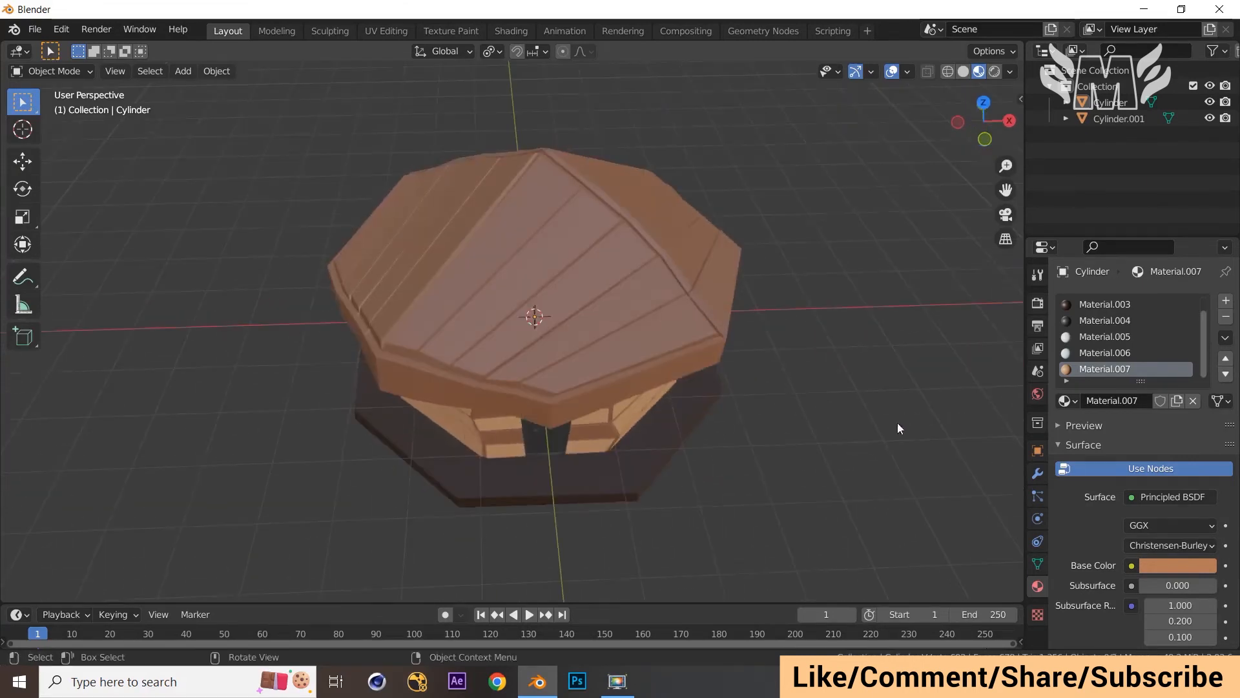
mouse_move(955, 367)
middle_mouse_down()
mouse_move(933, 323)
mouse_move(937, 365)
middle_mouse_up()
key("Tab")
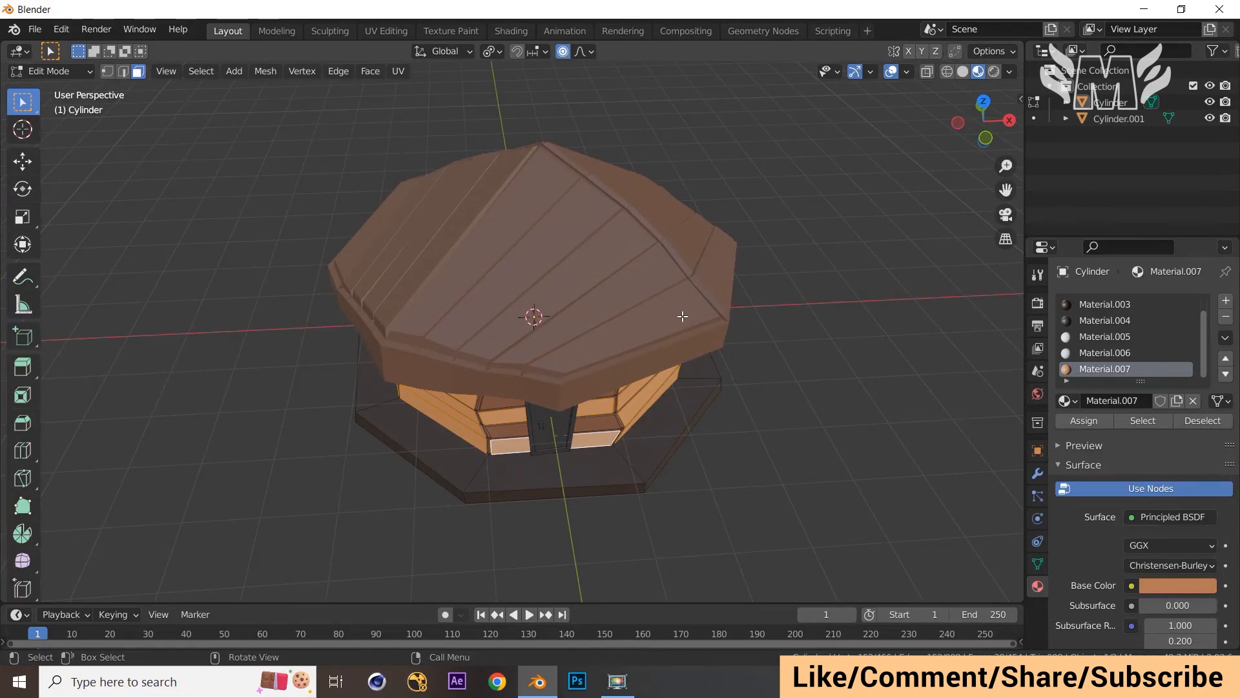
key("Tab")
left_click(683, 315)
key("Tab")
left_click(682, 316)
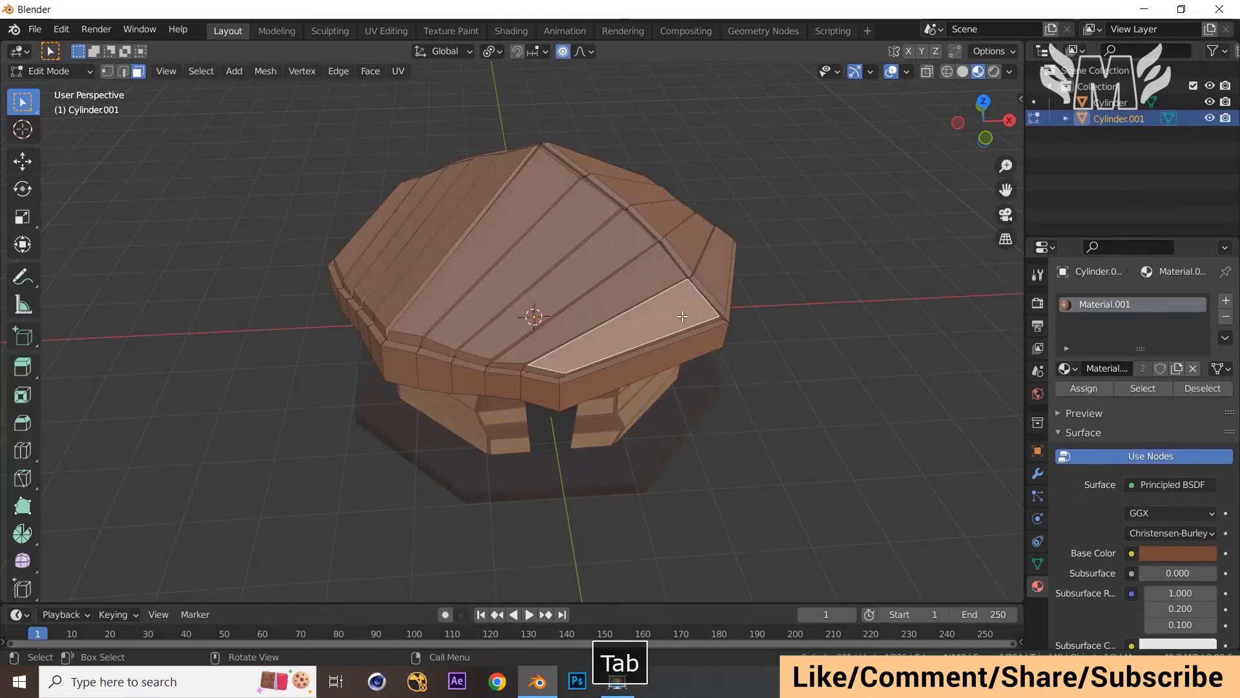
left_click(617, 296, "ctrl")
left_click(573, 268, "ctrl")
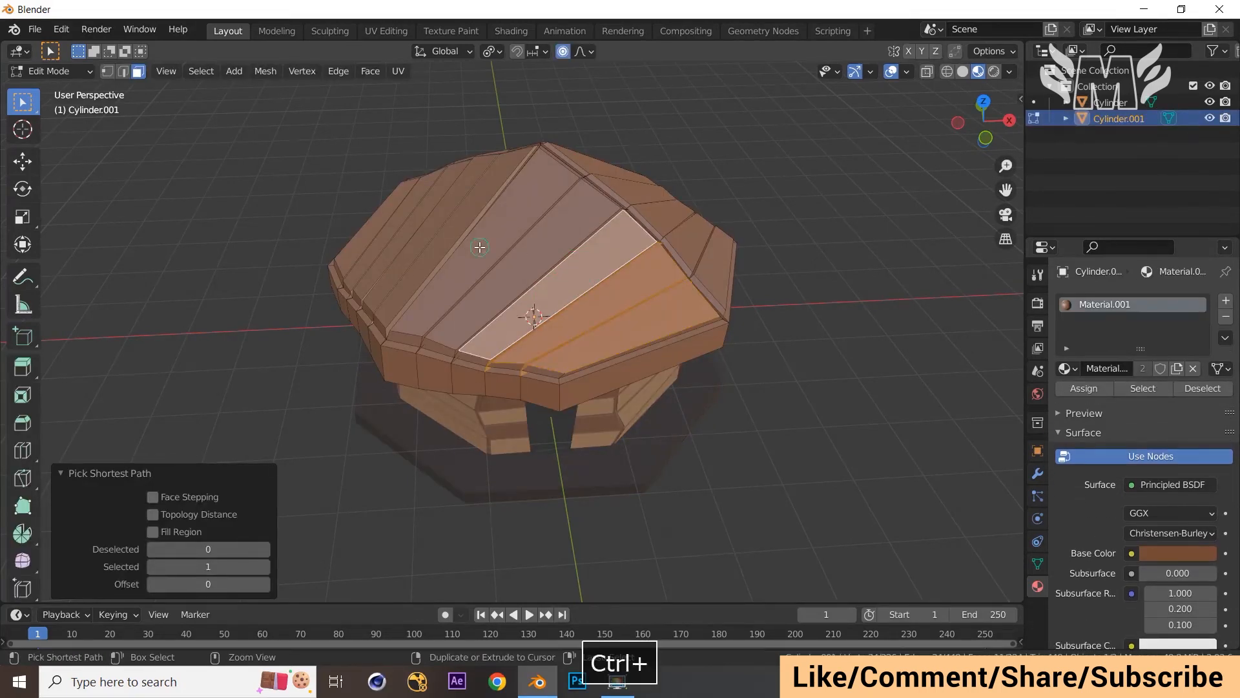
left_click(479, 247, "ctrl")
left_click(407, 226, "ctrl")
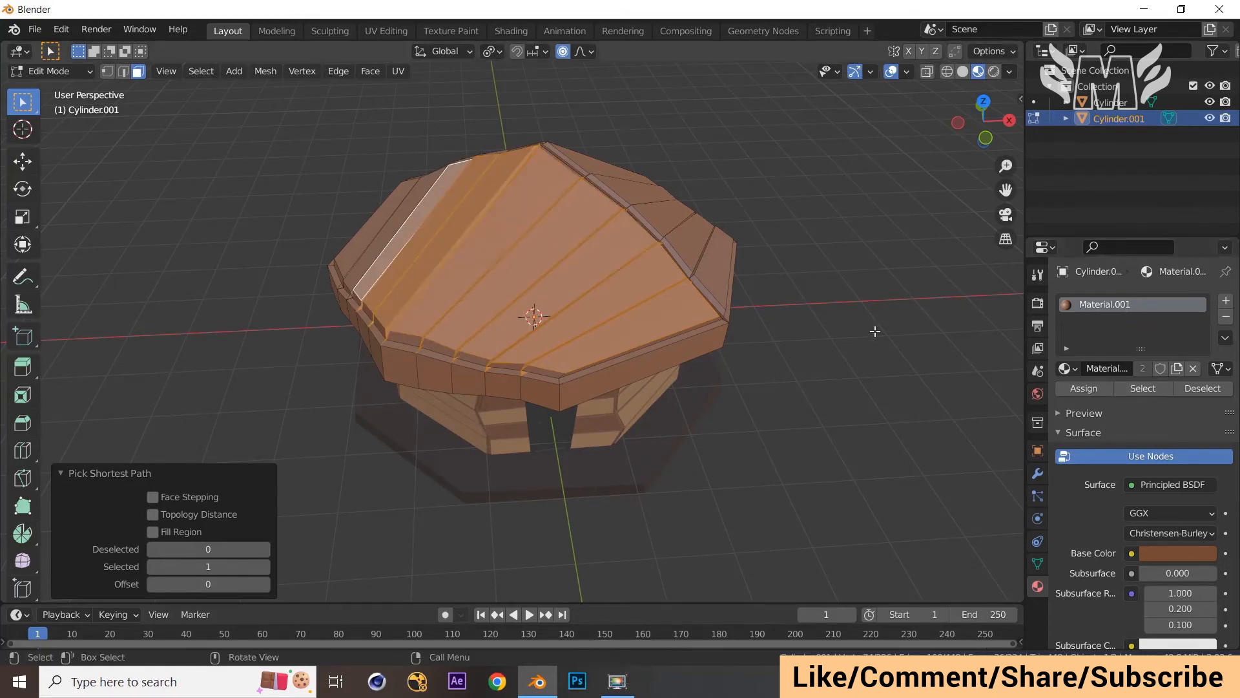
left_click(921, 292)
Step: Select four planks of the roof section above the door and three alternating planks of the adjoining -X section
left_click(627, 329)
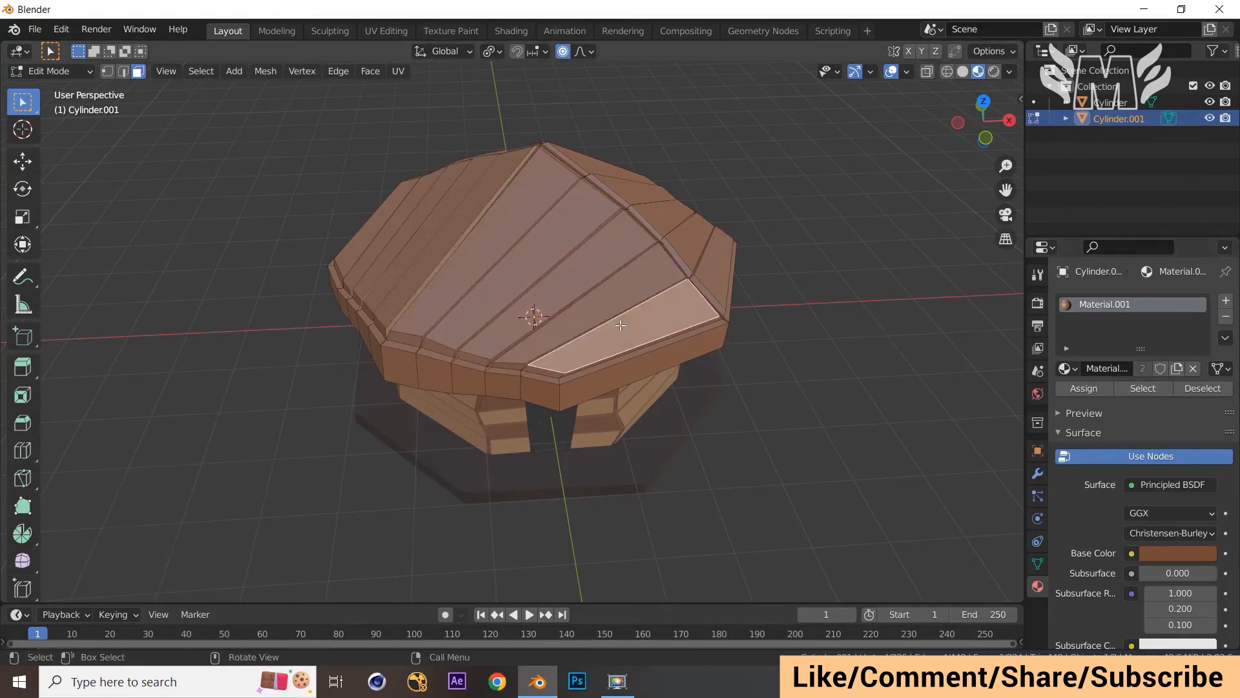
left_click(573, 282, "shift")
left_click(545, 246, "shift")
left_click(510, 228, "shift")
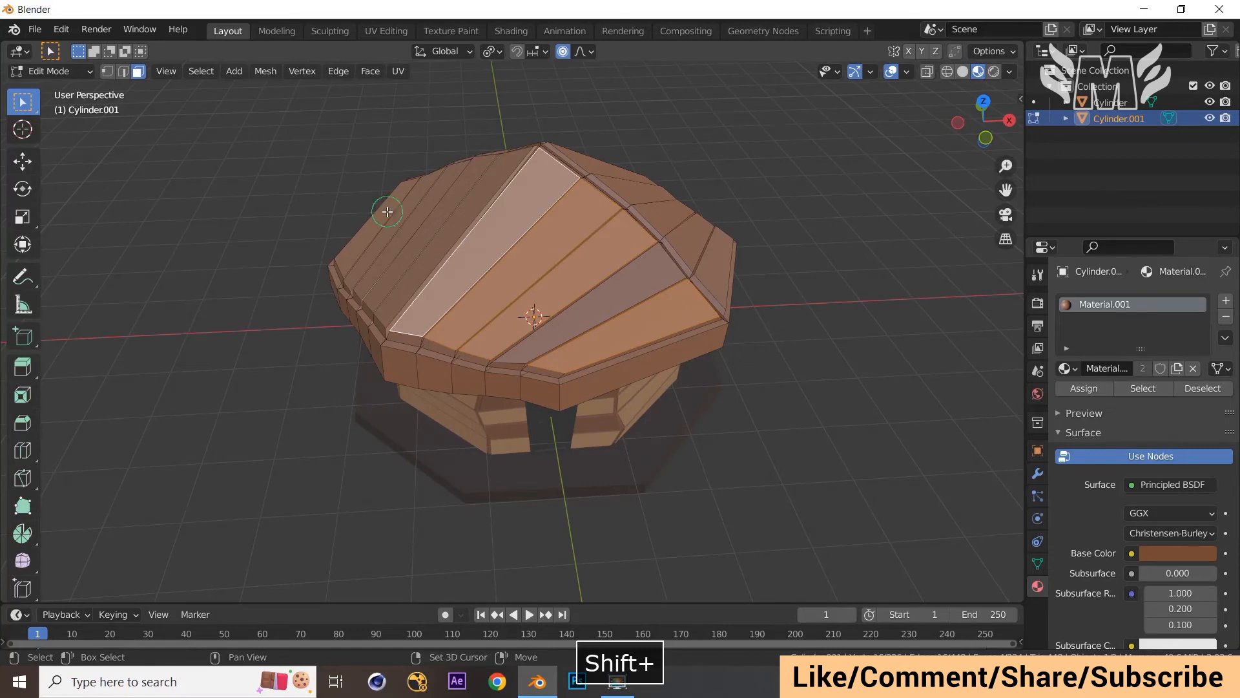
left_click(386, 211, "shift")
left_click(425, 221, "shift")
left_click(419, 216, "shift")
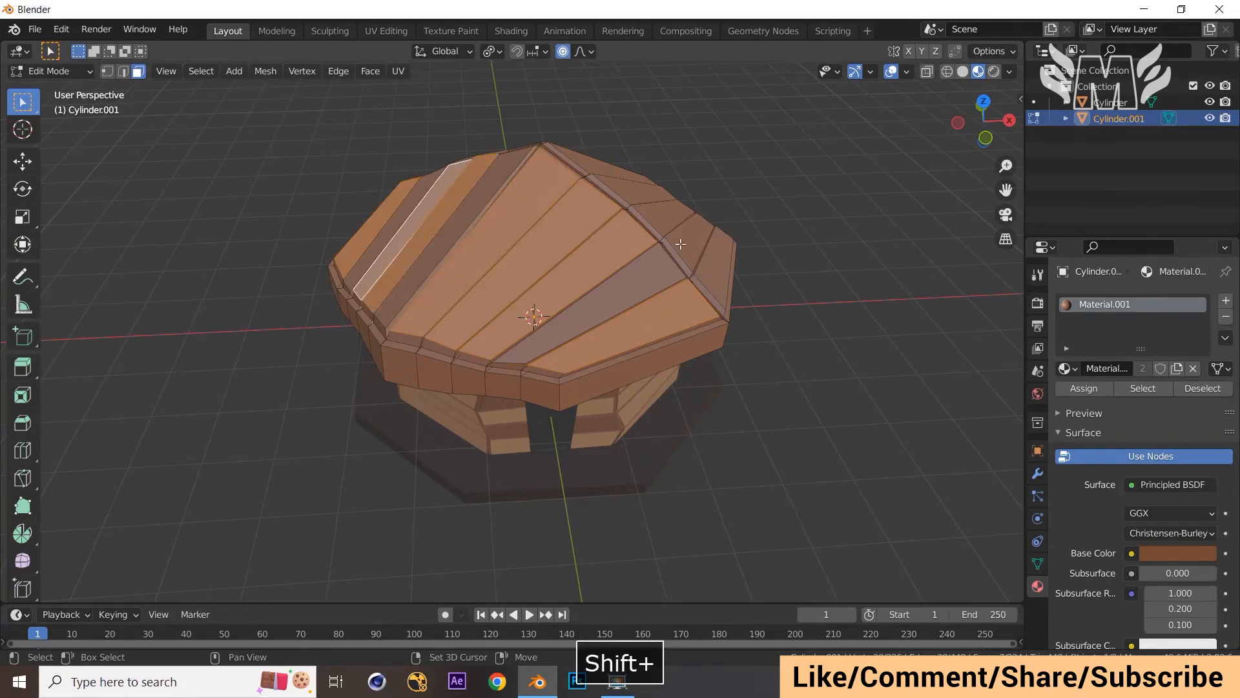
Step: Add the four upper planks of the roof's +X section to the selection, leaving out the plank nearest the door side
middle_click_drag(757, 240, 615, 329)
left_click(605, 340, "shift")
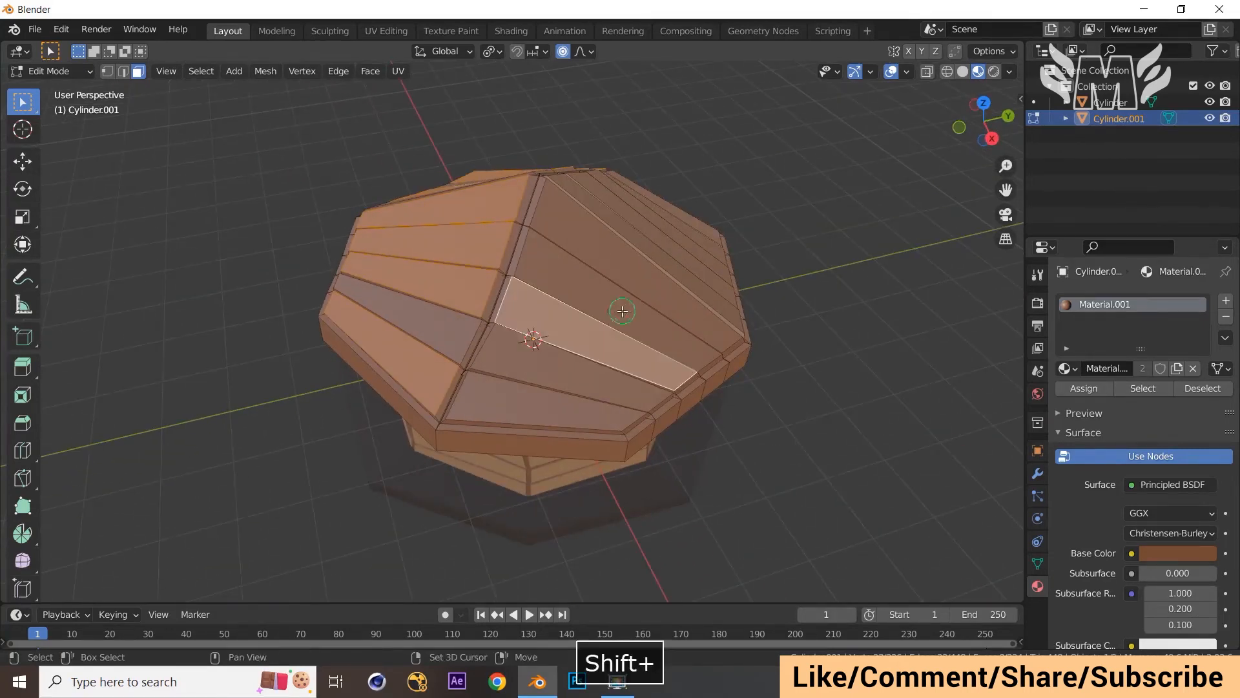
left_click(624, 310, "shift")
left_click(626, 280, "shift")
left_click(586, 383, "shift")
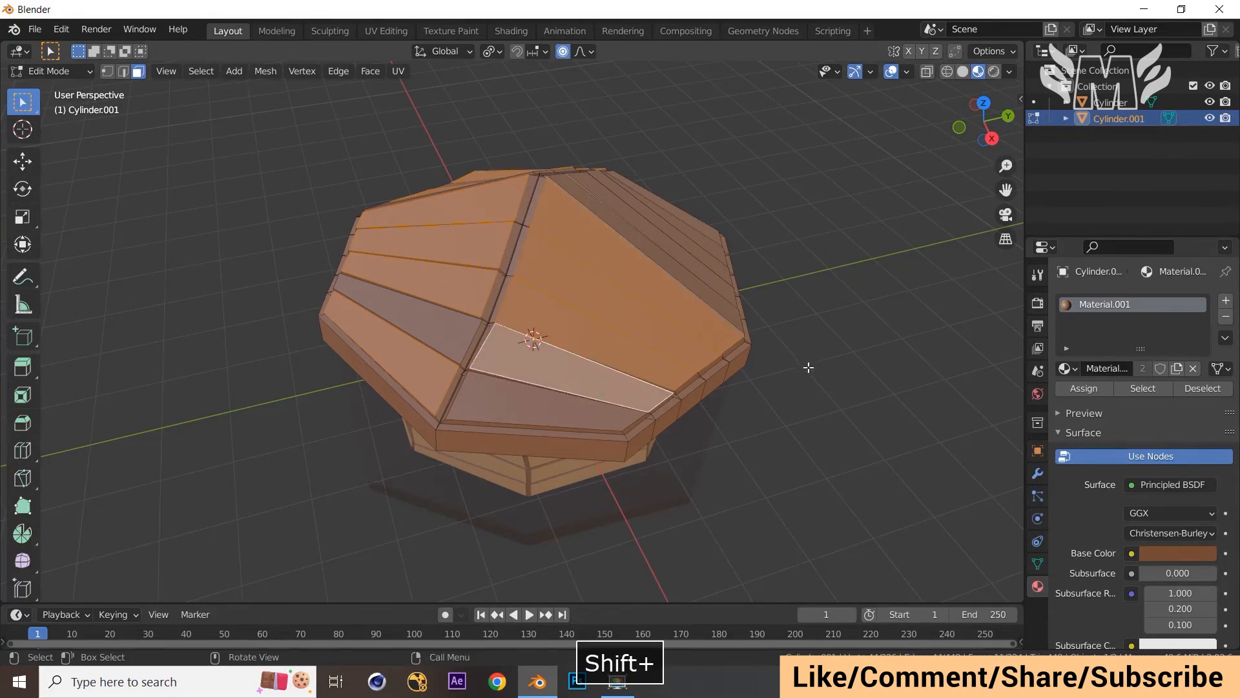
Step: Add separate planks of the roof's back section to the selection, leaving some planks between them unselected
middle_click_drag(808, 368, 685, 402)
left_click(663, 401, "shift")
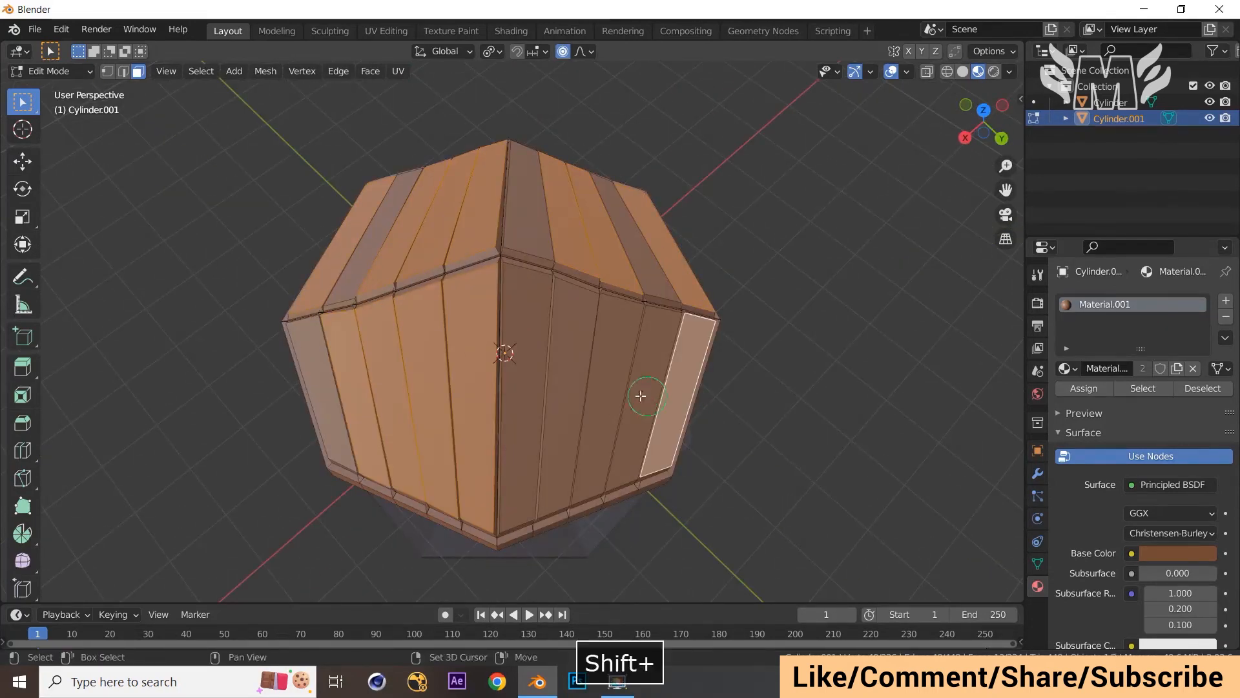
left_click(559, 369, "shift")
middle_click_drag(560, 369, 912, 347)
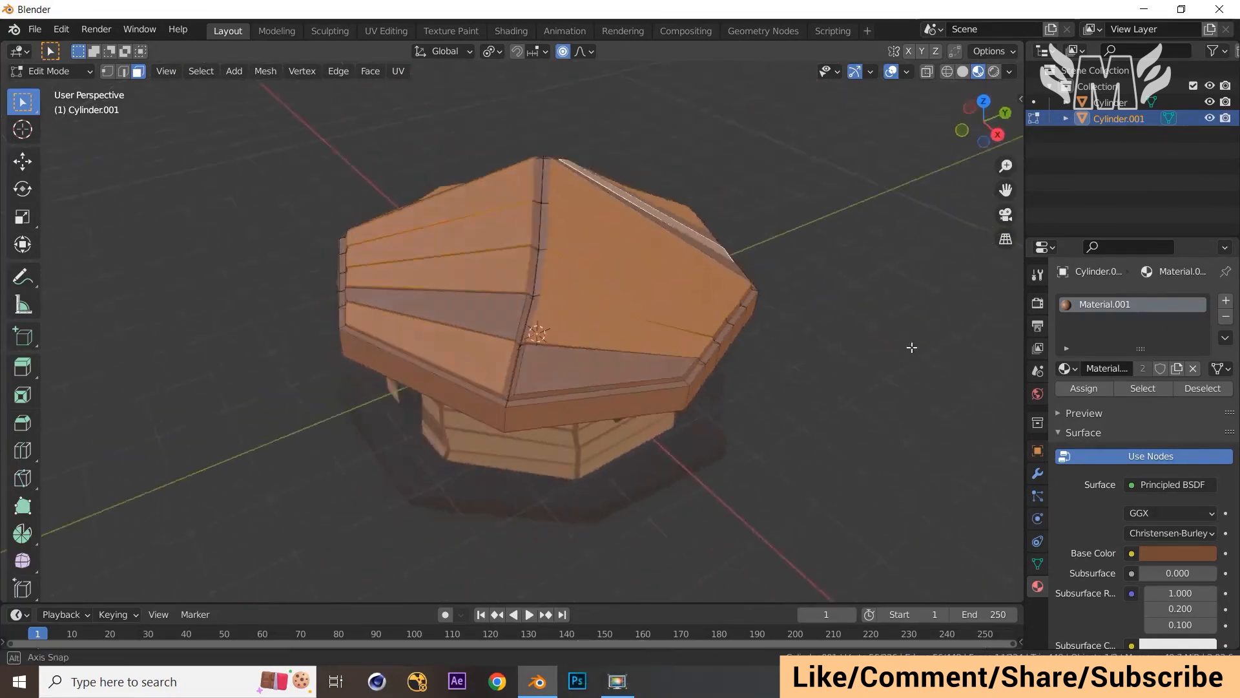
Step: Add a second material slot to the roof, link the existing Material.007 to it and assign it to the selected planks
left_click(1226, 300)
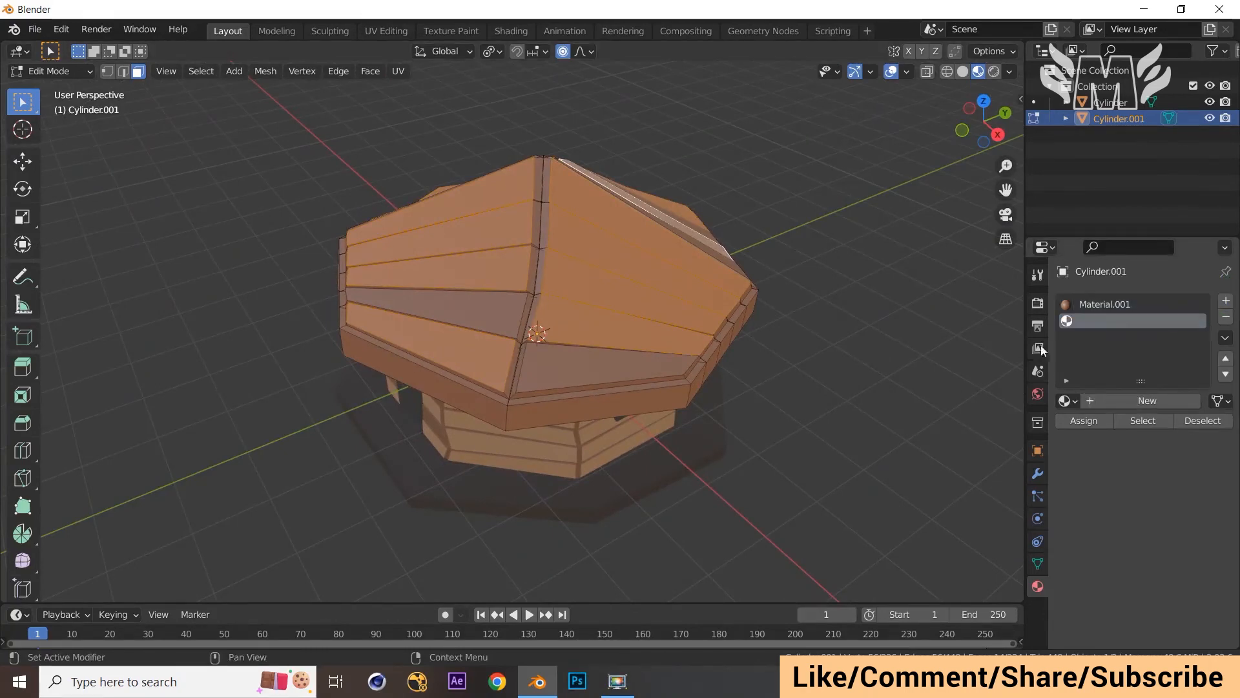
left_click(1076, 401)
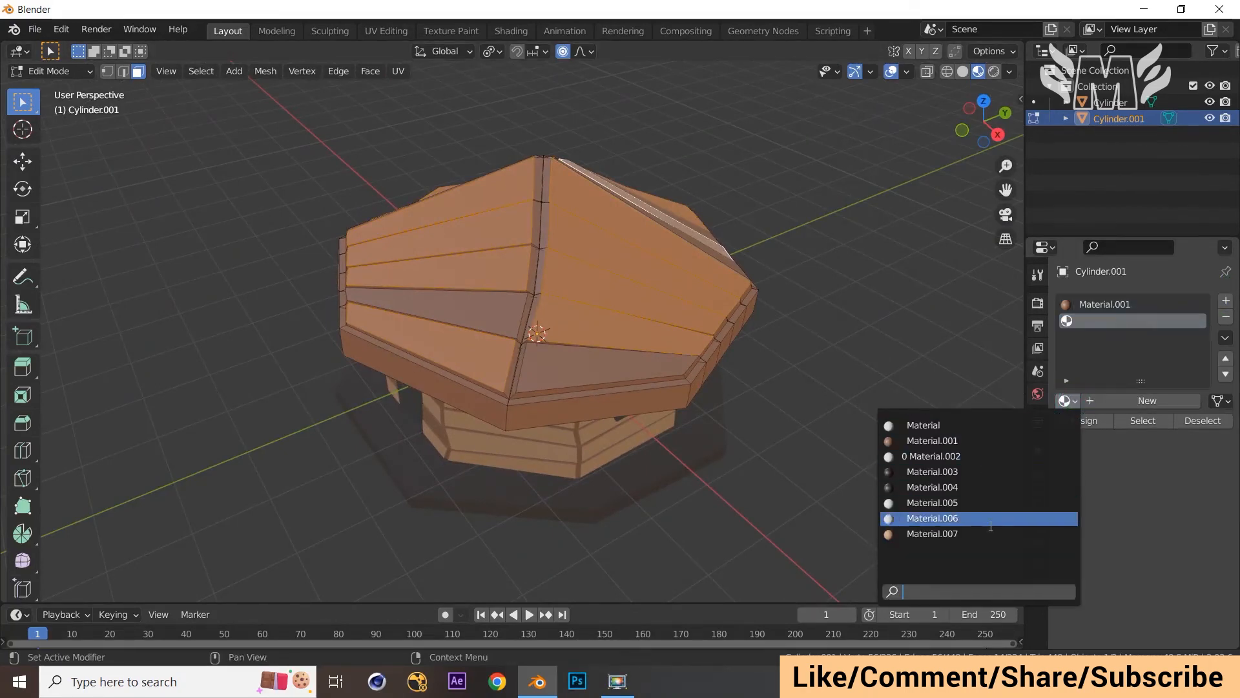
left_click(991, 531)
left_click(1082, 420)
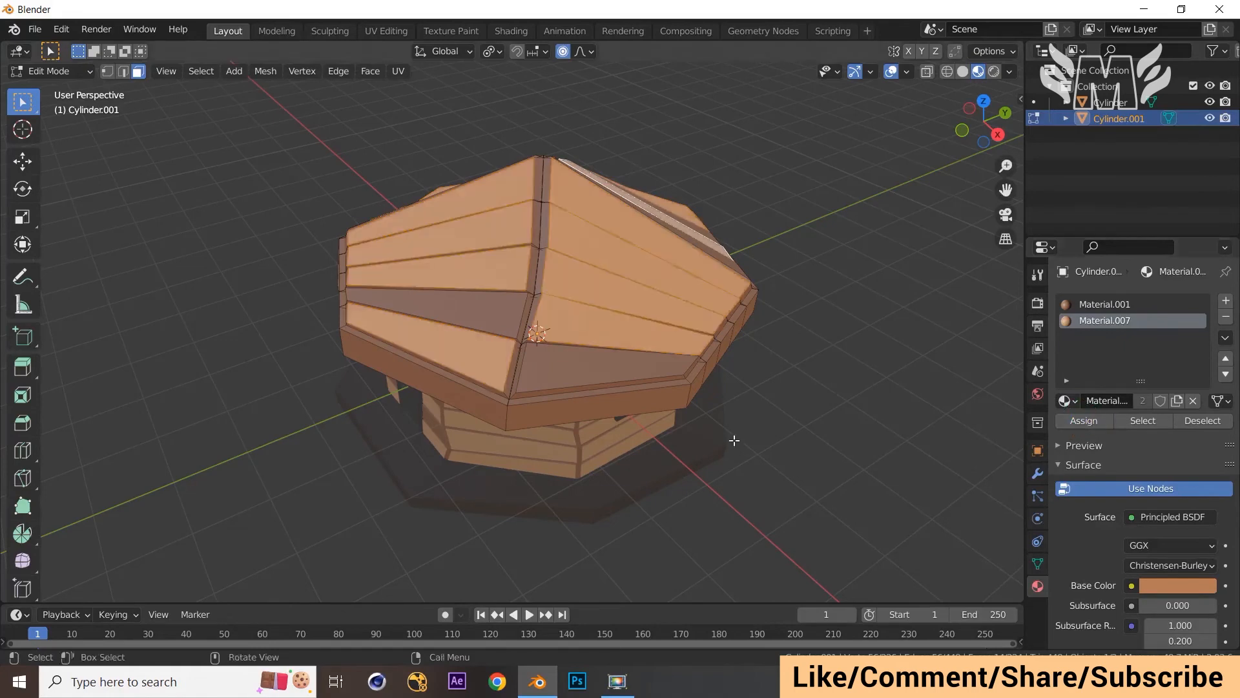
Step: Return to Object Mode, switch the viewport to rendered shading and darken the world background color to near black
middle_click_drag(734, 438, 708, 386)
key("Tab")
middle_click_drag(790, 417, 792, 455)
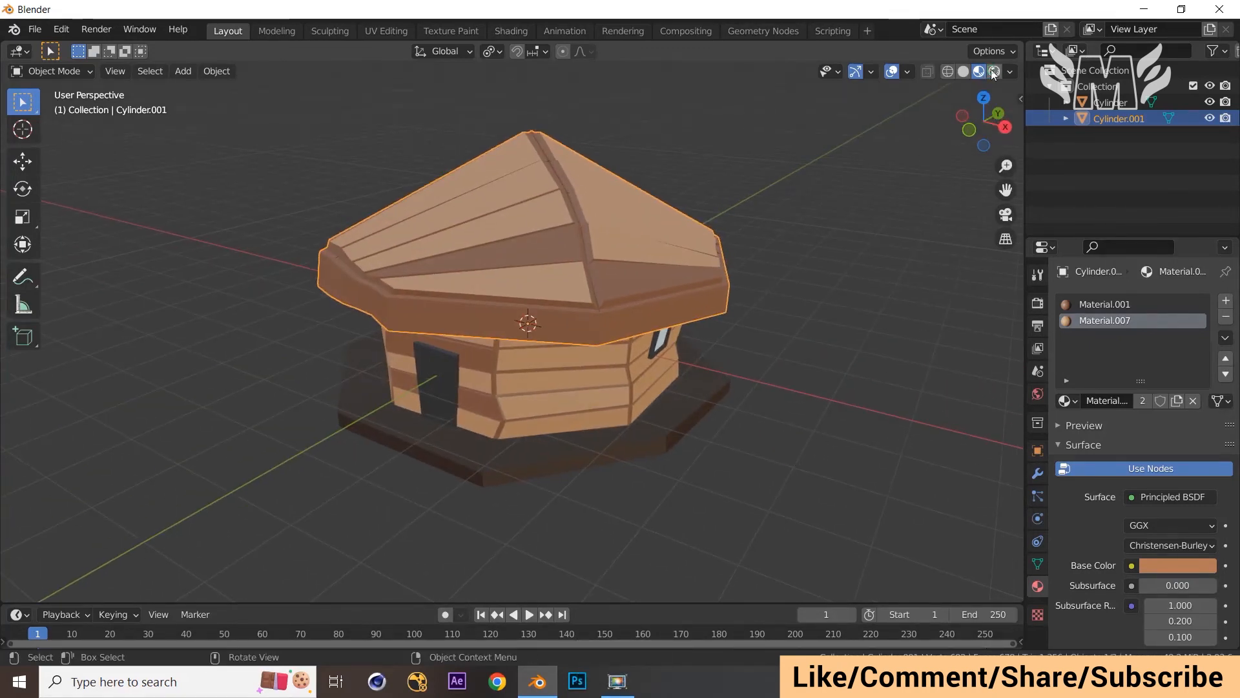
left_click(995, 72)
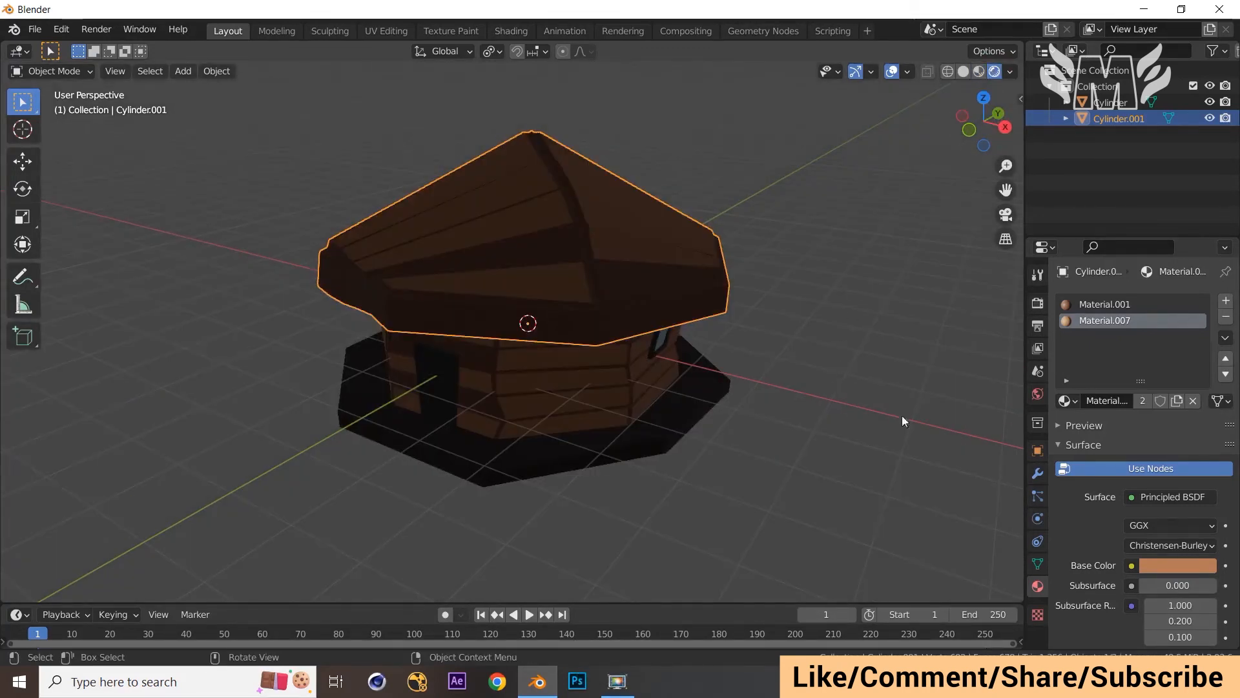
left_click(1038, 395)
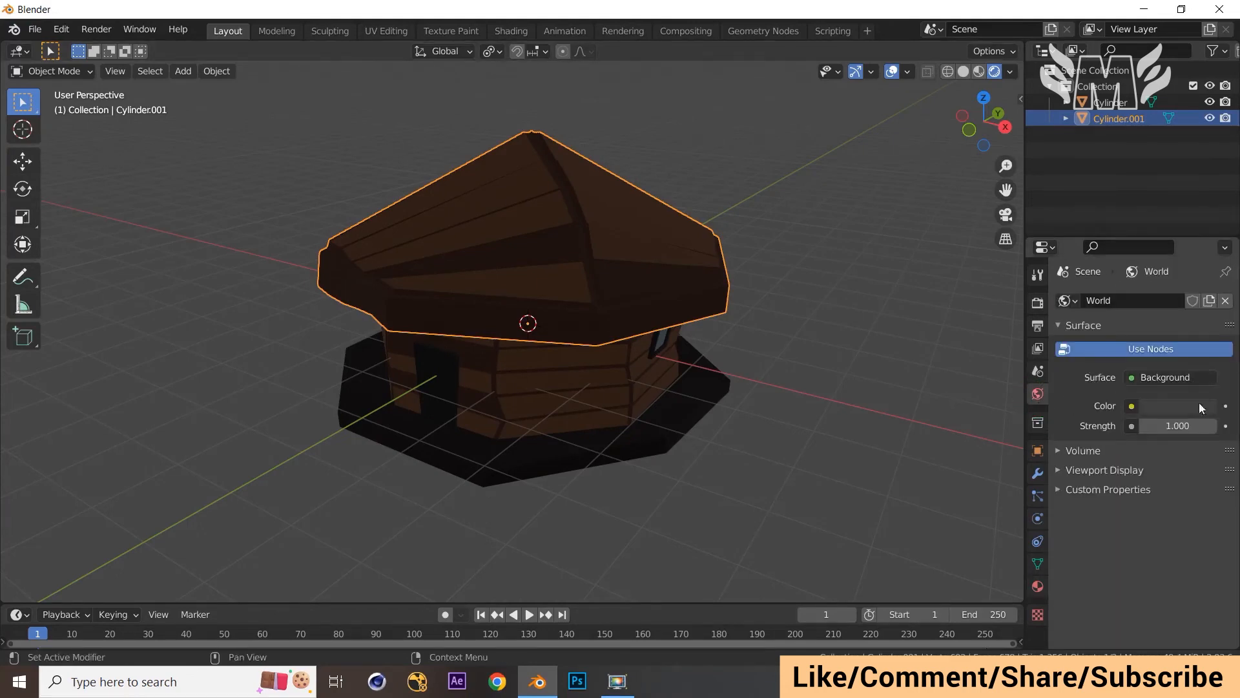
left_click(1182, 408)
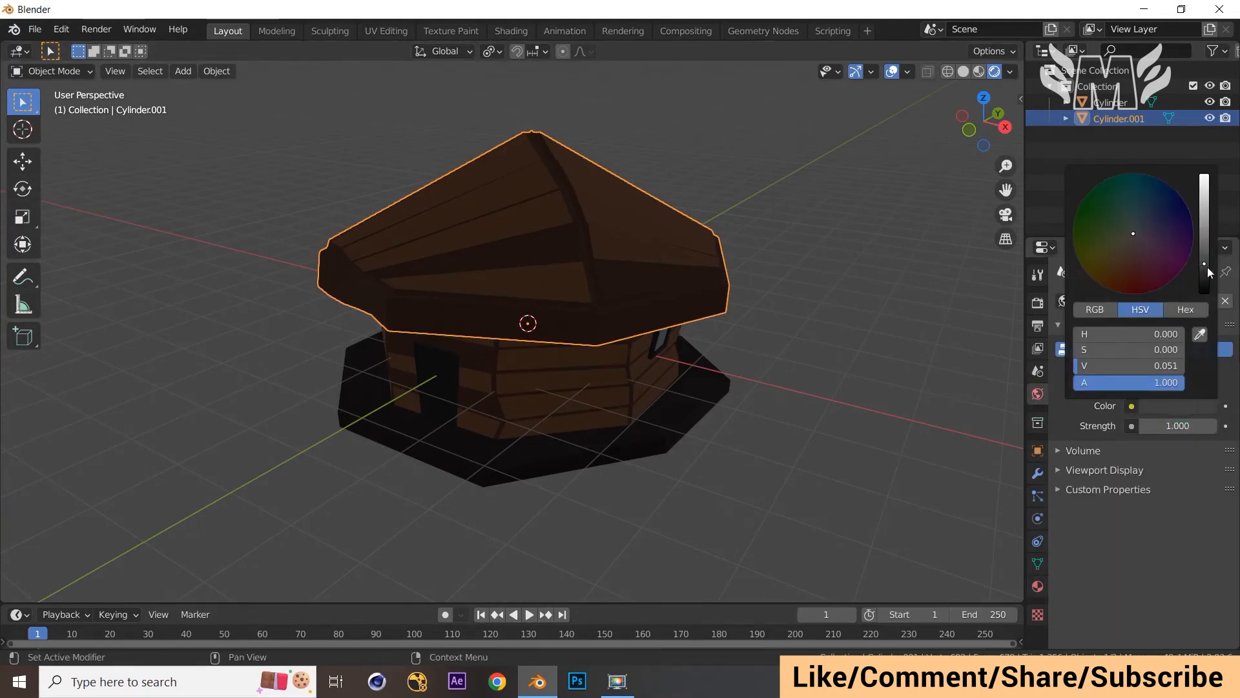
left_click_drag(1207, 266, 1205, 279)
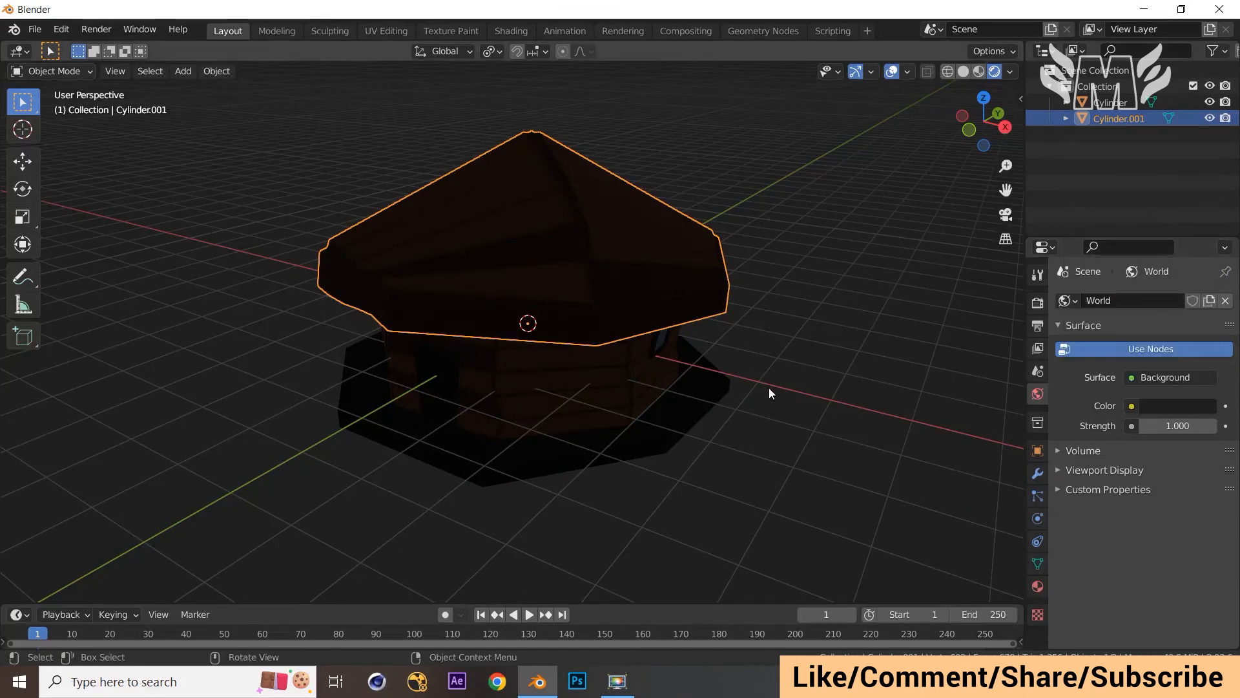
Step: Add a point light and raise it about 4.24 m along Z, above the roof's peak
key("shift+a")
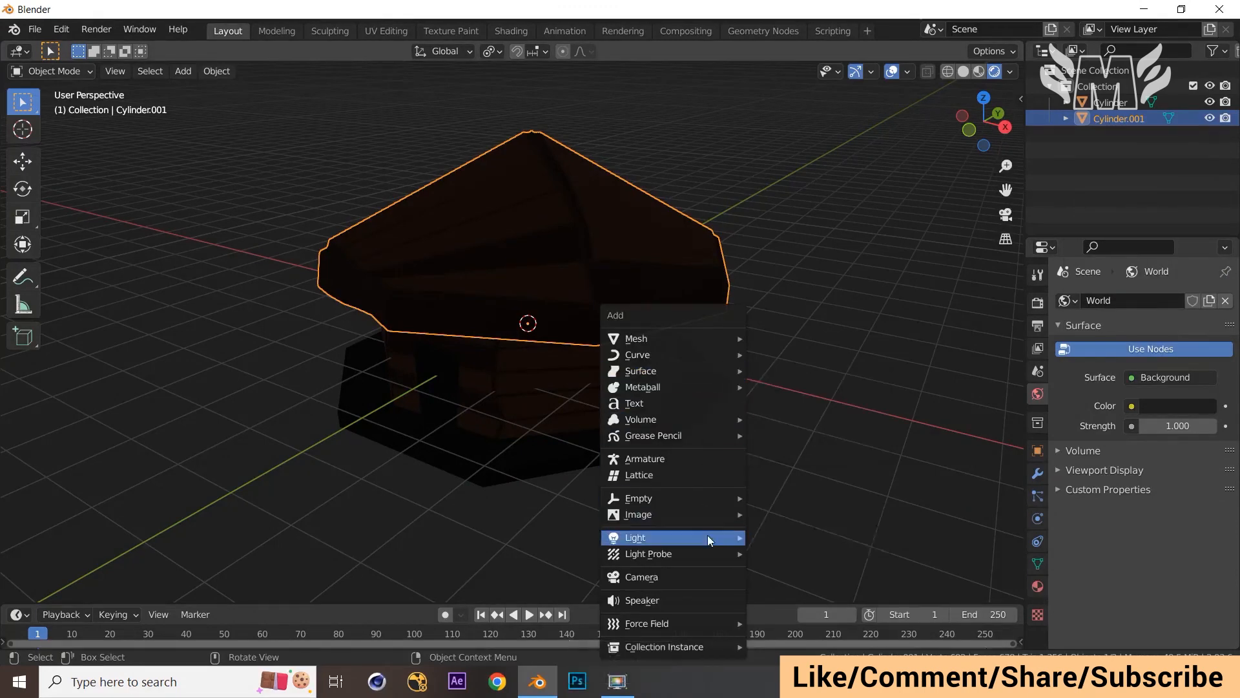
mouse_move(707, 536)
left_click(781, 537)
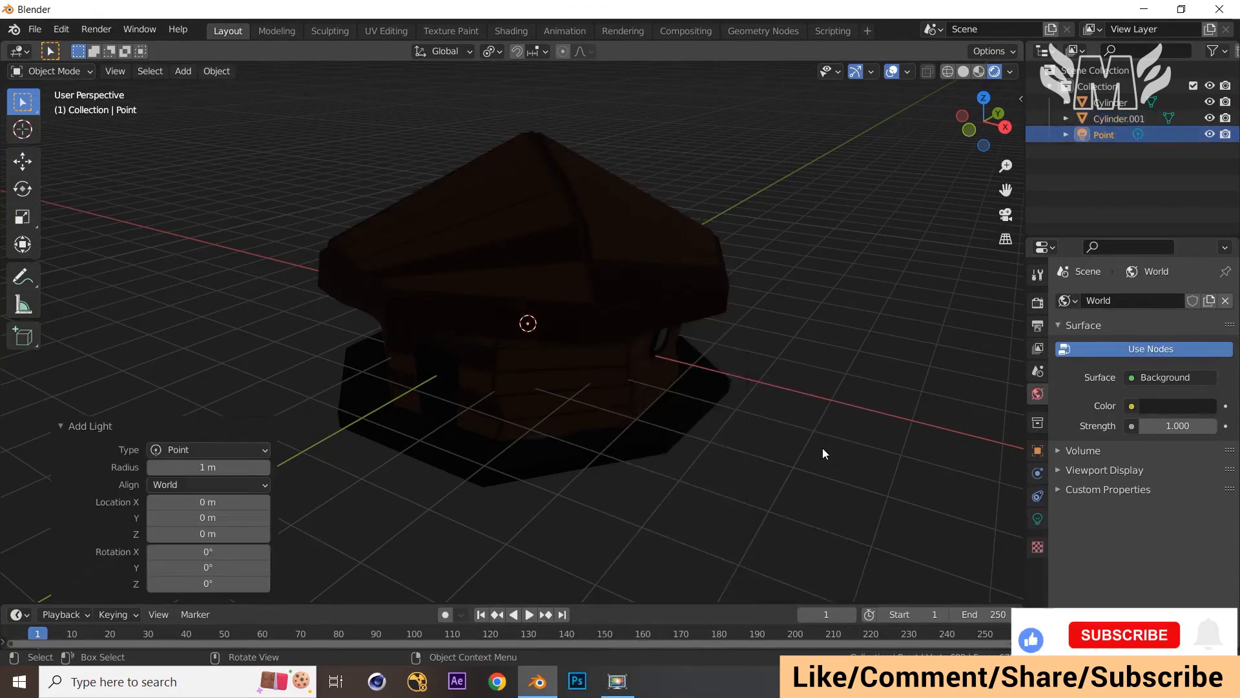
key("g")
key("z")
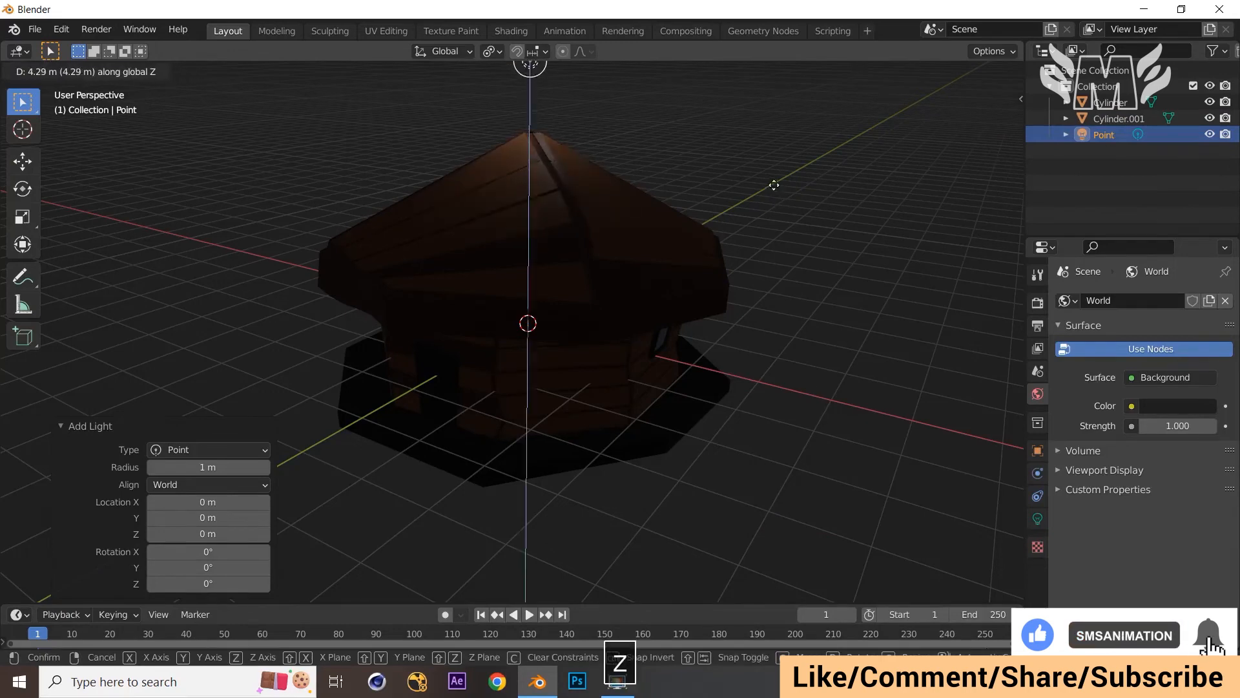
left_click(777, 192)
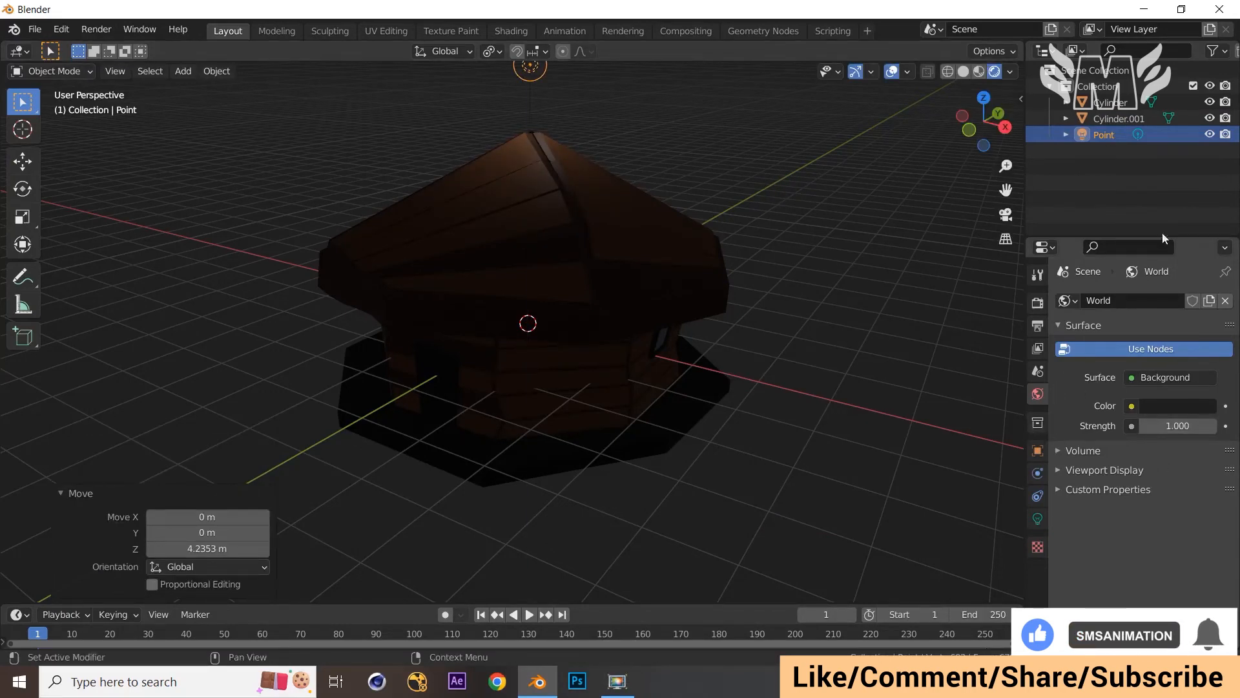
Step: Set the point light's power to 500 W
left_click(1138, 134)
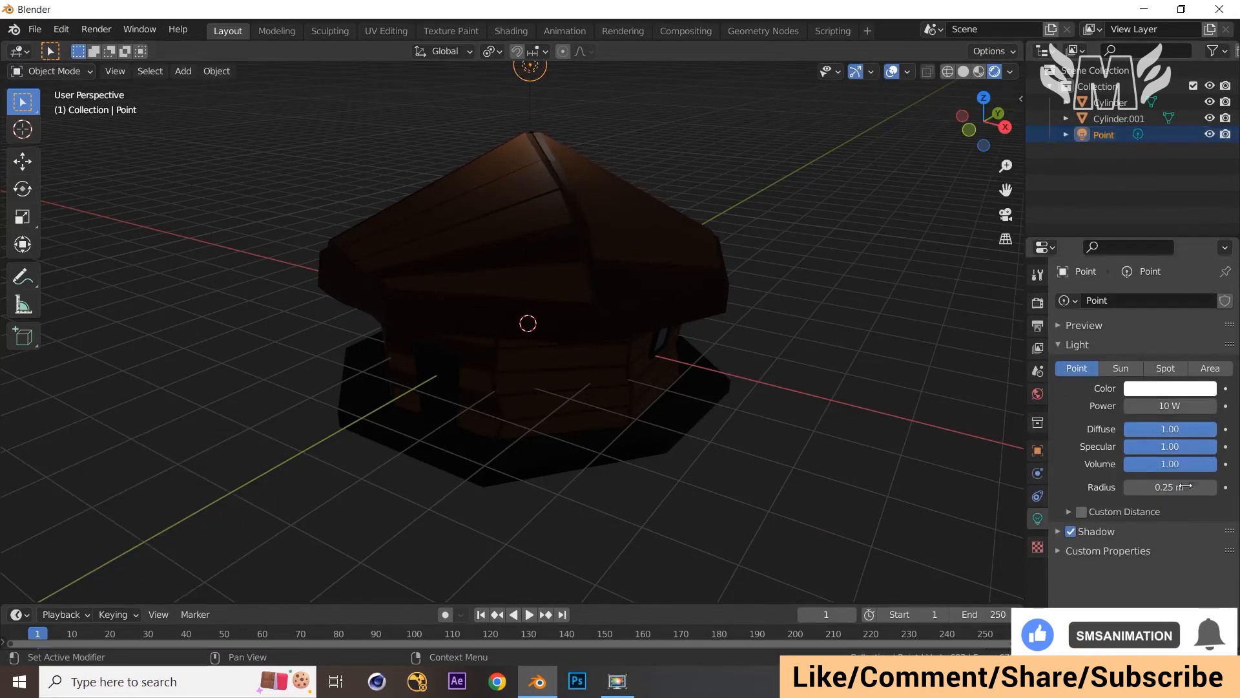
left_click(1158, 405)
type("500")
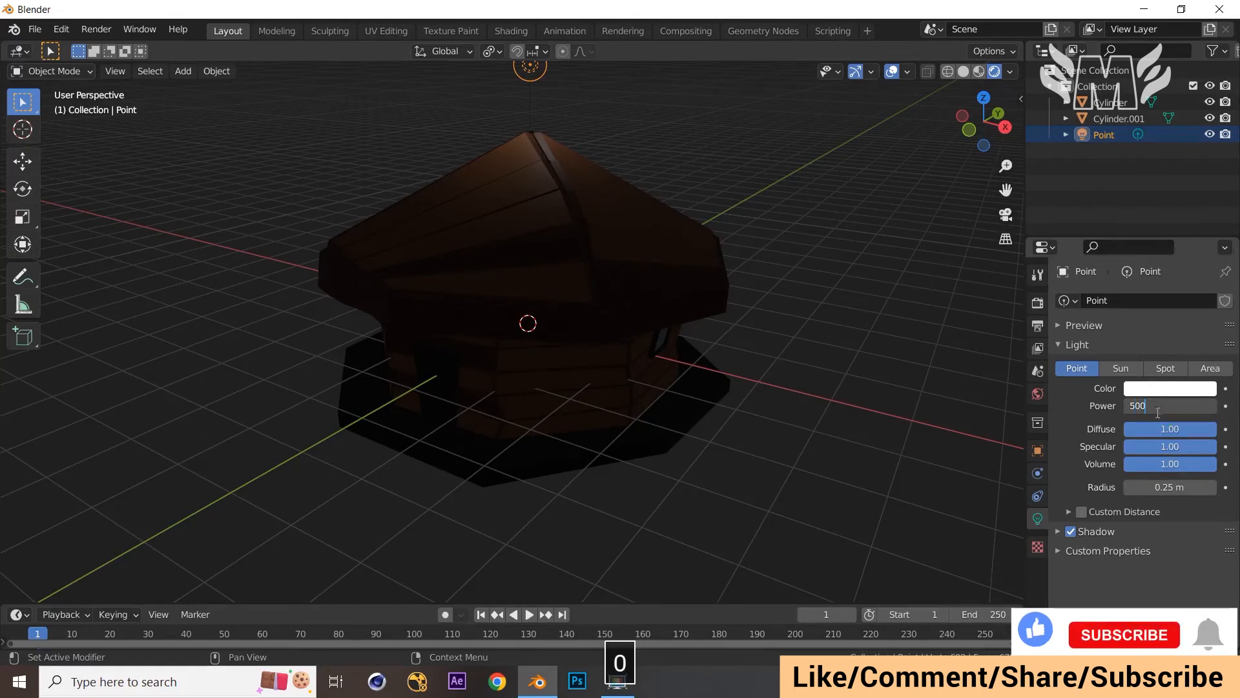
left_click(1066, 408)
Step: Move the point light horizontally, about -3.69 m along X and -1.92 m along Y, keeping its height
middle_click_drag(842, 408, 885, 404)
key("Home")
key("KP_7")
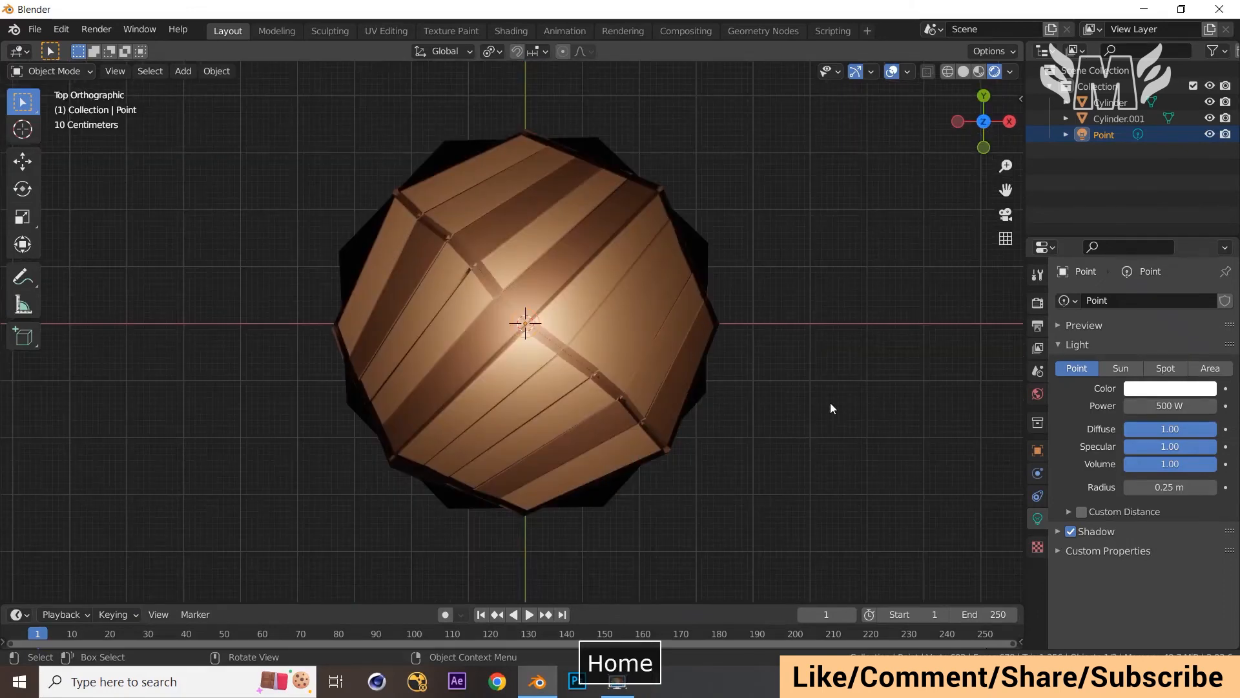
mouse_move(836, 411)
middle_mouse_down()
mouse_move(850, 282)
mouse_move(856, 419)
middle_mouse_up()
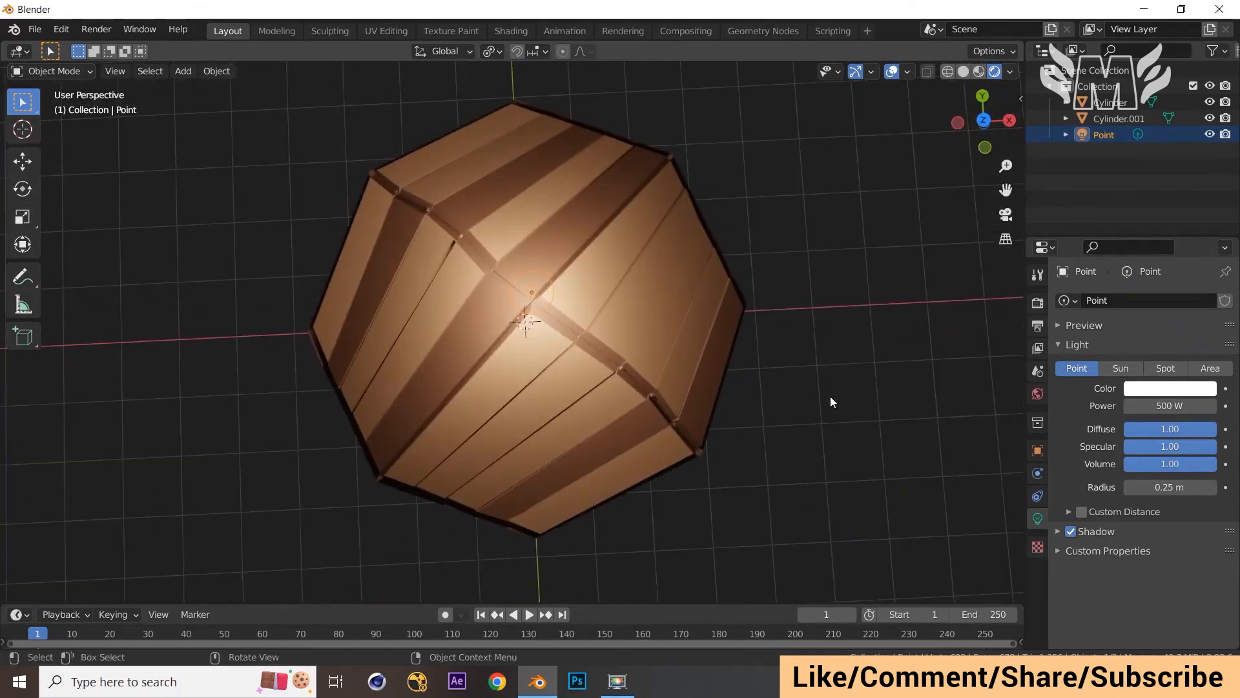
key("g")
key("shift+z")
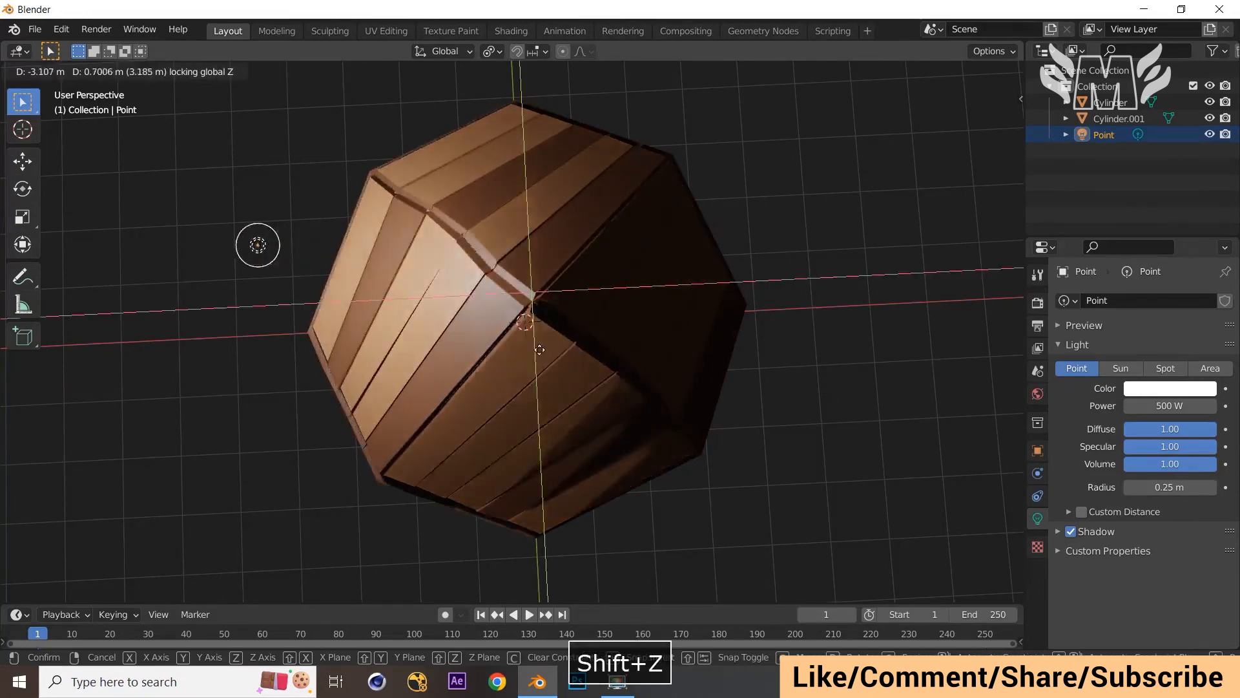
middle_click_drag(719, 541, 844, 367)
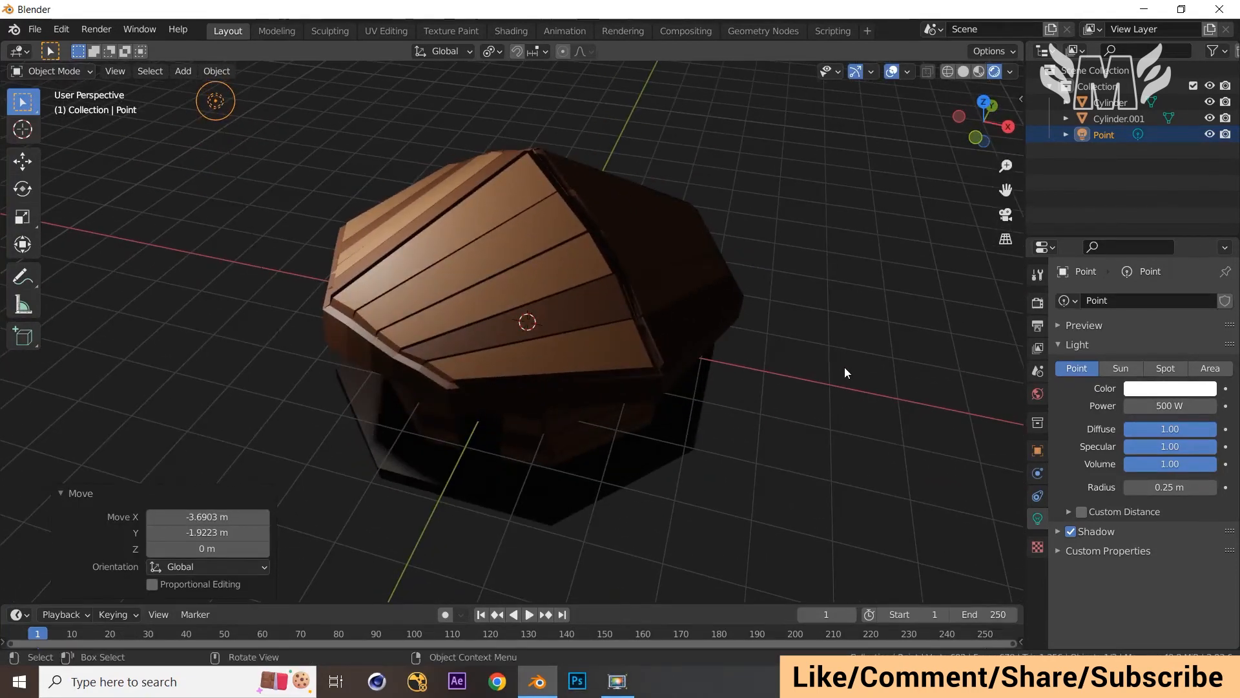
Step: Lower the point light about 1.62 m along Z
key("g")
key("z")
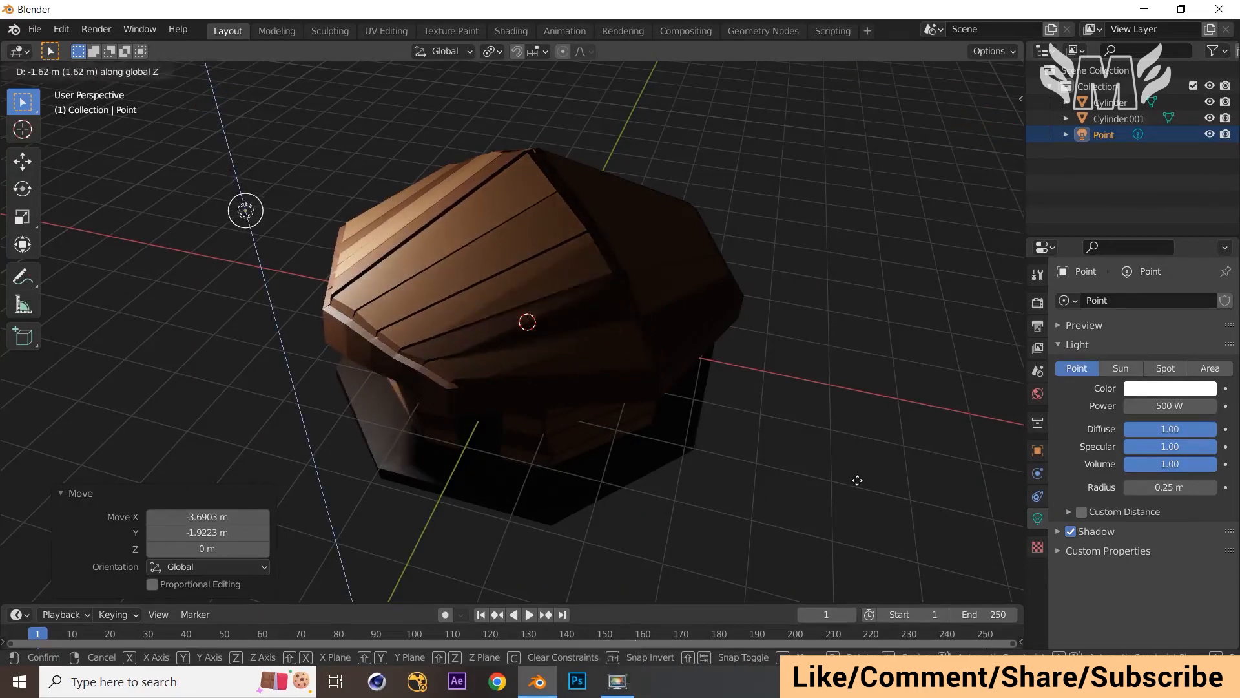
left_click(873, 445)
Step: Duplicate the point light about 7.25 m along X and -4.89 m along Y, and set the copy's power to 700 W
middle_click_drag(865, 348, 866, 296)
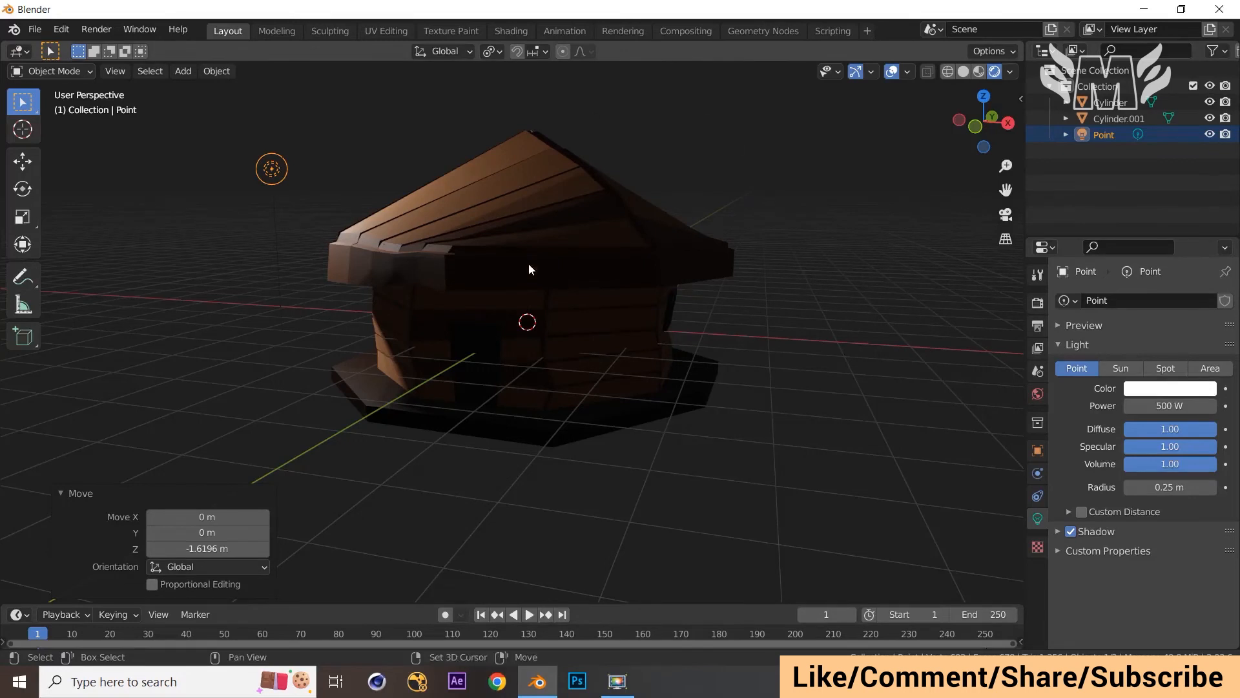
key("shift+d")
key("shift+z")
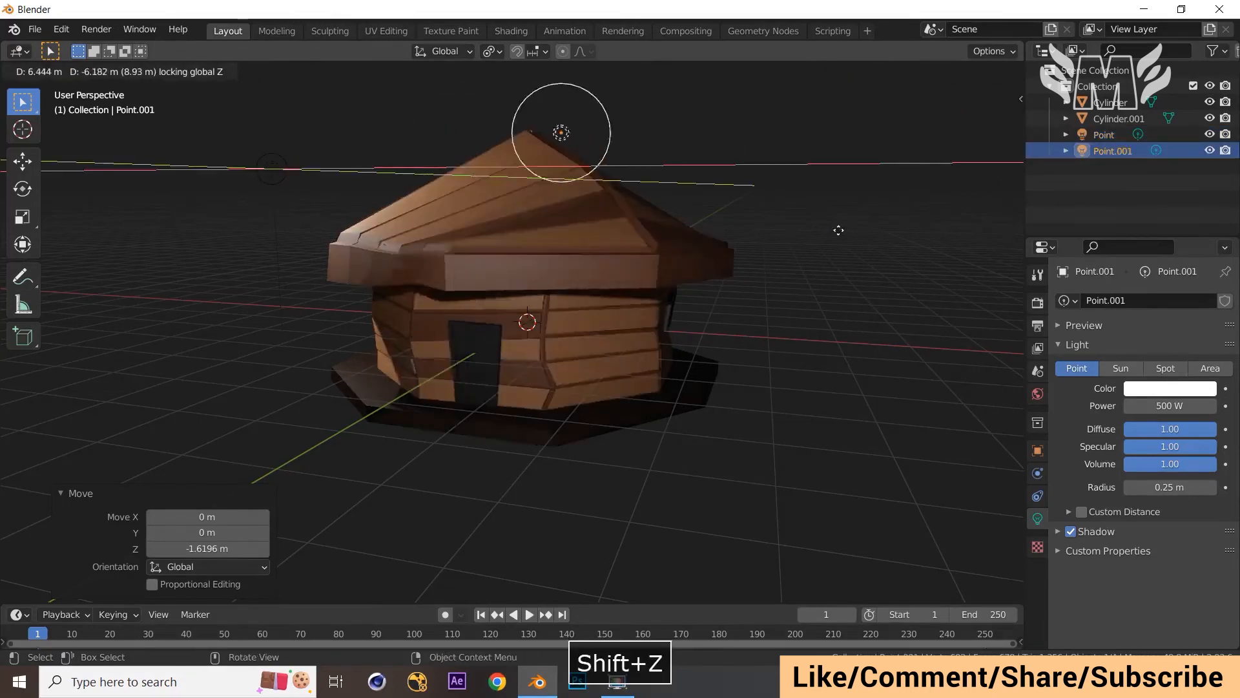
left_click(999, 238)
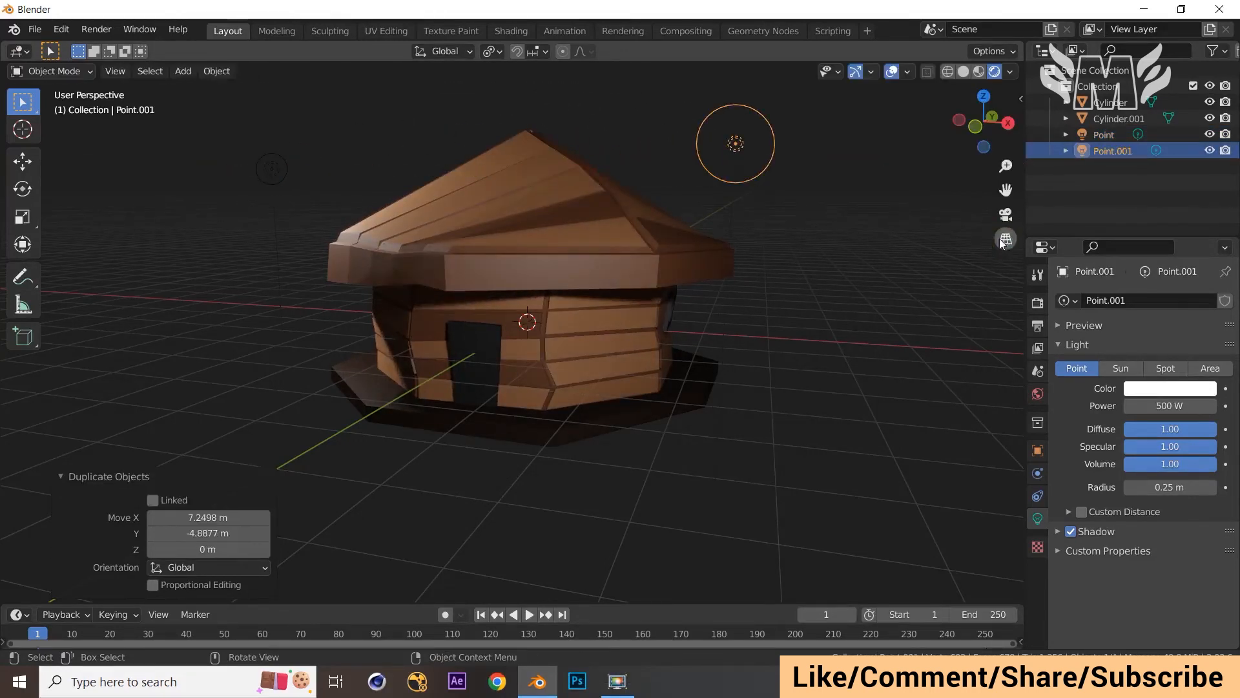
left_click(1170, 409)
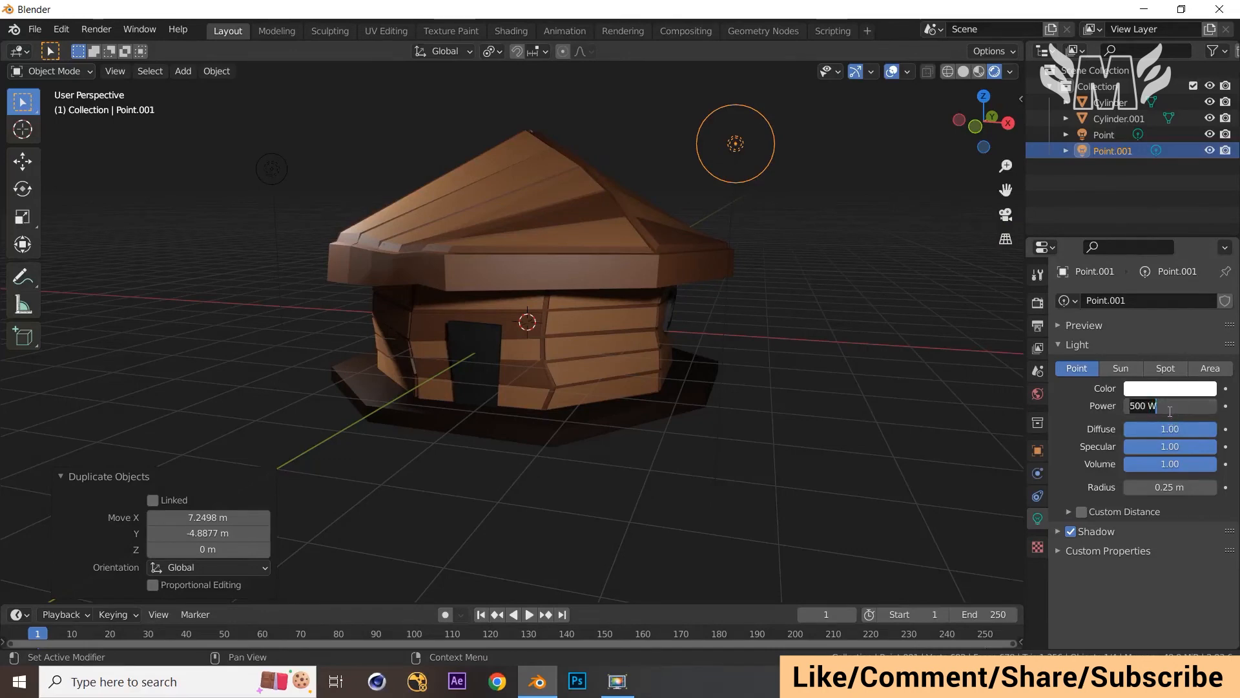
type("700")
key("Return")
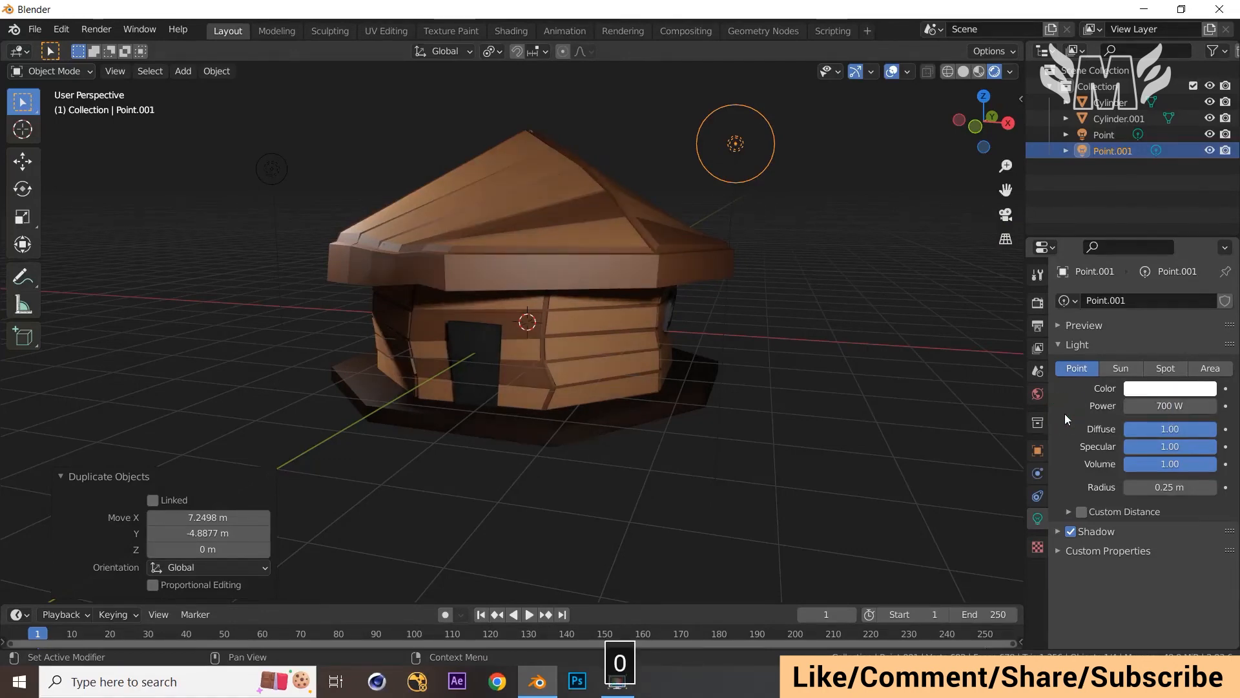
Step: Shift the 700 W light horizontally closer to the hut, about -0.44 m along X and 1.91 m along Y
middle_click_drag(797, 401, 762, 435)
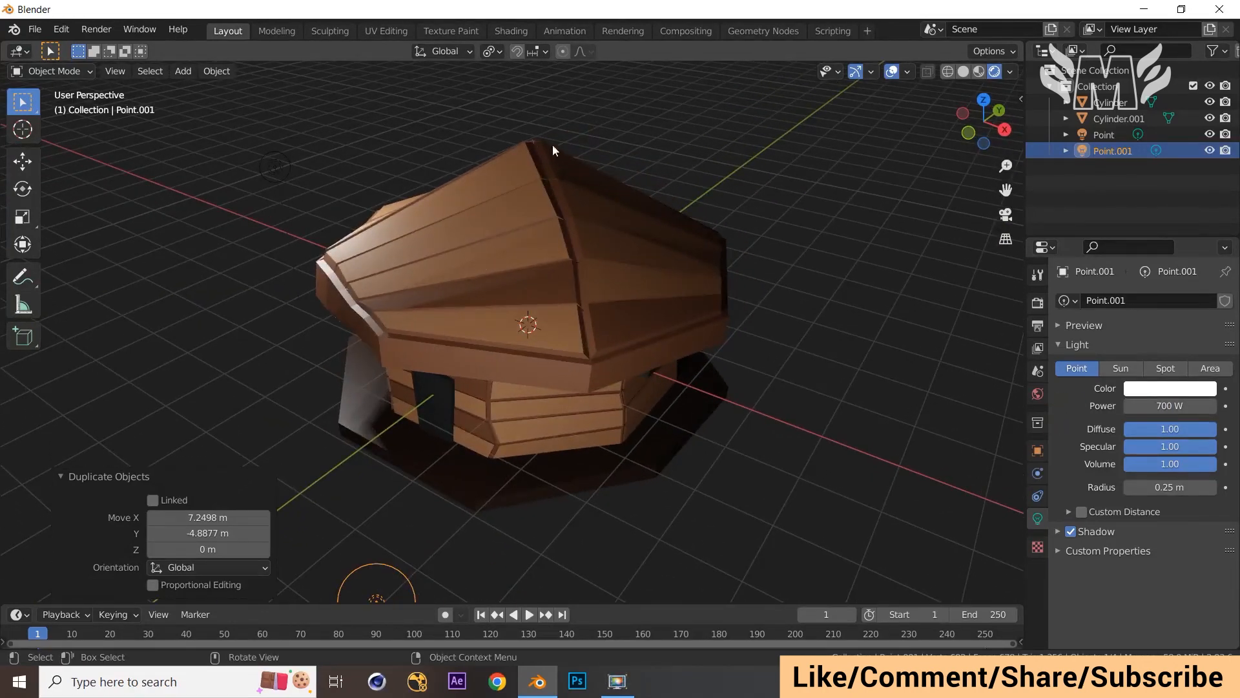
middle_click_drag(618, 215, 711, 251)
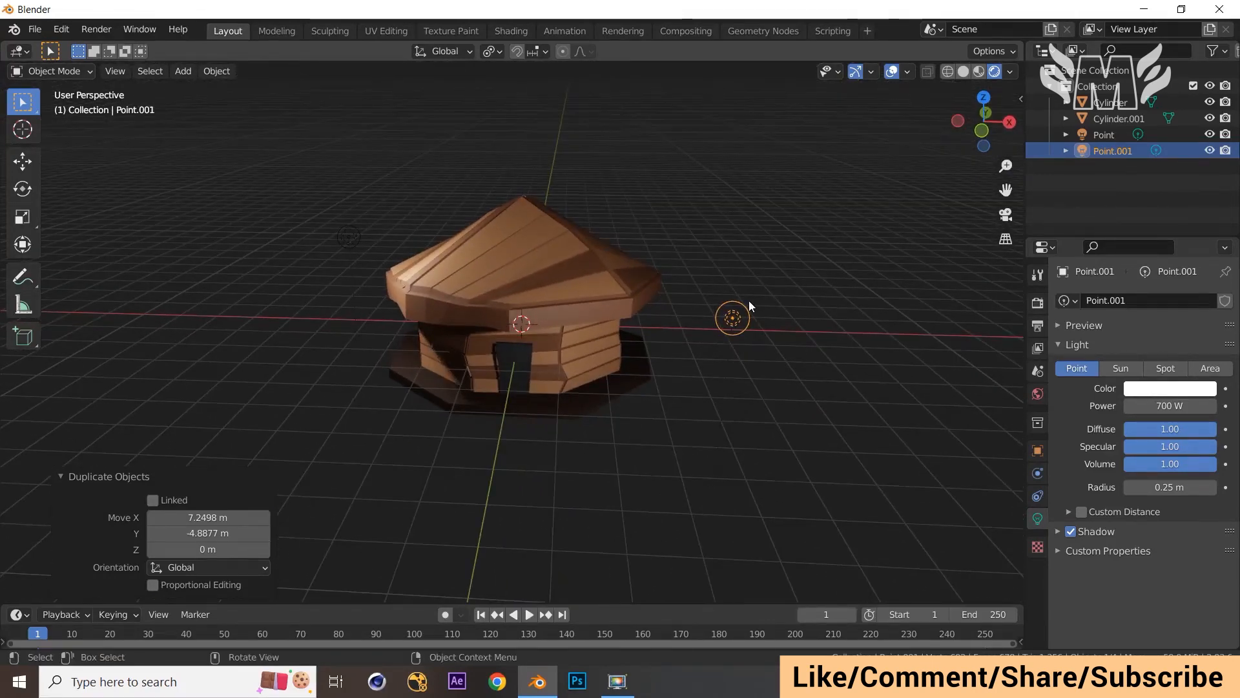
key("KP_7")
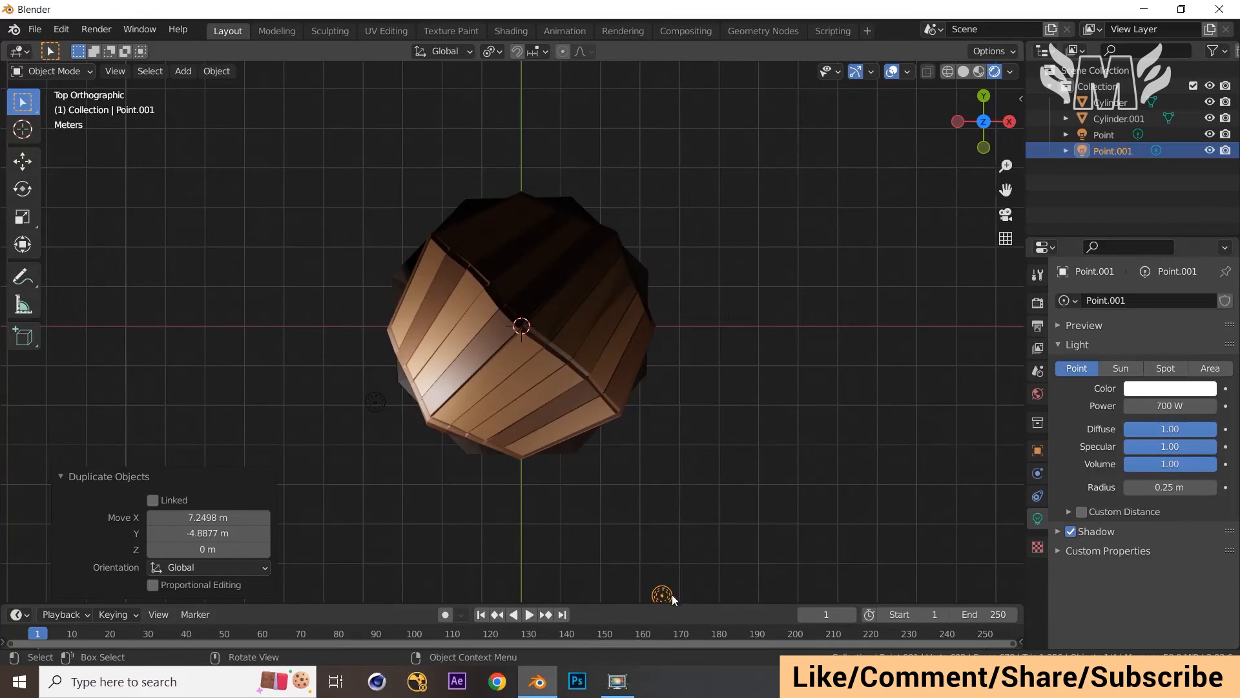
key("g")
key("shift+z")
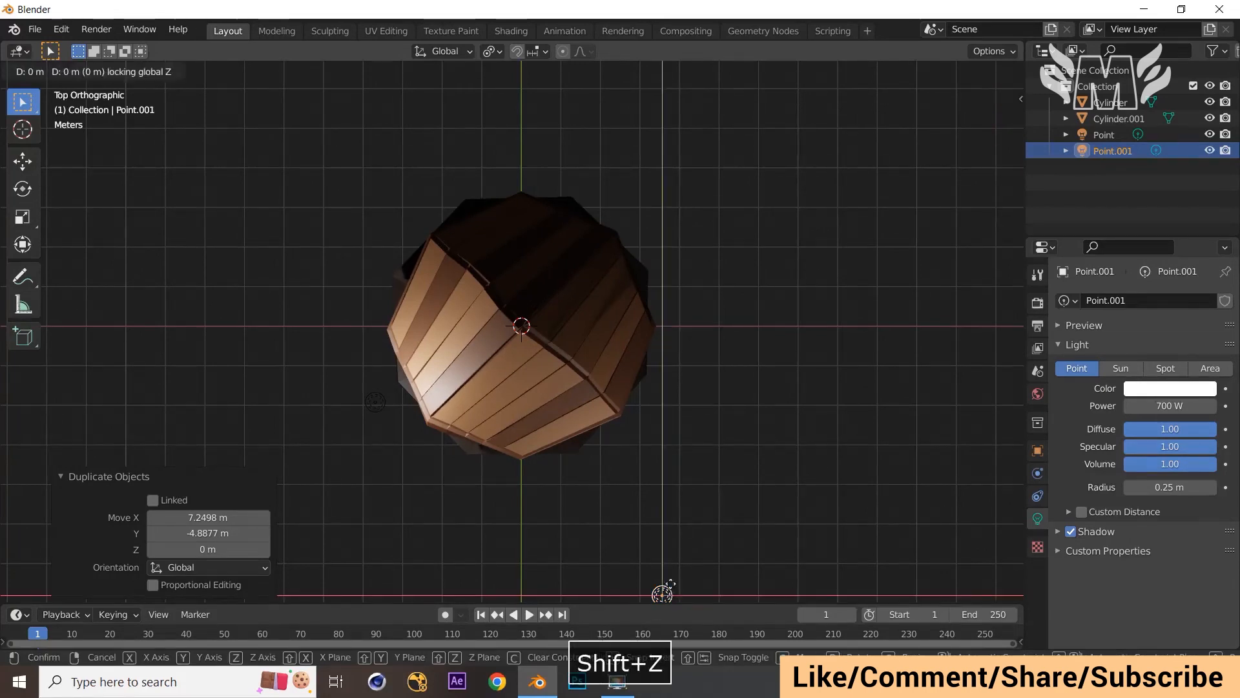
left_click(655, 511)
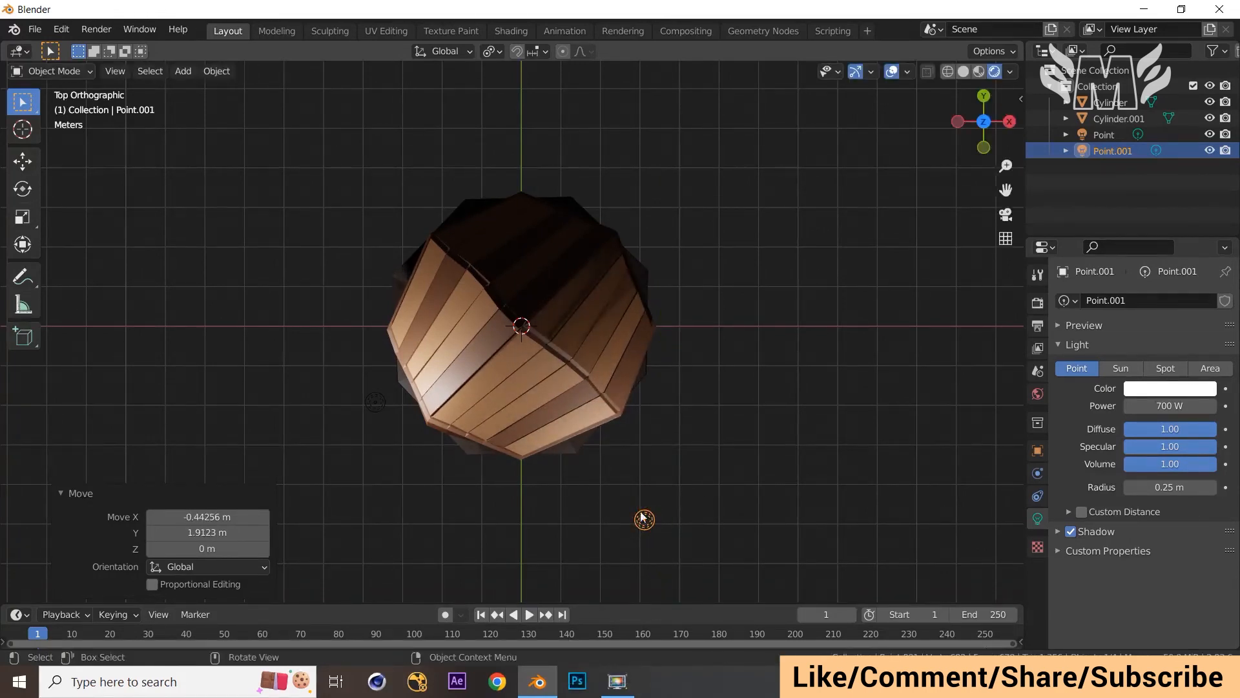
Step: Duplicate the 700 W light to the hut's back side, about -0.97 m in X and 11.07 m in Y, and set its power to 900 W
key("shift+d")
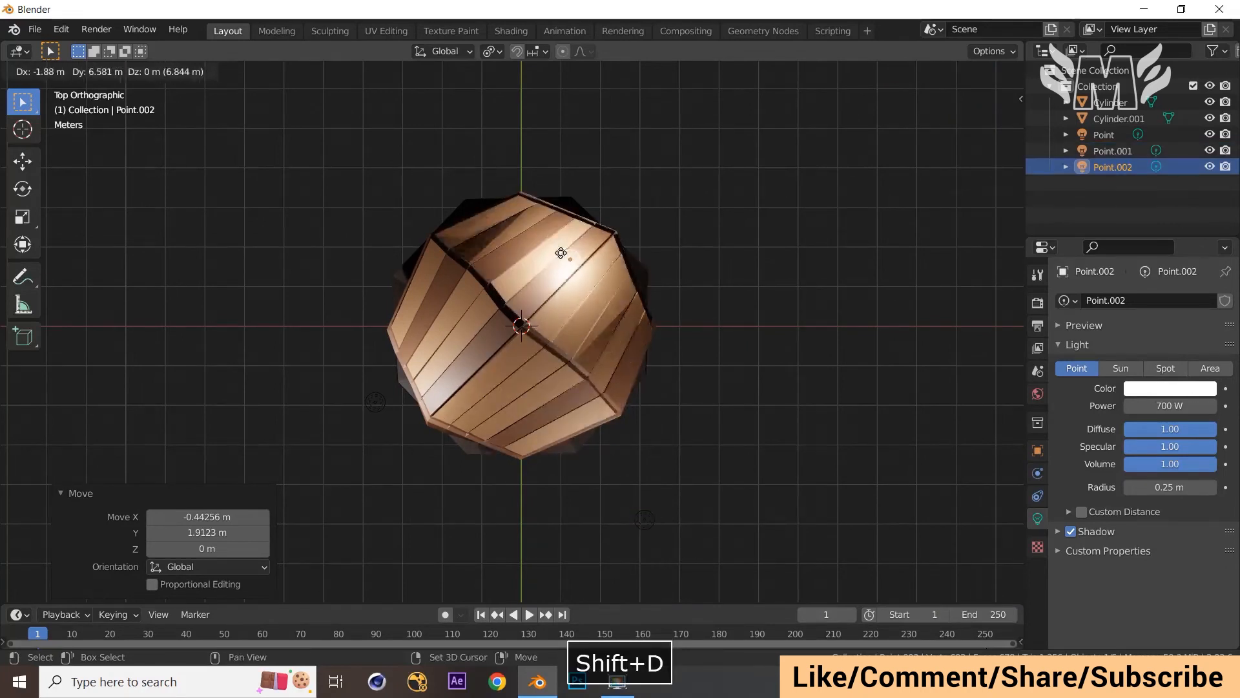
key("shift+z")
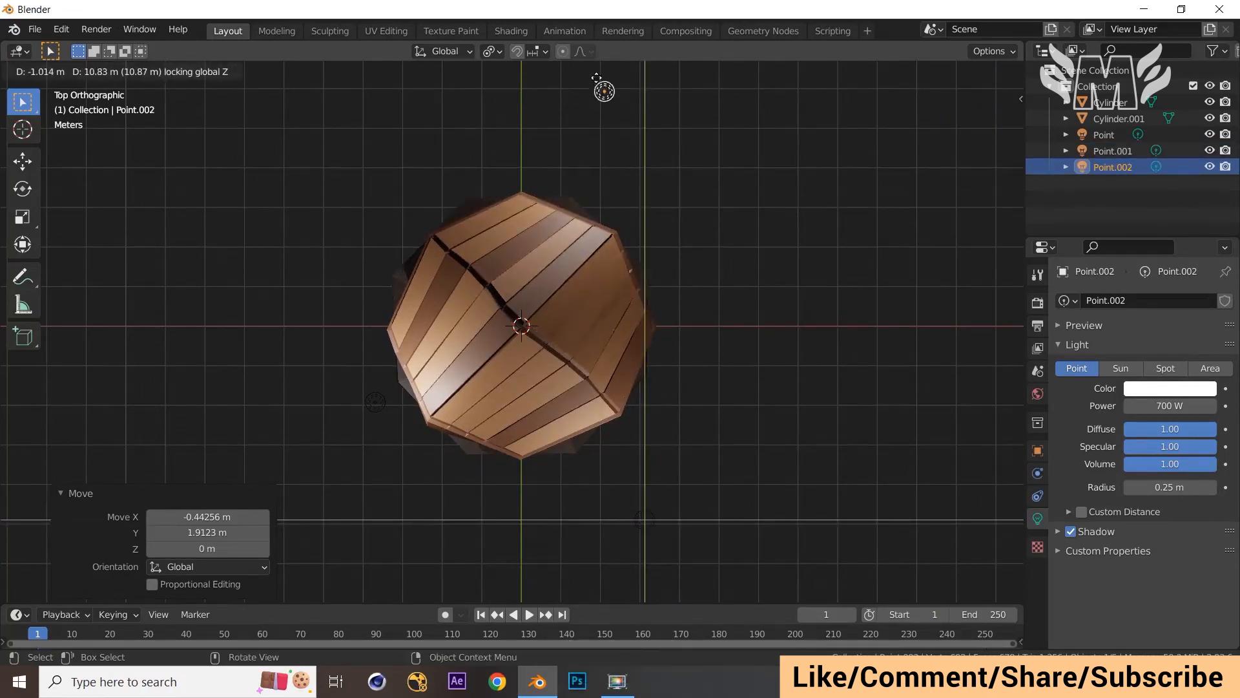
left_click(597, 76)
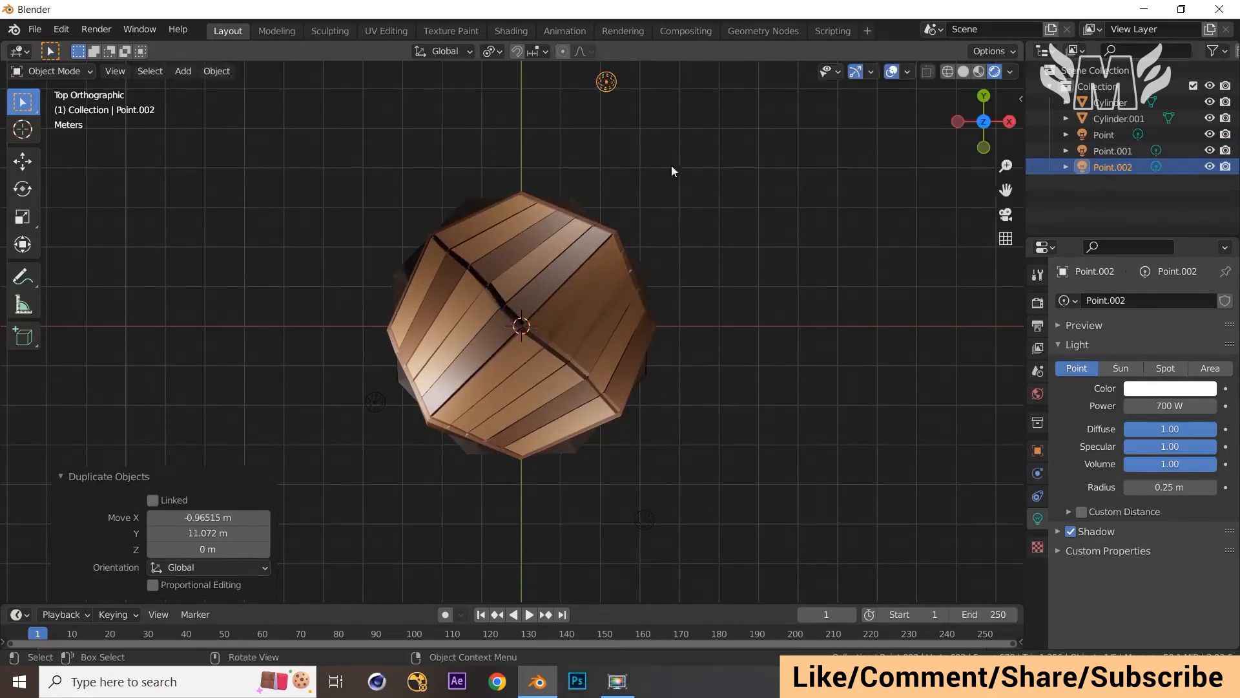
left_click(1177, 407)
type("900")
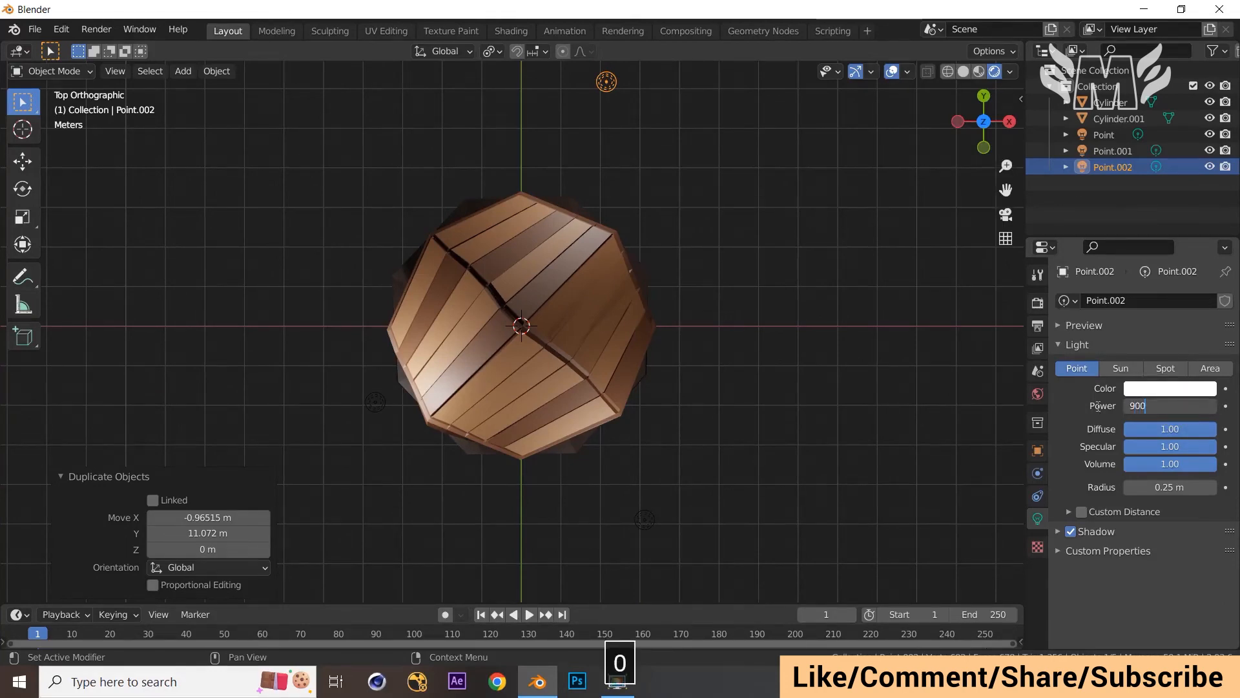
key("Return")
Step: Tint the color of the 700 W light Point.001 a very pale blue
middle_click_drag(850, 463, 904, 314)
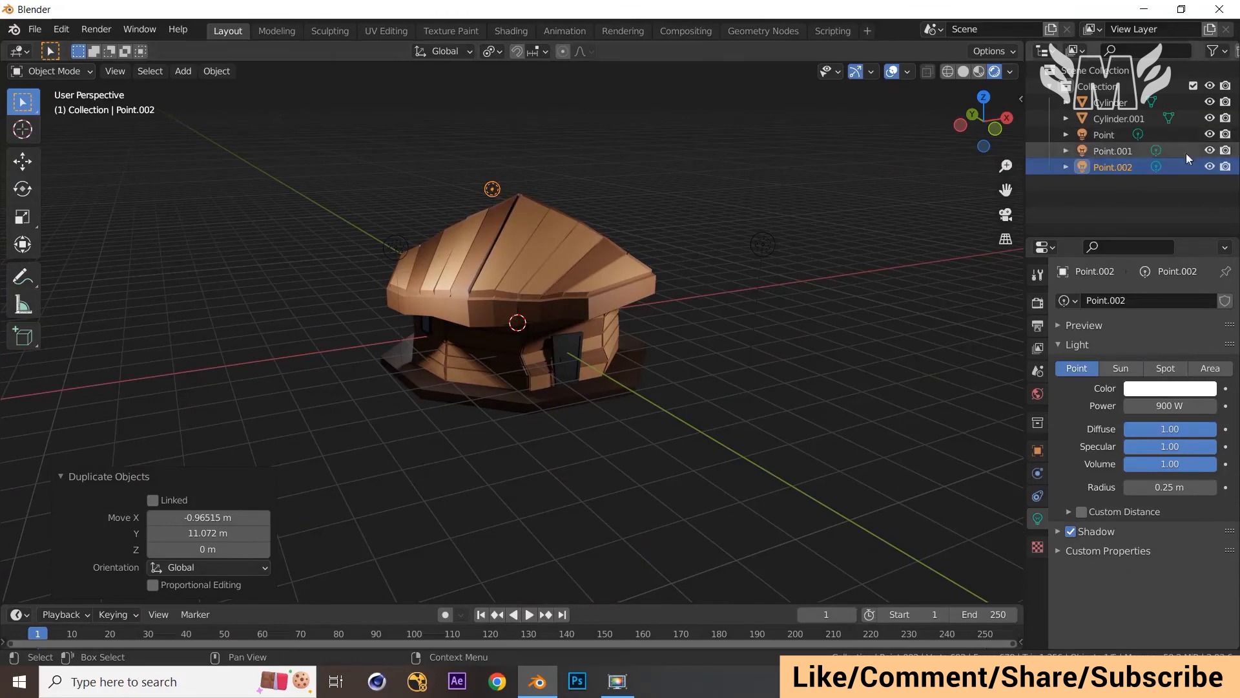
left_click(1160, 150)
left_click(1181, 387)
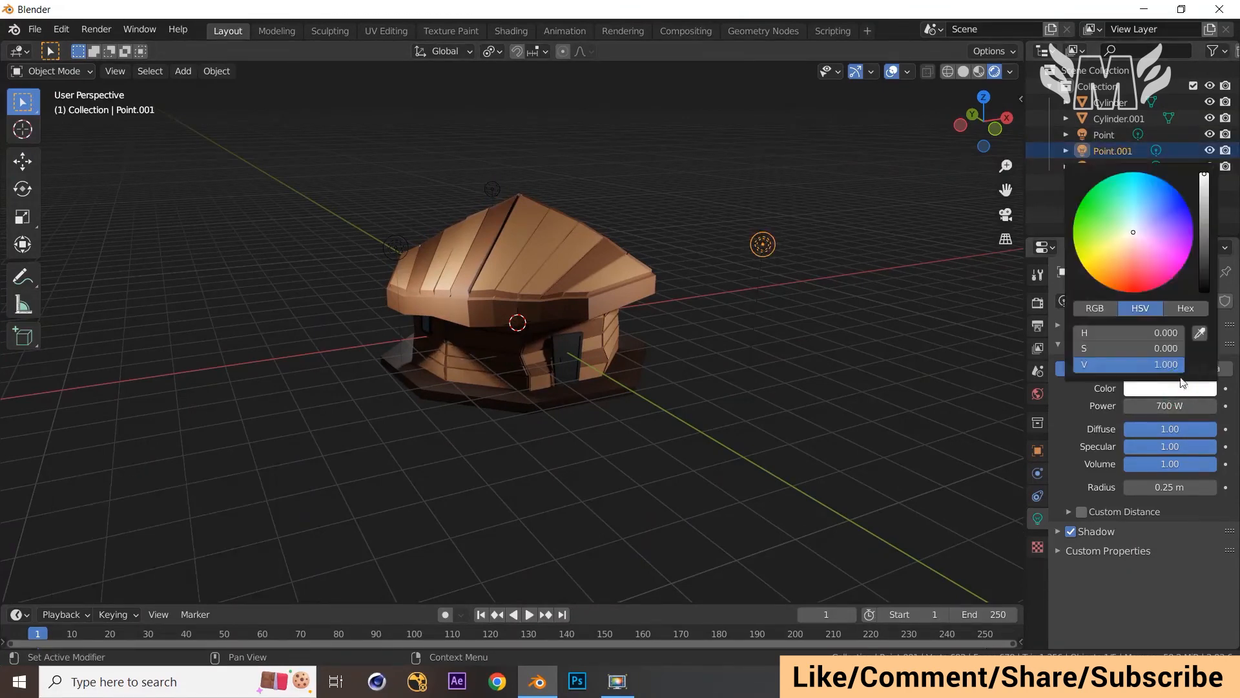
left_click(1138, 224)
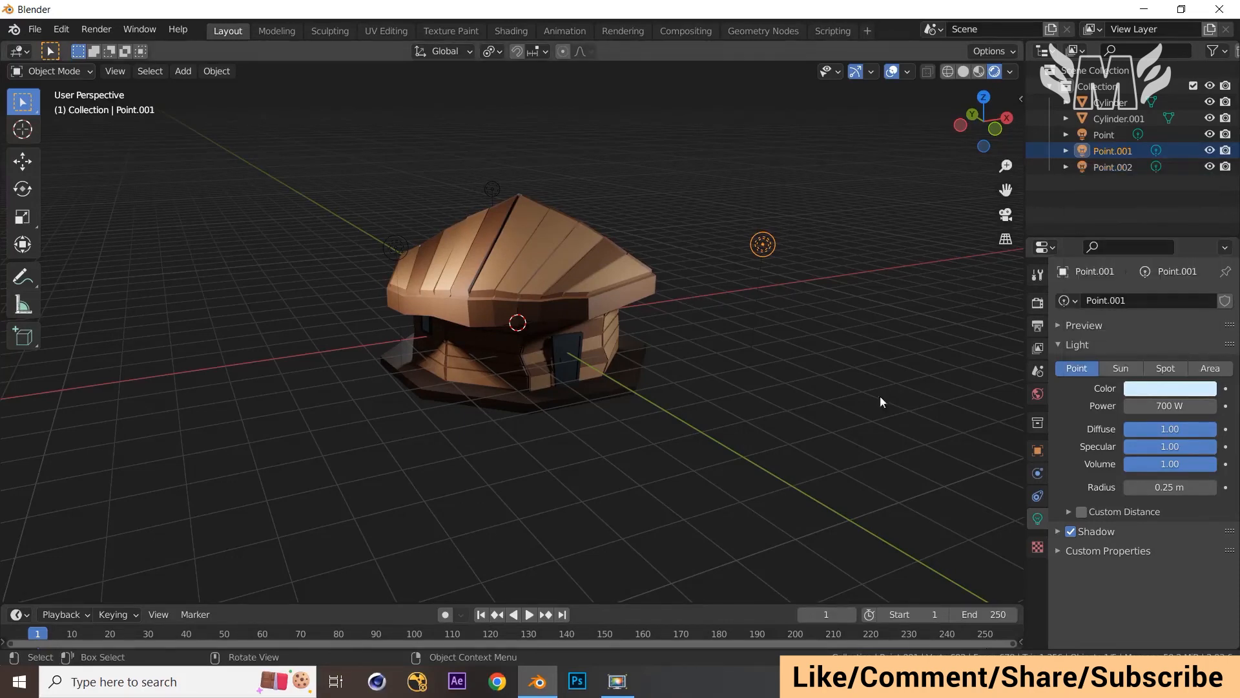
Step: Tint the 900 W light Point.002 light blue, with hue about 0.604 and saturation about 0.574
left_click(1161, 166)
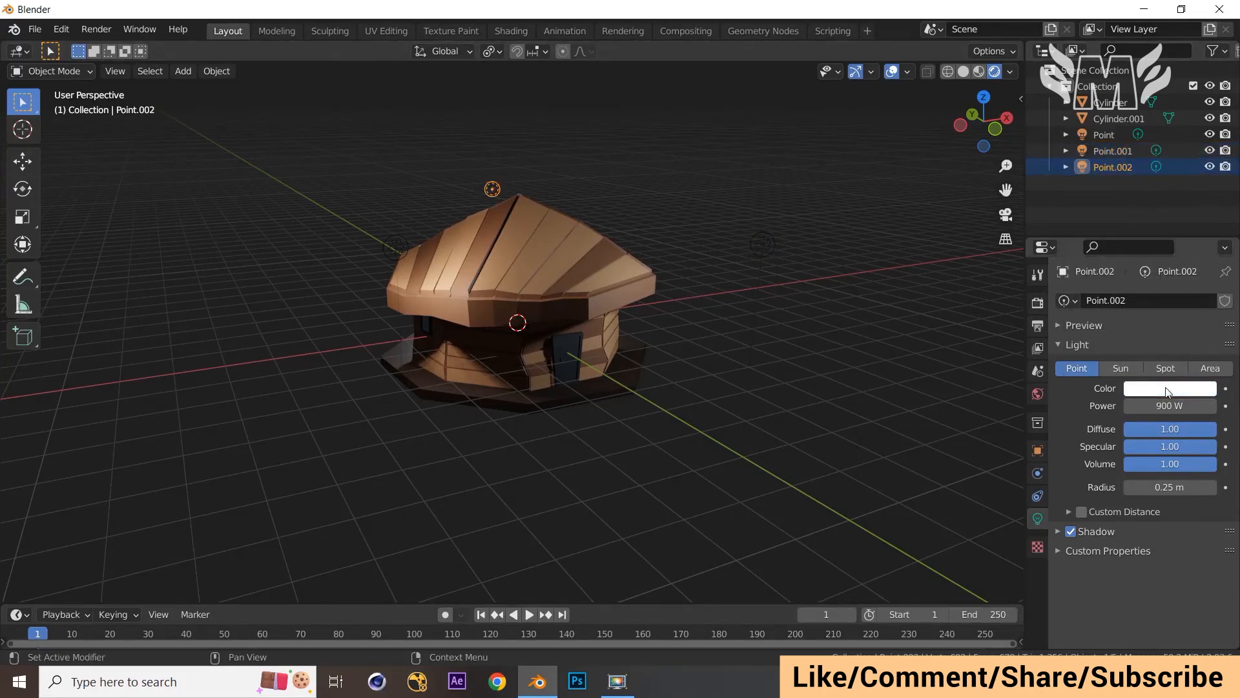
left_click(1166, 387)
left_click_drag(1148, 223, 1145, 216)
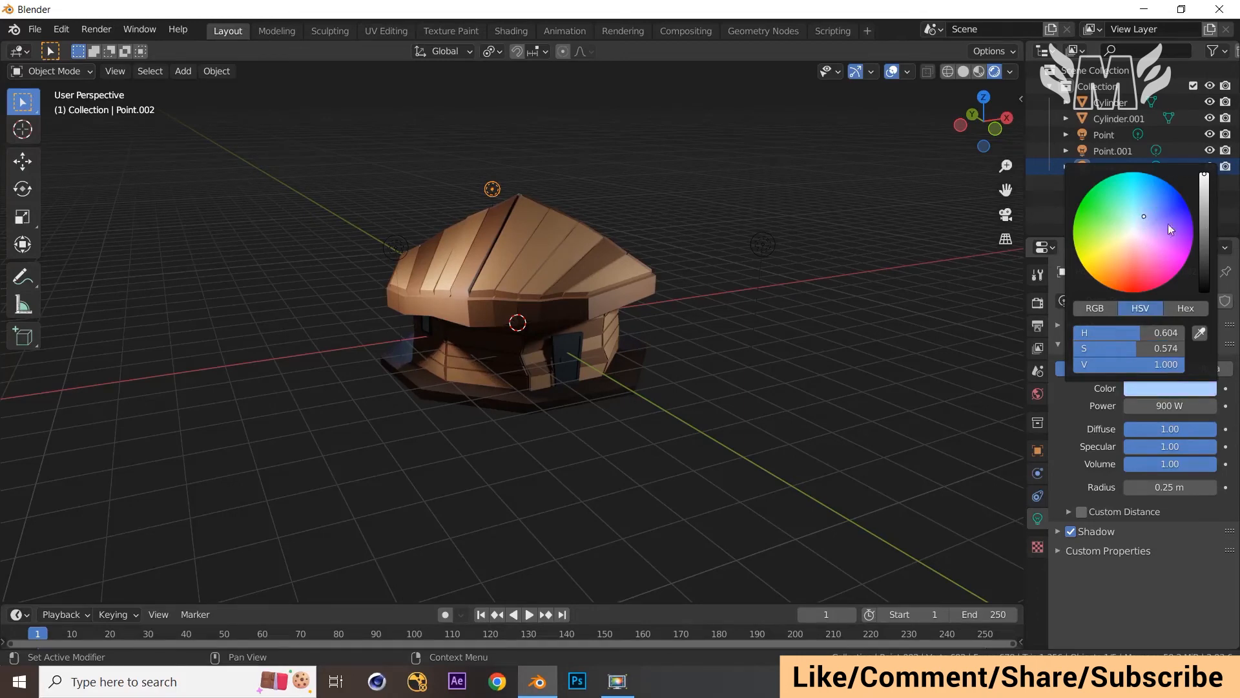
Step: Shift the tint of the 900 W light Point.002 to a pale cyan and hide the viewport overlays
left_click_drag(1144, 217, 1137, 218)
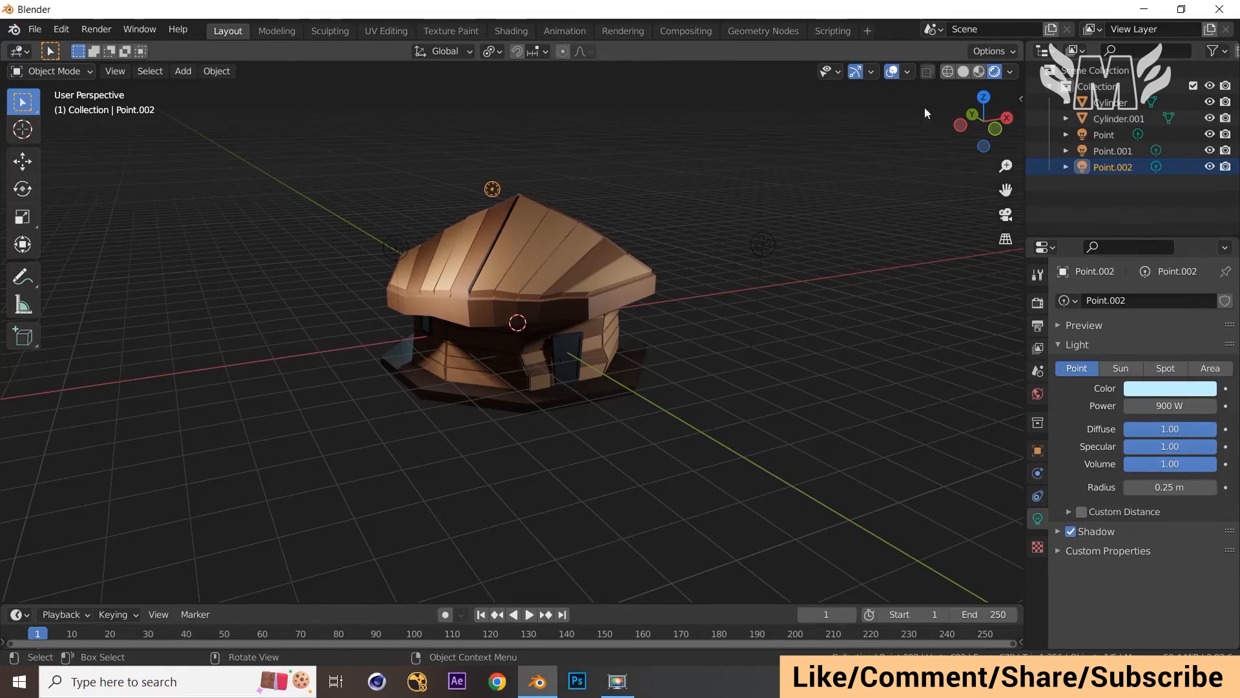
left_click(890, 72)
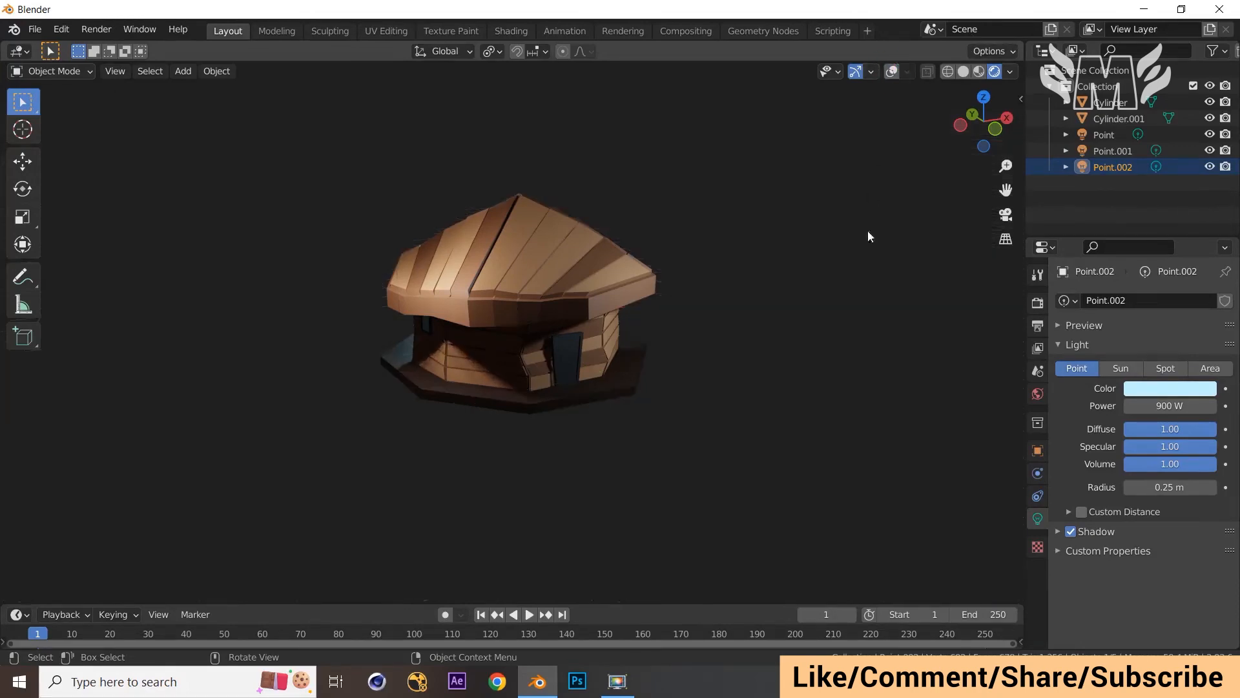
middle_click_drag(867, 230, 305, 456)
scroll(810, 249, "up", 5)
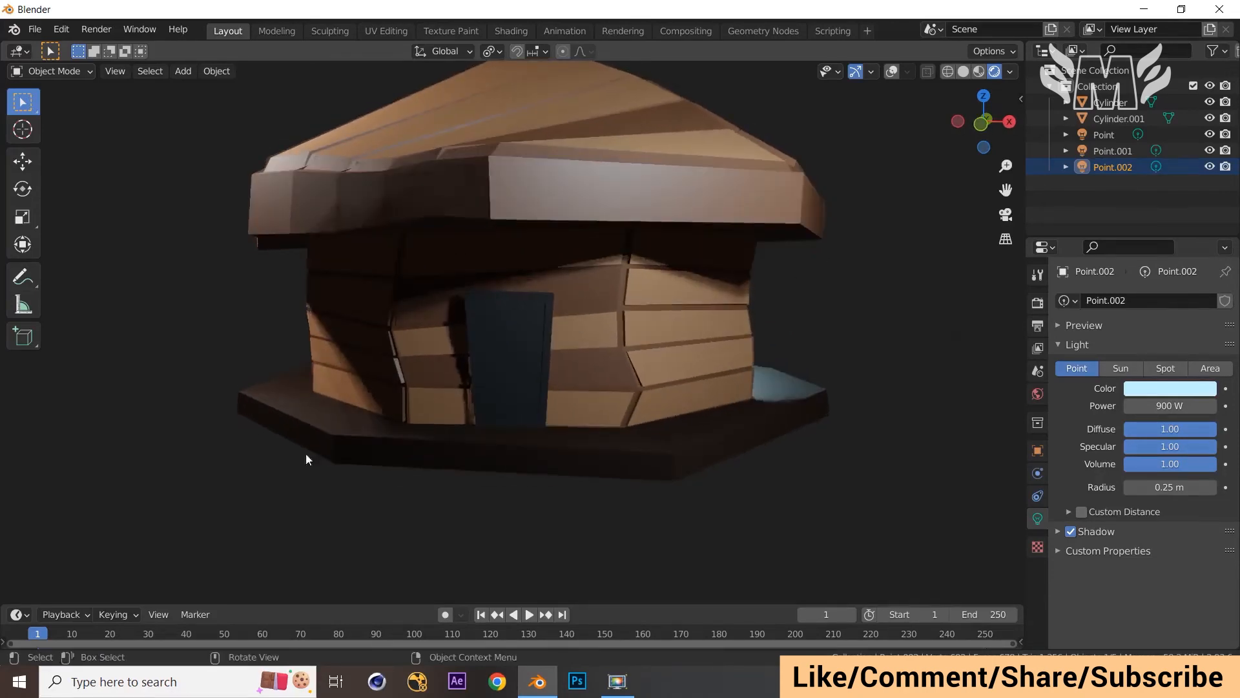
Step: Try to assign Material.005 to the door handle of the hut body, with the wall planks still in the selection
key("Tab")
left_click(494, 363)
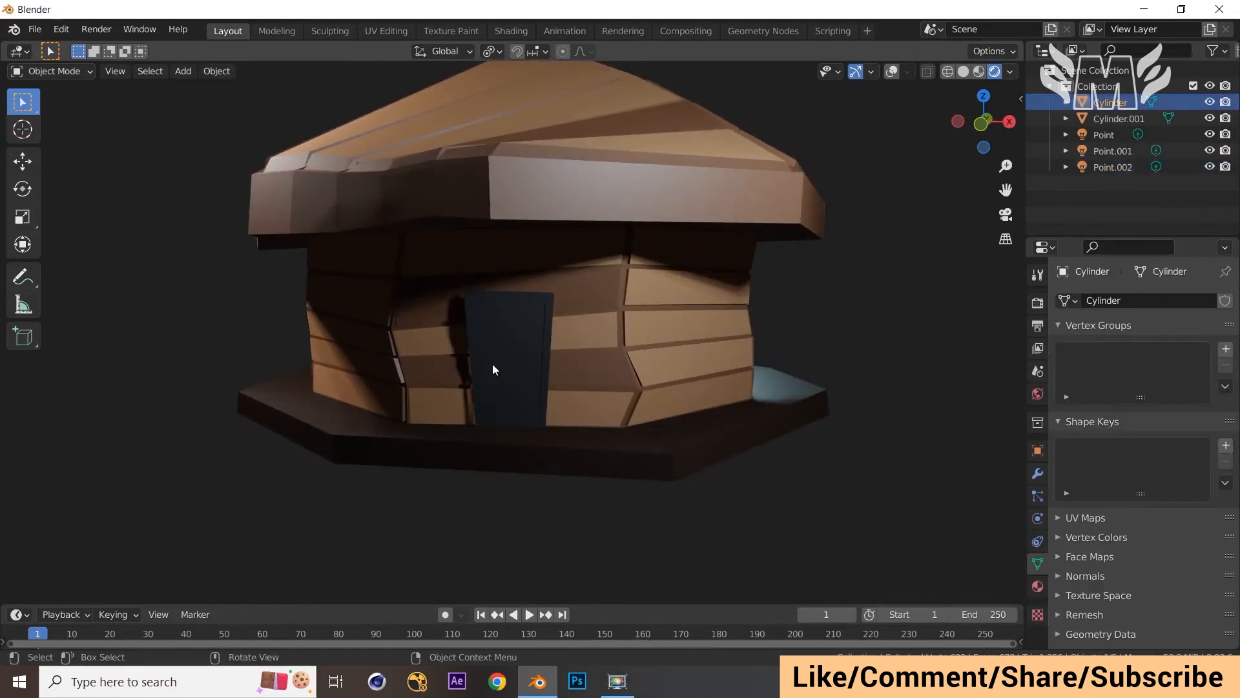
key("Tab")
key("shift+alt+z")
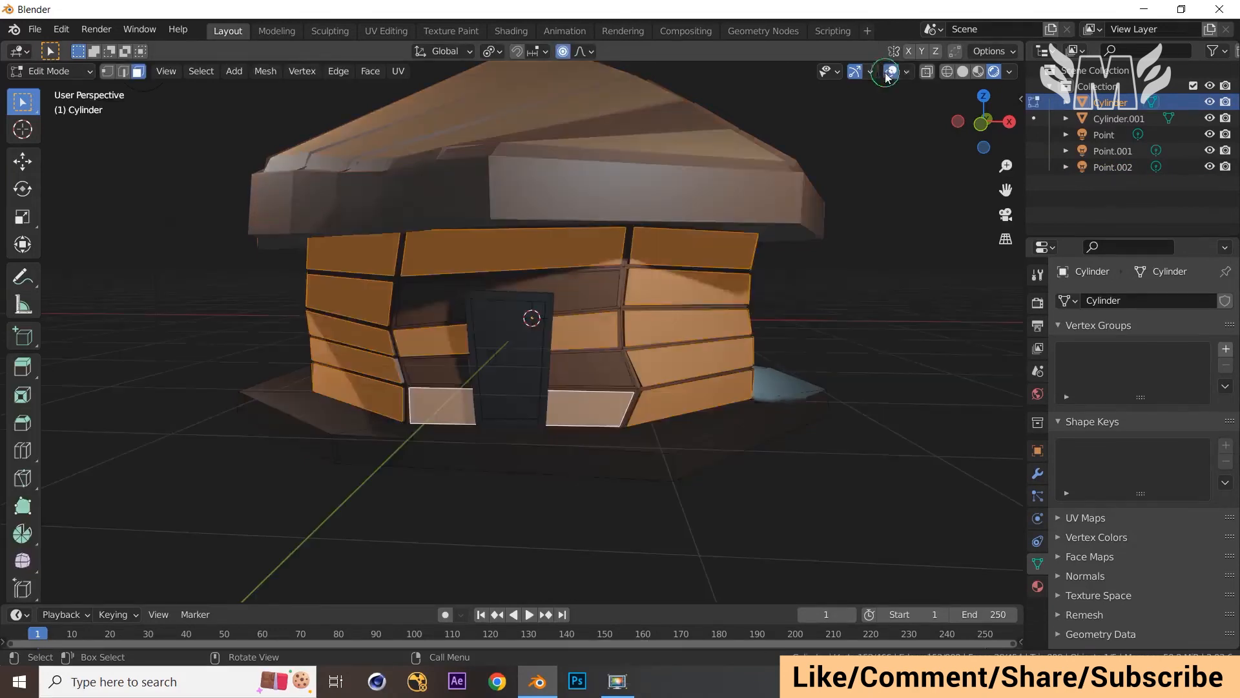
key("Tab")
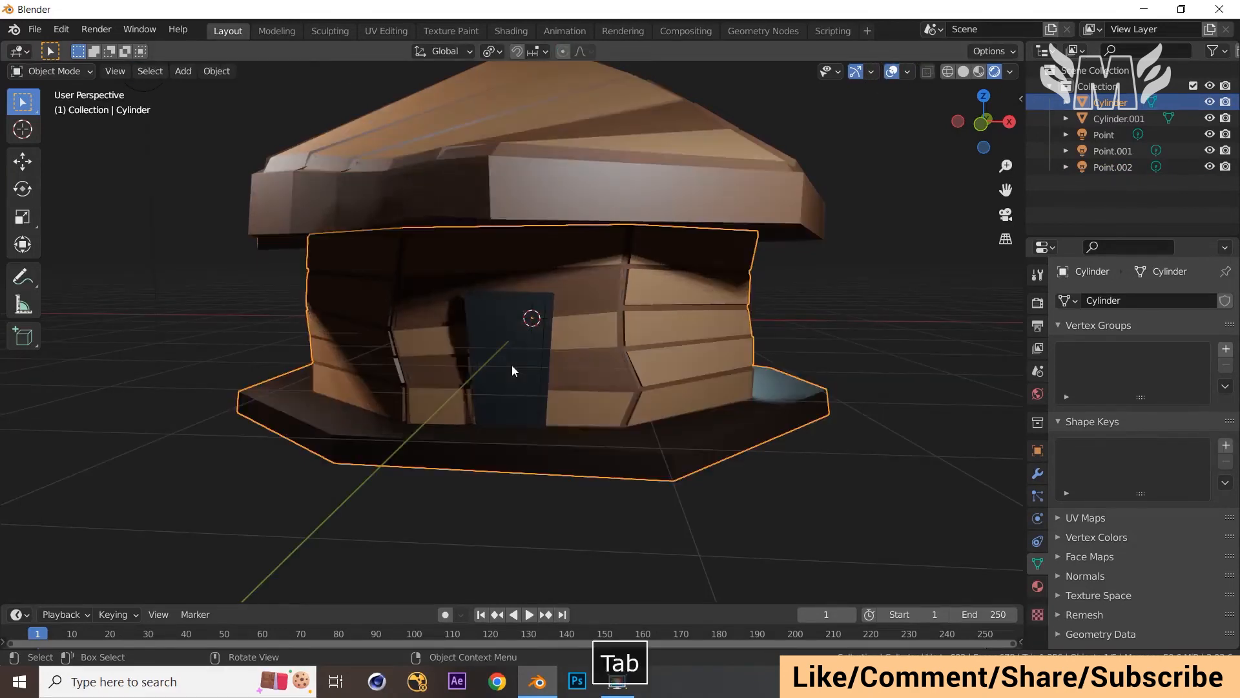
key("Tab")
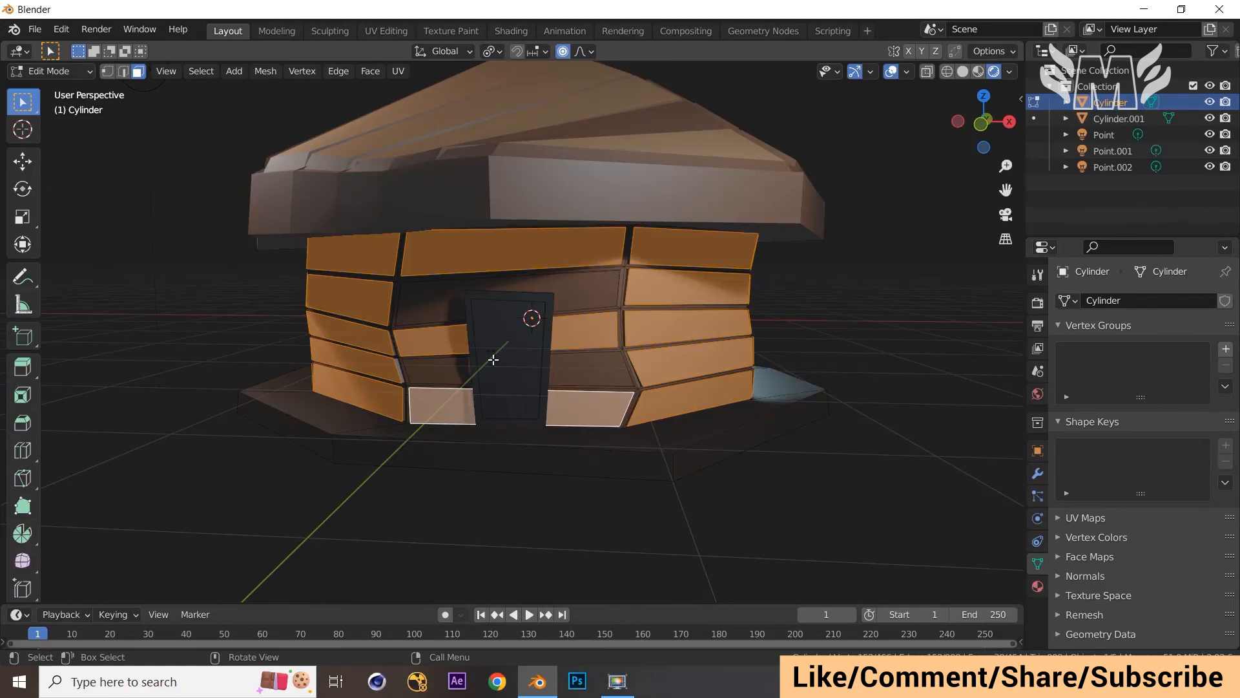
key("l")
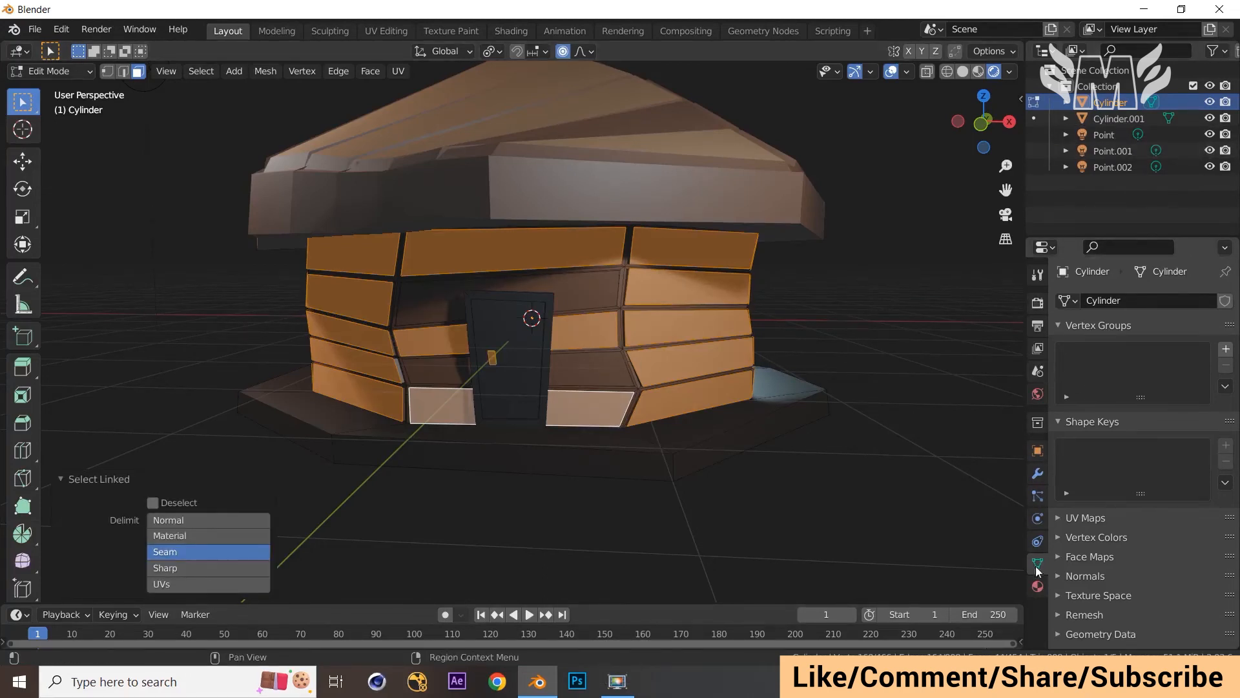
left_click(1037, 586)
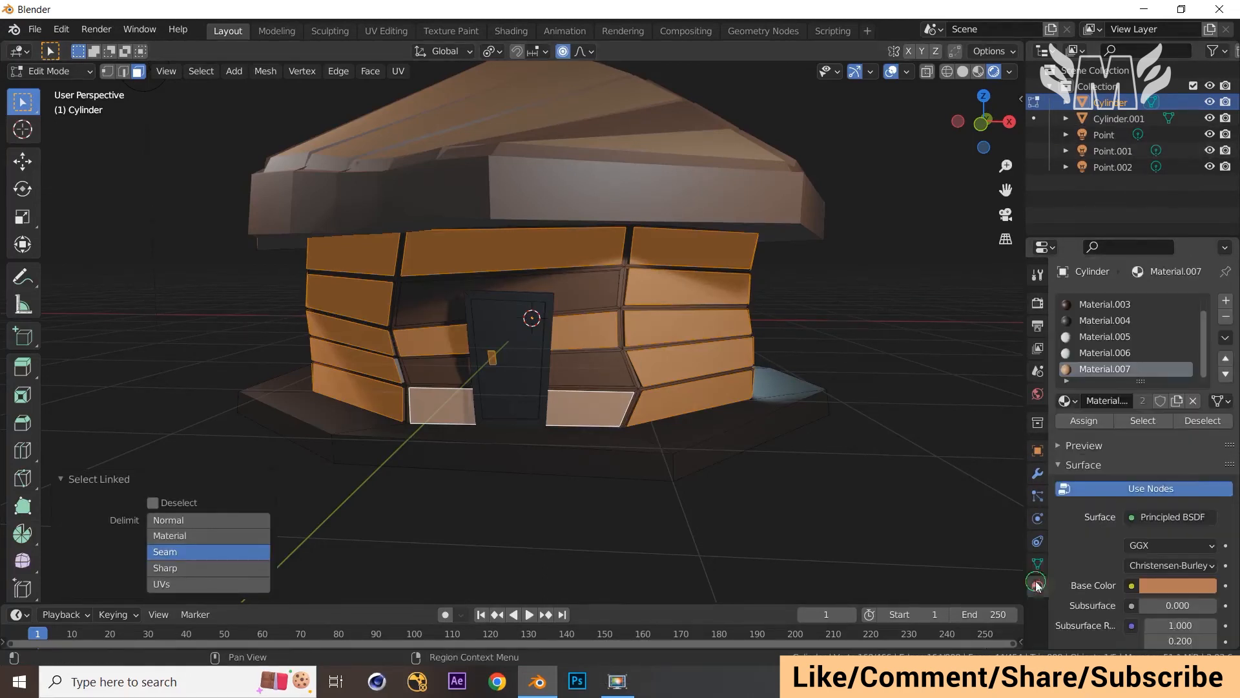
left_click(1113, 337)
left_click(1083, 421)
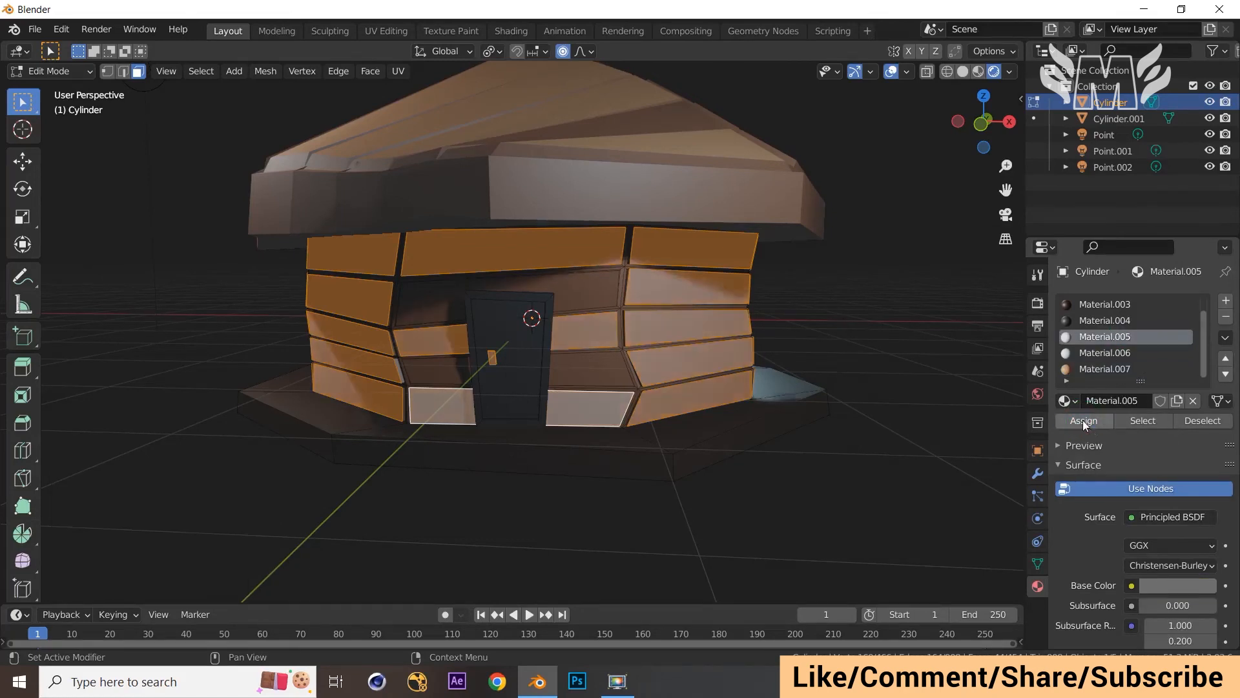
Step: Inspect the hut from several sides with overlays hidden, and undo the Material.005 assignment on the walls and door handle
middle_click_drag(748, 423, 891, 373)
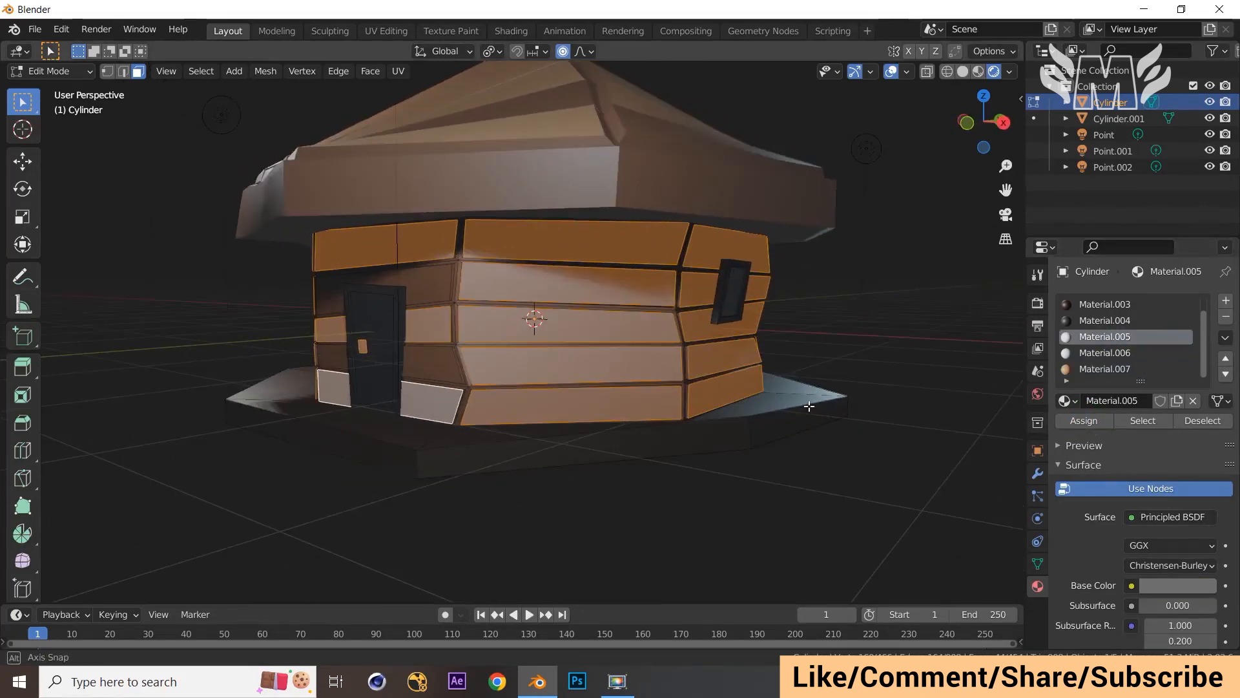
key("Tab")
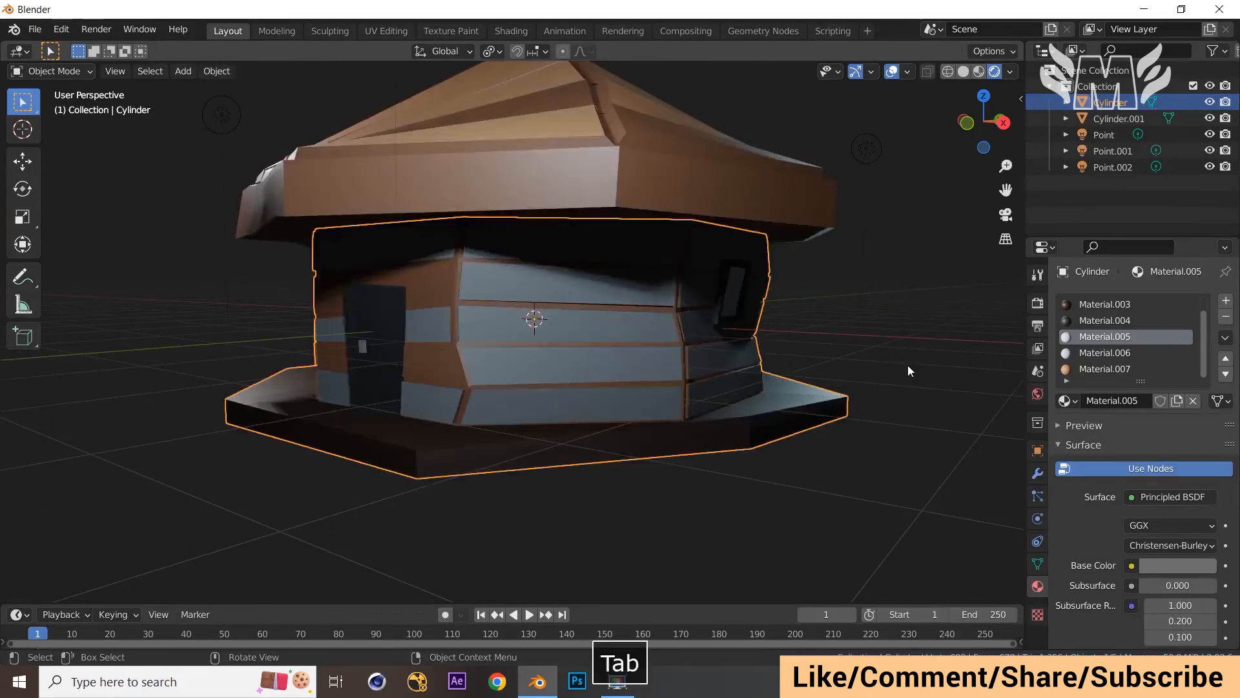
left_click(928, 336)
middle_click_drag(929, 336, 867, 357)
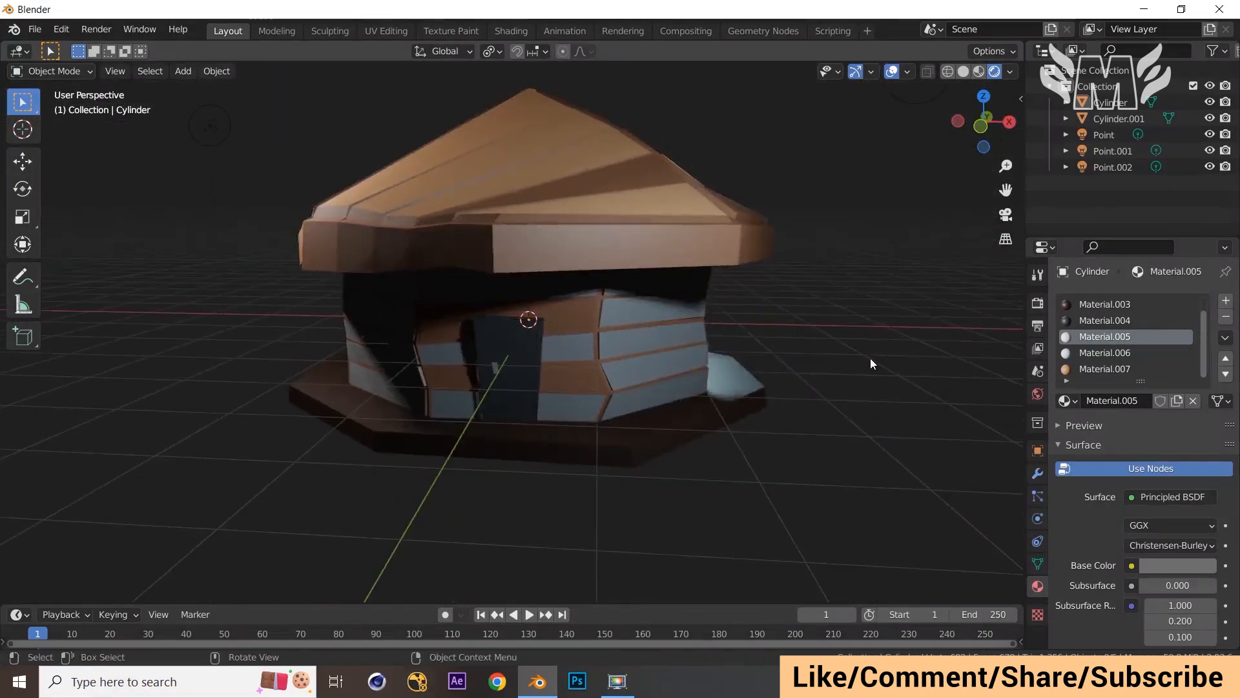
key("Up")
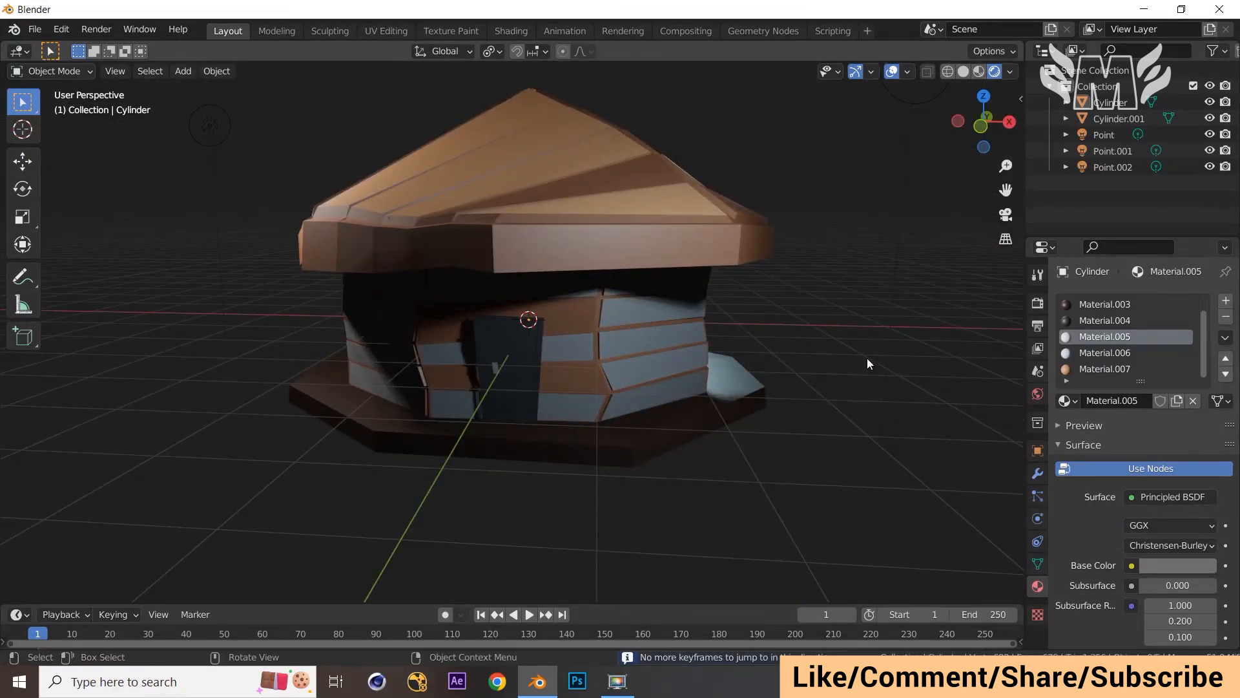
key("End")
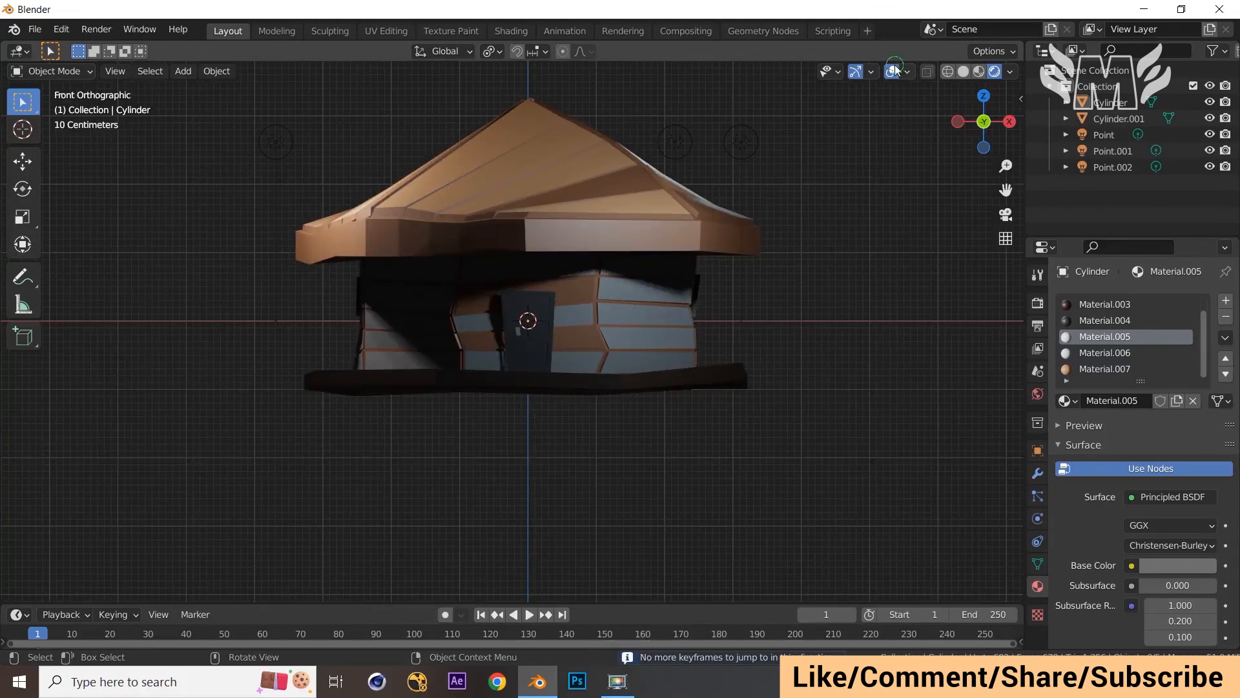
middle_click_drag(884, 362, 836, 390)
scroll(881, 430, "down", 1)
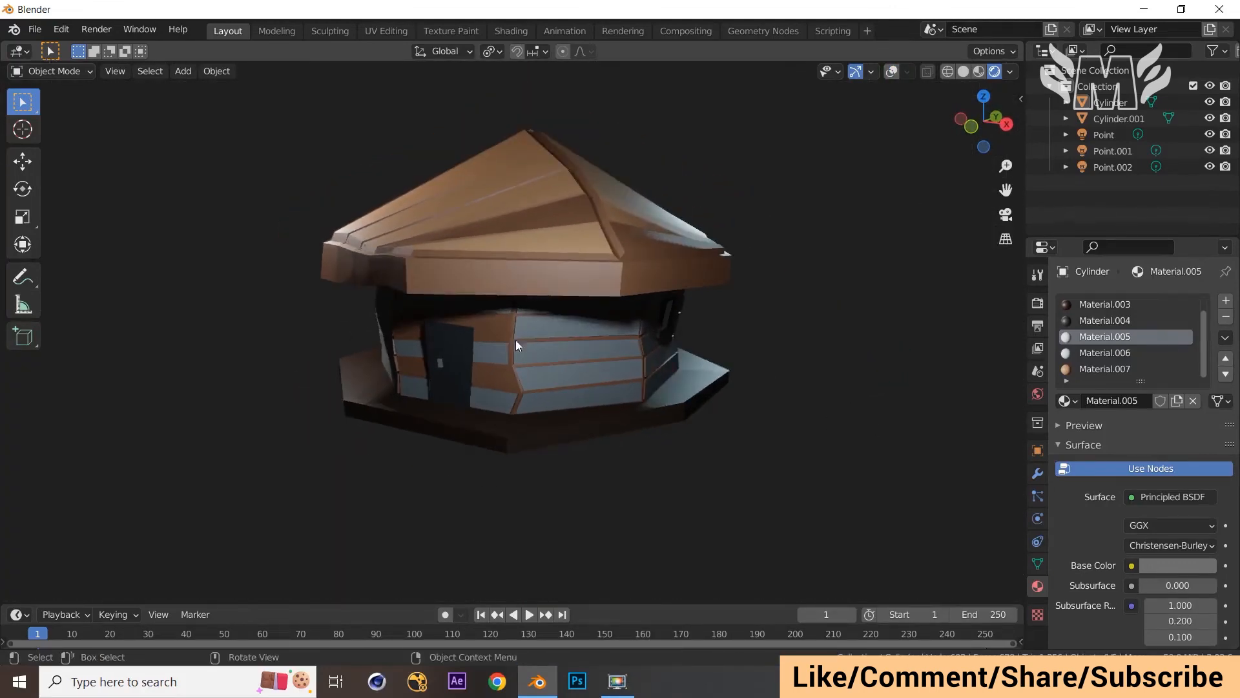
key("ctrl+z")
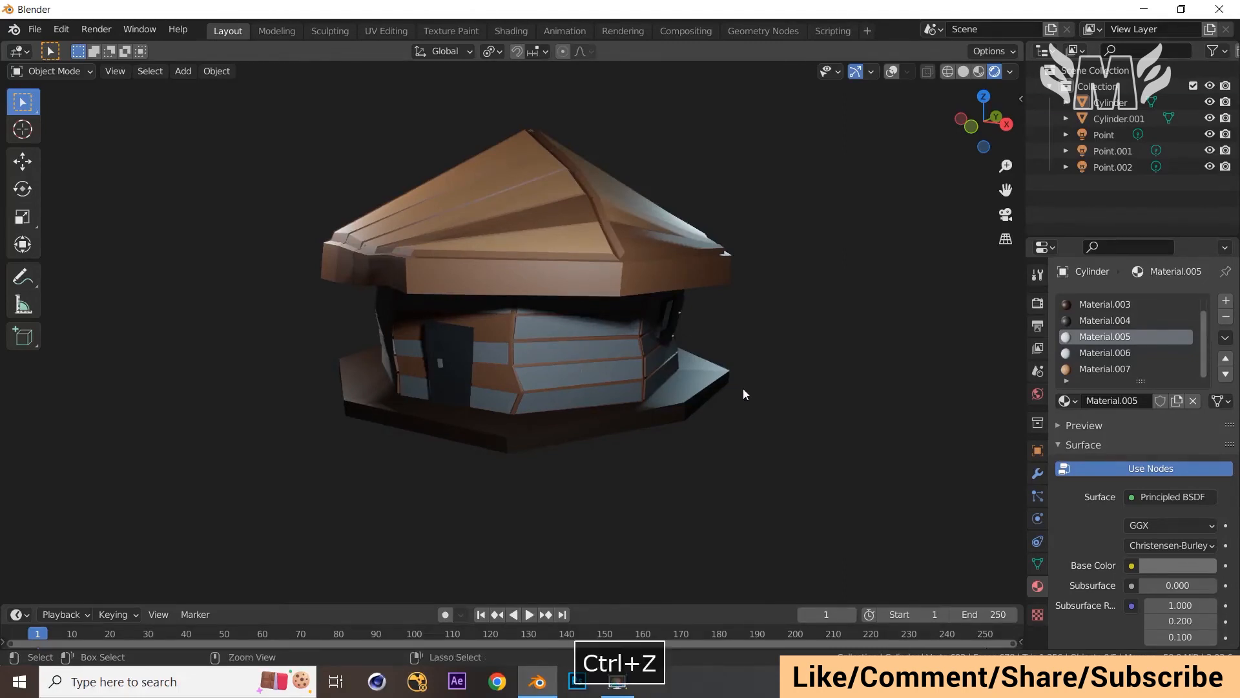
key("ctrl+z")
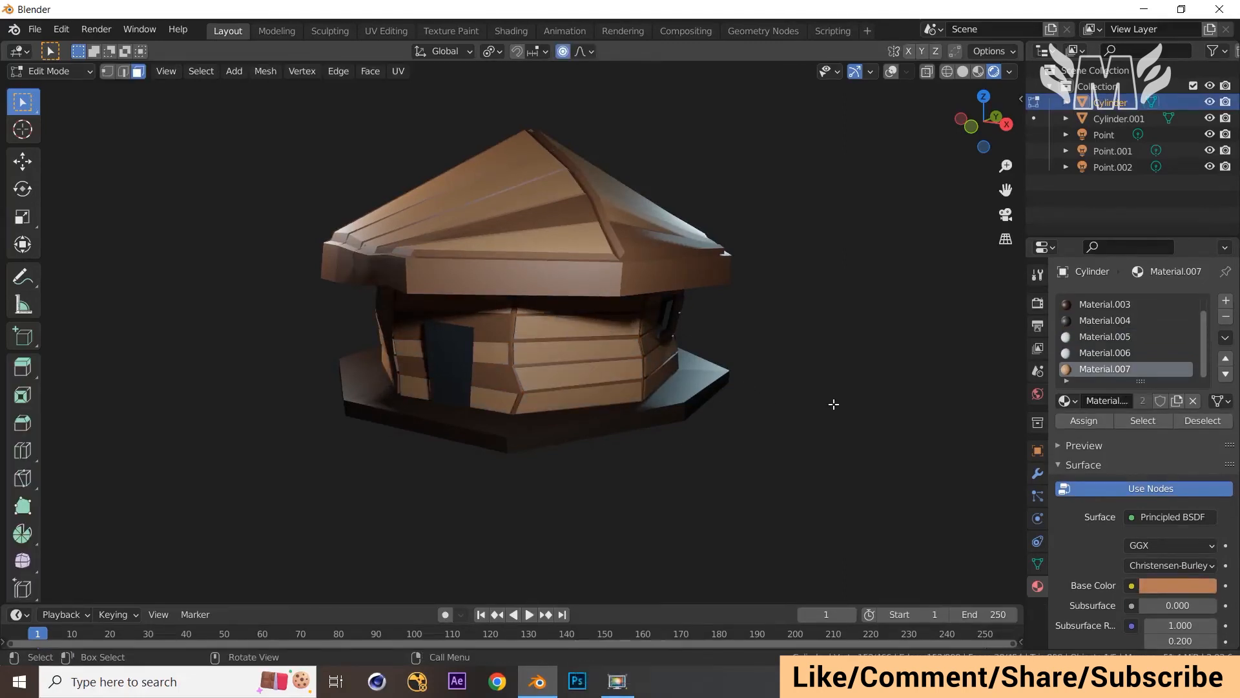
Step: Clear the face selection on the hut body and assign Material.005 to the linked door handle faces only
key("Tab")
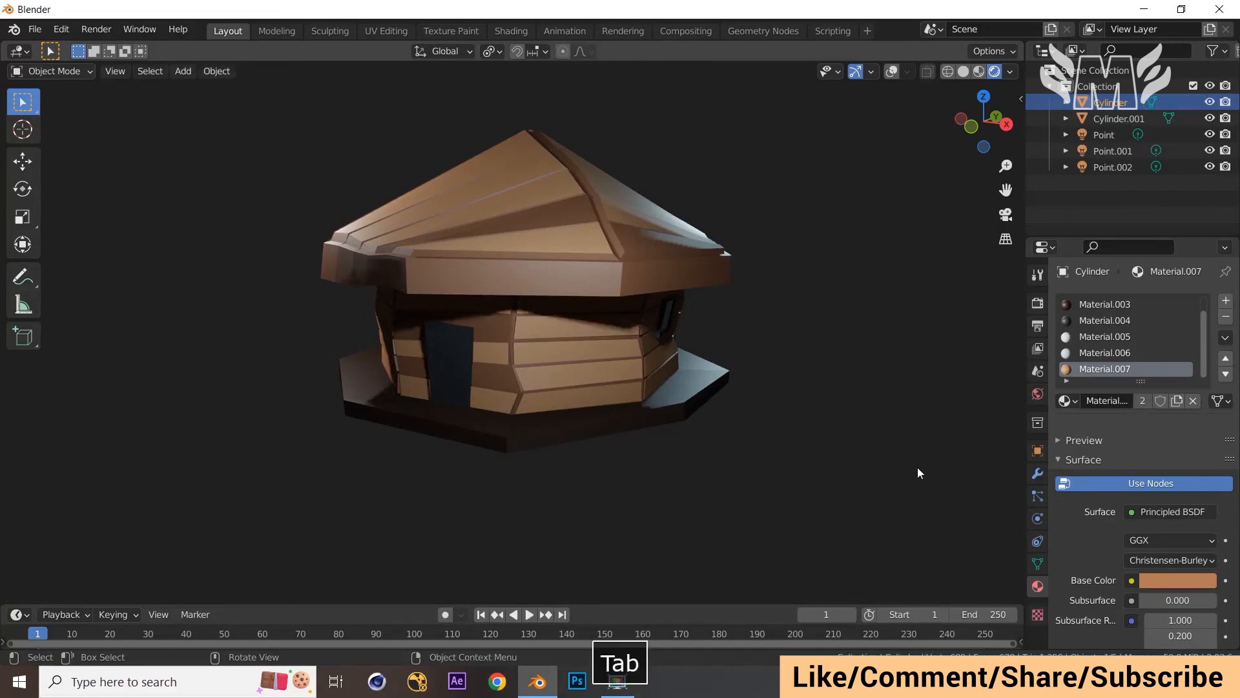
left_click(892, 71)
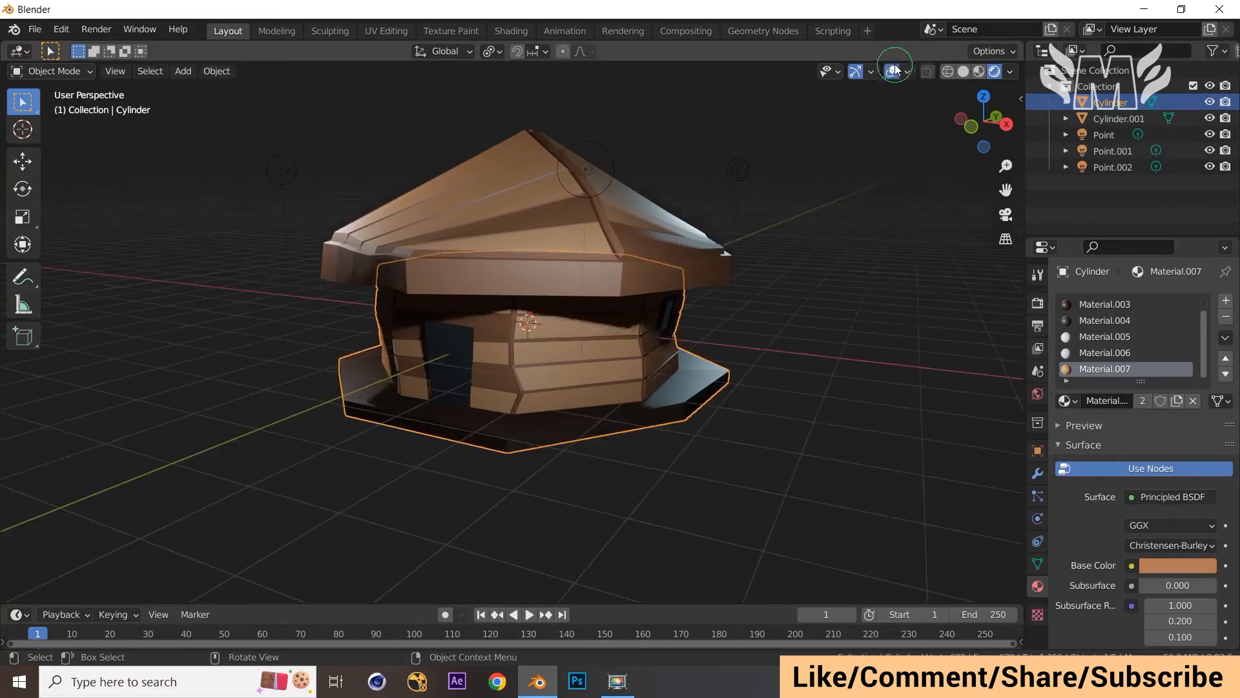
key("Tab")
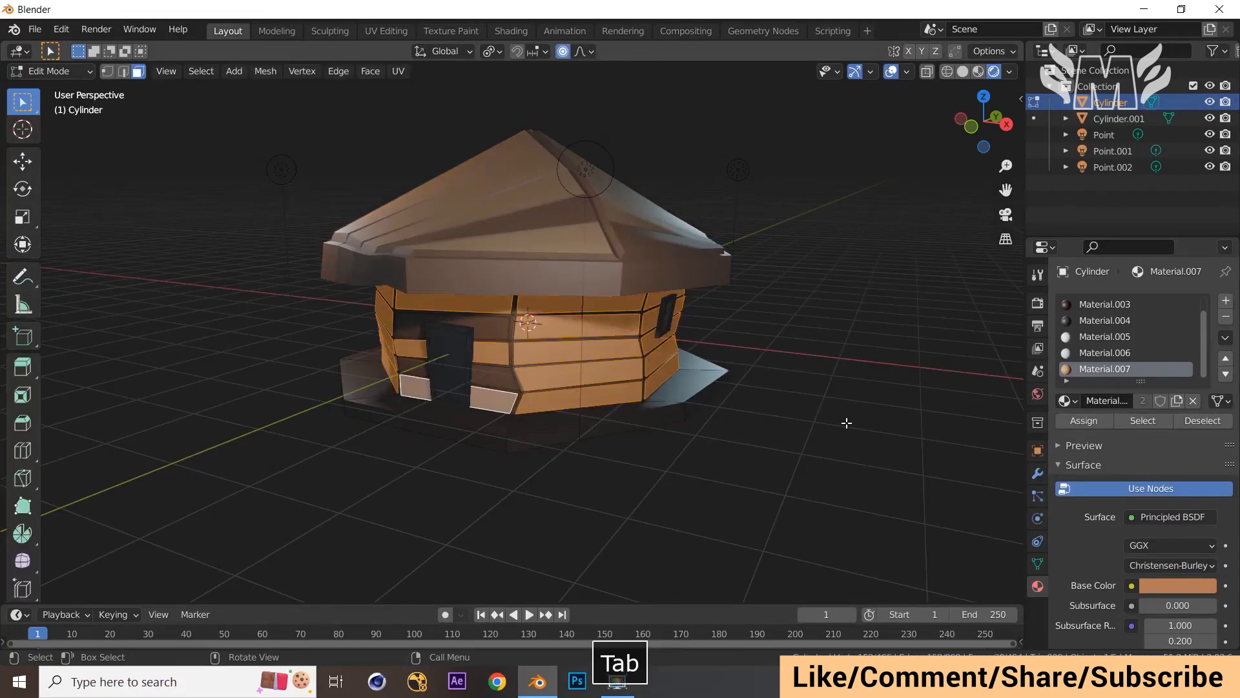
key("alt+a")
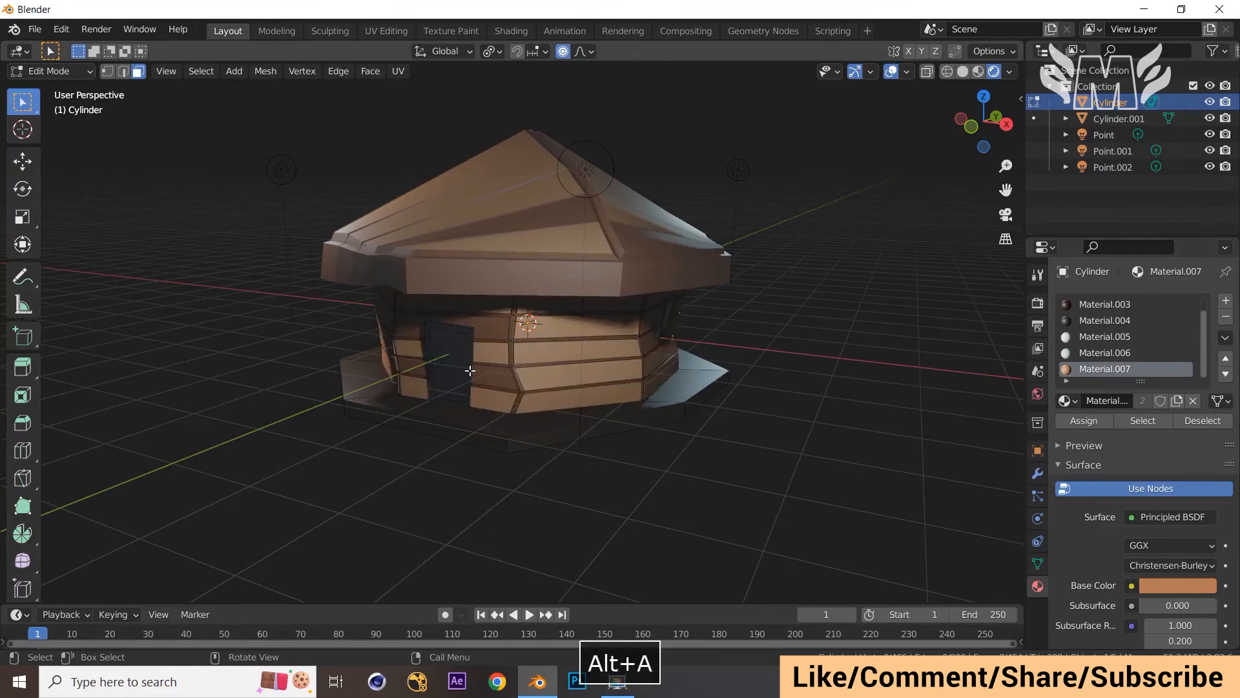
key("l")
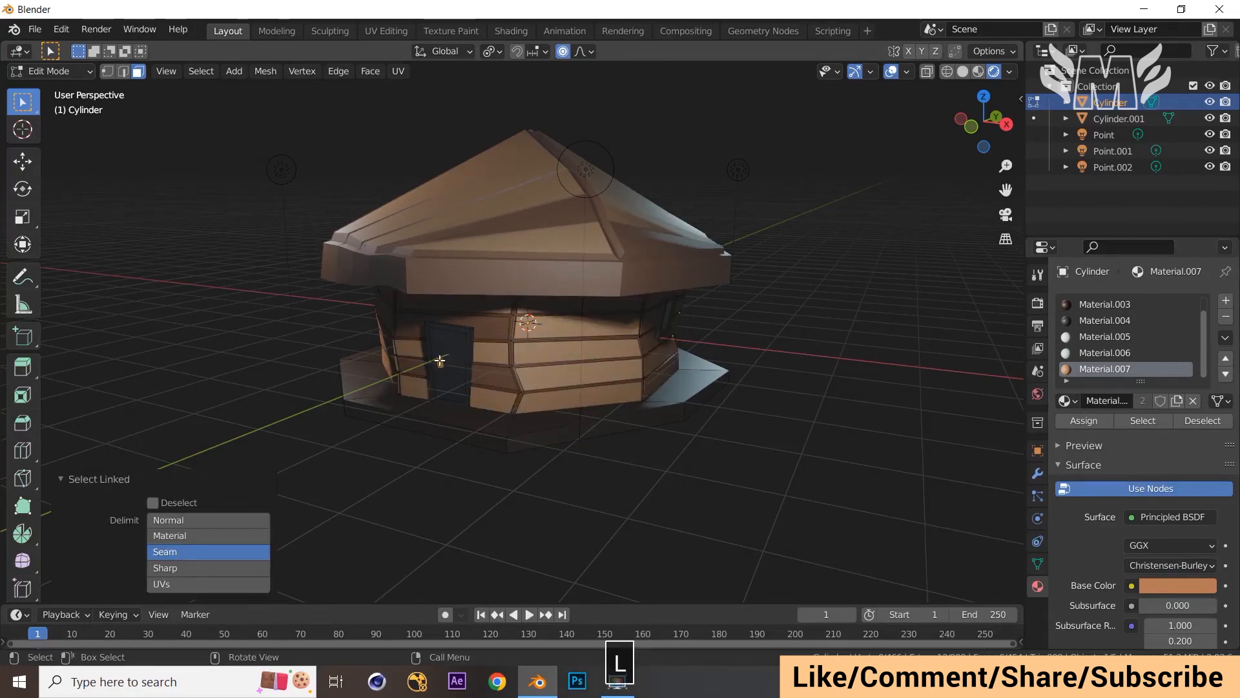
left_click(1108, 337)
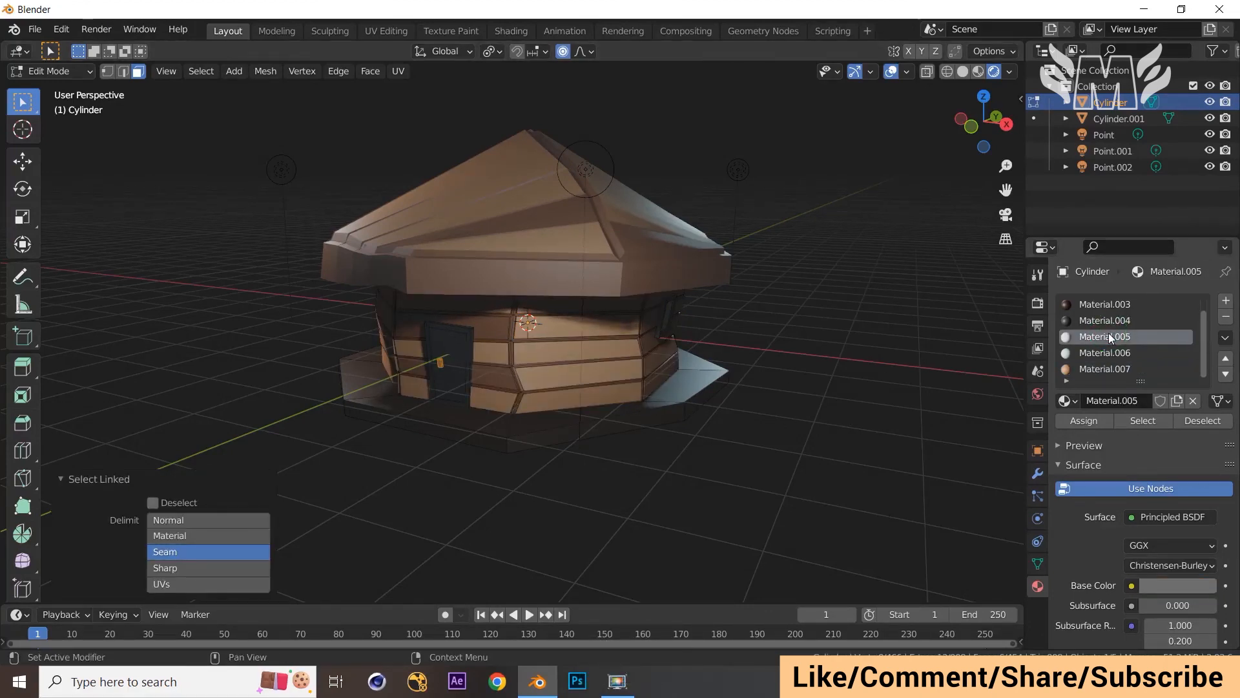
left_click(1084, 421)
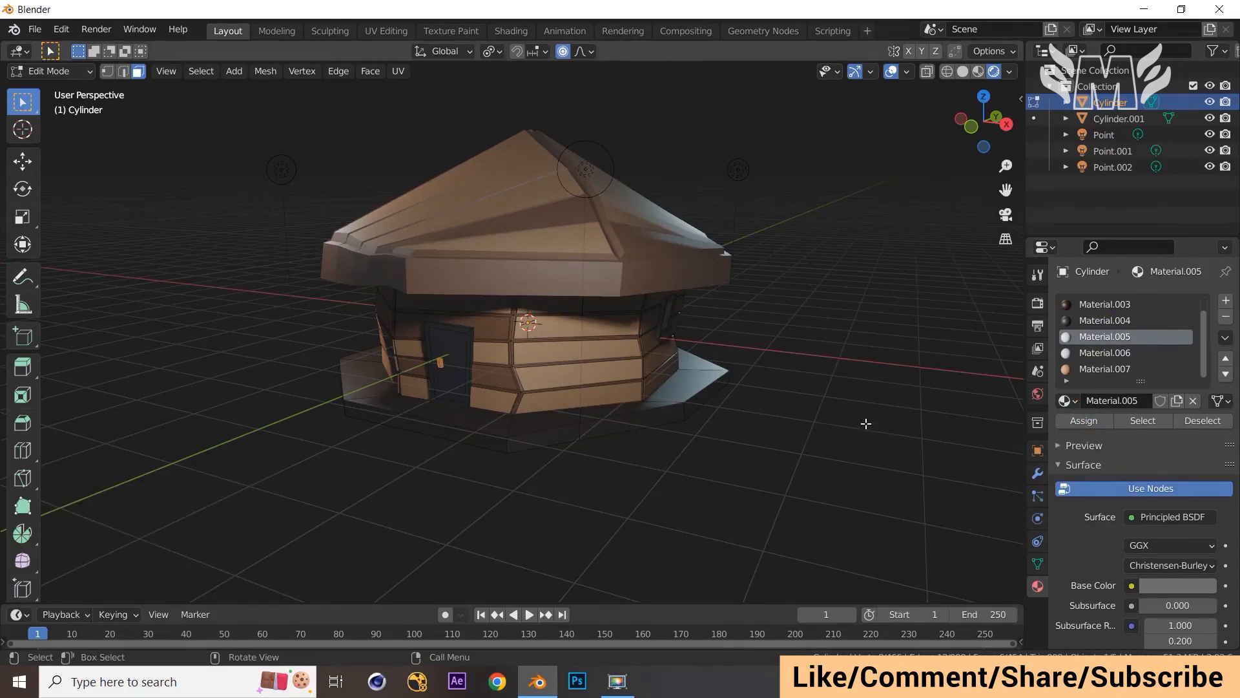
Step: Return the hut body to Object Mode, deselect it and hide the viewport overlays
key("Tab")
mouse_move(865, 423)
middle_mouse_down()
mouse_move(832, 412)
mouse_move(845, 421)
middle_mouse_up()
left_click(841, 416)
left_click(901, 71)
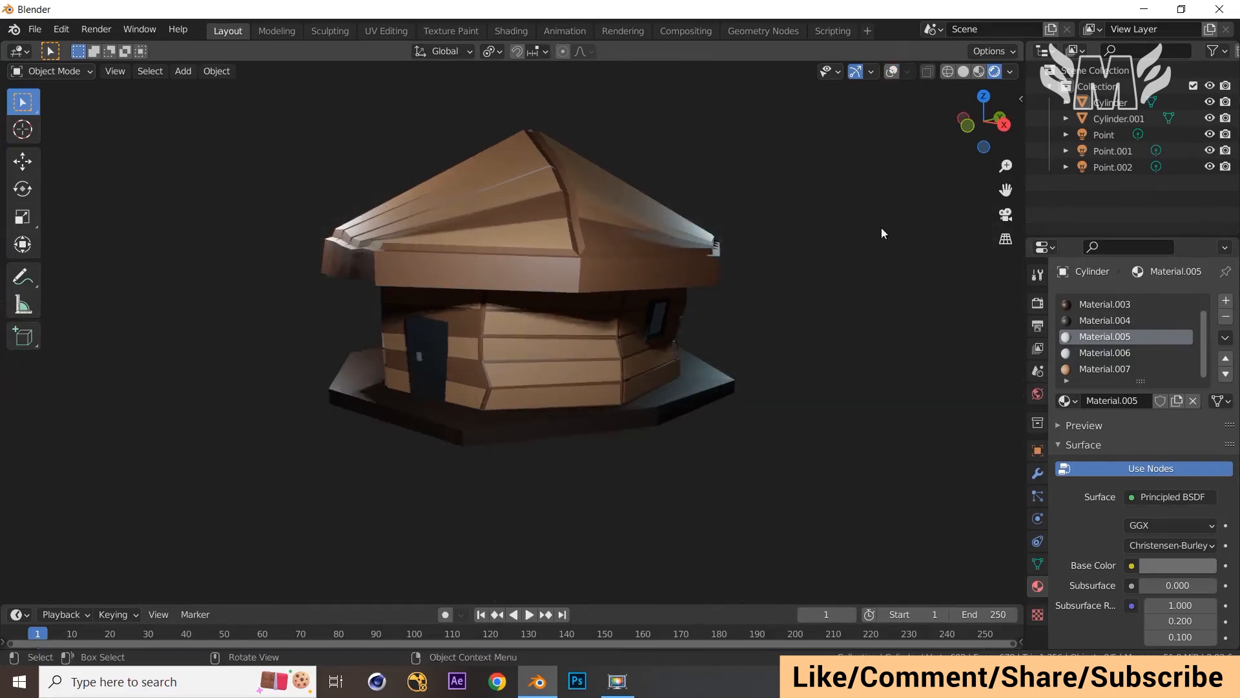
middle_click_drag(869, 378, 877, 402)
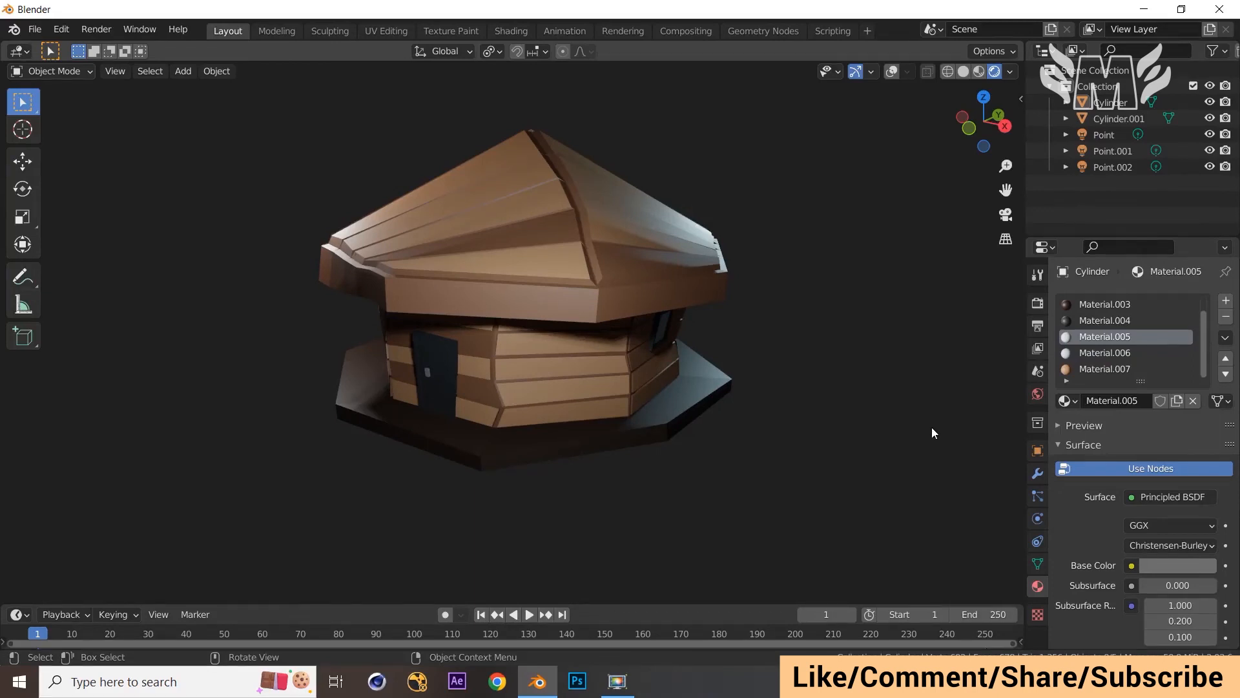
Step: Set the world background color to pure black by lowering its HSV value to 0
left_click(1037, 393)
middle_click_drag(812, 451, 840, 446)
left_click(1165, 407)
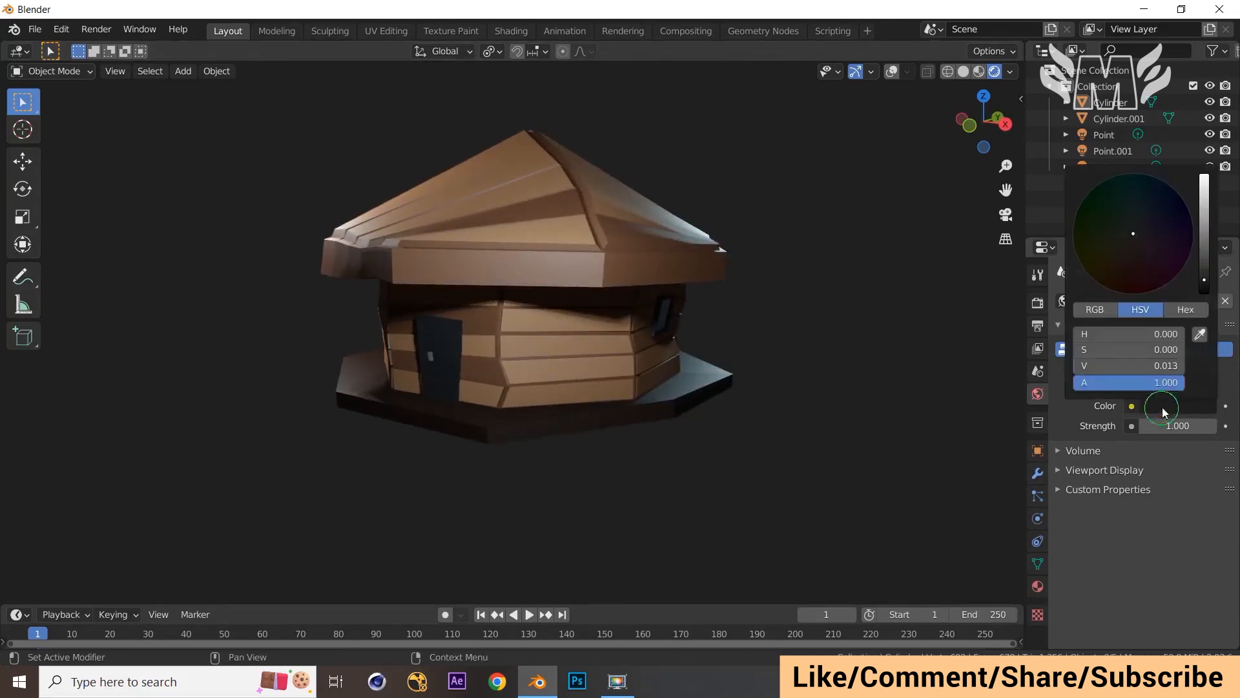
left_click_drag(1211, 280, 1206, 298)
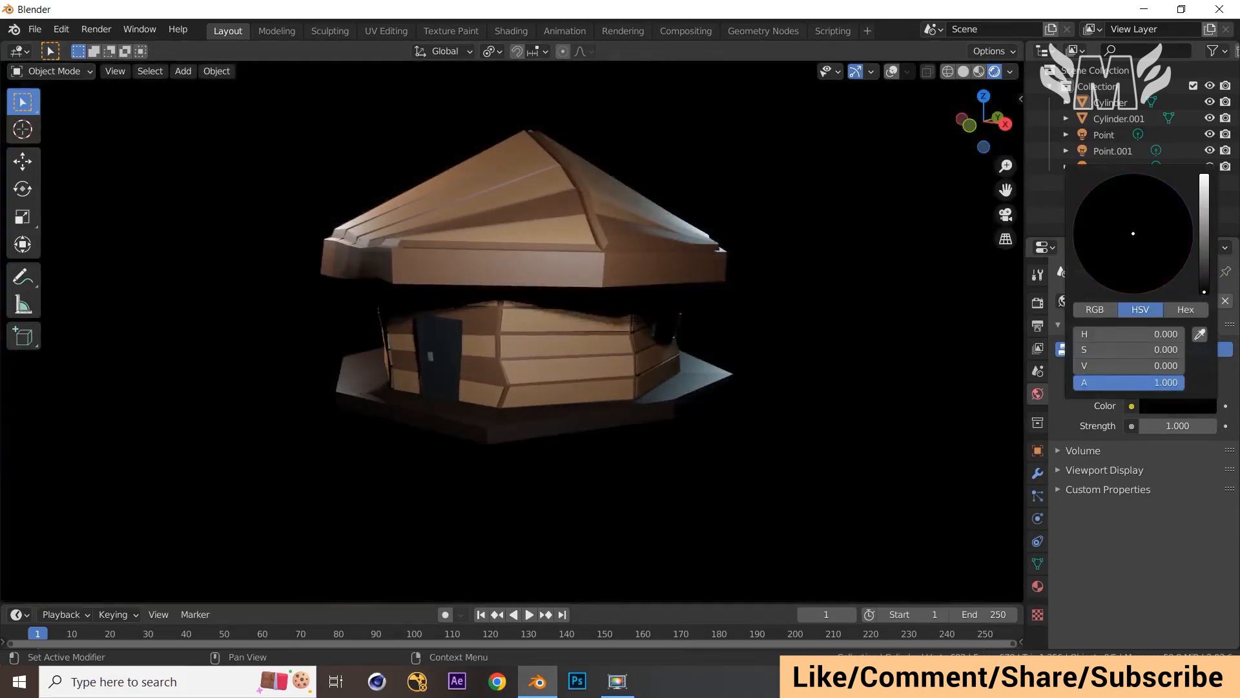
scroll(873, 393, "down", 1)
middle_click_drag(881, 386, 920, 392)
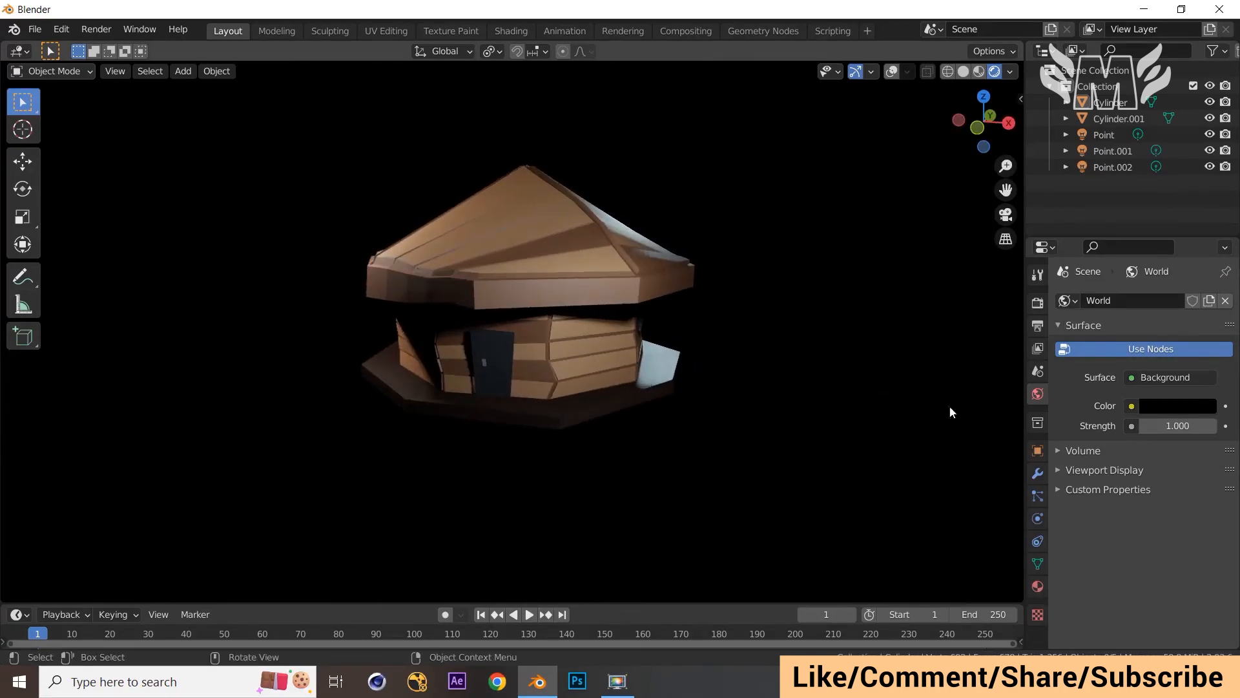
Step: Add a Sun light and raise it about 7.07 m along Z above the hut, with the viewport overlays shown
key("shift+a")
mouse_move(810, 384)
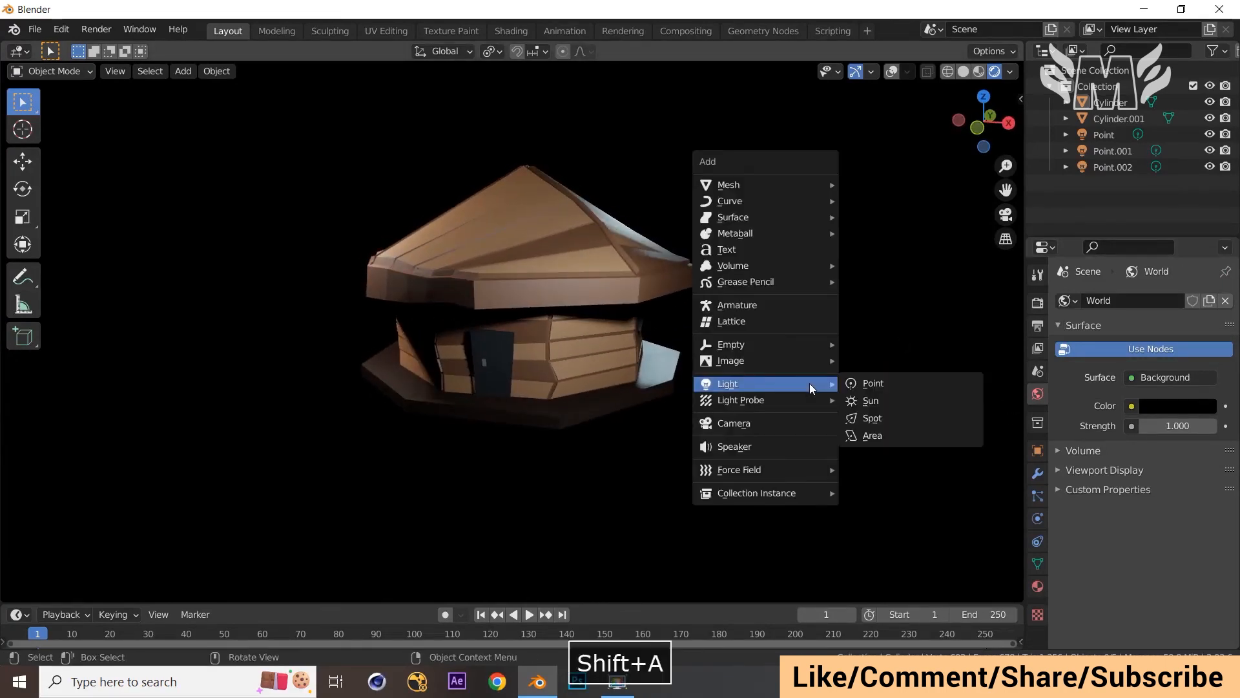
left_click(904, 401)
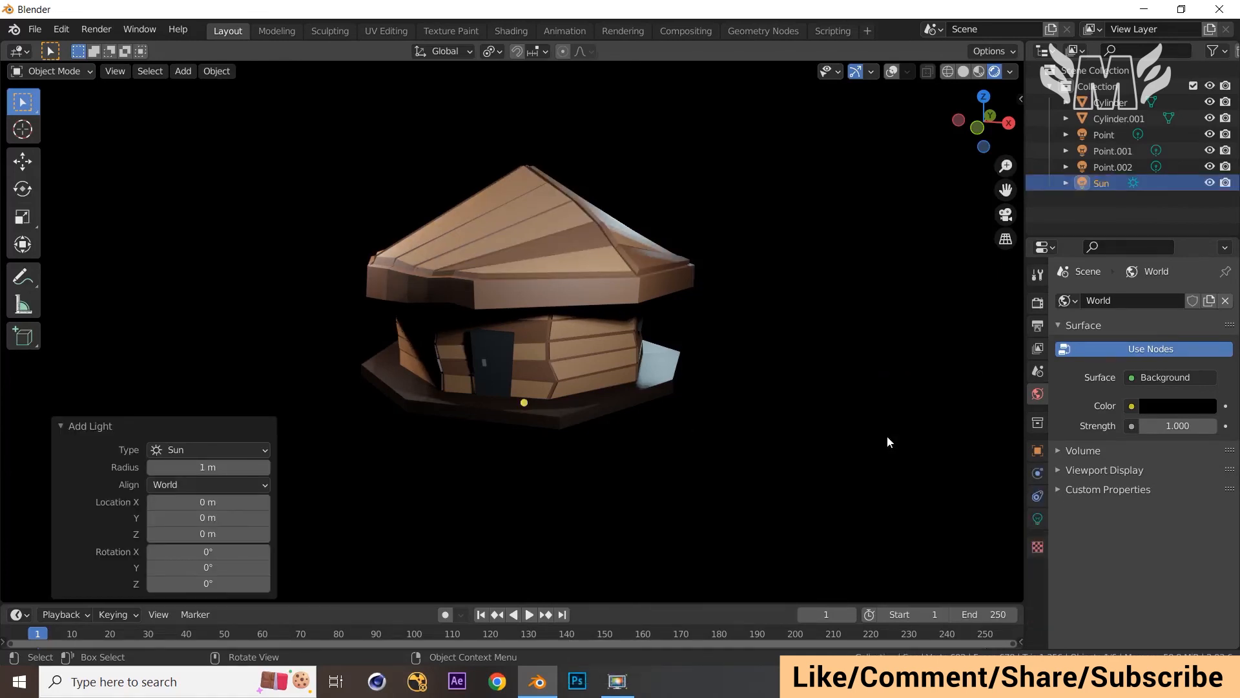
scroll(882, 432, "down", 2)
key("g")
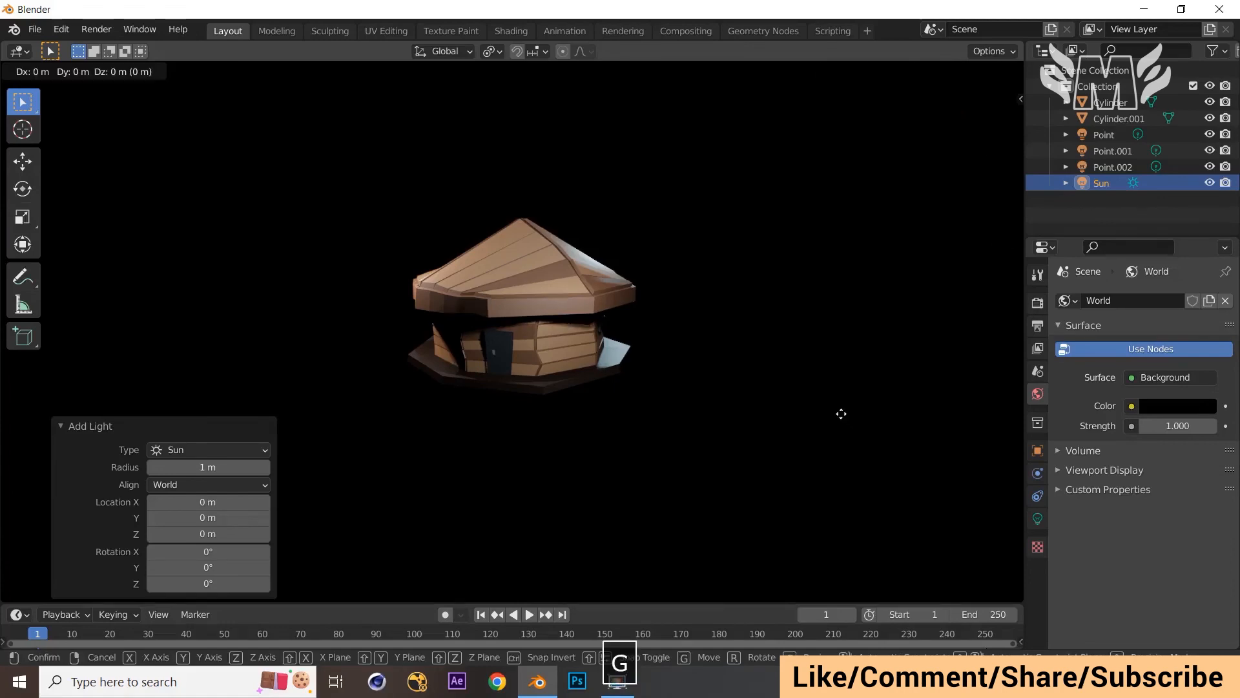
key("z")
left_click(820, 175)
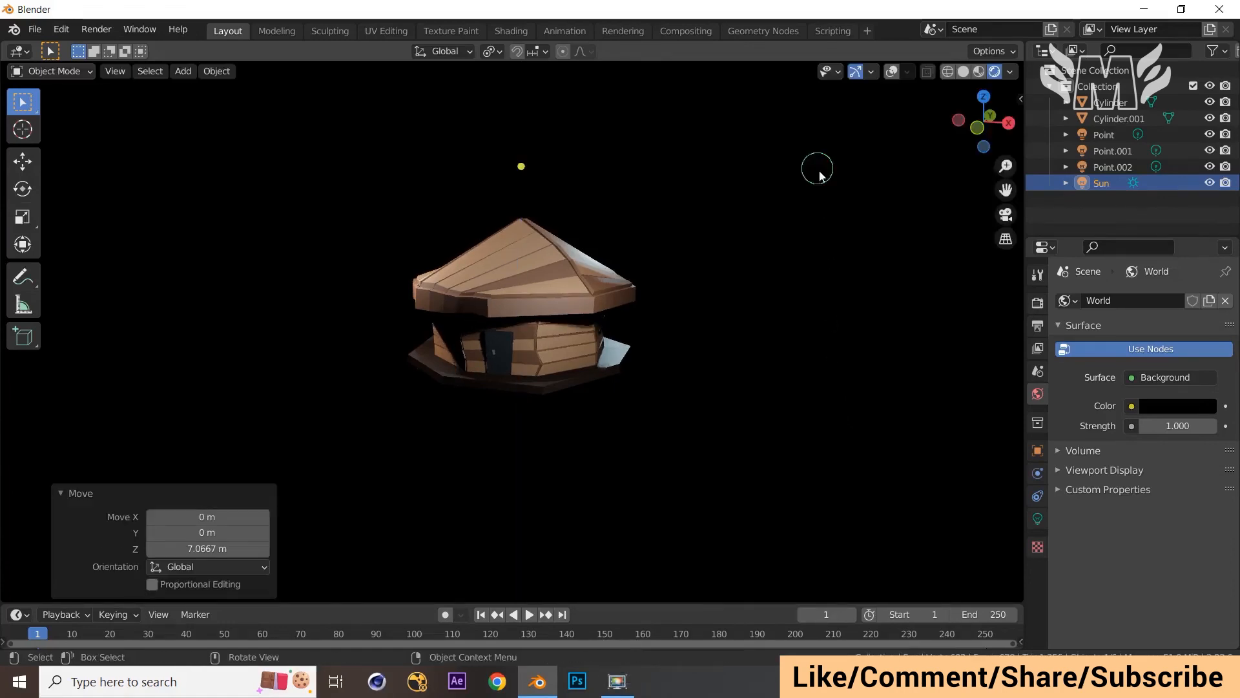
left_click(892, 70)
middle_click_drag(781, 252, 814, 268)
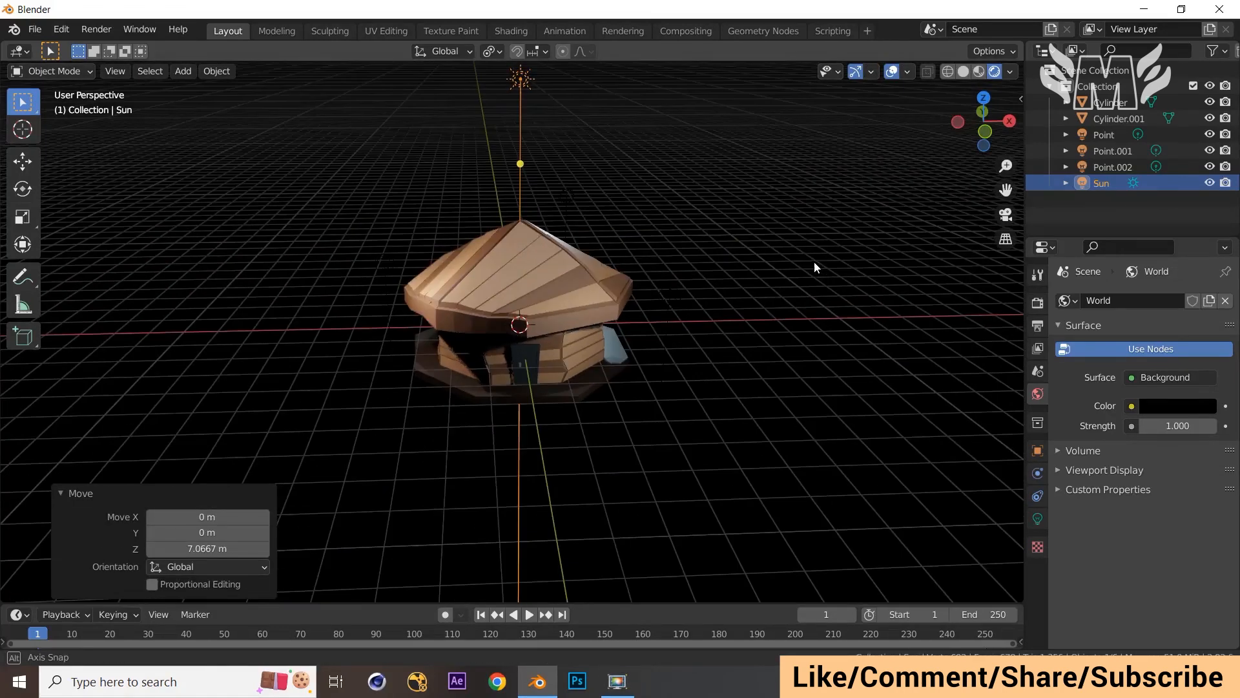
Step: Move the Sun light horizontally about 2.22 m along X and -9.54 m along Y, keeping its height
left_click(518, 78)
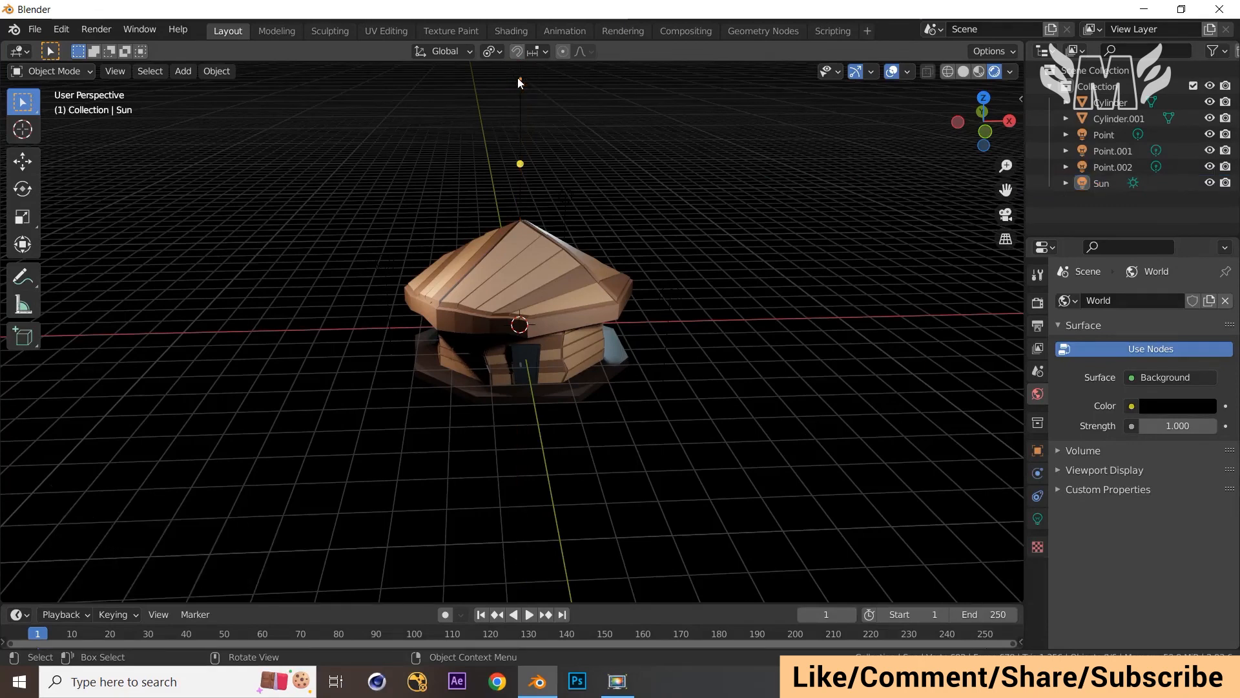
key("g")
left_click(521, 79)
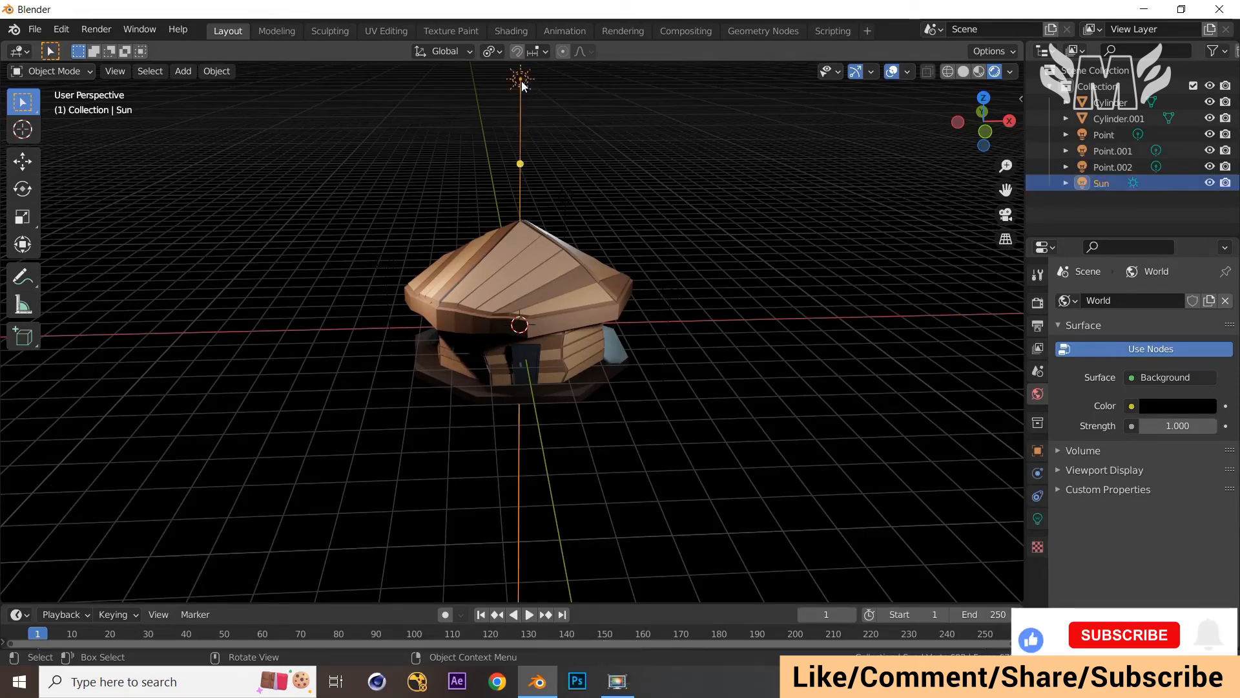
key("shift+z")
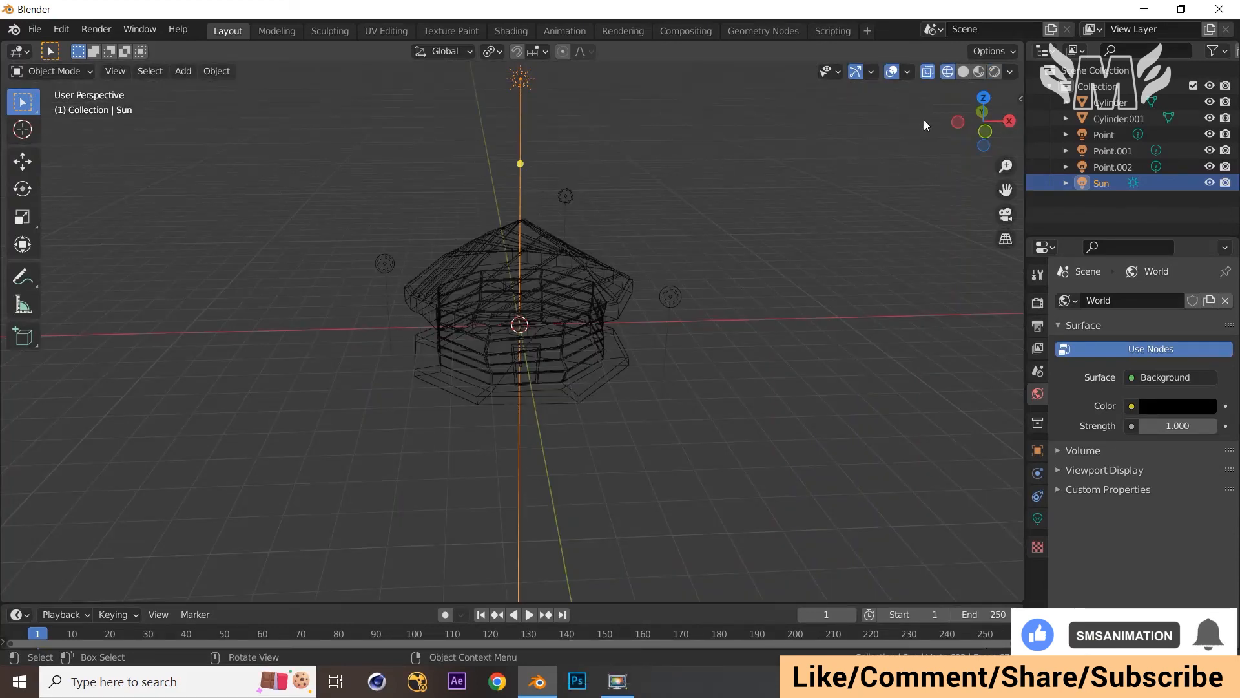
key("shift+z")
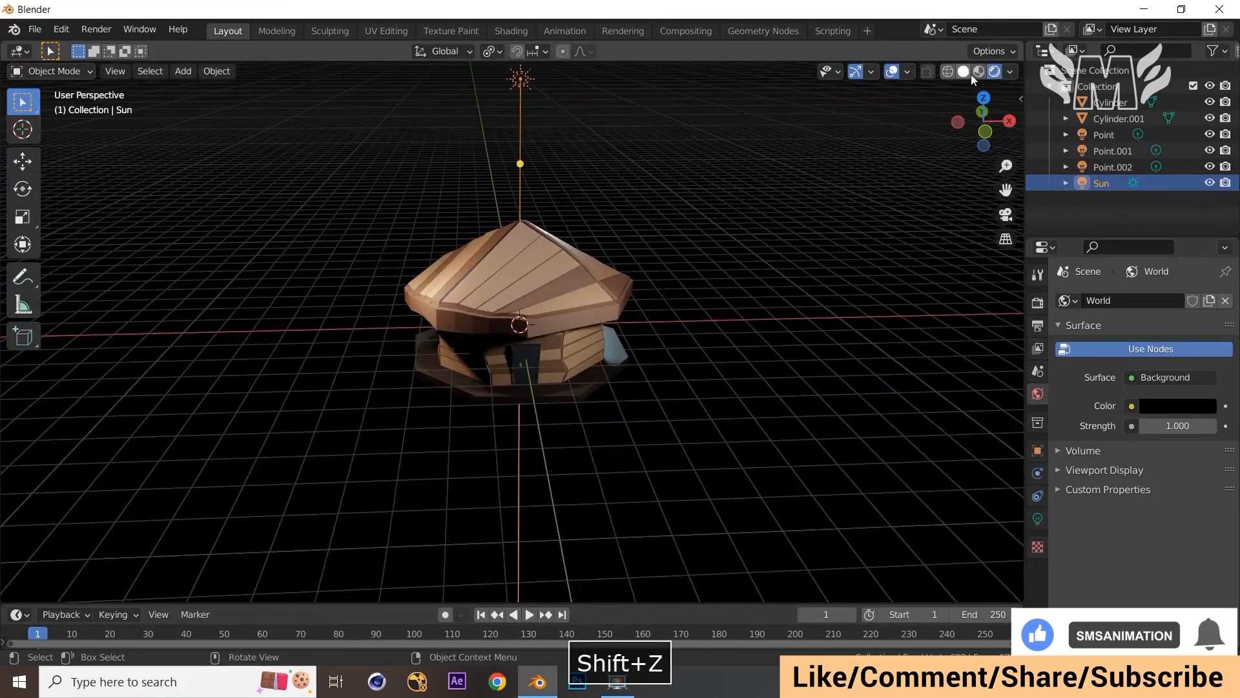
key("g")
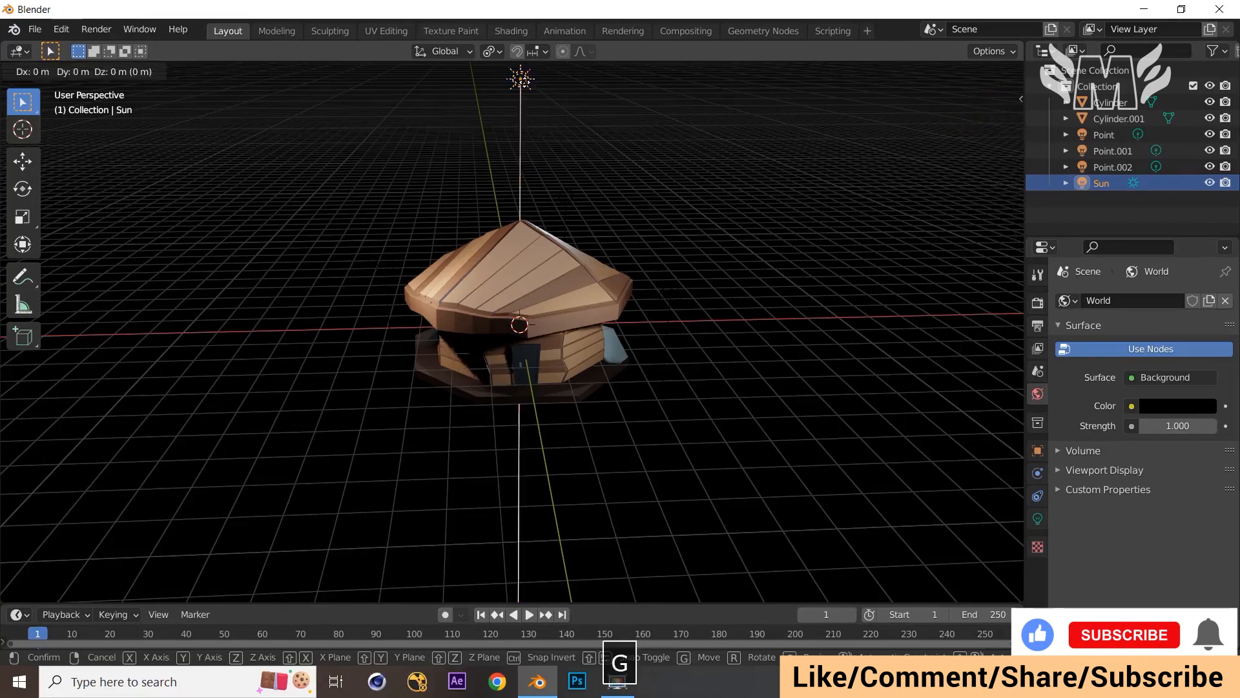
key("shift+z")
left_click(735, 199)
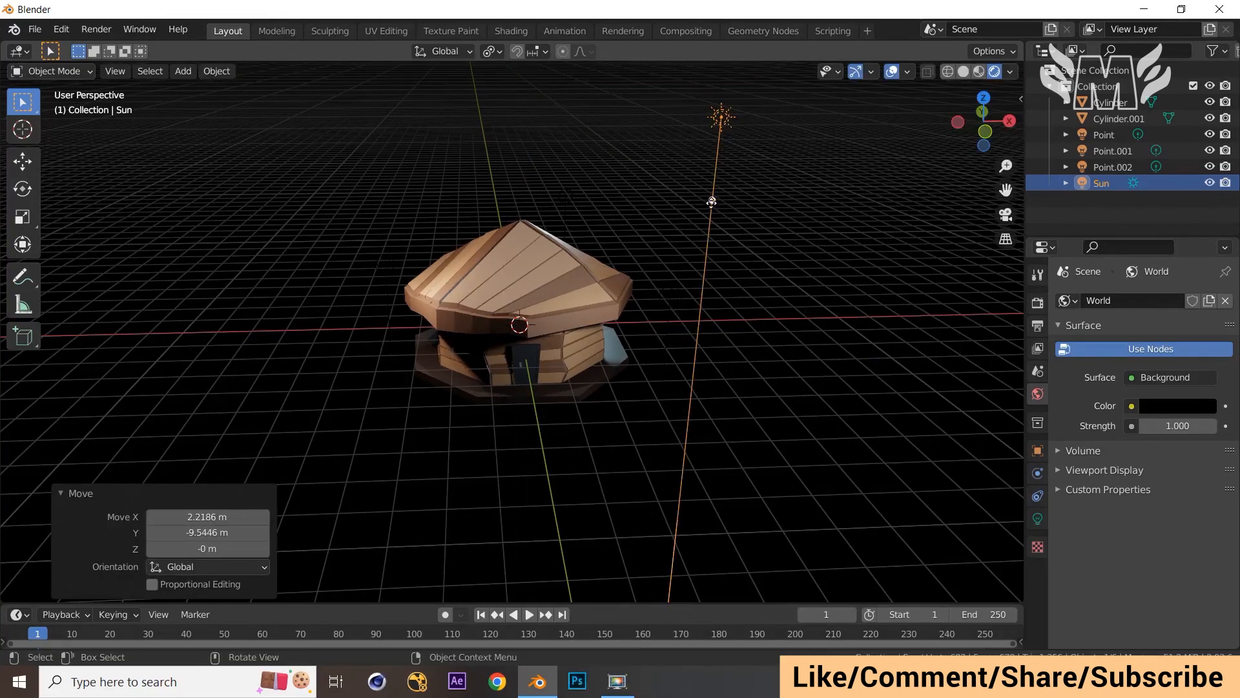
Step: Aim the Sun's beam diagonally down across the hut, adjusting it in perspective, top and front views, and hide the viewport overlays
left_click_drag(711, 202, 654, 171)
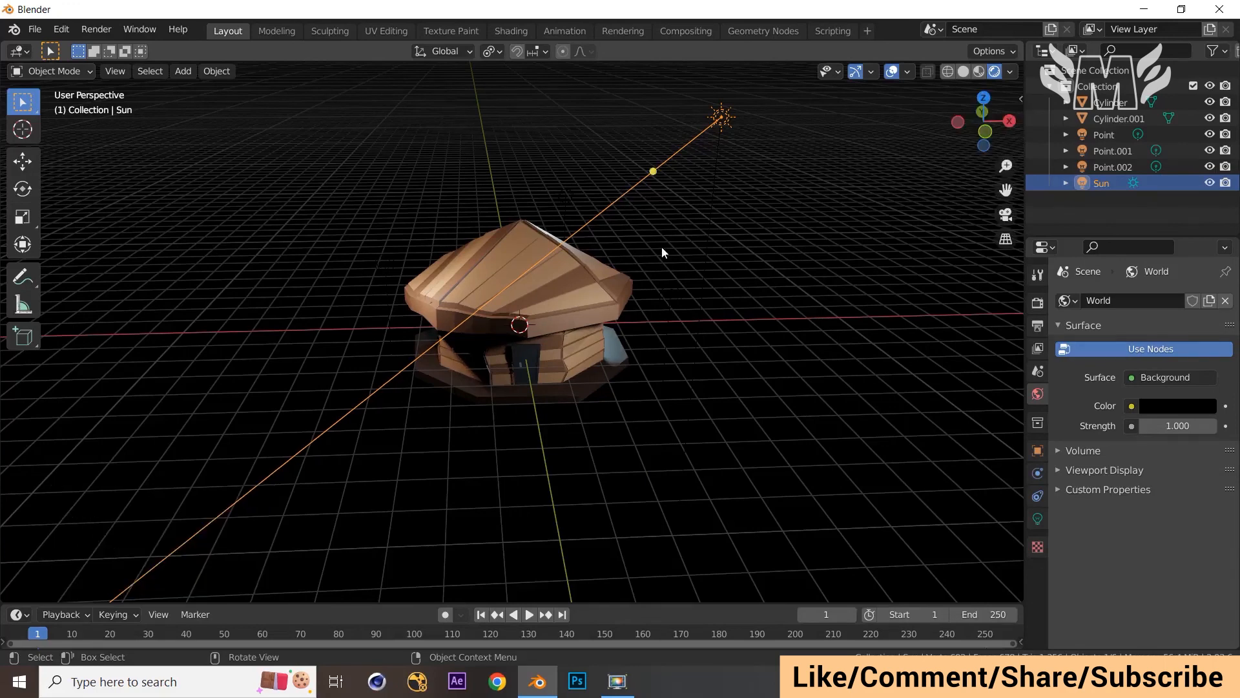
key("KP_7")
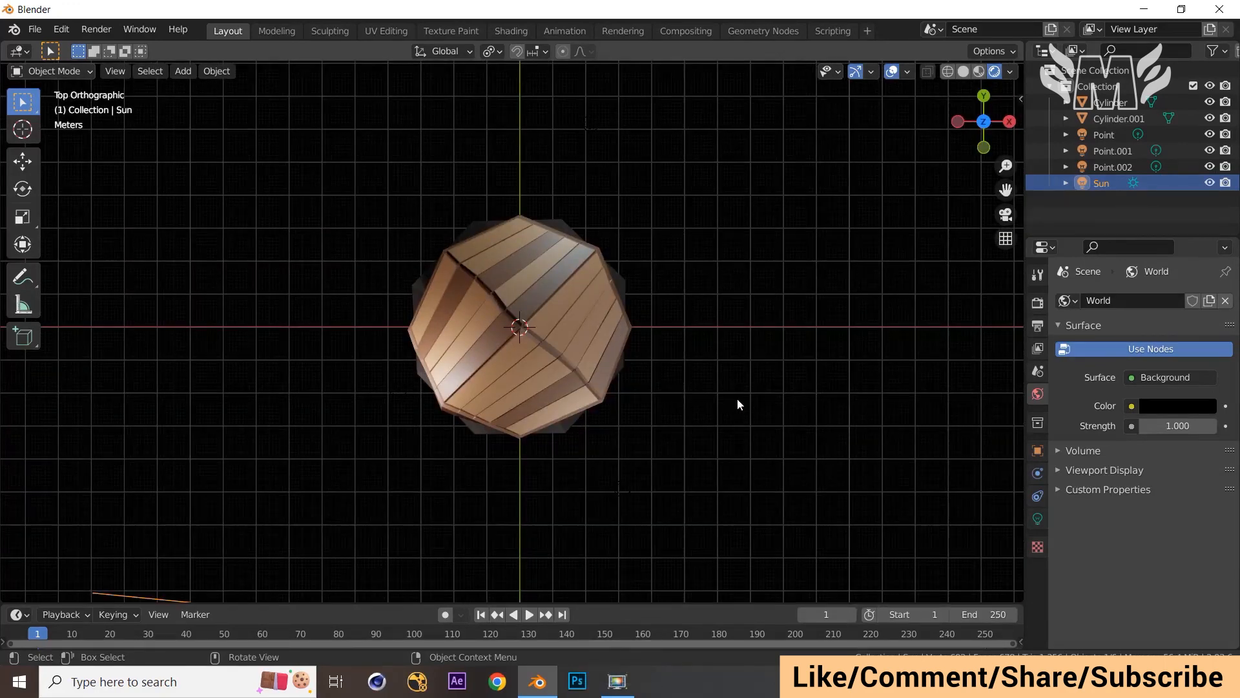
middle_click_drag(738, 398, 725, 329, "shift")
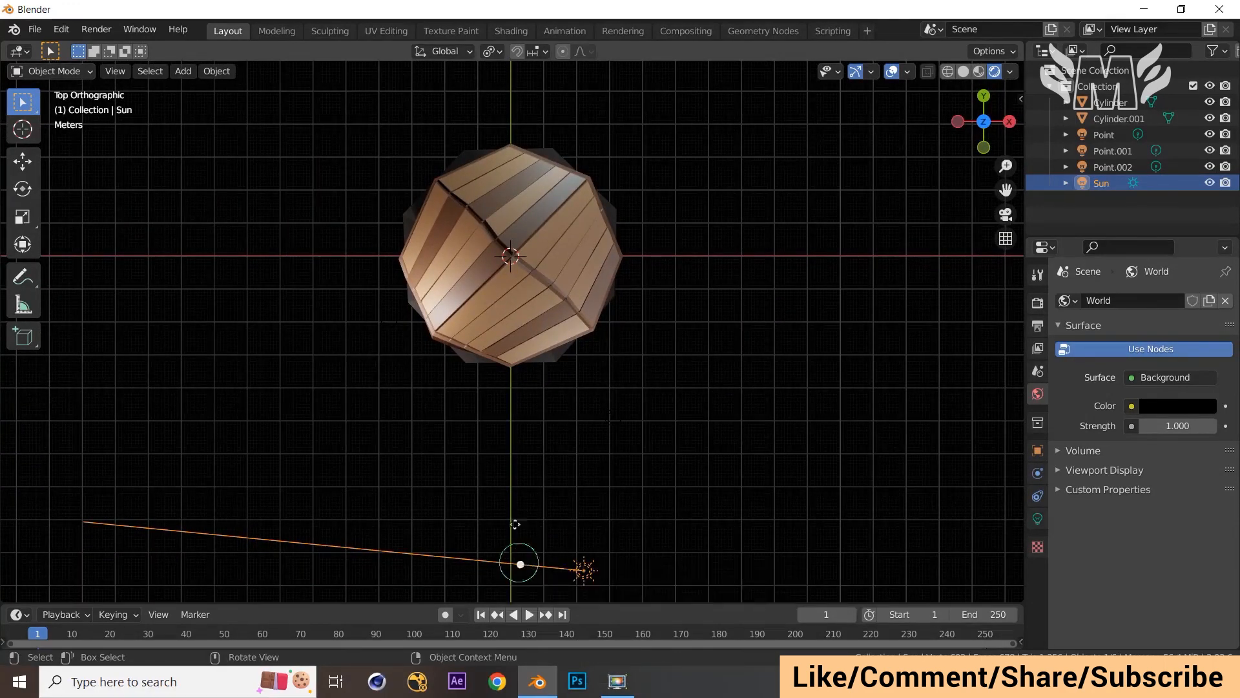
left_click_drag(520, 564, 561, 498)
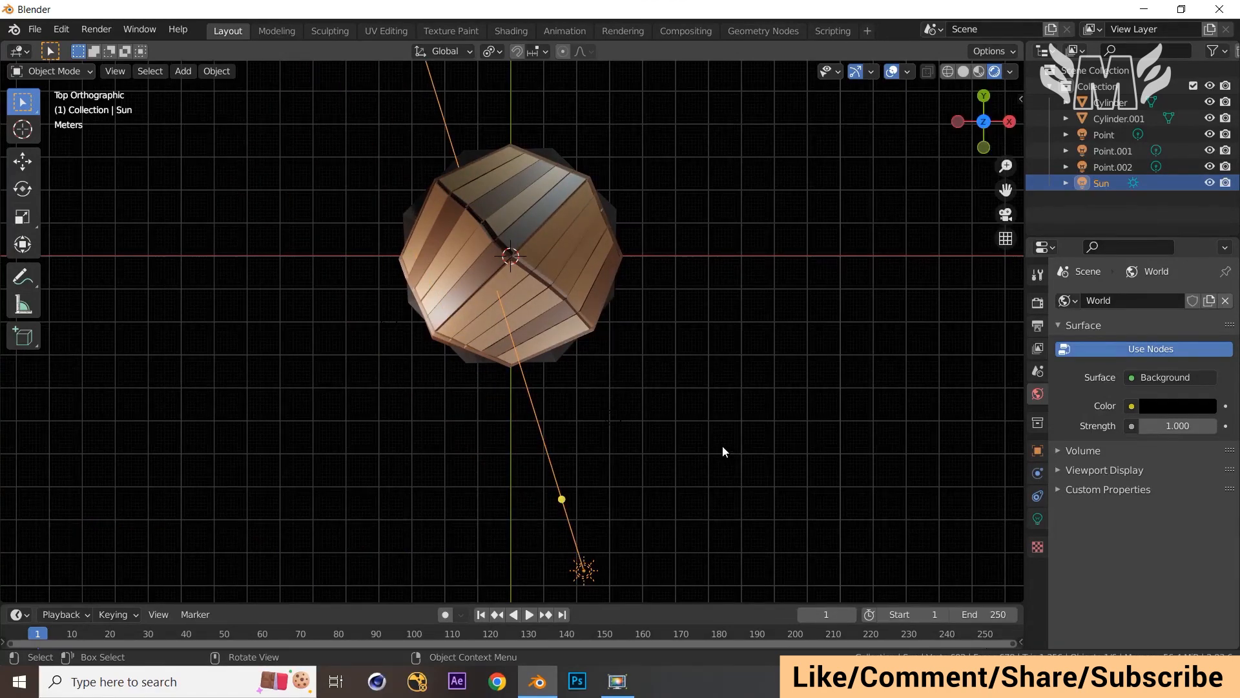
key("End")
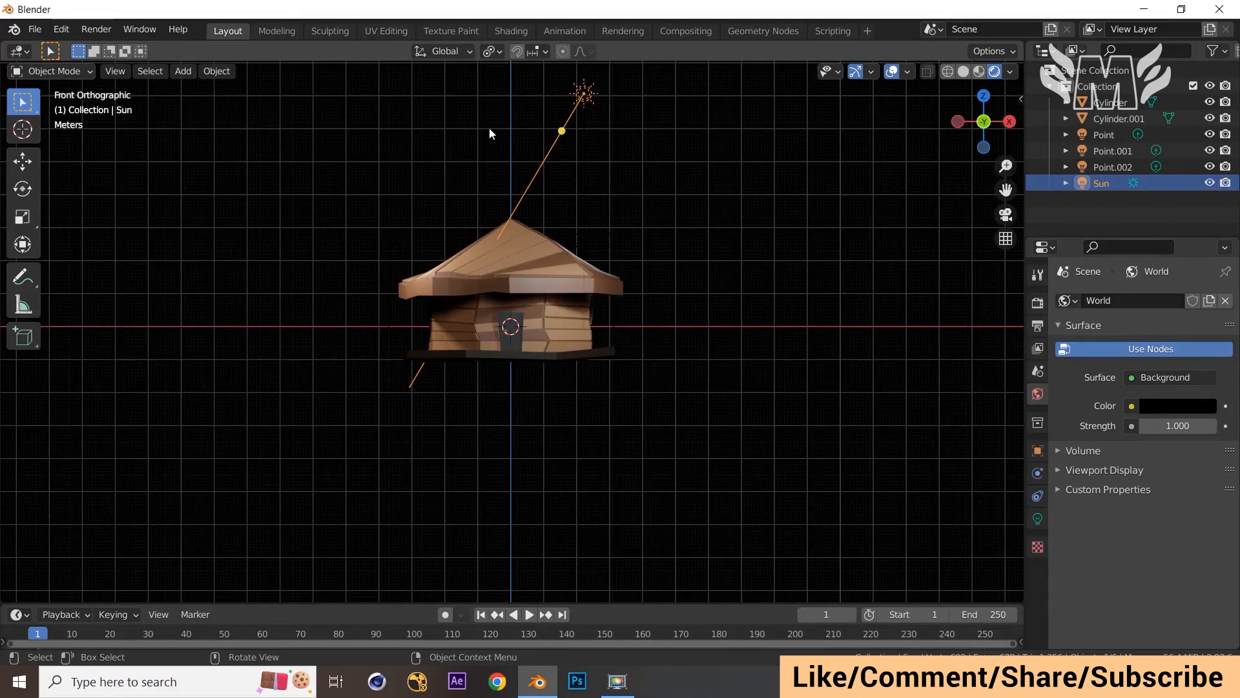
left_click_drag(564, 131, 554, 121)
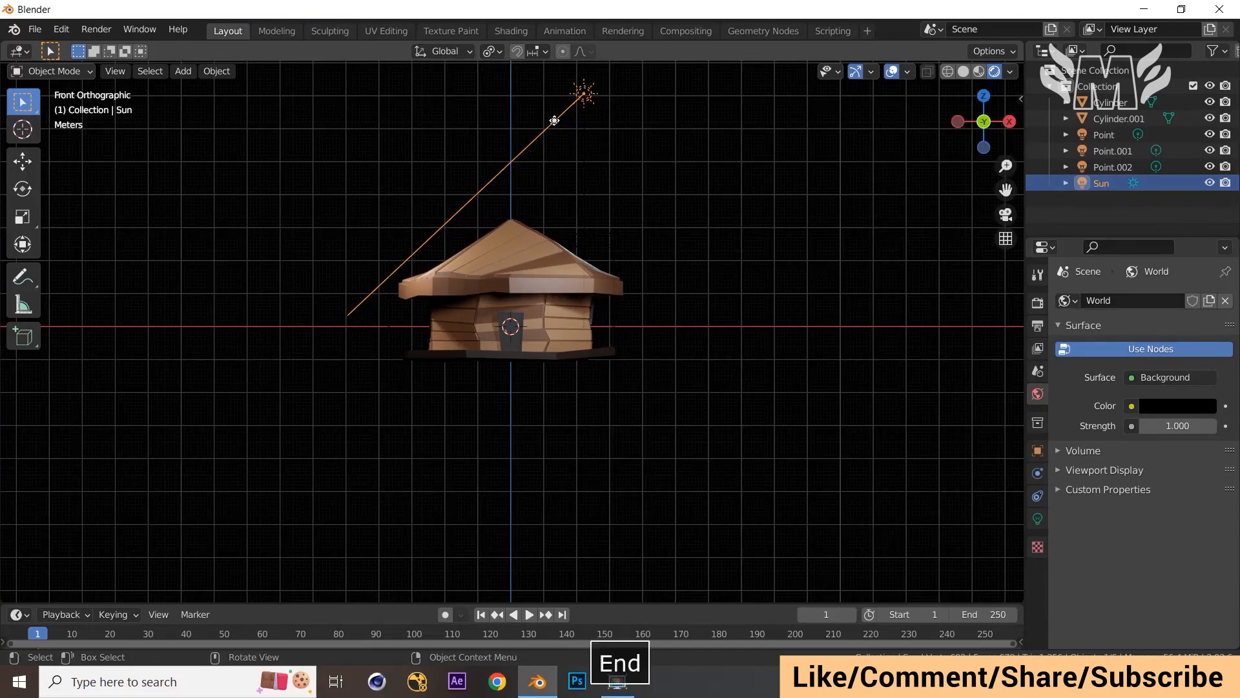
key("KP_3")
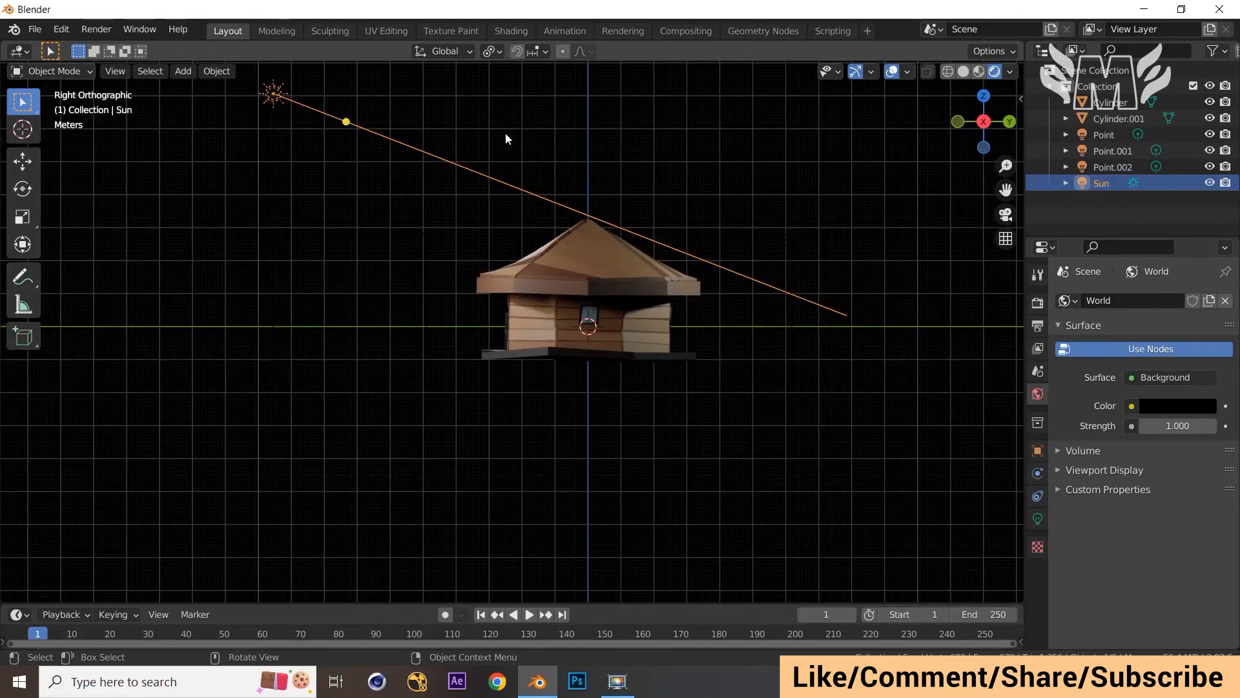
middle_click_drag(646, 323, 904, 194)
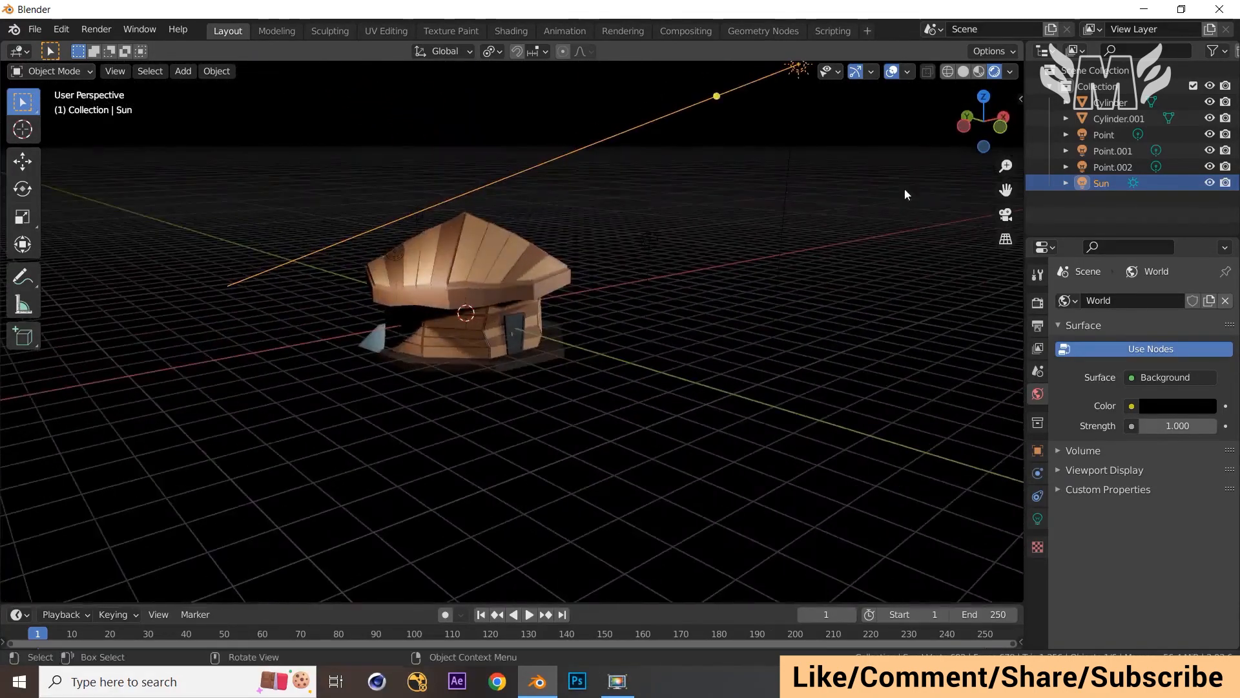
left_click(892, 71)
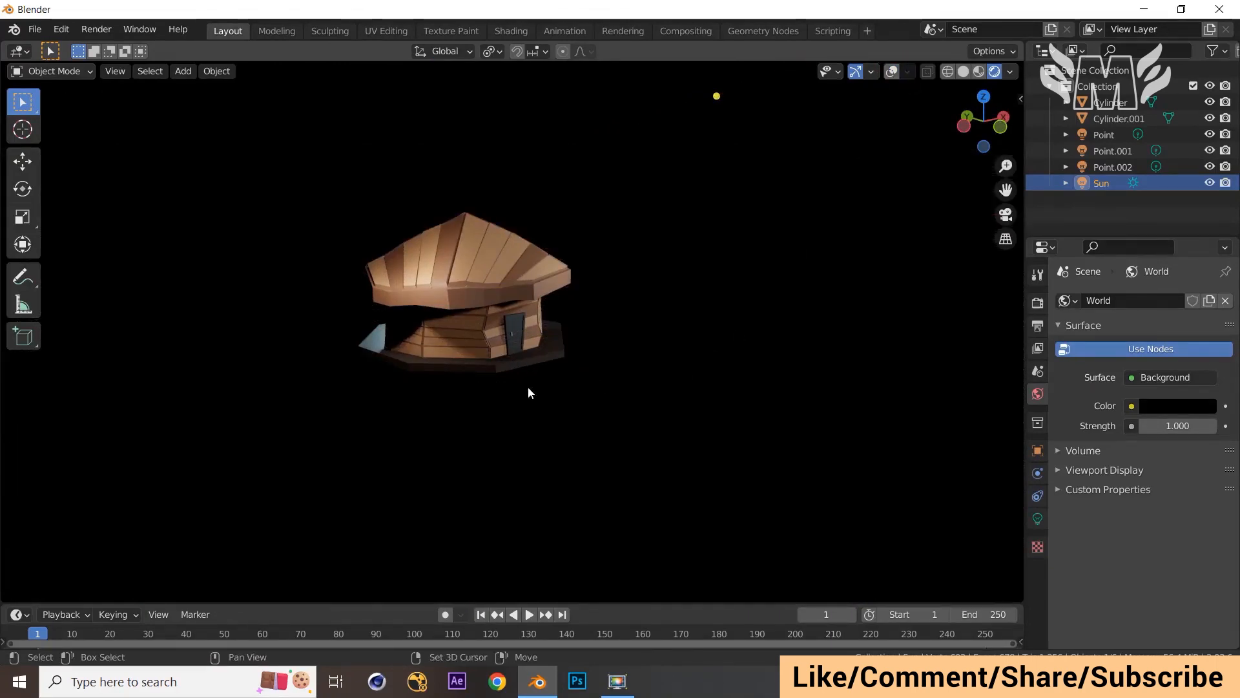
Step: Add a mesh plane at the hut's center and scale it uniformly by about 6.35 as the ground
key("shift+a")
mouse_move(490, 188)
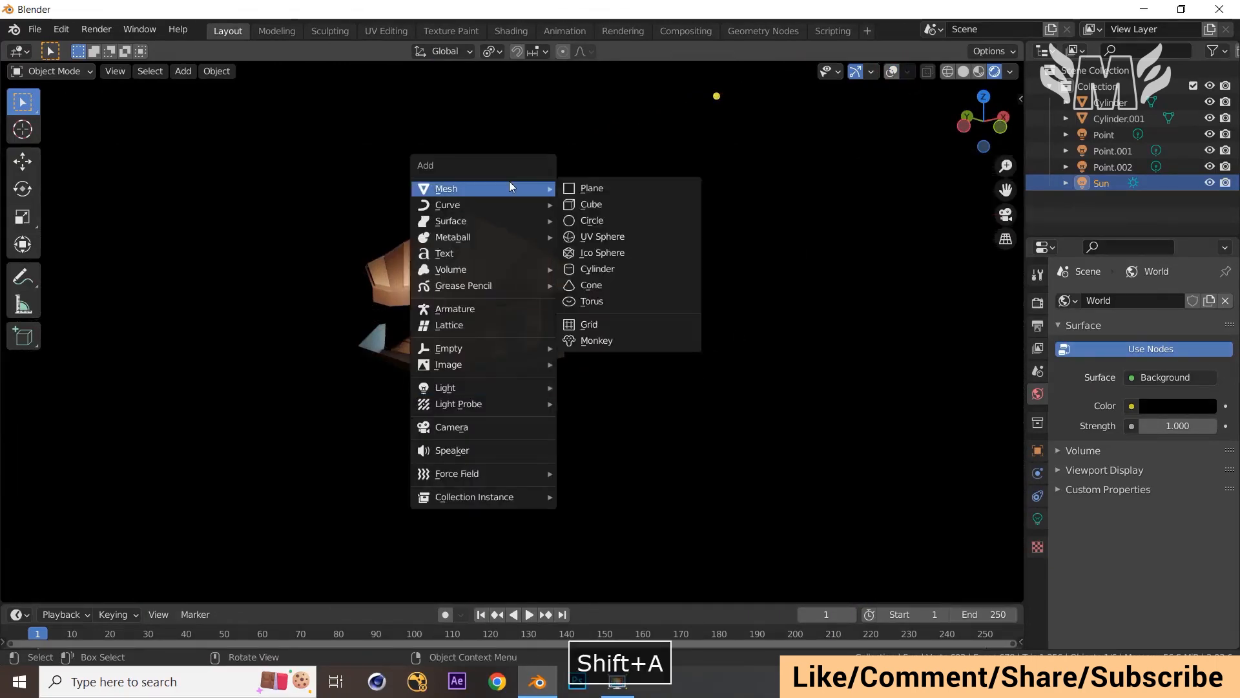
left_click(604, 188)
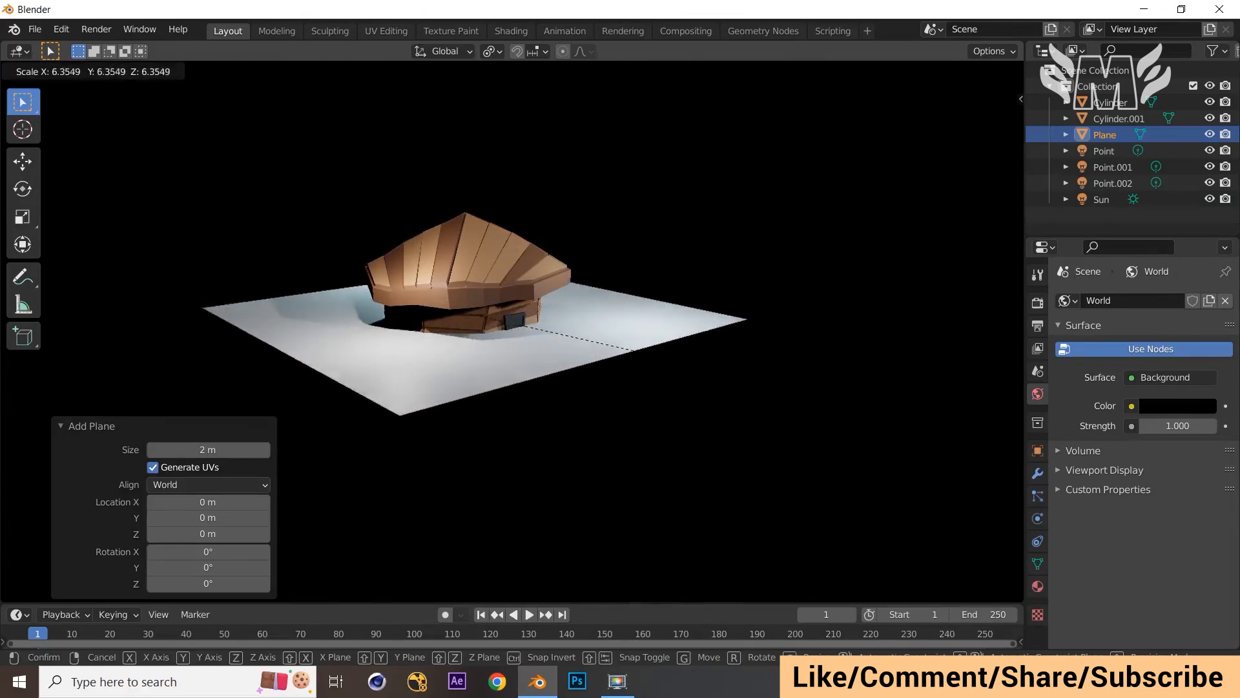
left_click(644, 577)
Step: Lower the ground plane about 0.96 m along Z to sit beneath the hut's octagonal base
key("g")
key("z")
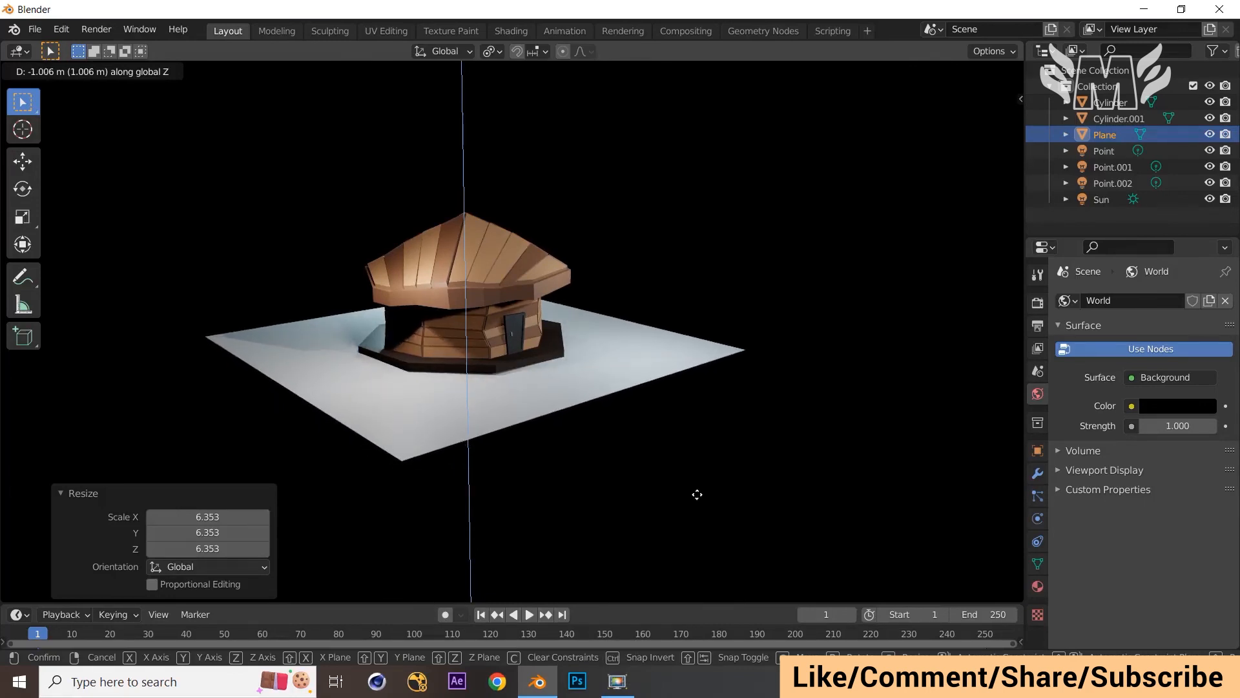
left_click(696, 493)
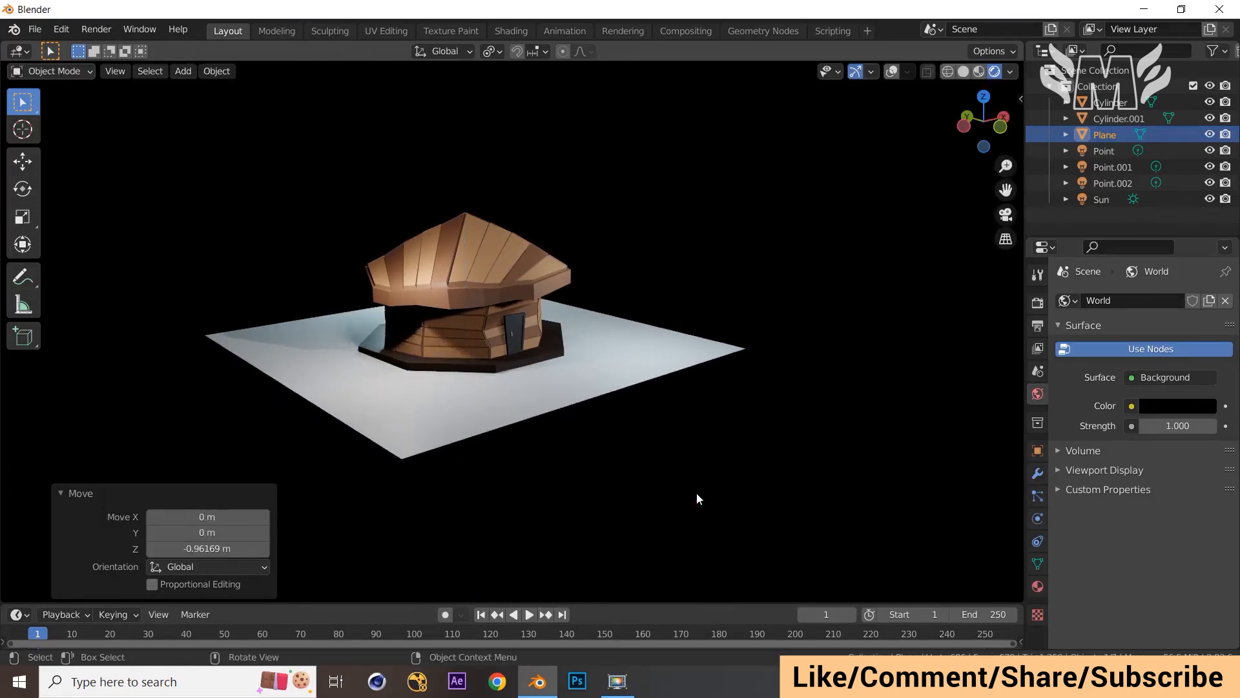
Step: Give the ground plane a new material with a yellow-green base color (H 0.221, S 0.788, V 0.800), and deselect the plane
scroll(696, 492, "down", 1)
middle_click_drag(697, 492, 652, 420)
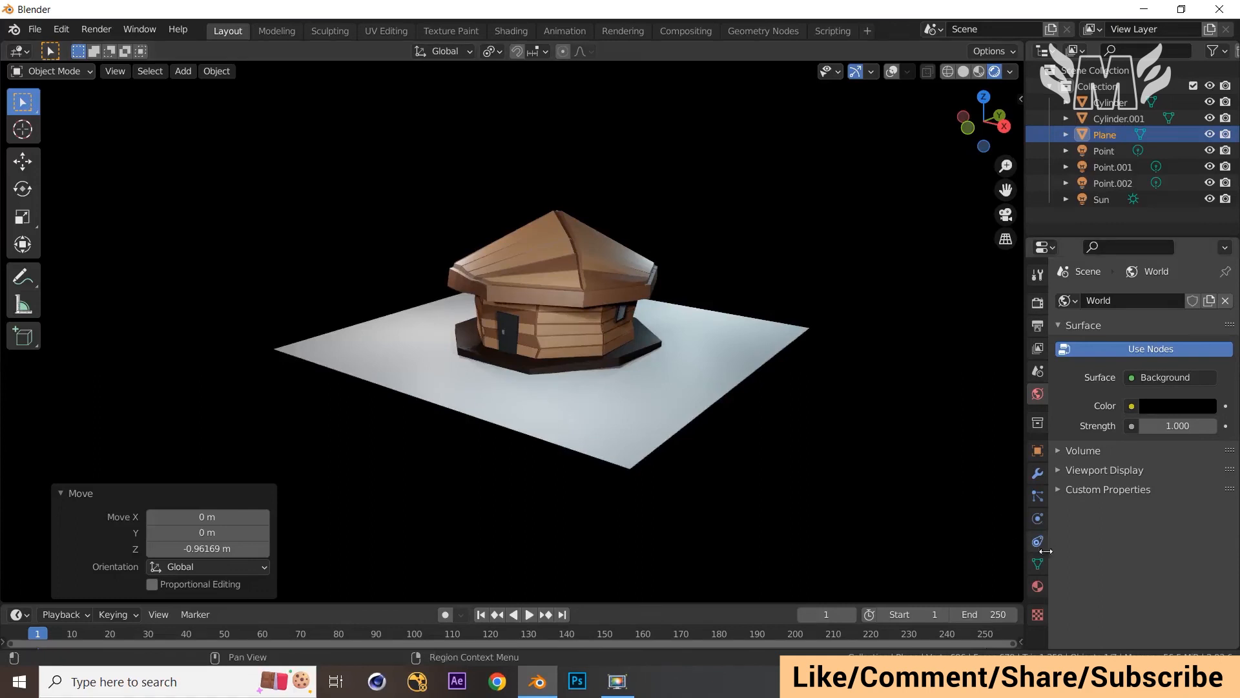
left_click(1036, 586)
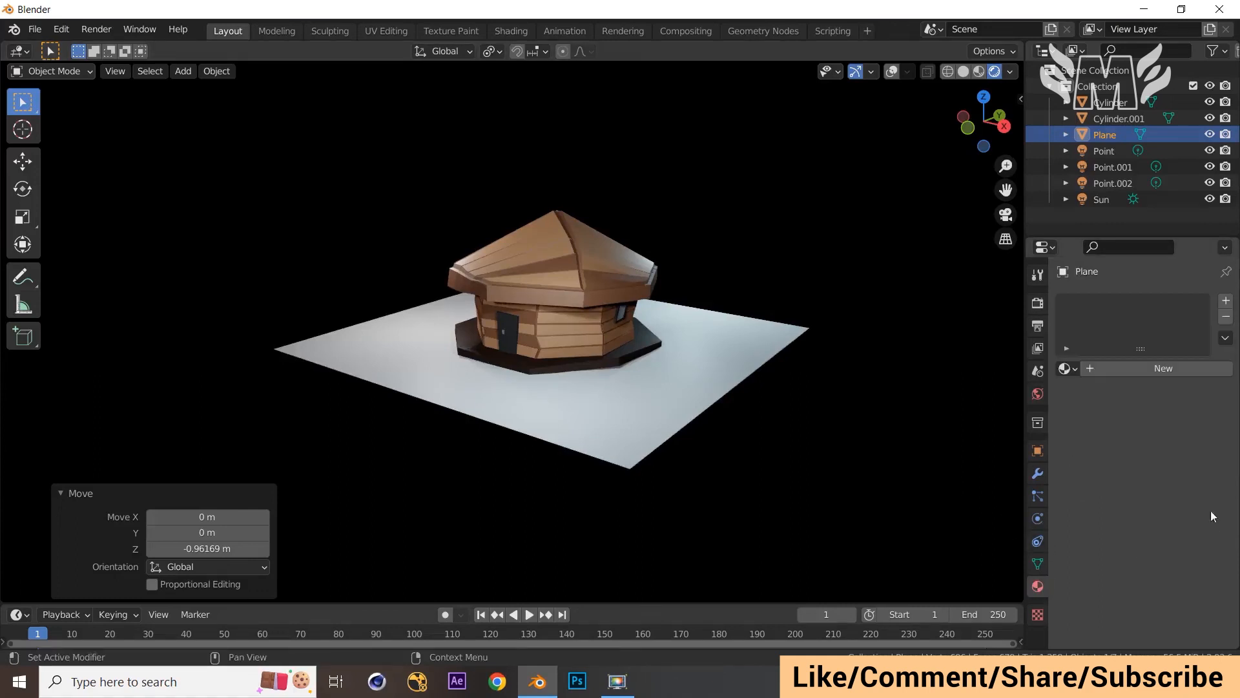
left_click(1142, 370)
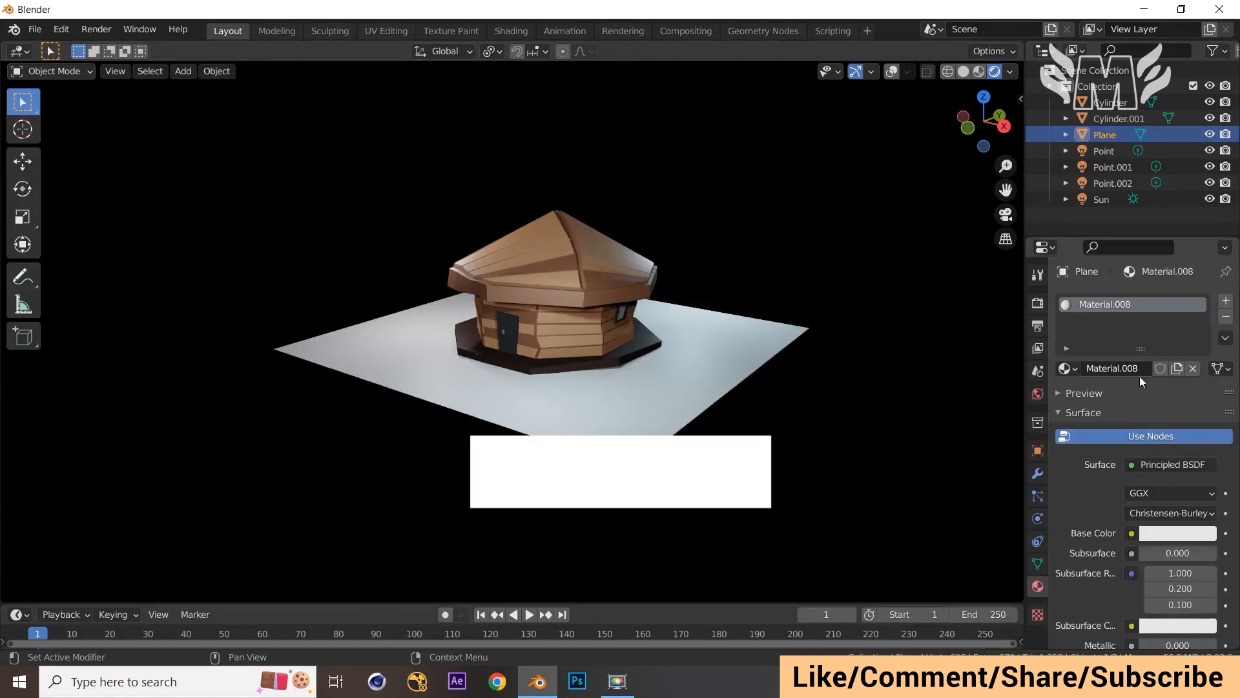
left_click(1195, 536)
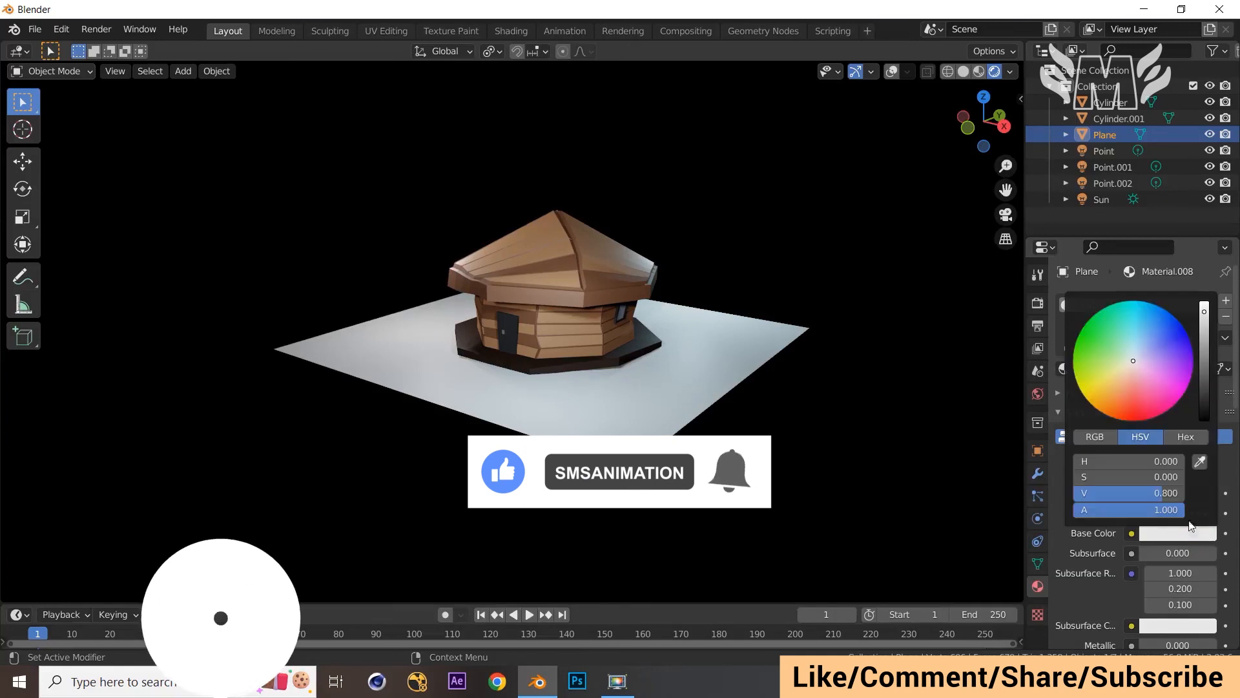
left_click(1109, 370)
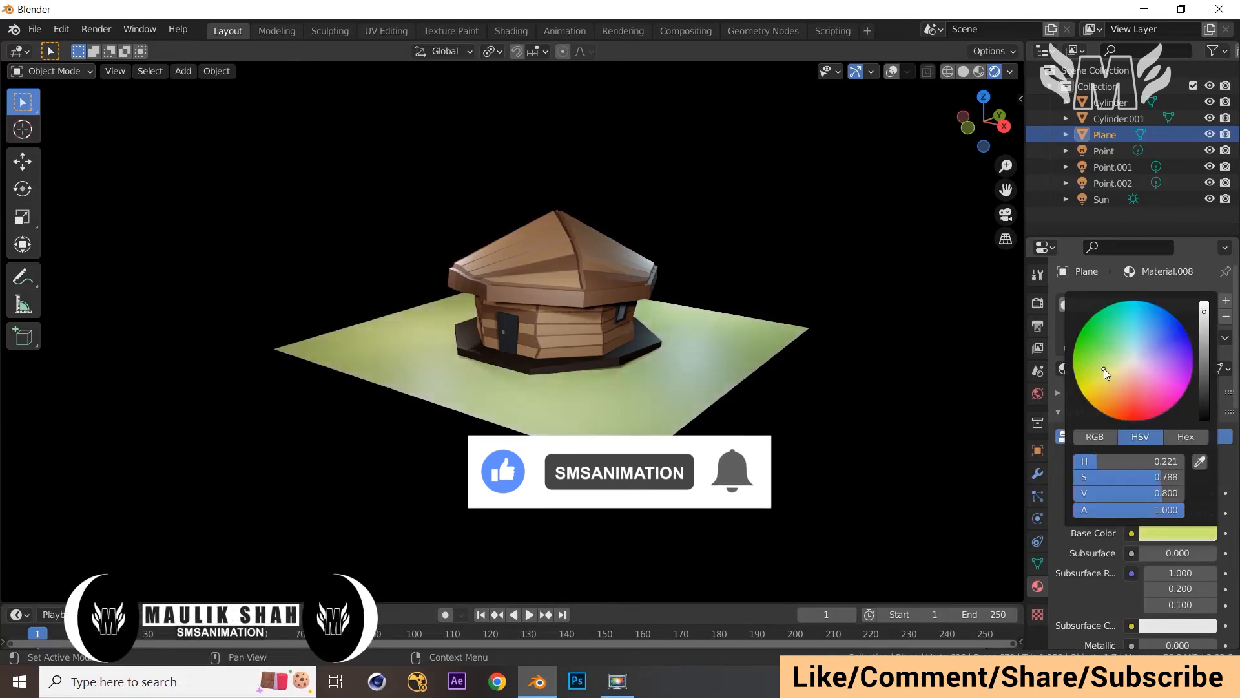
left_click(860, 414)
middle_click_drag(859, 413, 795, 396)
scroll(873, 421, "up", 2)
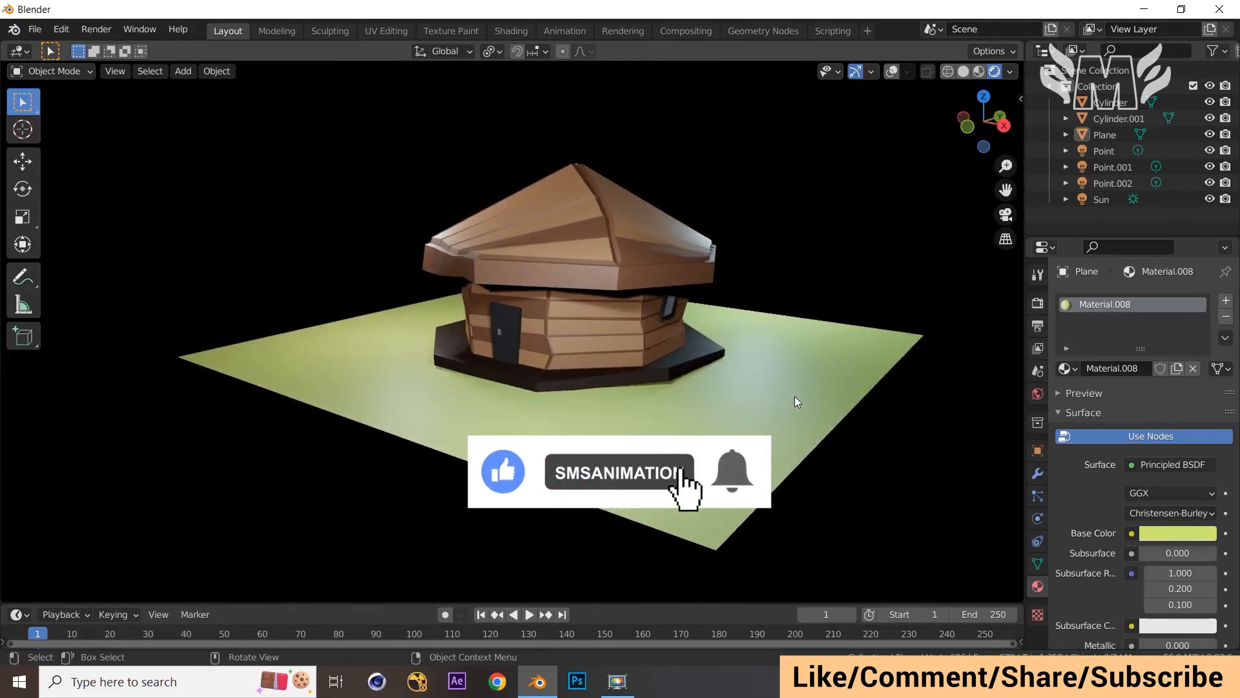